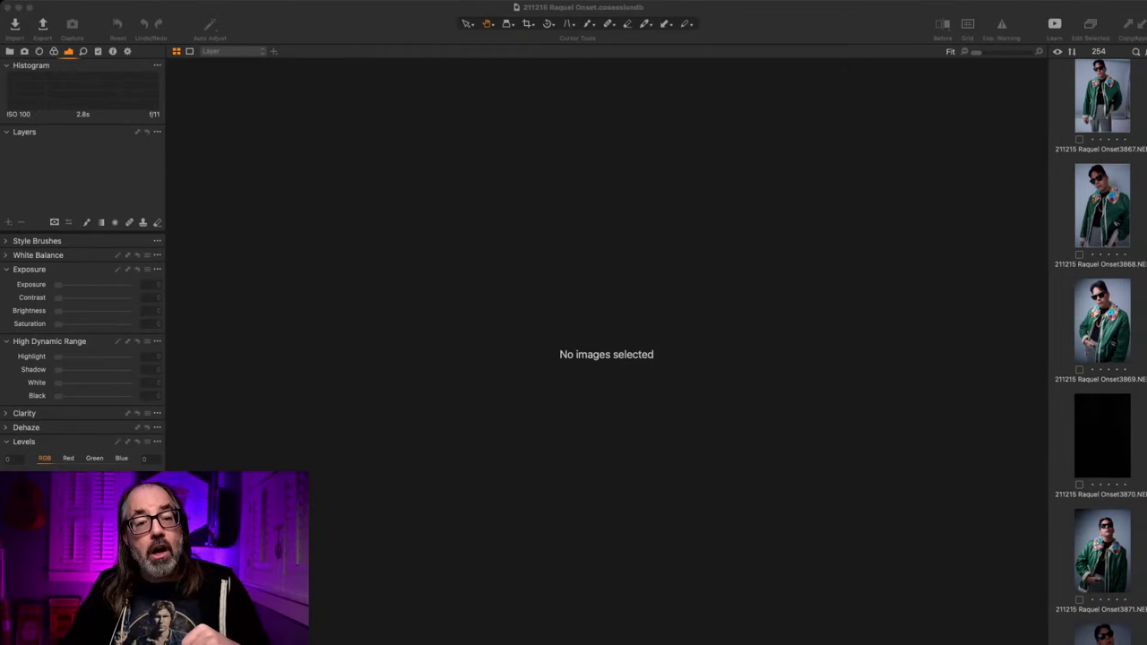
pyautogui.scroll(-2, 1101, 352)
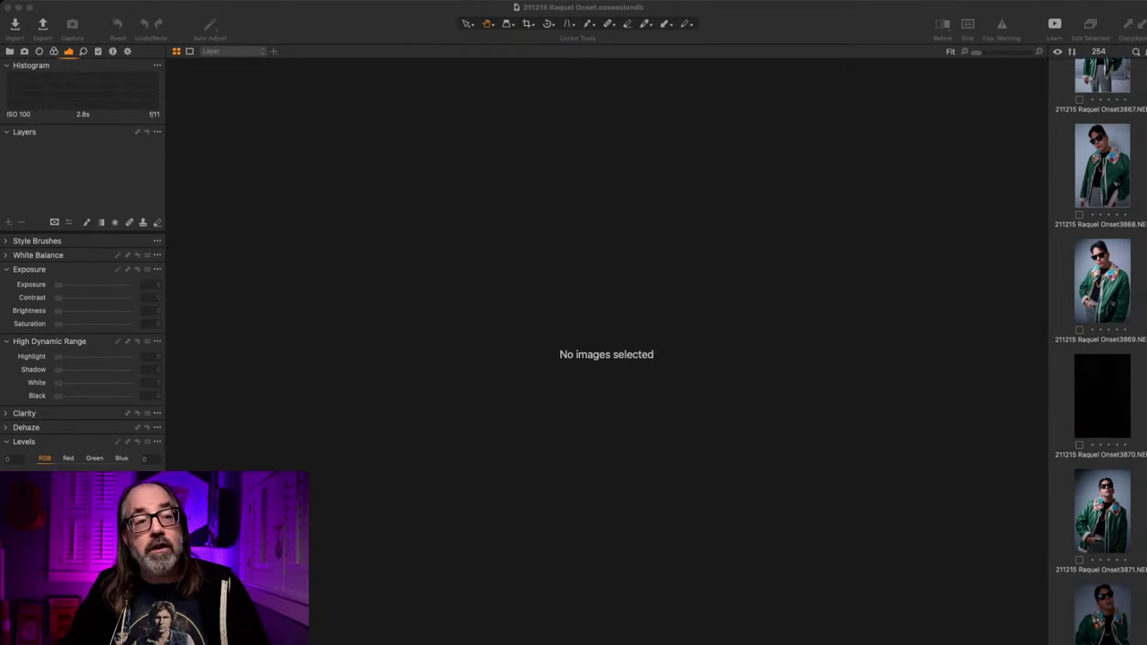
pyautogui.scroll(2, 1101, 353)
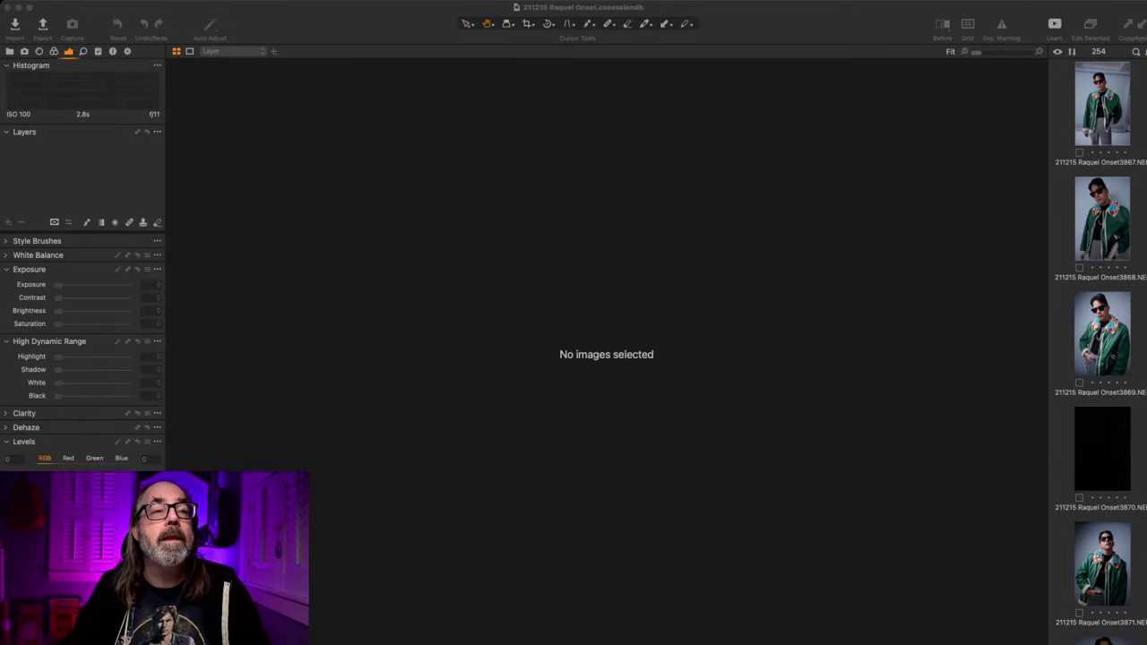
# Step: Mark all the five-star images with an orange color tag and clear the selection
pyautogui.press('super+Tab')
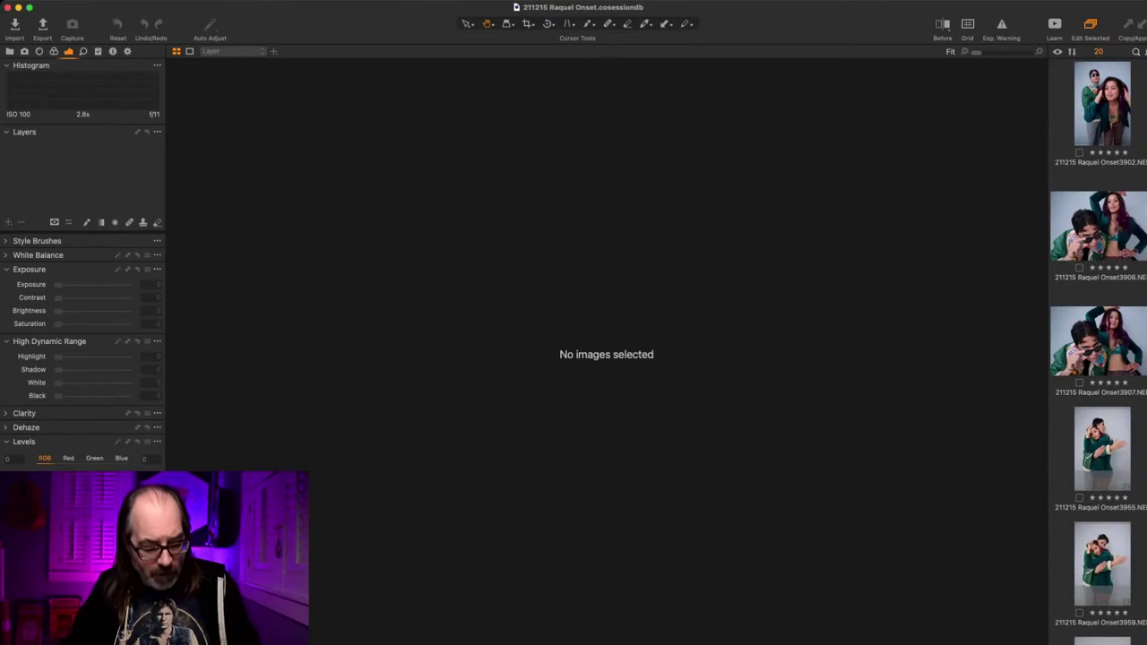
pyautogui.click(1102, 103)
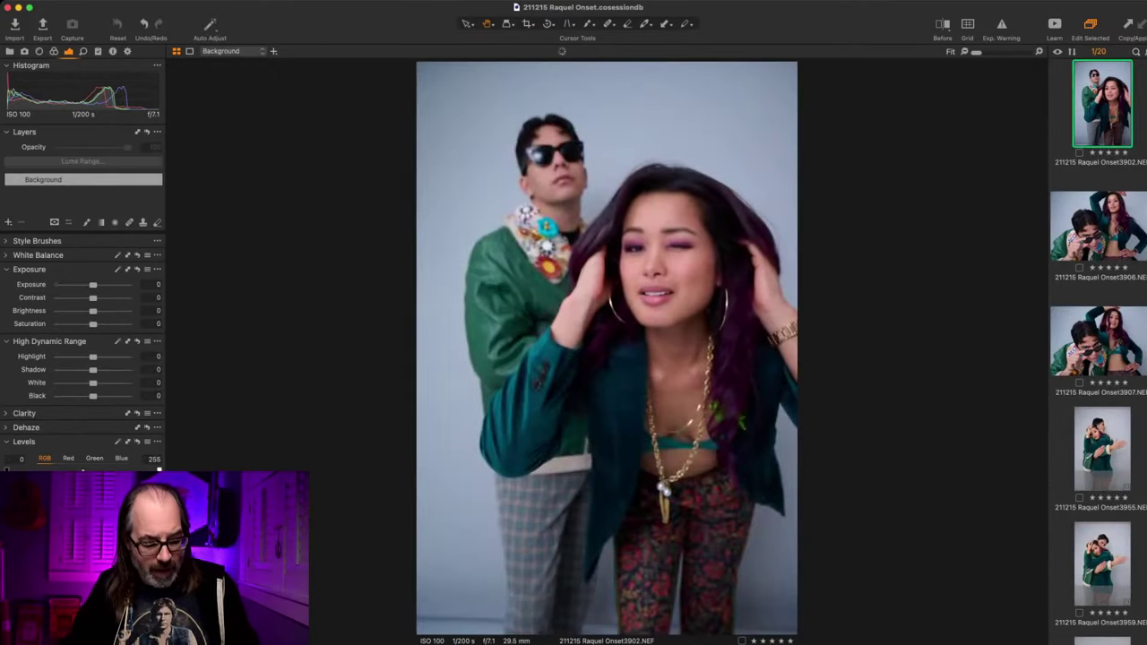
pyautogui.press('super+a')
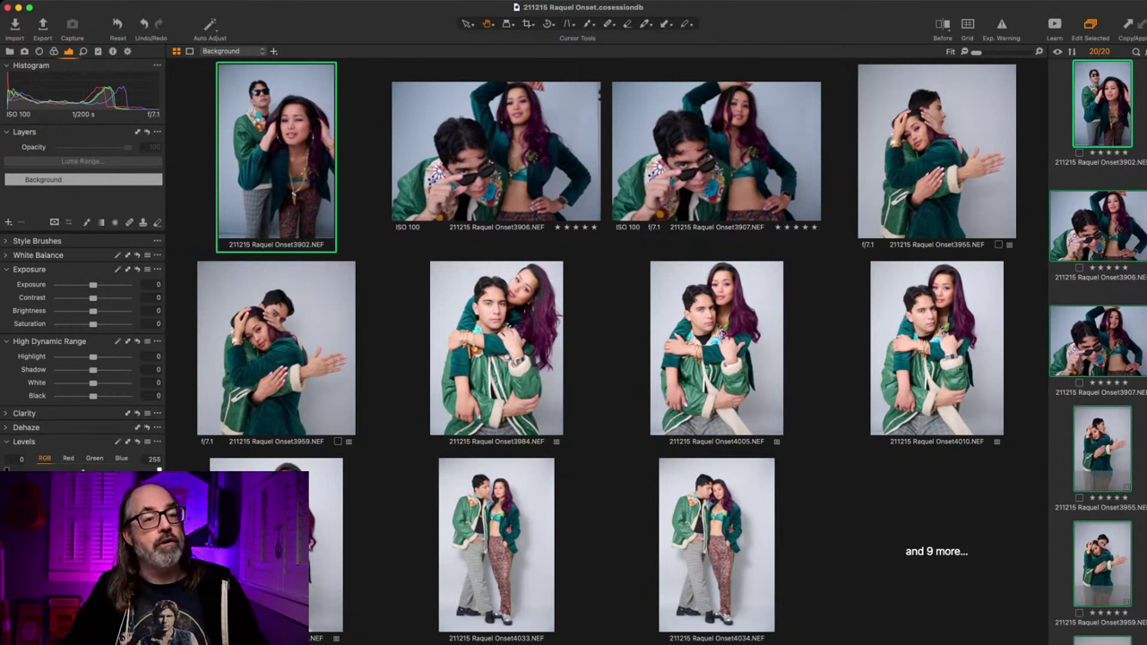
pyautogui.press('7')
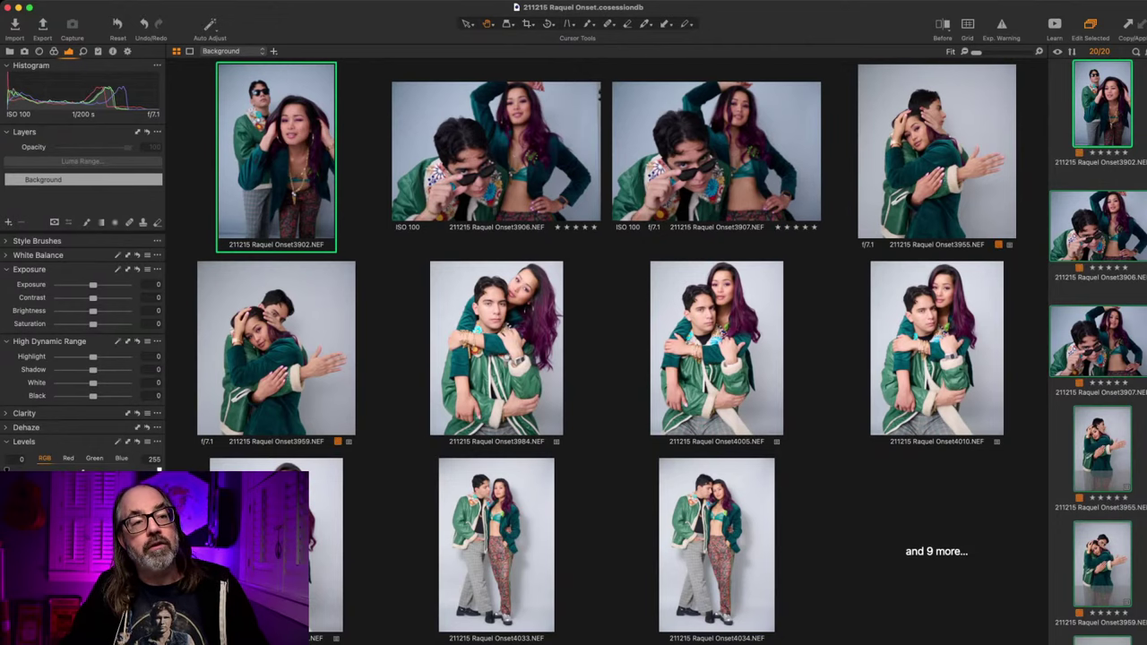
pyautogui.press('super+shift+a')
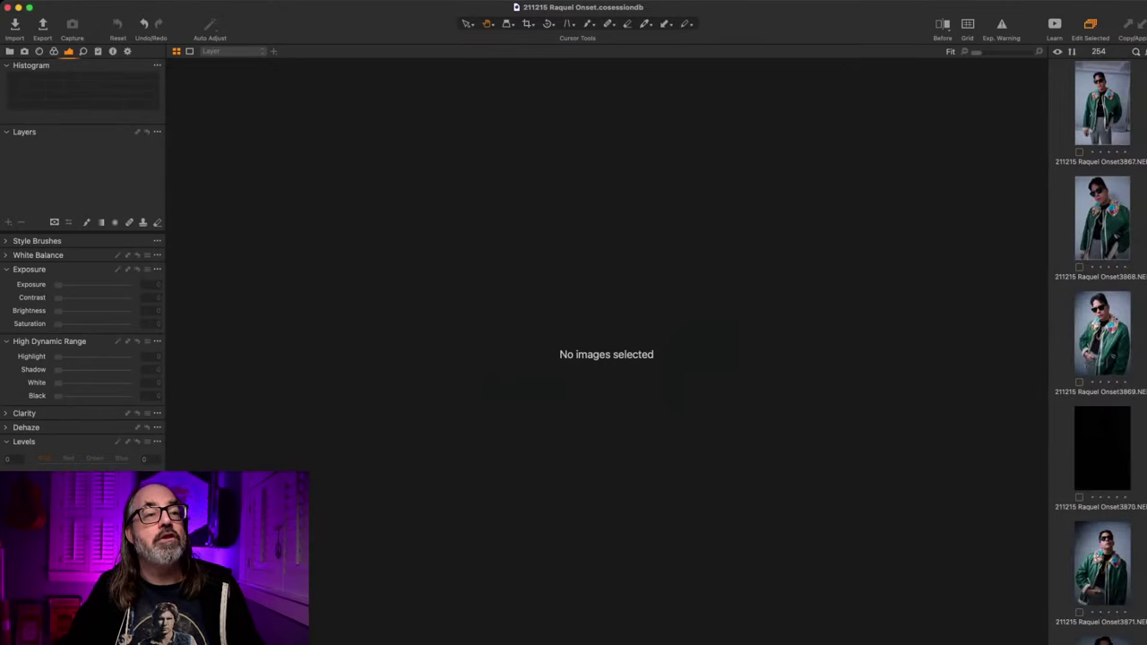
# Step: Rate all the unrated images in the full shoot three stars and clear the selection
pyautogui.click(1102, 103)
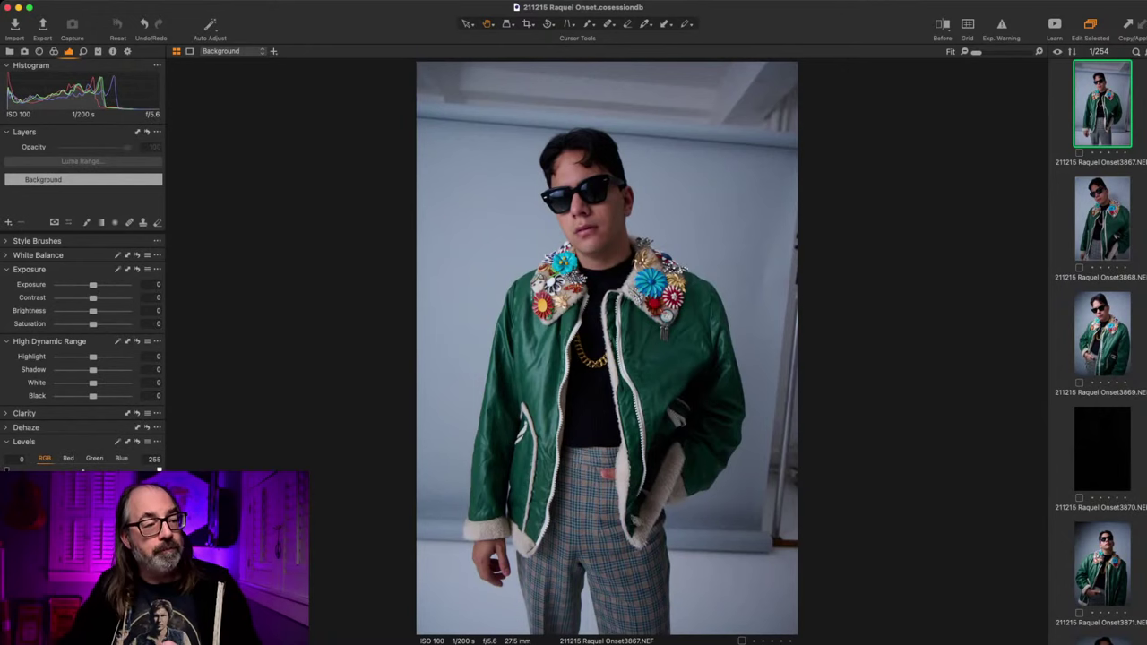
pyautogui.press('super+a')
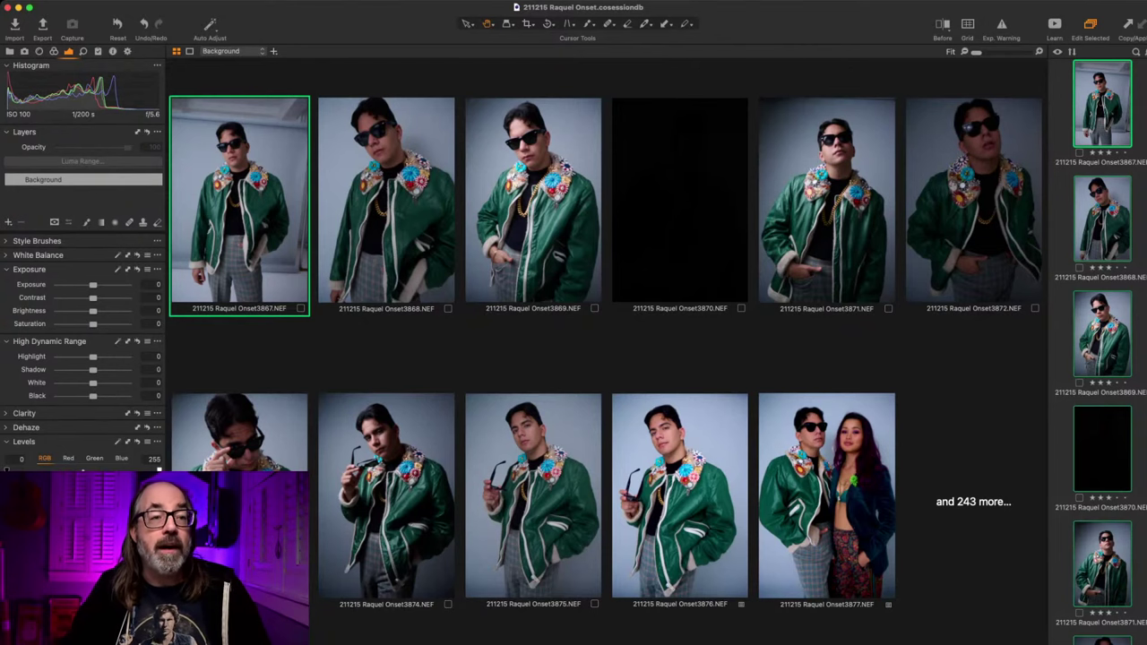
pyautogui.press('shift+super+a')
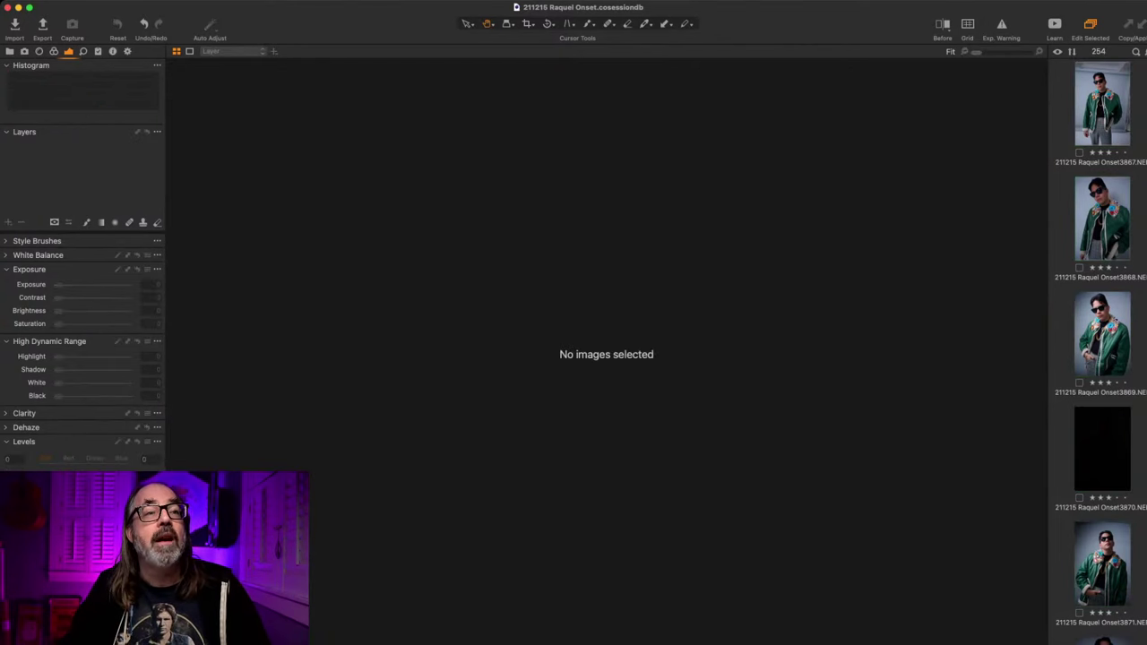
pyautogui.press('super+Tab')
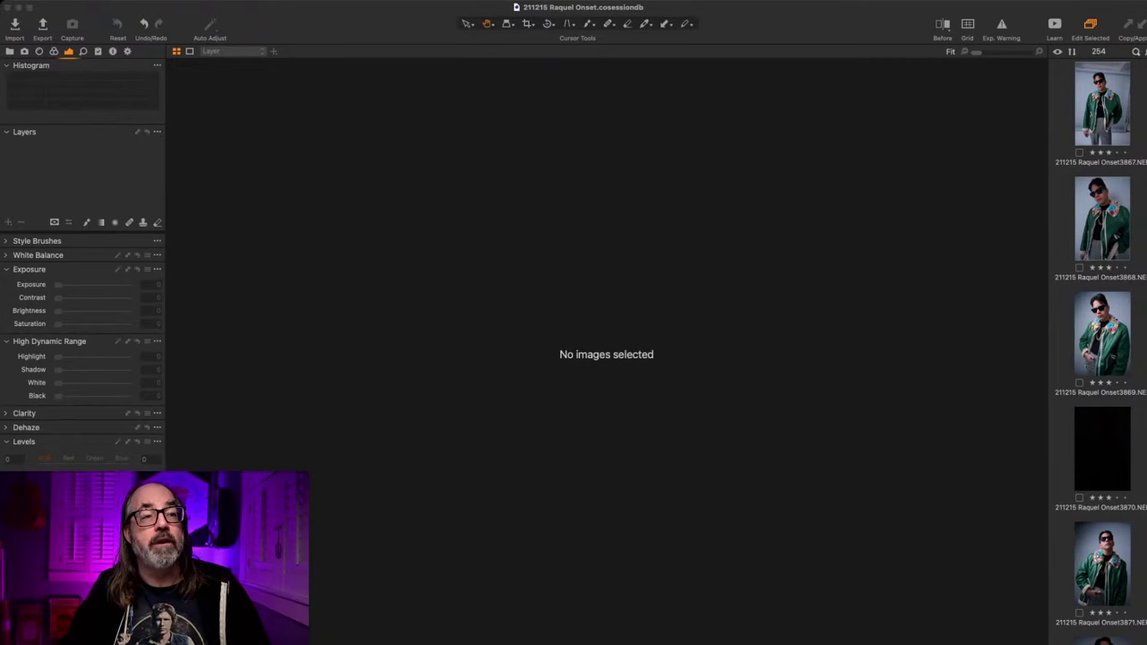
pyautogui.press('super+Tab')
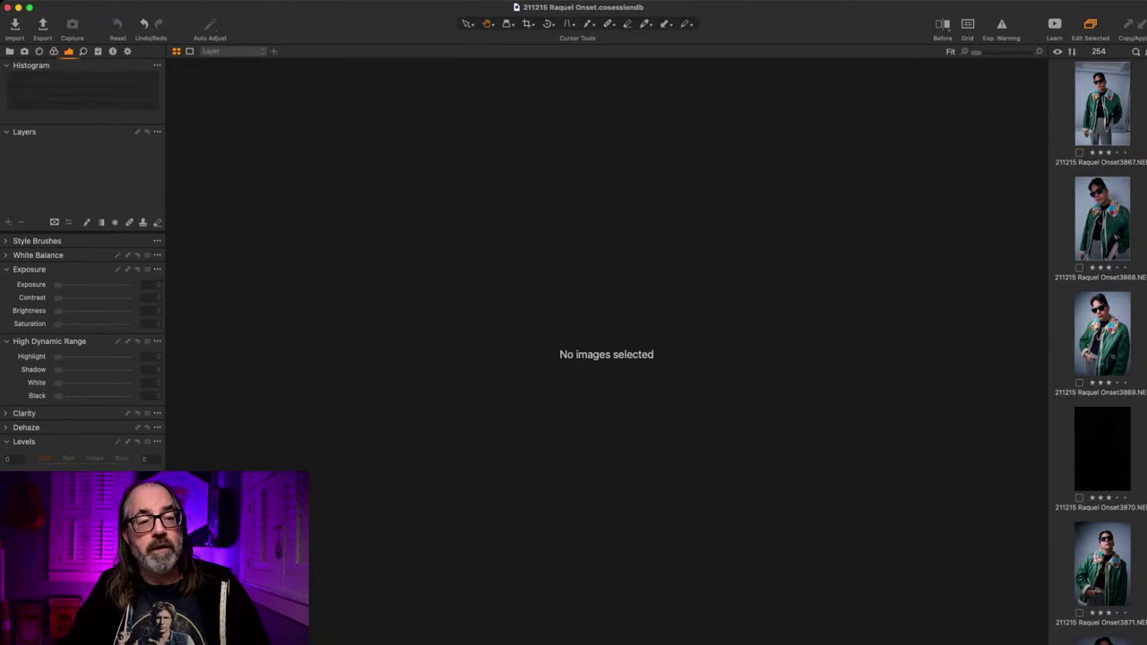
# Step: Delete the completely black frame, image 3870
pyautogui.click(1101, 448)
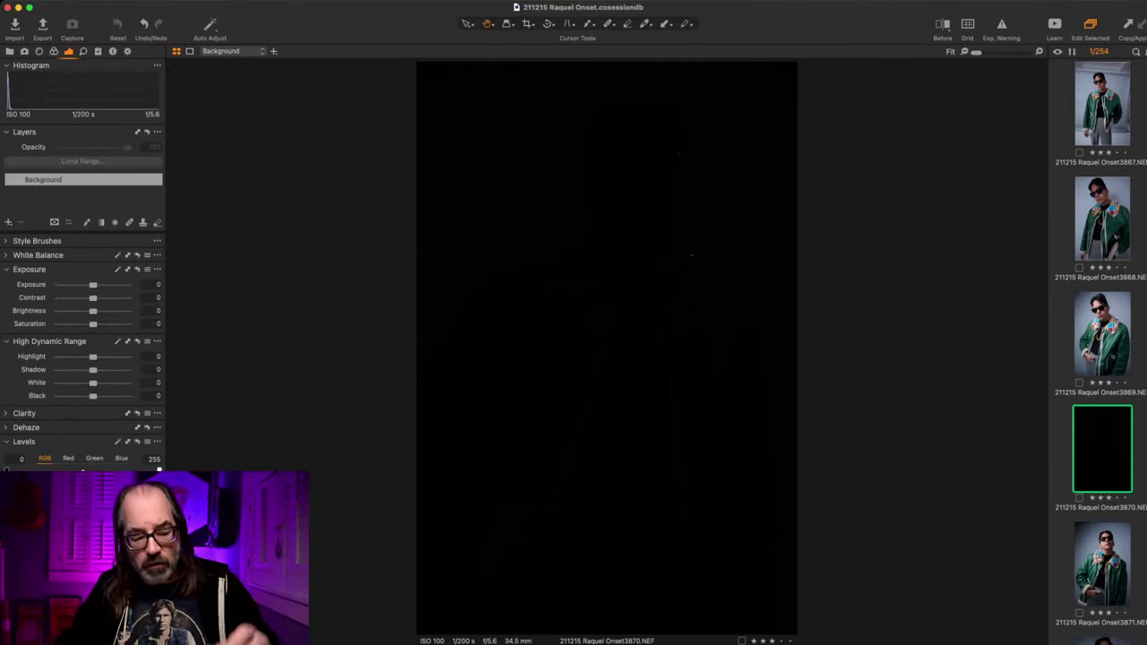
pyautogui.press('super+BackSpace')
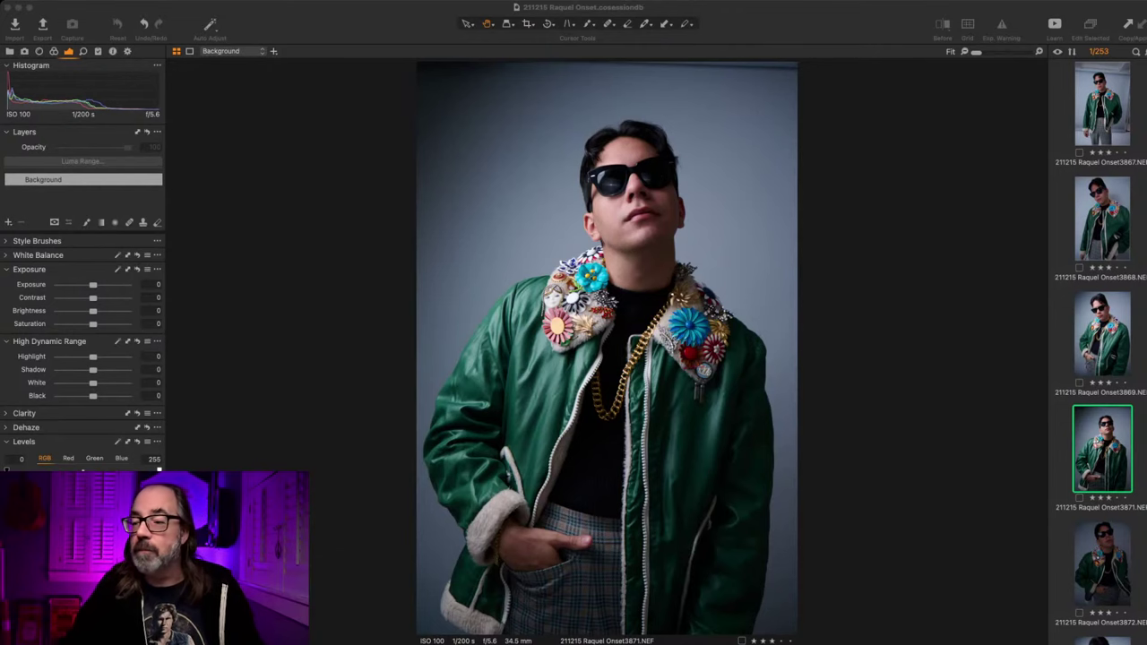
pyautogui.scroll(2, 1102, 350)
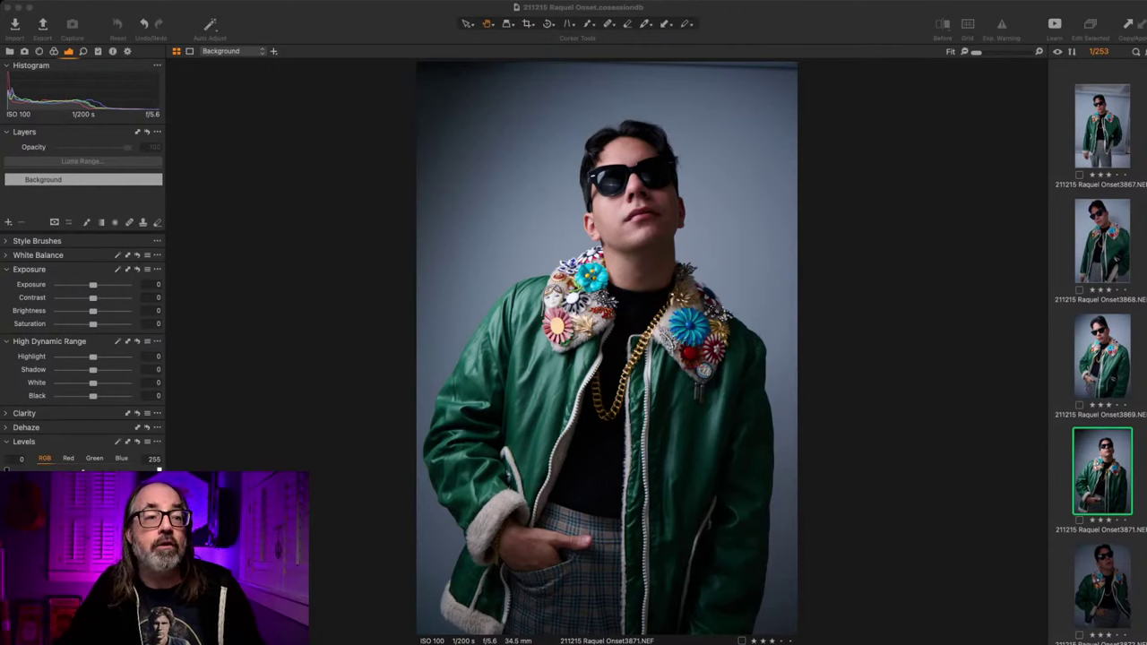
# Step: Delete the first six solo portraits in the browser, images 3867 to 3869 and 3871 to 3873
pyautogui.click(1101, 103)
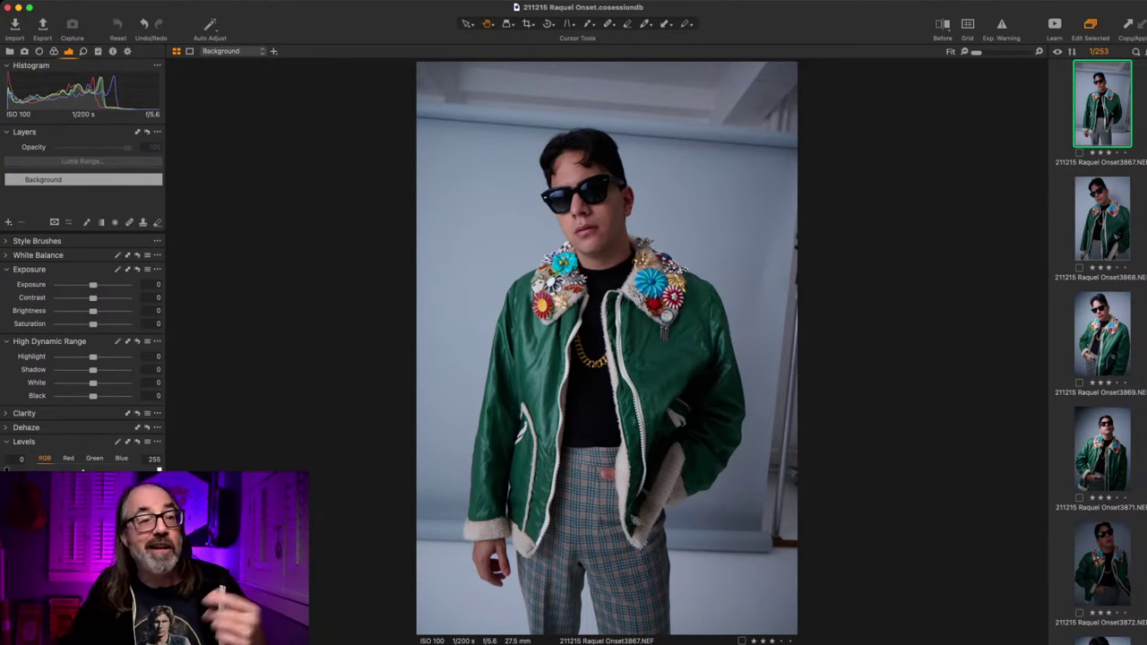
pyautogui.press('Delete')
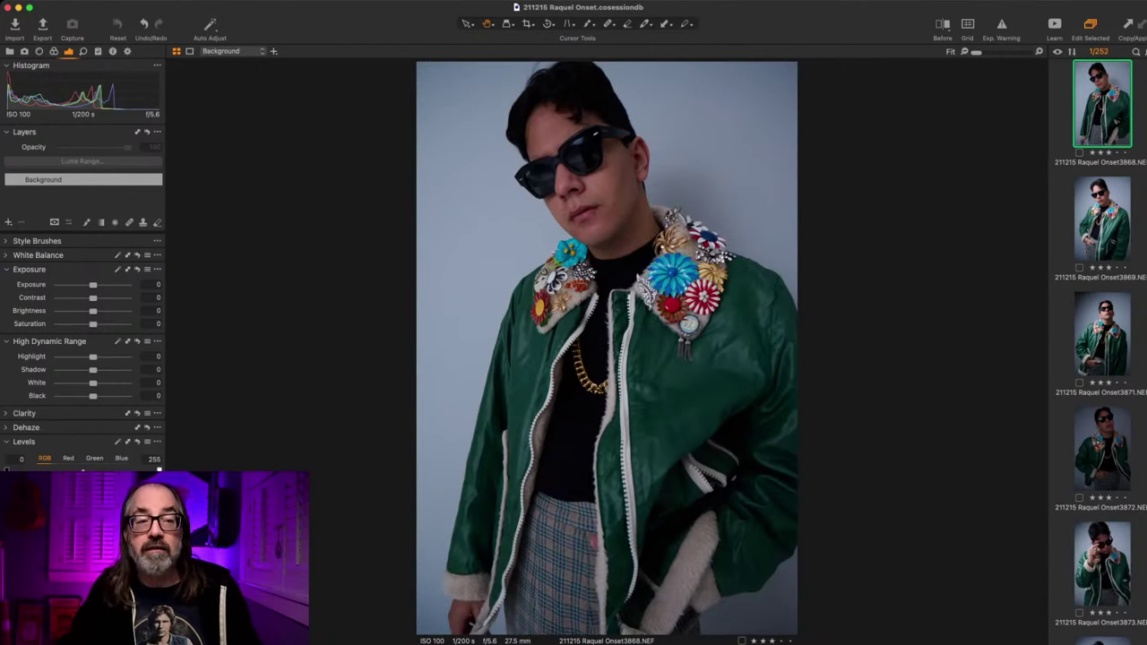
pyautogui.press('Delete')
pyautogui.press('Delete')
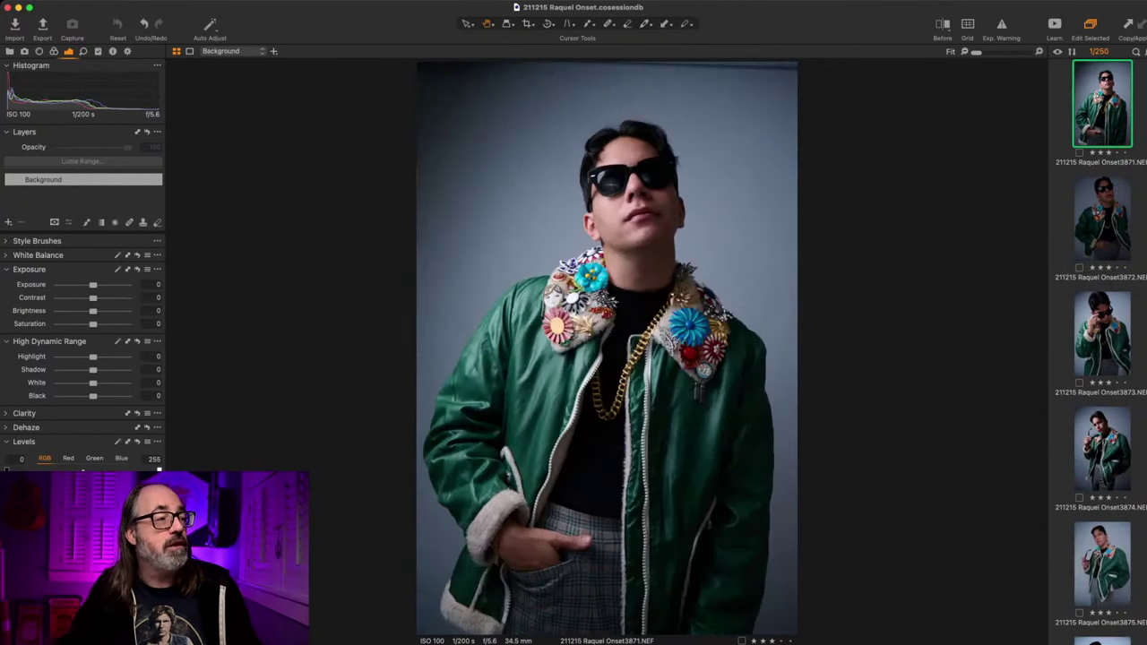
pyautogui.press('Delete')
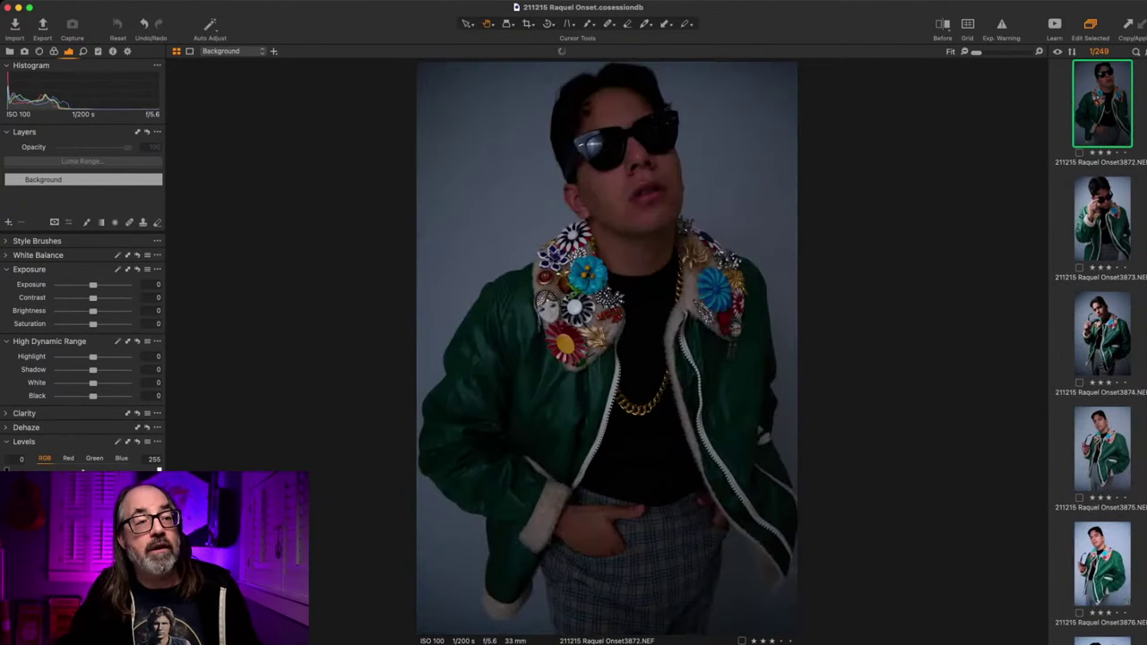
pyautogui.press('Delete')
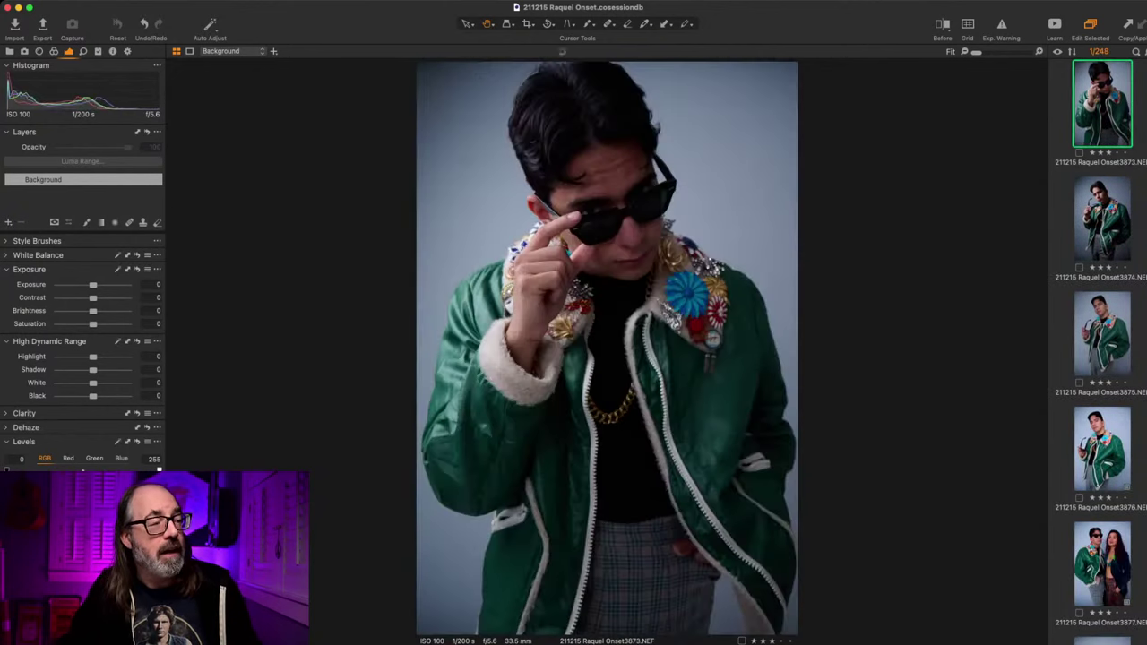
pyautogui.press('Delete')
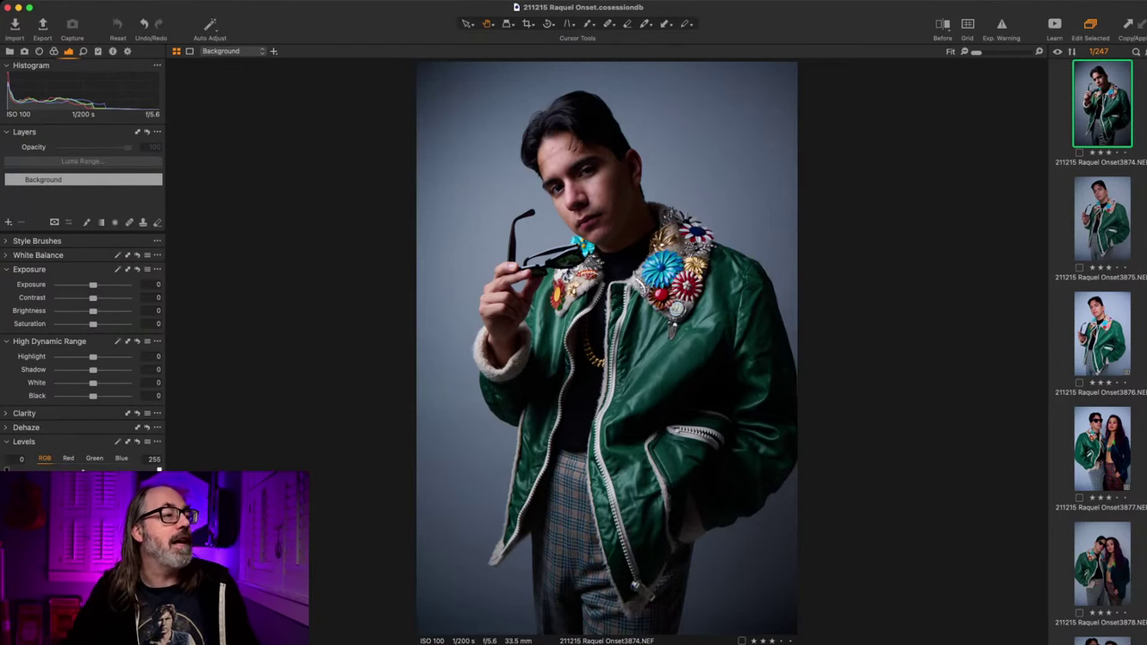
# Step: Compare the three similar portraits with the sunglasses in hand, images 3874, 3875 and 3876, one at a time in the viewer
pyautogui.press('Down')
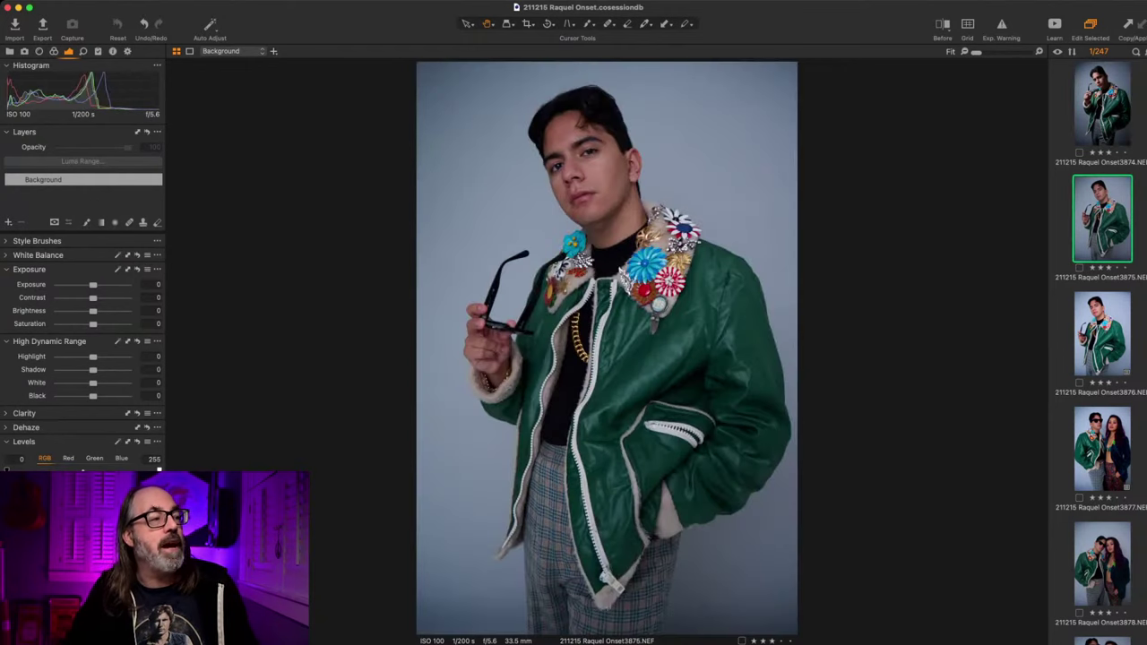
pyautogui.press('Up')
pyautogui.press('Down')
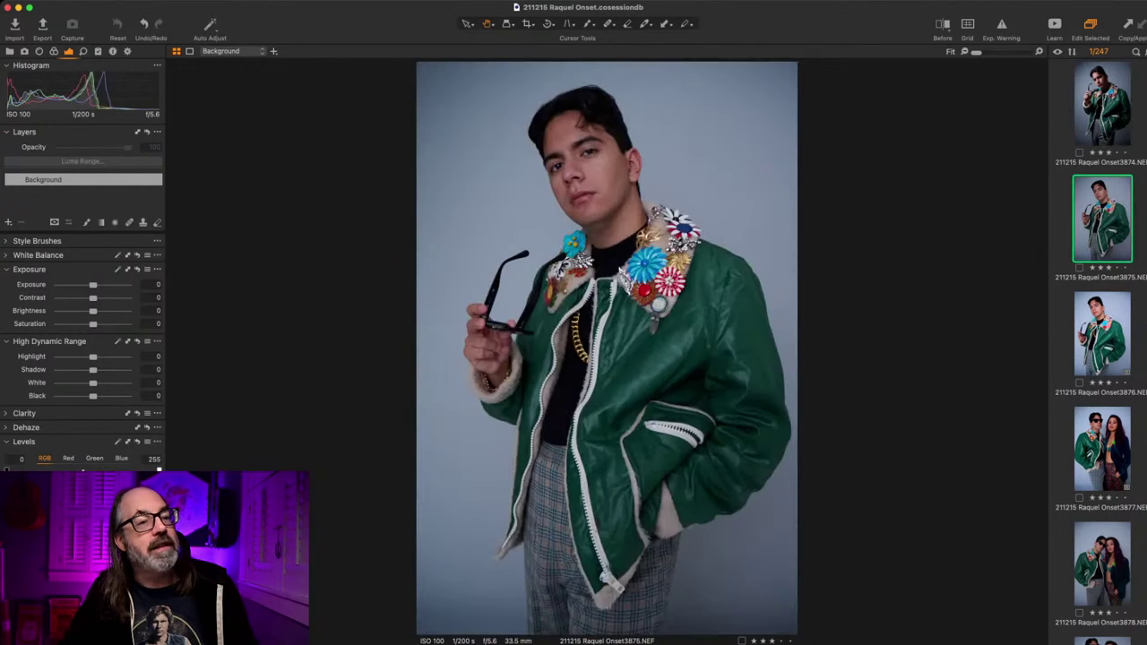
pyautogui.press('Down')
pyautogui.press('Up')
pyautogui.press('Up')
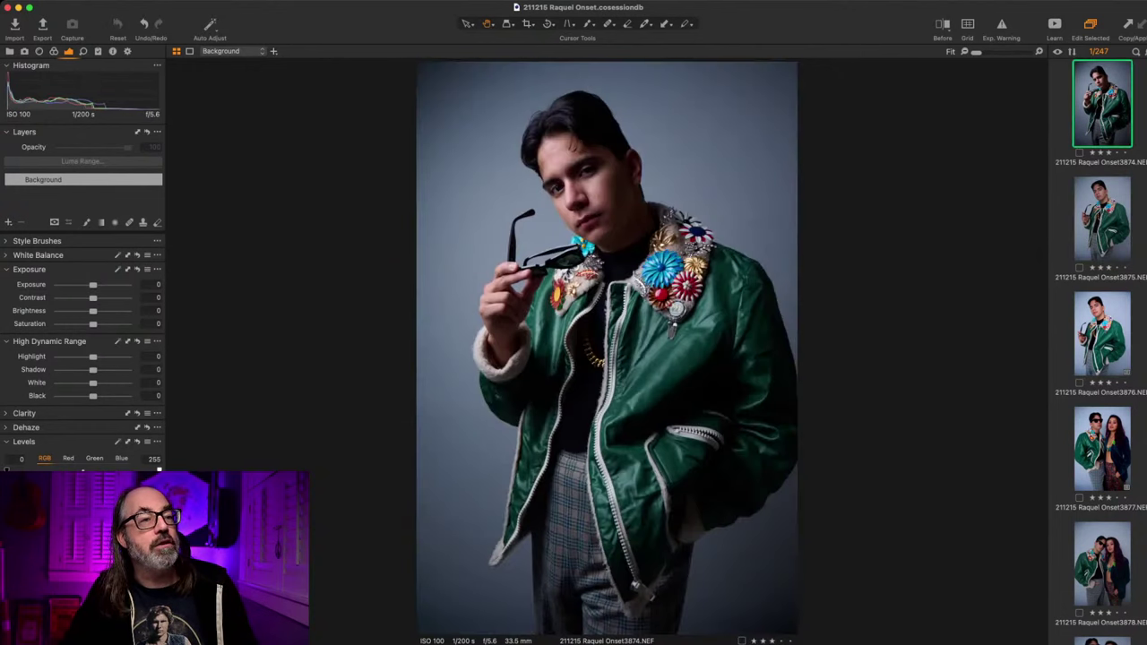
pyautogui.press('Down')
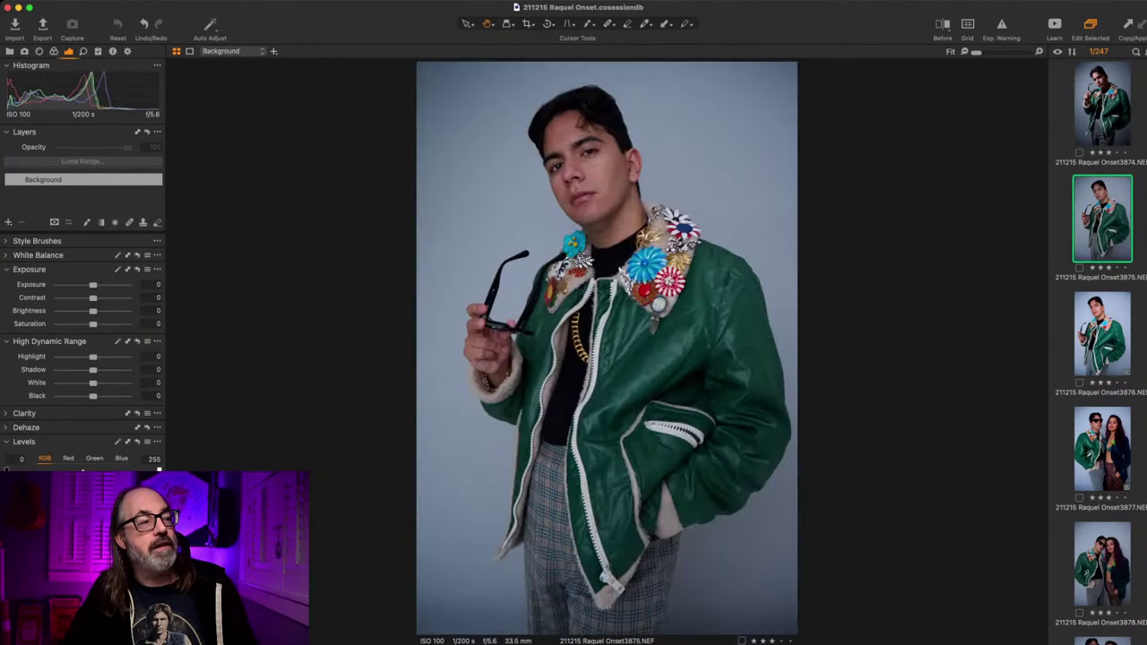
pyautogui.press('Down')
pyautogui.press('Up')
pyautogui.press('Down')
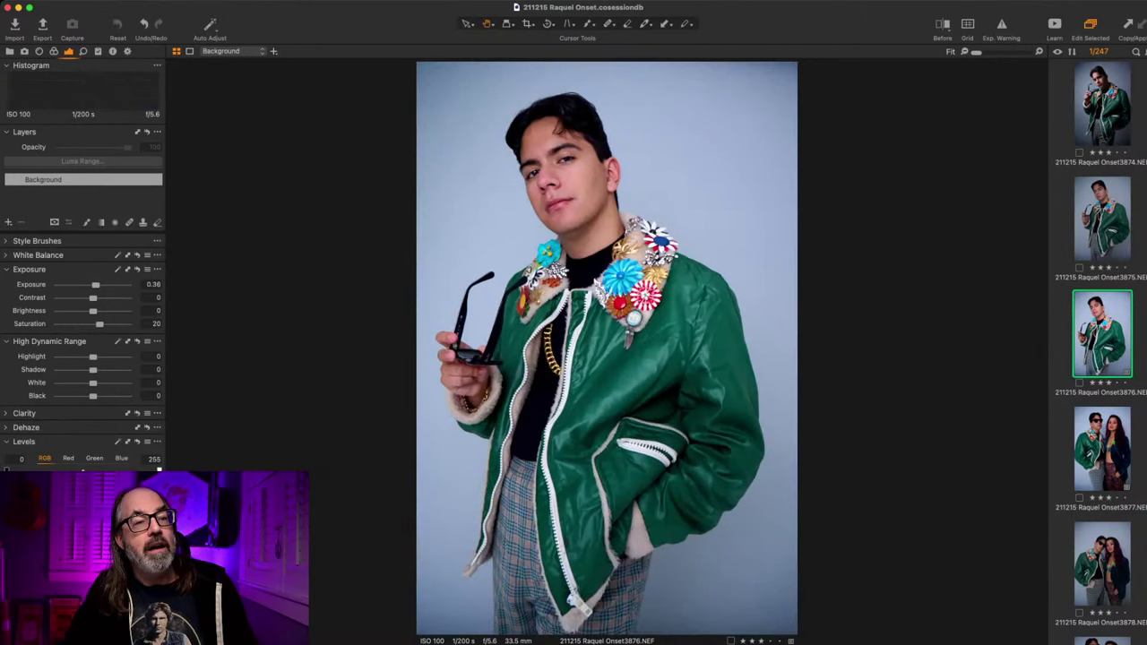
pyautogui.press('Up')
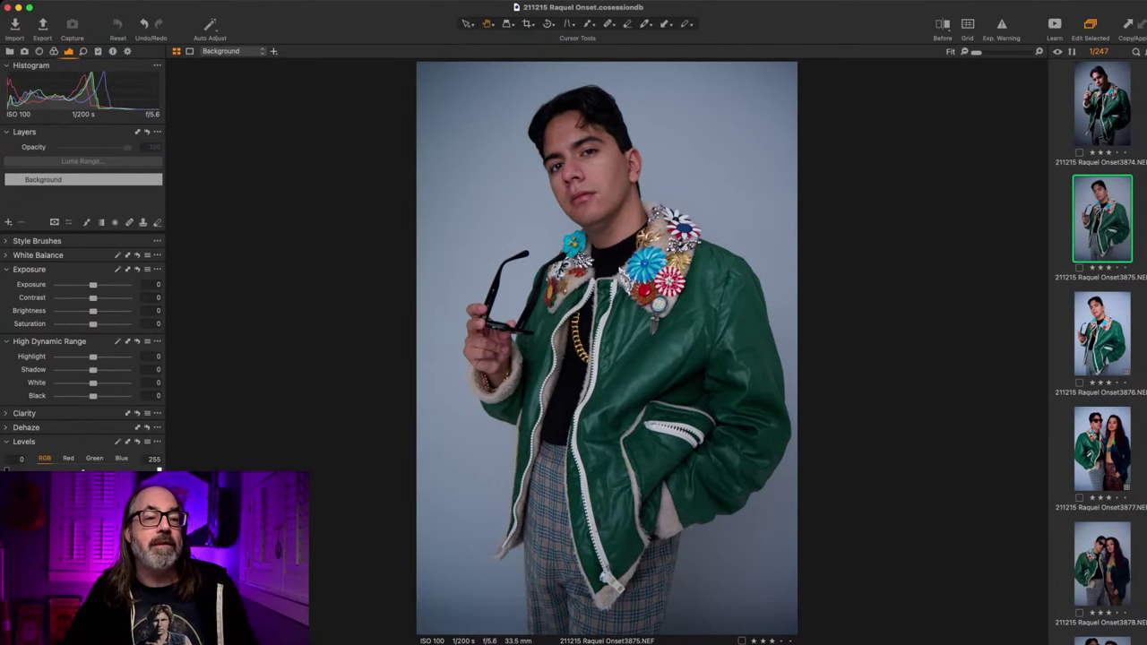
pyautogui.press('Down')
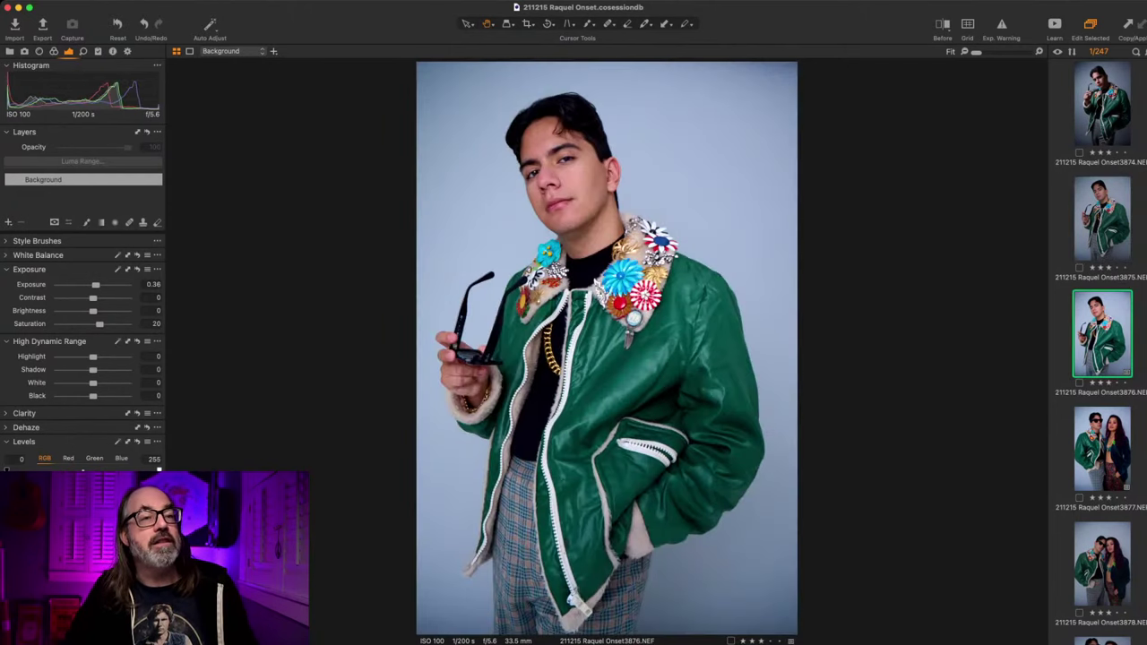
pyautogui.press('Up')
pyautogui.press('Up')
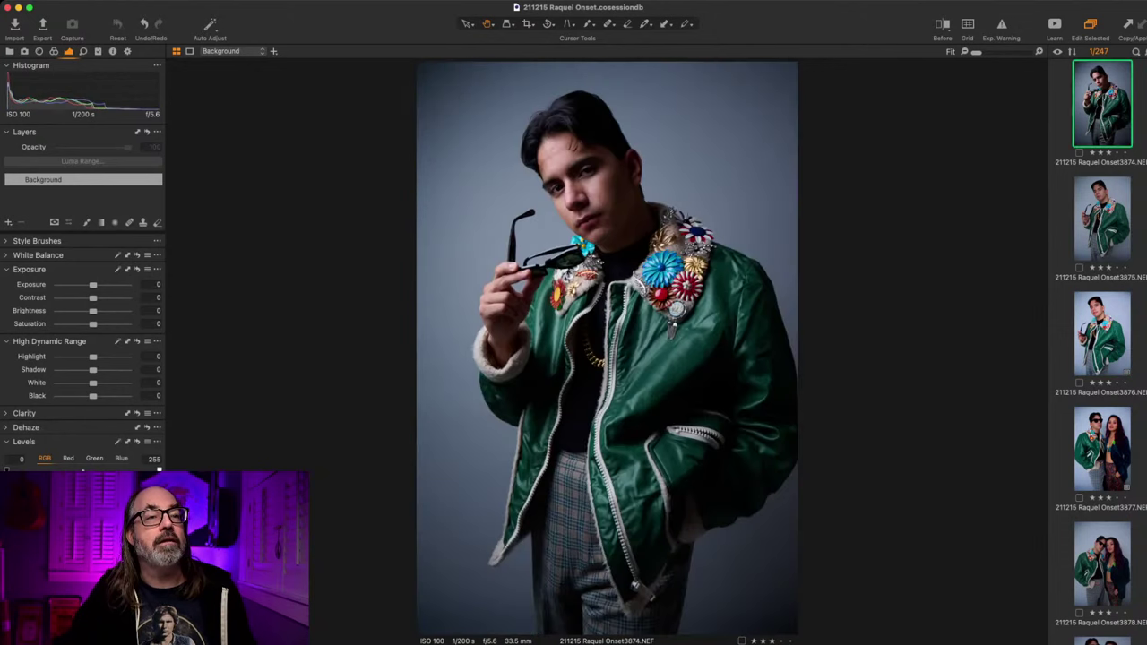
# Step: View images 3874, 3875 and 3876 side by side, make 3876 the primary image, and clear the selection
pyautogui.hotkey('shift', 'Down')
pyautogui.hotkey('shift', 'Down')
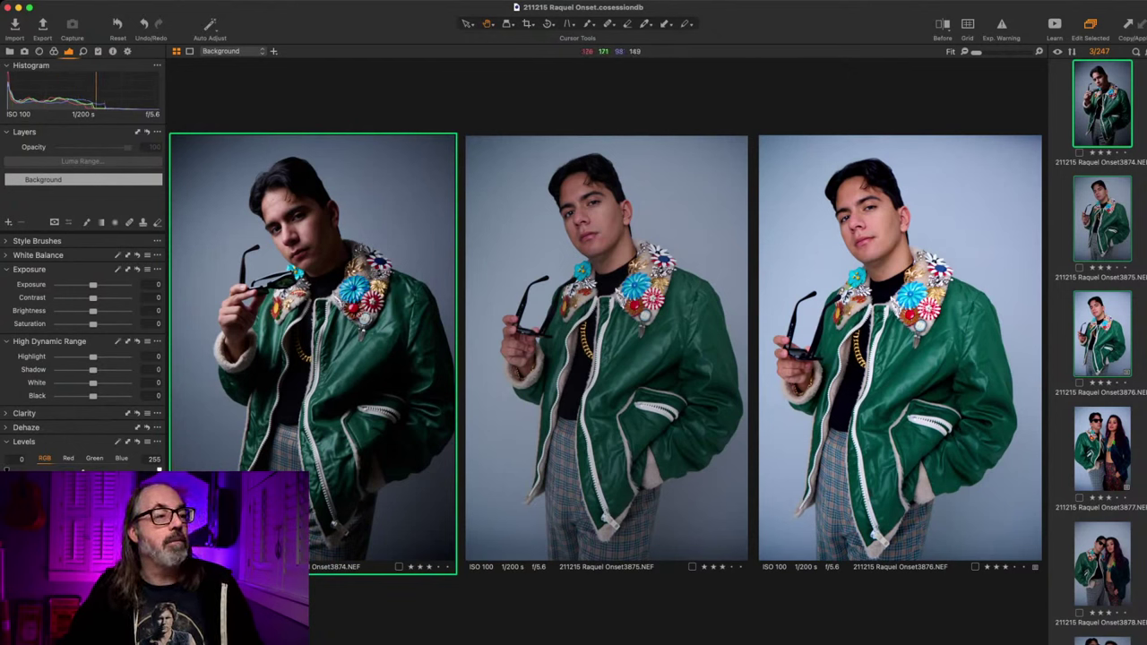
pyautogui.click(863, 224)
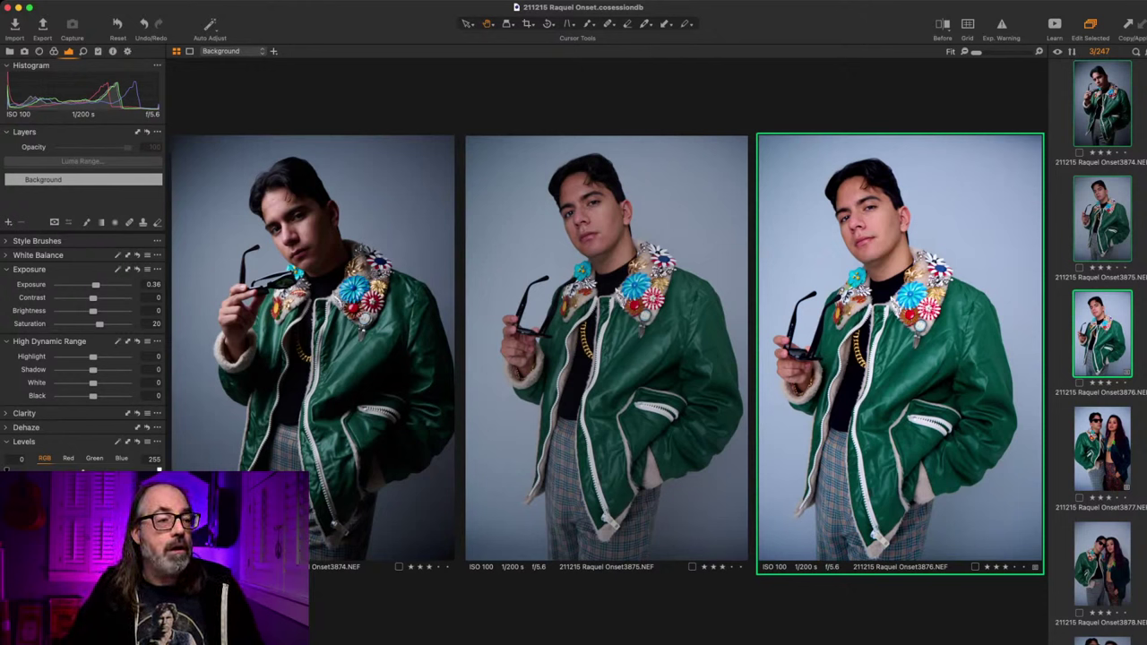
pyautogui.press('super+d')
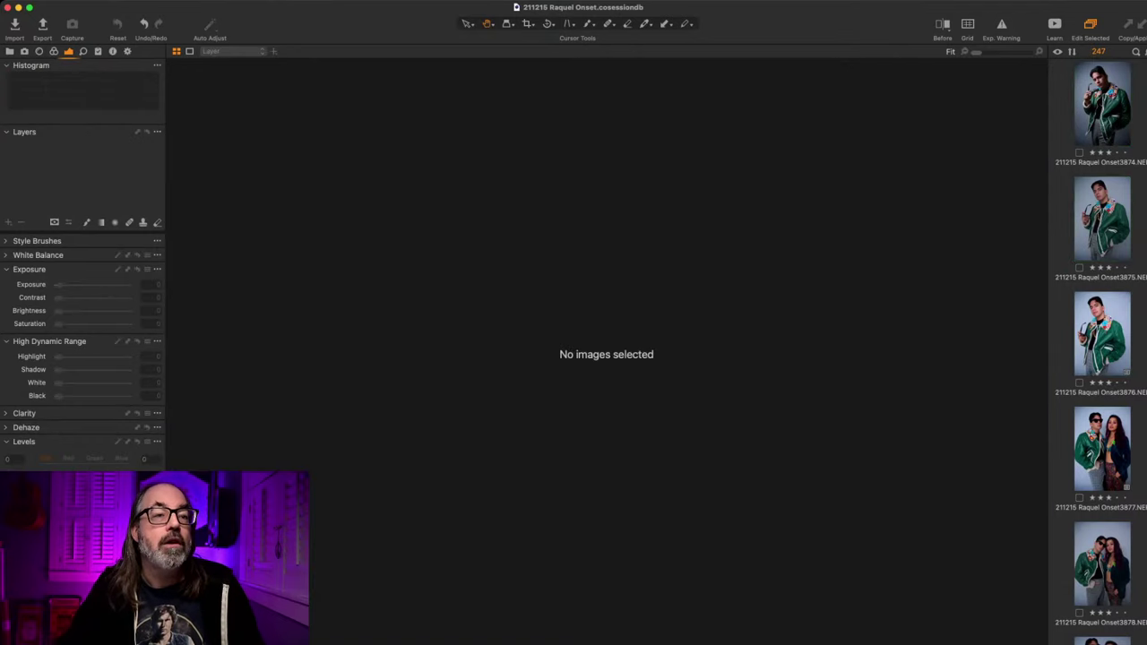
# Step: Delete images 3875 and 3874 and display the couple portrait, image 3877
pyautogui.click(1102, 103)
pyautogui.press('Down')
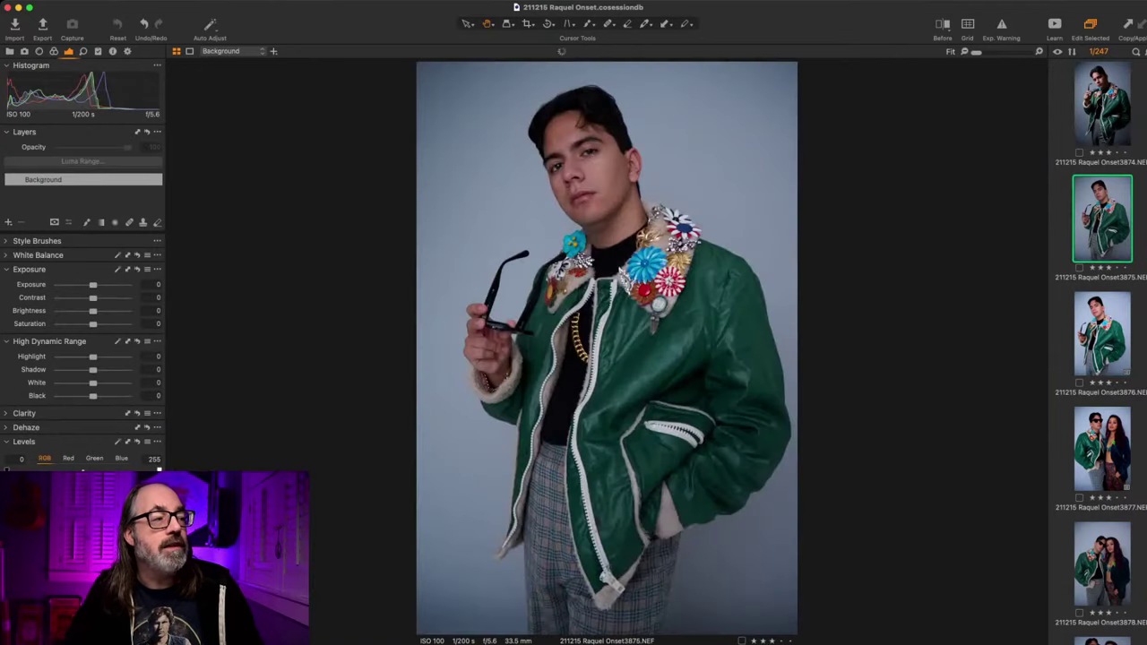
pyautogui.press('super+BackSpace')
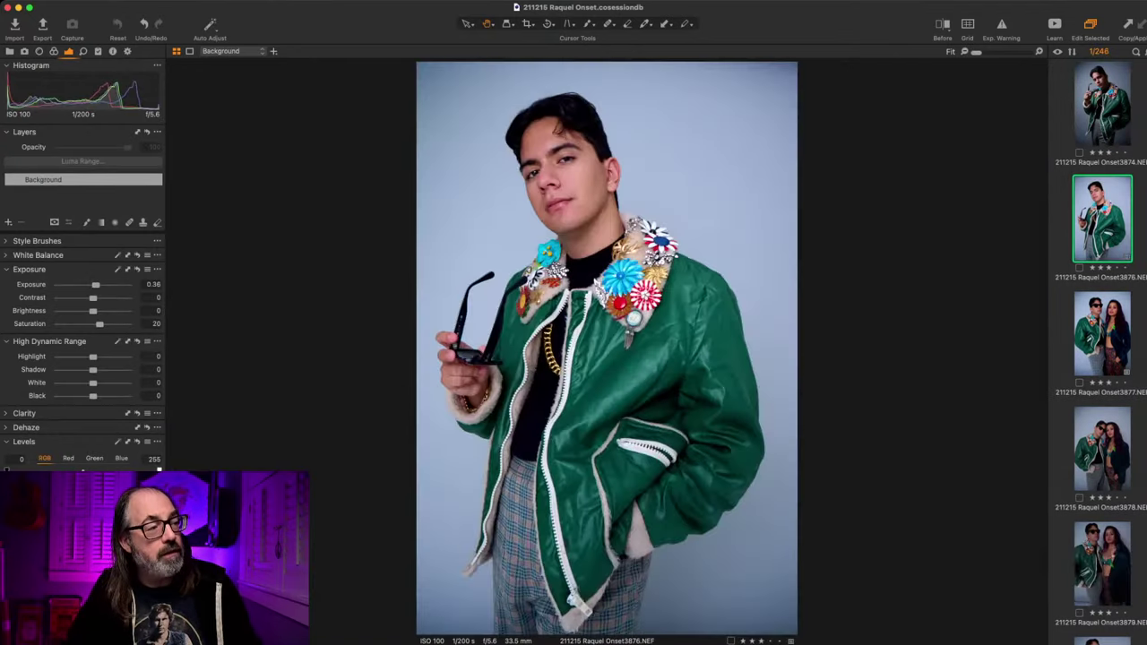
pyautogui.press('Up')
pyautogui.press('super+BackSpace')
pyautogui.press('Down')
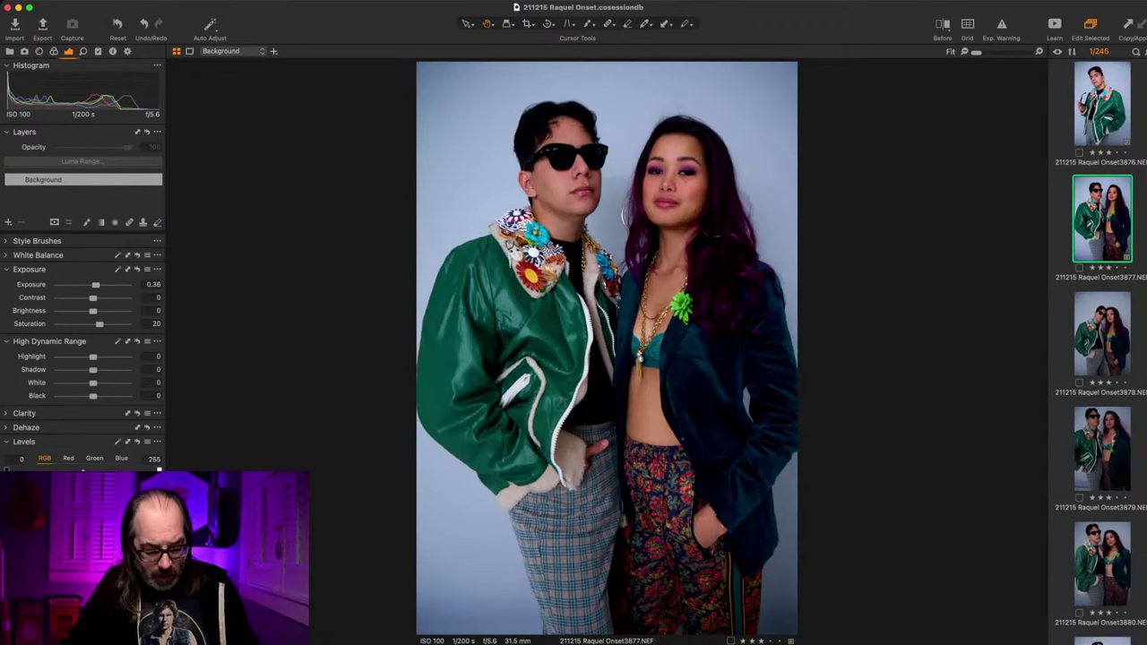
# Step: Reset the adjustments on the solo portrait, image 3876, and on all other images in the session
pyautogui.press('Left')
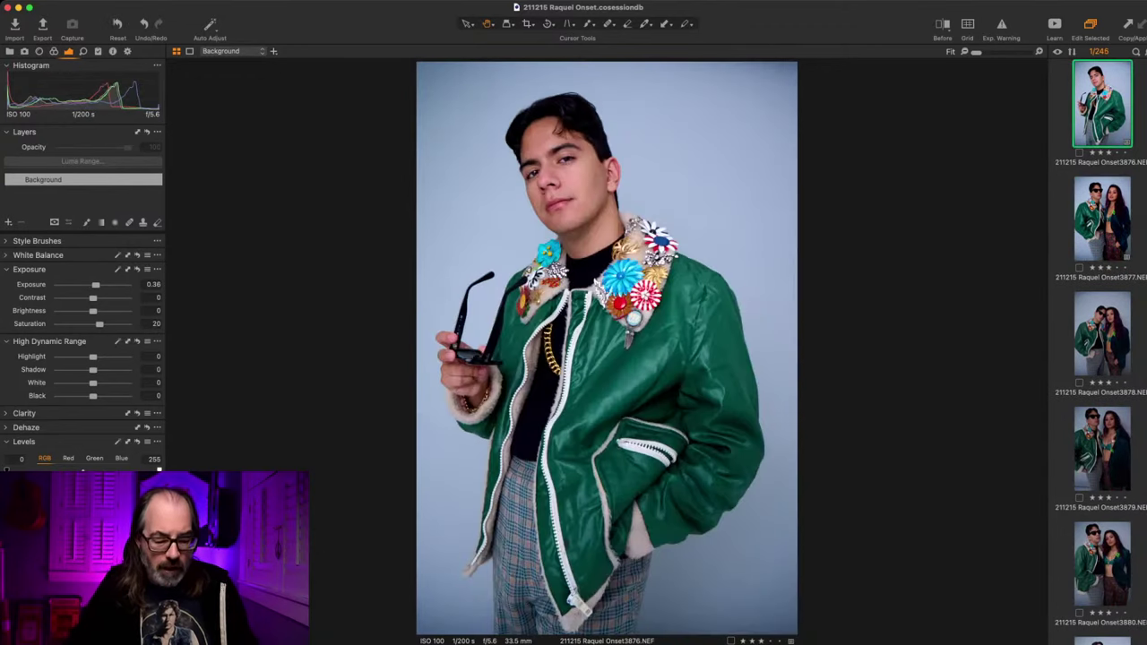
pyautogui.press('super+r')
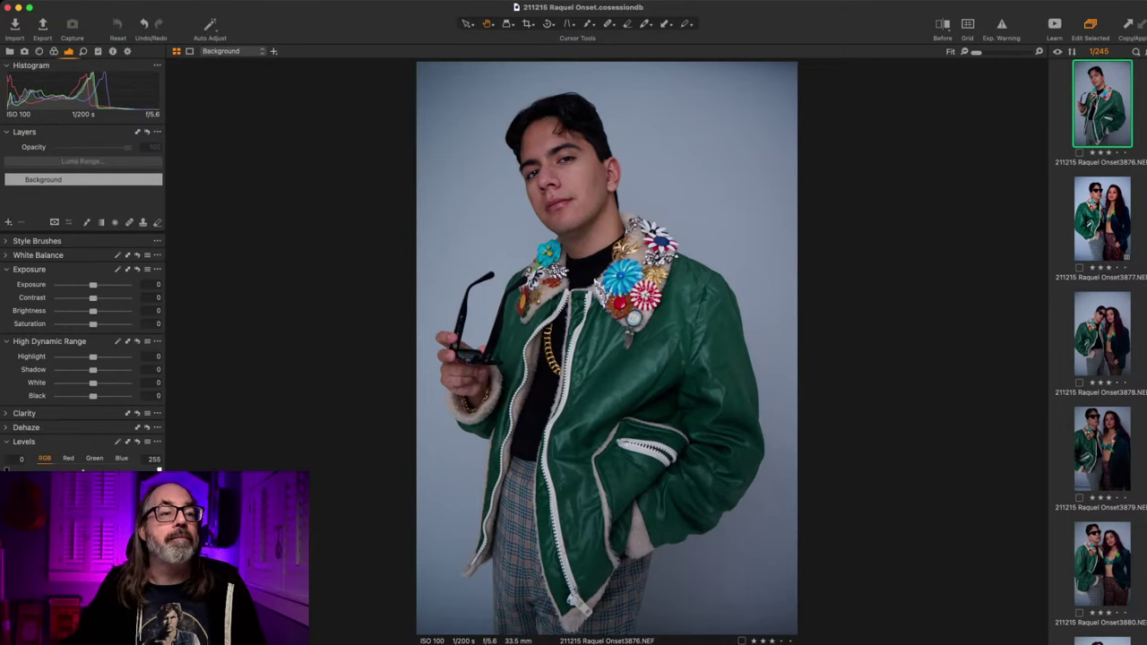
pyautogui.press('super+shift+a')
pyautogui.click(1101, 217)
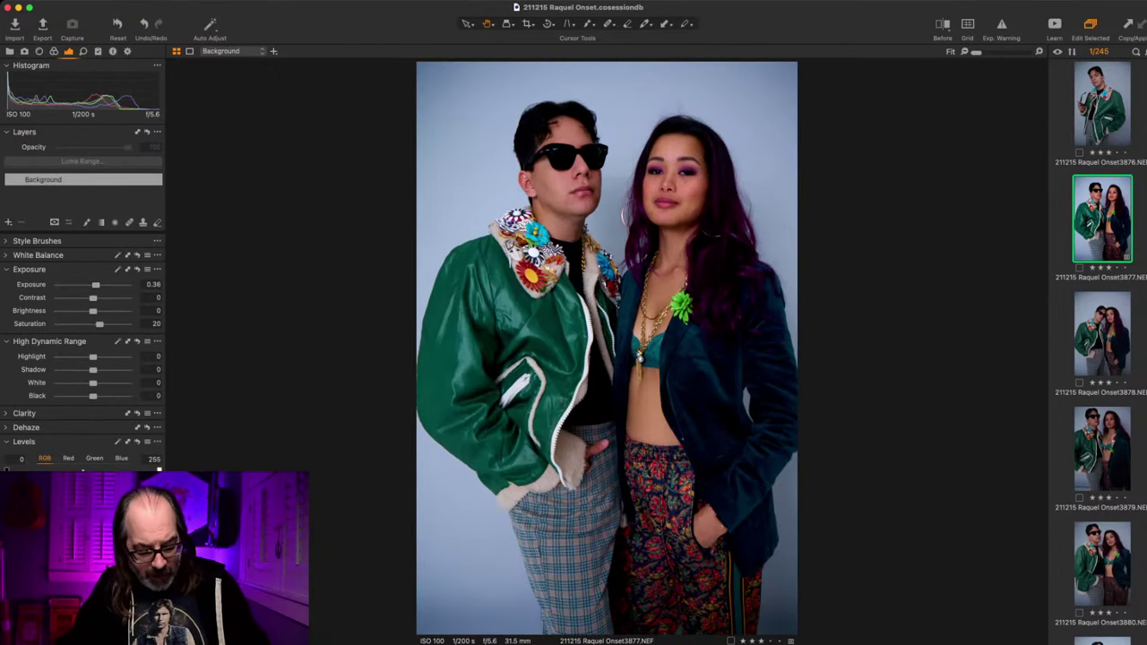
pyautogui.press('super+a')
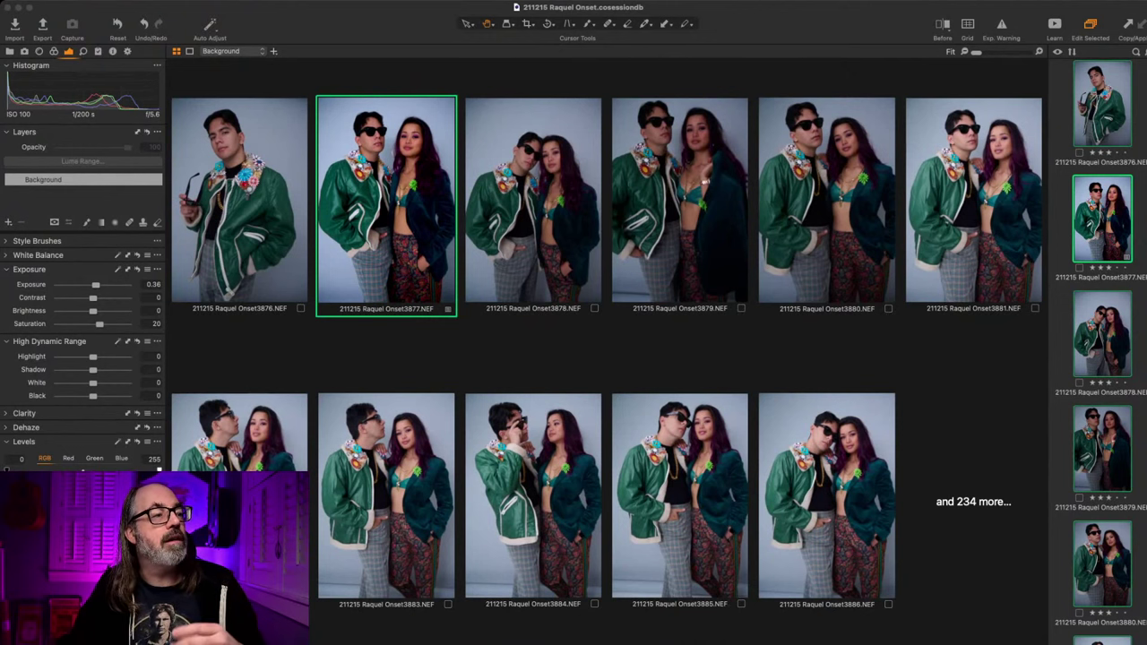
pyautogui.press('super+r')
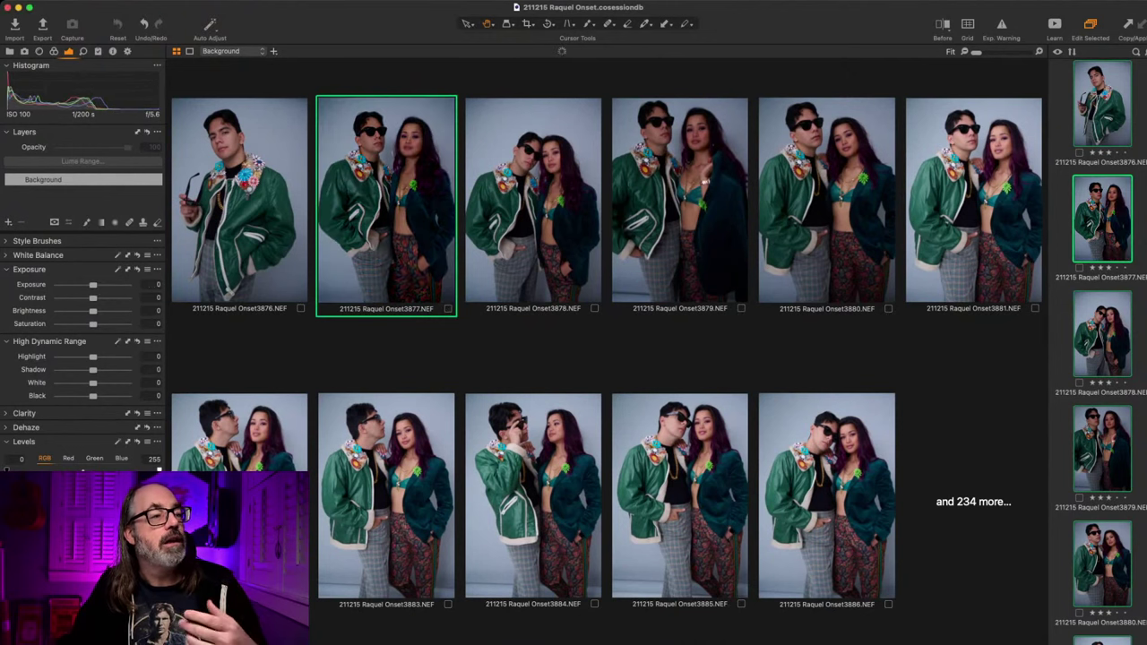
# Step: Clear the selection and delete the solo portrait, image 3876
pyautogui.press('super+shift+a')
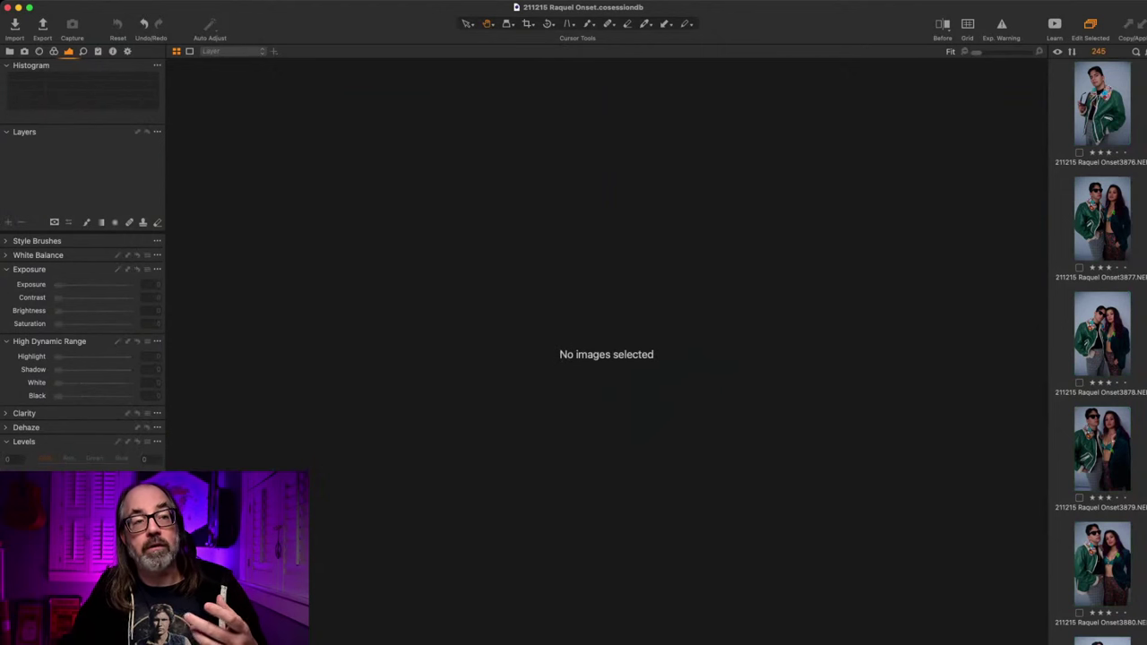
pyautogui.press('Right')
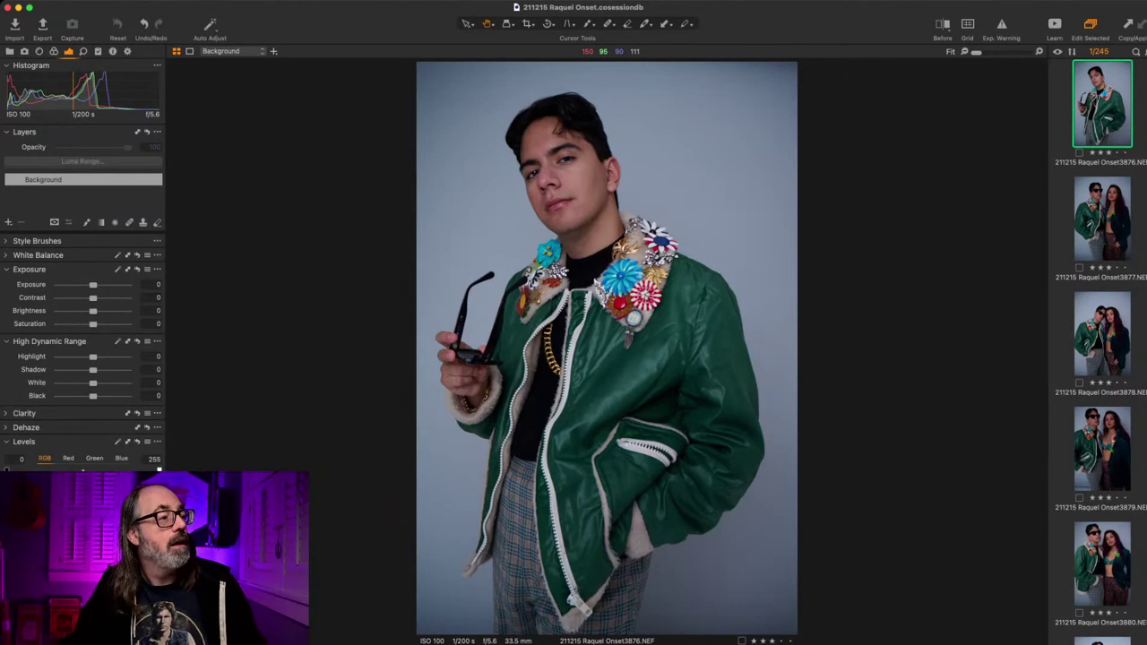
pyautogui.press('Delete')
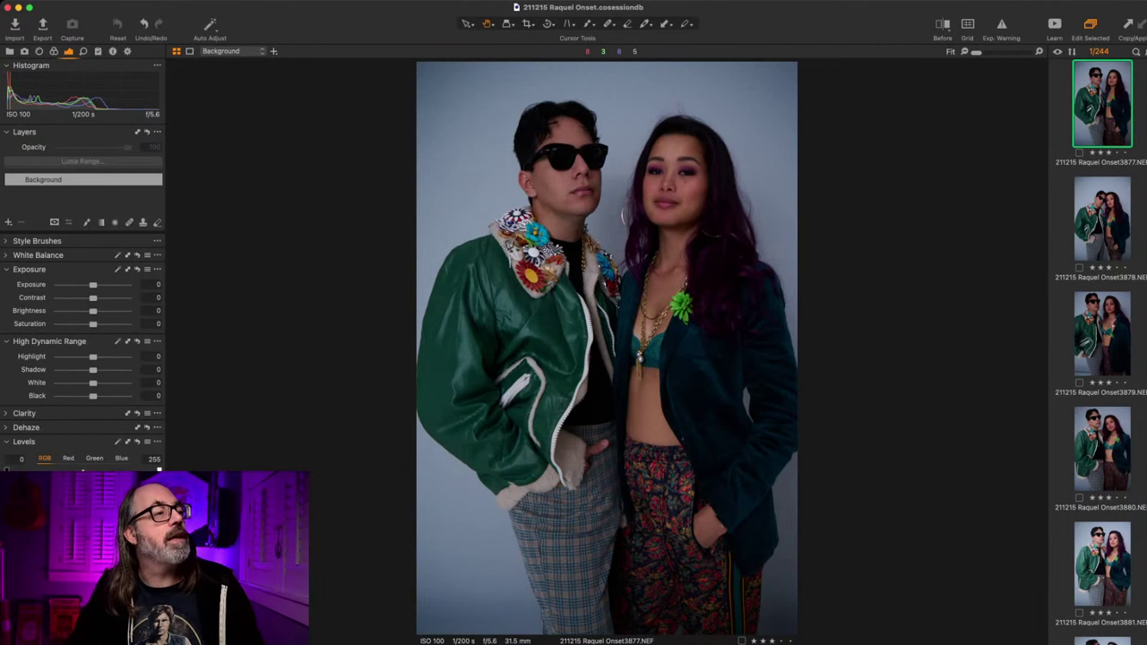
# Step: Compare the couple portraits 3877, 3878, 3879 and 3880 by viewing them back and forth one at a time
pyautogui.press('Down')
pyautogui.press('Down')
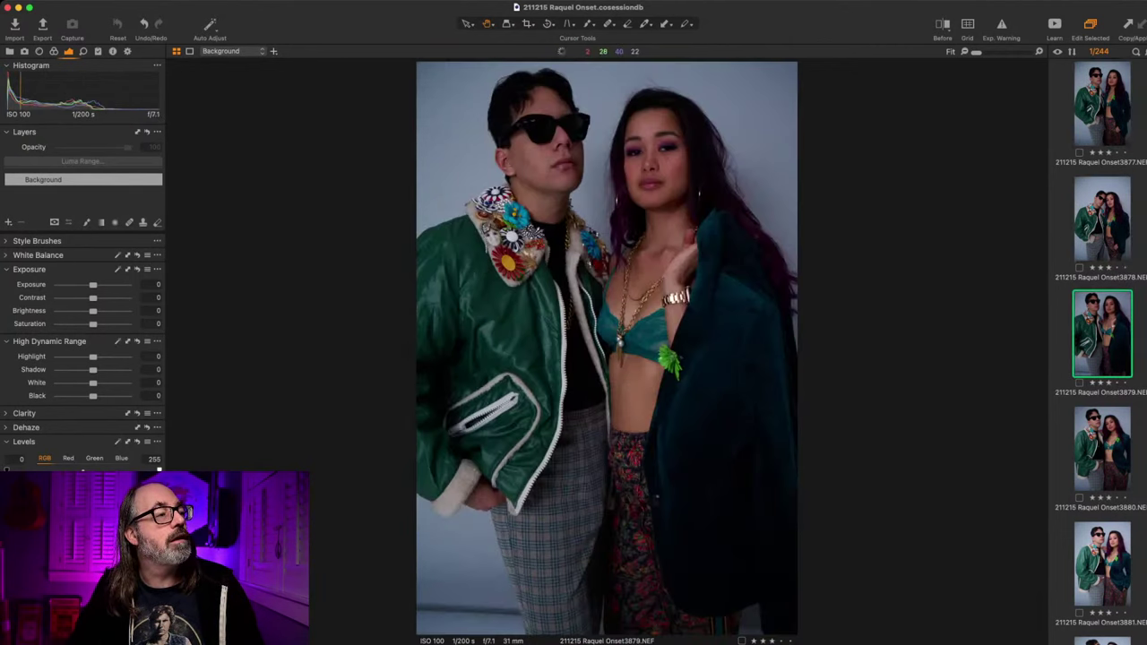
pyautogui.press('Up')
pyautogui.press('Down')
pyautogui.press('Down')
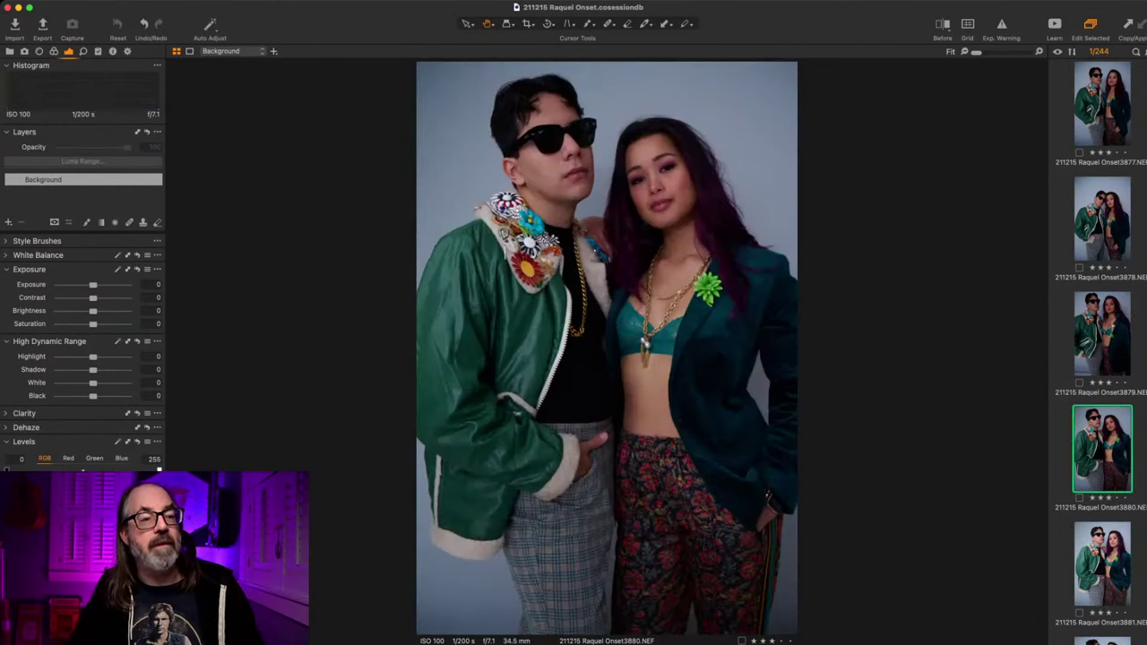
pyautogui.press('Up')
pyautogui.press('Up')
pyautogui.press('Up')
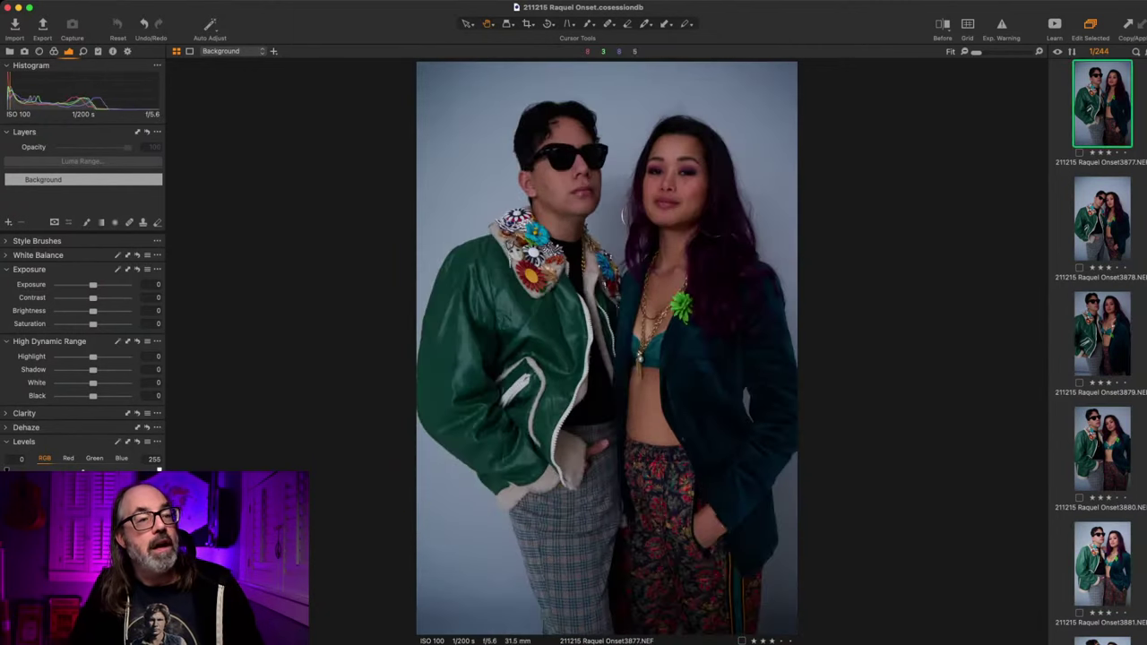
pyautogui.press('Down')
pyautogui.press('Down')
pyautogui.press('Down')
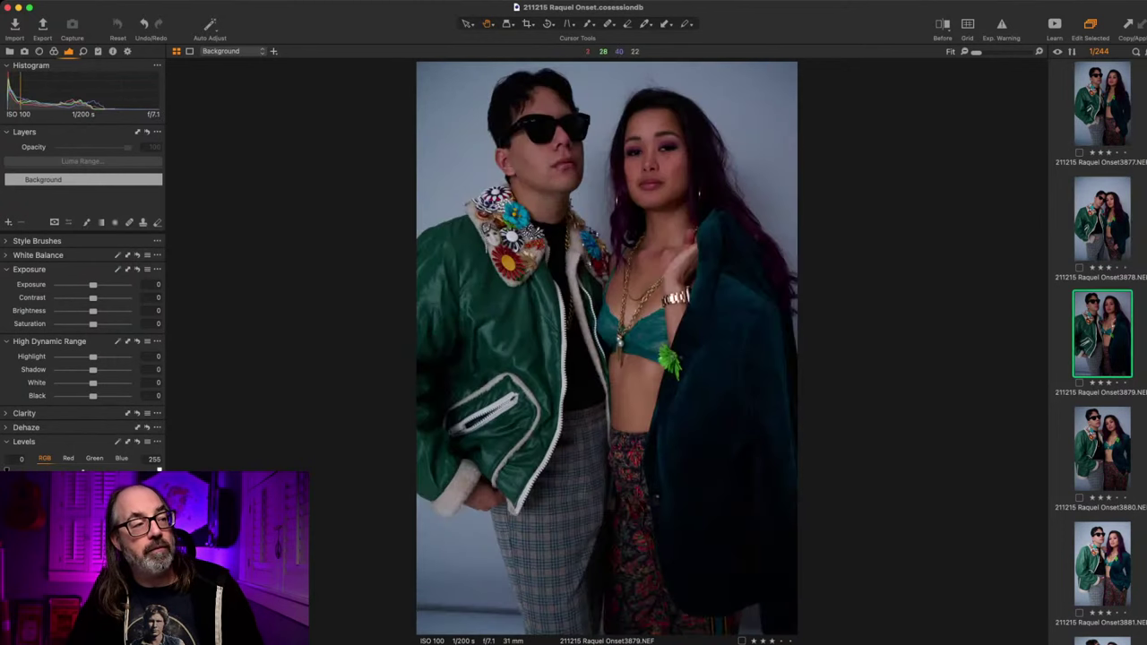
pyautogui.press('Down')
pyautogui.press('Up')
pyautogui.press('Up')
pyautogui.press('Up')
pyautogui.press('Up')
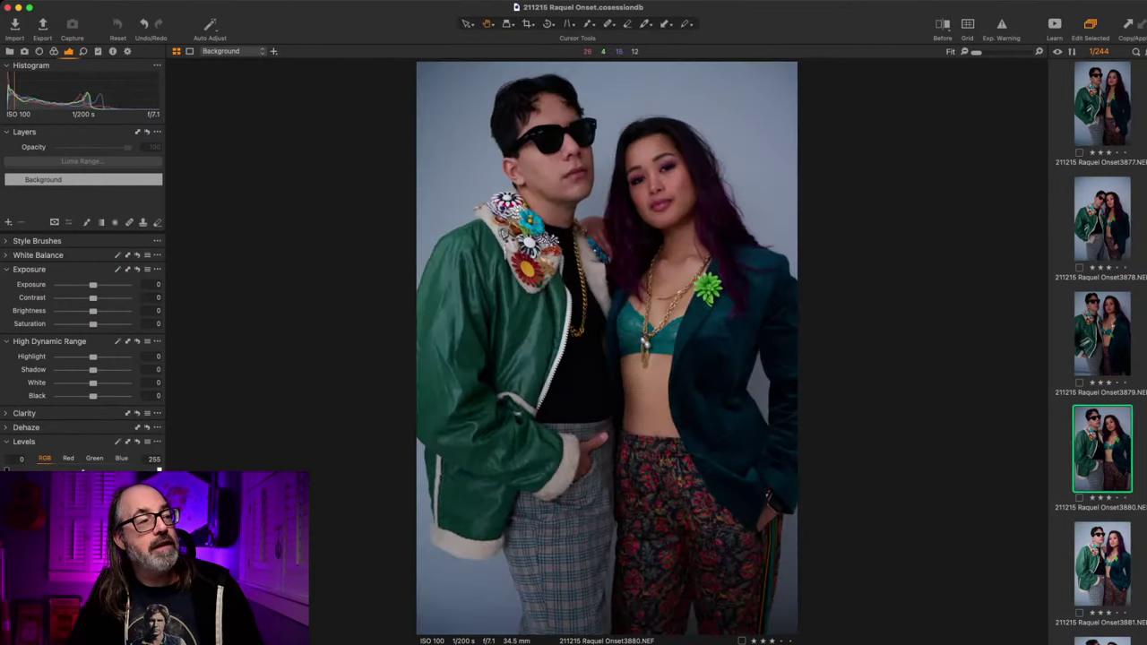
# Step: Review the couple portraits from 3878 through 3882 in sequence and return to image 3880
pyautogui.press('Down')
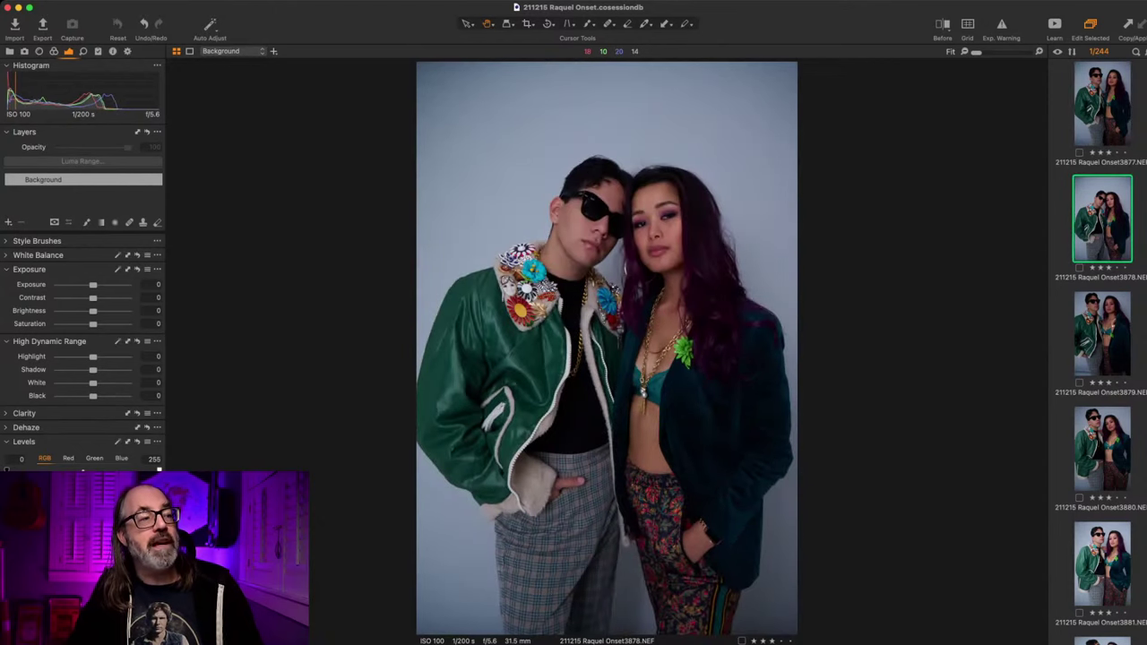
pyautogui.press('Down')
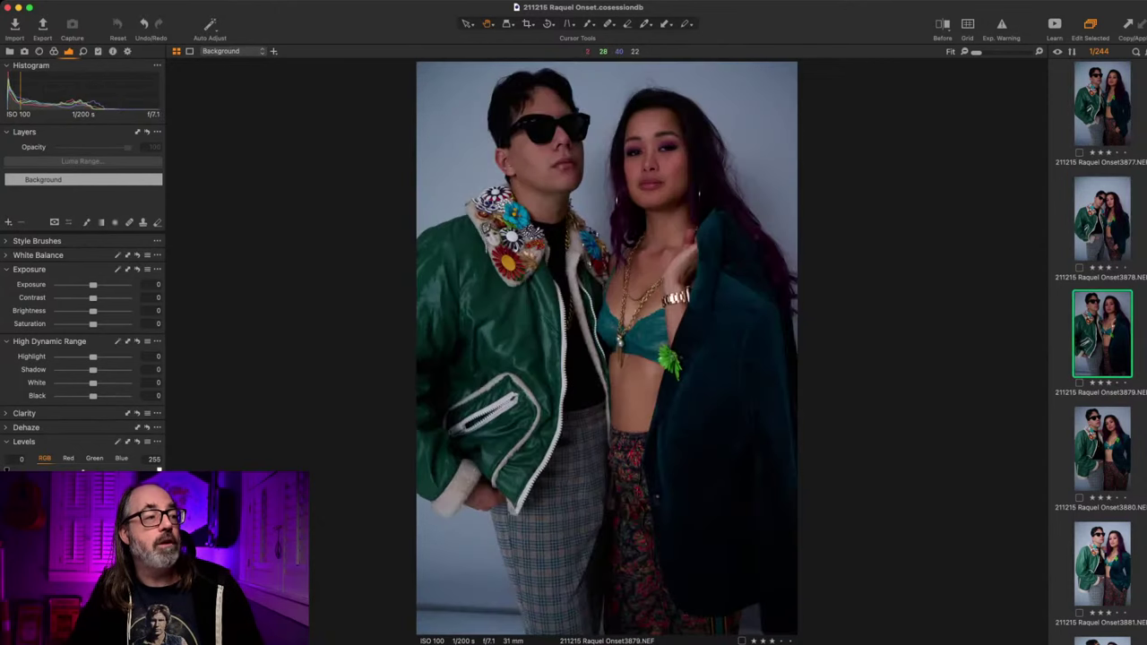
pyautogui.press('Down')
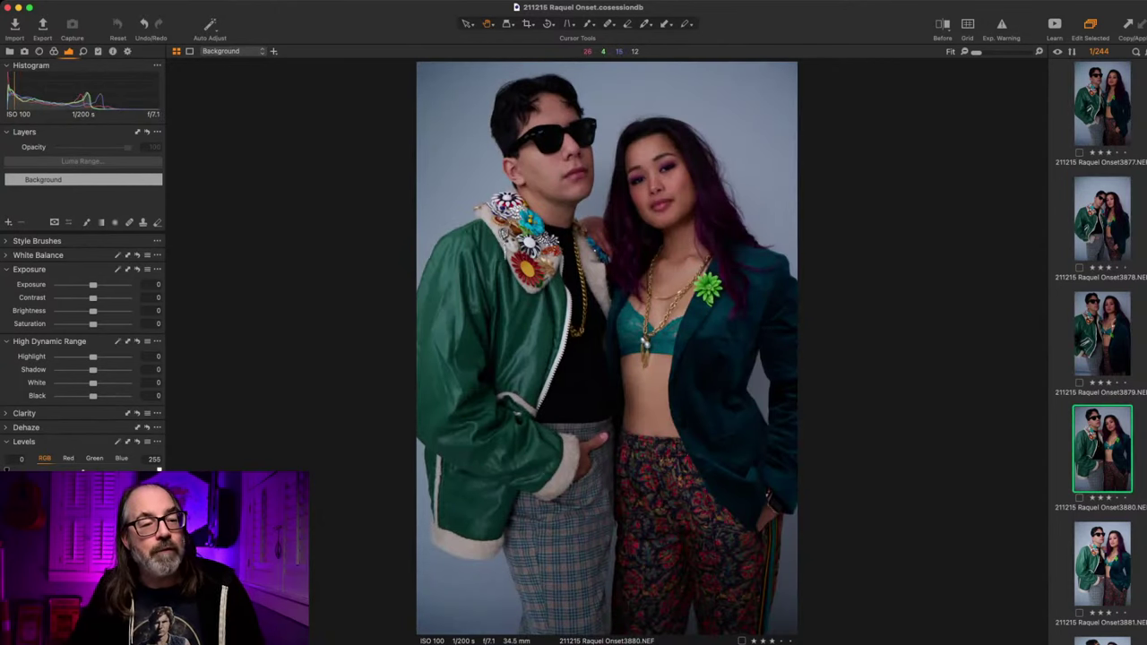
pyautogui.press('Down')
pyautogui.press('Down')
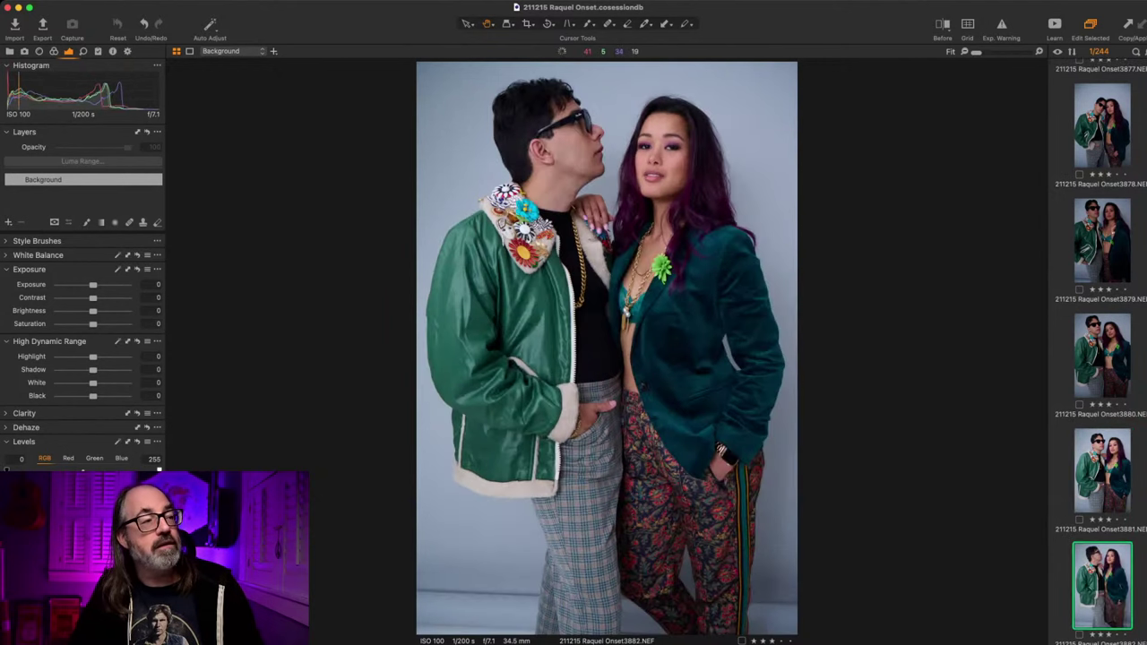
pyautogui.press('Up')
pyautogui.press('Up')
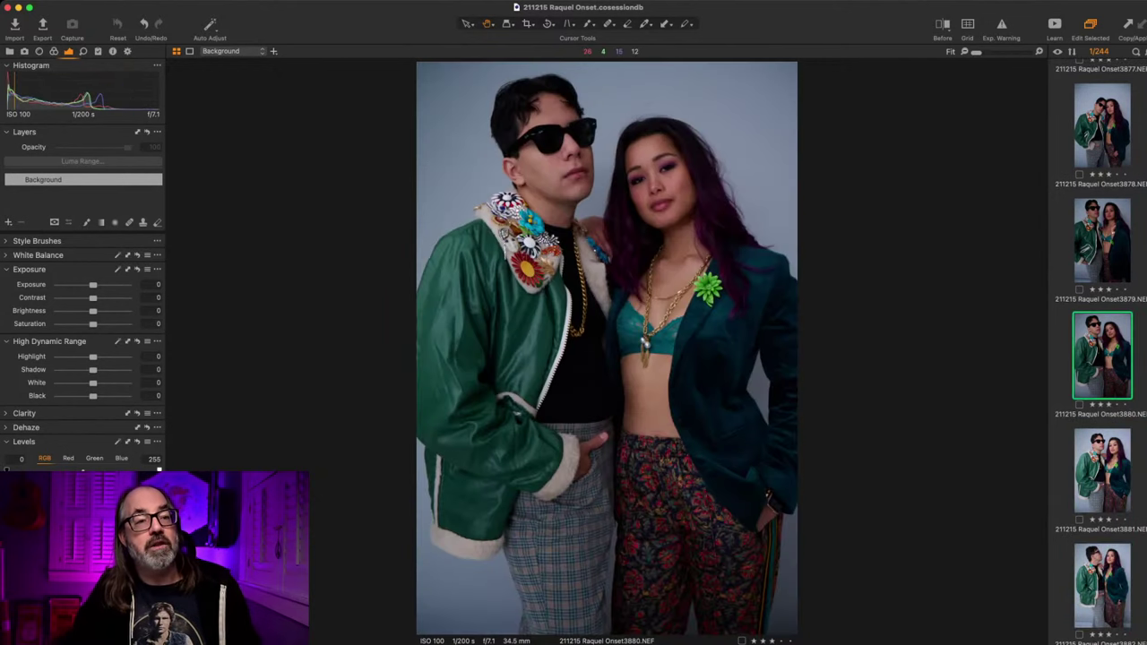
# Step: Select the couple portraits from image 3880 back to 3877 and delete all four
pyautogui.hotkey('shift', 'Up')
pyautogui.hotkey('shift', 'Up')
pyautogui.hotkey('shift', 'Up')
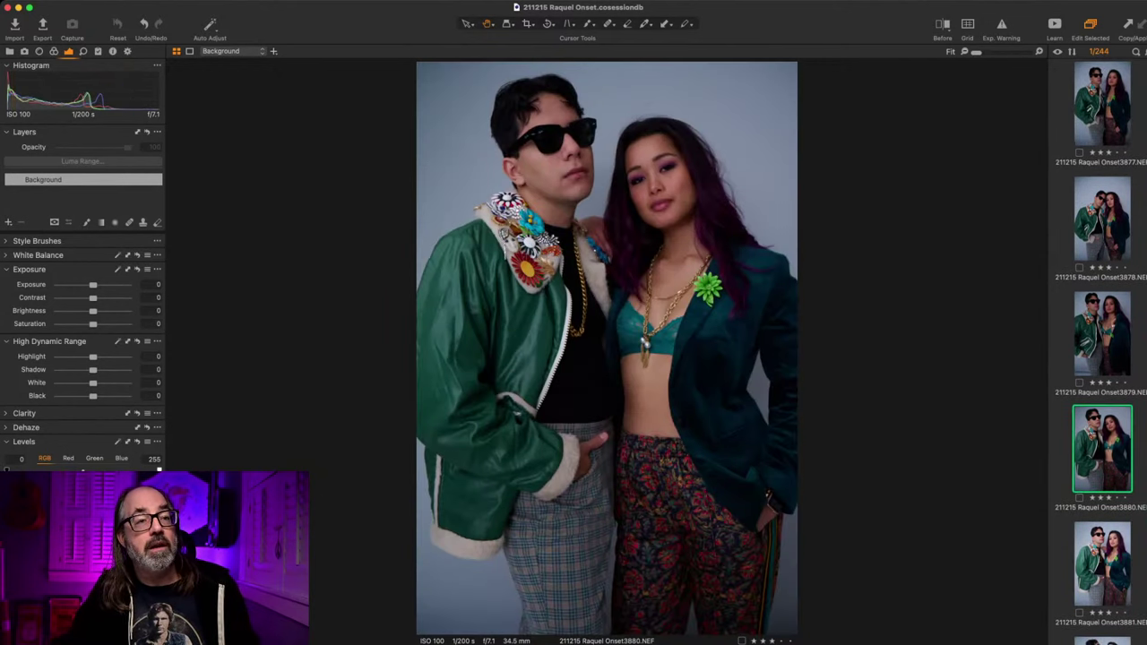
pyautogui.press('Delete')
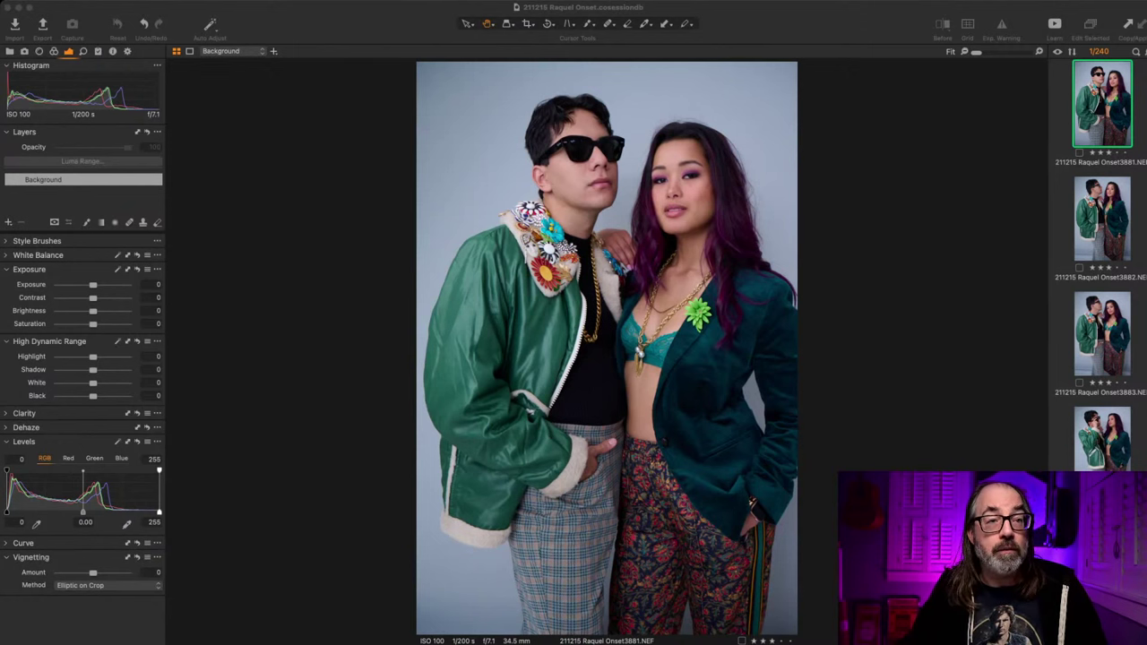
# Step: Collapse the Layers tool and set the Levels of image 3881 to shadow 4, midtone -0.06 and highlight 195
pyautogui.press('super+Tab')
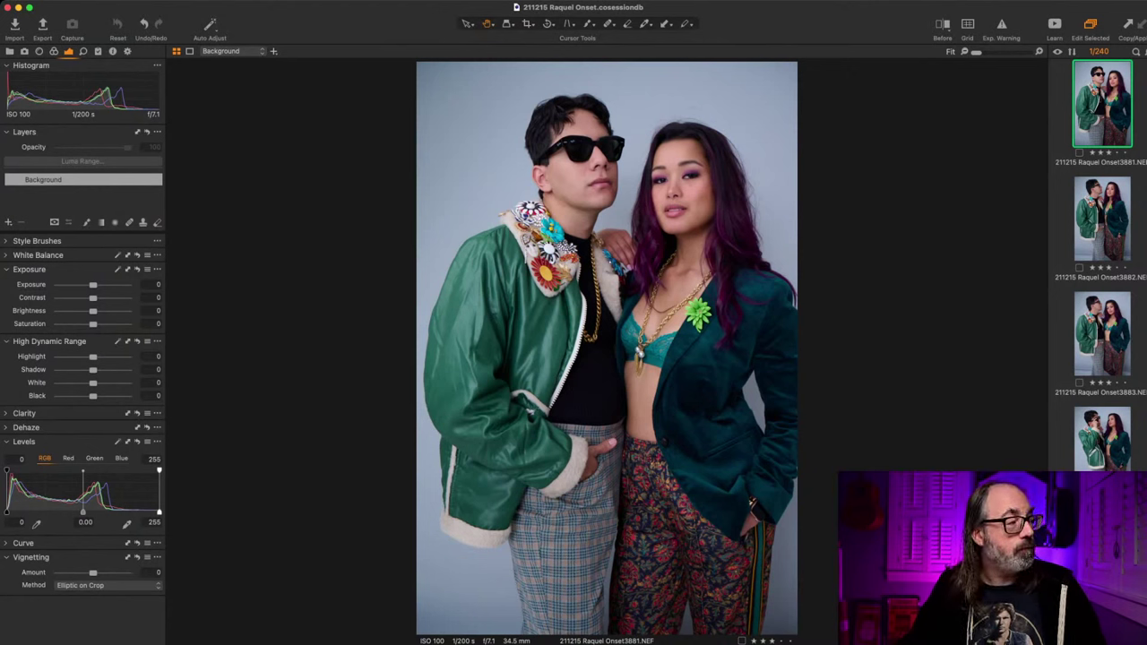
pyautogui.click(24, 132)
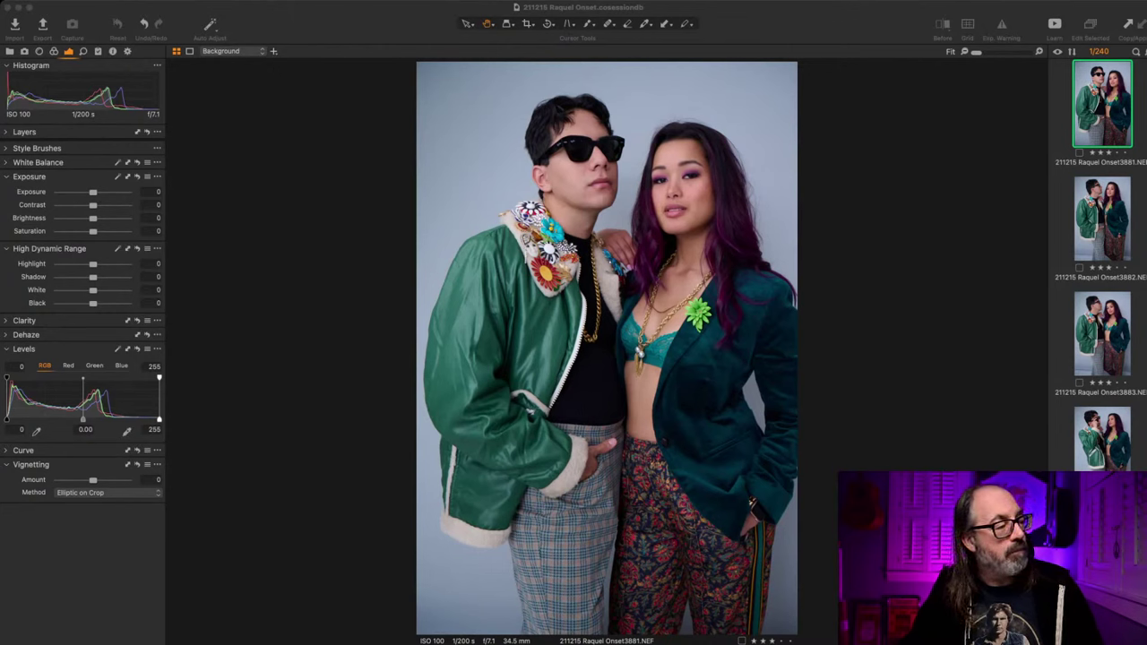
pyautogui.moveTo(159, 419)
pyautogui.mouseDown()
pyautogui.moveTo(115, 419)
pyautogui.moveTo(140, 419)
pyautogui.mouseUp()
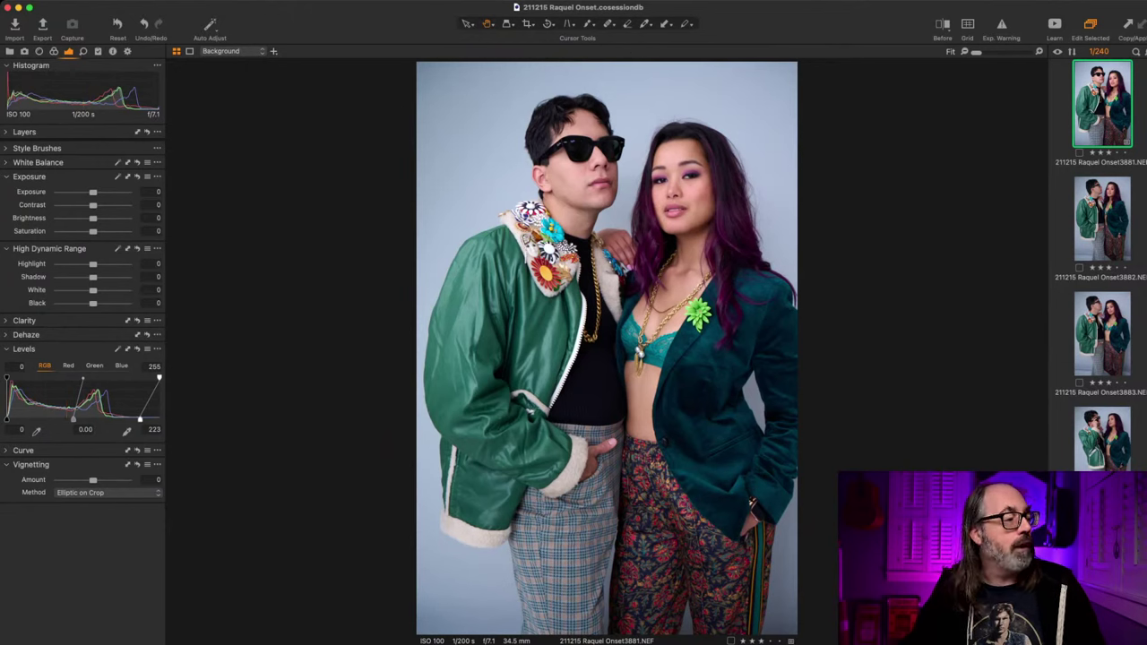
pyautogui.moveTo(139, 418); pyautogui.dragTo(137, 419)
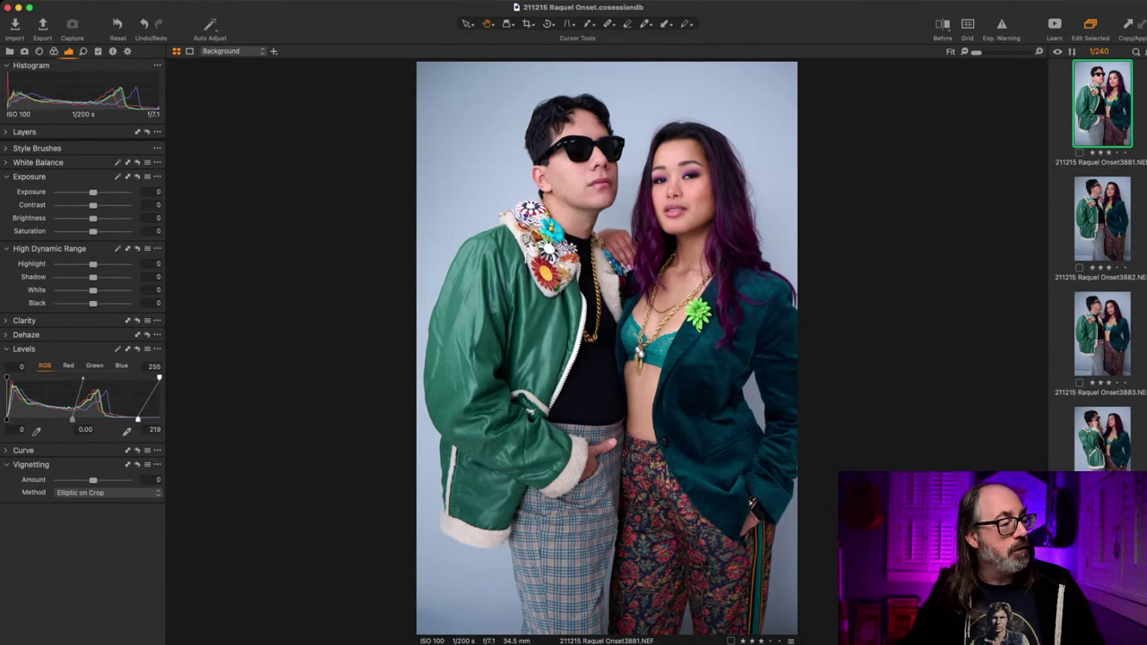
pyautogui.moveTo(138, 418); pyautogui.dragTo(122, 418)
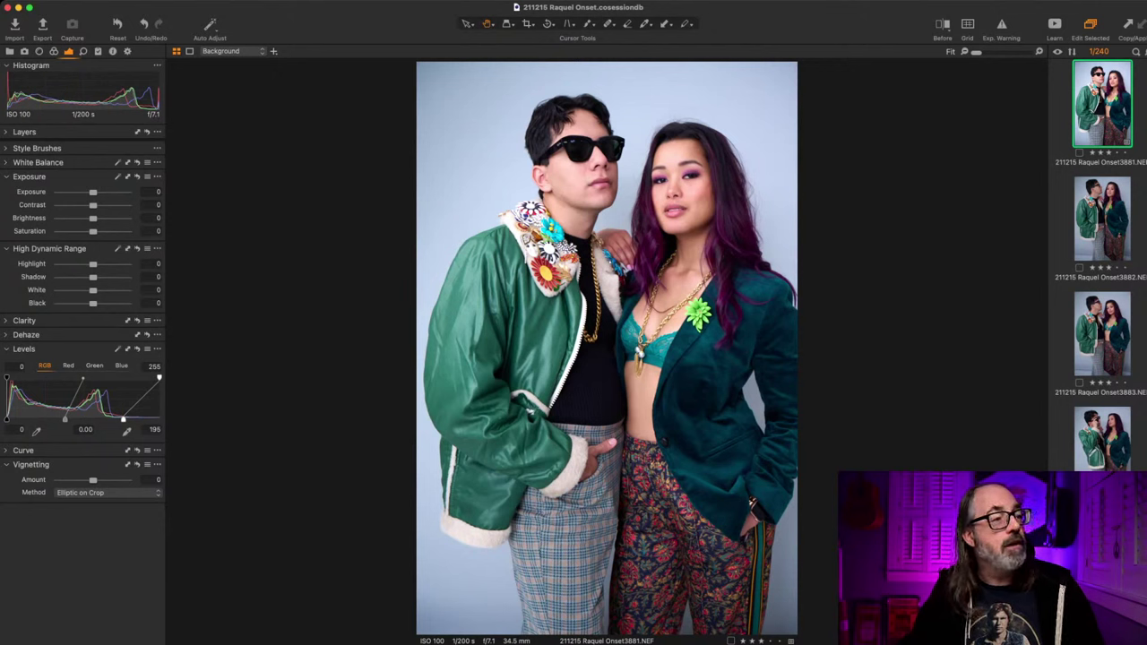
pyautogui.moveTo(66, 419); pyautogui.dragTo(67, 418)
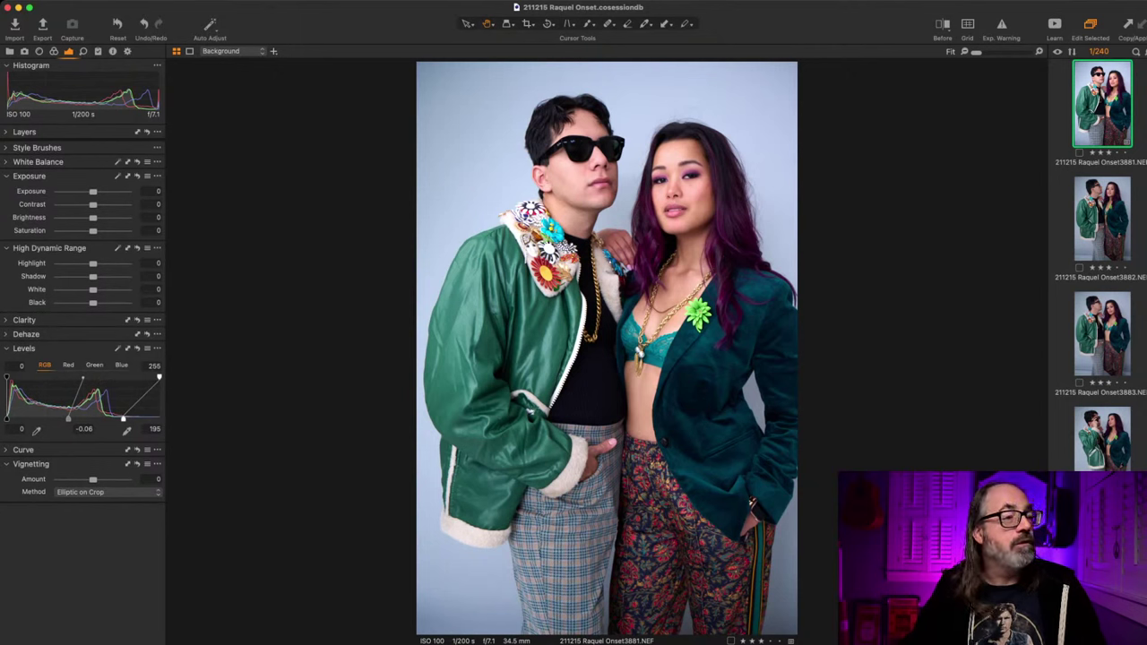
pyautogui.moveTo(7, 419)
pyautogui.mouseDown()
pyautogui.moveTo(25, 418)
pyautogui.moveTo(9, 418)
pyautogui.mouseUp()
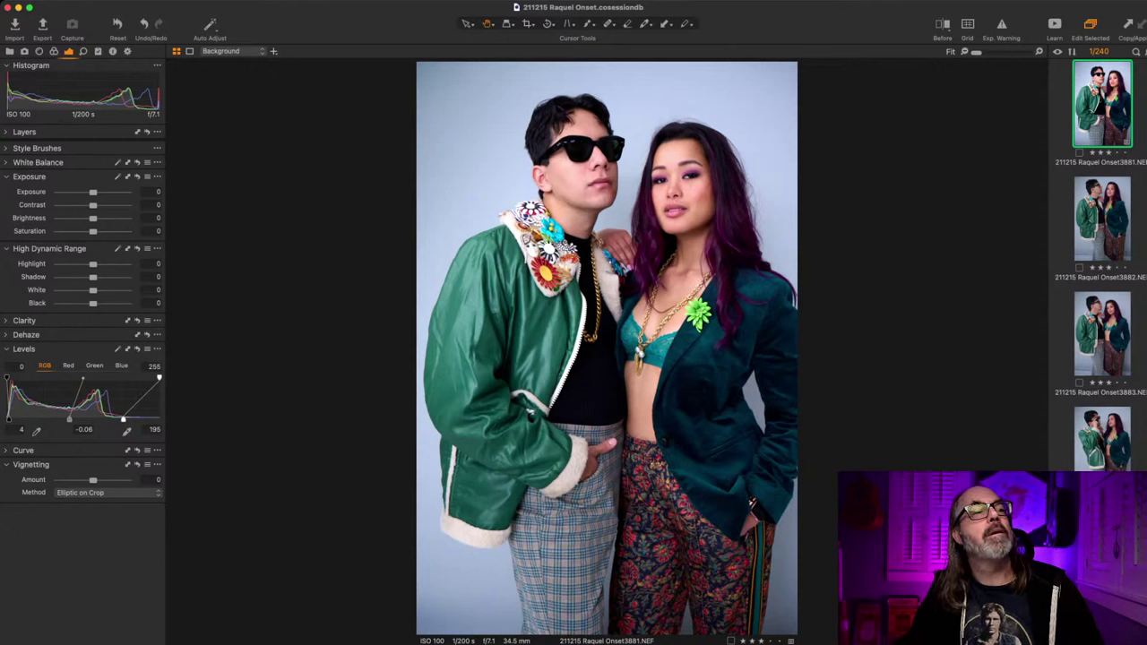
# Step: Compare image 3881 before and after the Levels adjustment with the split view, shifting the divider between the two people
pyautogui.press('y')
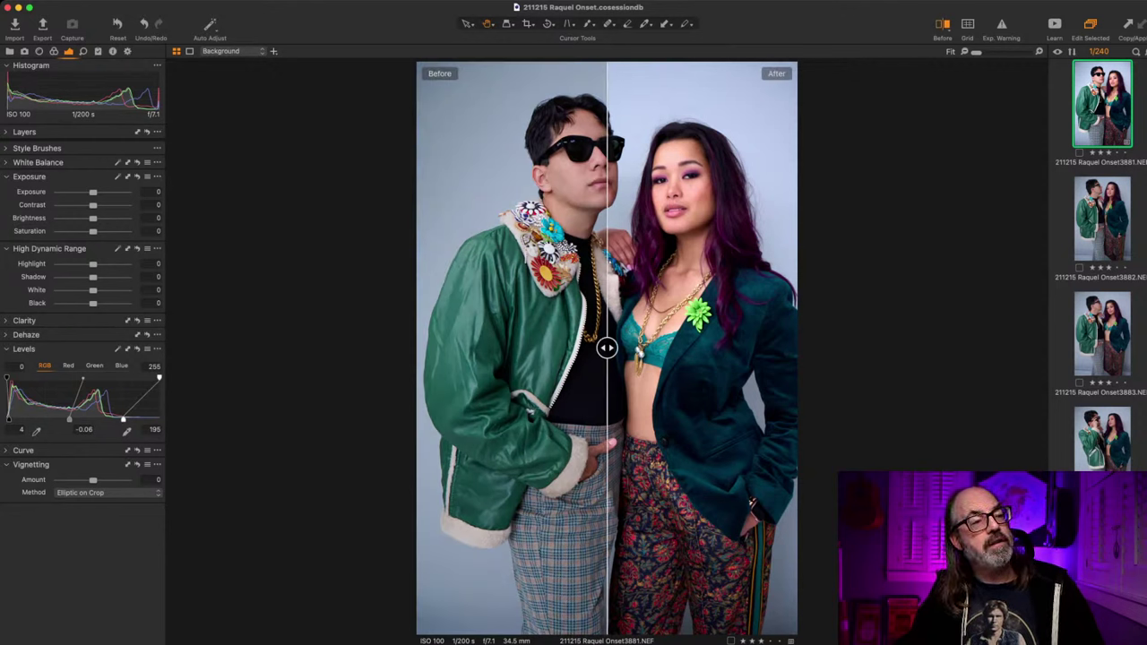
pyautogui.moveTo(607, 347); pyautogui.dragTo(630, 348)
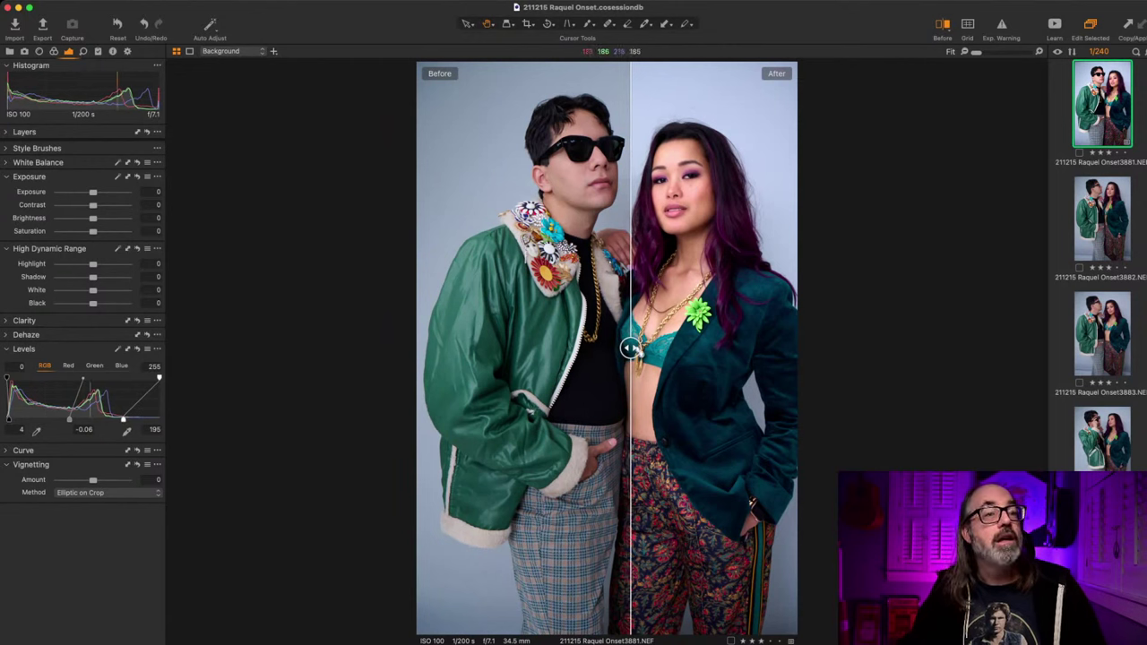
pyautogui.press('y')
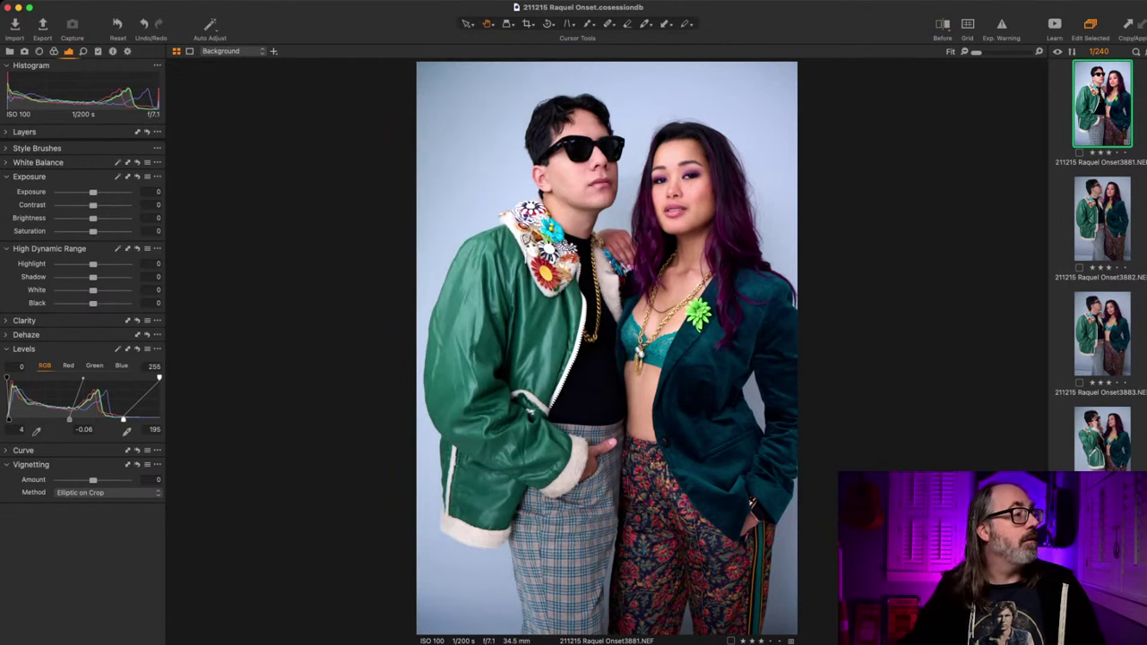
# Step: Set the white balance of image 3881 to 5104 Kelvin and inspect both faces close up
pyautogui.click(54, 51)
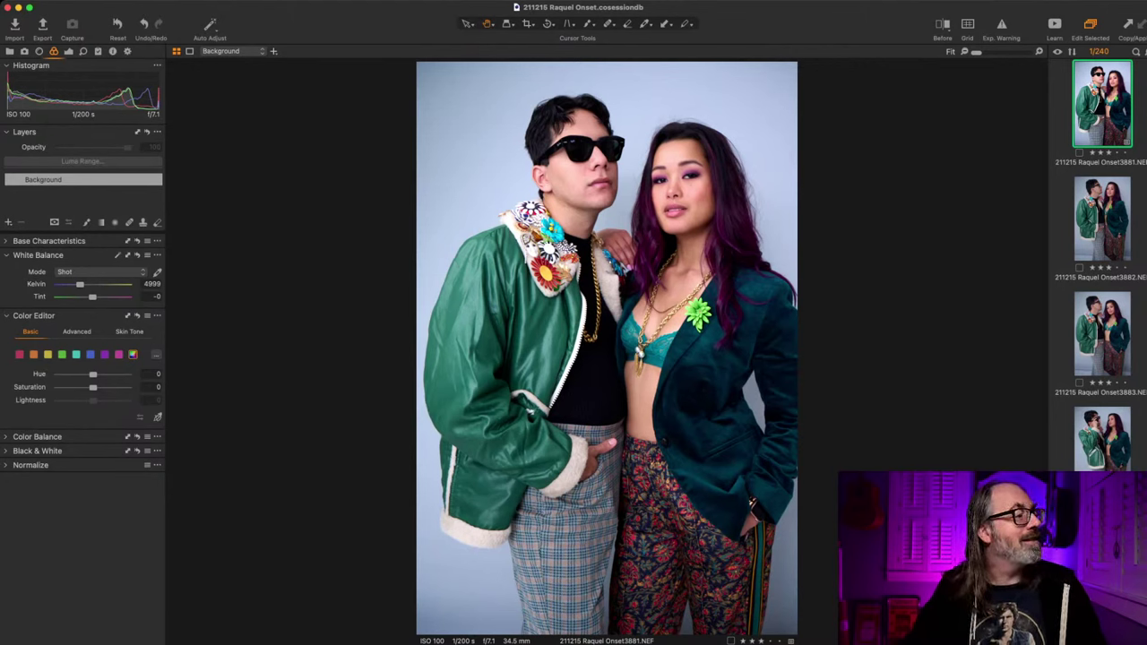
pyautogui.moveTo(80, 284); pyautogui.dragTo(79, 284)
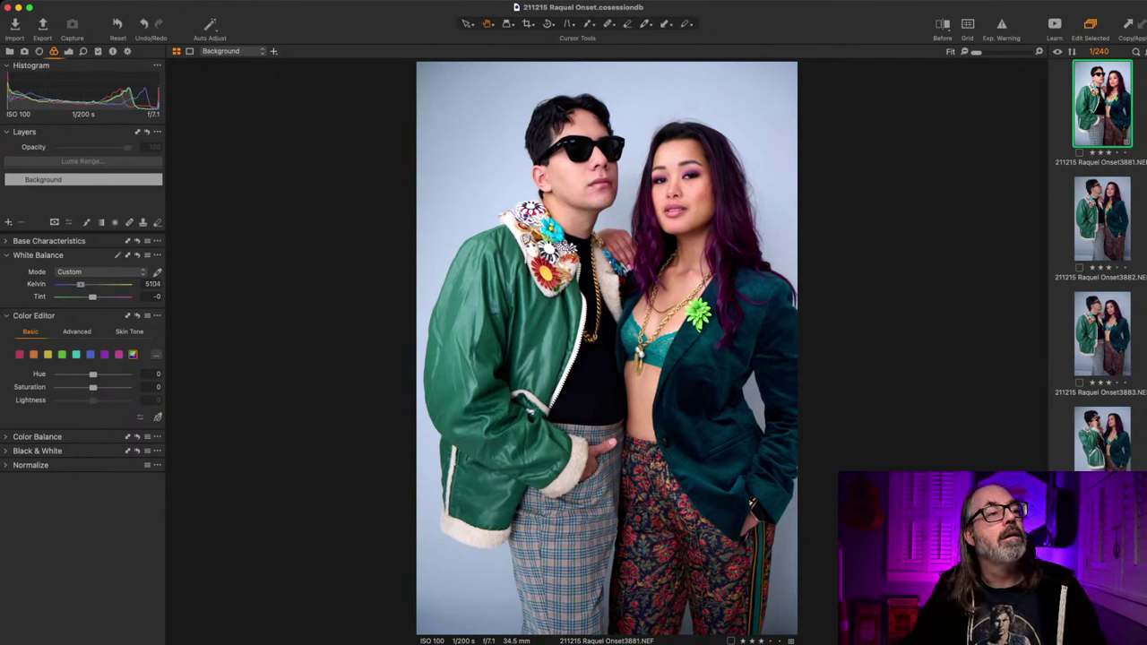
pyautogui.doubleClick(691, 199)
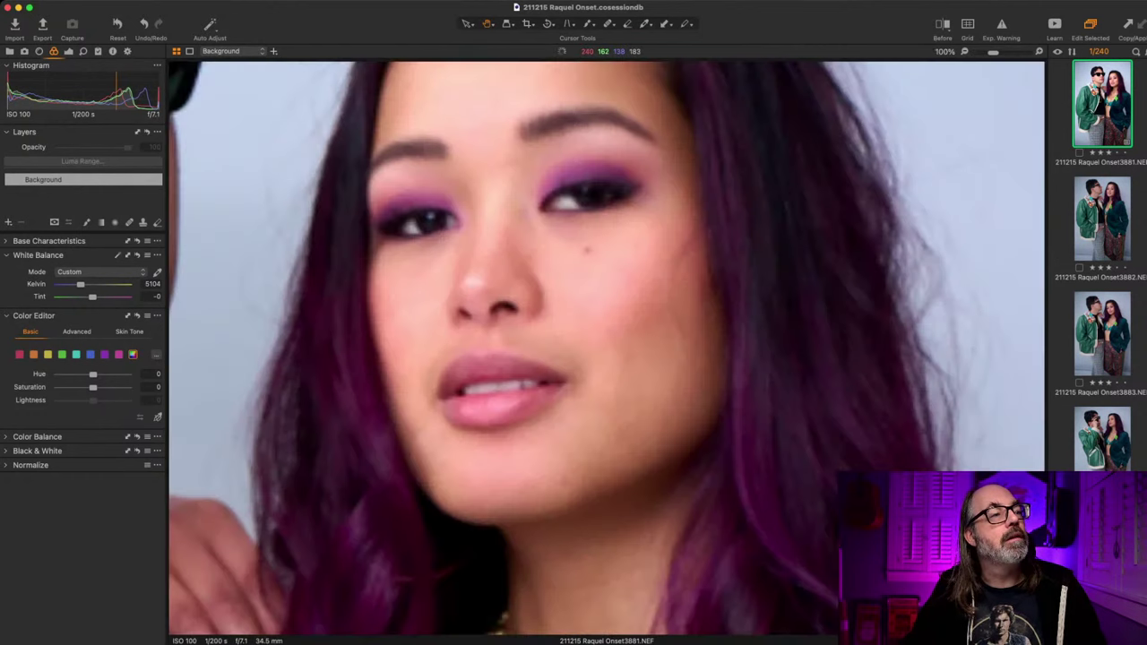
pyautogui.doubleClick(692, 199)
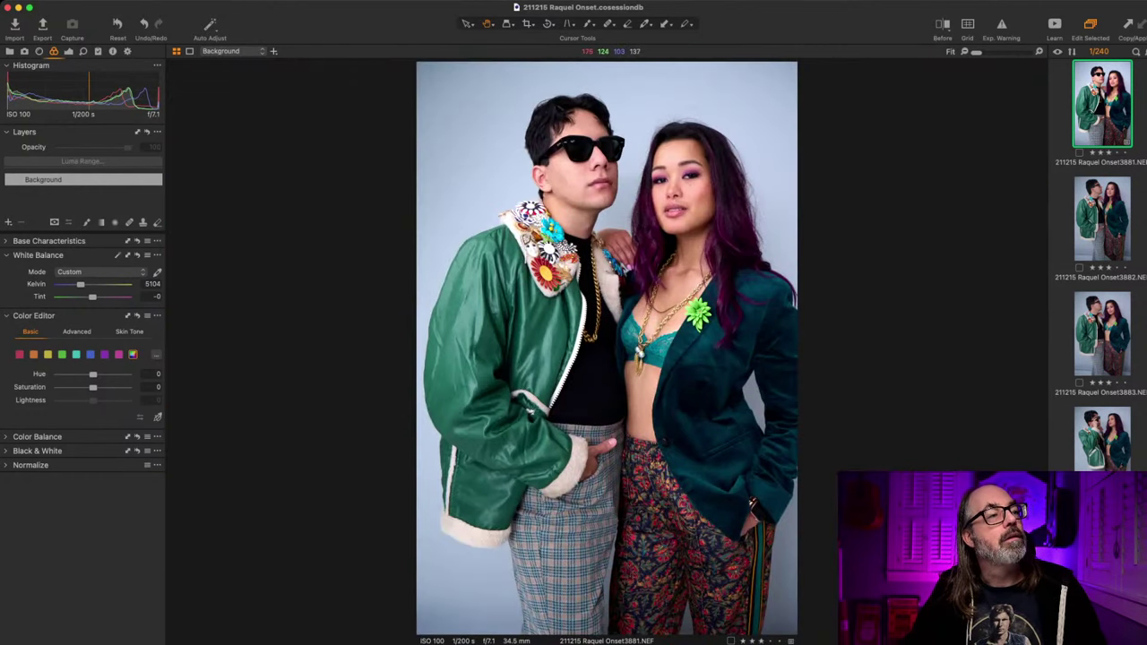
pyautogui.click(569, 172)
pyautogui.doubleClick(570, 172)
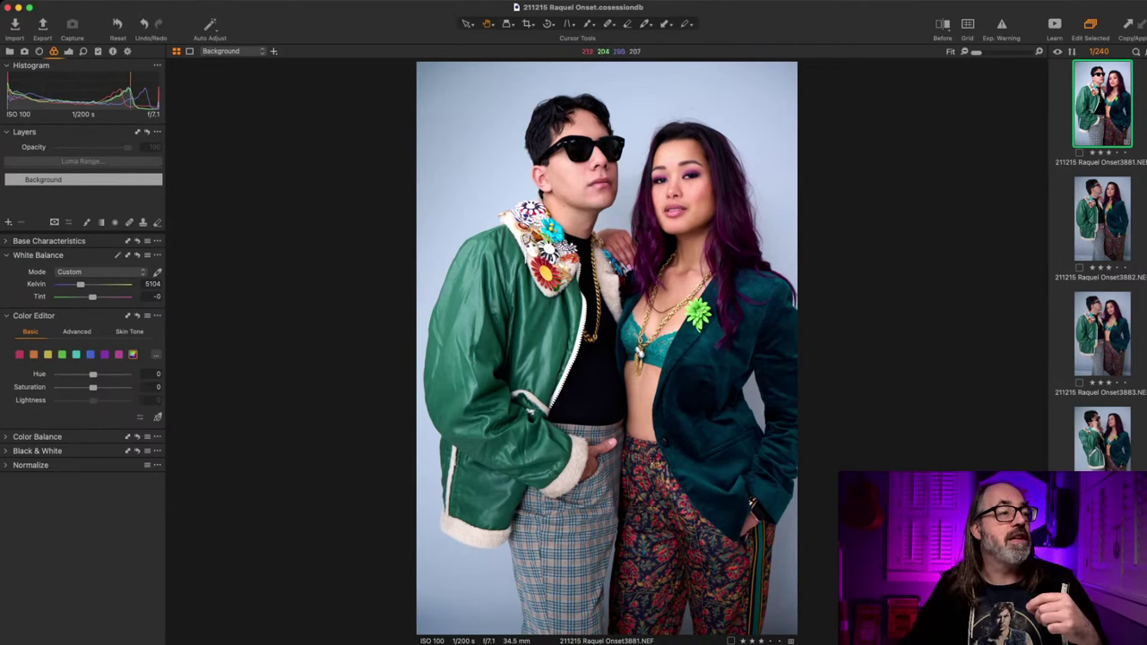
# Step: Try the Skin Tone colour editor on image 3881, sampling the woman's forehead and shifting its picked colour and smoothness
pyautogui.doubleClick(533, 221)
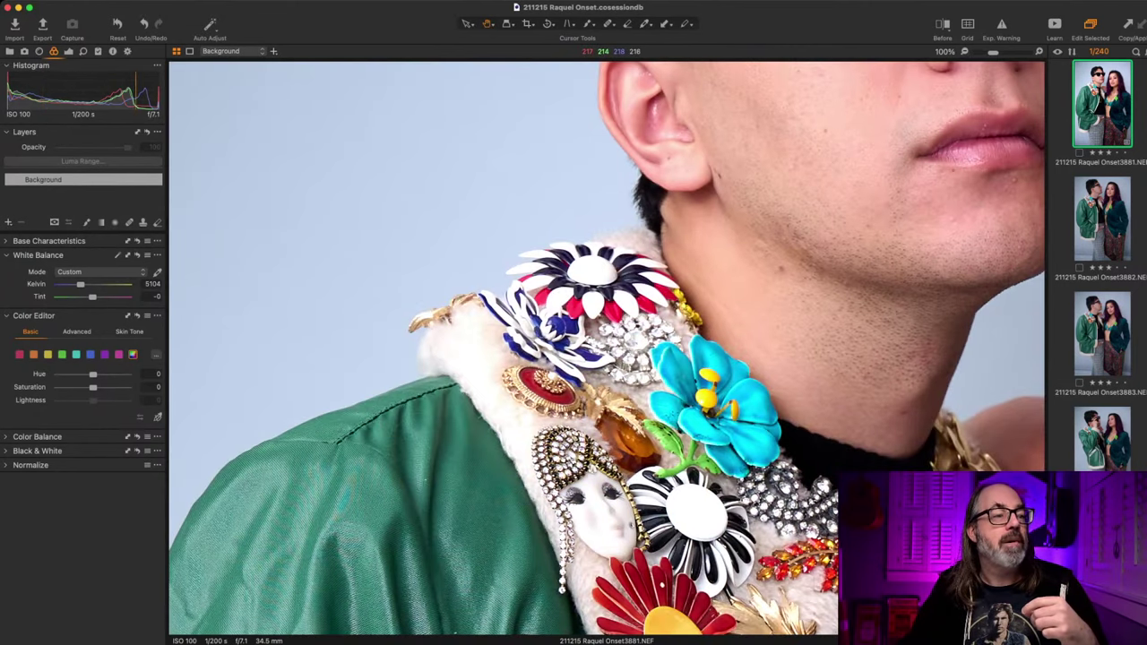
pyautogui.press('super+0')
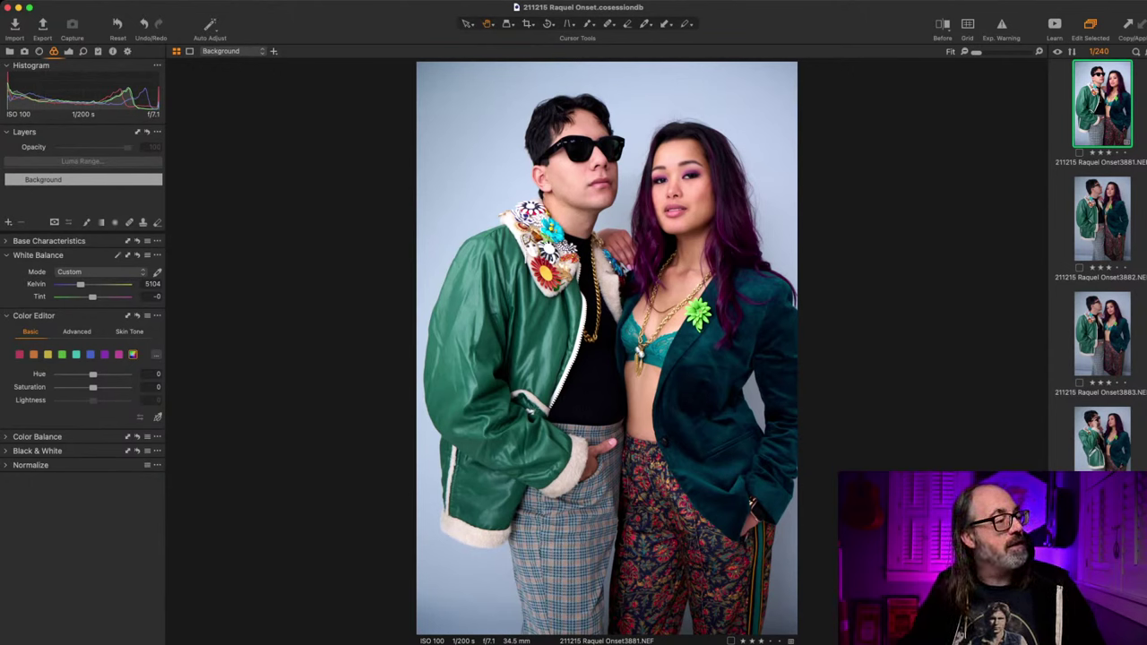
pyautogui.click(129, 332)
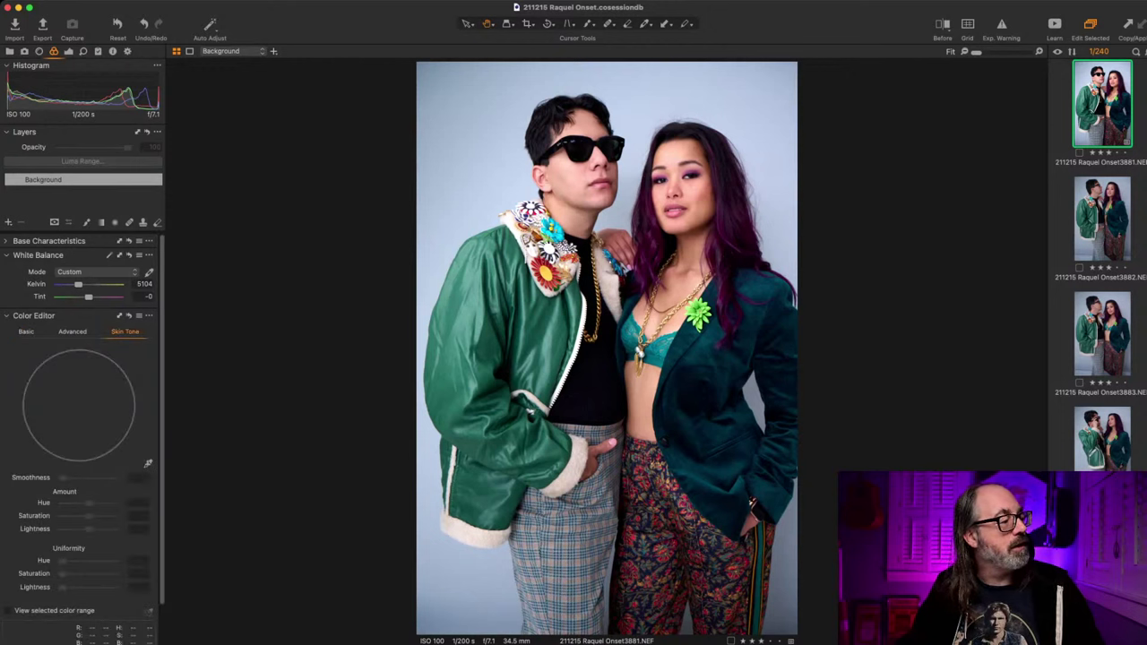
pyautogui.click(148, 464)
pyautogui.click(683, 164)
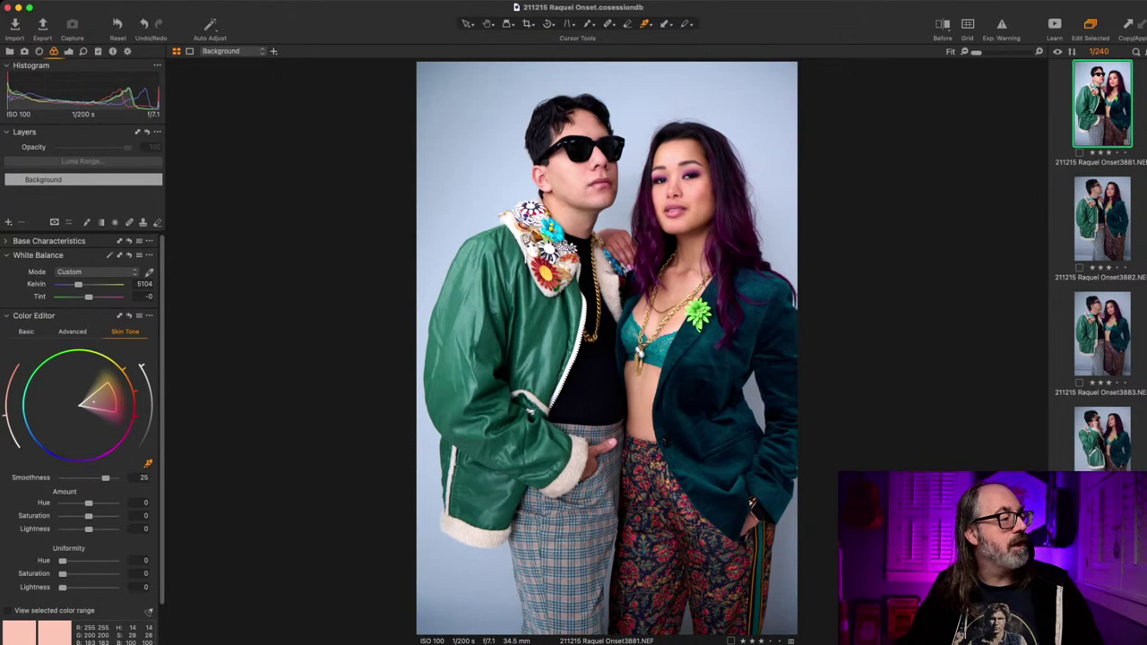
pyautogui.moveTo(115, 398)
pyautogui.mouseDown()
pyautogui.moveTo(123, 395)
pyautogui.moveTo(97, 401)
pyautogui.moveTo(112, 397)
pyautogui.mouseUp()
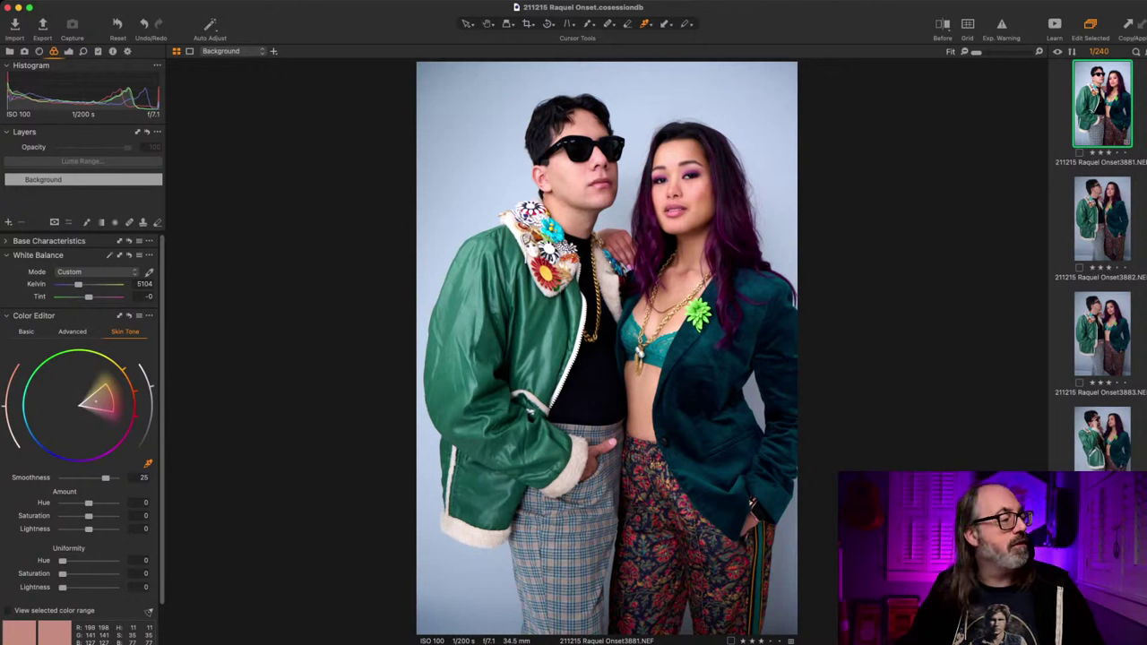
pyautogui.moveTo(106, 478); pyautogui.dragTo(95, 477)
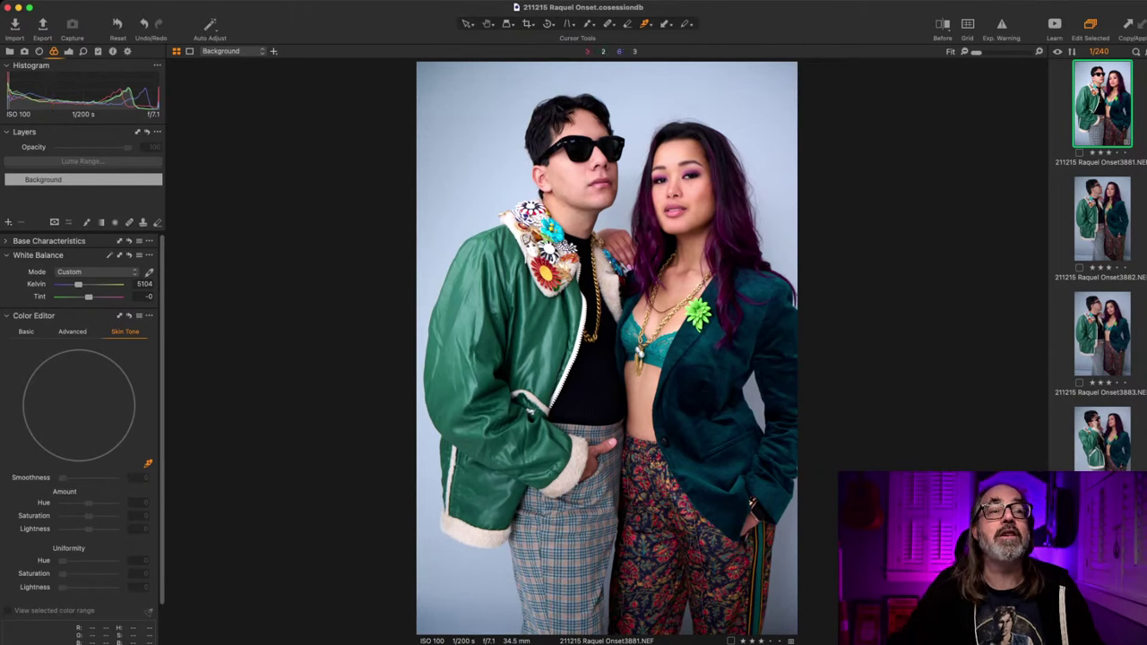
# Step: Compare image 3881 before and after its edits in split view, moving the divider to the gap between the faces
pyautogui.press('y')
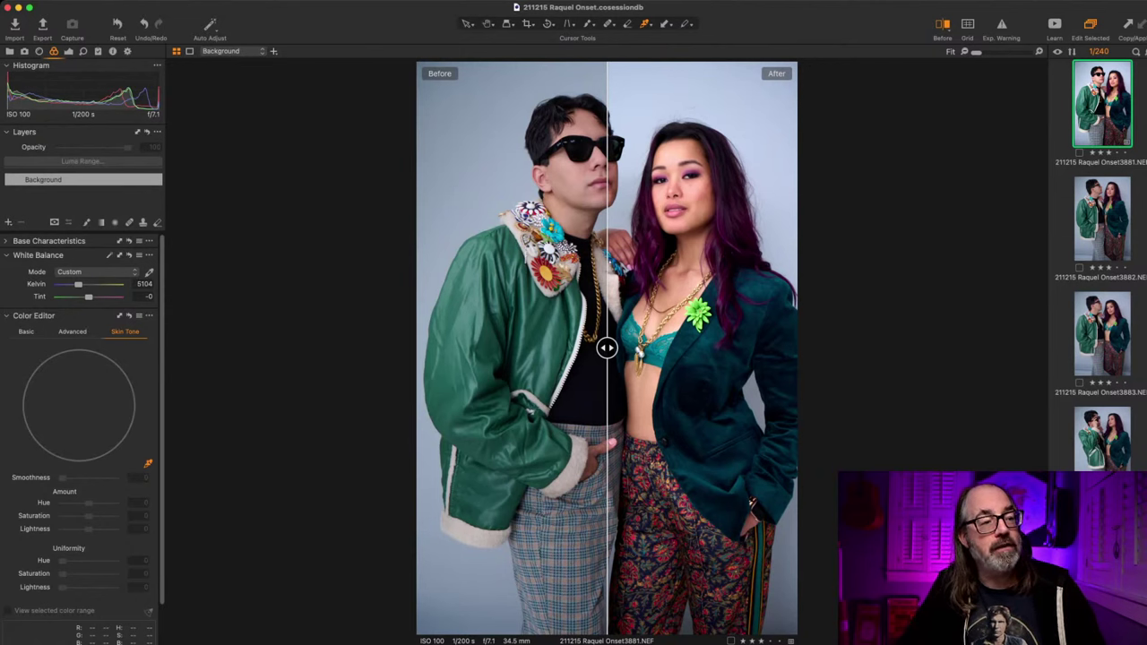
pyautogui.moveTo(607, 348)
pyautogui.mouseDown()
pyautogui.moveTo(794, 347)
pyautogui.moveTo(628, 348)
pyautogui.mouseUp()
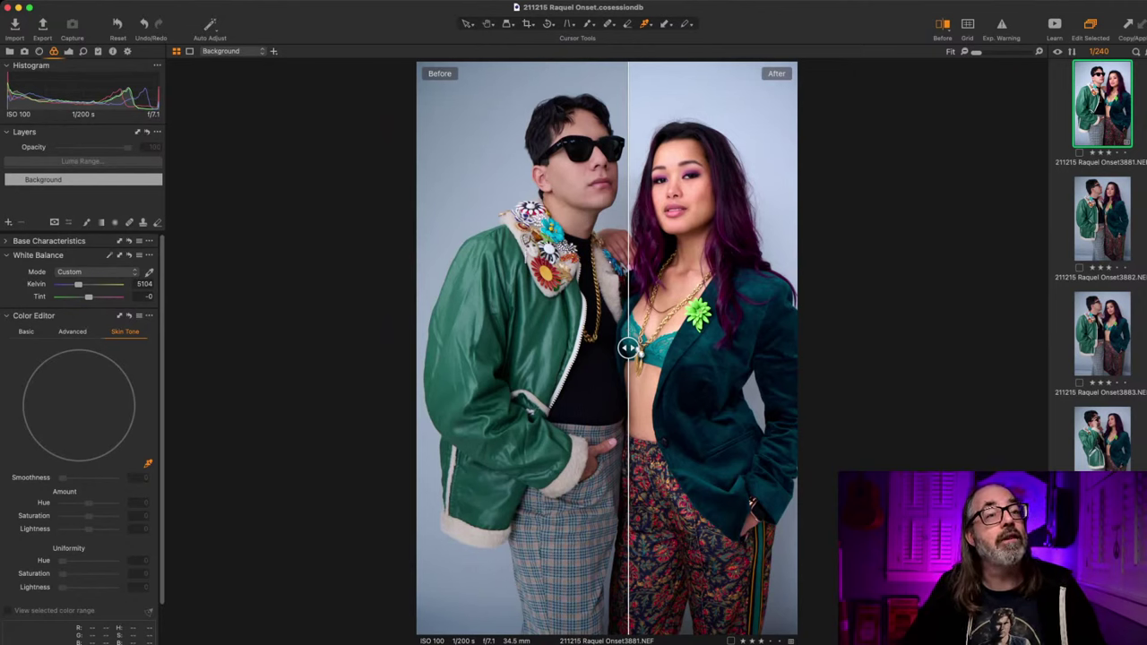
pyautogui.press('y')
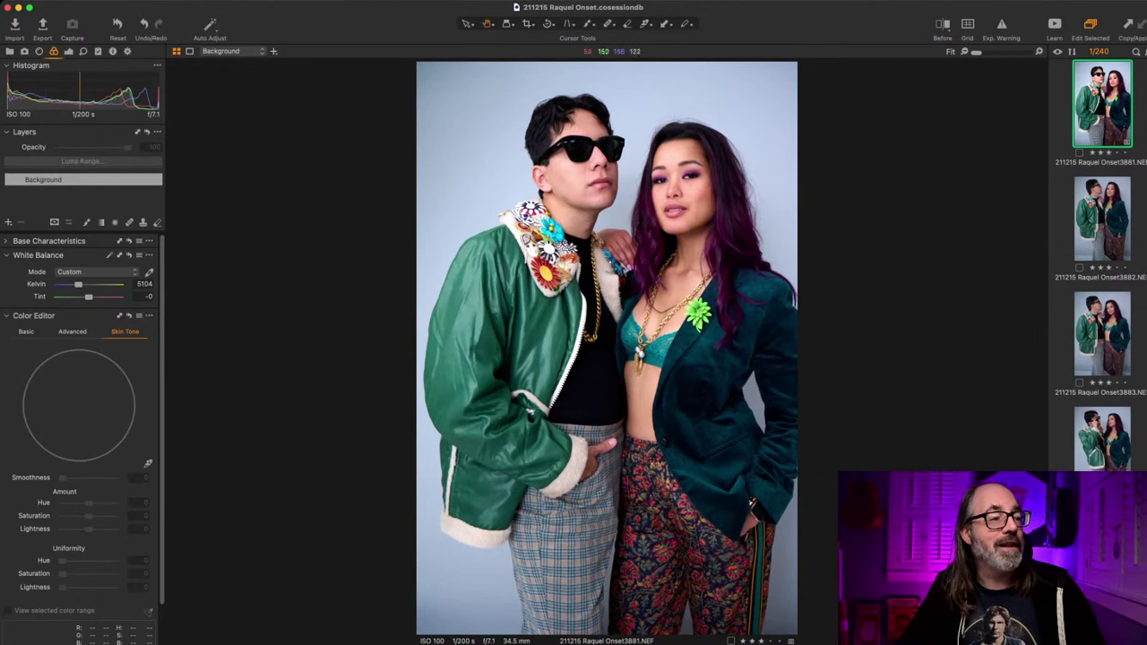
pyautogui.doubleClick(548, 236)
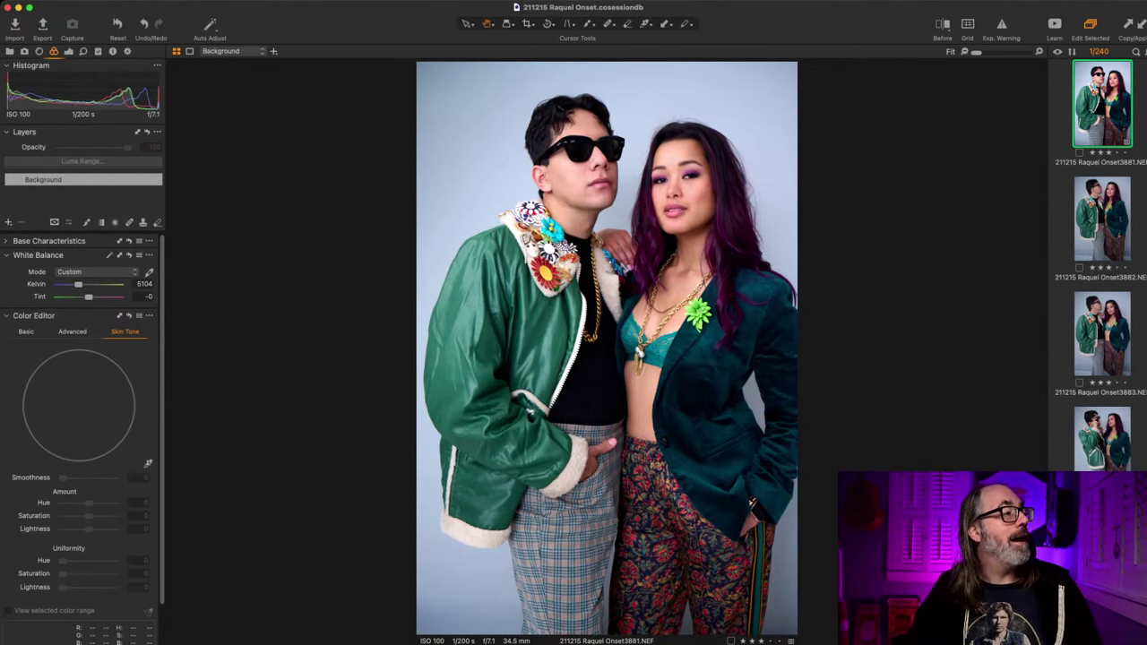
# Step: Apply the Levels of image 3881 (shadow 4, midtone -0.06, highlight 195) to image 3882
pyautogui.press('super+5')
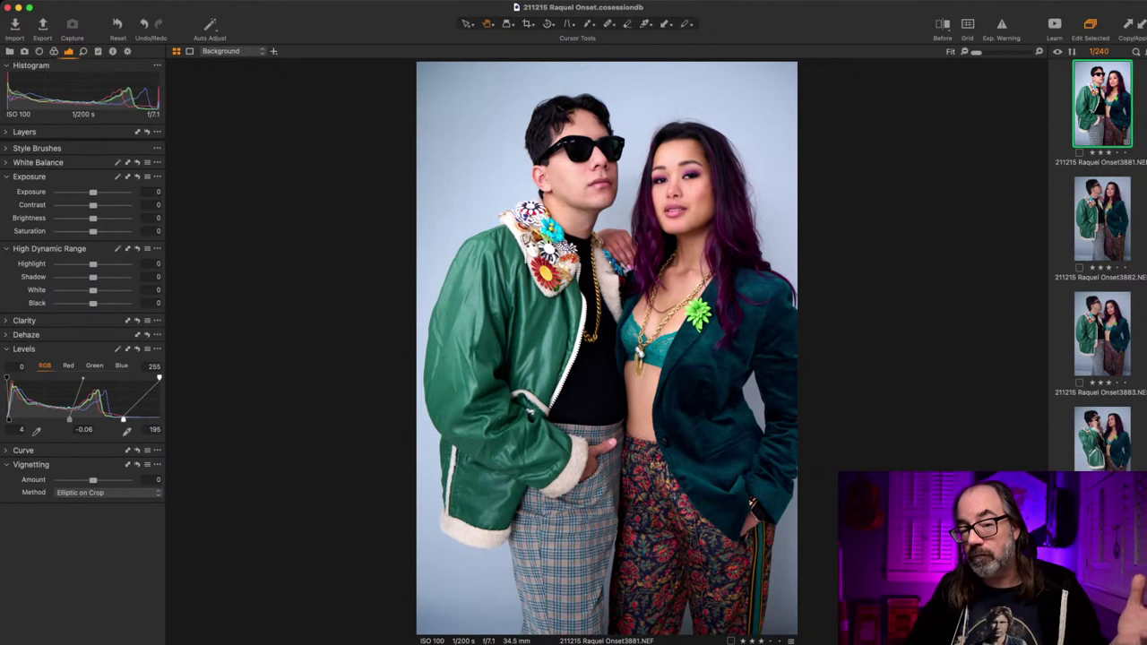
pyautogui.press('Down')
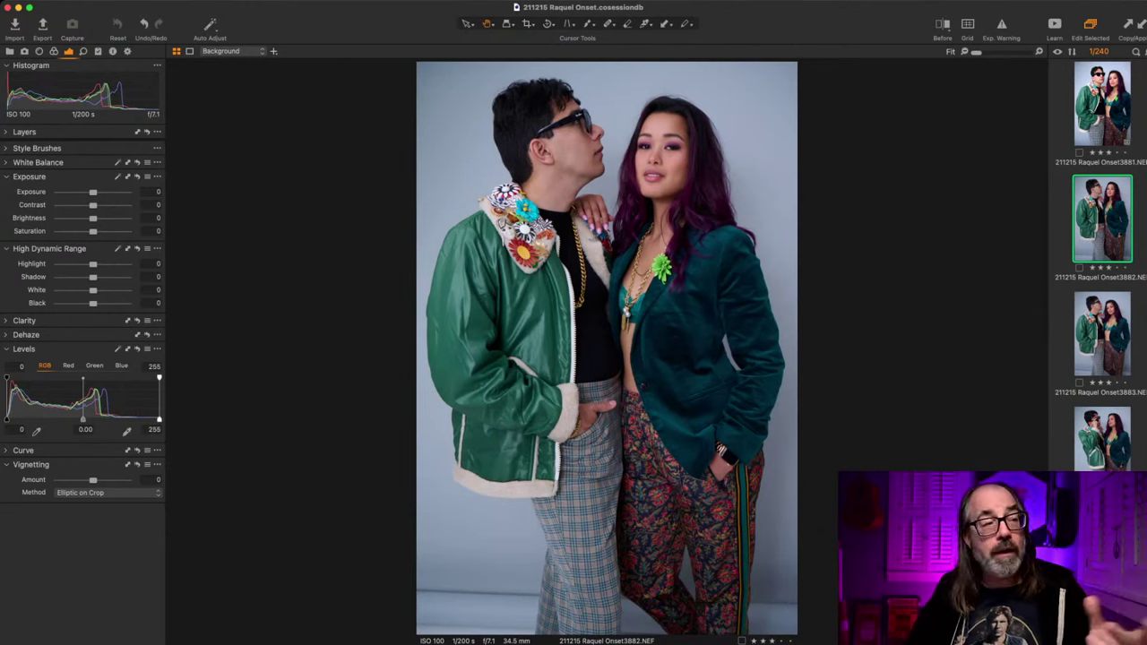
pyautogui.press('super+l')
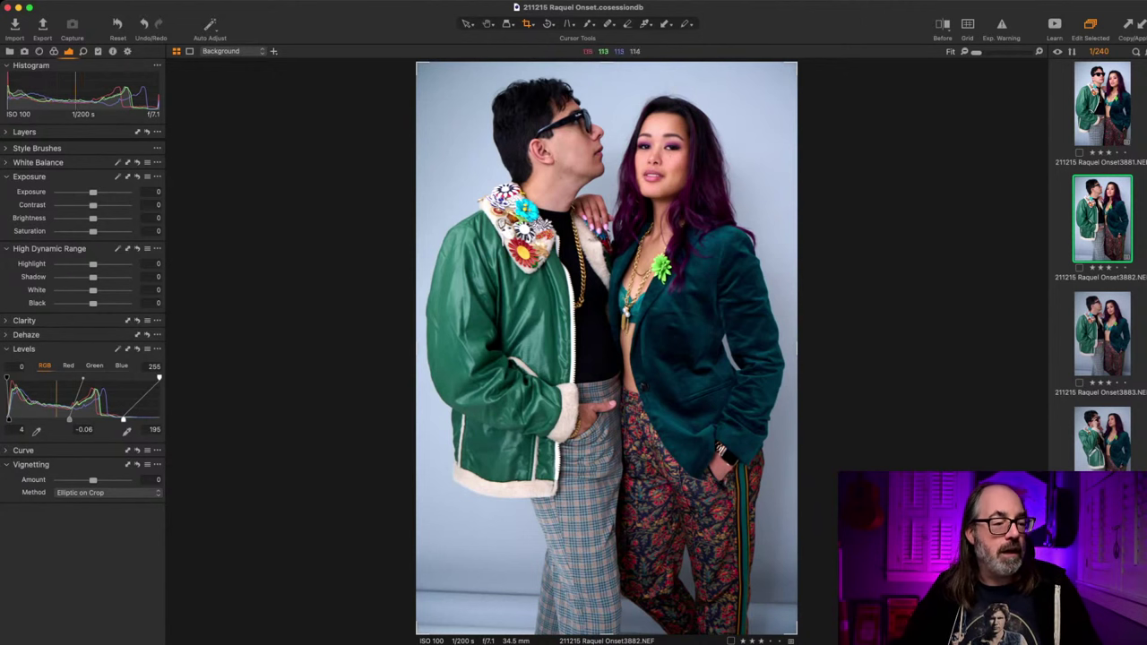
# Step: Crop image 3882 to about 1548 × 2000 px, cutting off the floor area and a thin strip above the heads
pyautogui.moveTo(606, 633); pyautogui.dragTo(607, 561)
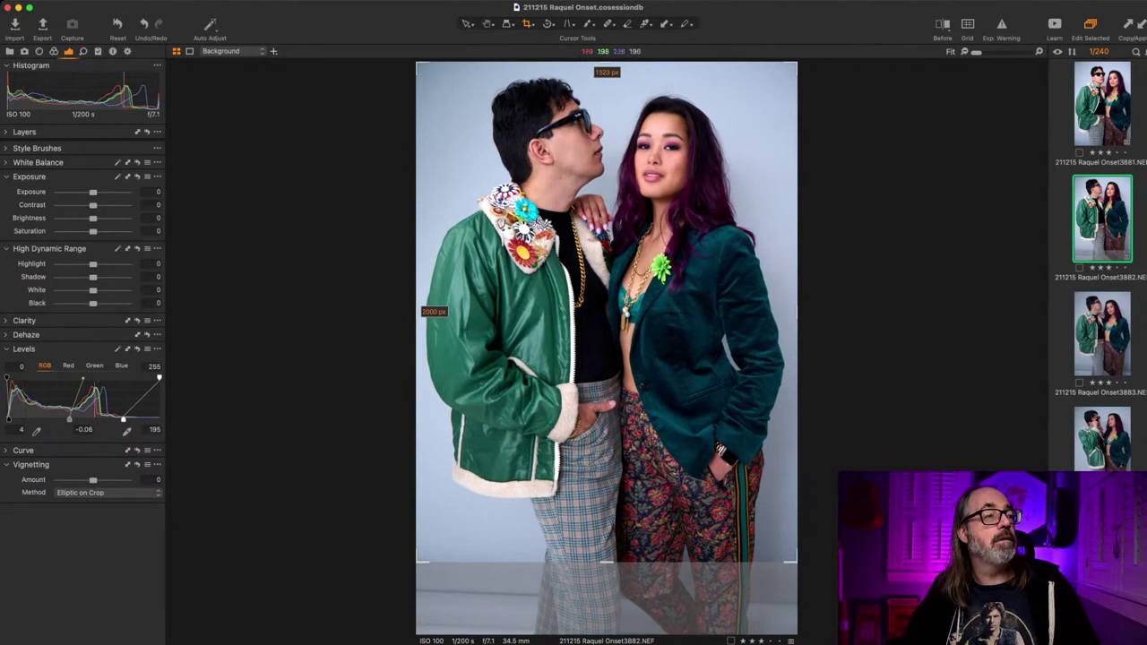
pyautogui.moveTo(607, 62); pyautogui.dragTo(606, 70)
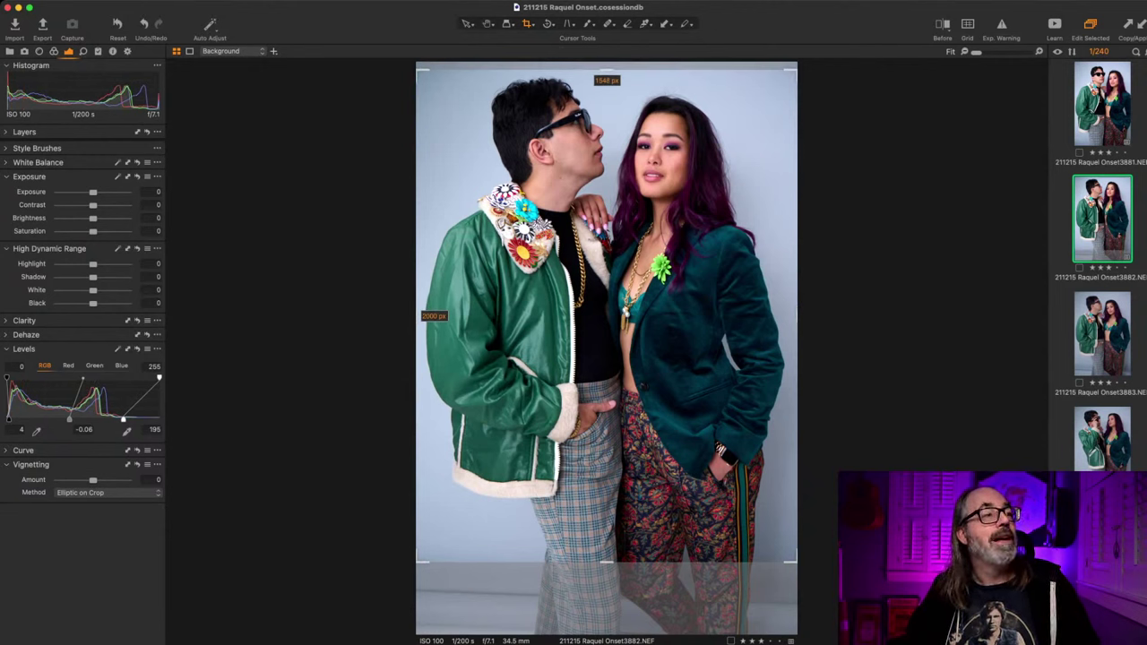
pyautogui.press('h')
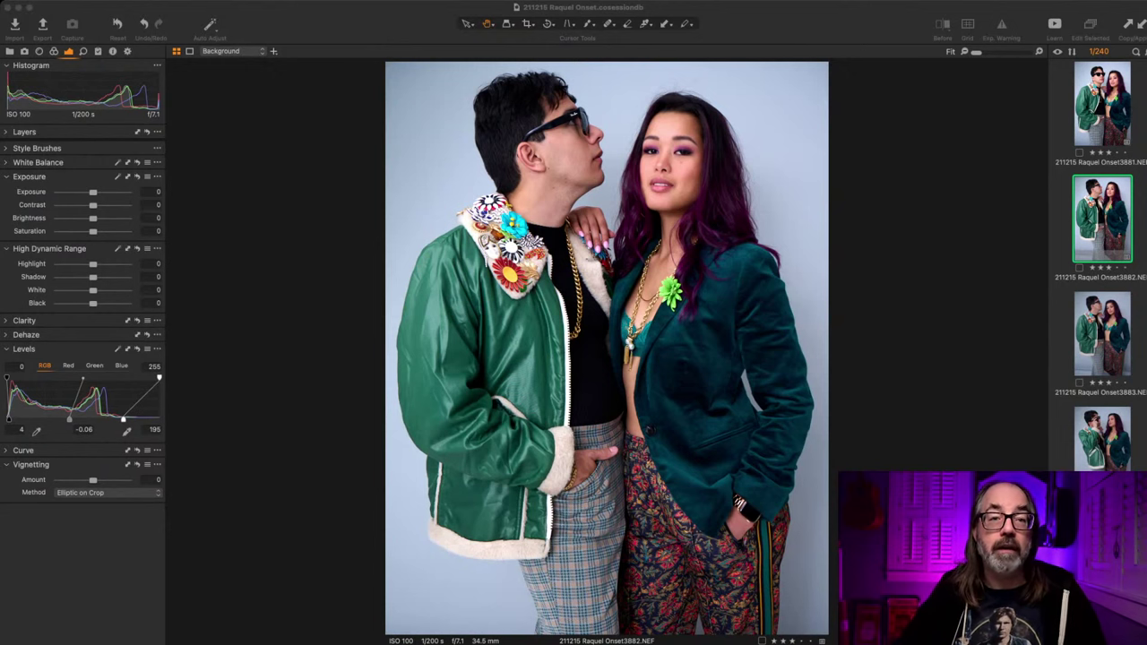
# Step: Flip back and forth between images 3881 to 3884 to compare edited and unedited portraits, ending on image 3882
pyautogui.scroll(-1, 1101, 269)
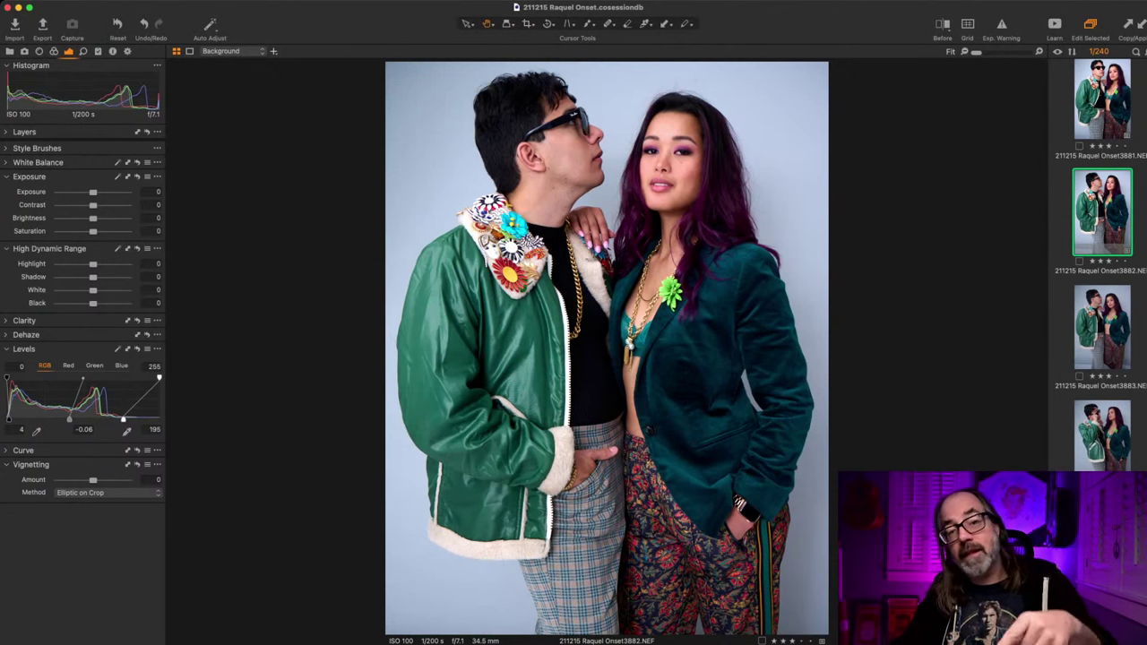
pyautogui.press('Down')
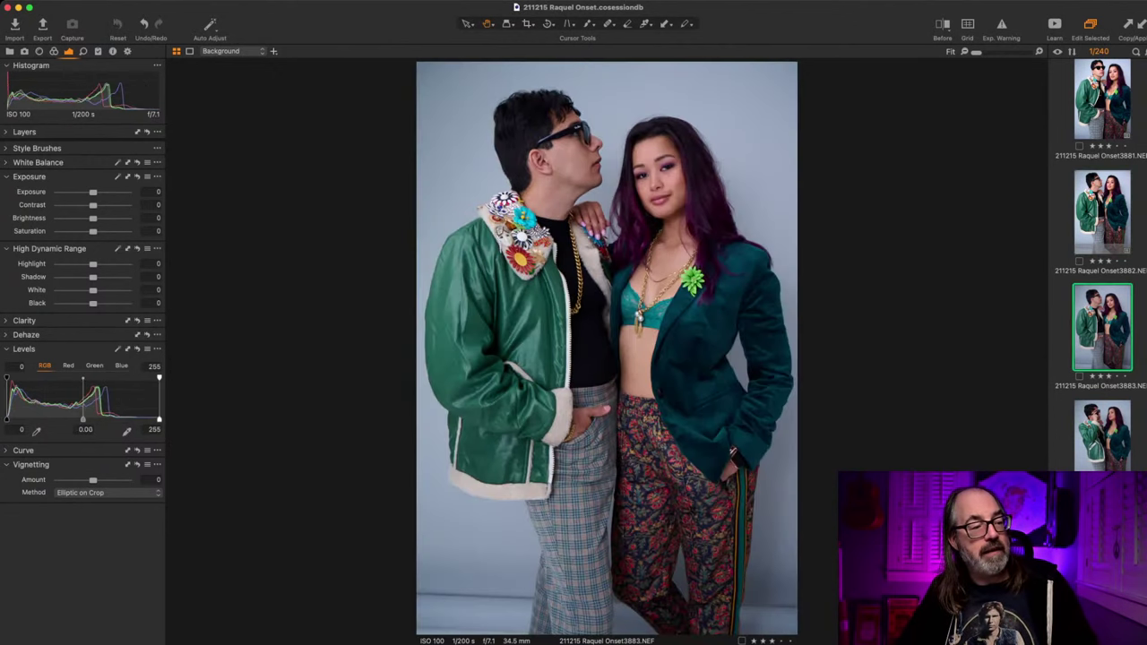
pyautogui.press('Down')
pyautogui.press('Up')
pyautogui.press('Up')
pyautogui.press('Up')
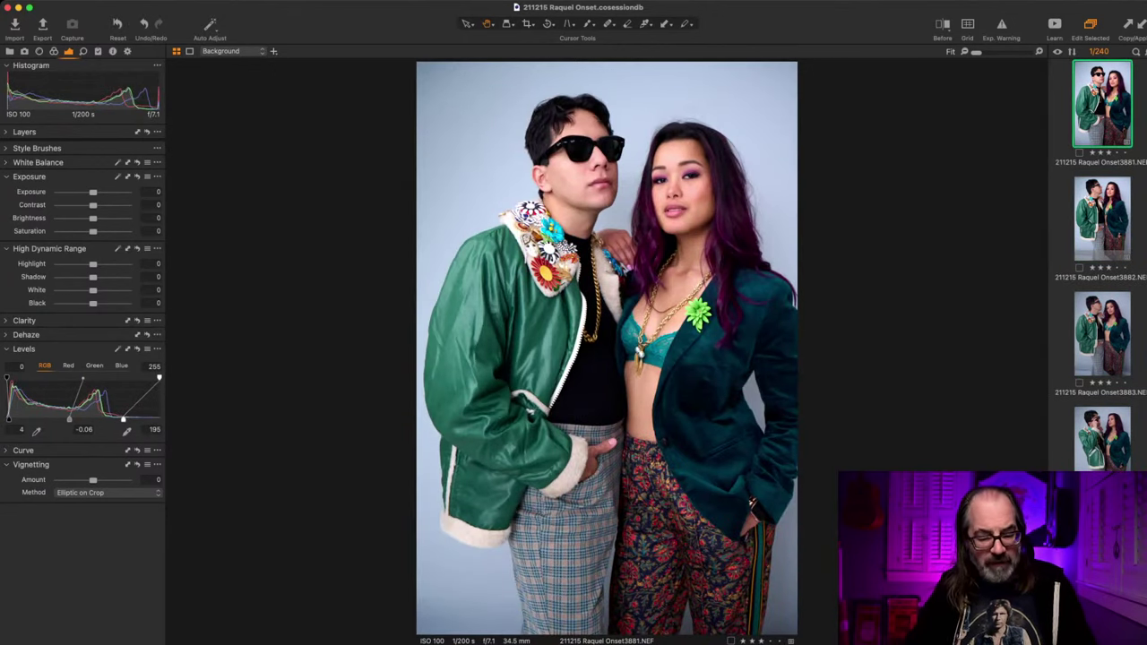
pyautogui.press('Down')
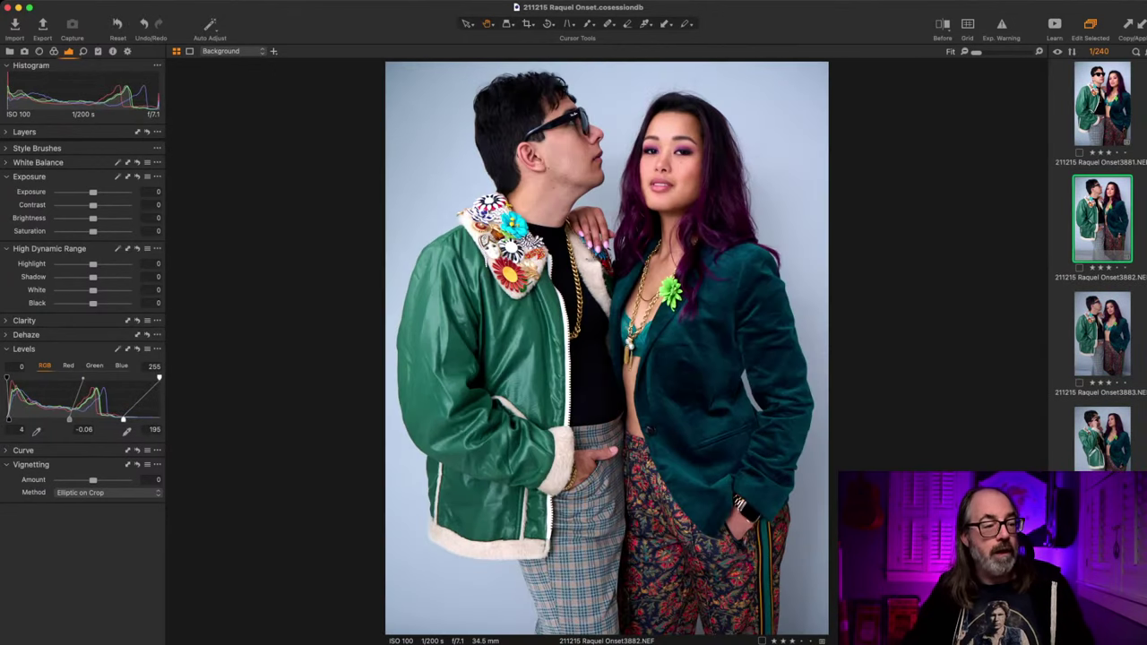
pyautogui.press('Down')
pyautogui.press('Up')
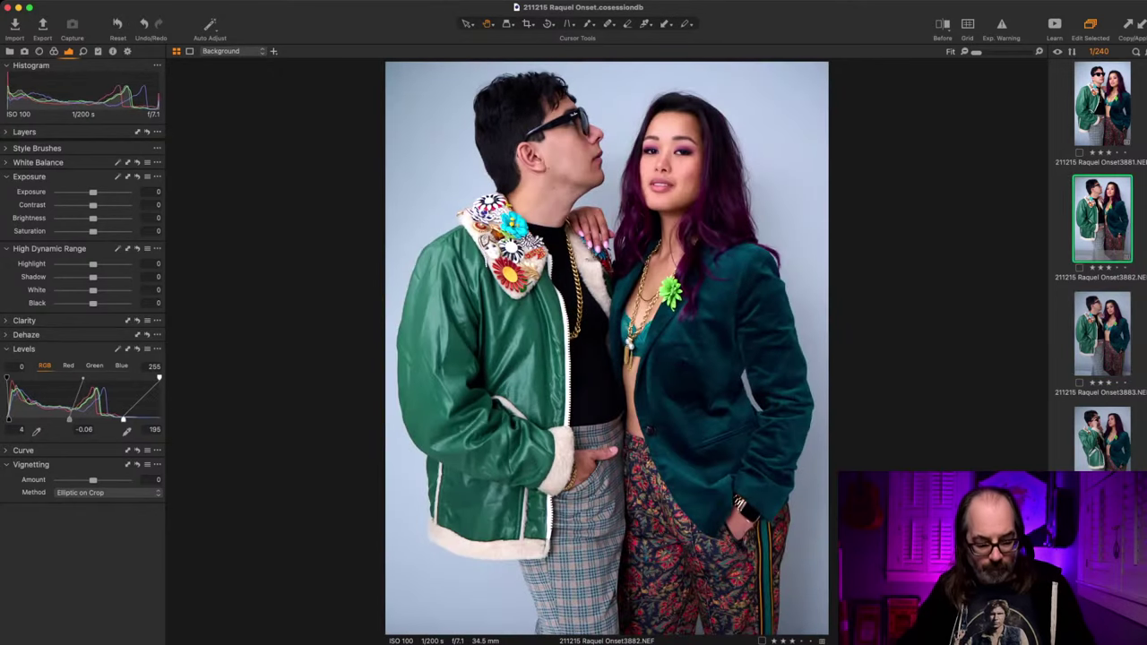
# Step: Apply the Levels and crop of image 3882 to images 3883, 3884 and 3885
pyautogui.press('Down')
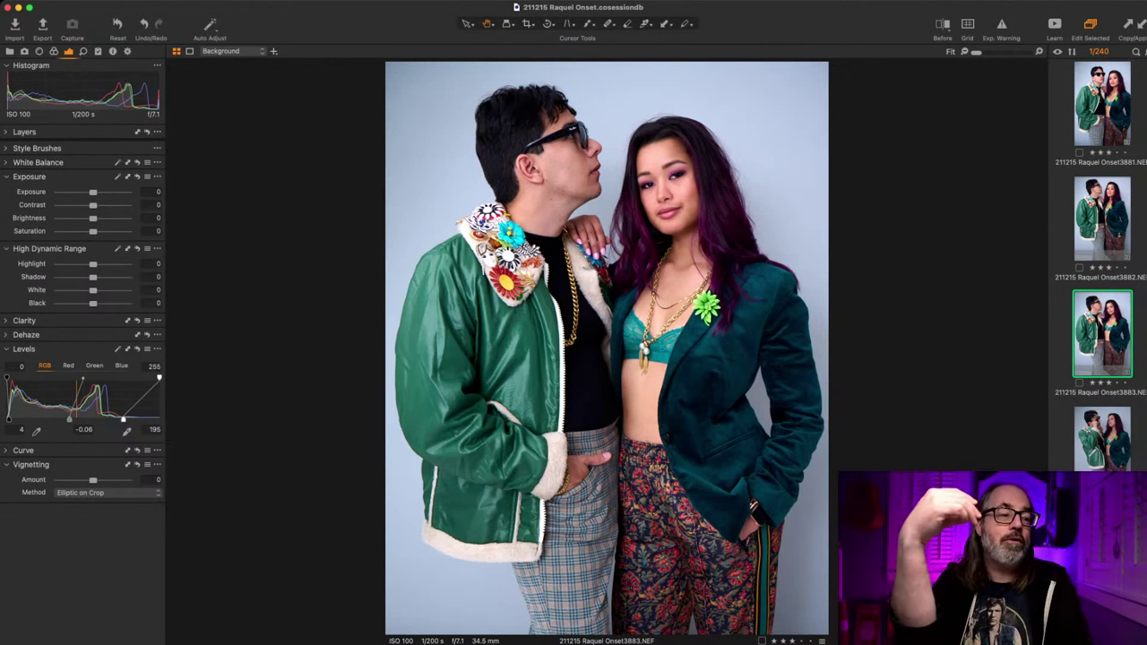
pyautogui.press('Right')
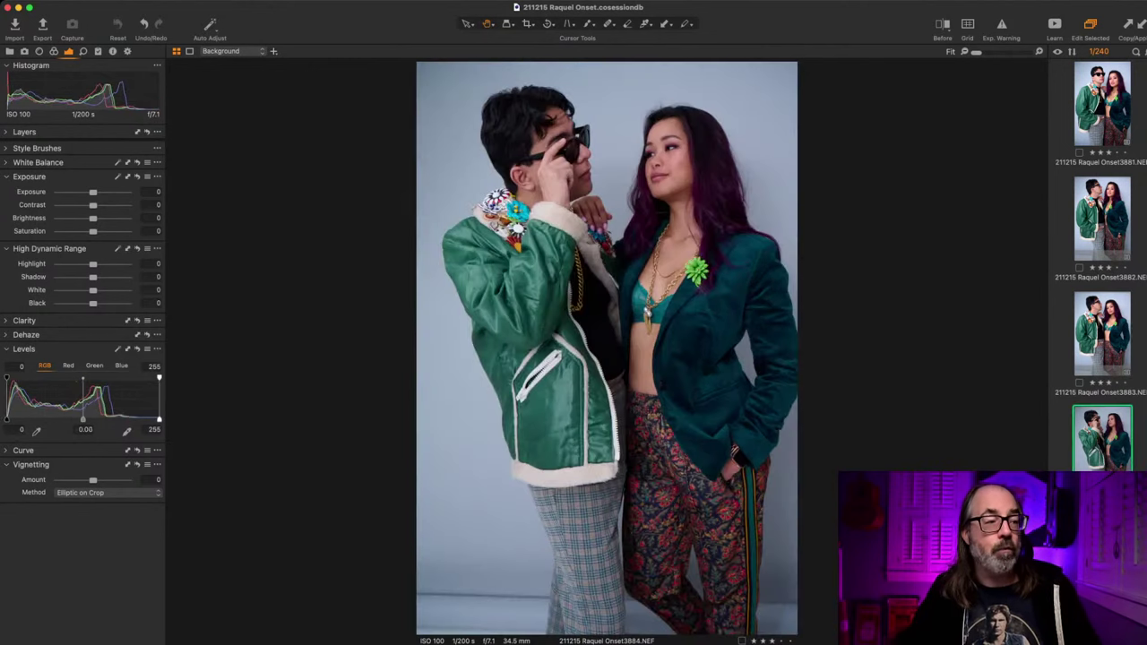
pyautogui.press('shift+super+v')
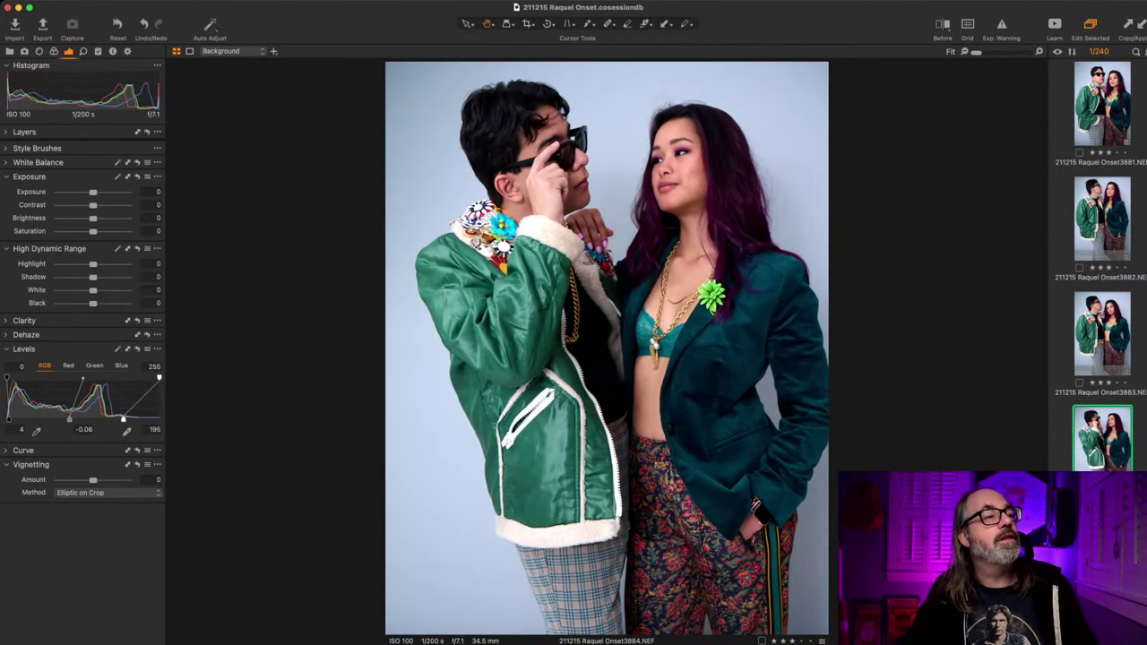
pyautogui.press('Right')
pyautogui.press('super+shift+v')
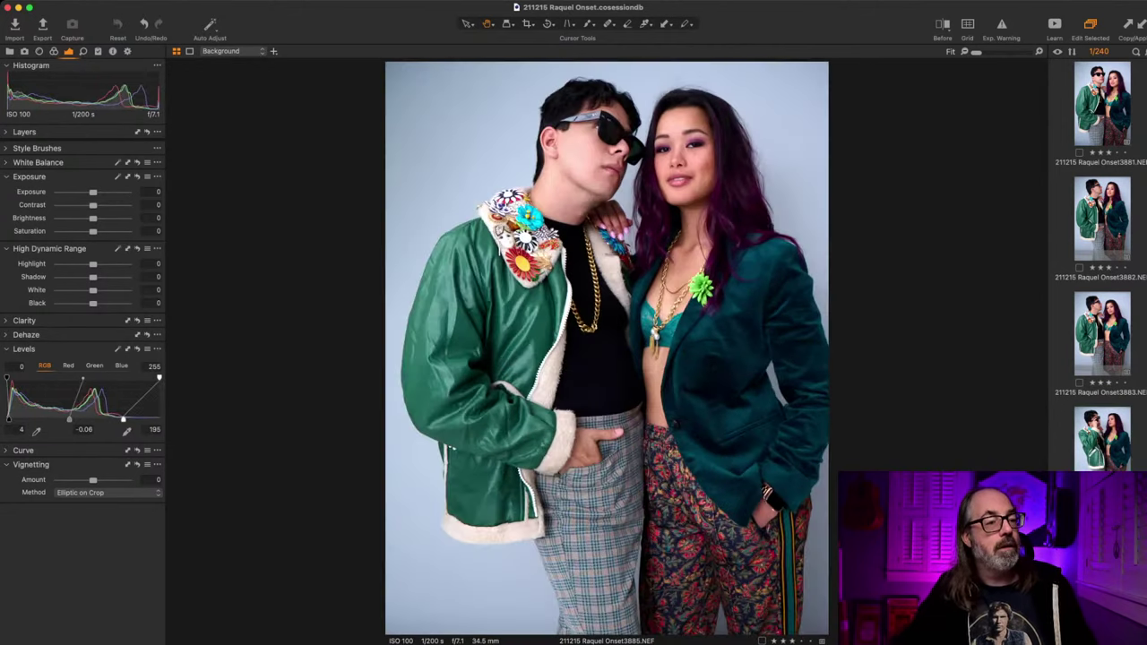
# Step: Try the copied Levels and crop on image 3886, and undo them
pyautogui.press('Right')
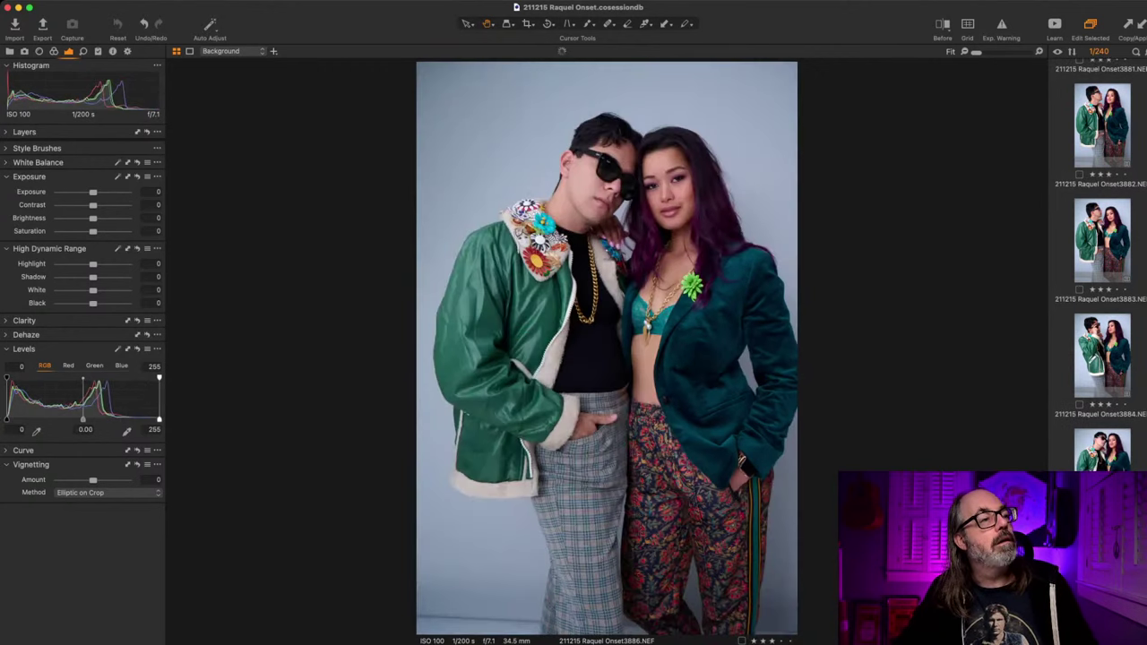
pyautogui.press('super+shift+v')
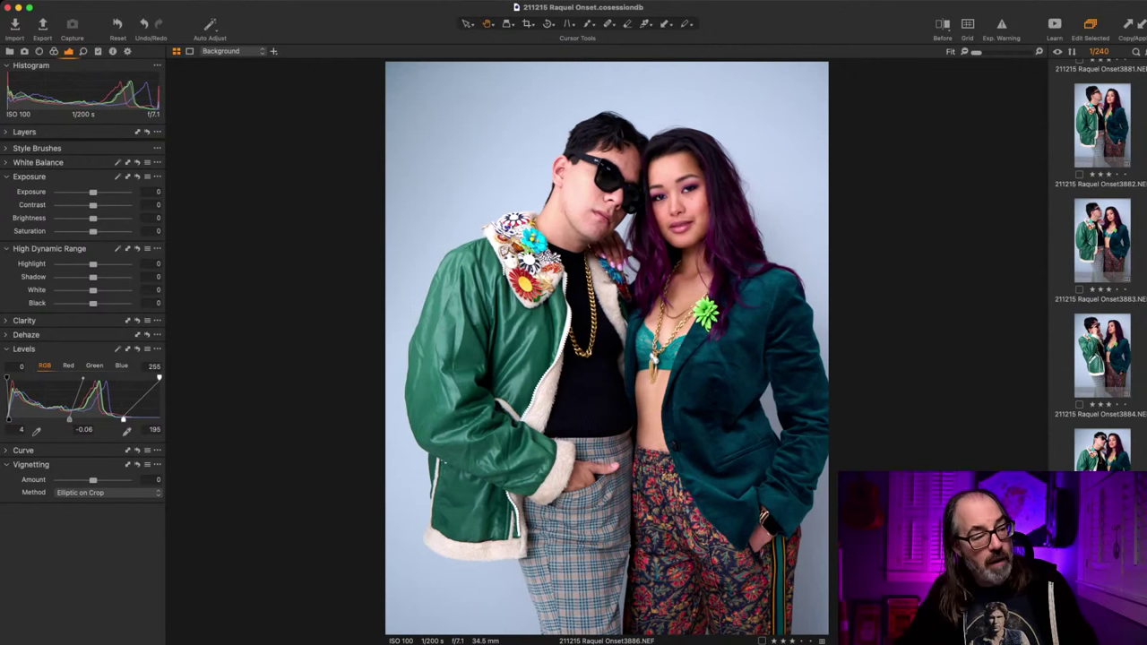
pyautogui.press('super+z')
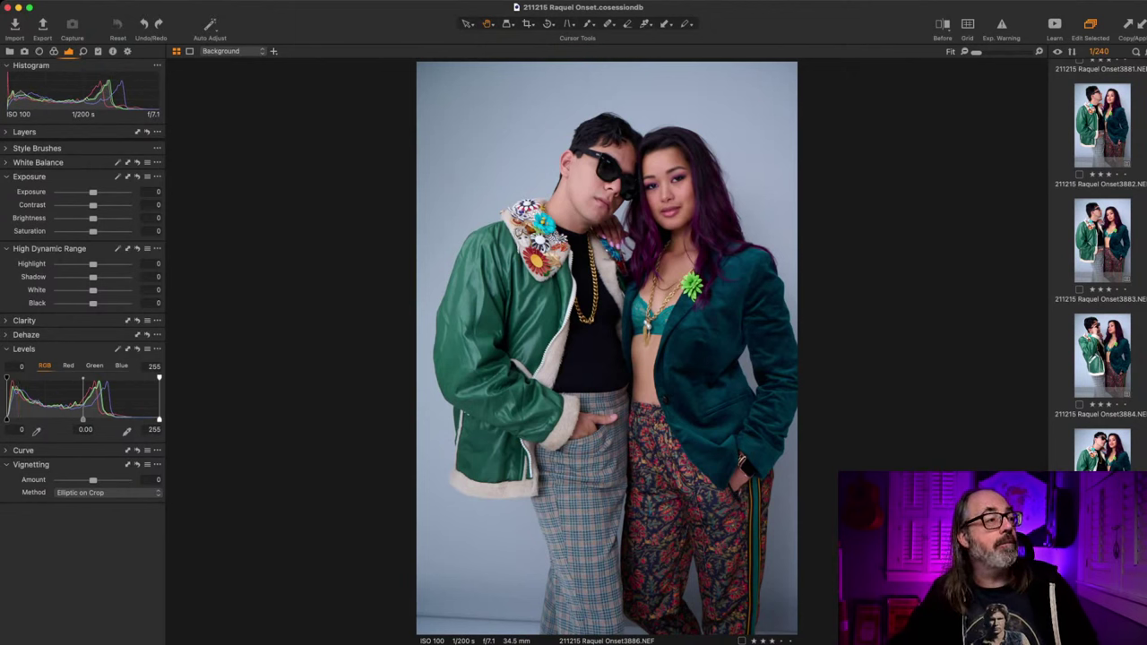
# Step: Crop image 3886 to about 1595 × 2000 px, trimming the space above the heads, the floor and the man's side
pyautogui.moveTo(607, 62); pyautogui.dragTo(607, 108)
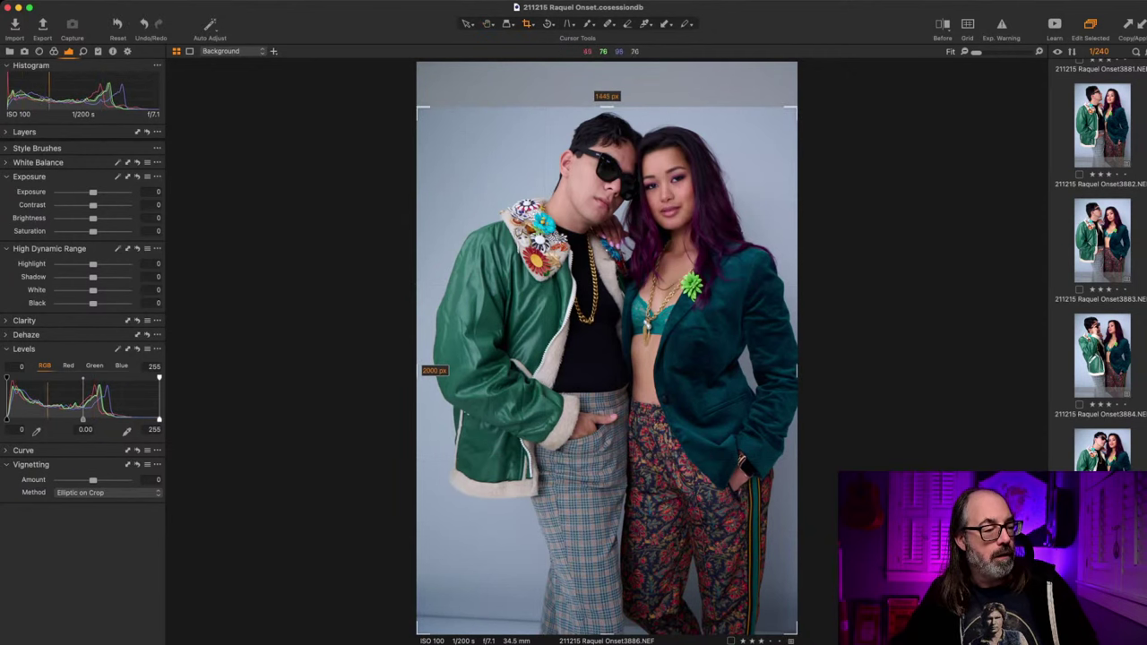
pyautogui.moveTo(607, 634); pyautogui.dragTo(606, 580)
pyautogui.scroll(2, 607, 580)
pyautogui.scroll(2, 607, 580)
pyautogui.scroll(8, 686, 421)
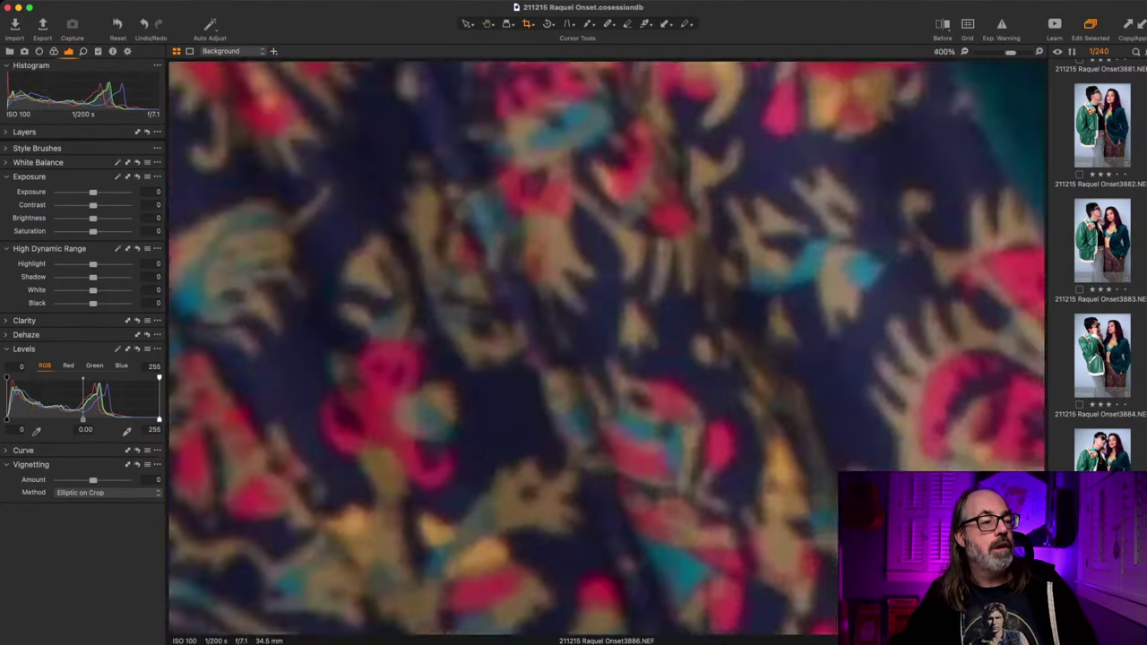
pyautogui.scroll(-10, 685, 422)
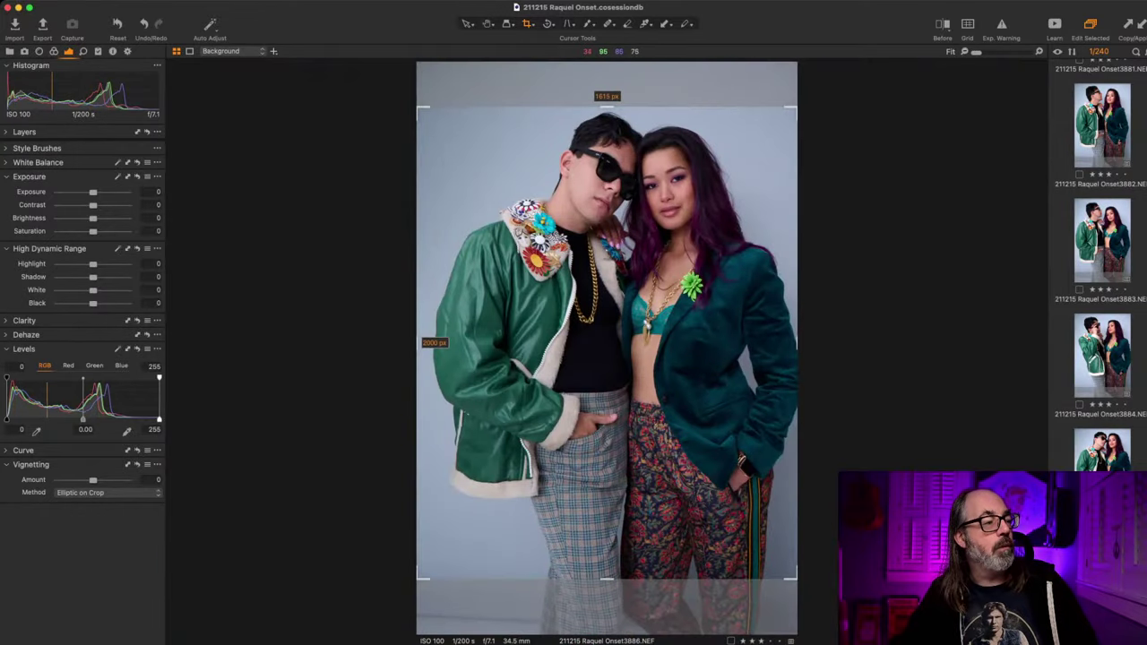
pyautogui.moveTo(416, 342); pyautogui.dragTo(421, 343)
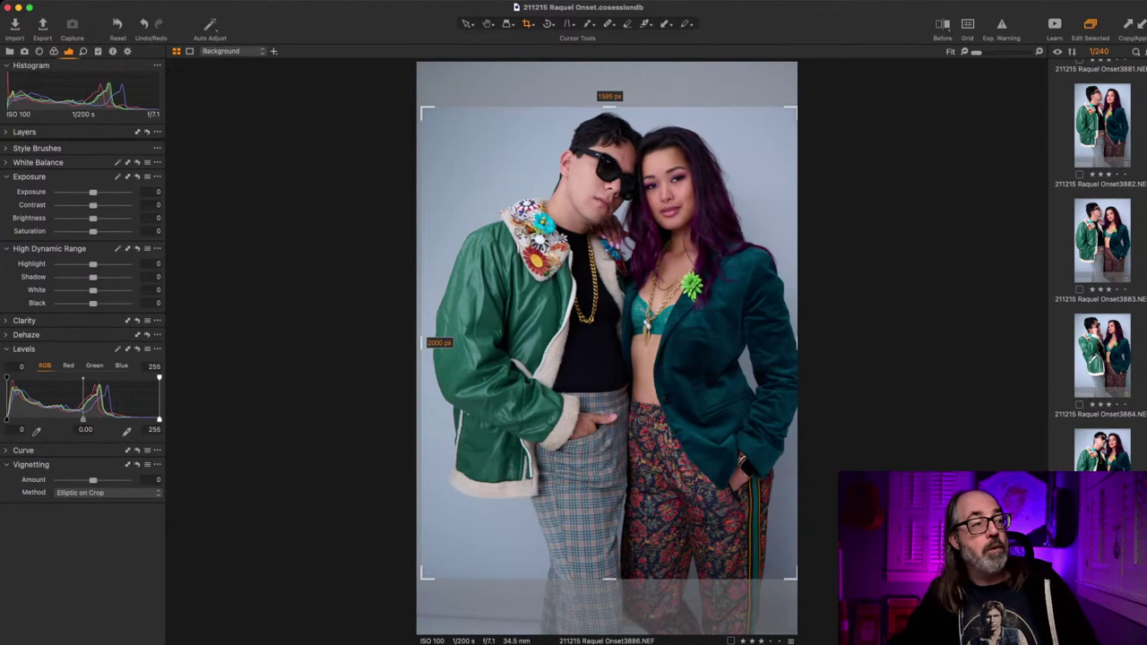
pyautogui.press('h')
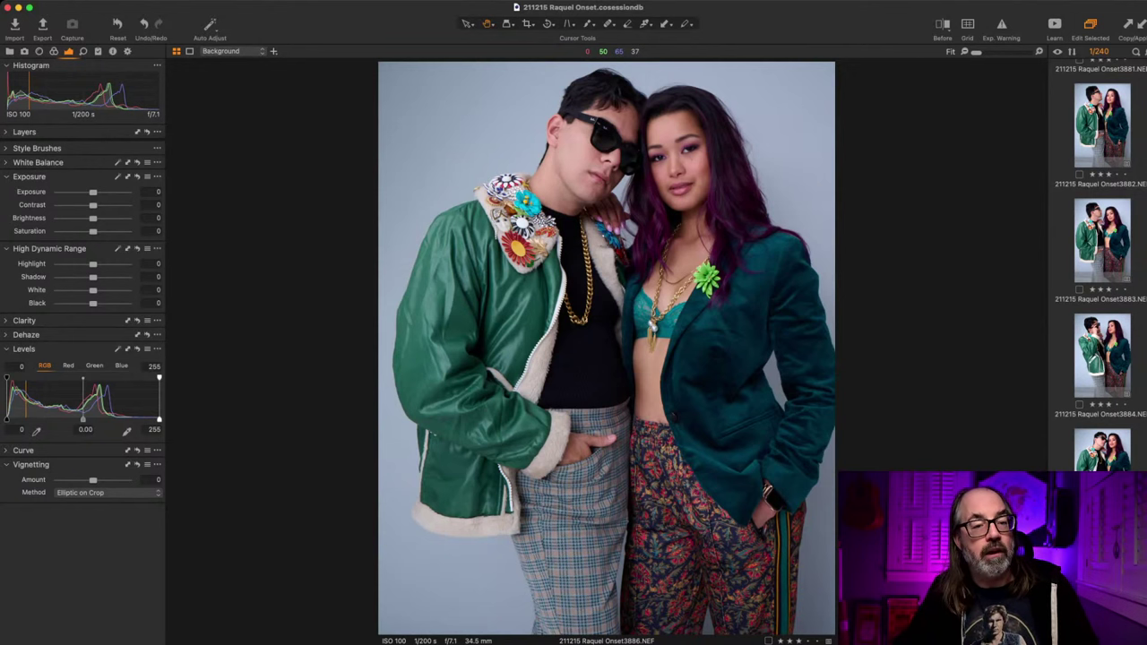
# Step: Look along the following portraits in the filmstrip and select image 3887
pyautogui.scroll(-6, 1101, 269)
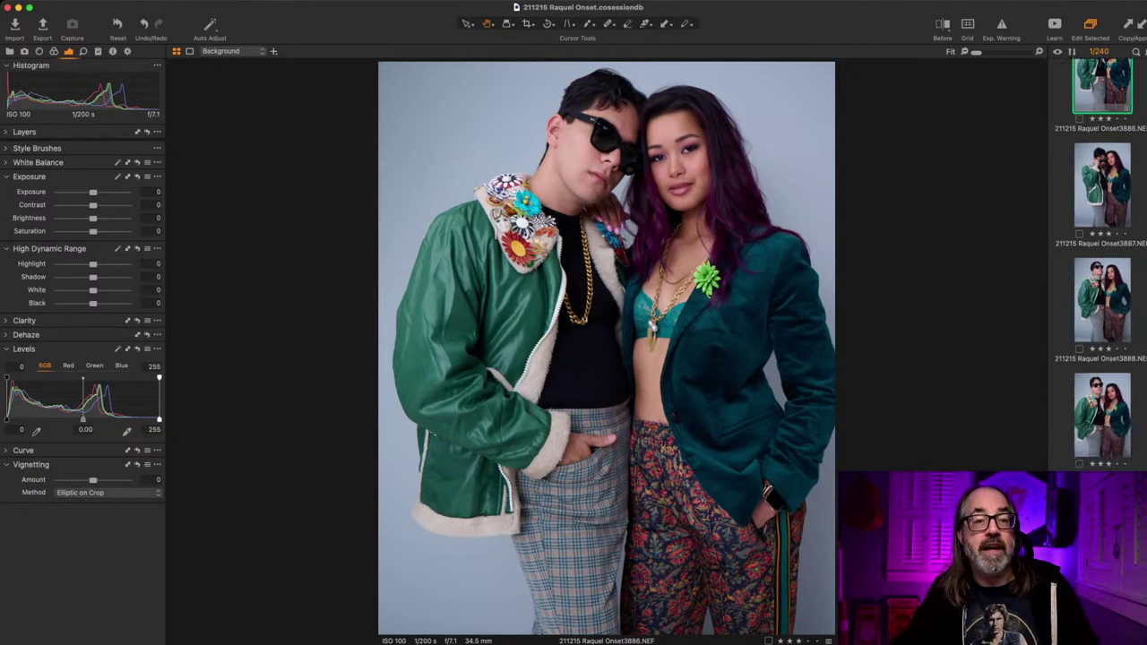
pyautogui.scroll(3, 1101, 264)
pyautogui.press('Down')
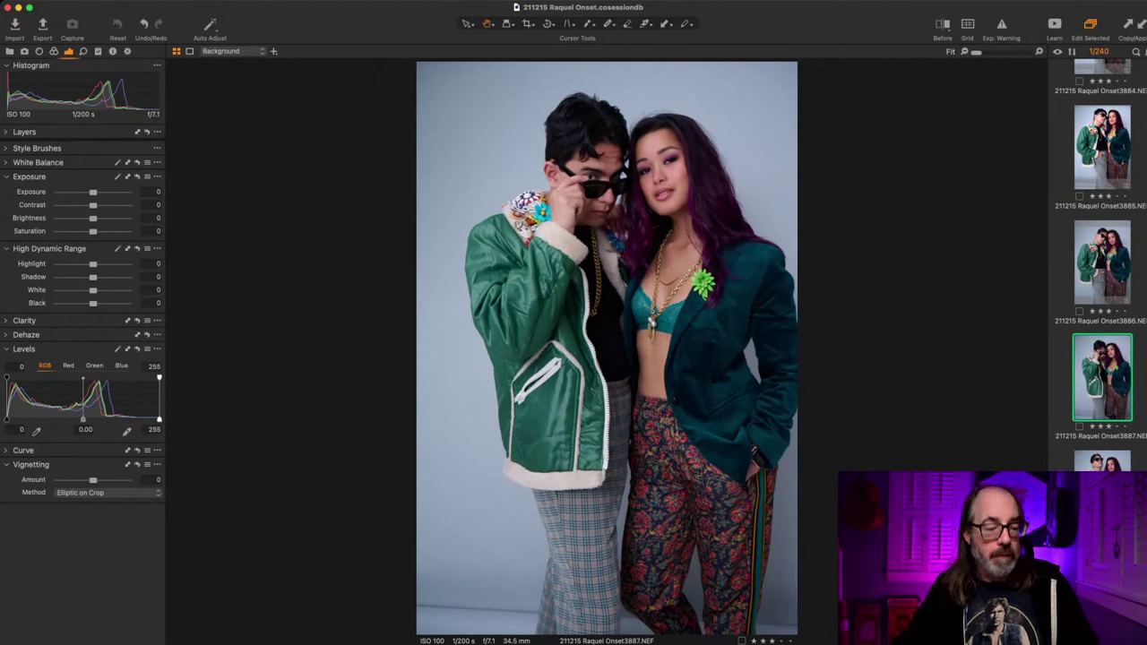
# Step: Apply the copied Levels to image 3887 and crop it to about 1441 × 2000 px, trimming the man's side and the space above the heads
pyautogui.press('super+shift+v')
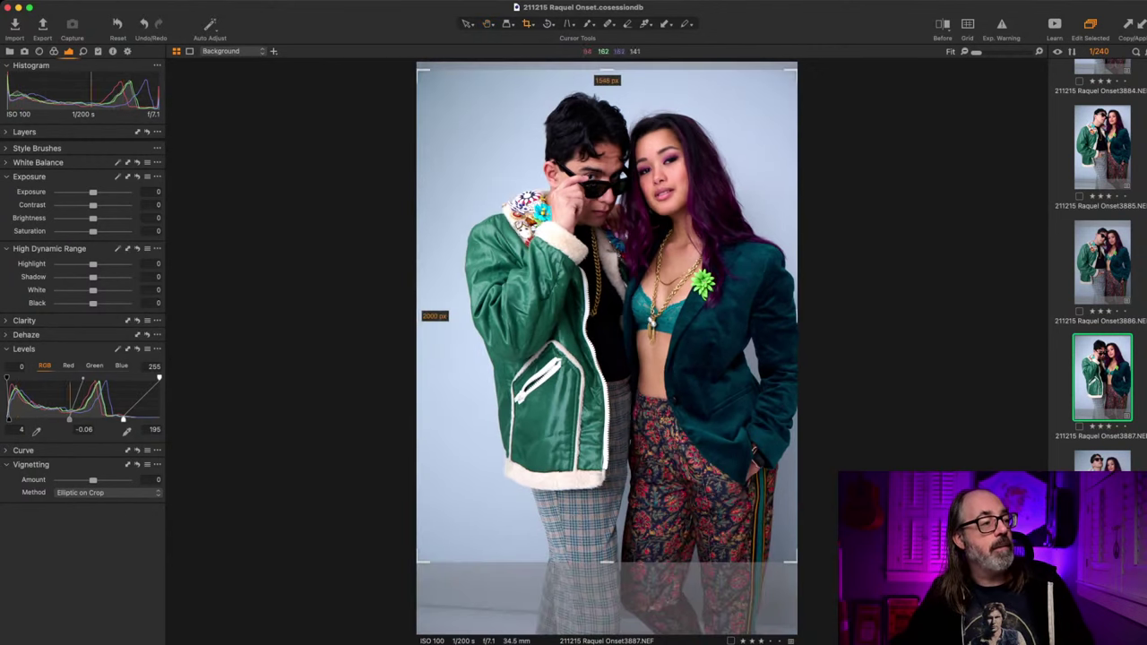
pyautogui.moveTo(417, 316); pyautogui.dragTo(453, 316)
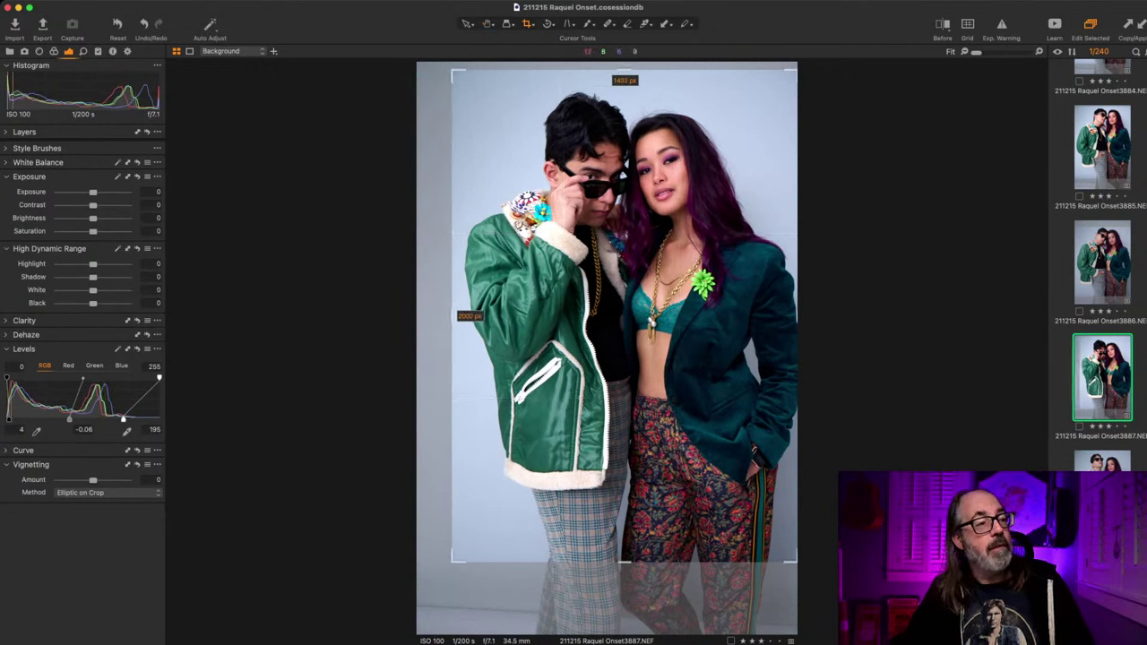
pyautogui.moveTo(624, 70); pyautogui.dragTo(625, 83)
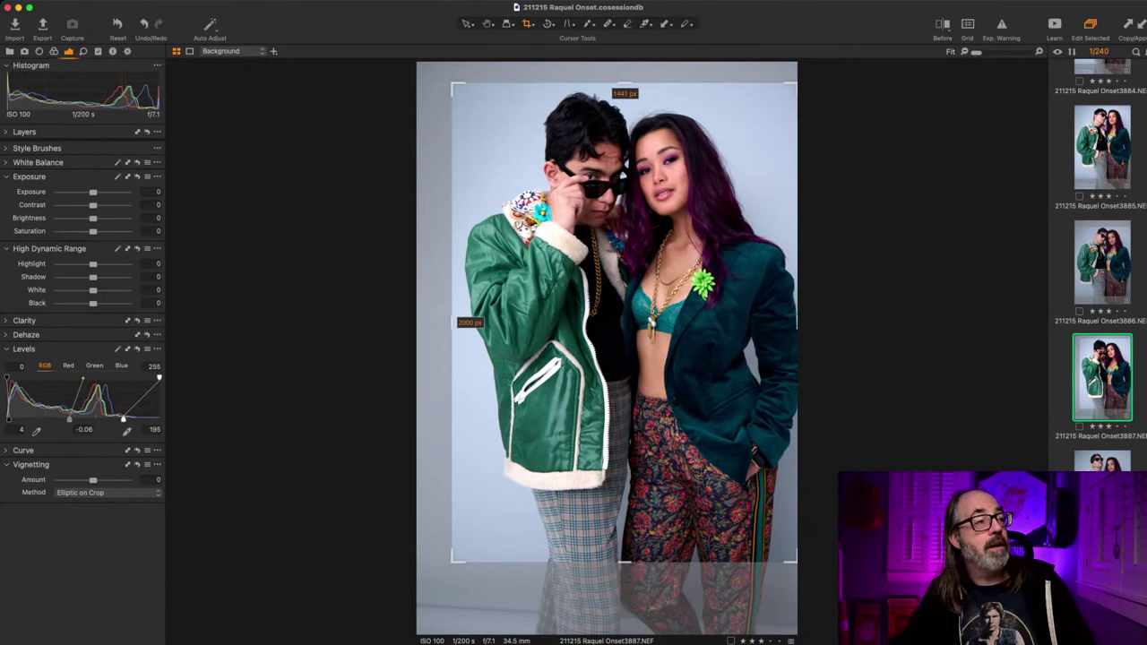
pyautogui.press('h')
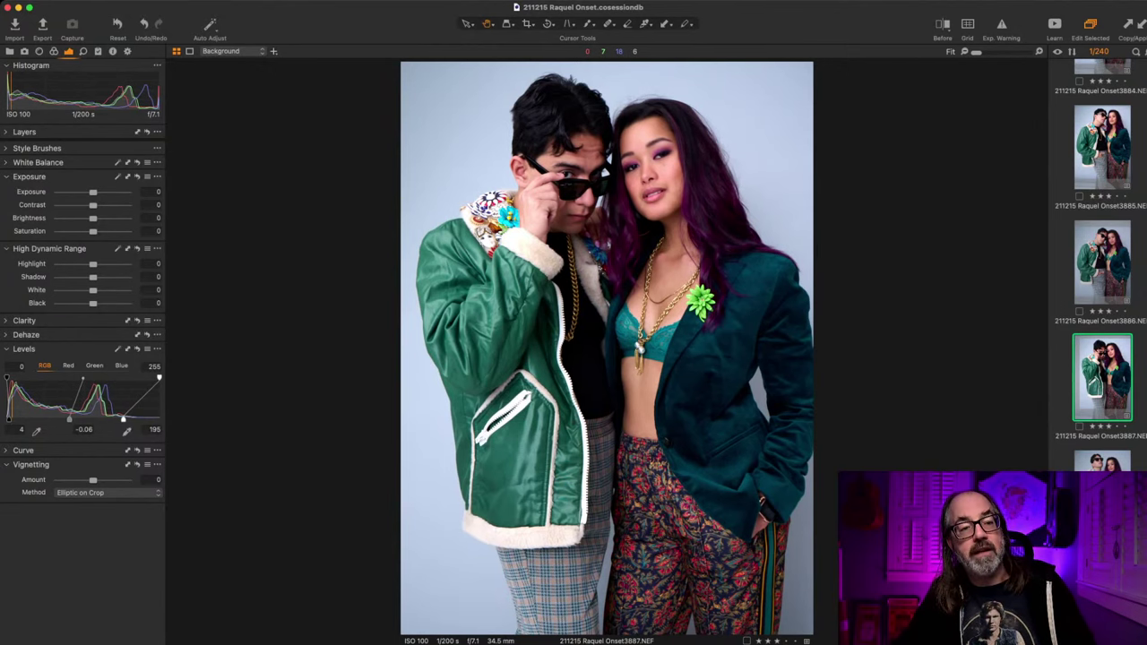
pyautogui.scroll(3, 642, 361)
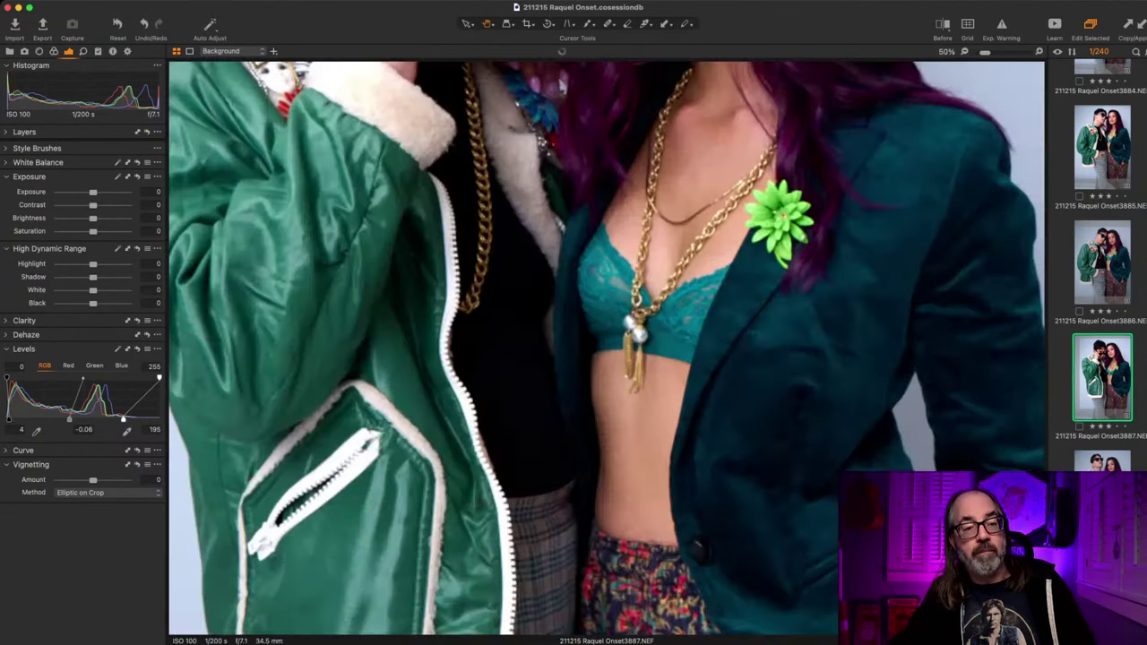
pyautogui.scroll(8, 607, 349)
pyautogui.scroll(-10, 607, 349)
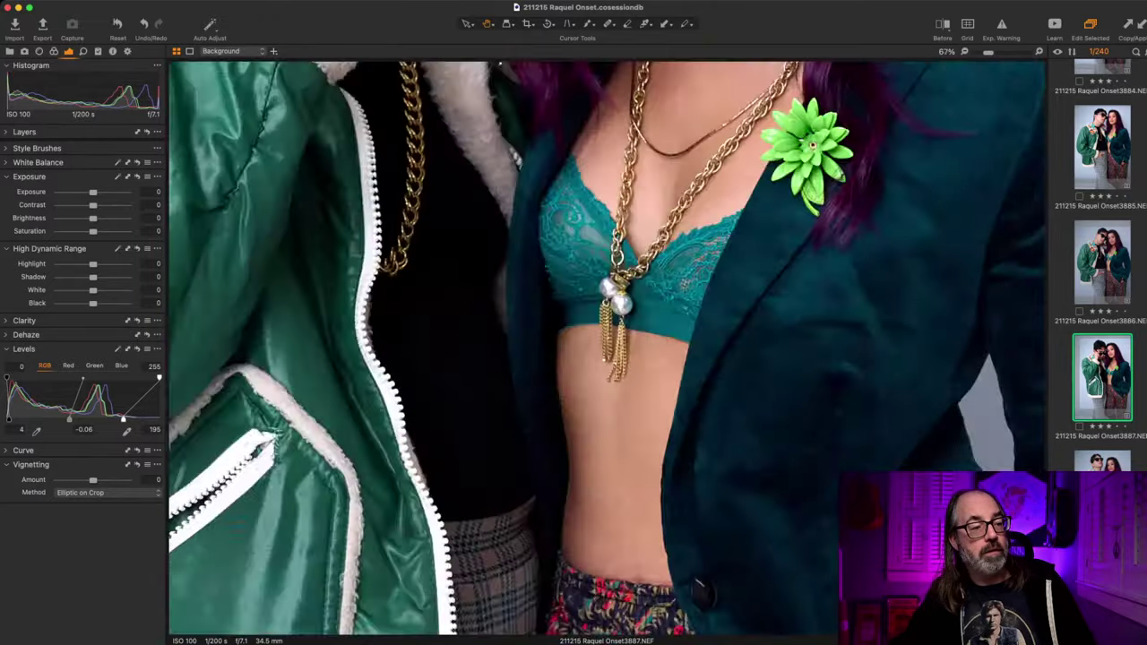
# Step: Apply the copied Levels and crop to image 3888 and move on to image 3889
pyautogui.press('Down')
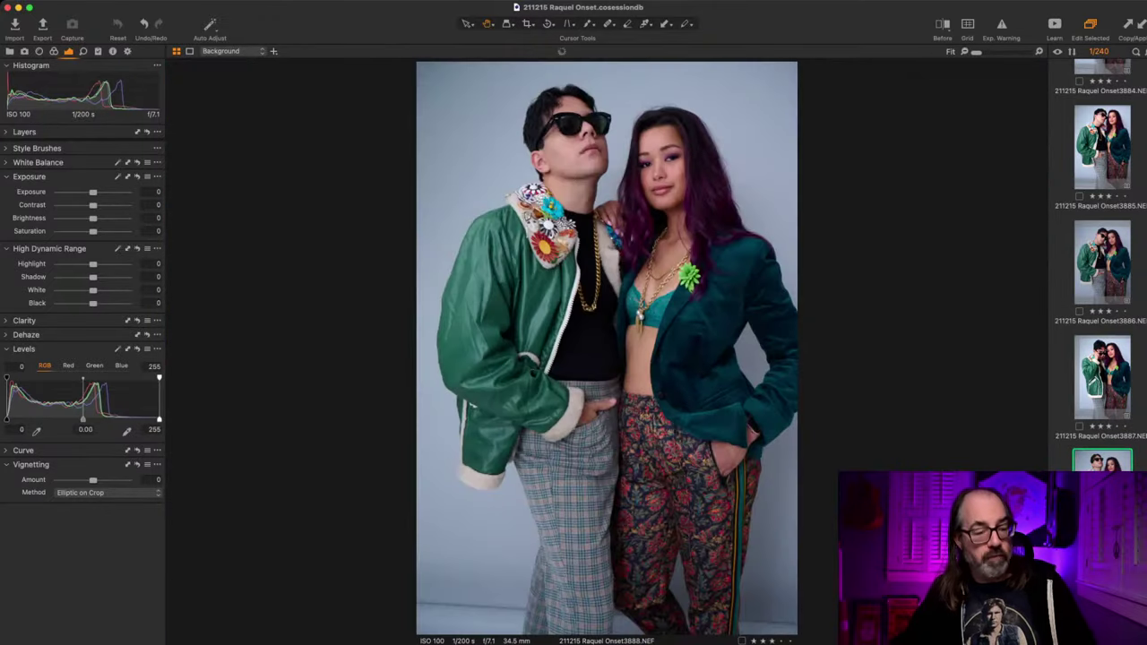
pyautogui.press('super+shift+v')
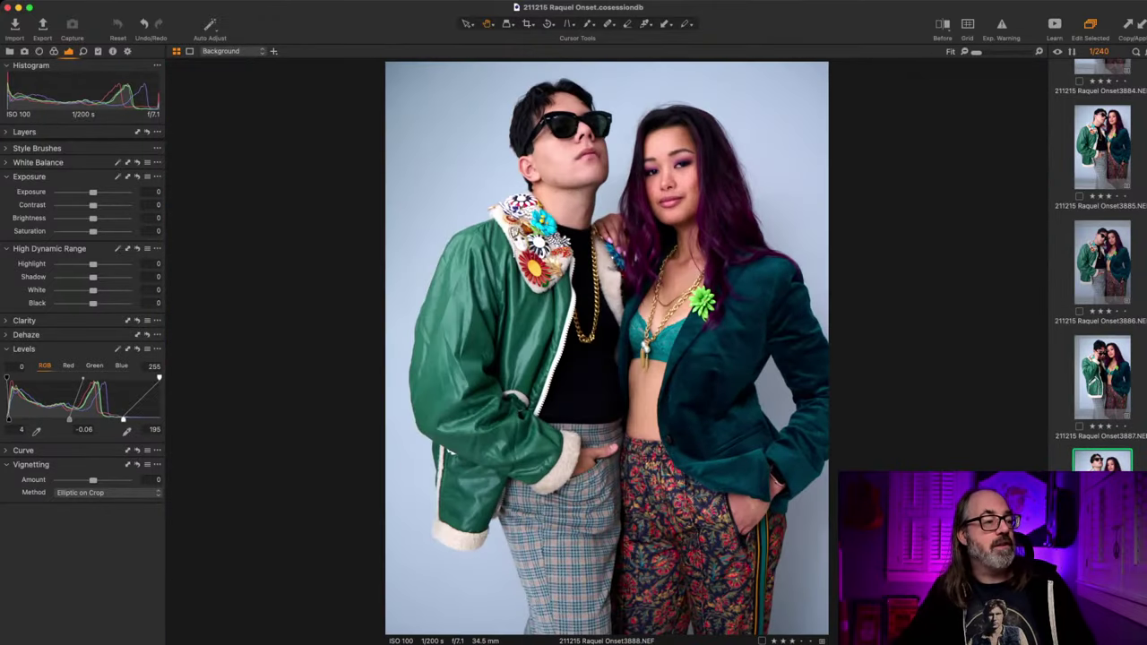
pyautogui.press('Down')
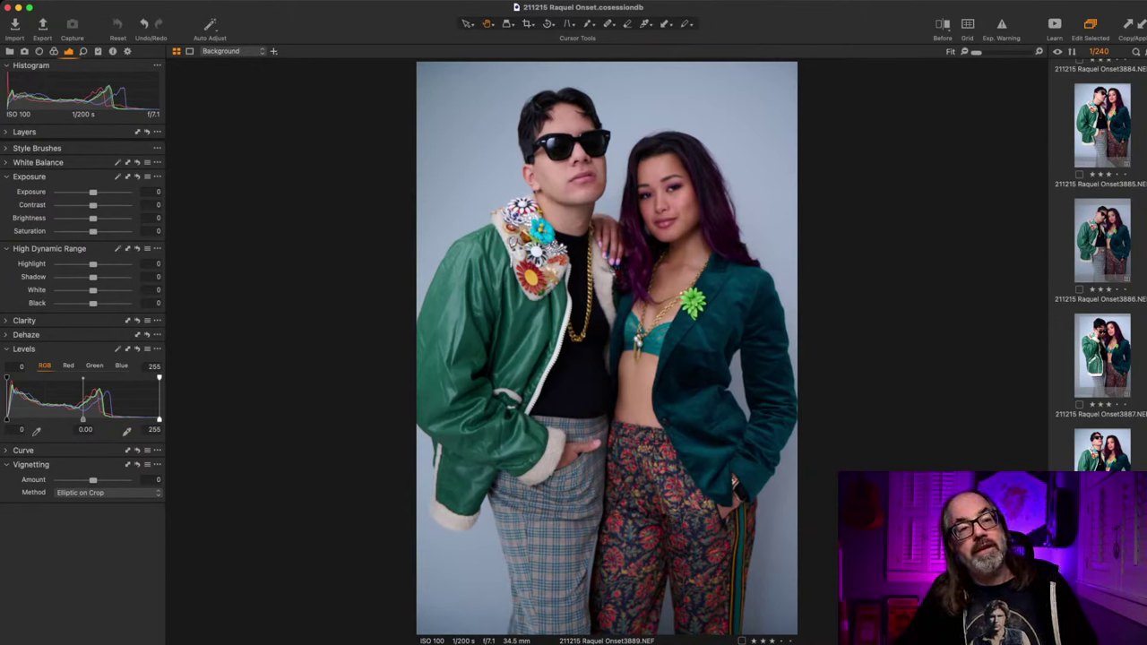
# Step: Review the edited portraits one by one from image 3881 up to the unedited image 3889
pyautogui.scroll(5, 1100, 265)
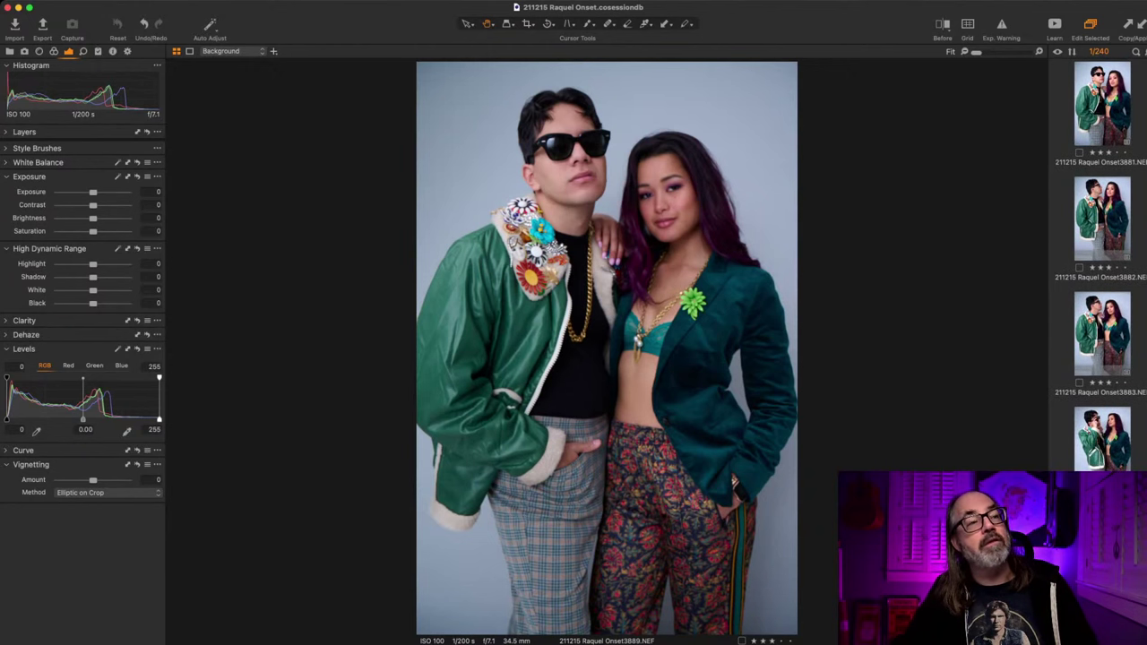
pyautogui.click(1101, 103)
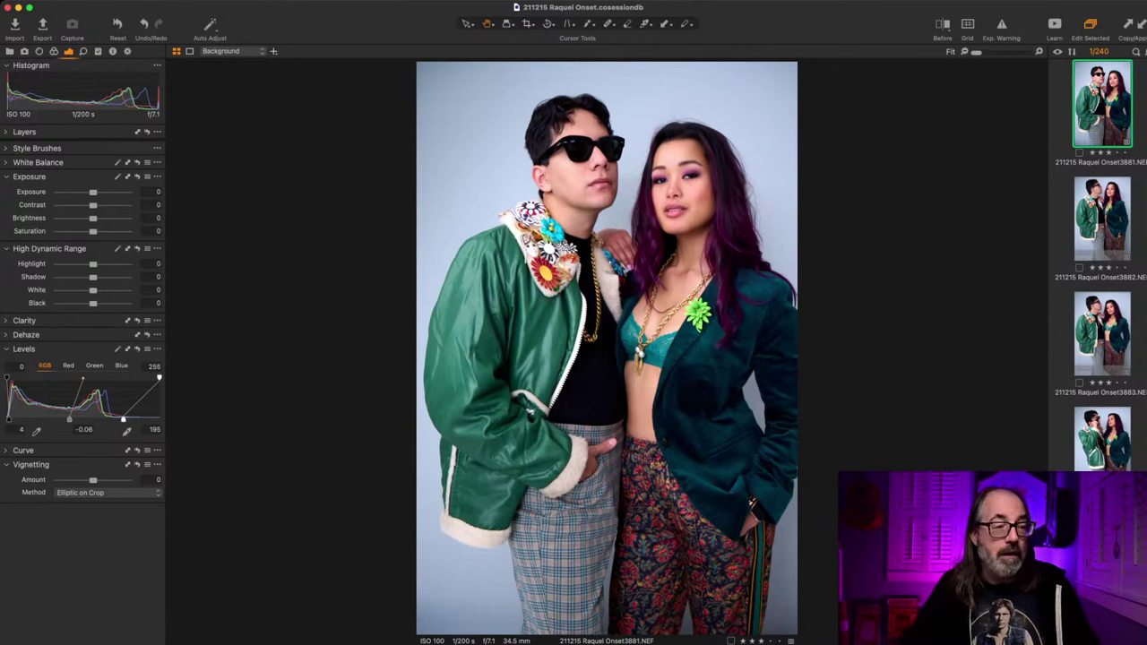
pyautogui.press('Down')
pyautogui.press('Down')
pyautogui.press('Down')
pyautogui.press('Down')
pyautogui.press('Down')
pyautogui.press('Down')
pyautogui.press('Down')
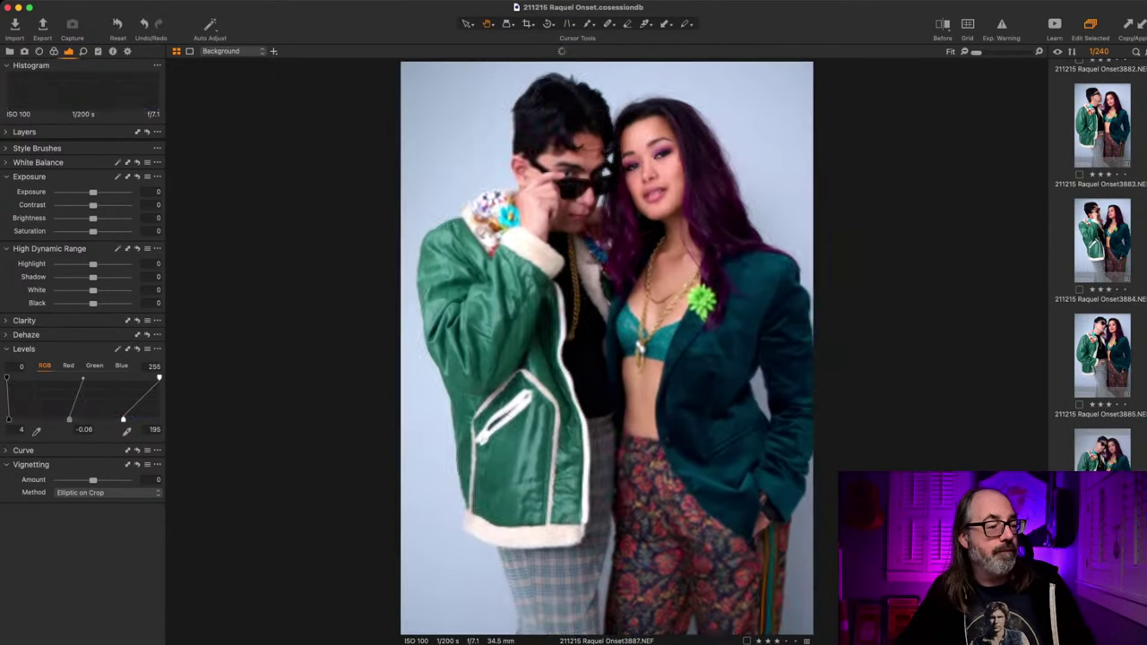
pyautogui.press('Down')
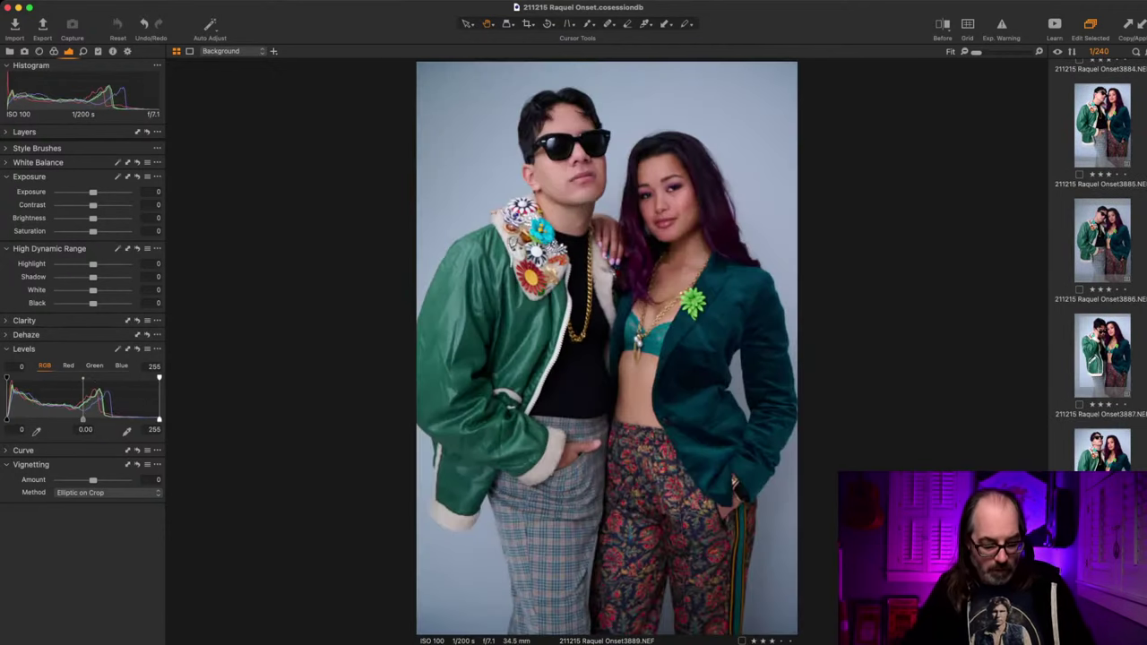
# Step: Apply Levels of 4, -0.06 and 195 without a crop to images 3889 and 3890, dropping image 3889 from the filtered picks
pyautogui.press('super+l')
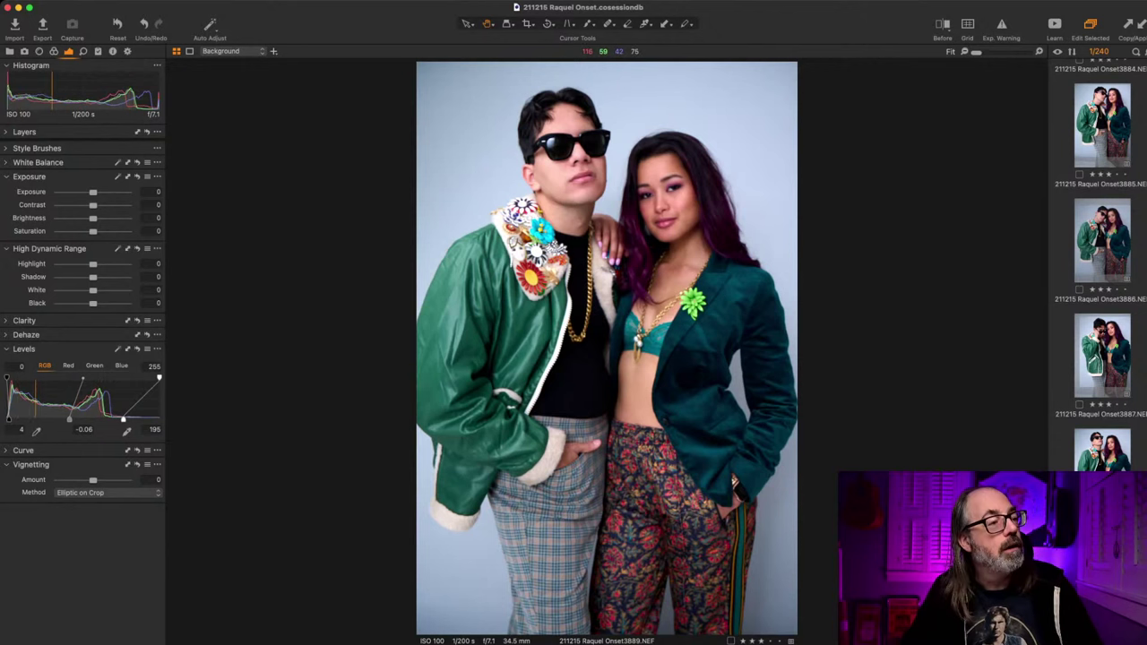
pyautogui.press('Right')
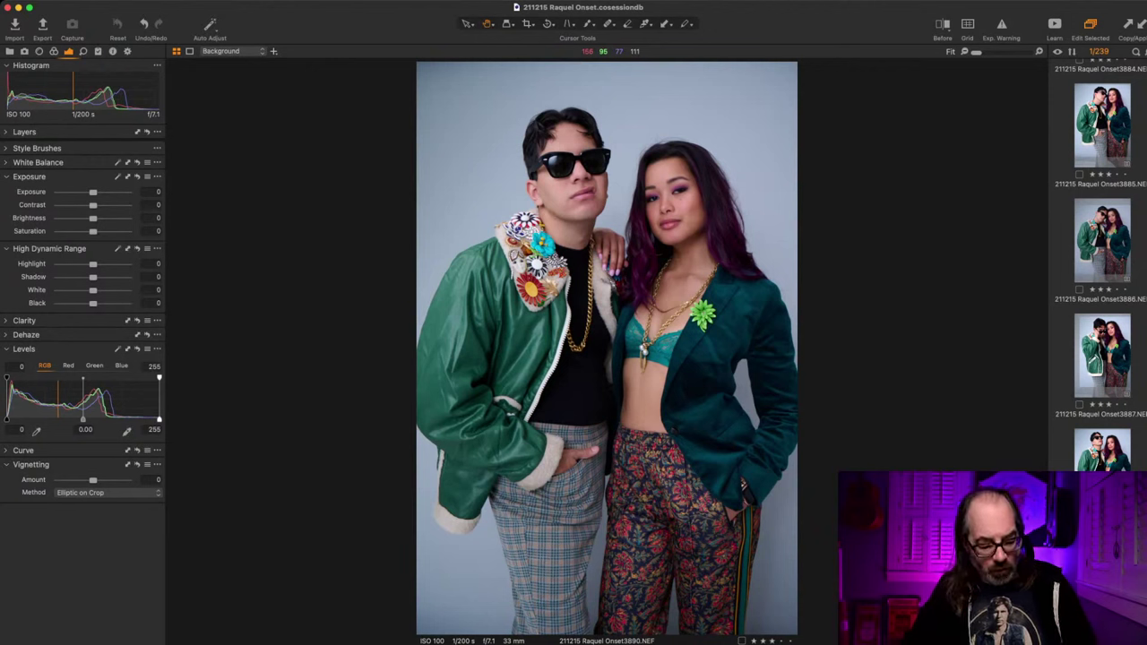
pyautogui.press('super+l')
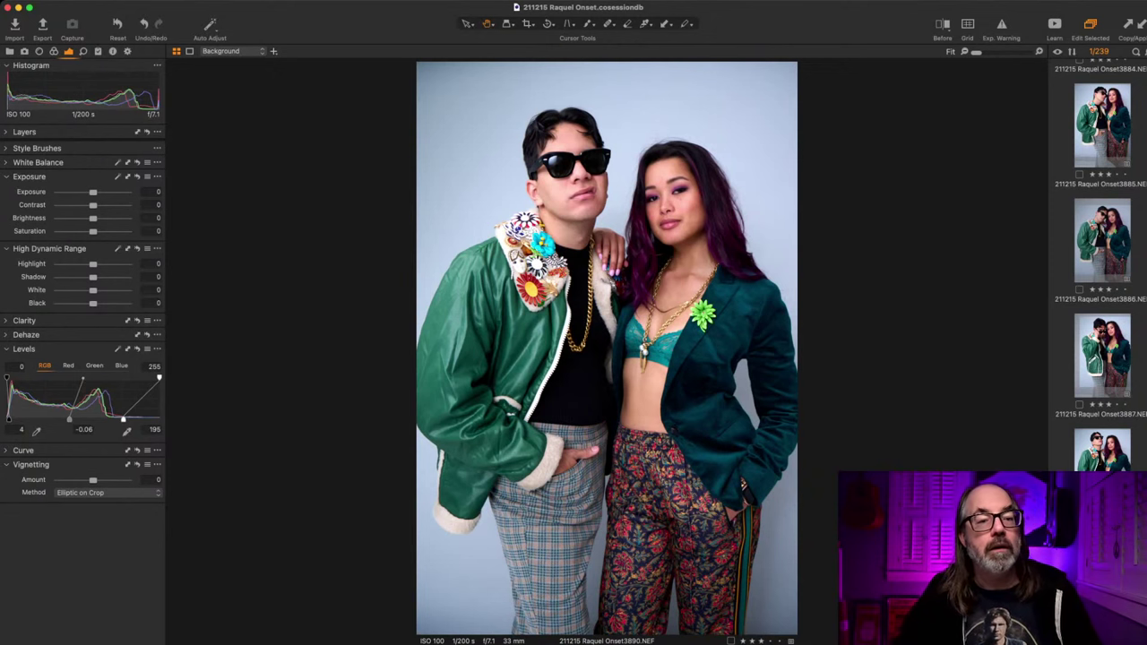
# Step: Apply the copied Levels to image 3891 and crop it to about 1588 × 2000 px, trimming the space above the heads and the lower legs
pyautogui.scroll(-5, 1101, 269)
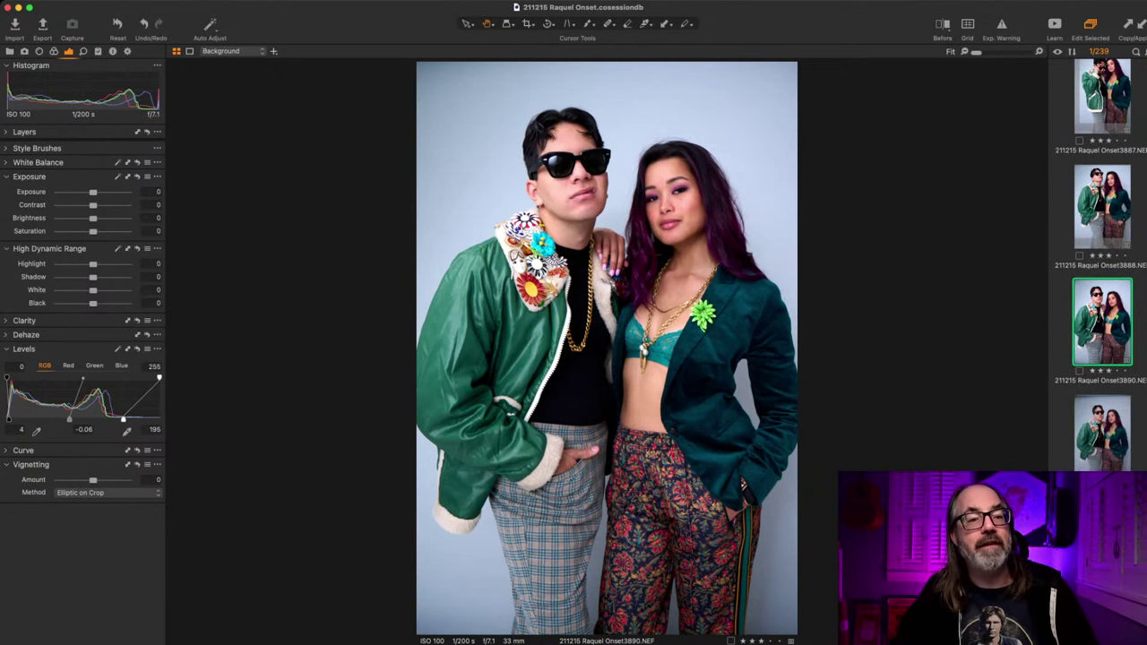
pyautogui.click(1101, 433)
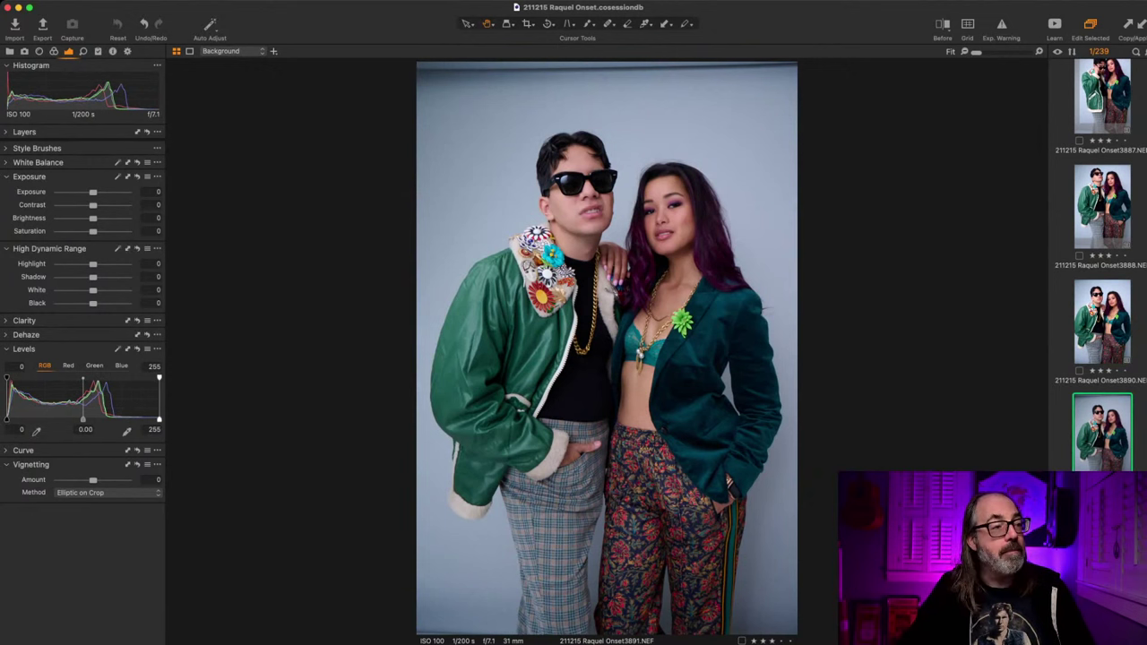
pyautogui.press('super+shift+v')
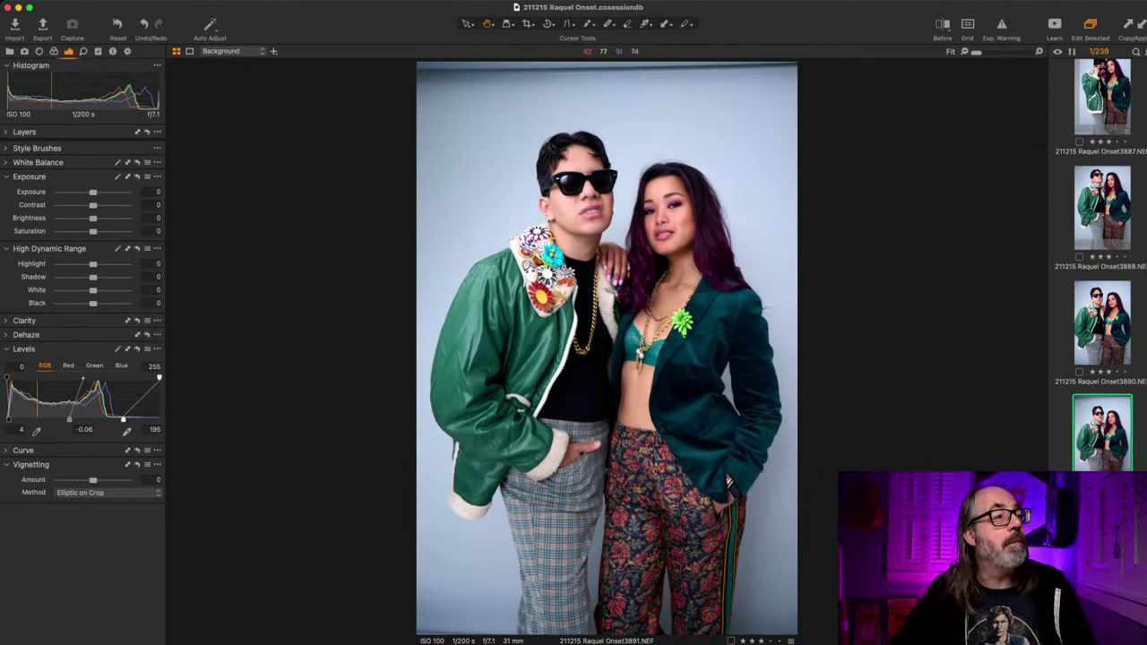
pyautogui.press('c')
pyautogui.moveTo(606, 63); pyautogui.dragTo(606, 121)
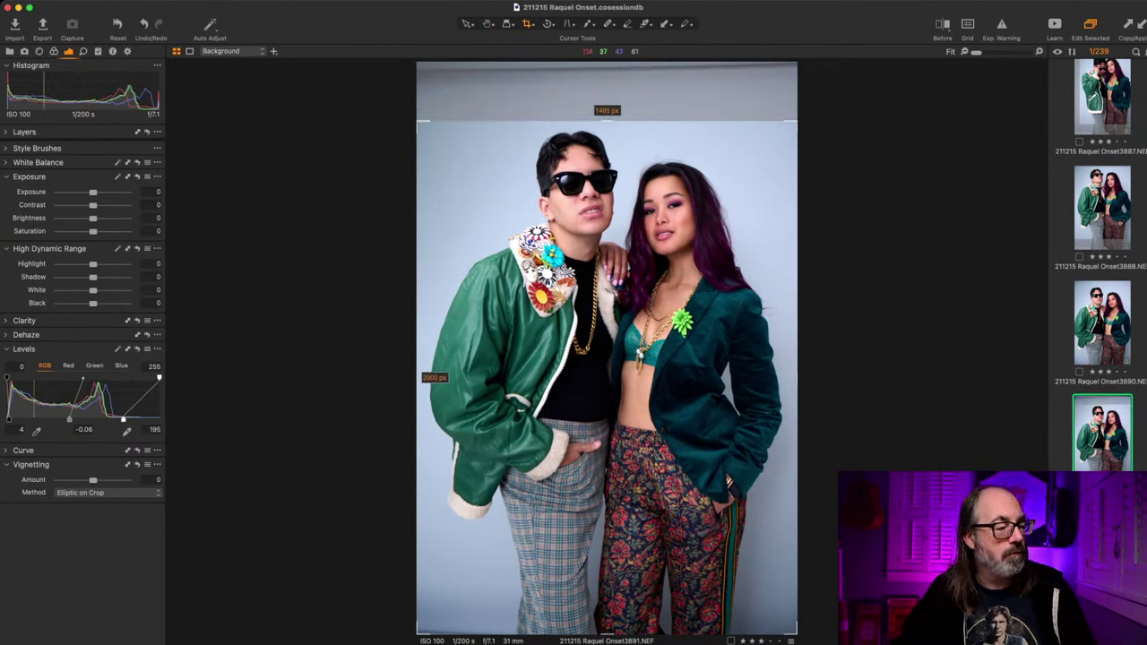
pyautogui.moveTo(607, 633); pyautogui.dragTo(606, 601)
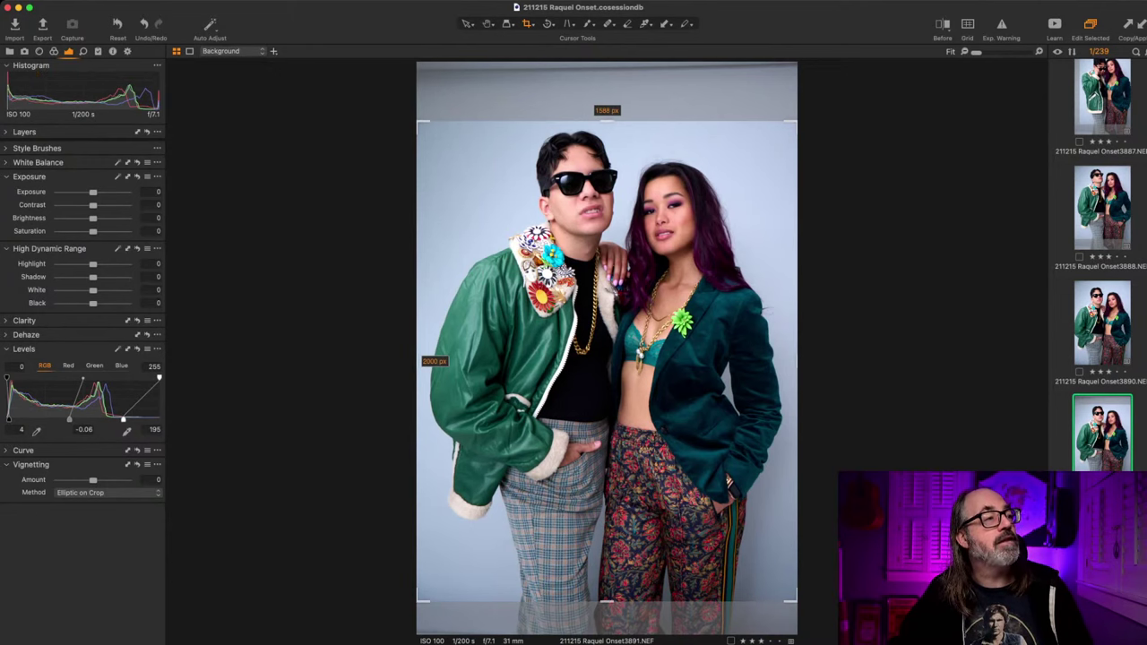
pyautogui.press('h')
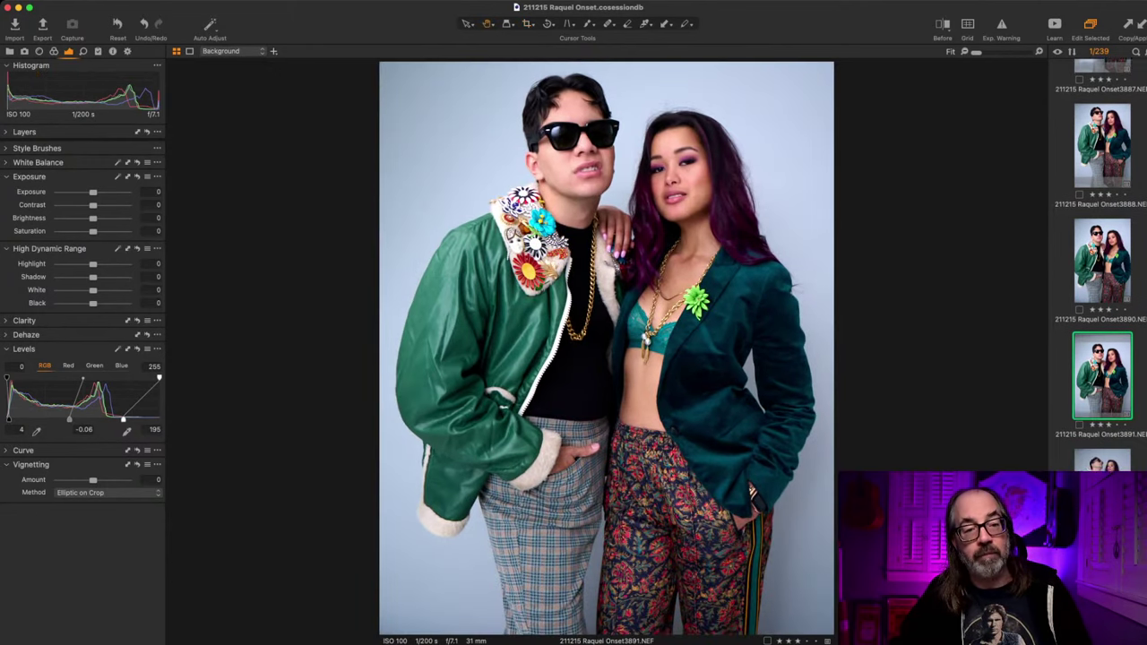
# Step: Apply the Levels to image 3892 and crop it to about 1559 × 2000 px, trimming the space above the heads and the floor
pyautogui.press('Down')
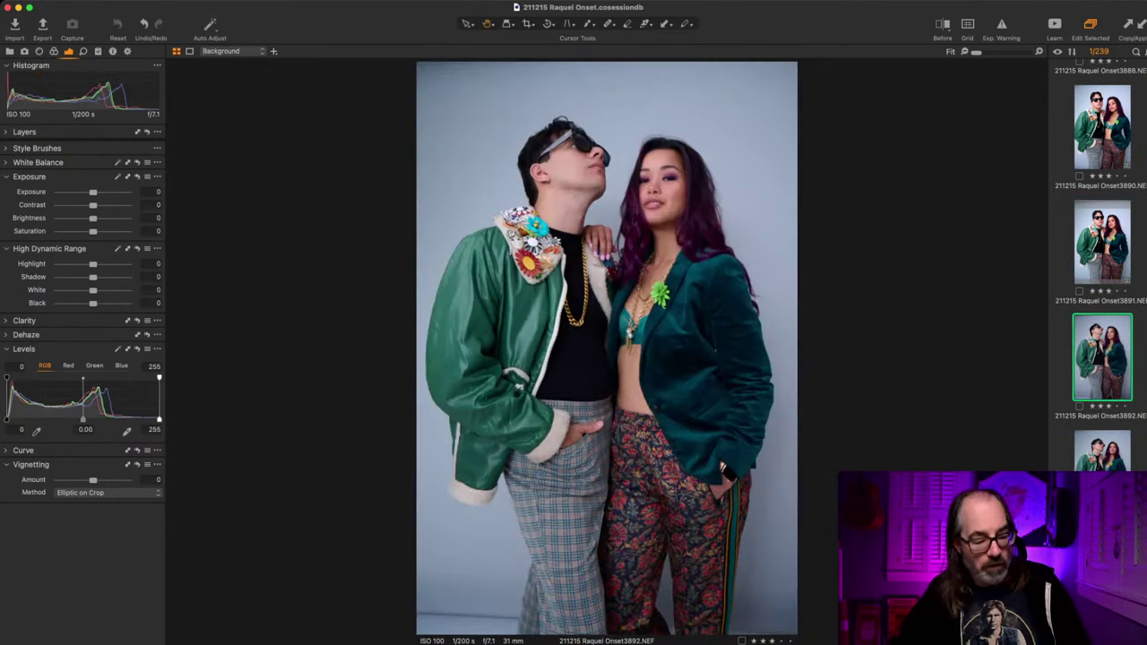
pyautogui.press('super+l')
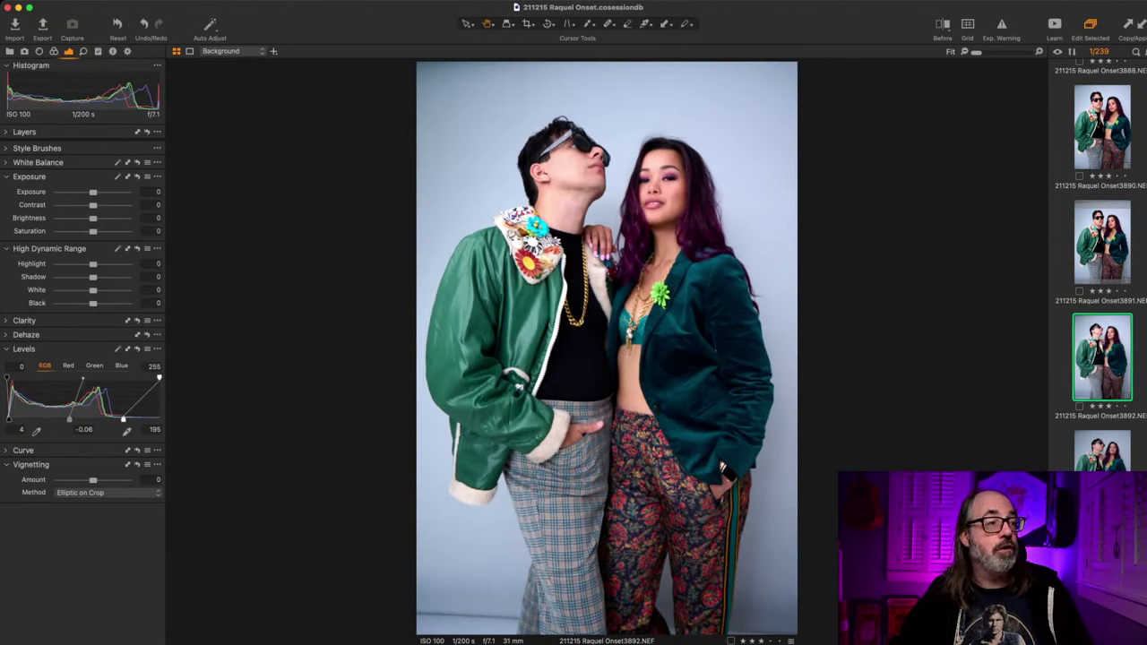
pyautogui.press('c')
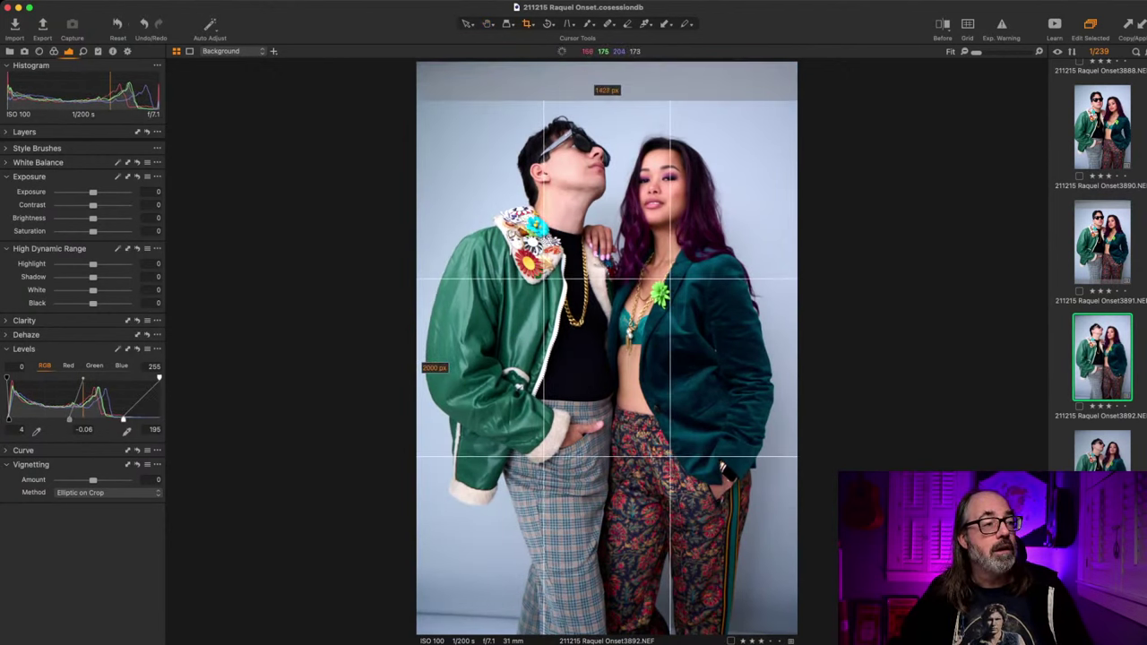
pyautogui.moveTo(608, 633); pyautogui.dragTo(608, 590)
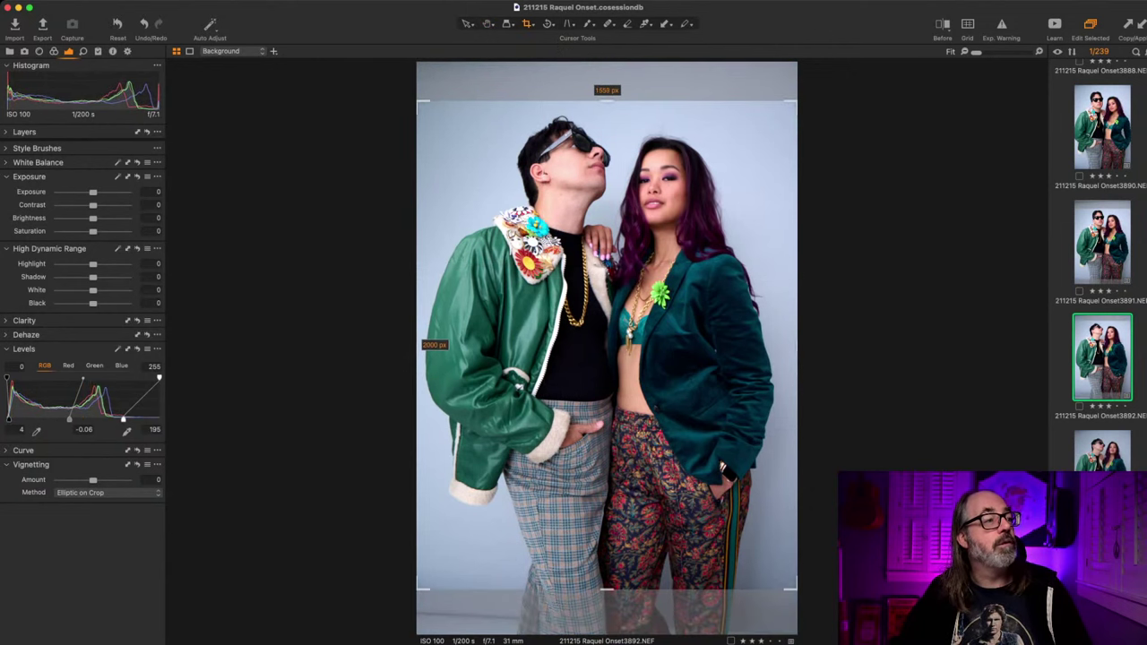
pyautogui.press('h')
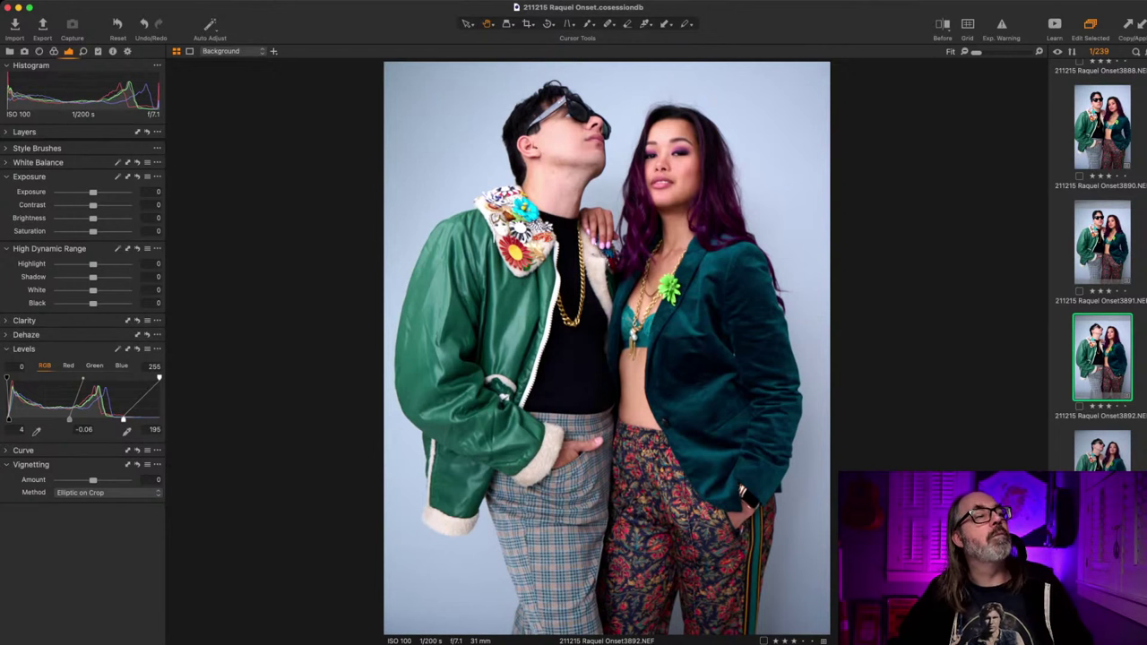
# Step: Copy the Levels and crop of image 3892 to images 3893 and 3894
pyautogui.scroll(-3, 1101, 265)
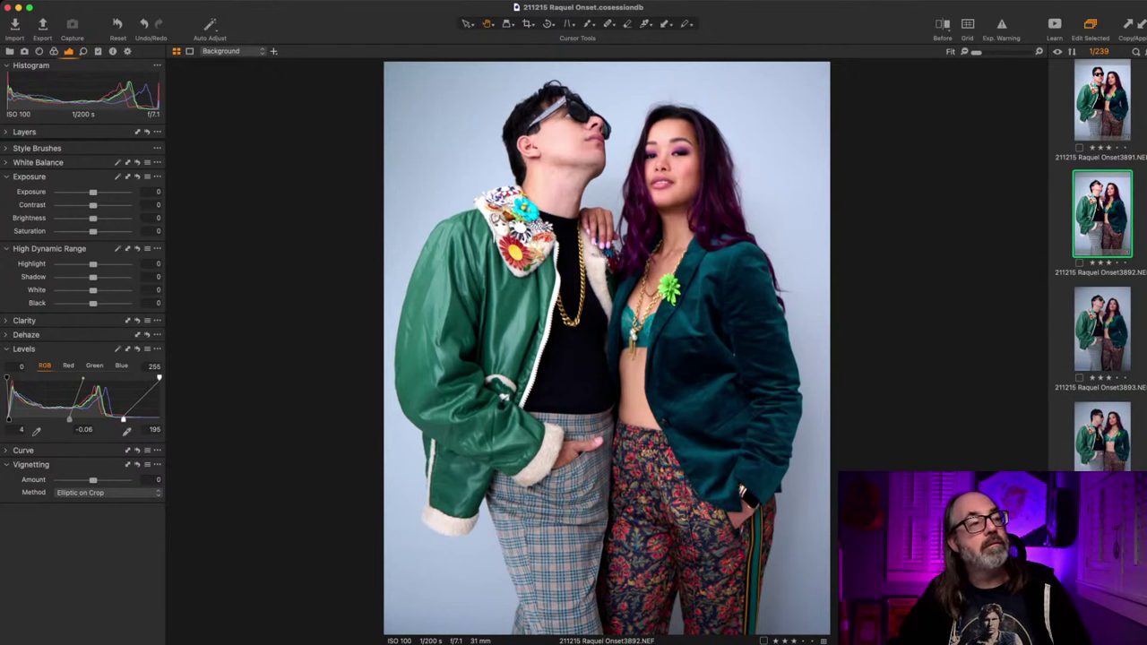
pyautogui.click(1101, 328)
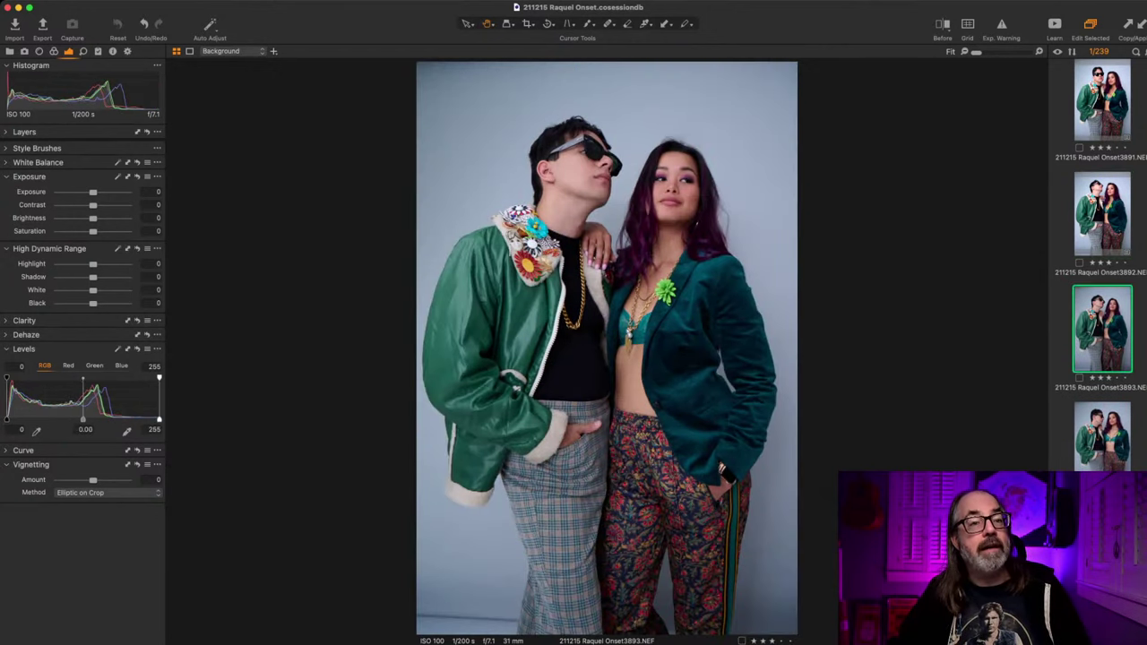
pyautogui.click(1101, 213)
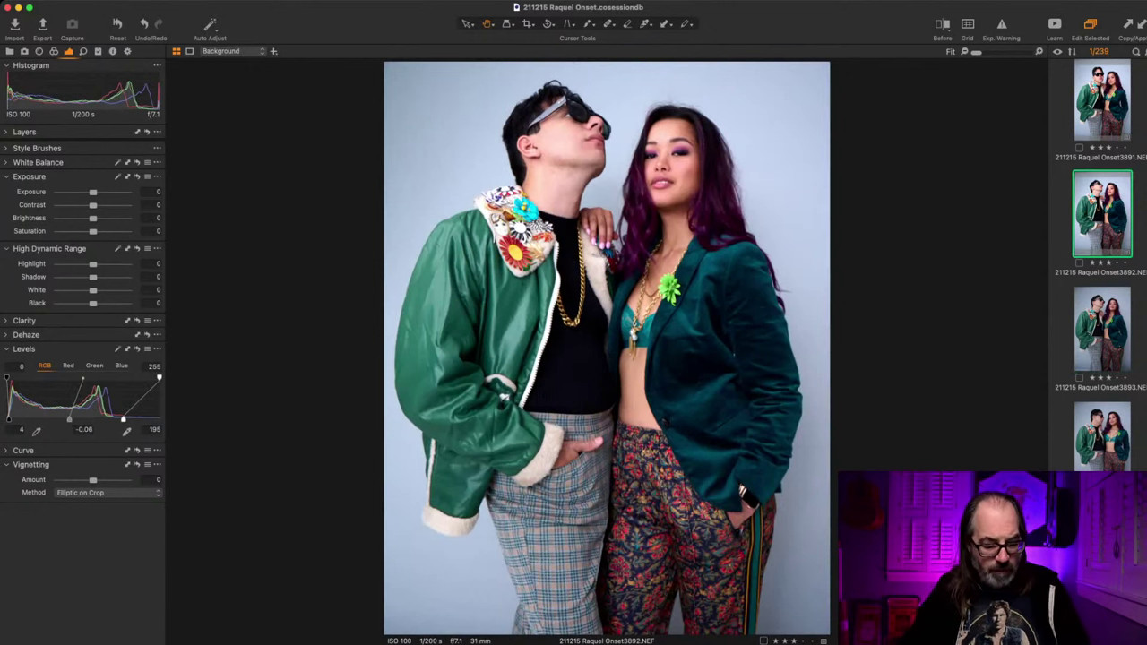
pyautogui.click(1101, 328)
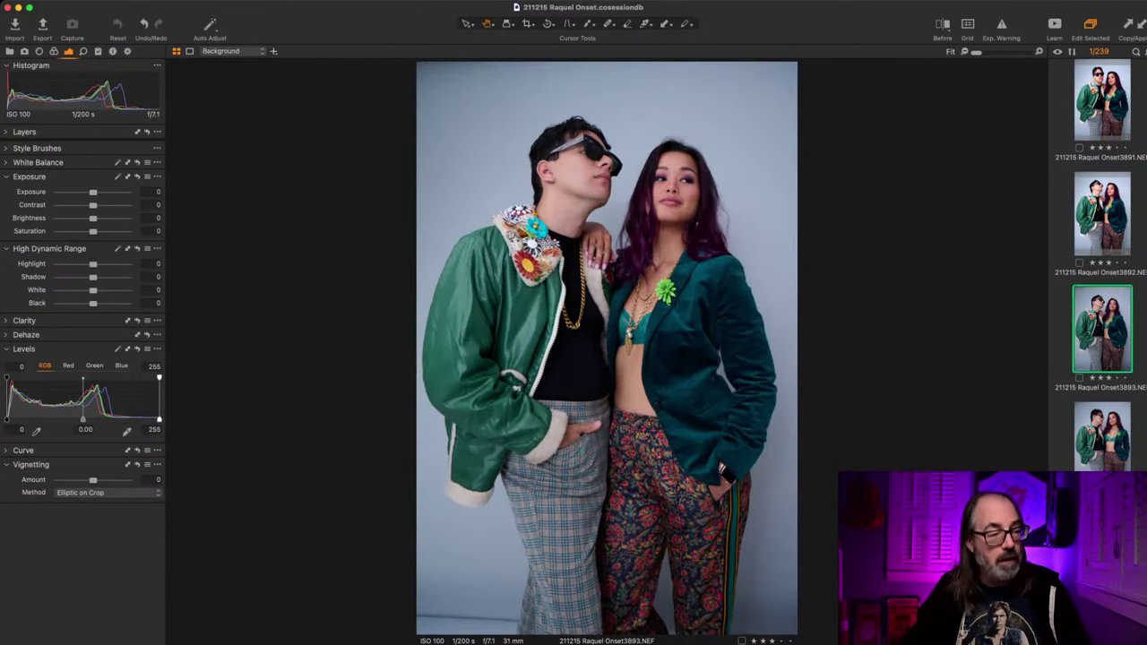
pyautogui.press('super+shift+v')
pyautogui.press('Down')
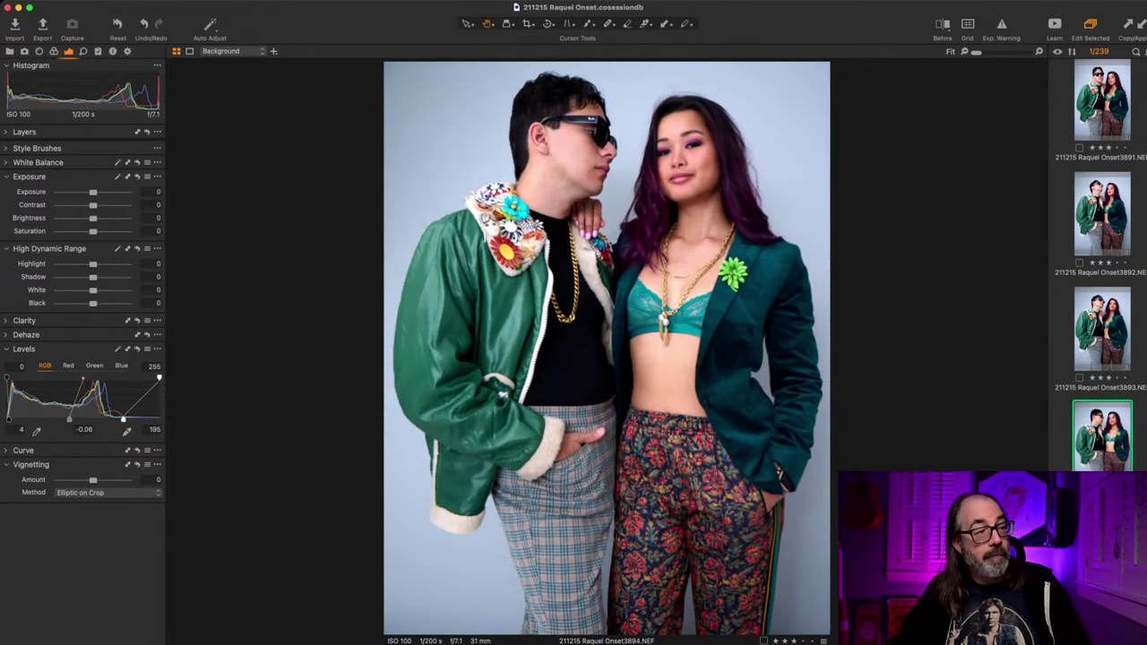
# Step: Apply the copied Levels and crop to image 3896, and rate images 3896 and 3897 two stars
pyautogui.press('Right')
pyautogui.press('Right')
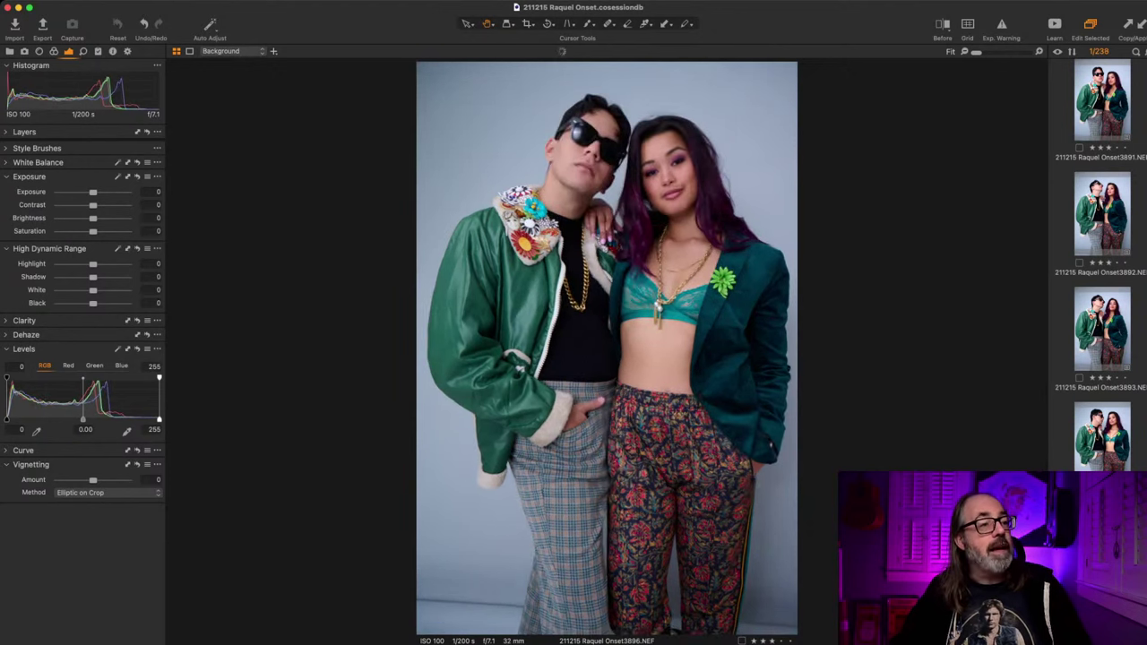
pyautogui.press('super+shift+v')
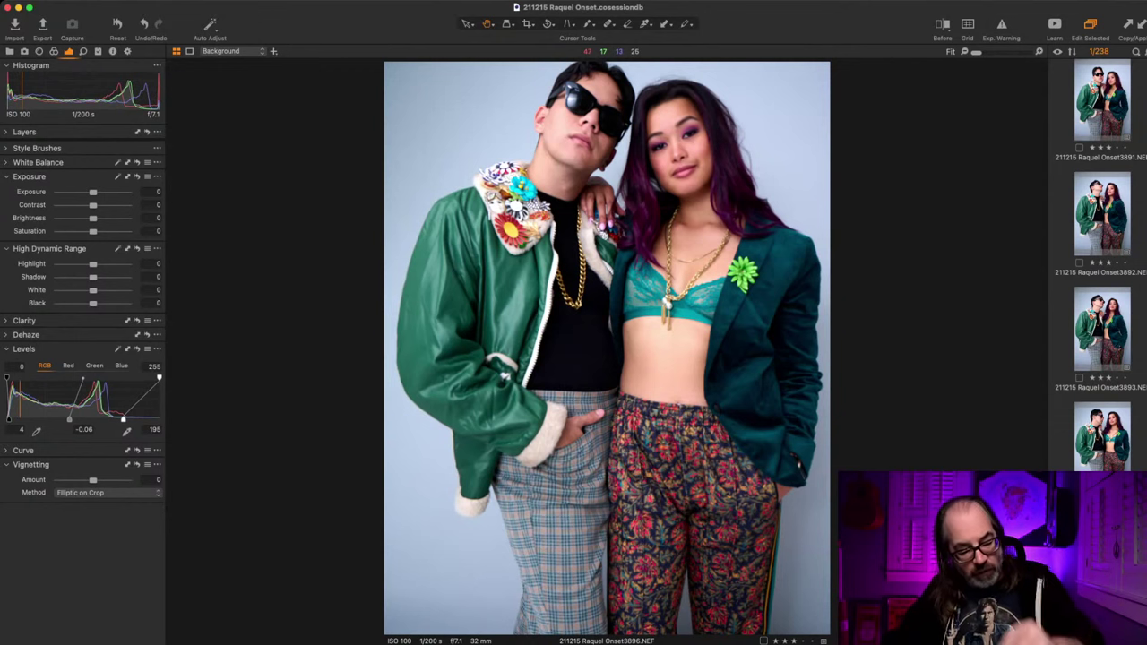
pyautogui.press('2')
pyautogui.press('2')
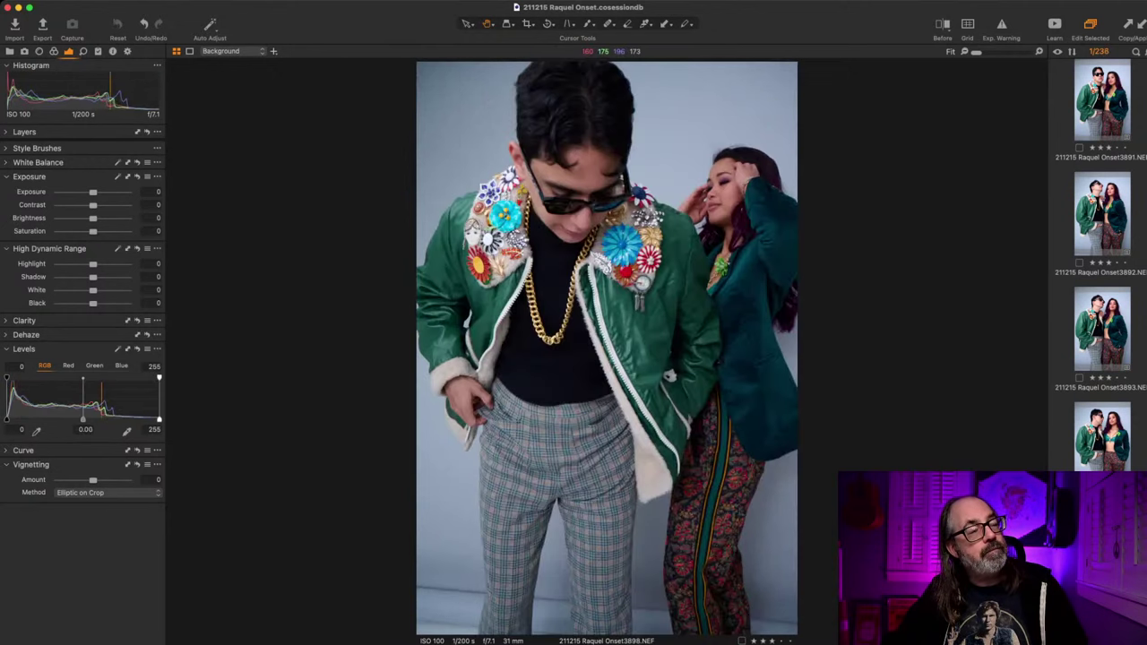
# Step: Demote image 3898 out of the three-star selection and apply the copied Levels and crop to image 3899
pyautogui.press('Right')
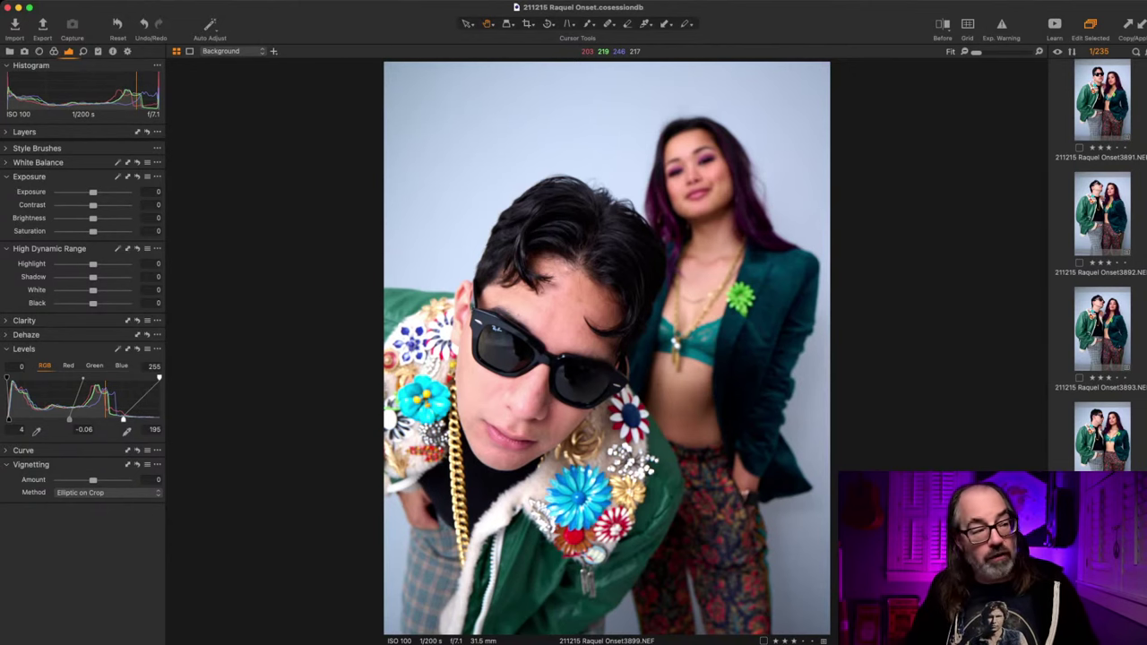
# Step: Try the copied Levels and crop on image 3900 and compare the look with image 3894
pyautogui.press('Right')
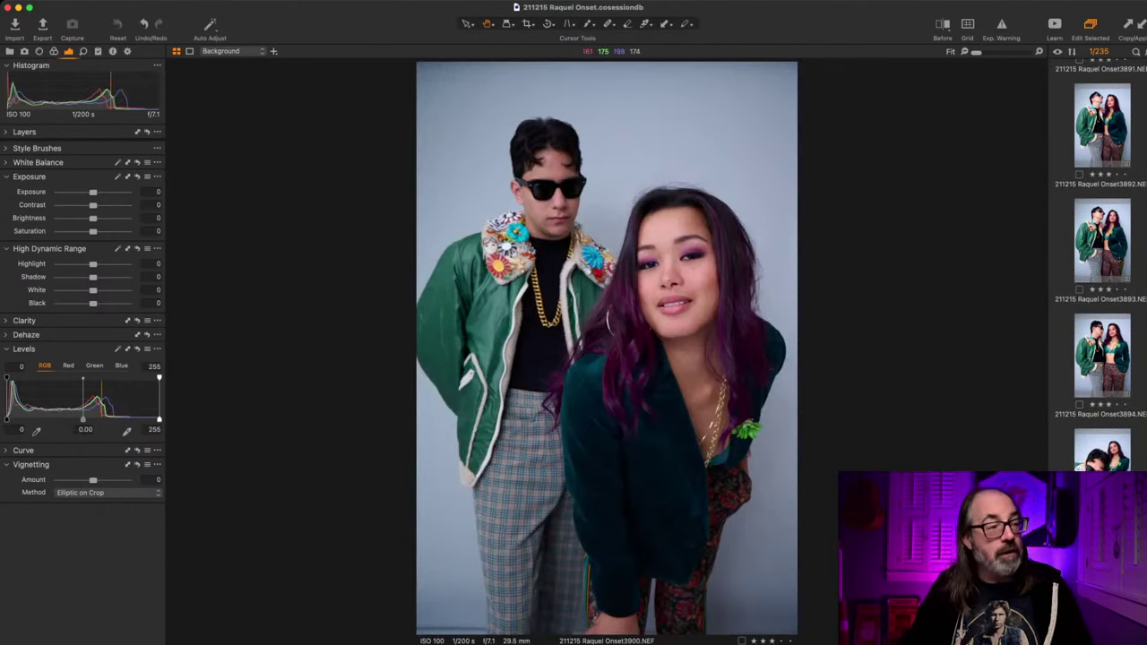
pyautogui.press('super+shift+v')
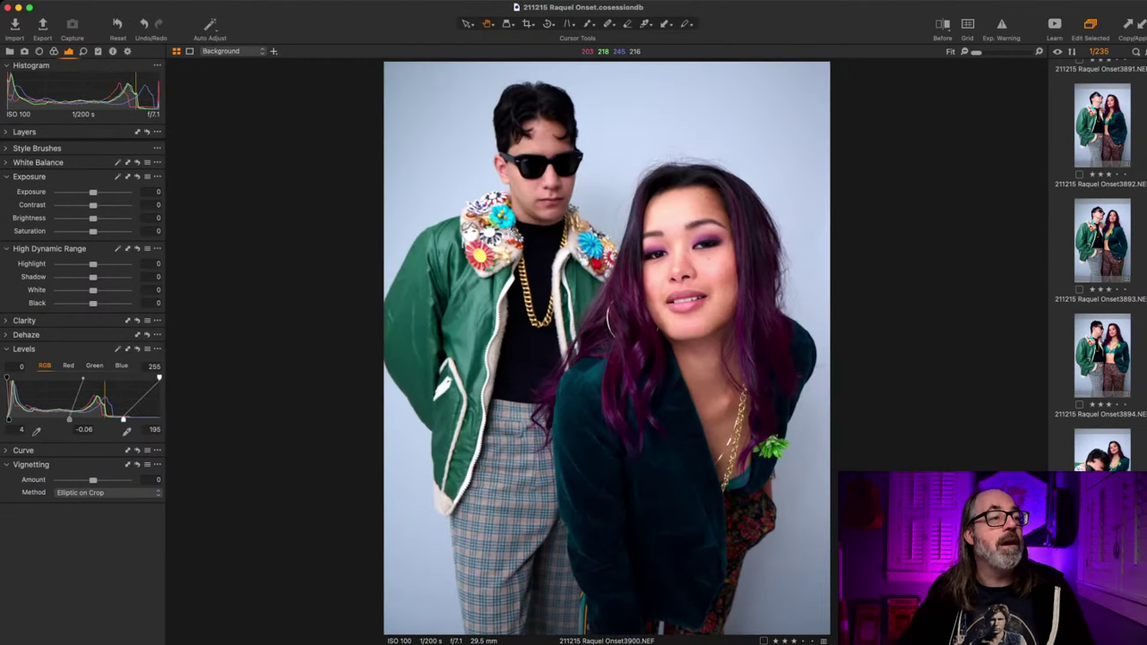
pyautogui.press('Left')
pyautogui.press('Left')
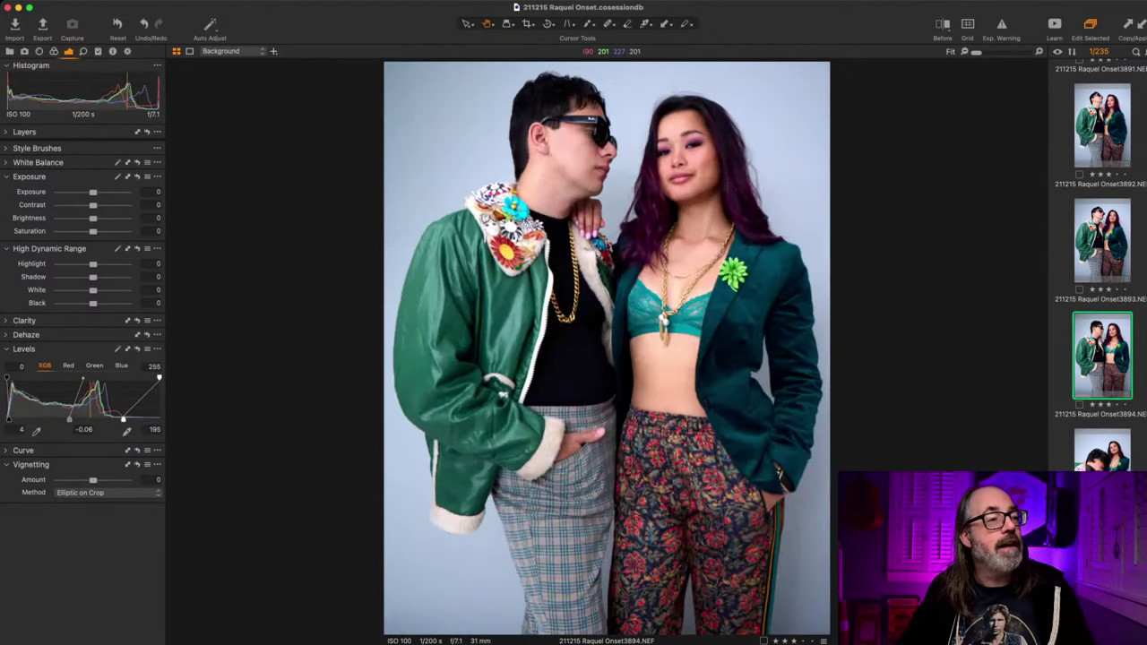
pyautogui.press('Right')
pyautogui.press('Right')
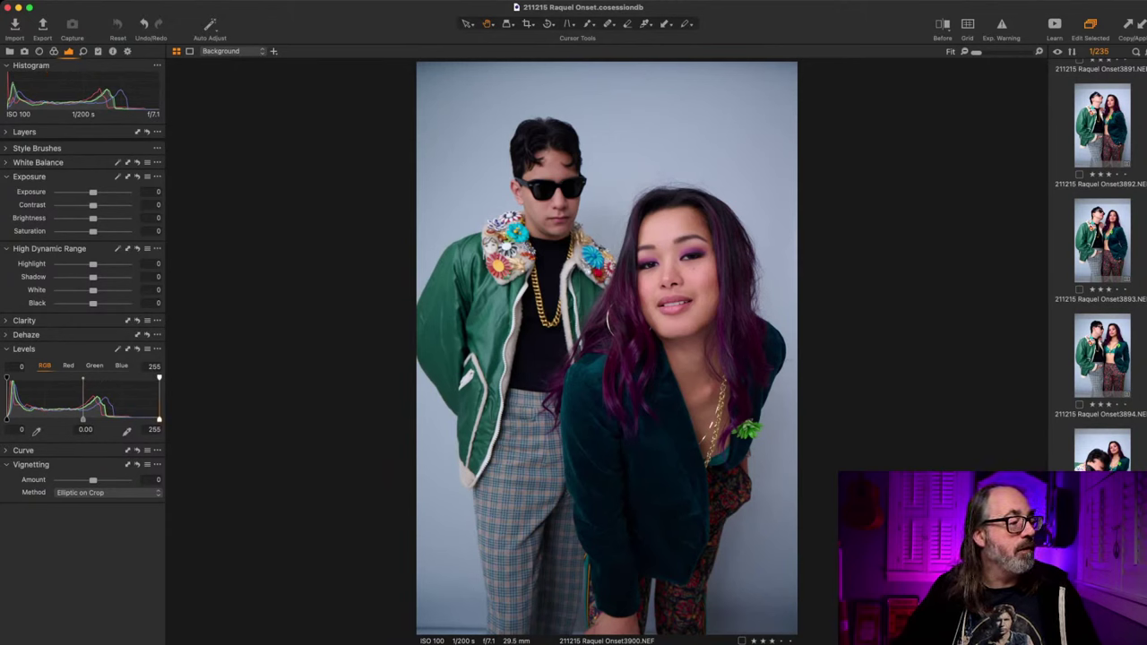
# Step: Set image 3900's Levels to shadow 13, midtone 0.08 and highlight 214, and its white balance to 5049 Kelvin
pyautogui.moveTo(159, 419); pyautogui.dragTo(15, 420)
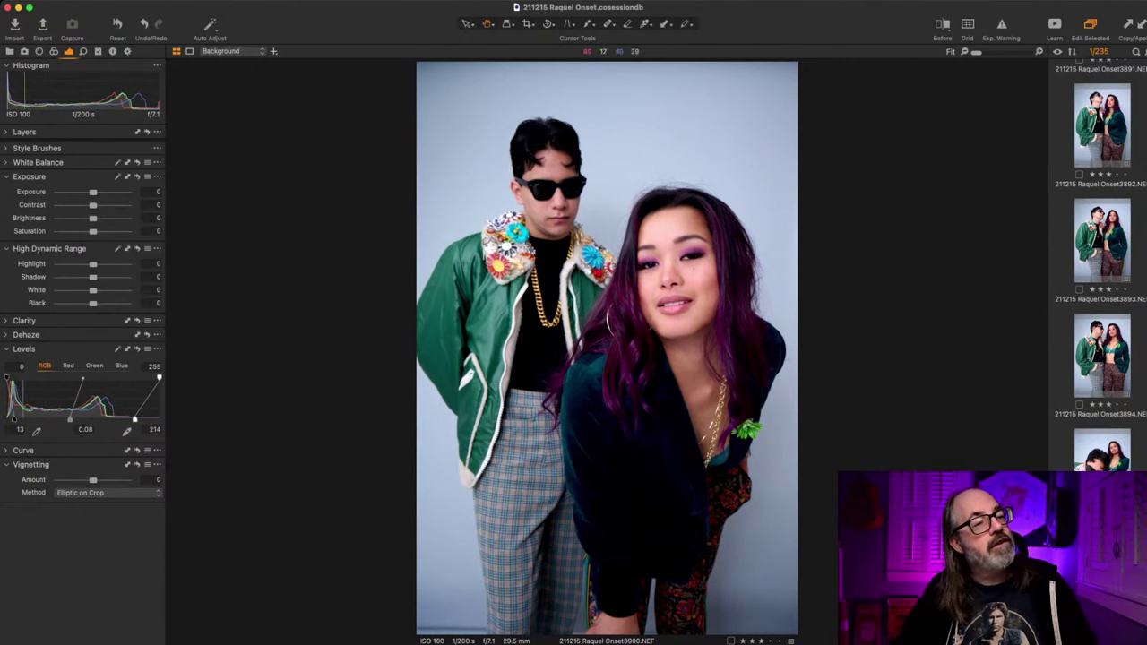
pyautogui.press('Left')
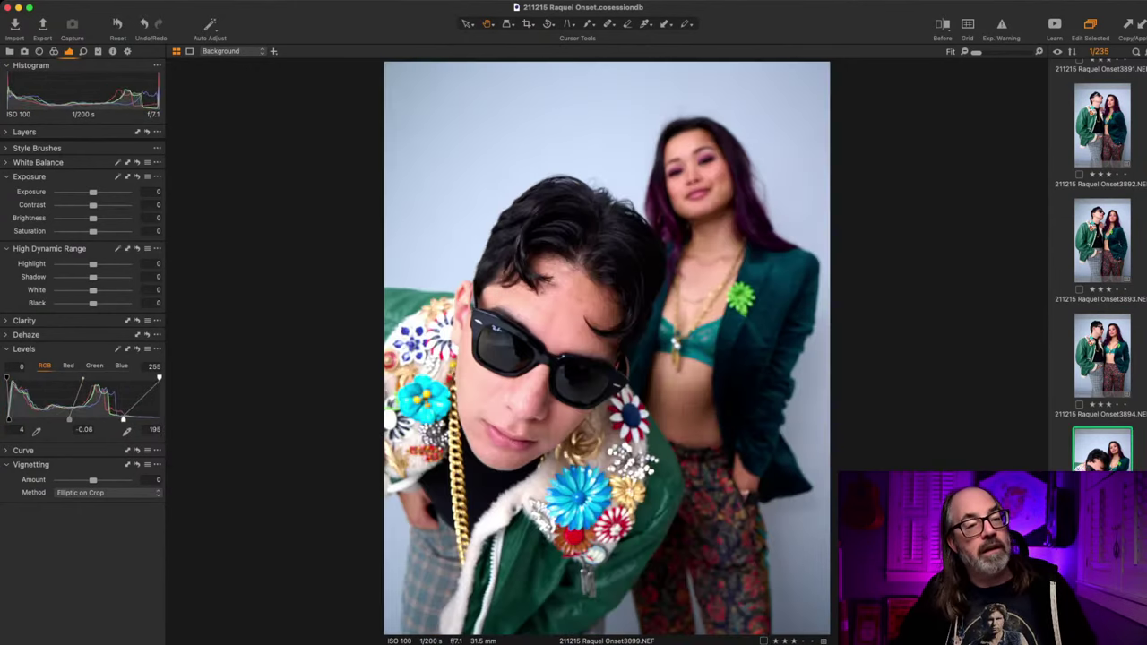
pyautogui.press('Right')
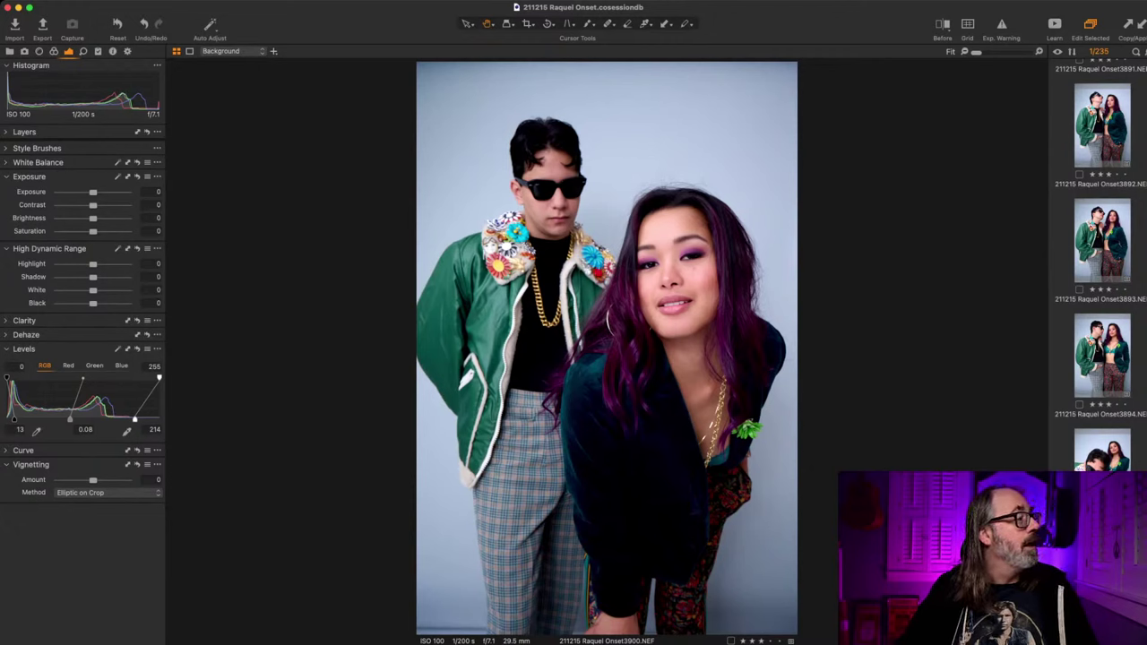
pyautogui.press('super+4')
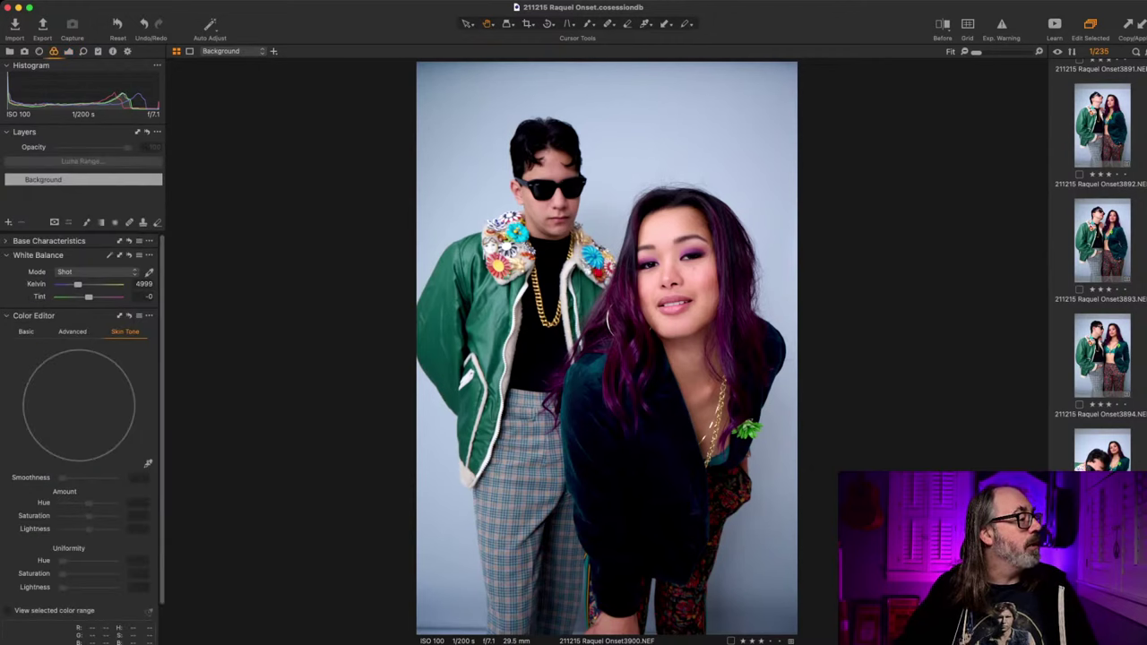
pyautogui.moveTo(78, 284); pyautogui.dragTo(78, 284)
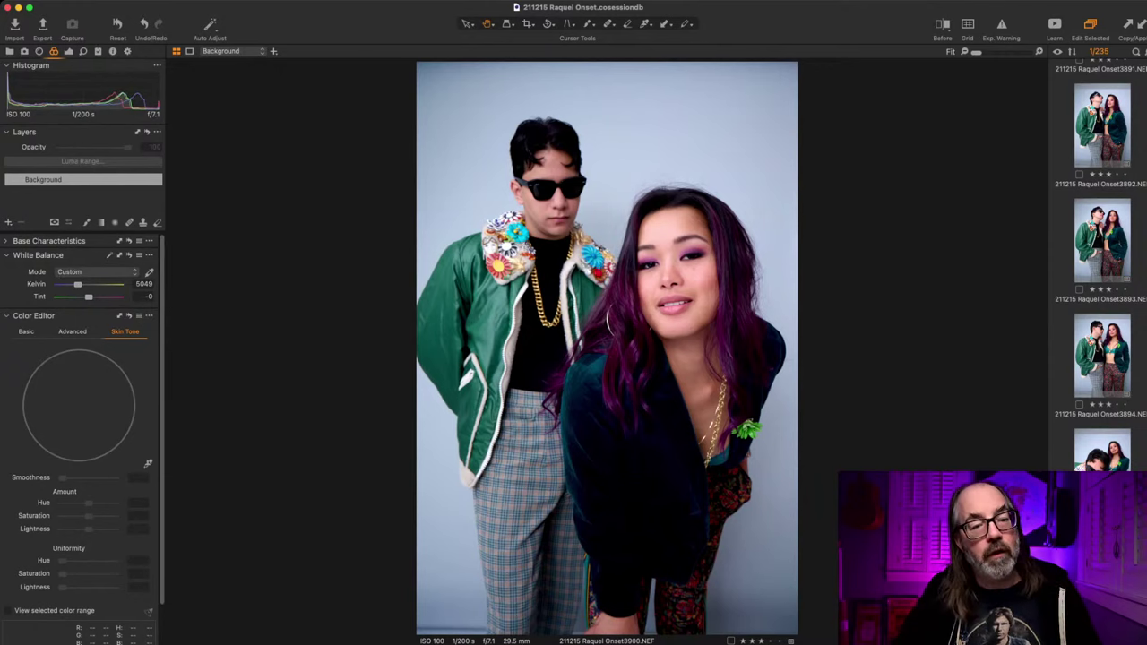
# Step: Copy image 3900's Levels and white balance to images 3901 and 3902, and tag image 3902 orange
pyautogui.scroll(-3, 1101, 265)
pyautogui.press('Right')
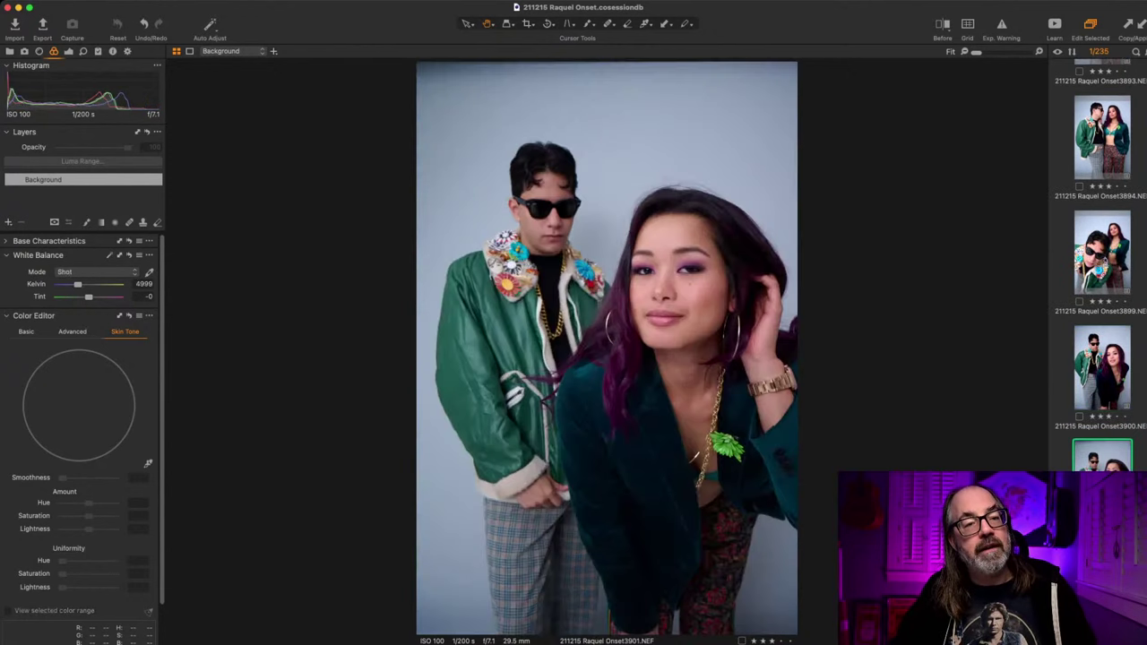
pyautogui.press('Left')
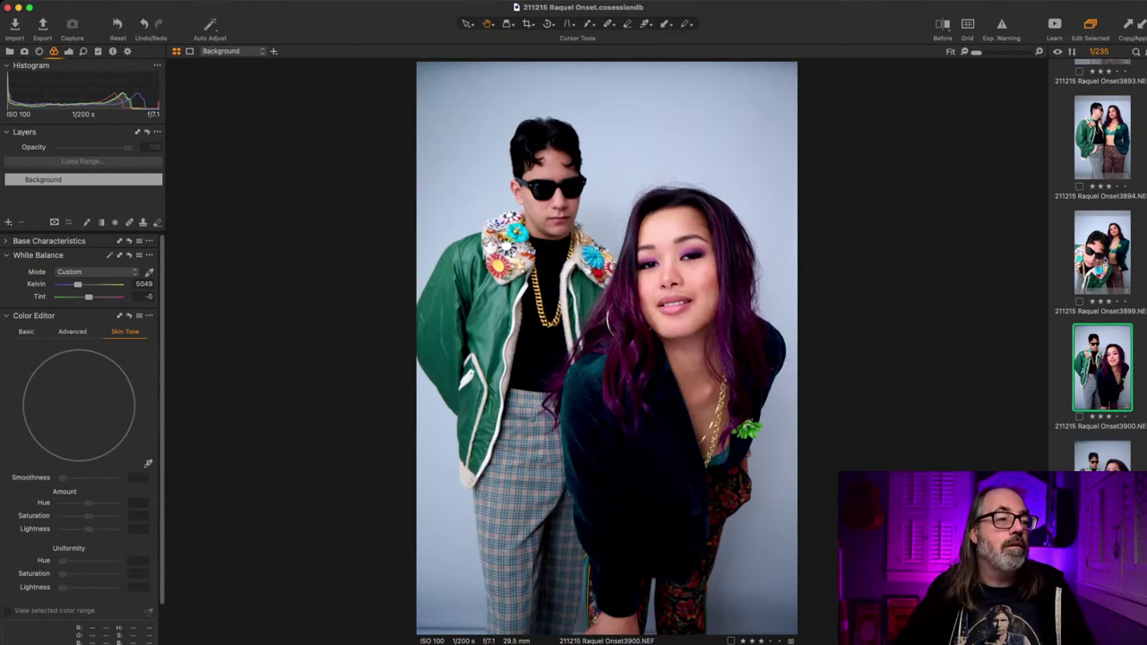
pyautogui.press('Right')
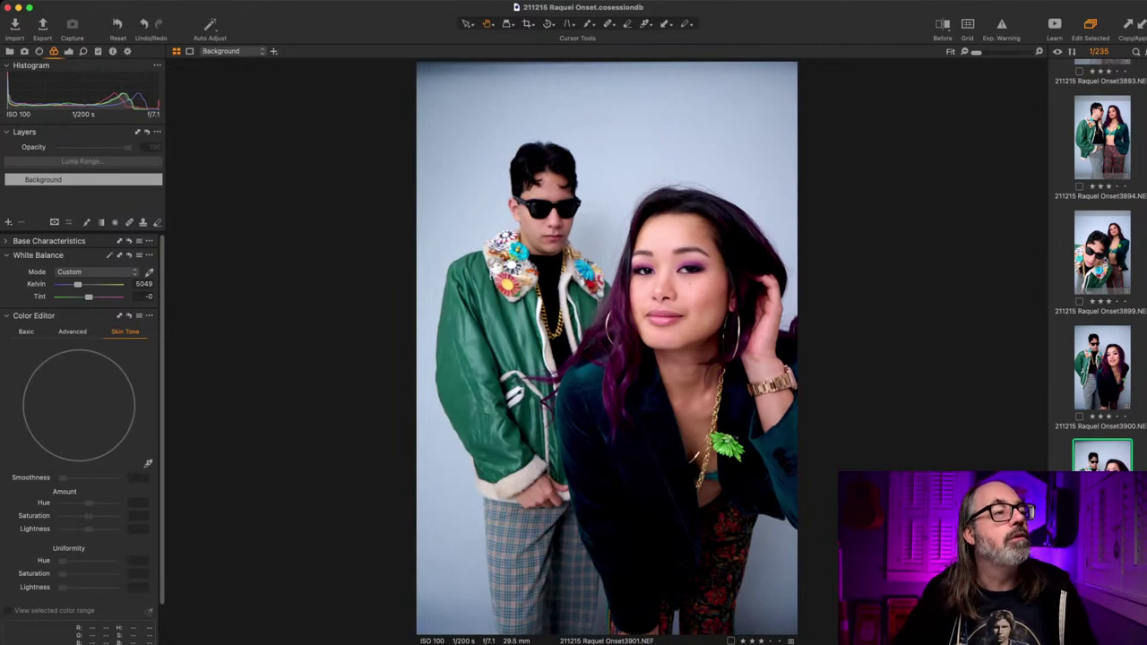
pyautogui.press('Down')
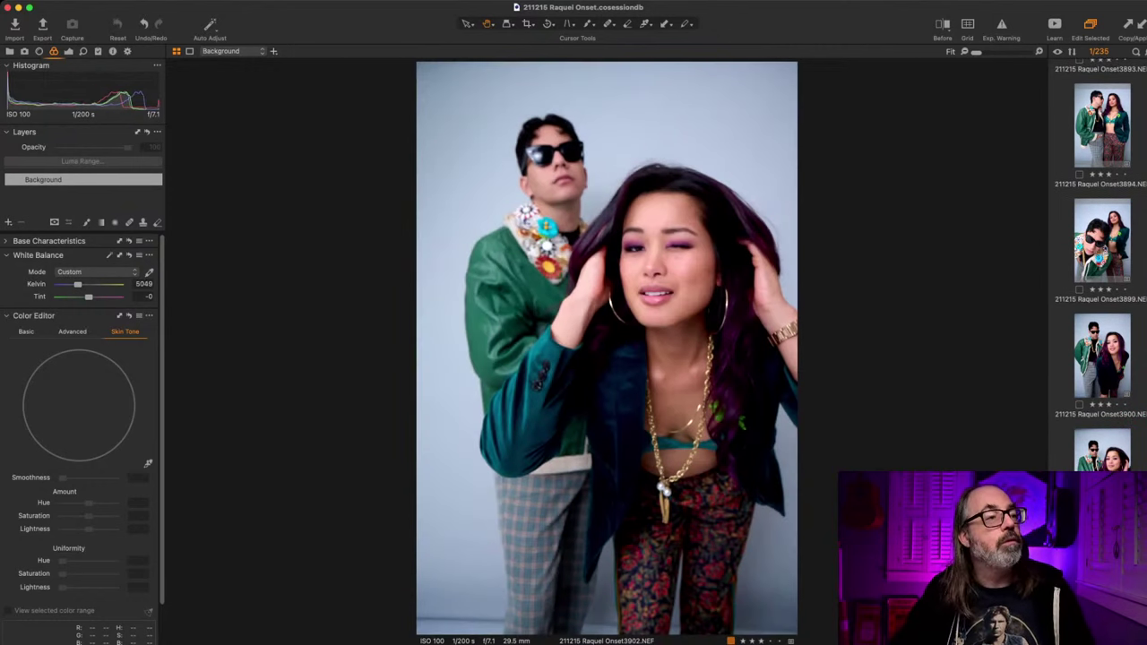
pyautogui.press('Down')
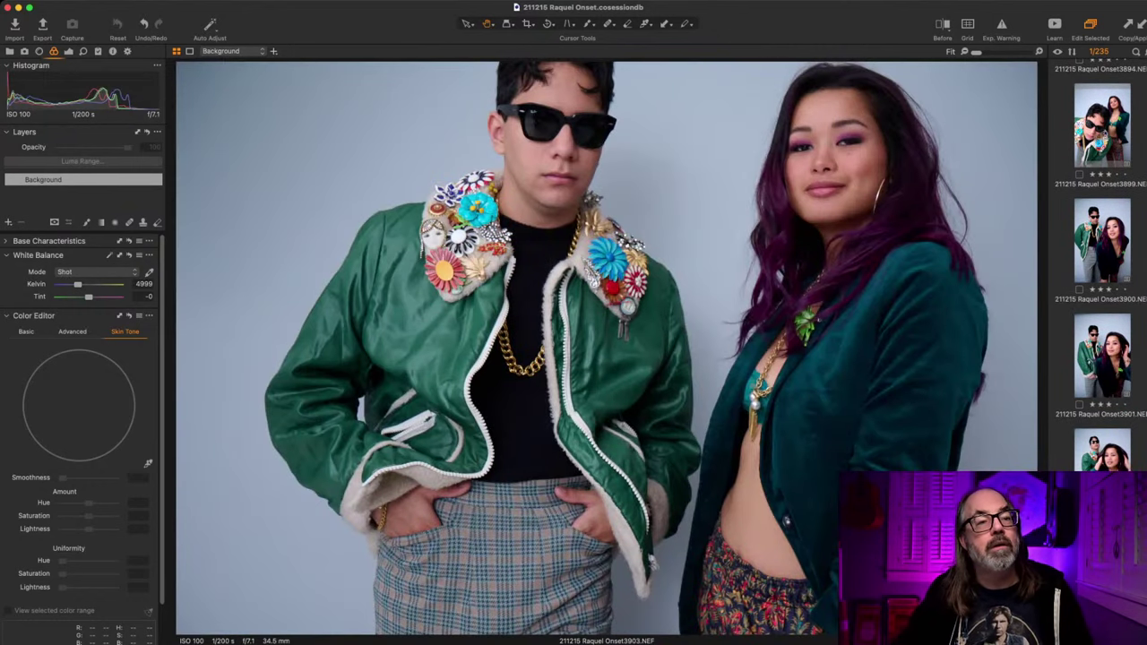
# Step: Apply the copied Levels and white balance to images 3903 and 3904, comparing image 3903 with image 3902
pyautogui.press('super+l')
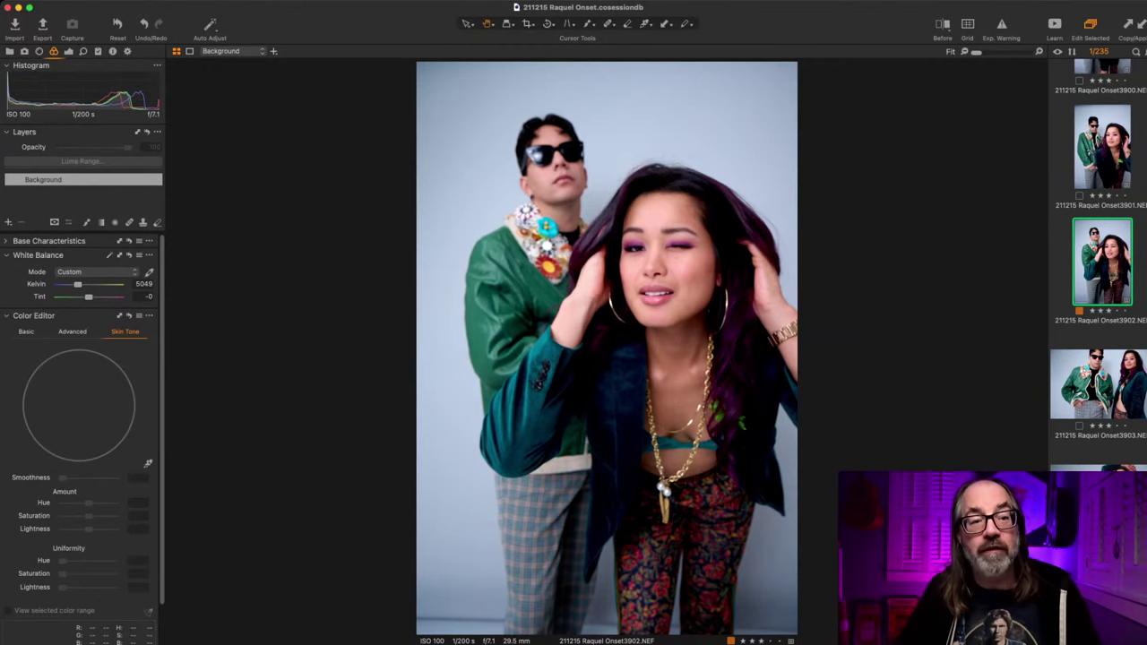
pyautogui.press('Down')
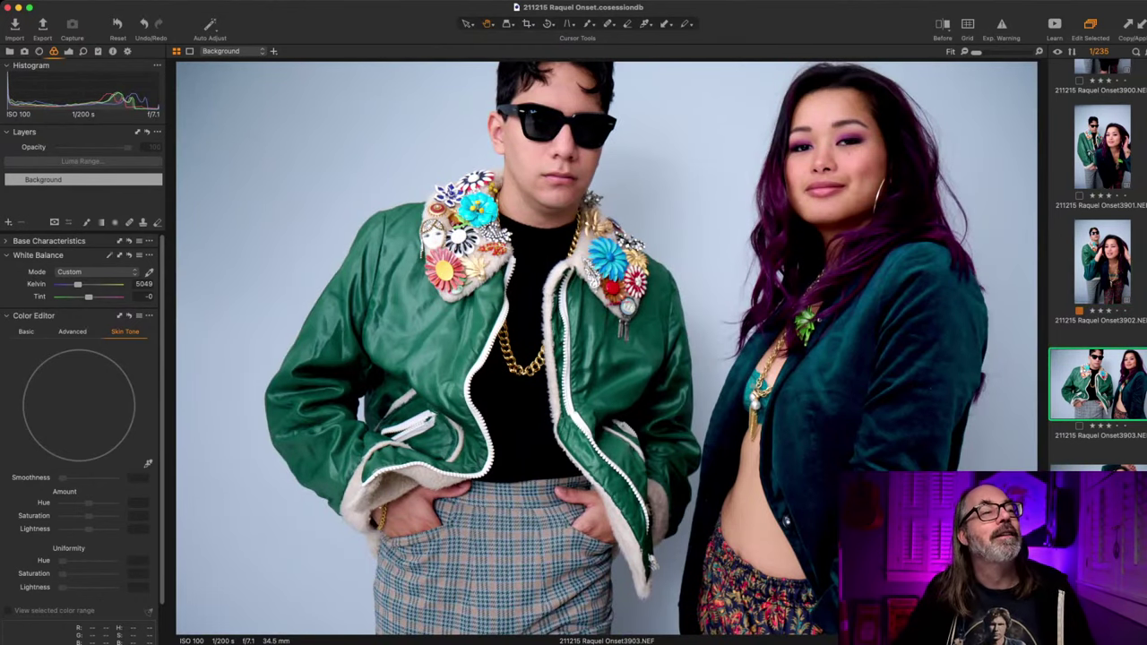
pyautogui.press('Up')
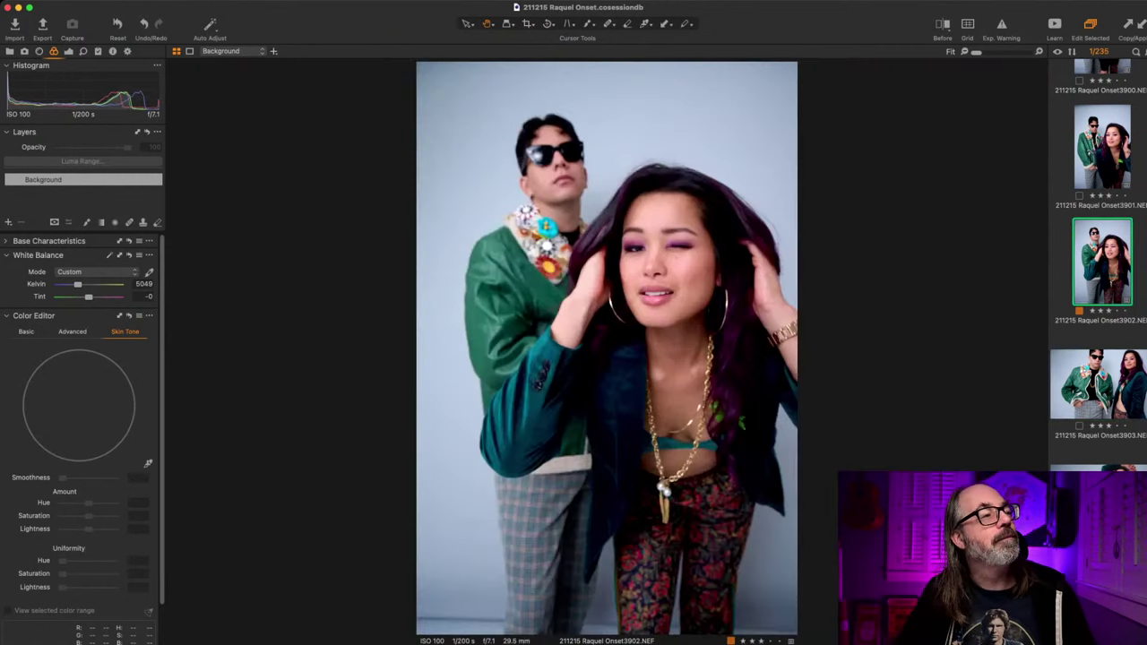
pyautogui.press('Down')
pyautogui.press('Down')
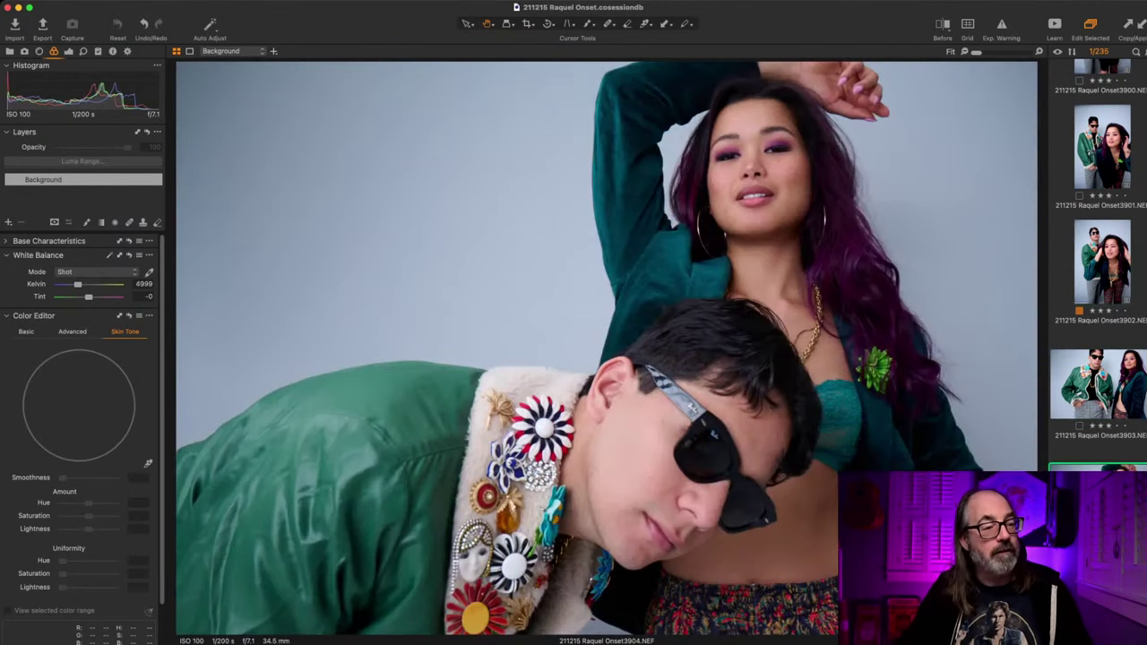
pyautogui.press('super+shift+v')
# Step: Apply the copied Levels and white balance to images 3905, 3906 and 3907, and tag images 3906 and 3907 orange
pyautogui.press('Down')
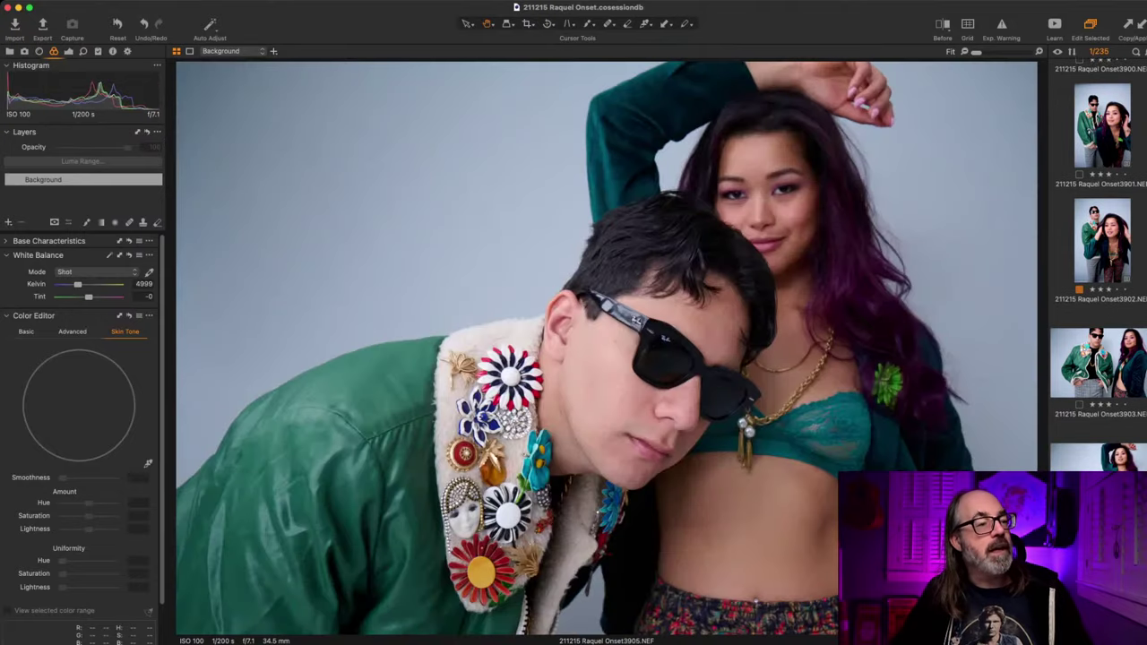
pyautogui.press('super+shift+v')
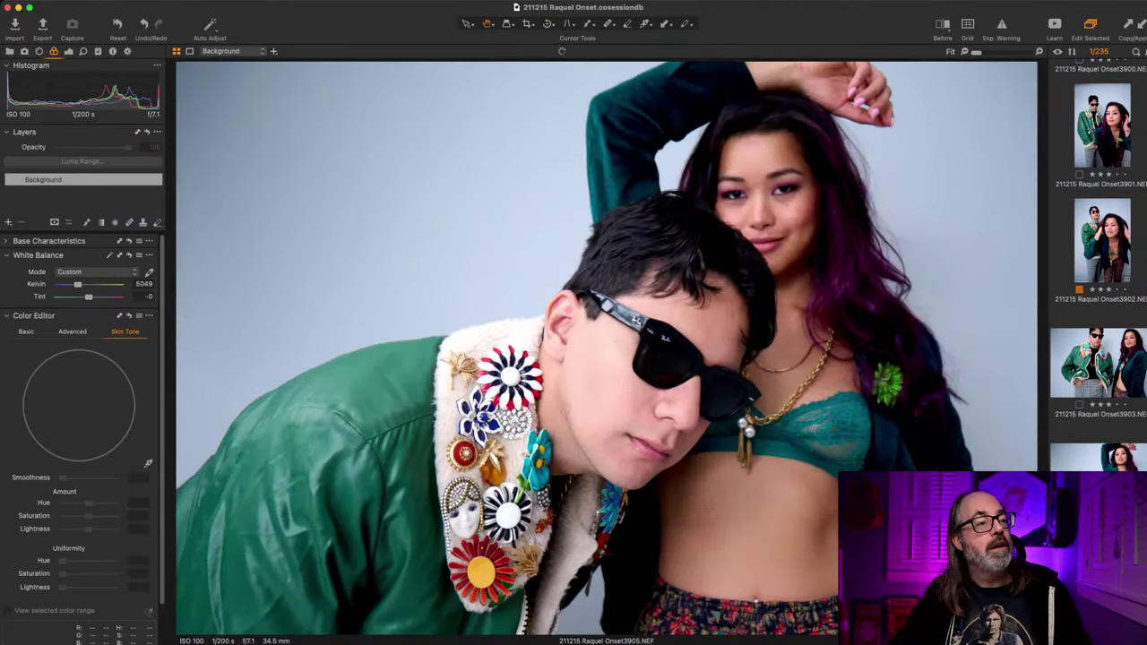
pyautogui.press('Down')
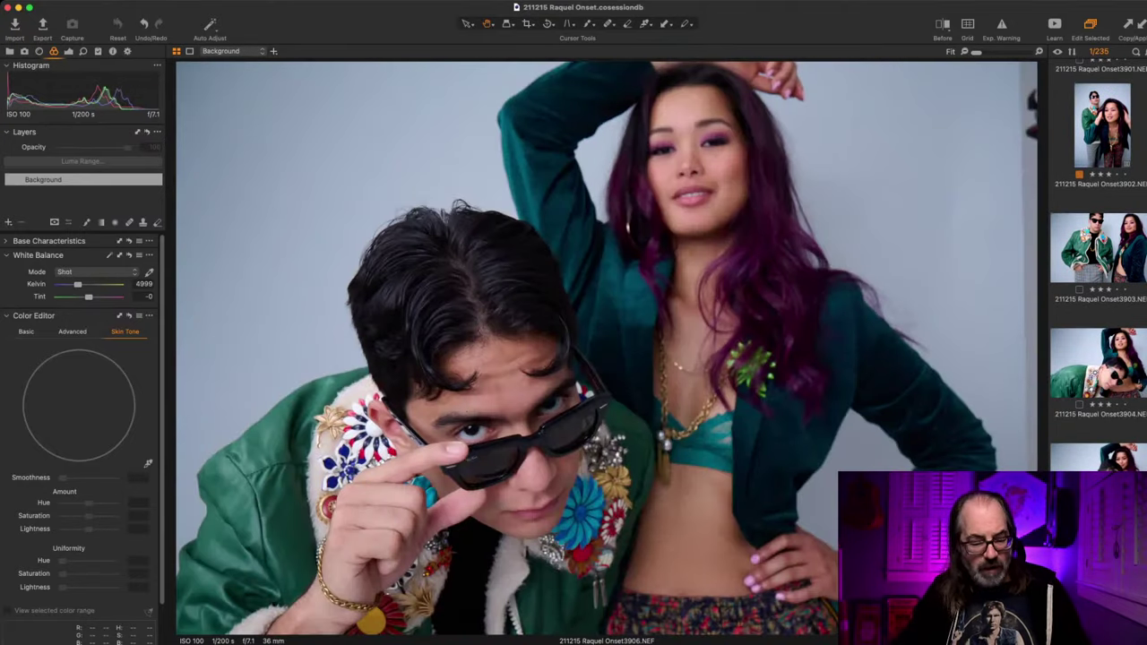
pyautogui.press('super+shift+v')
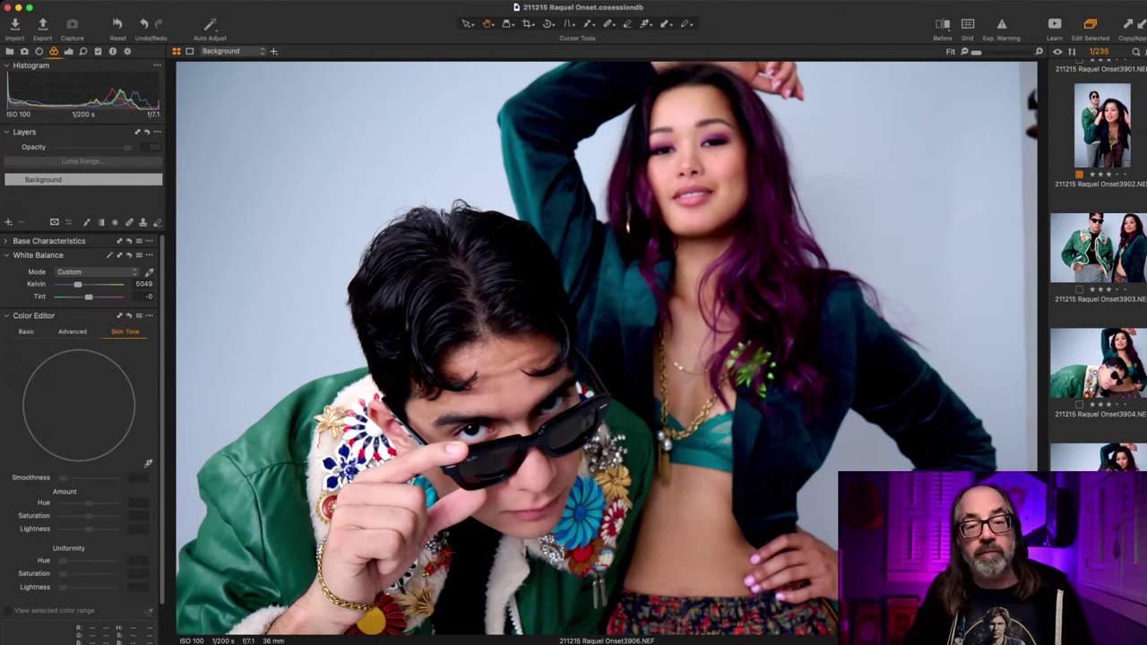
pyautogui.press('Down')
pyautogui.press('super+shift+v')
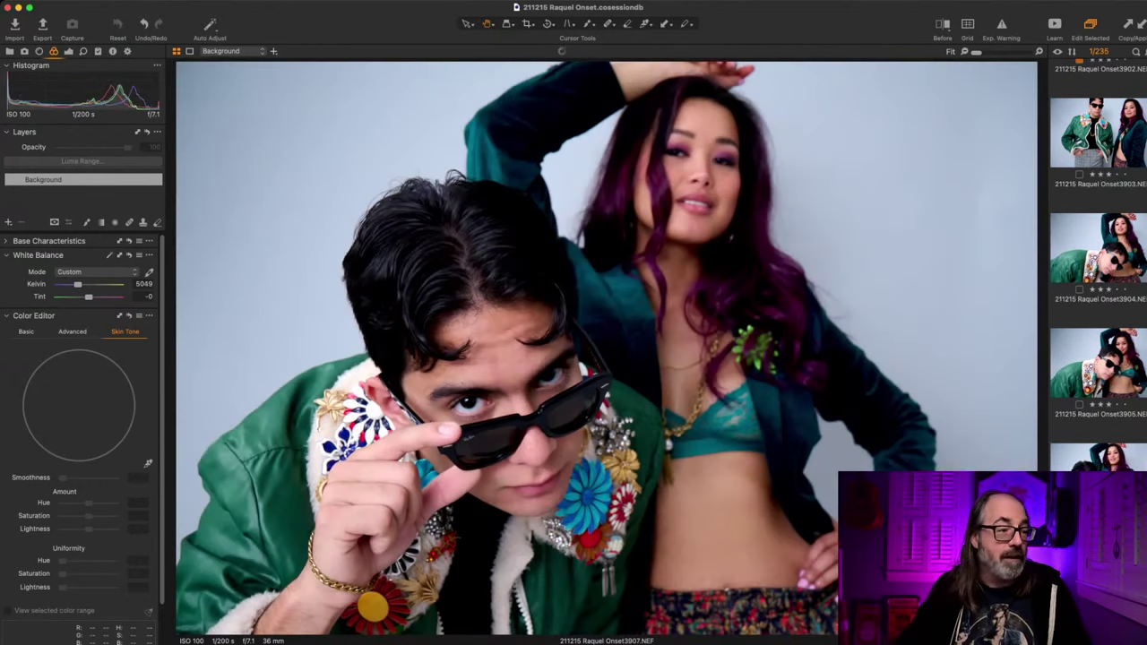
# Step: Apply the copied Levels and white balance to images 3908, 3909 and 3910
pyautogui.press('Down')
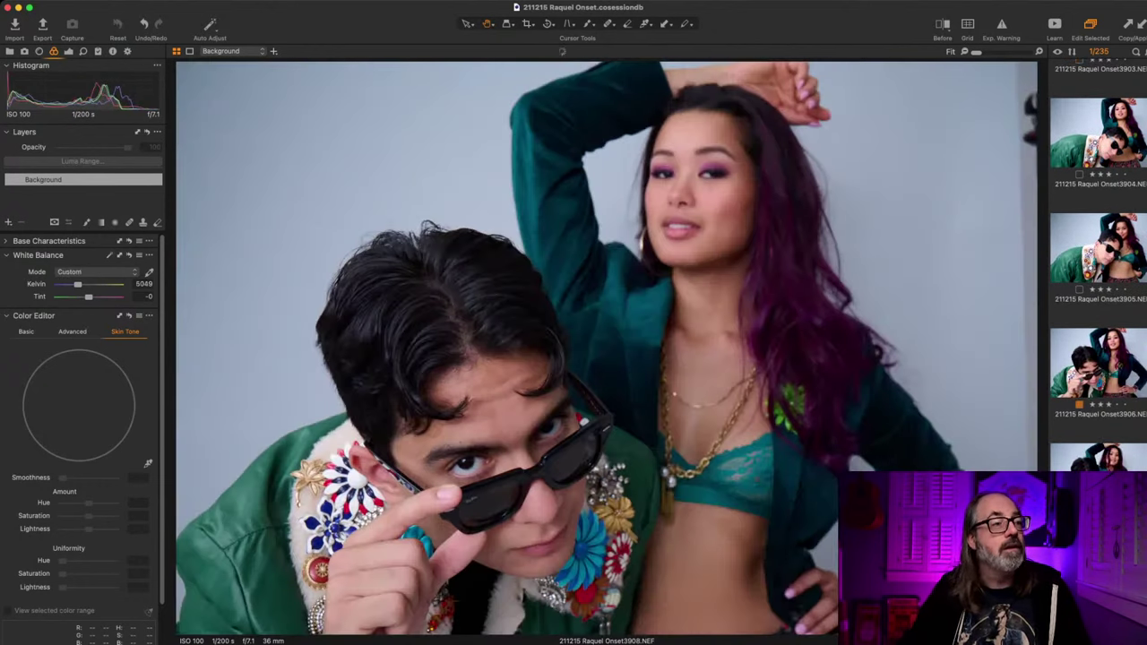
pyautogui.press('super+shift+v')
pyautogui.press('Down')
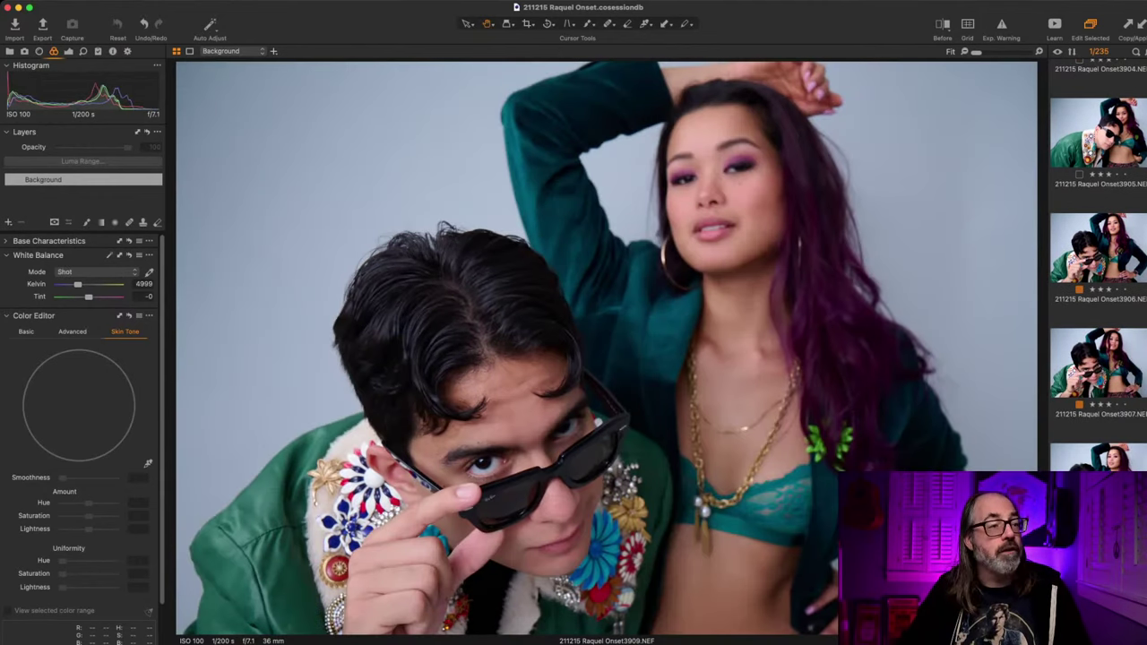
pyautogui.press('super+shift+v')
pyautogui.press('Down')
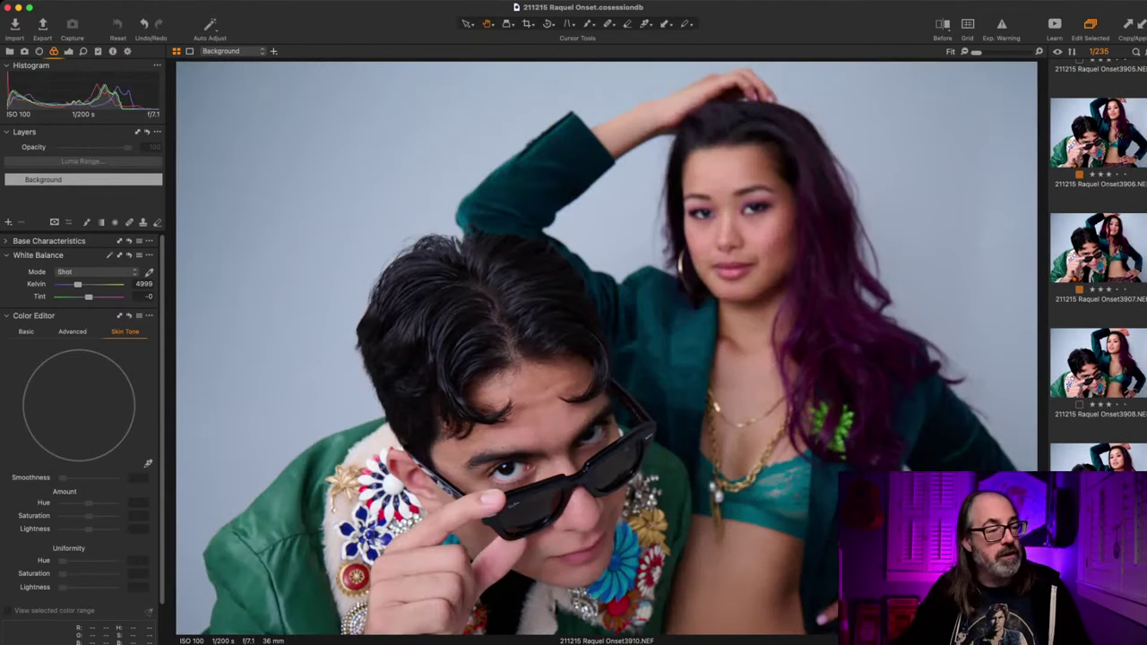
pyautogui.press('super+shift+v')
# Step: Apply the copied Levels and white balance to images 3911 and 3912
pyautogui.press('Down')
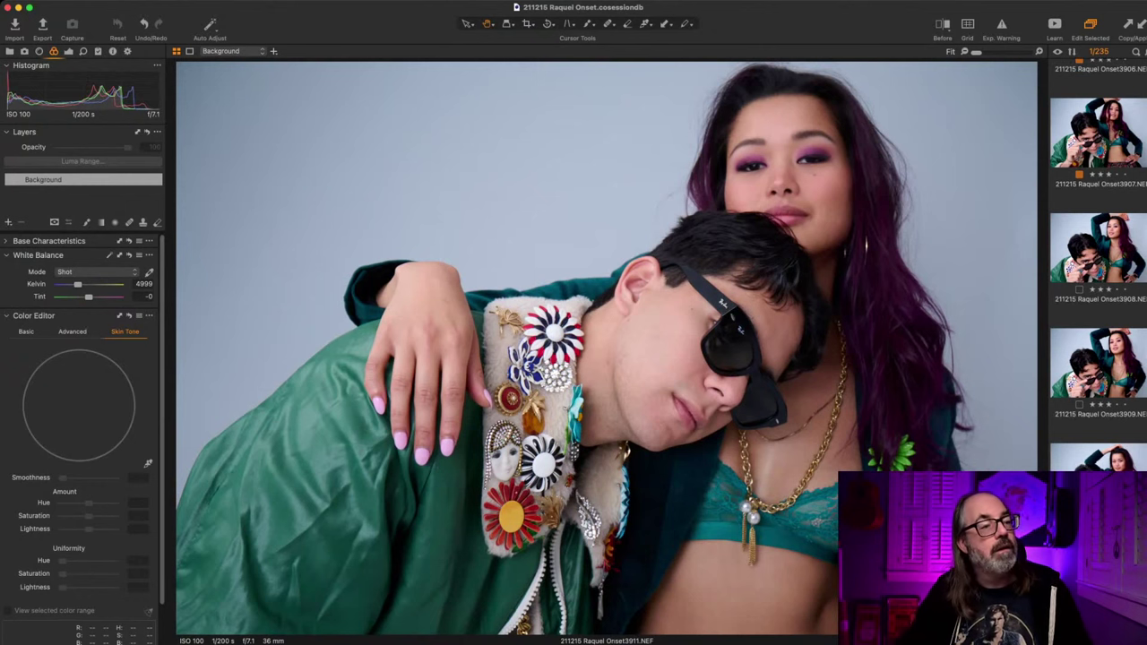
pyautogui.press('super+shift+v')
pyautogui.press('Down')
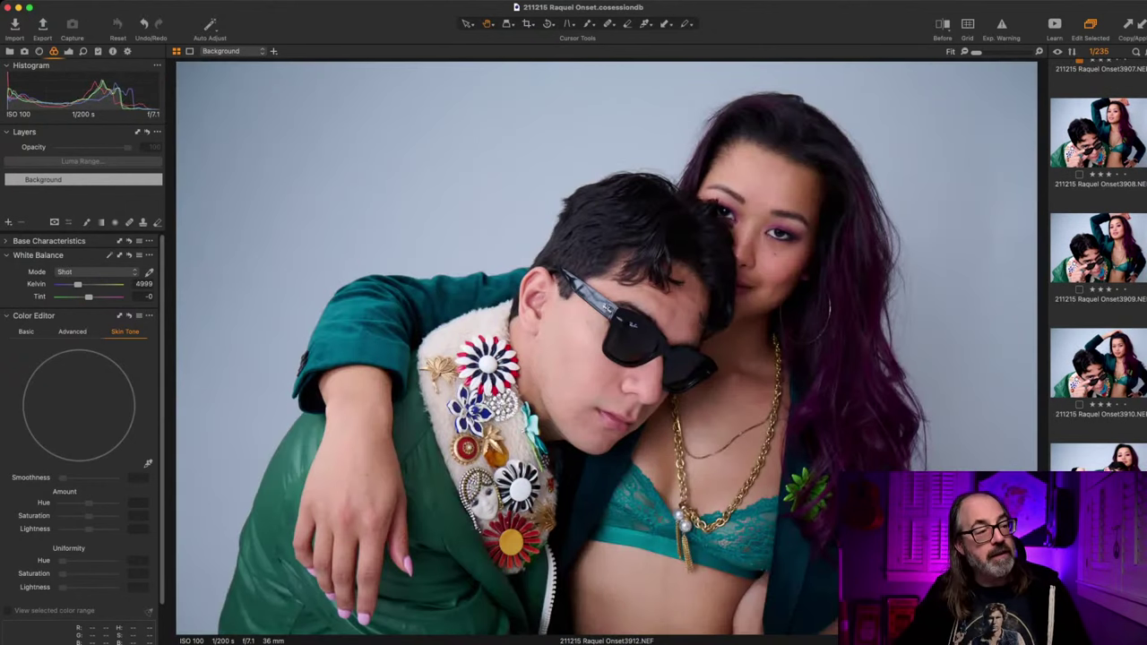
pyautogui.press('super+shift+v')
# Step: Demote the out-of-focus image 3913 and apply the copied Levels and white balance to images 3914 and 3915
pyautogui.press('Down')
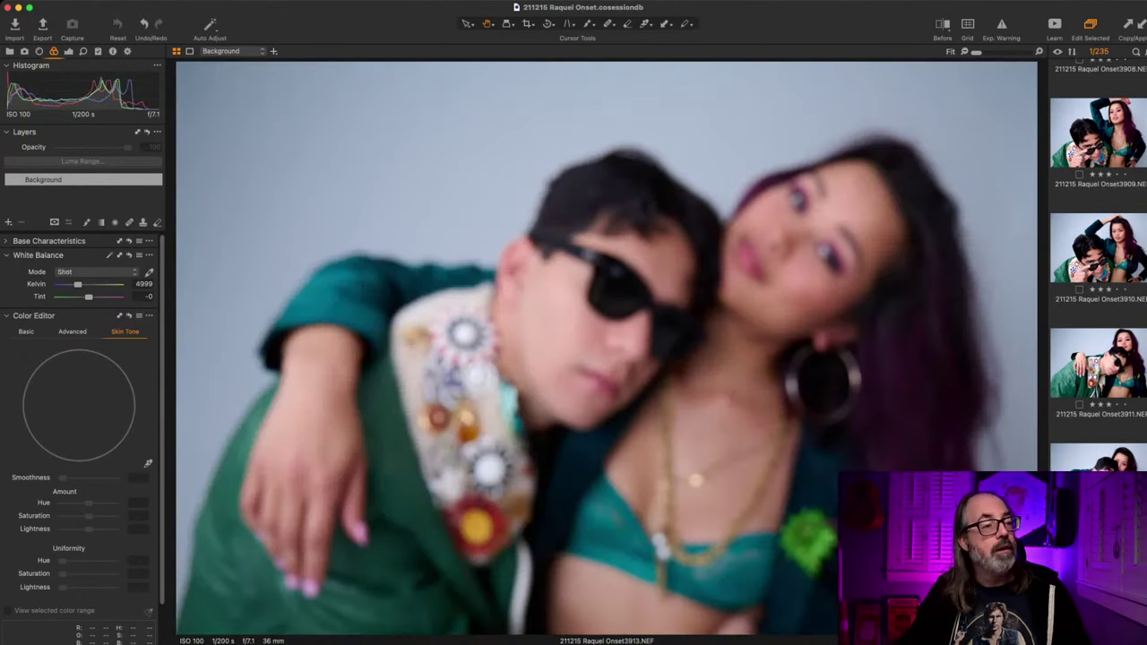
pyautogui.press('Down')
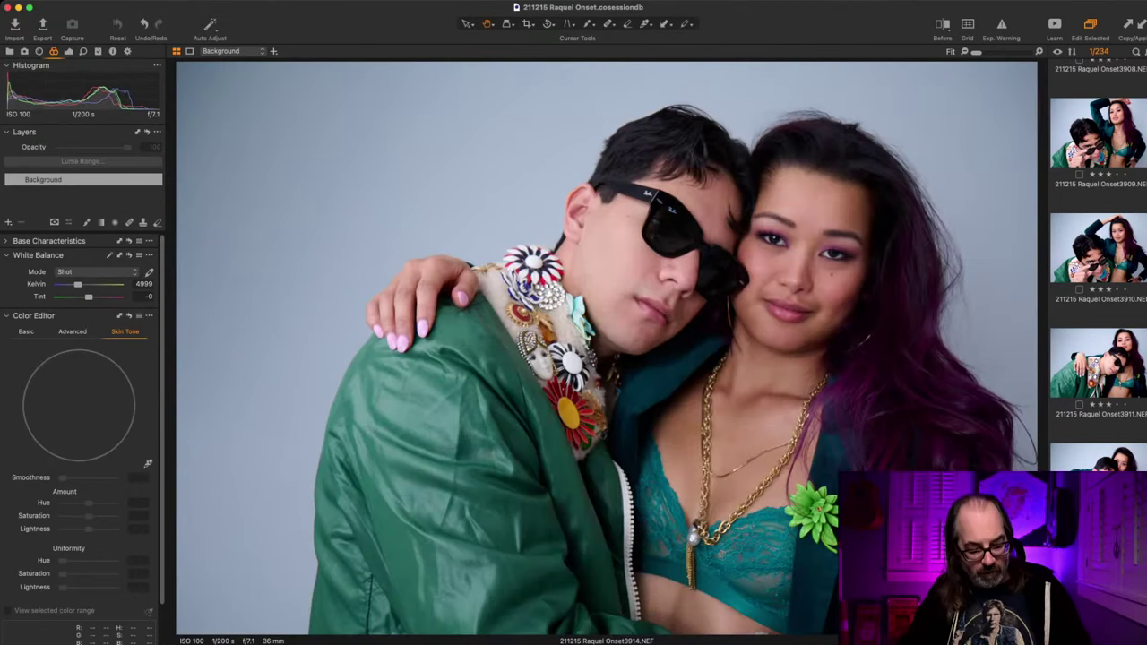
pyautogui.press('super+shift+v')
pyautogui.press('Down')
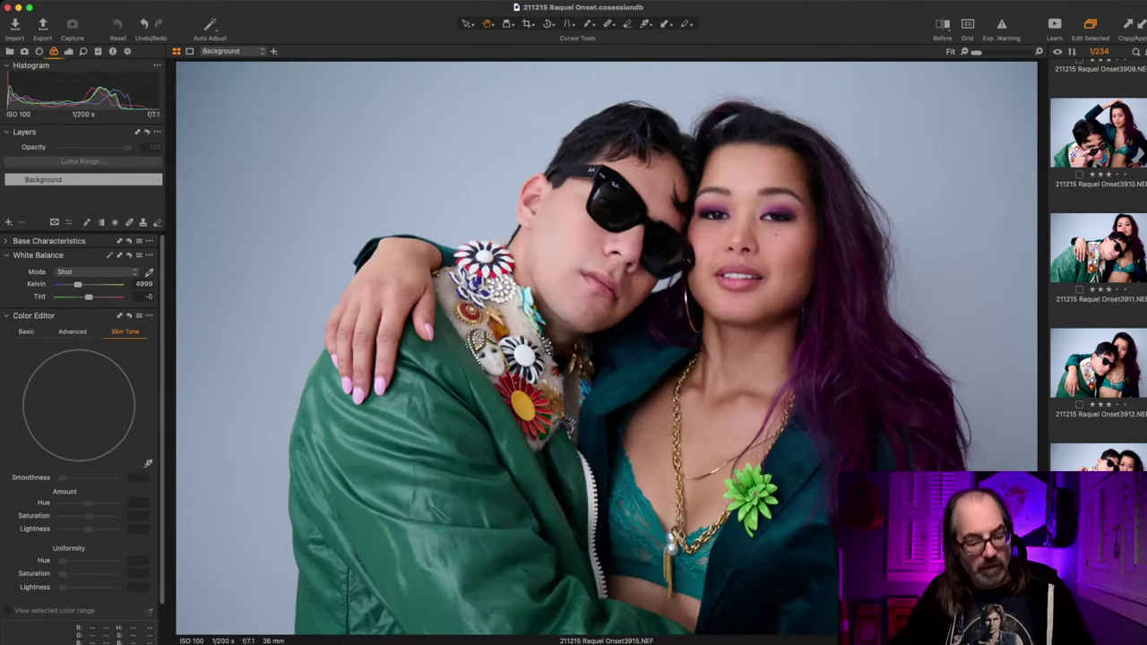
pyautogui.press('super+shift+v')
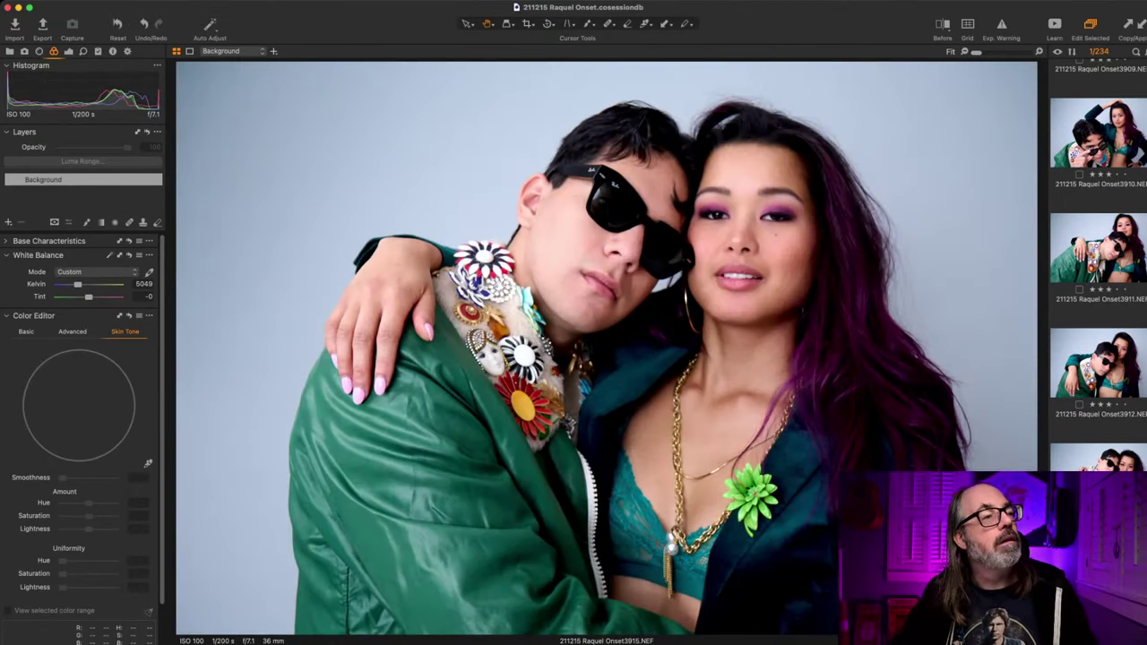
# Step: Compare the adjusted image 3915 with image 3916
pyautogui.press('Down')
pyautogui.press('Up')
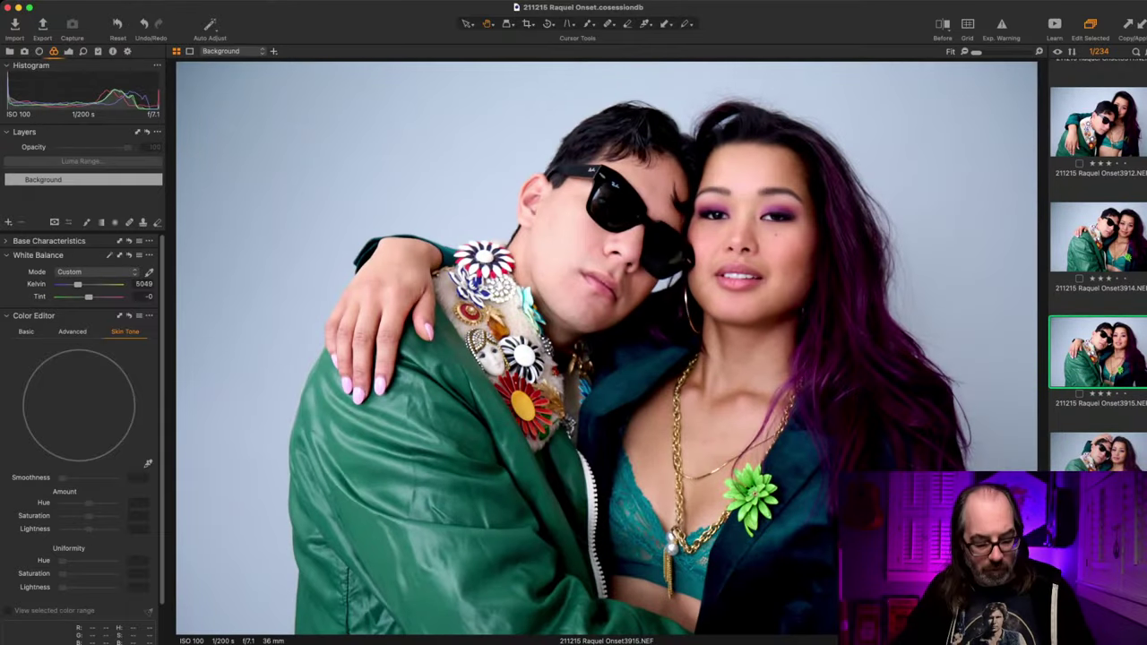
pyautogui.press('Down')
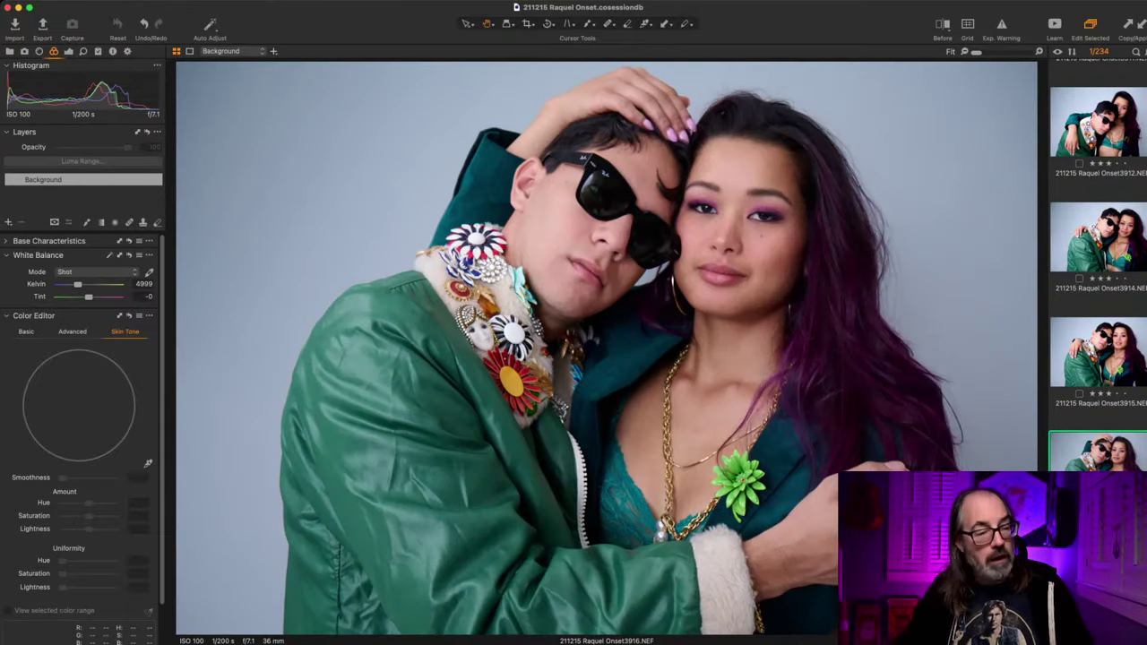
# Step: Apply the copied Levels and white balance to images 3916 and 3917
pyautogui.press('super+shift+v')
pyautogui.press('Down')
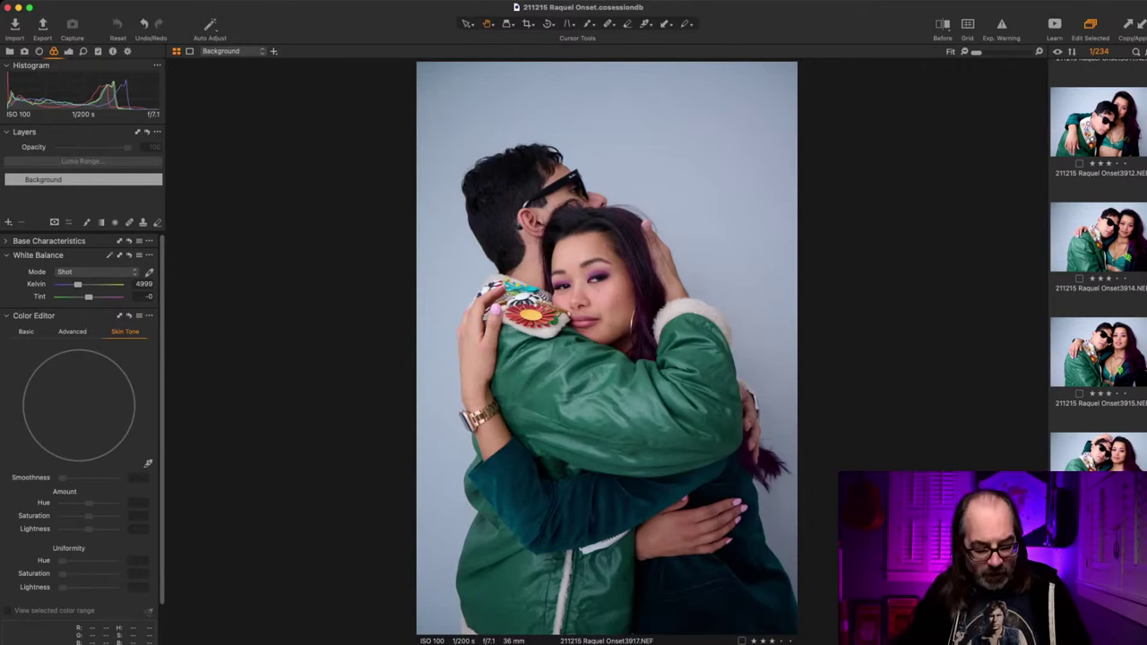
pyautogui.press('super+shift+v')
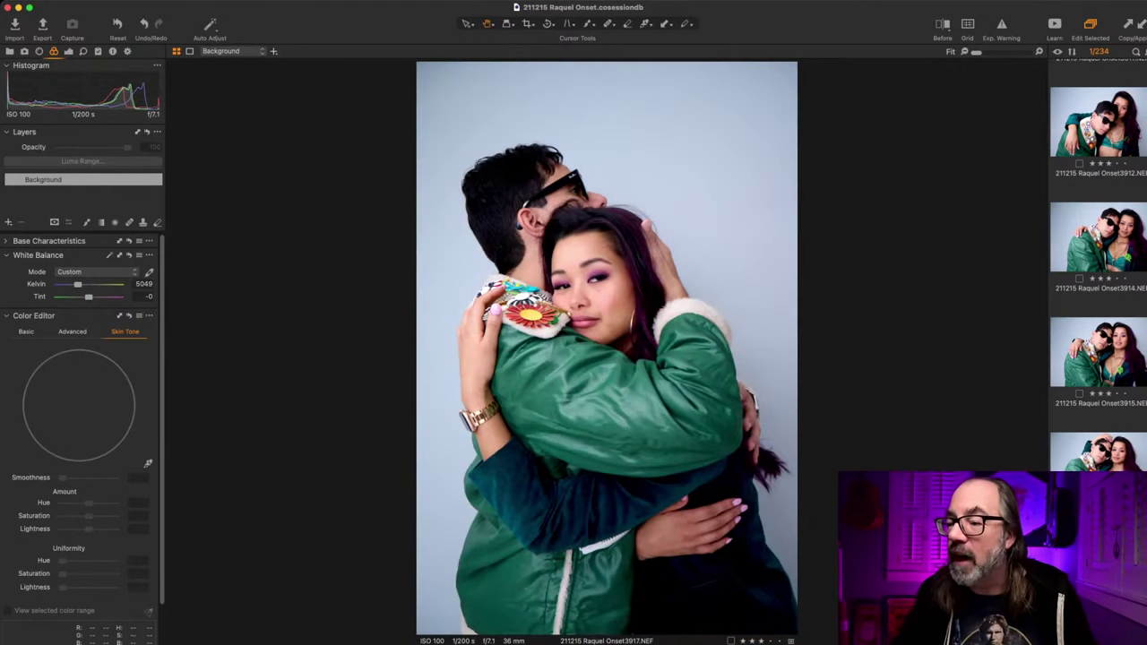
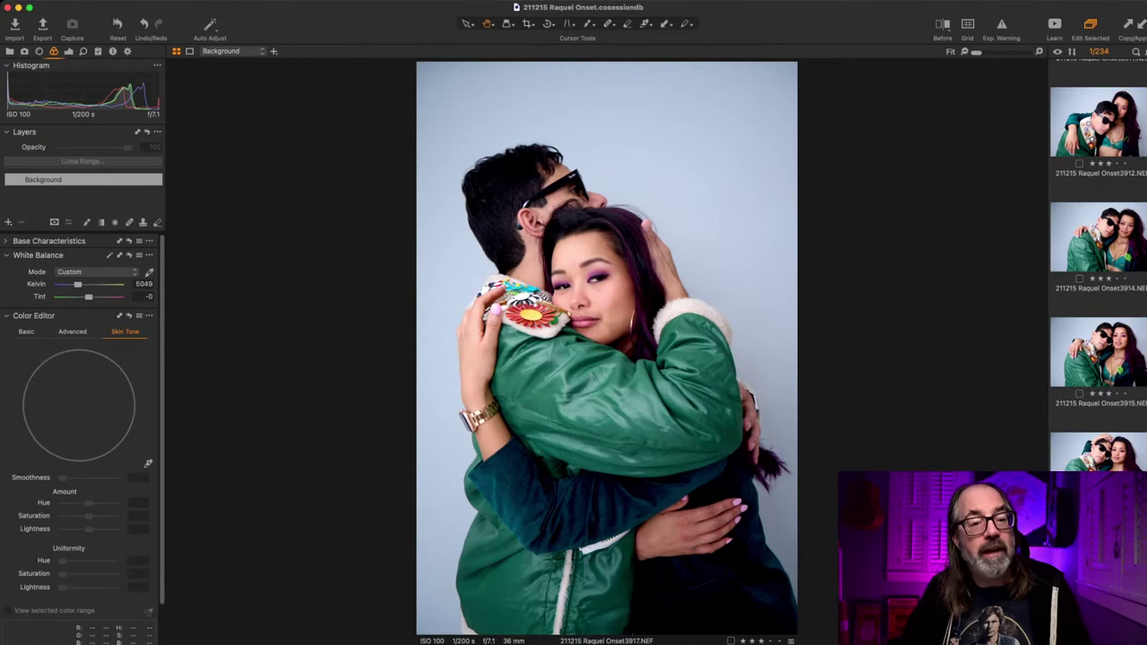
# Step: Apply the copied Levels and white balance to the whole run of images from 3917 onward, then clear the selection
pyautogui.scroll(-6, 1097, 264)
pyautogui.scroll(2, 1098, 264)
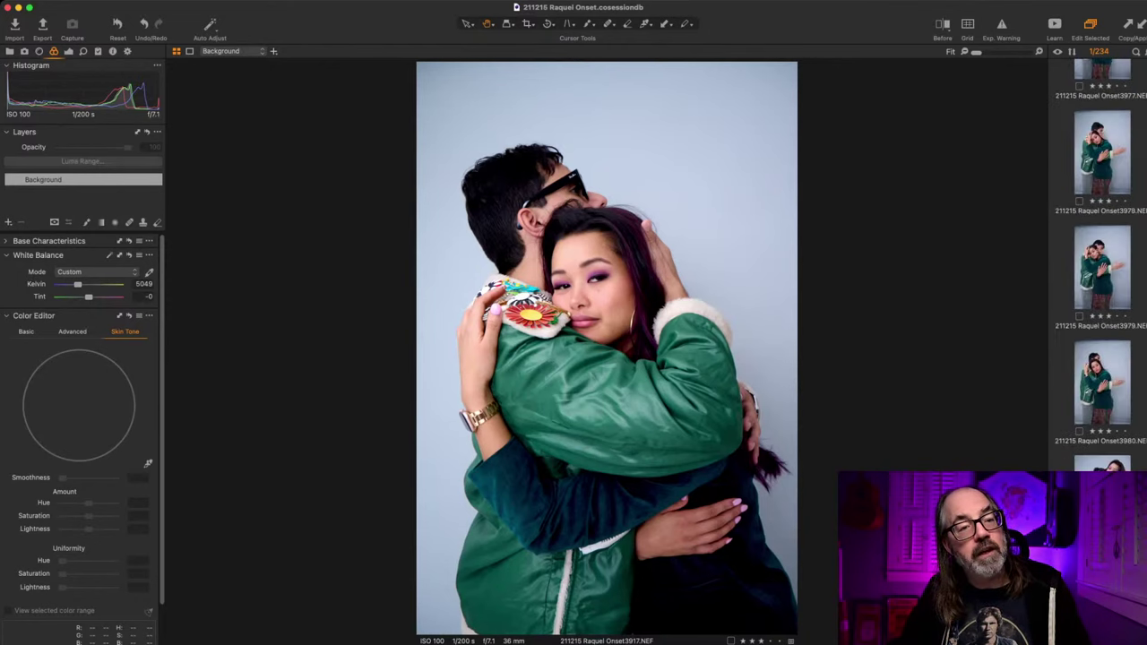
pyautogui.scroll(-1, 1098, 268)
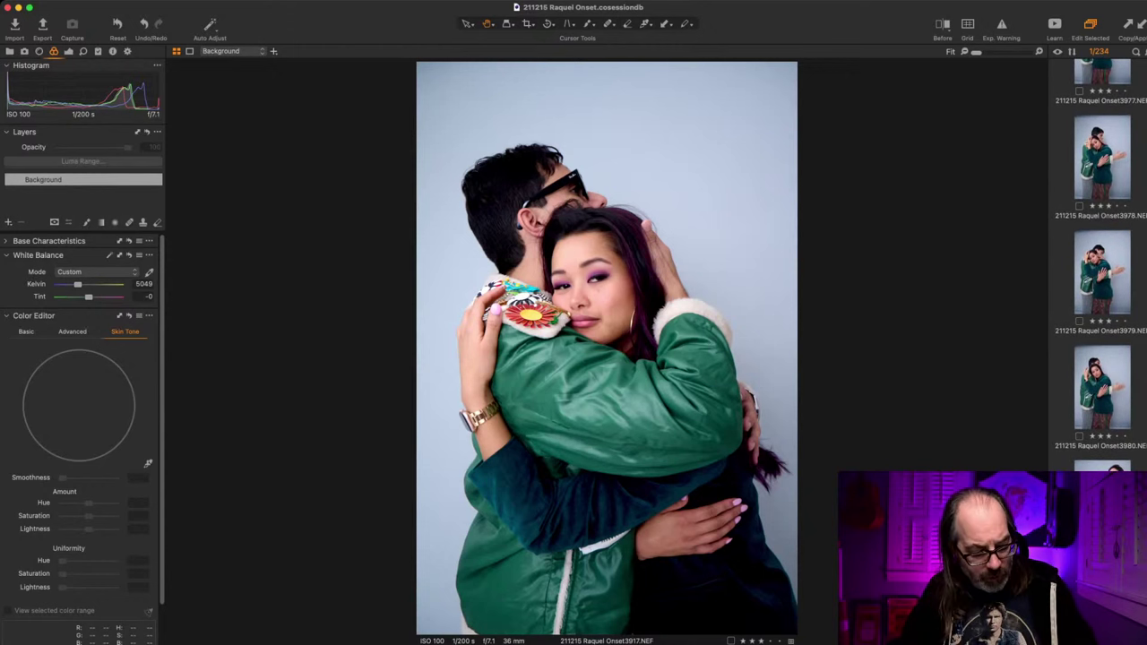
pyautogui.press('super+a')
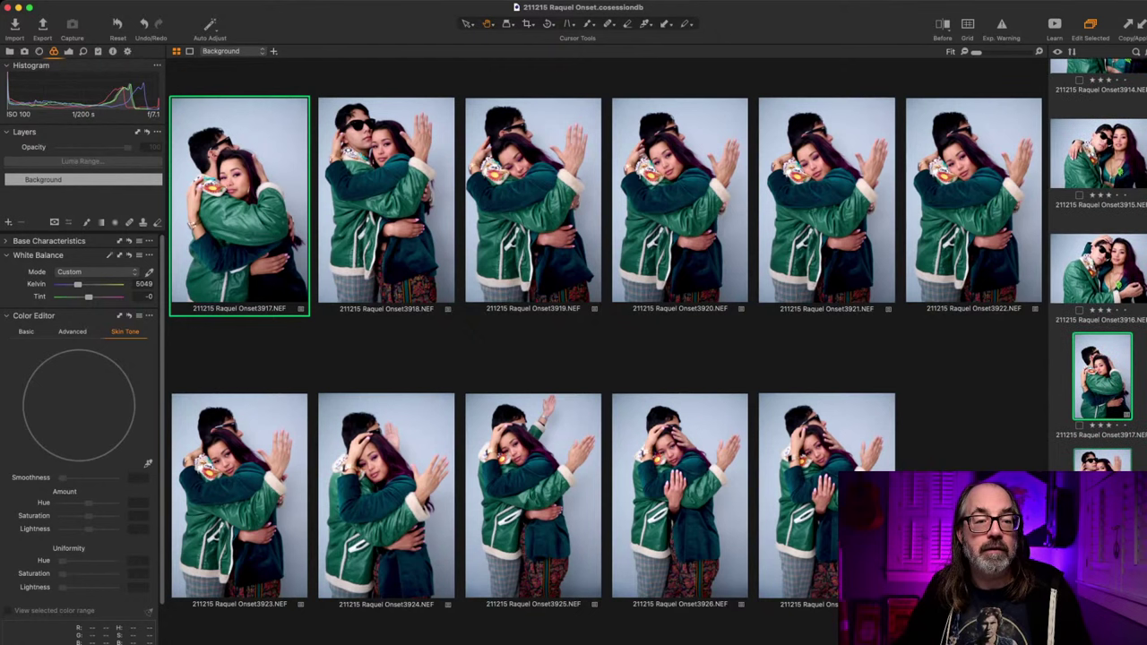
pyautogui.press('shift+super+a')
# Step: Review the adjusted images 3914 to 3920 for consistent brightness and colour
pyautogui.click(1101, 377)
pyautogui.click(1098, 269)
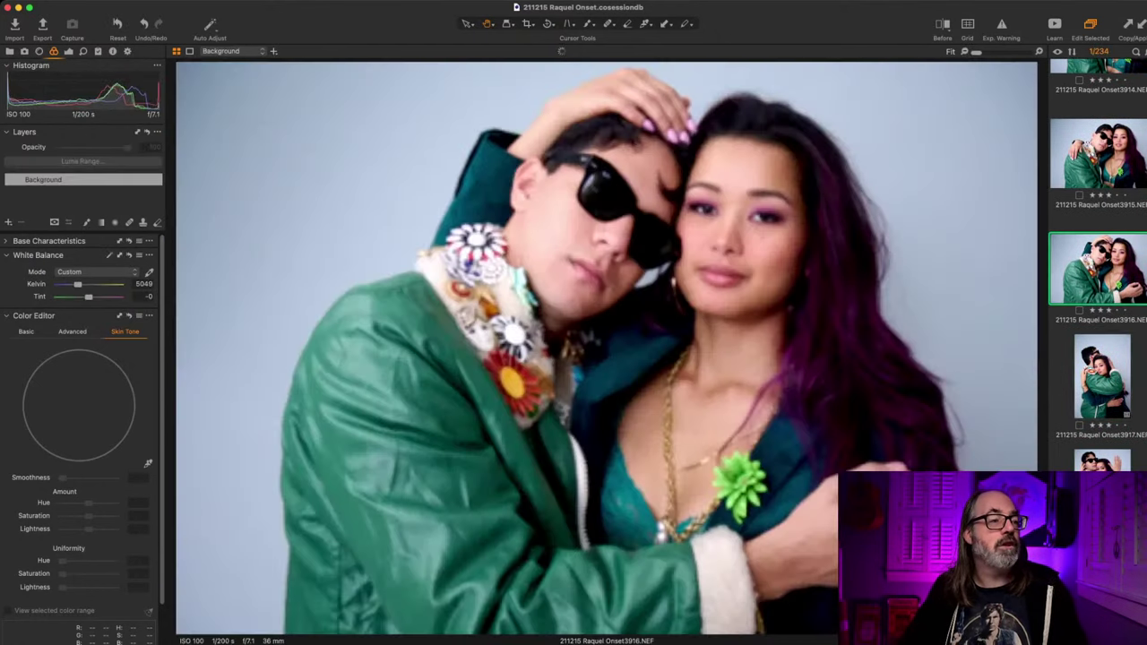
pyautogui.press('Left')
pyautogui.press('Left')
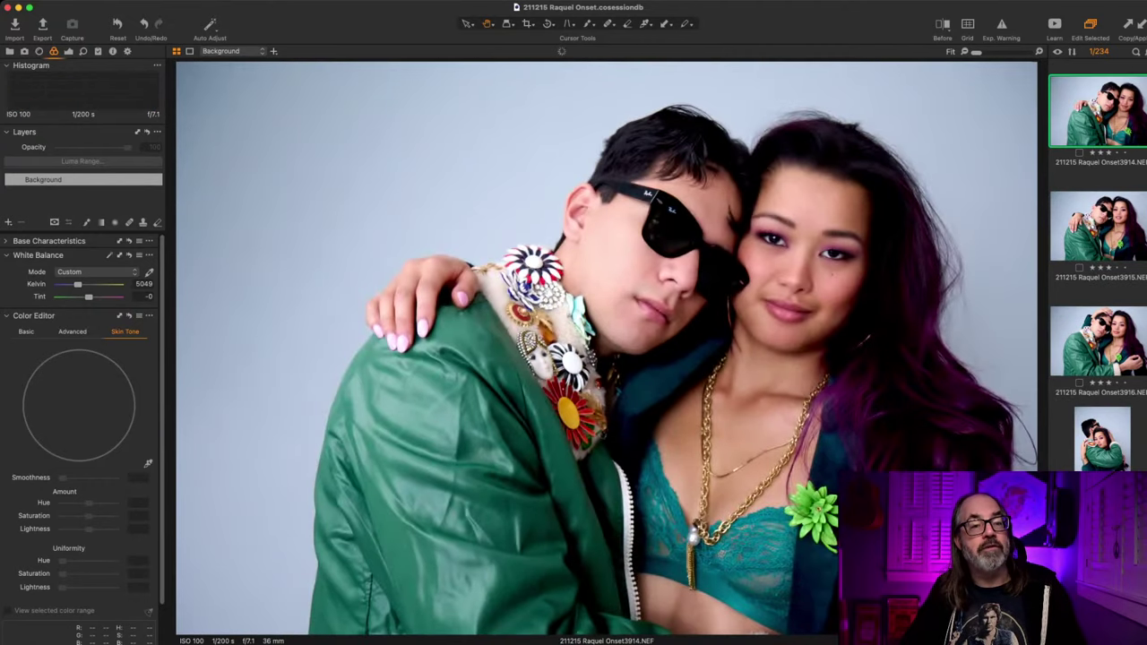
pyautogui.press('Right')
pyautogui.press('Right')
pyautogui.press('Right')
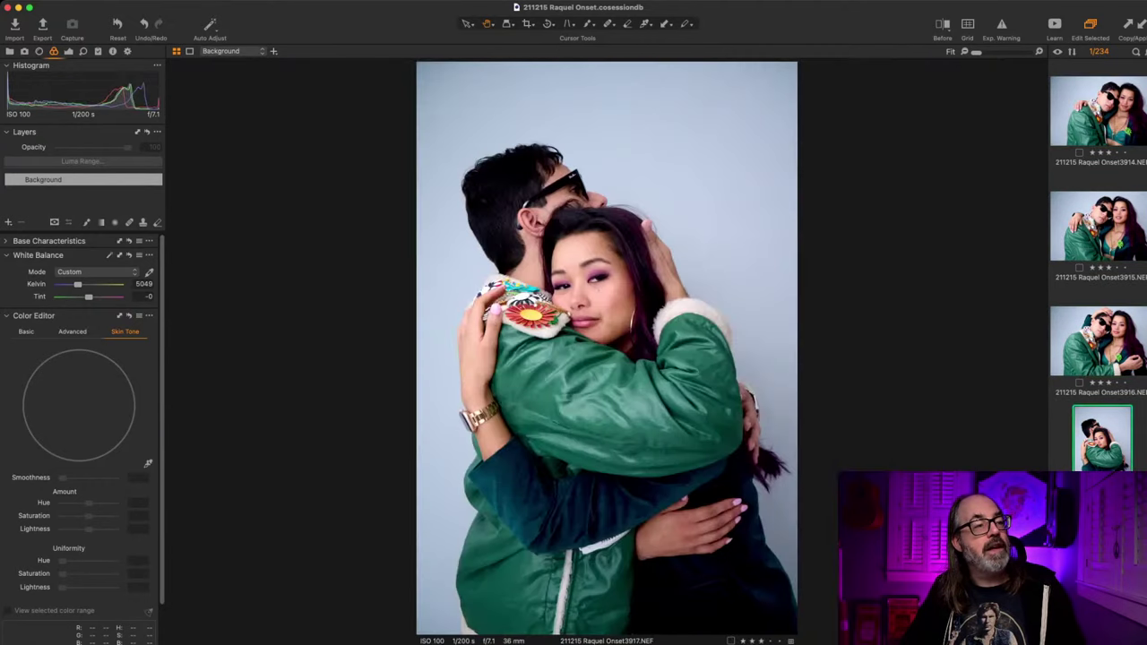
pyautogui.press('Right')
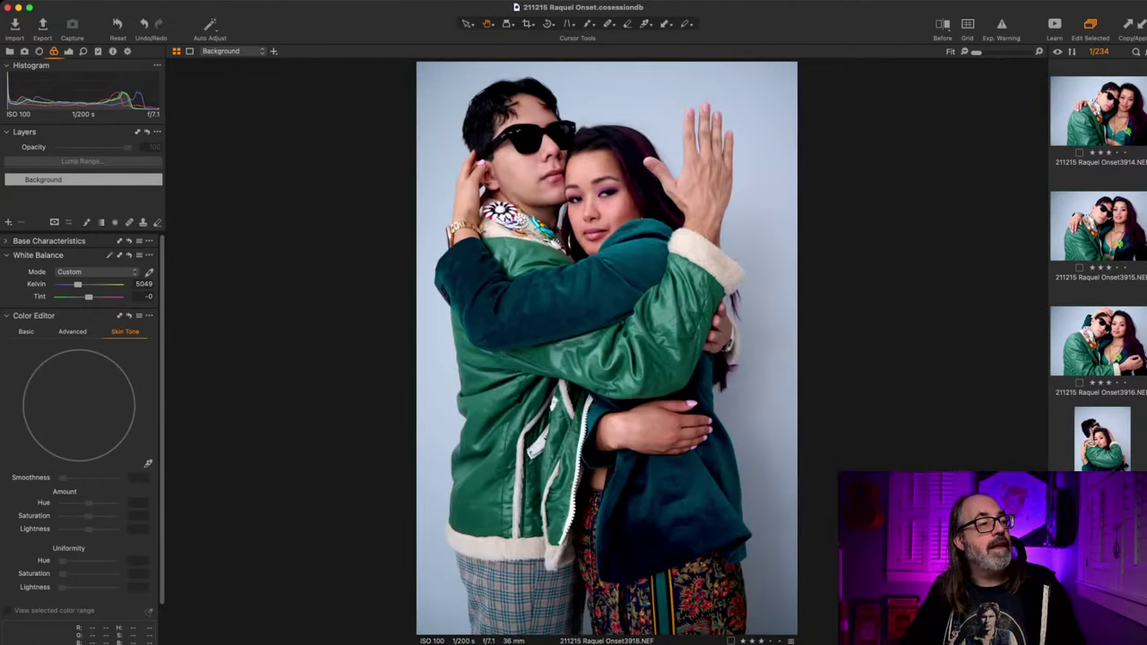
pyautogui.press('Right')
pyautogui.press('Right')
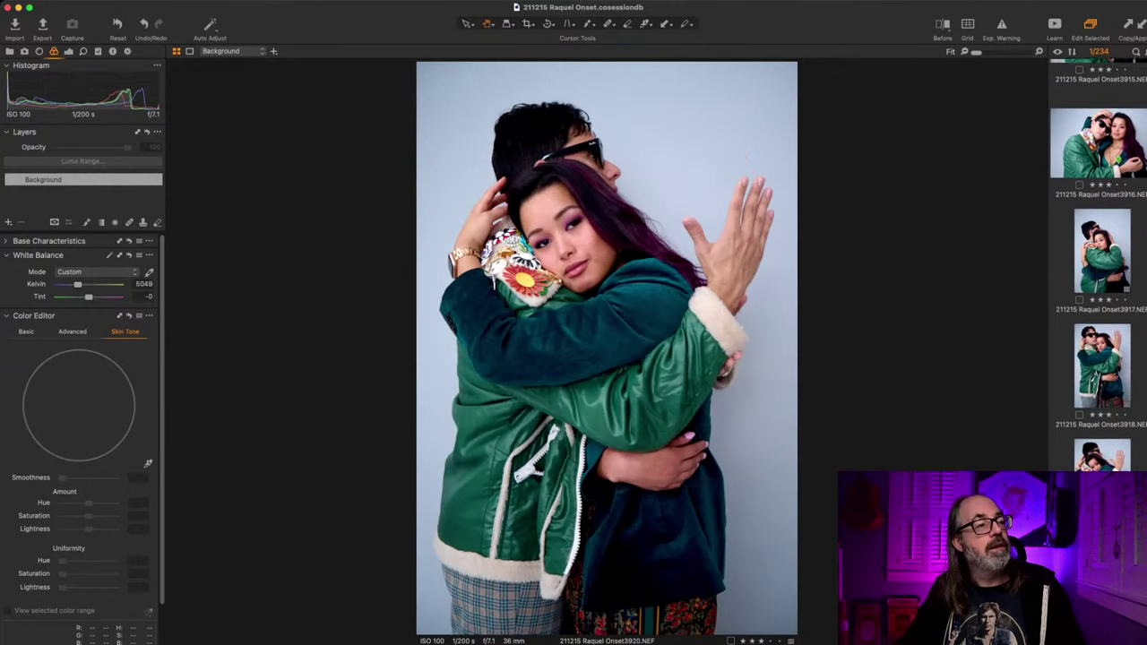
pyautogui.press('Left')
pyautogui.press('Left')
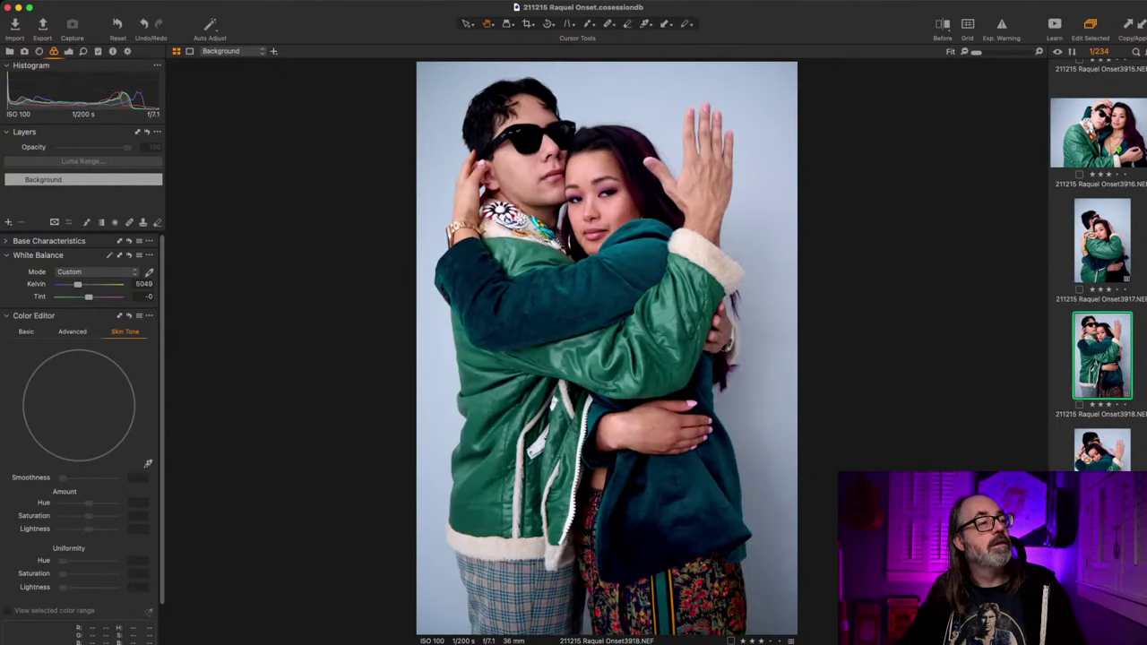
# Step: Demote image 3921 after checking it against images 3919 and 3920
pyautogui.press('Right')
pyautogui.press('Right')
pyautogui.press('Right')
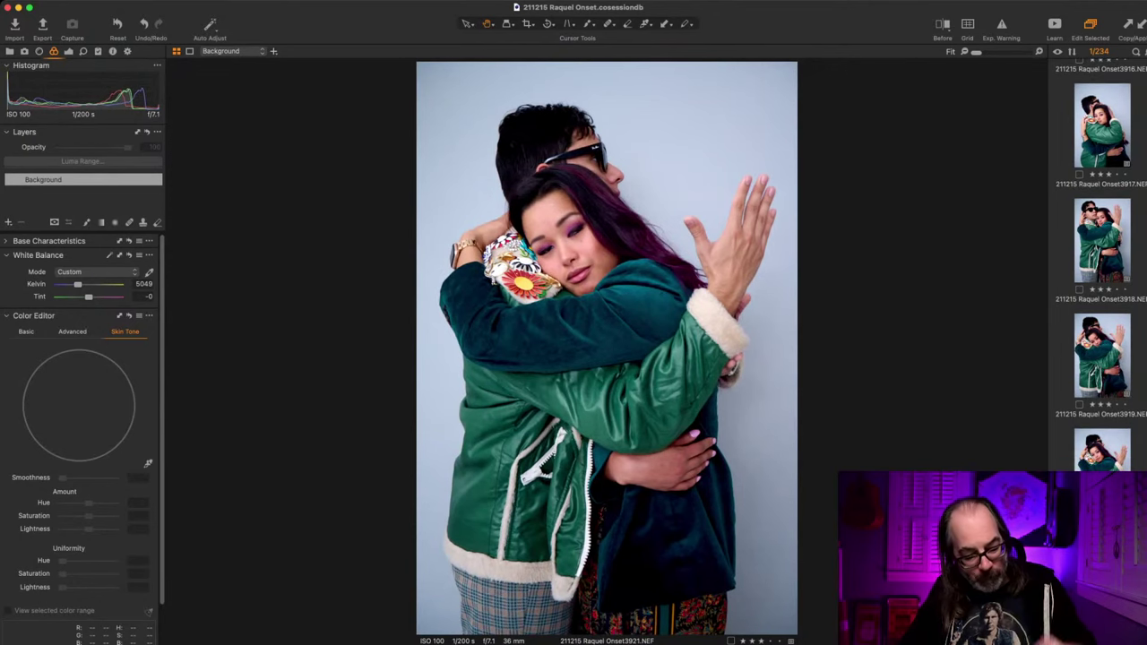
pyautogui.press('Left')
pyautogui.press('Left')
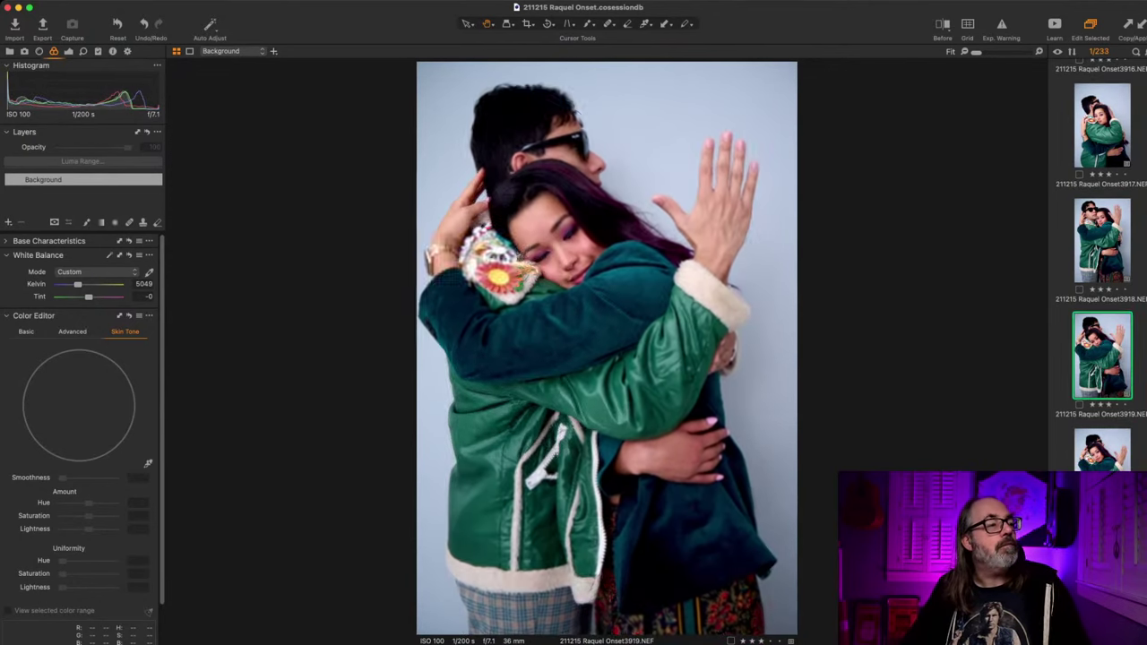
# Step: Review images 3920 to 3925 and demote images 3924 and 3925
pyautogui.press('Right')
pyautogui.press('Right')
pyautogui.press('Right')
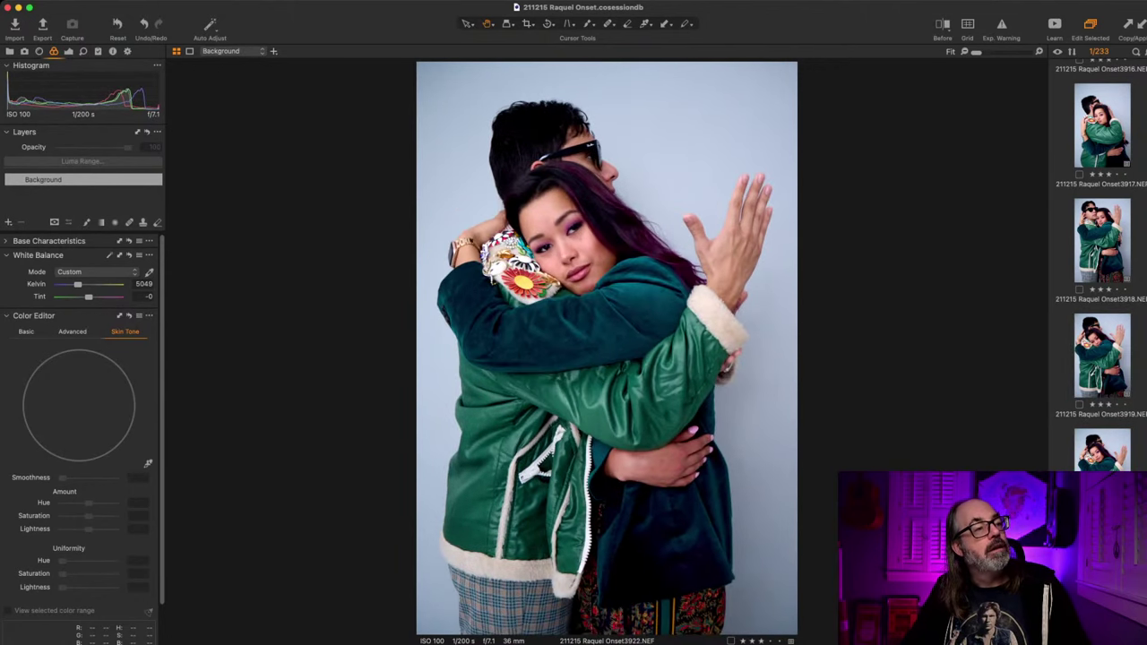
pyautogui.press('Right')
pyautogui.press('Right')
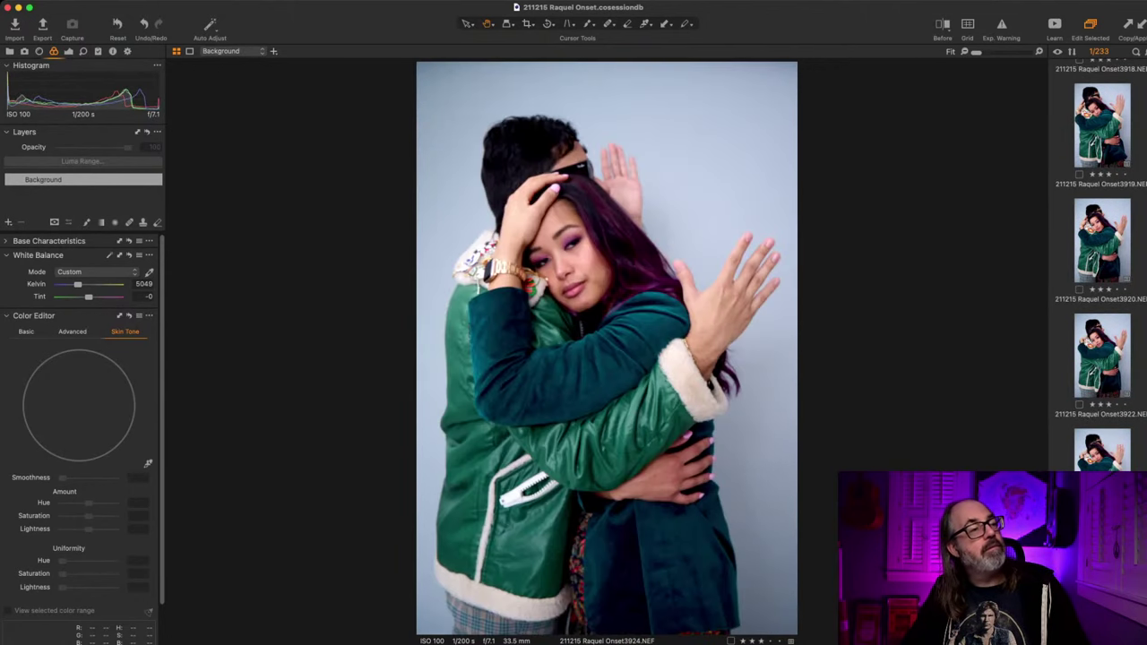
pyautogui.press('Right')
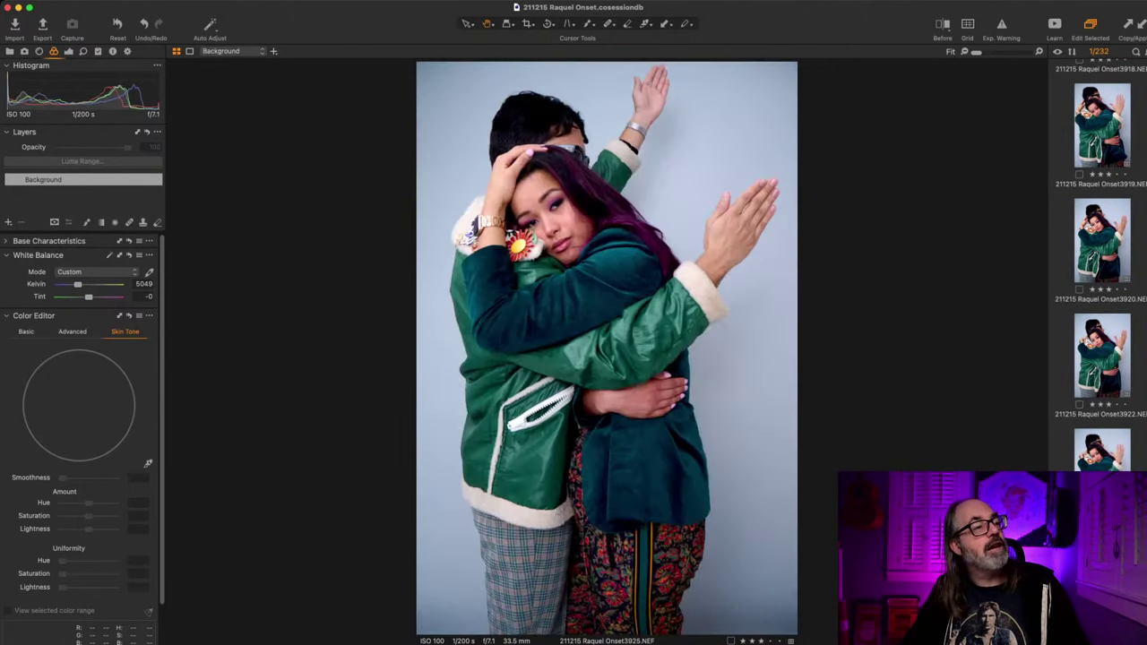
pyautogui.press('Right')
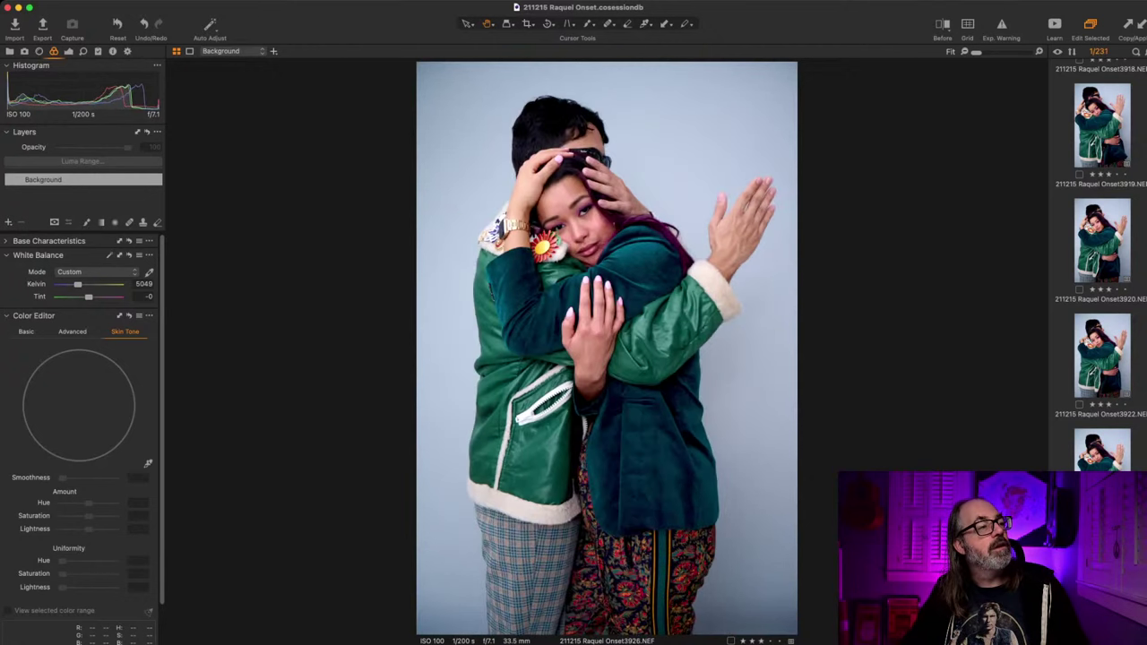
# Step: Compare images 3926 to 3929 and rate the weaker image 3930 two stars
pyautogui.press('Right')
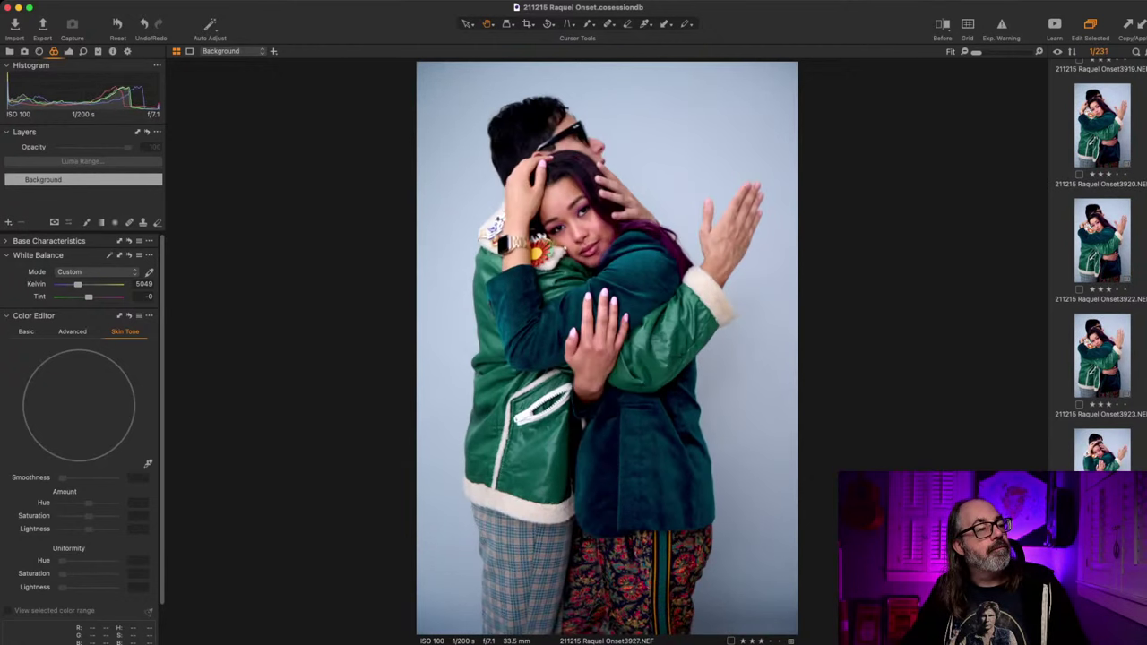
pyautogui.press('Right')
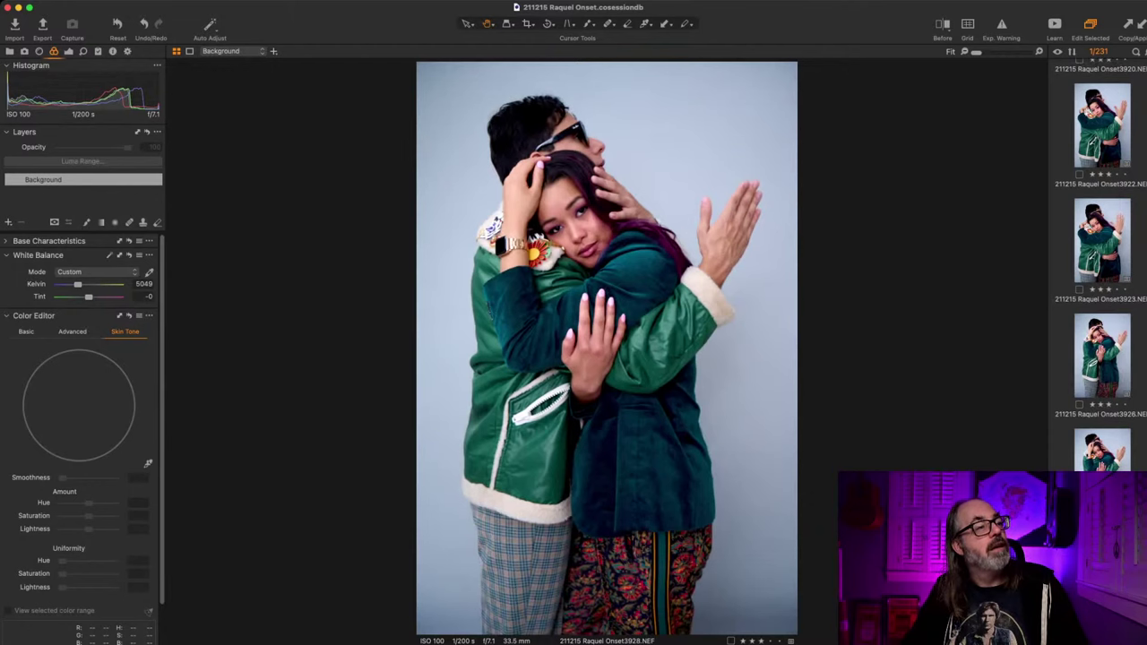
pyautogui.press('Left')
pyautogui.press('Left')
pyautogui.press('Right')
pyautogui.press('Right')
pyautogui.press('Right')
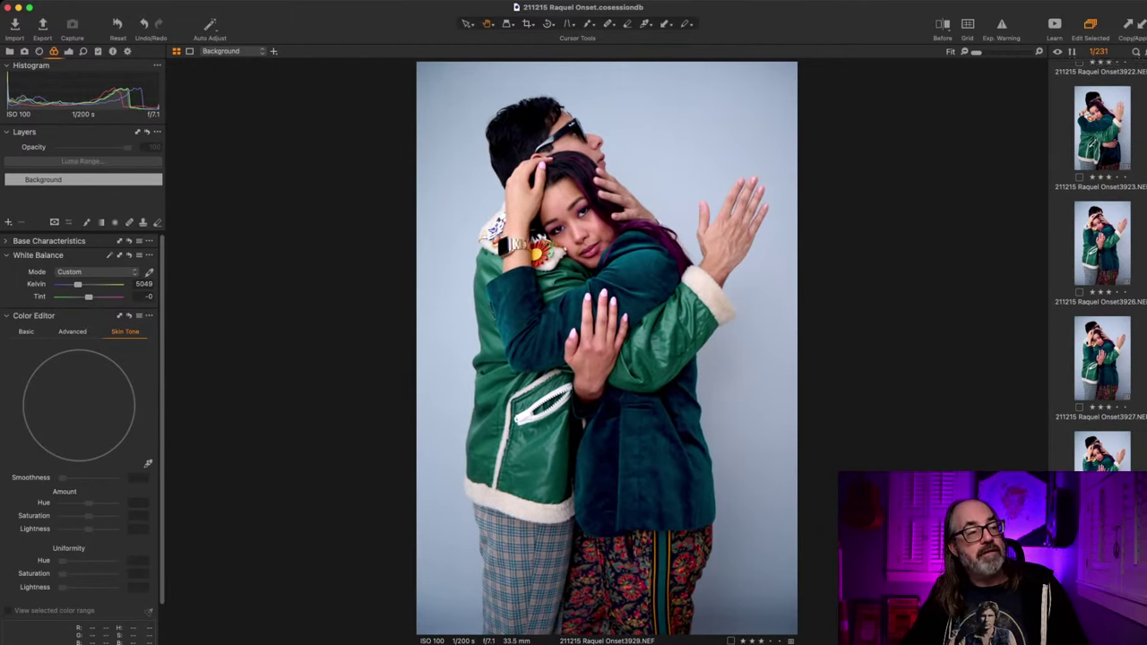
pyautogui.press('Right')
pyautogui.press('2')
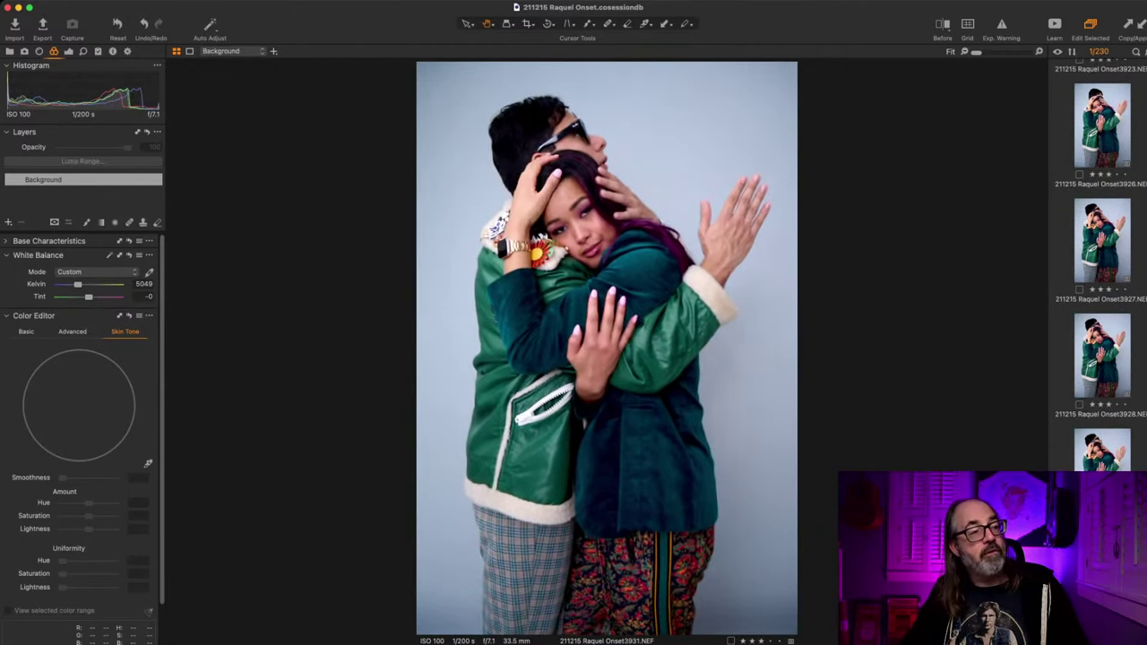
# Step: Compare the brightness of images 3932, 3933 and 3934
pyautogui.press('Right')
pyautogui.press('Right')
pyautogui.press('Right')
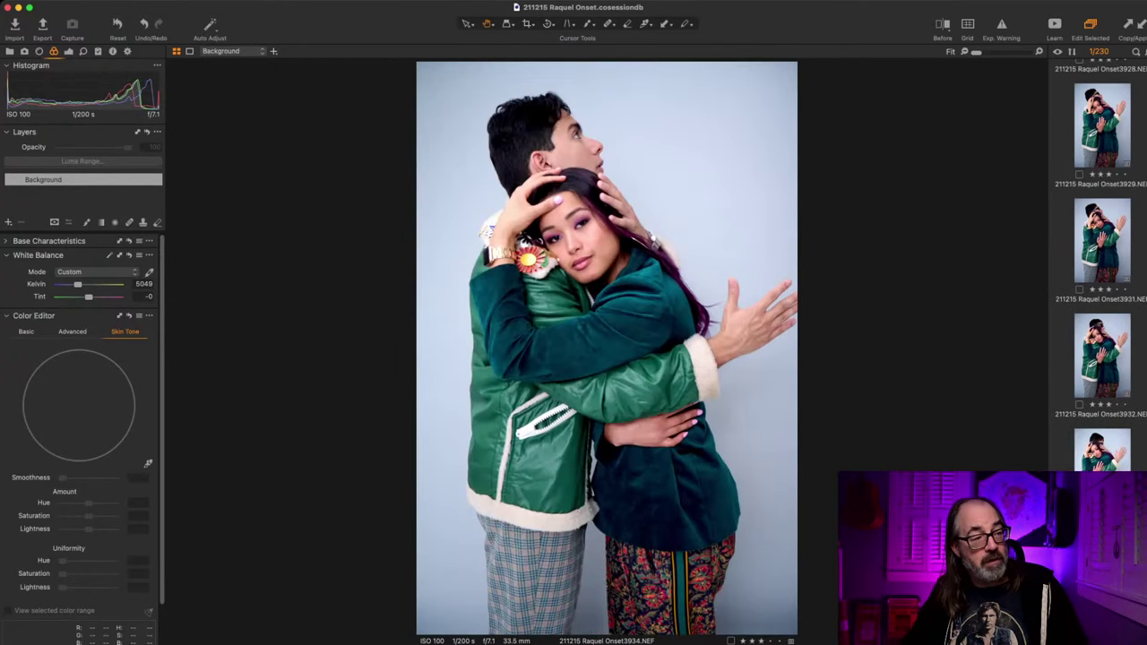
pyautogui.press('Left')
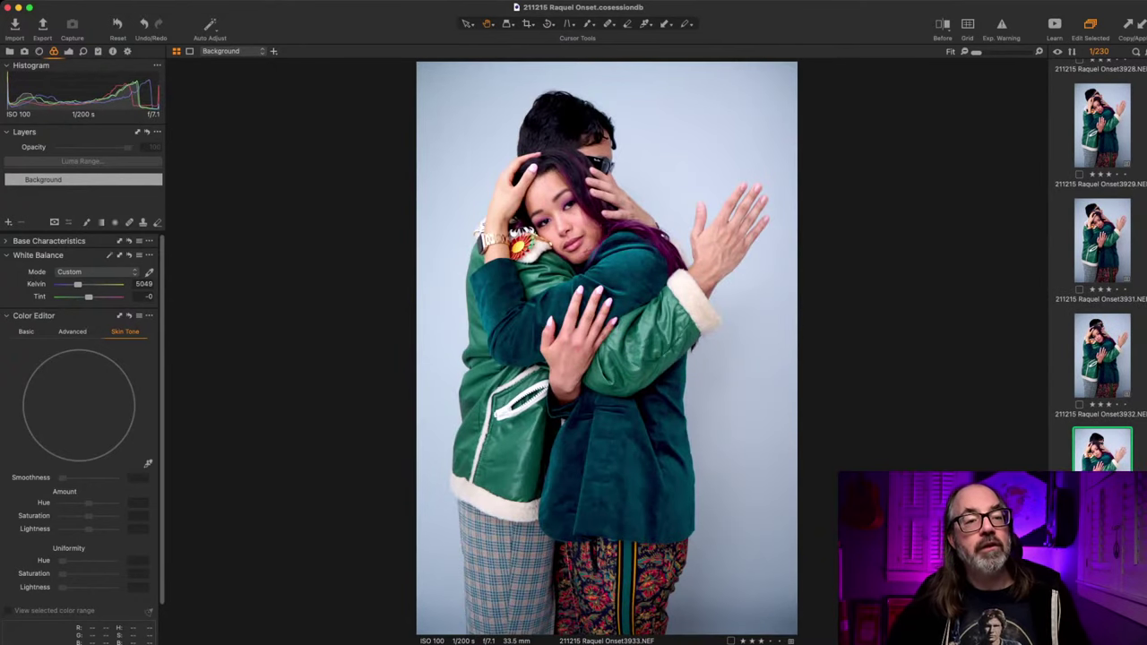
pyautogui.press('Right')
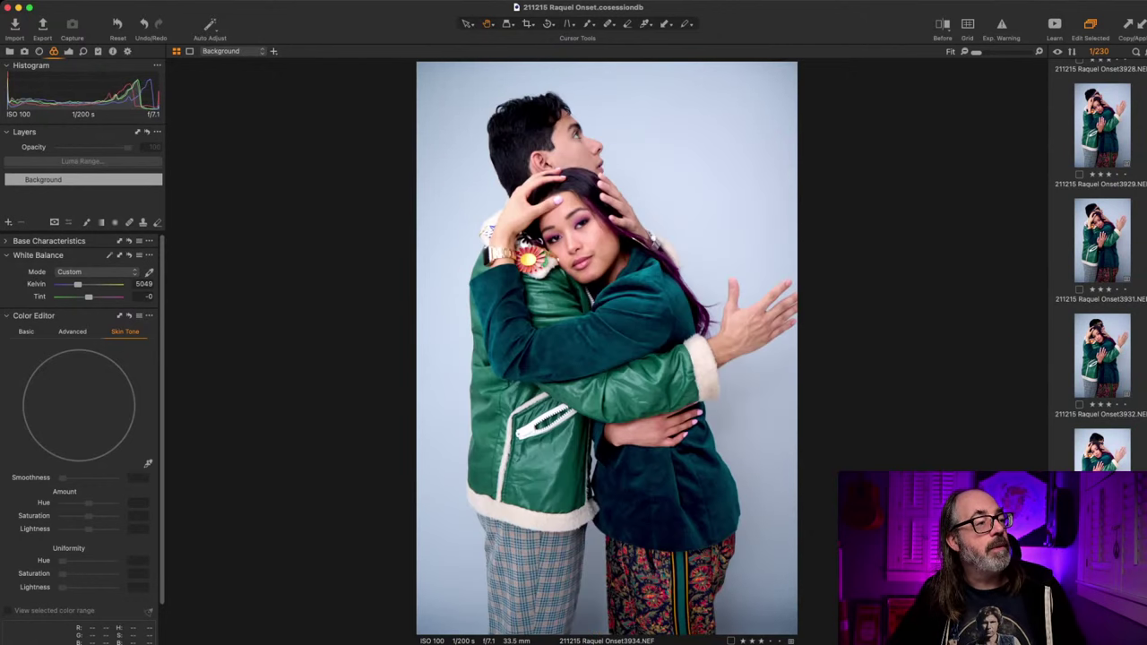
pyautogui.press('Left')
pyautogui.press('Left')
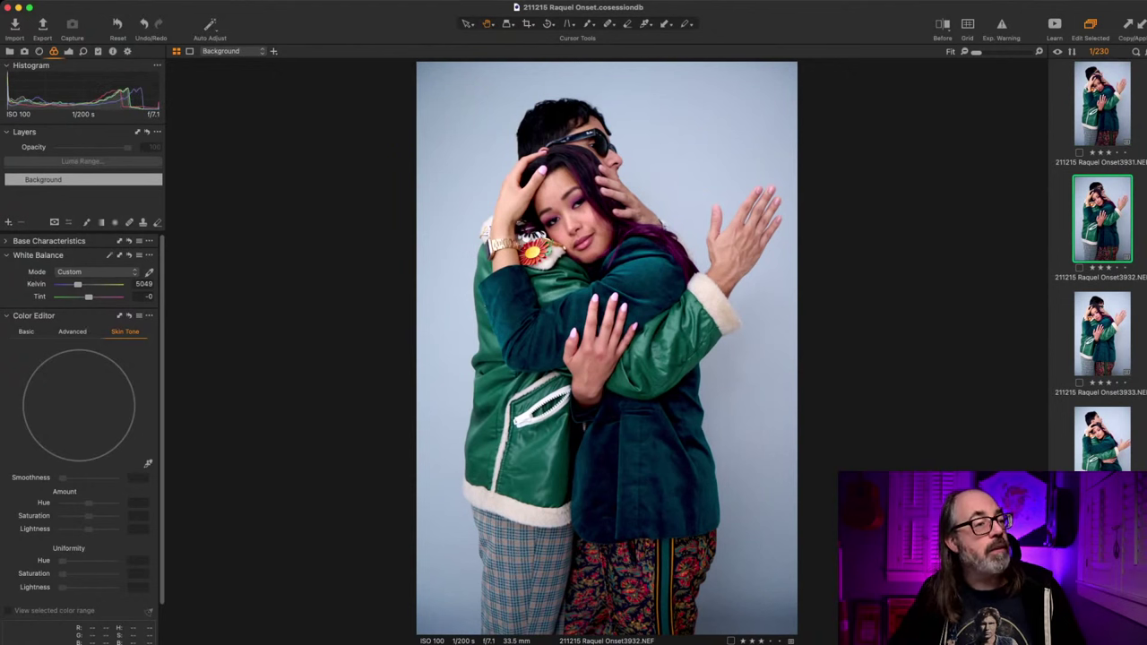
pyautogui.press('Right')
pyautogui.press('Left')
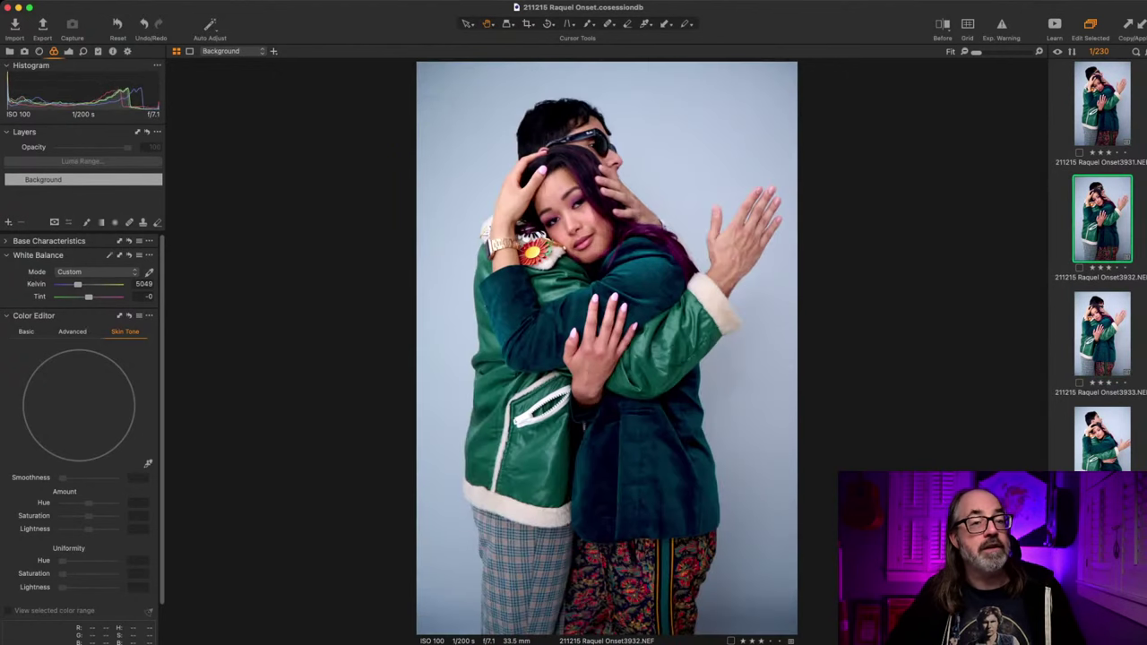
pyautogui.press('Right')
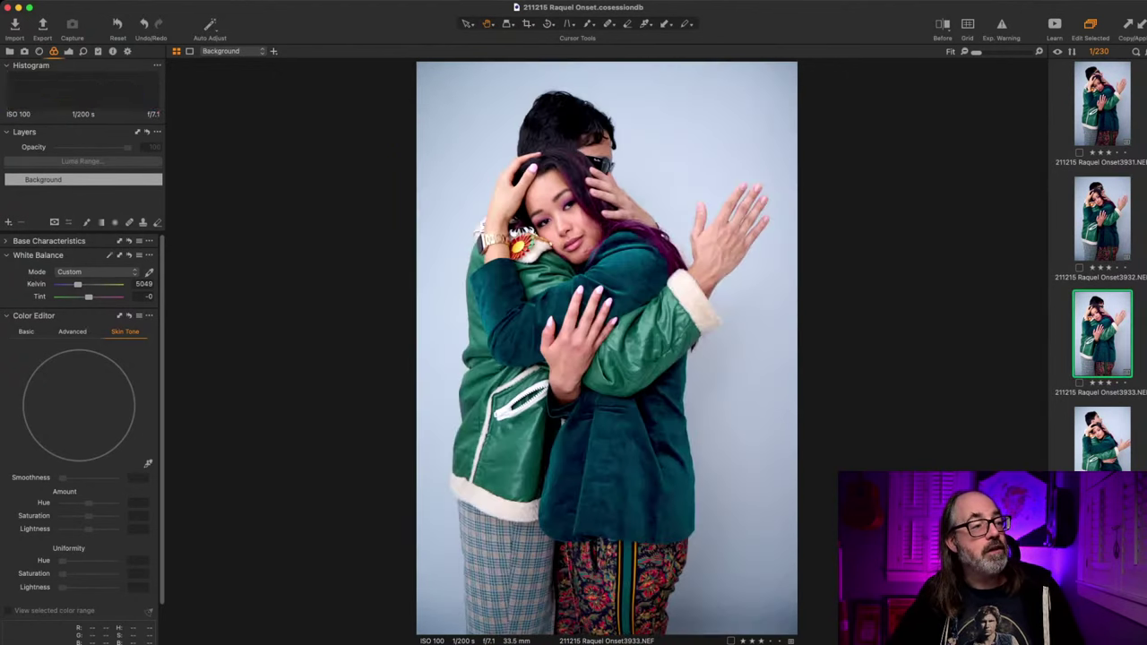
pyautogui.press('Left')
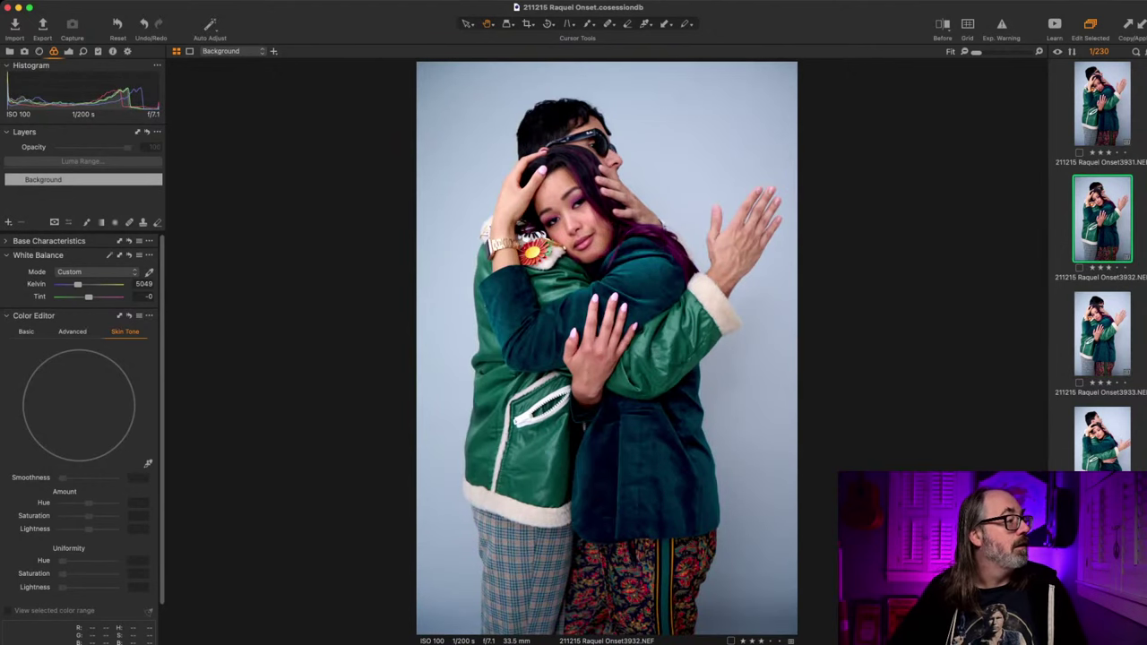
# Step: Adjust the RGB Levels of image 3932 to shadow 15, midtone 0.20 and highlight 211
pyautogui.hotkey('ctrl', 'Tab')
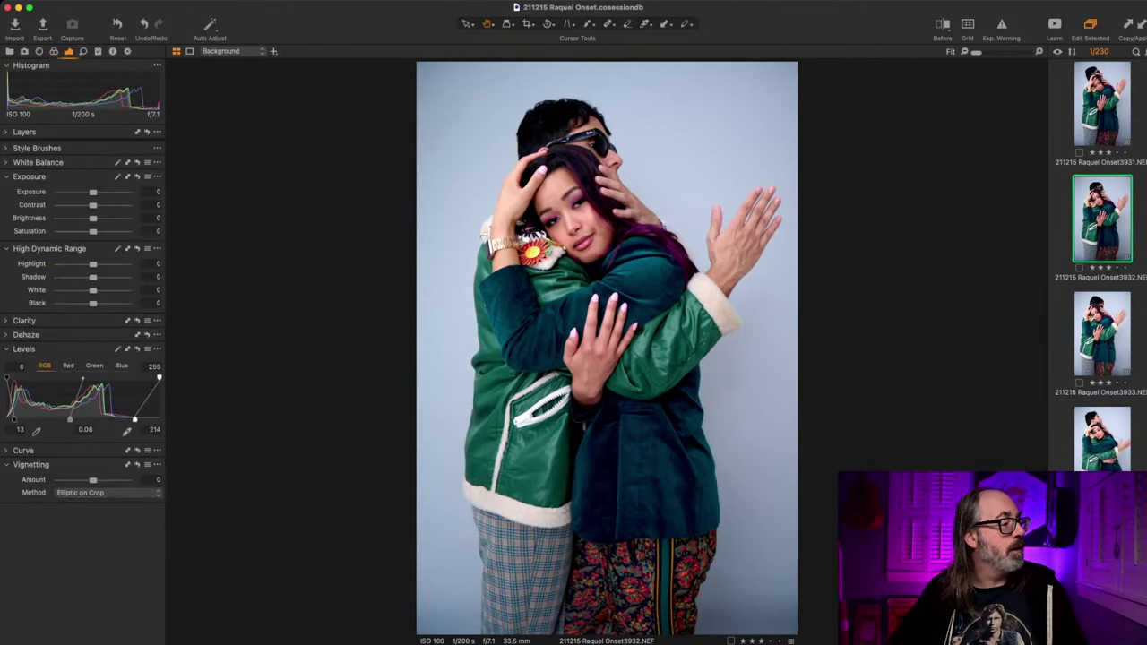
pyautogui.moveTo(134, 420); pyautogui.dragTo(62, 419)
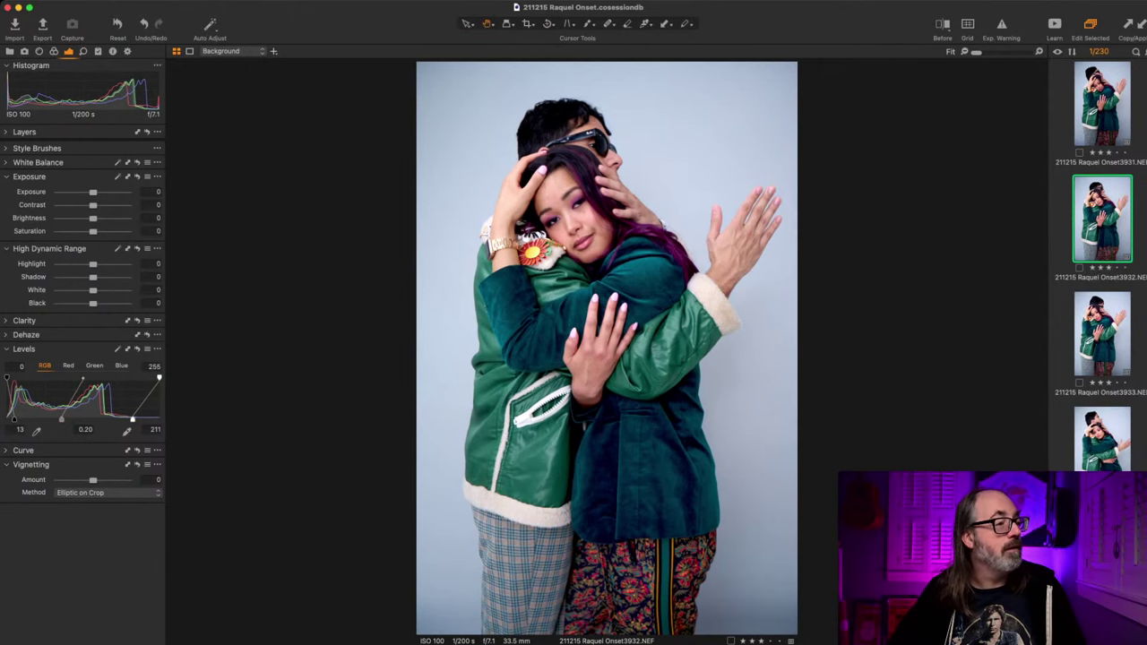
pyautogui.moveTo(14, 420); pyautogui.dragTo(16, 419)
pyautogui.scroll(1, 1100, 265)
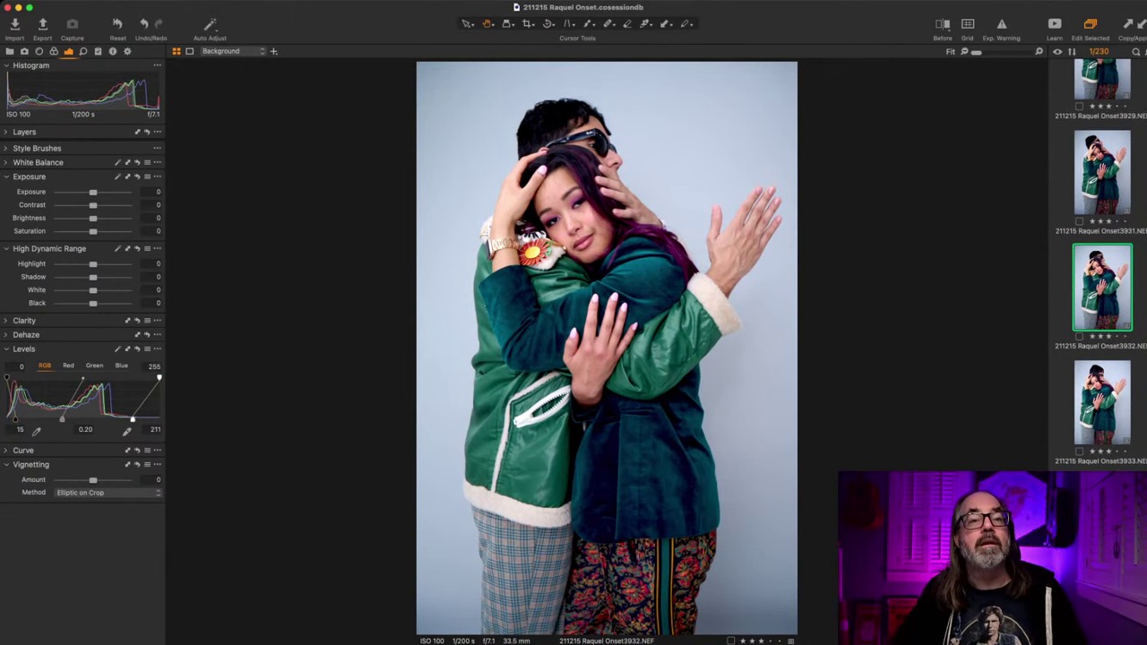
# Step: Compare the corrected image 3932 with images 3931 and 3929, and look back over the thumbnails to image 3916
pyautogui.press('Up')
pyautogui.press('Up')
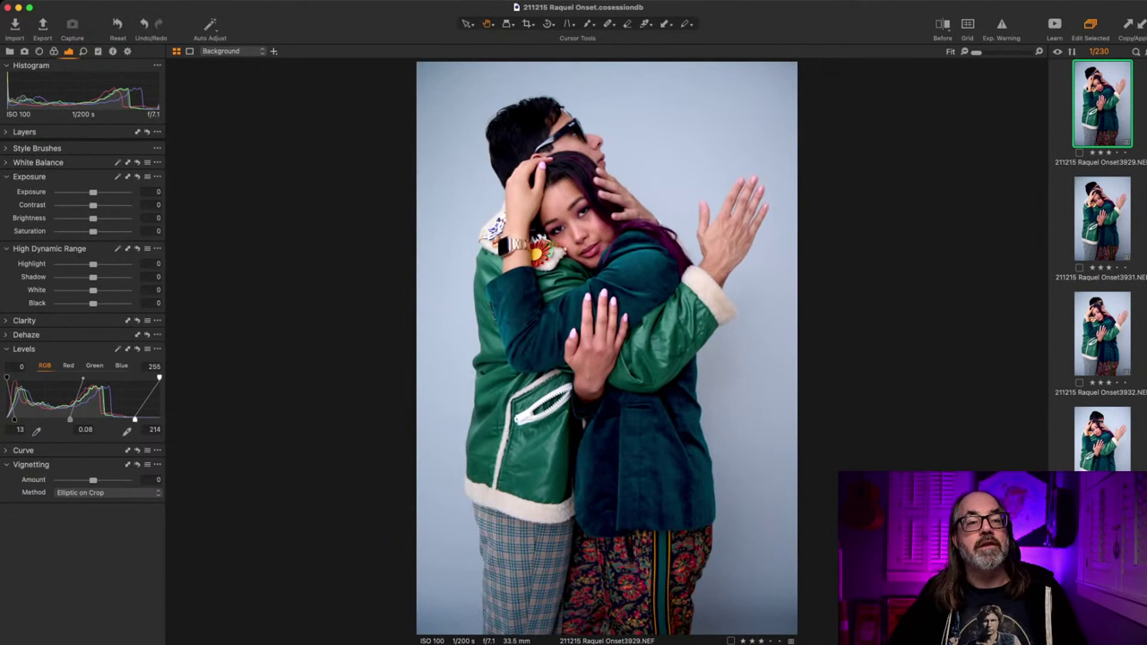
pyautogui.press('Down')
pyautogui.press('Down')
pyautogui.scroll(5, 1100, 264)
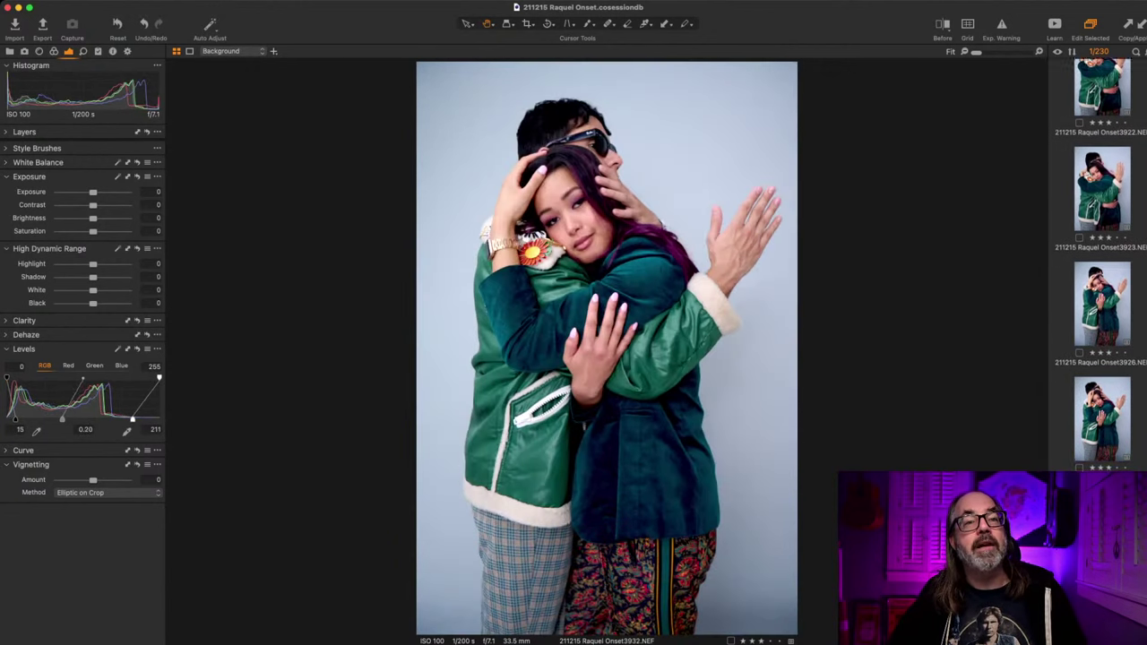
pyautogui.scroll(5, 1100, 264)
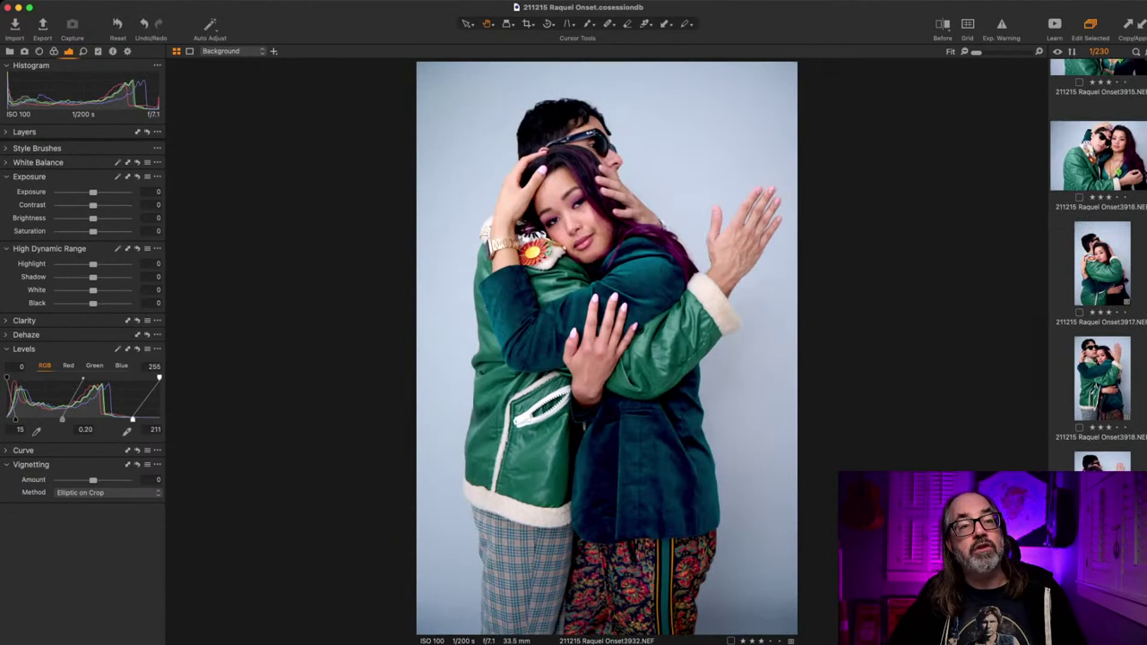
# Step: Select images 3918 through 3932 and carry image 3932's Levels (shadow 15, midtone 0.20, highlight 211) across them, then clear the selection
pyautogui.scroll(-2, 1101, 264)
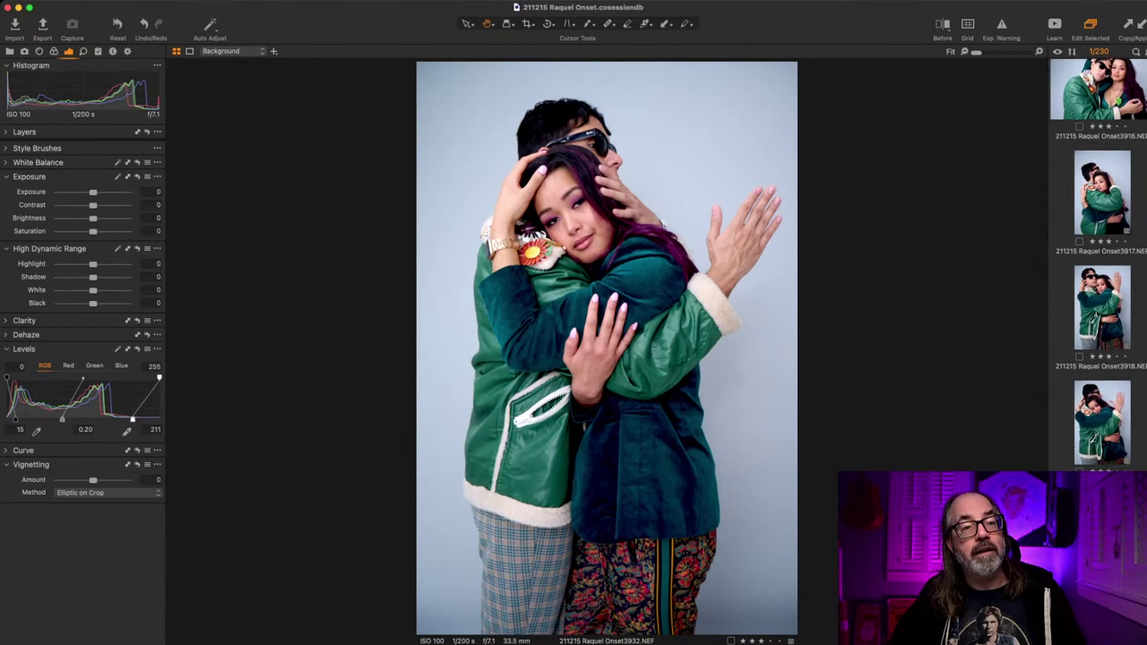
pyautogui.keyDown('shift'); pyautogui.click(1101, 306); pyautogui.keyUp('shift')
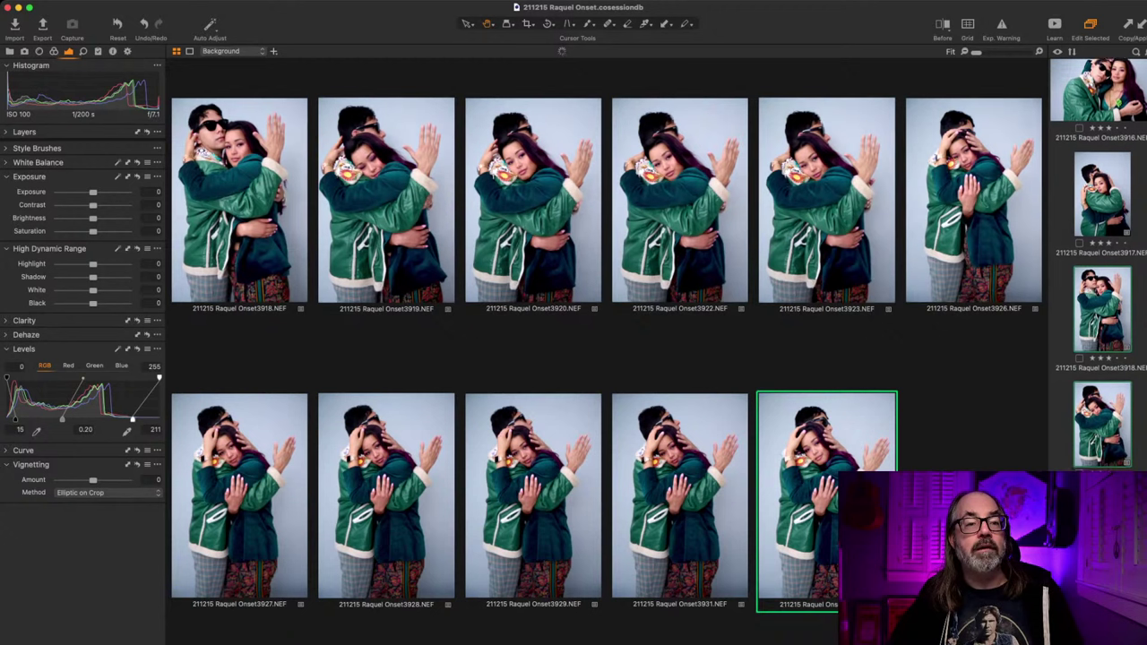
pyautogui.scroll(-14, 1099, 264)
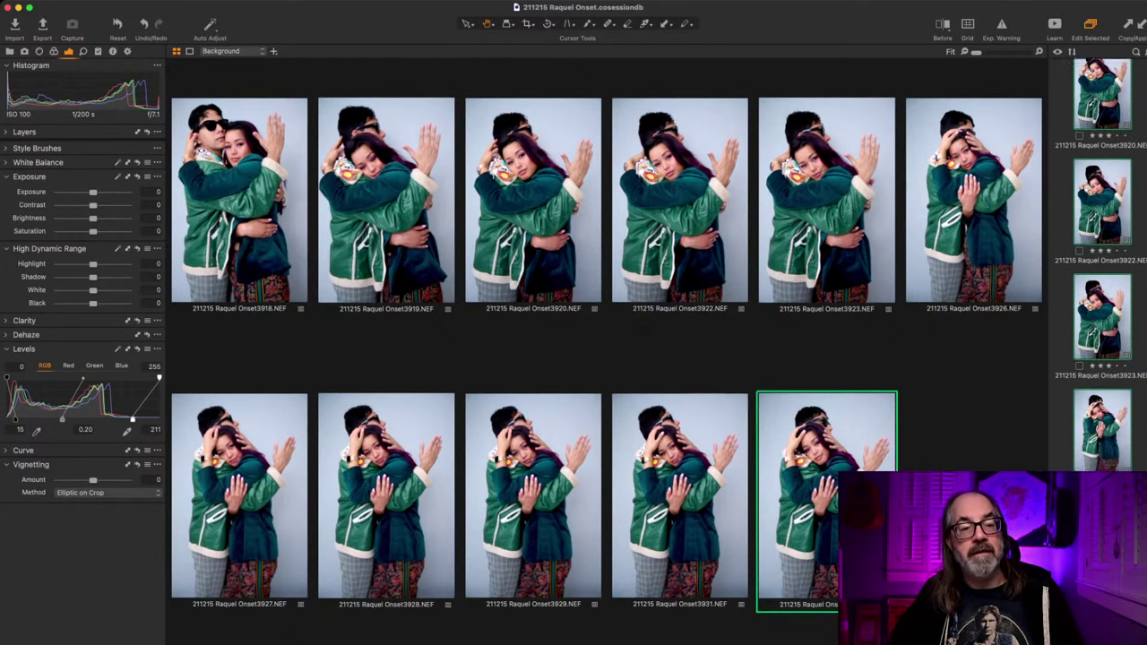
pyautogui.scroll(-8, 1101, 264)
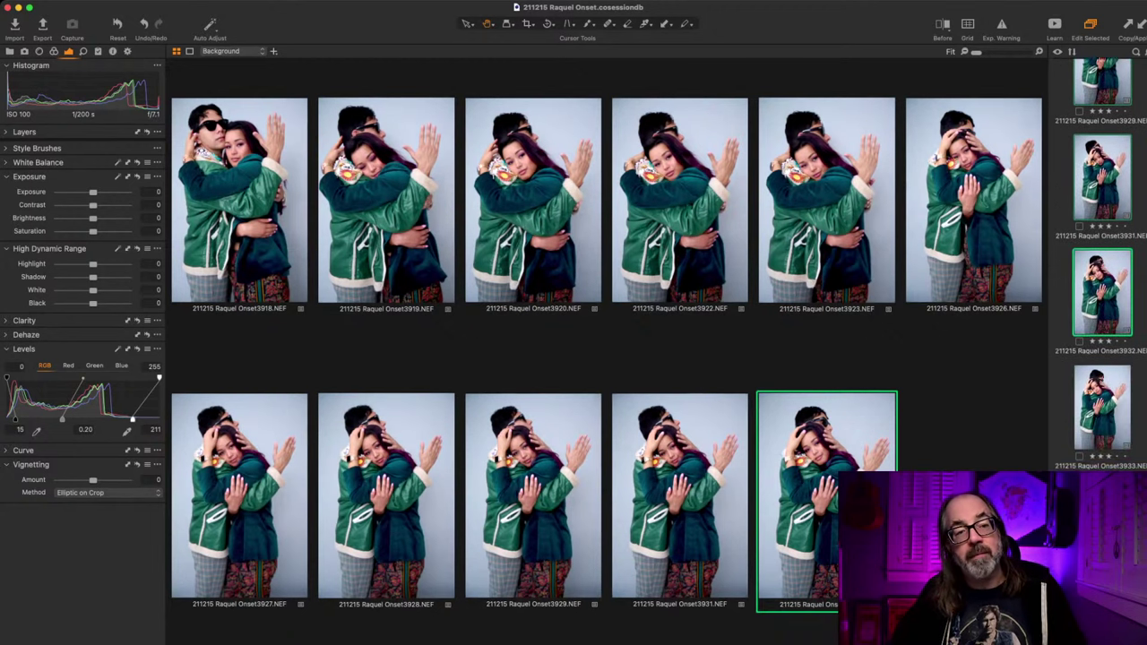
pyautogui.scroll(-1, 1100, 287)
pyautogui.click(1102, 386)
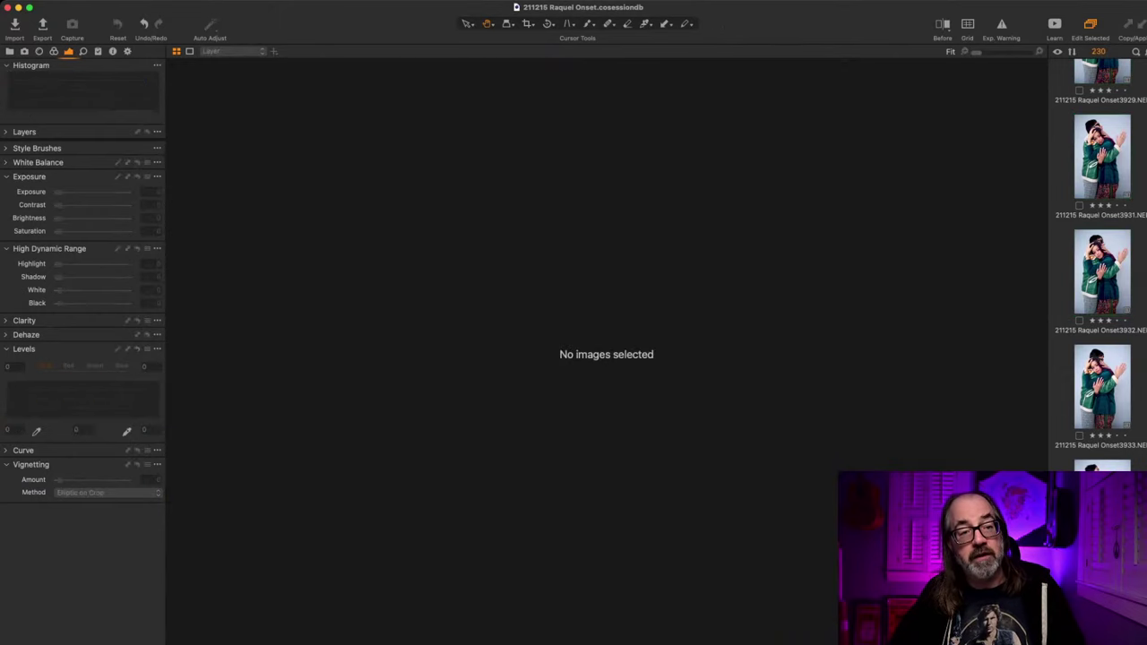
# Step: Compare the brightness of images 3931, 3932 and 3933, and review the following shots through image 3937
pyautogui.press('Up')
pyautogui.press('Down')
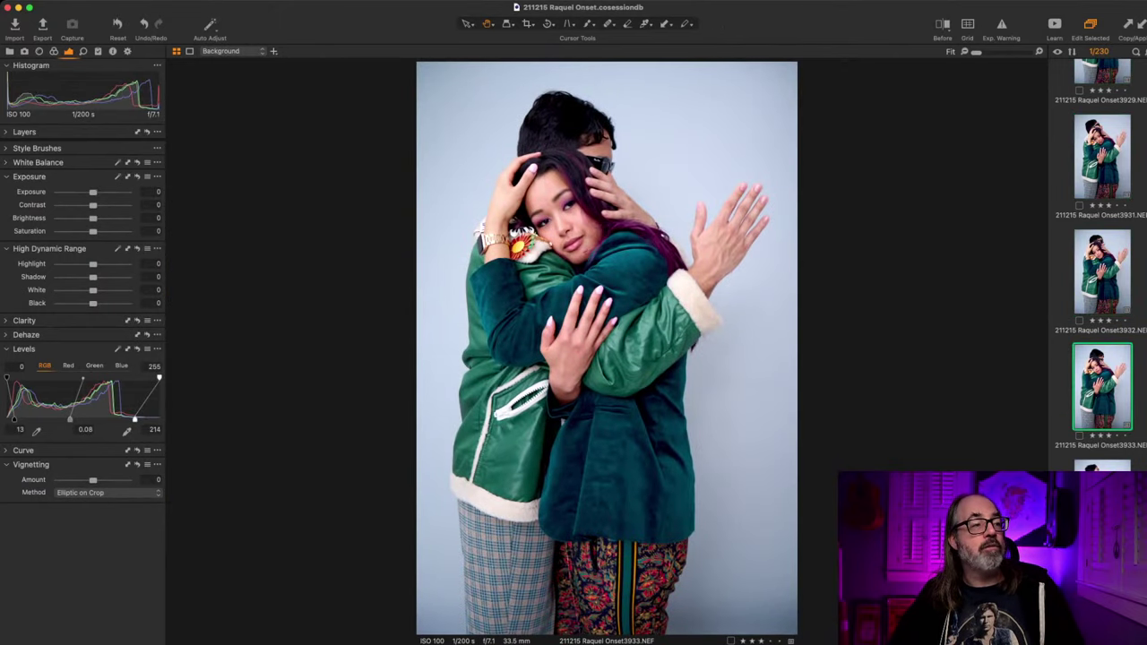
pyautogui.press('Up')
pyautogui.press('Up')
pyautogui.press('Right')
pyautogui.press('Left')
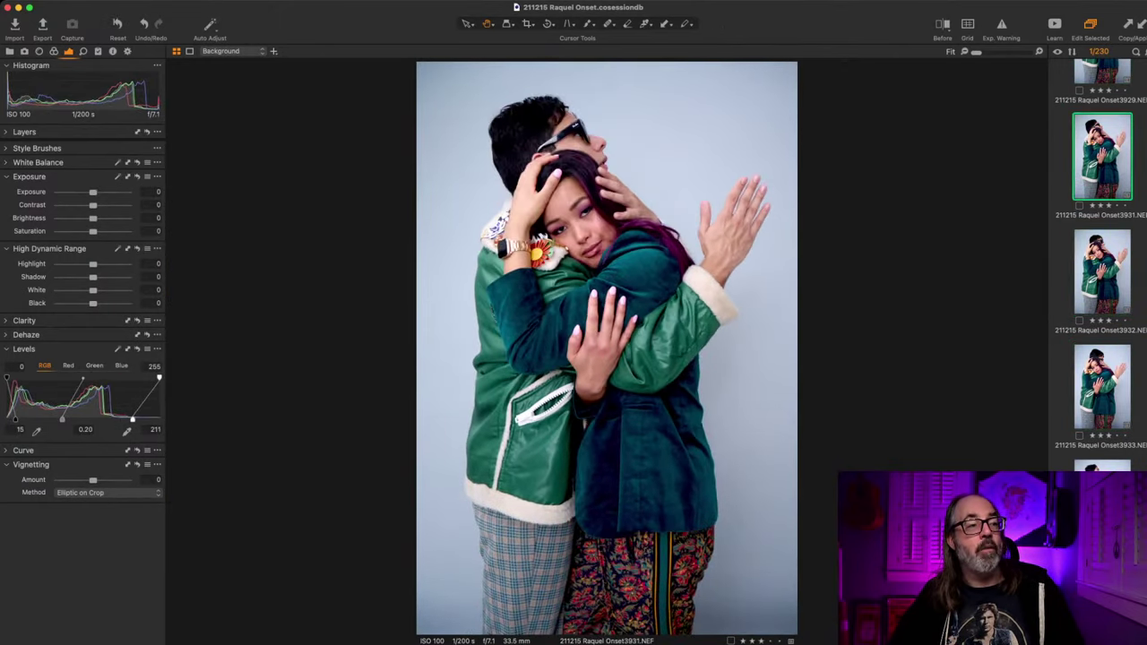
pyautogui.press('Right')
pyautogui.press('Right')
pyautogui.press('Right')
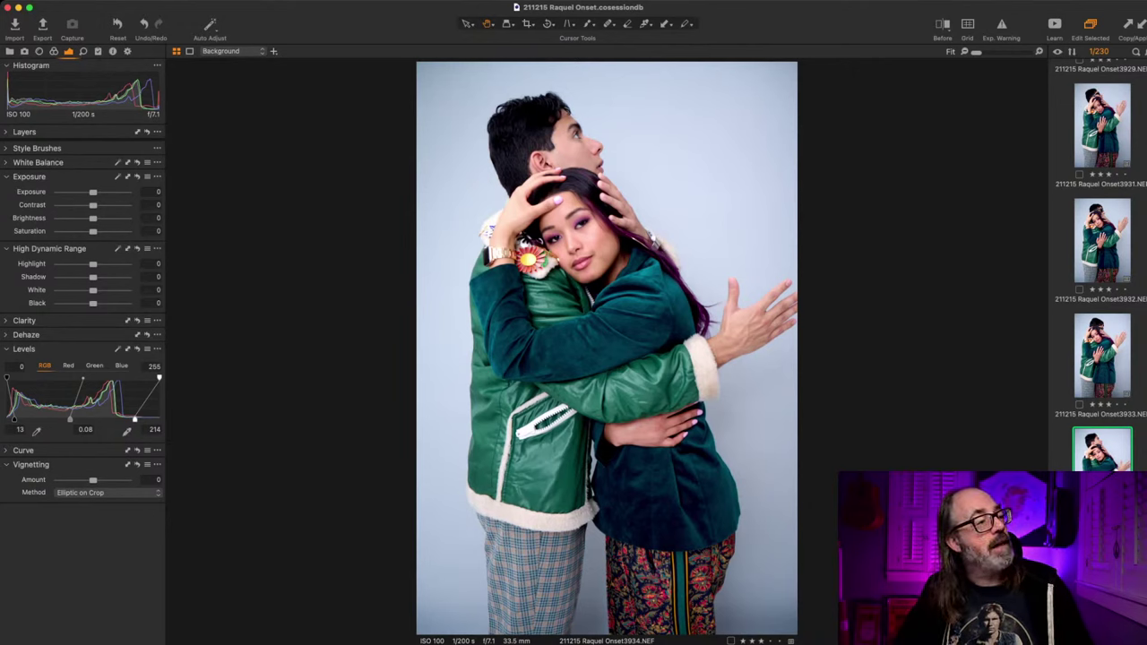
pyautogui.press('Right')
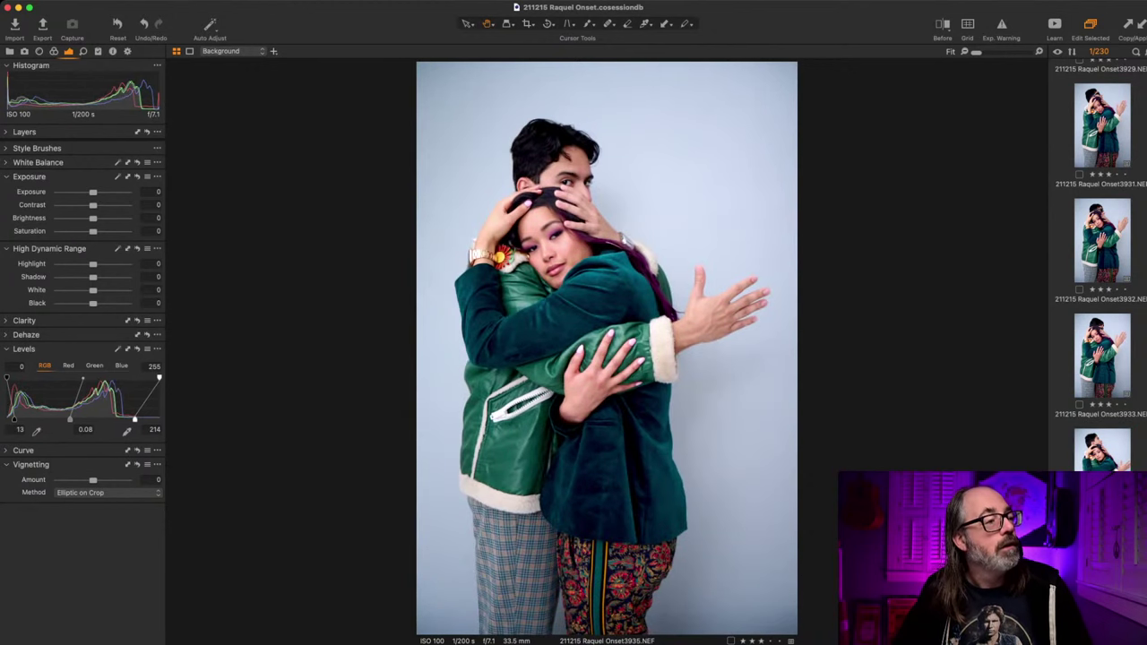
pyautogui.press('Right')
pyautogui.press('Right')
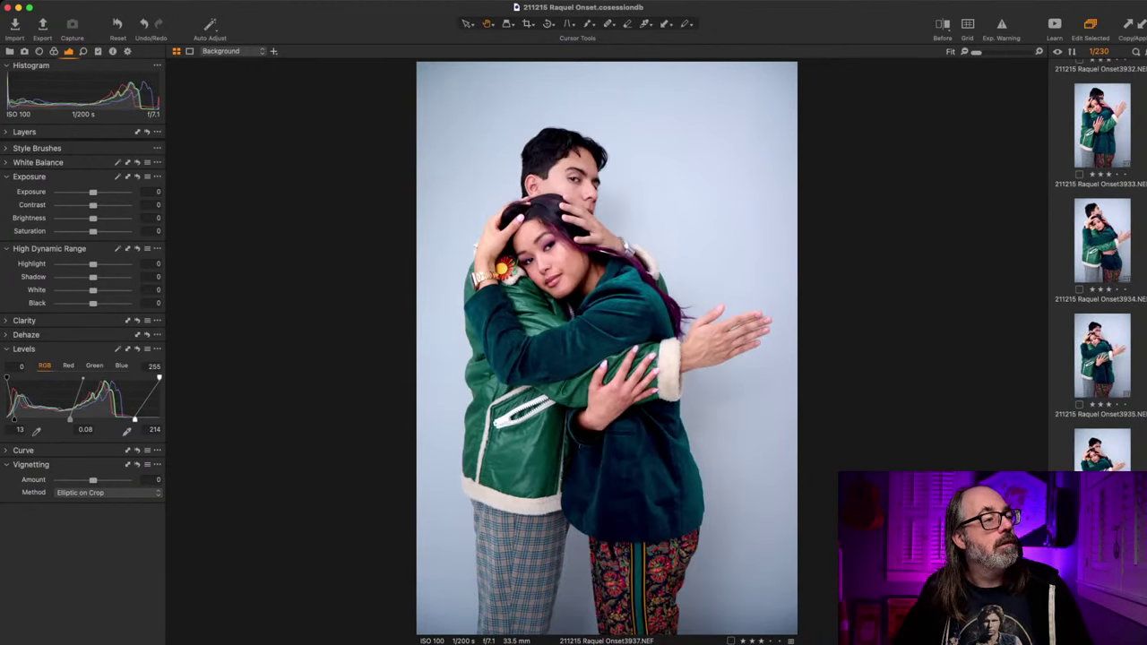
# Step: Crop image 3936 to a tighter frame of about 2000 by 1790 px around the couple's upper bodies, trimming all four sides
pyautogui.press('Left')
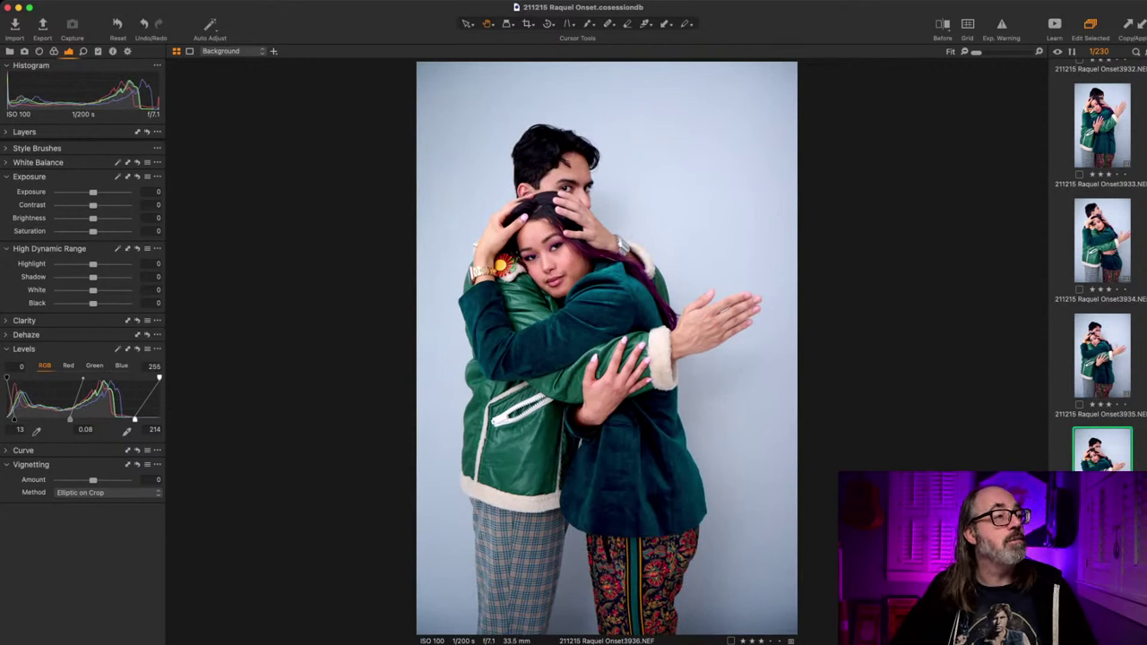
pyautogui.press('c')
pyautogui.moveTo(608, 63); pyautogui.dragTo(607, 121)
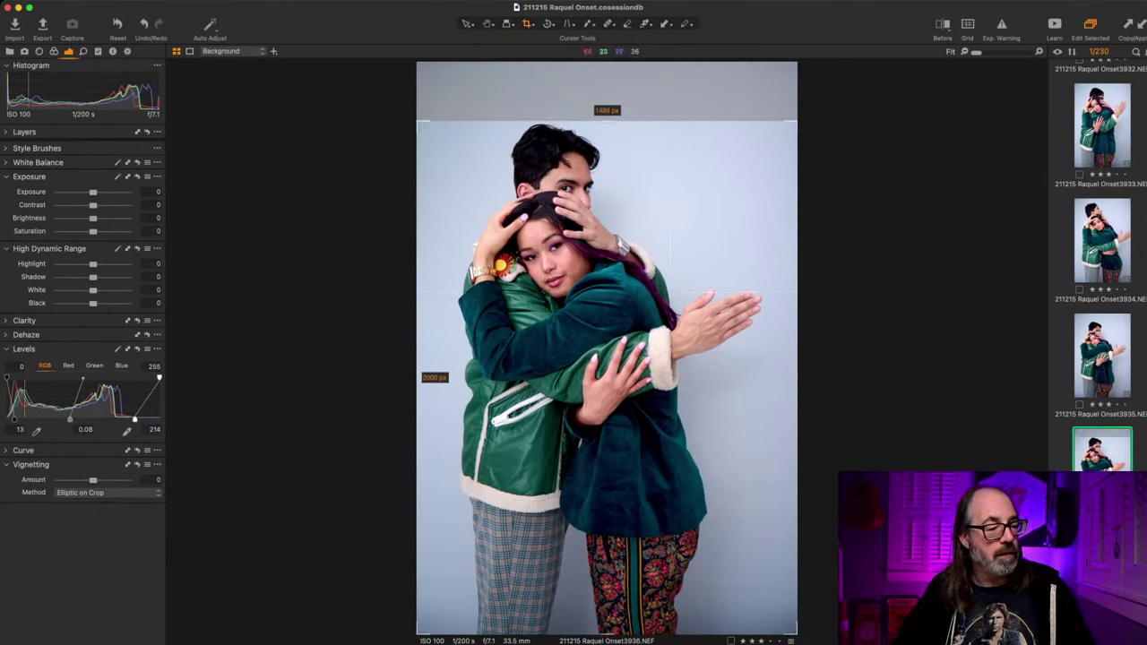
pyautogui.moveTo(607, 634); pyautogui.dragTo(606, 435)
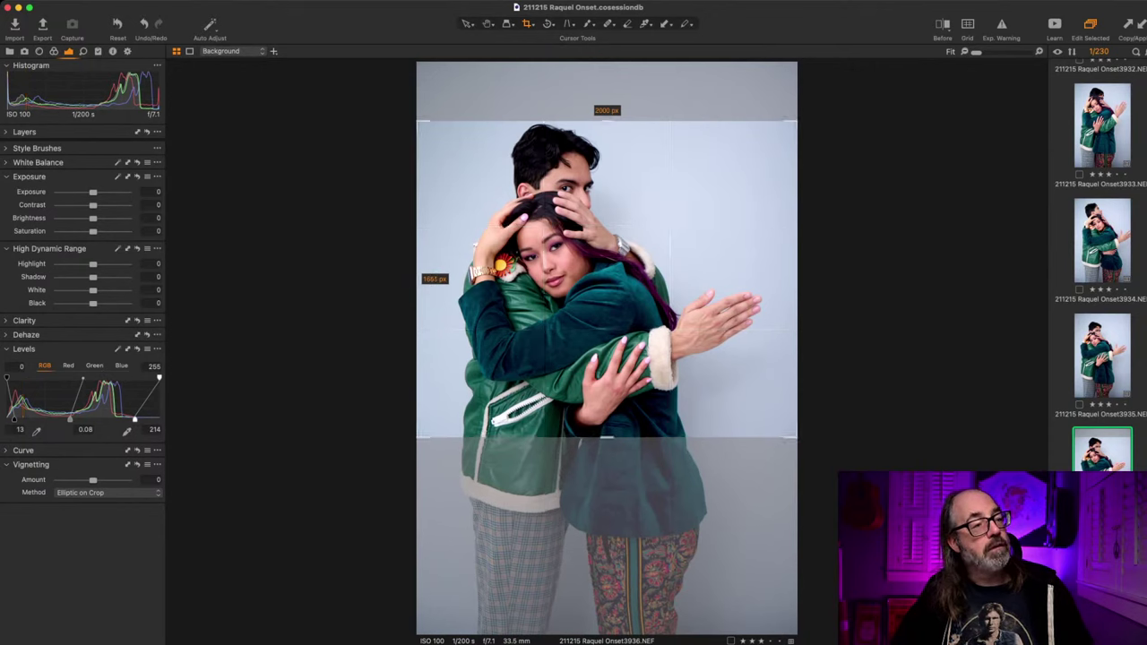
pyautogui.moveTo(796, 279); pyautogui.dragTo(781, 279)
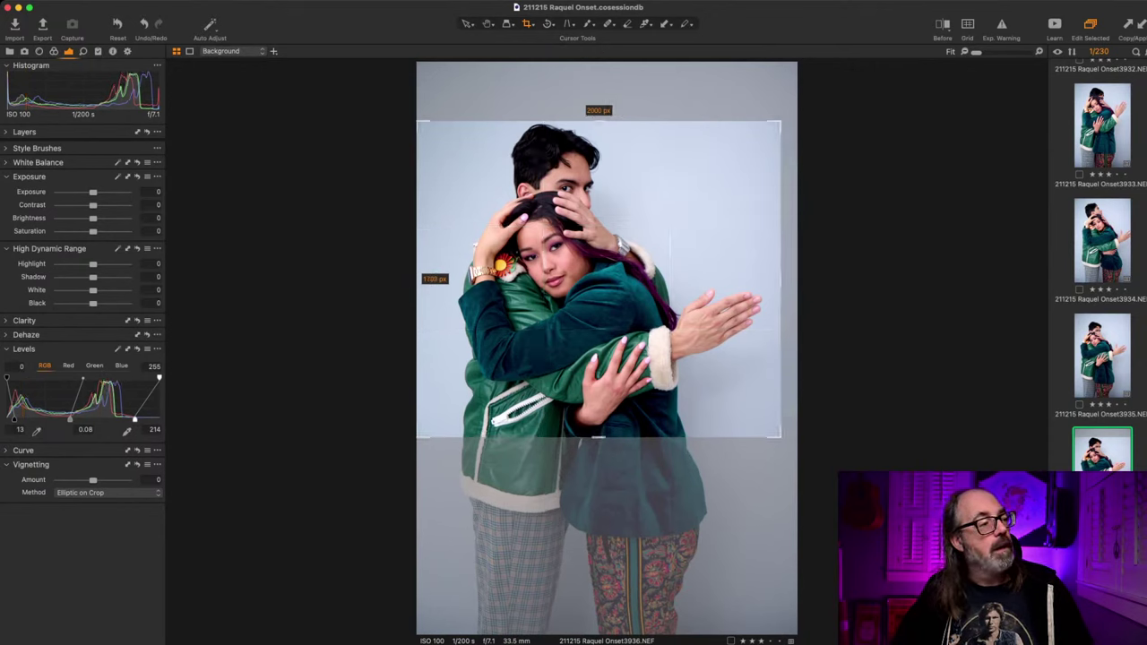
pyautogui.moveTo(417, 278); pyautogui.dragTo(427, 278)
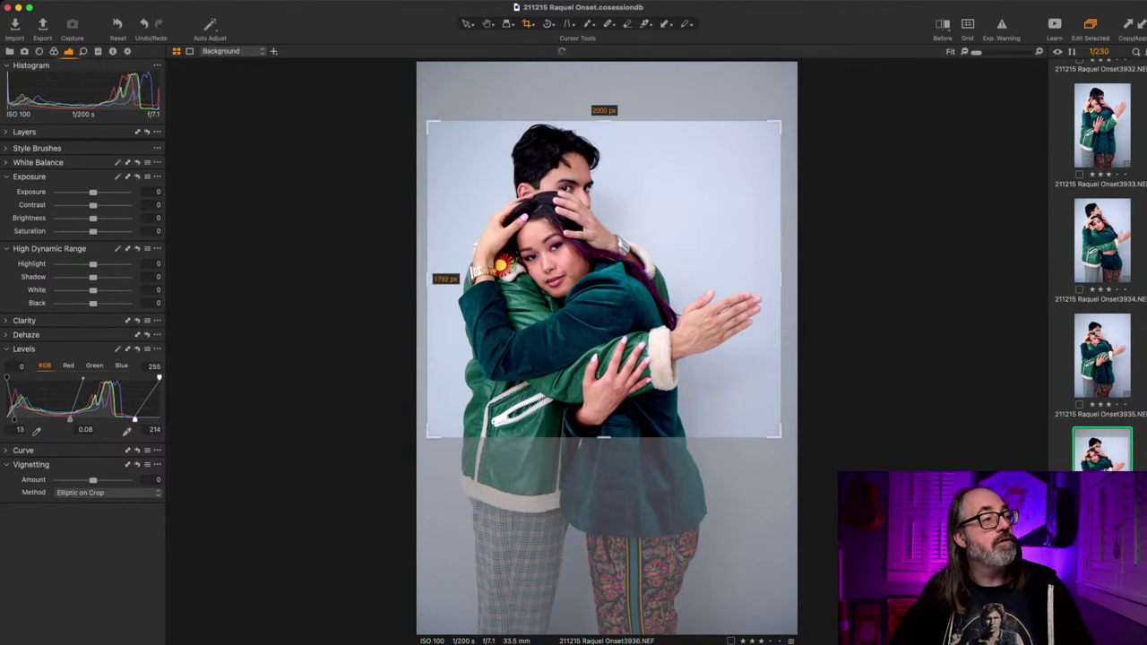
pyautogui.press('h')
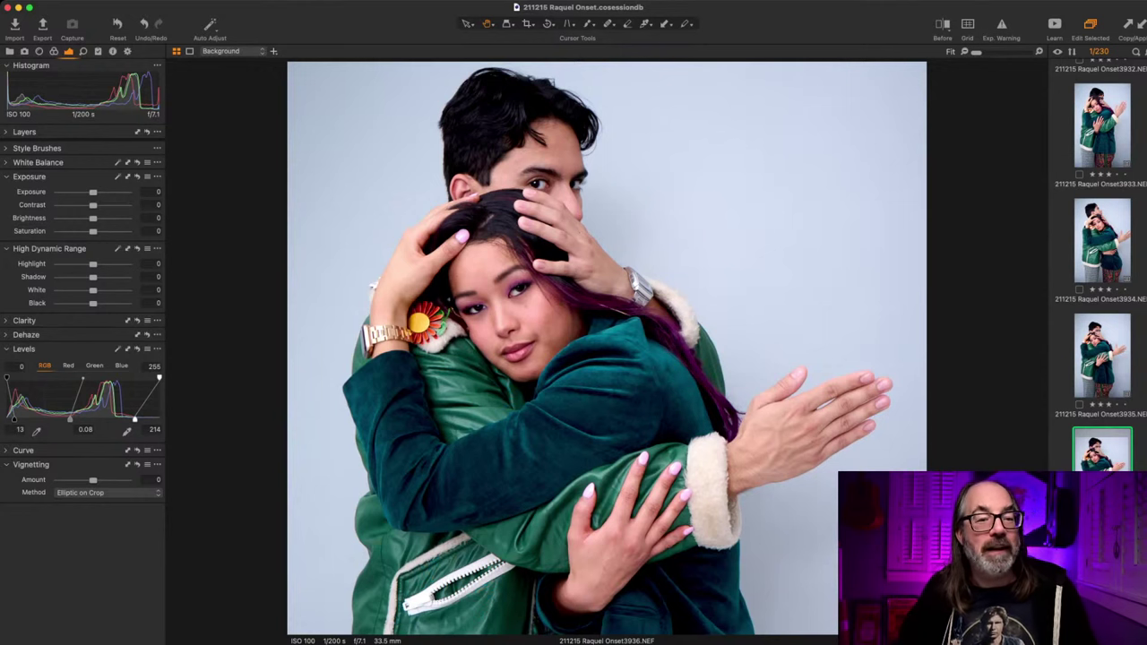
# Step: Match image 3937 to the darker shots with Levels of shadow 15, midtone 0.20 and highlight 211
pyautogui.scroll(-3, 1102, 269)
pyautogui.press('Right')
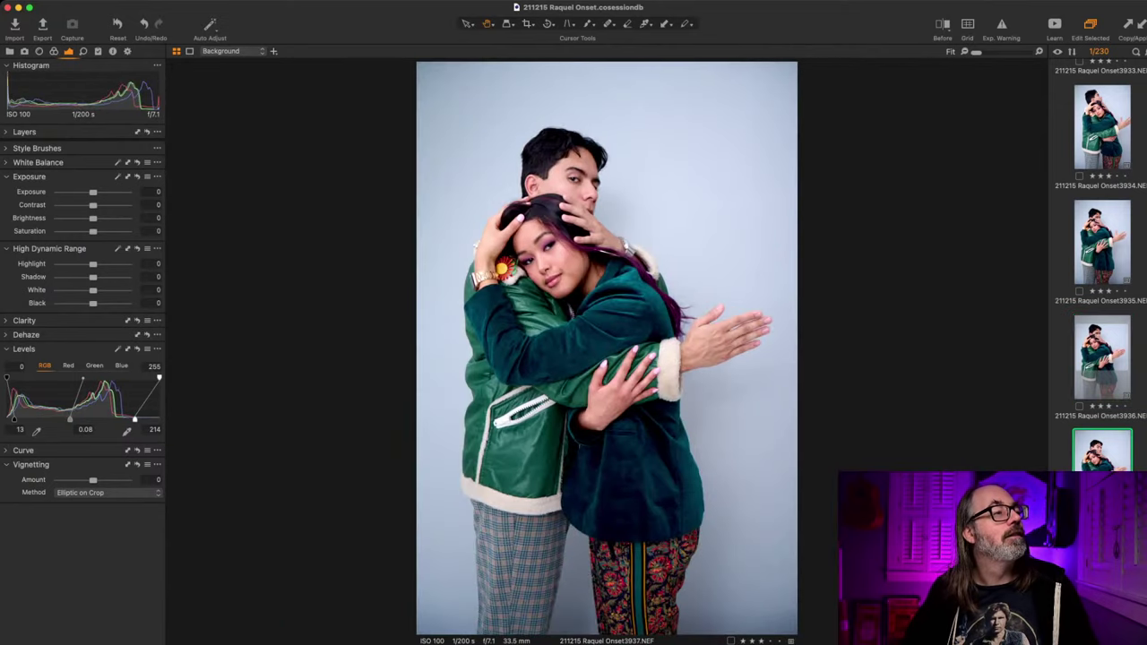
pyautogui.press('super+l')
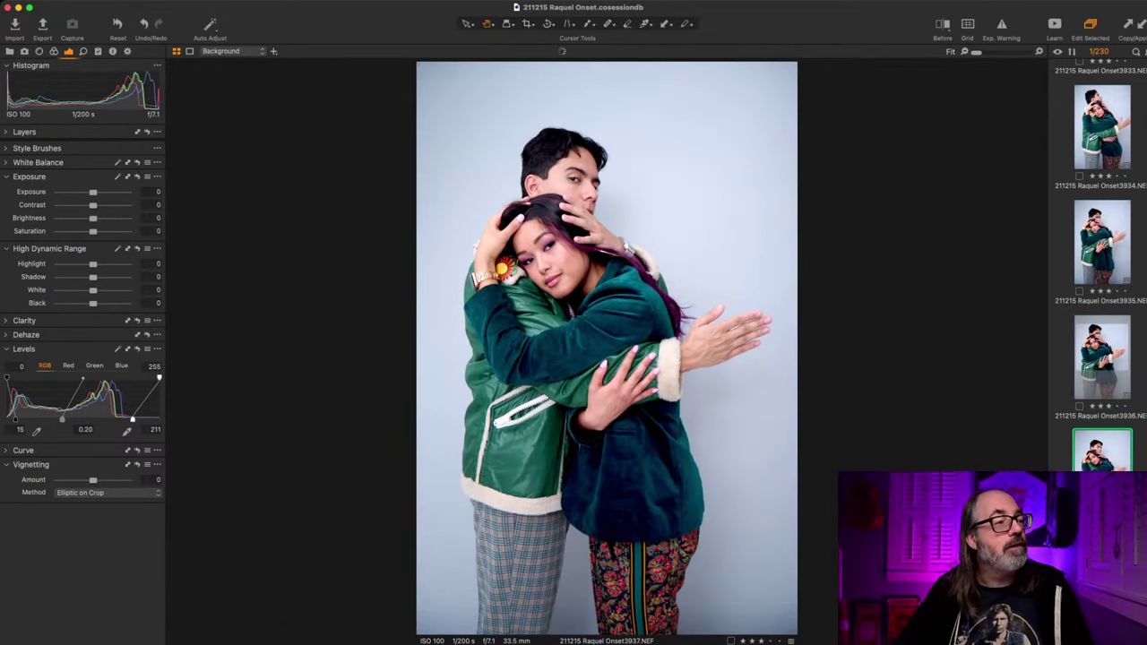
# Step: Review the brightness and poses of images 3938 through 3960 one by one
pyautogui.press('Down')
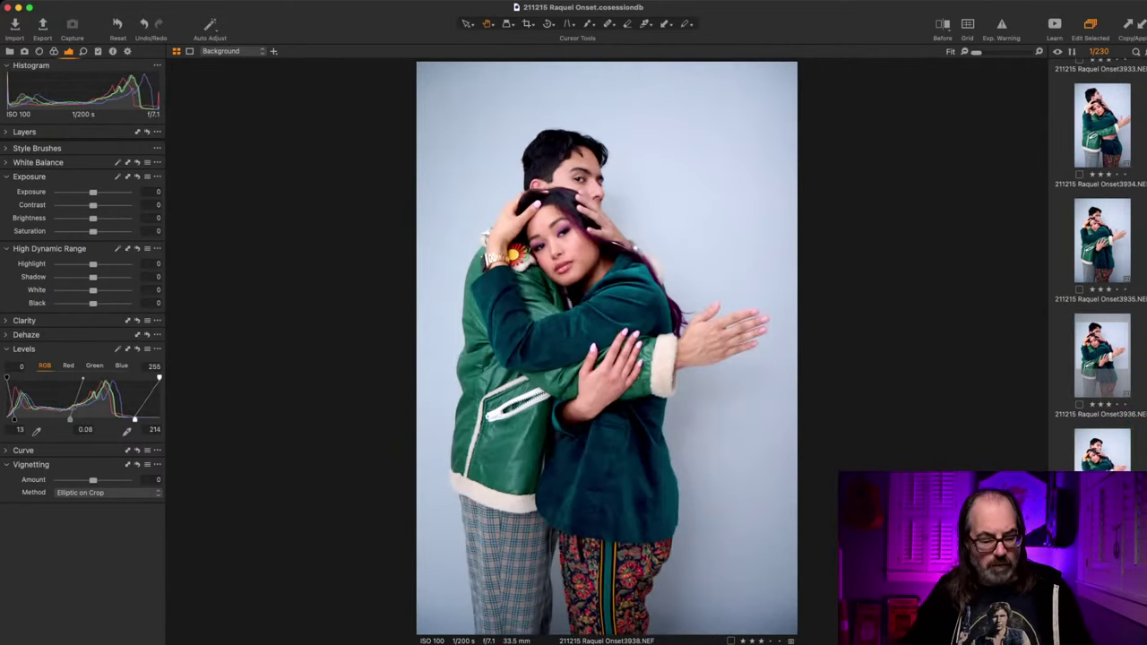
pyautogui.press('Down')
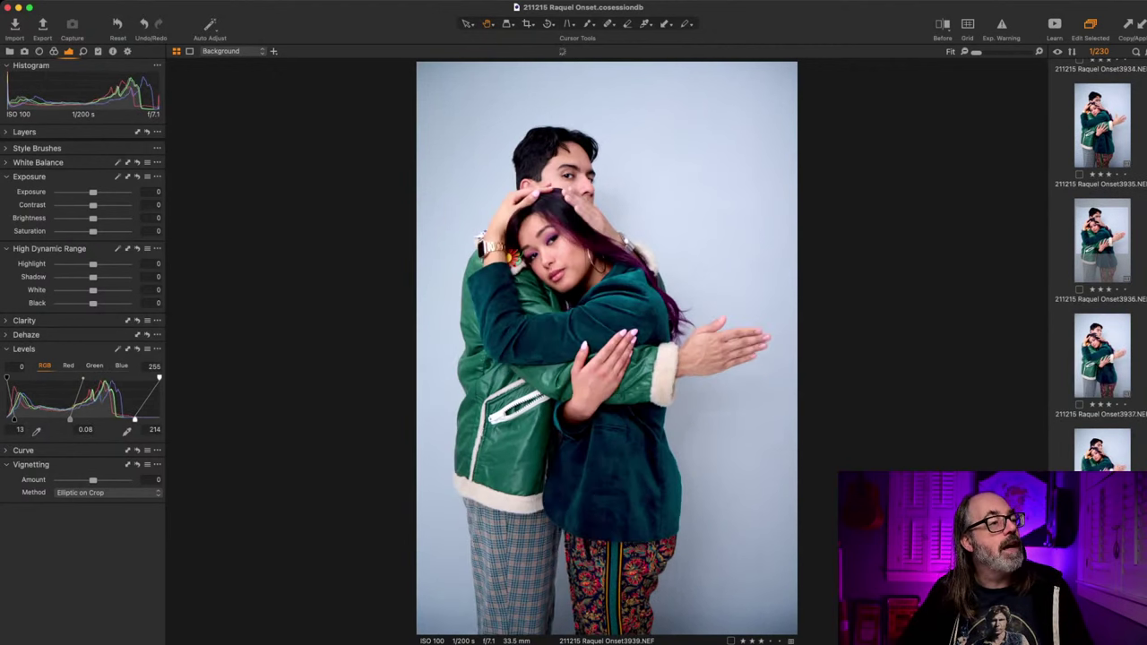
pyautogui.press('Down')
pyautogui.press('Down')
pyautogui.press('Down')
pyautogui.press('Down')
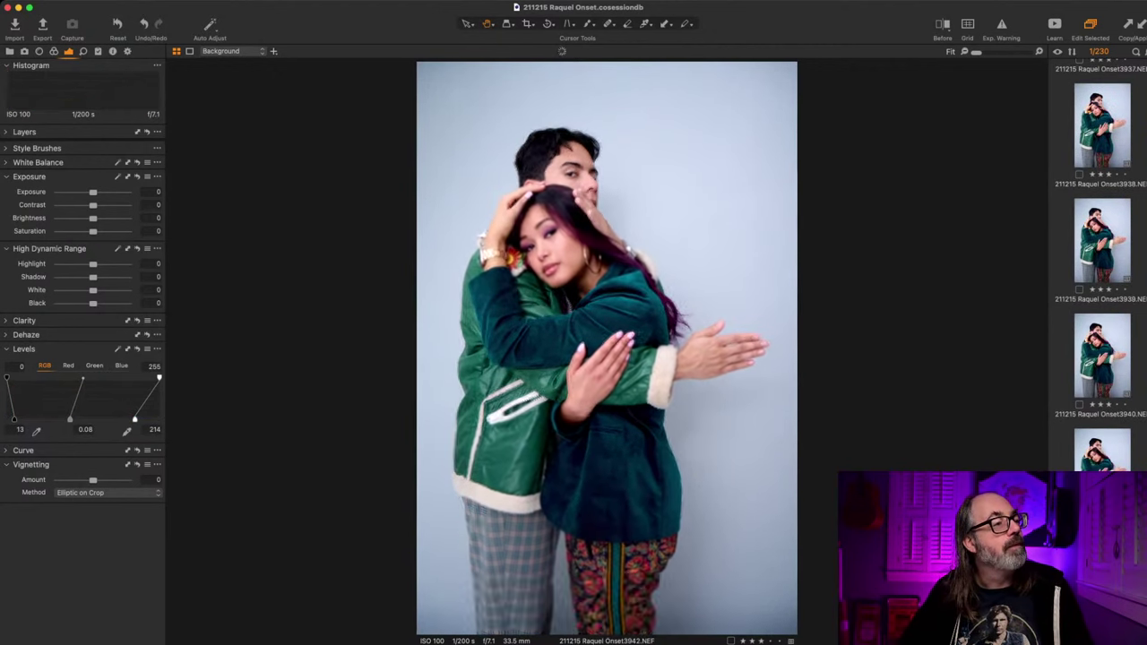
pyautogui.press('Down')
pyautogui.press('Down')
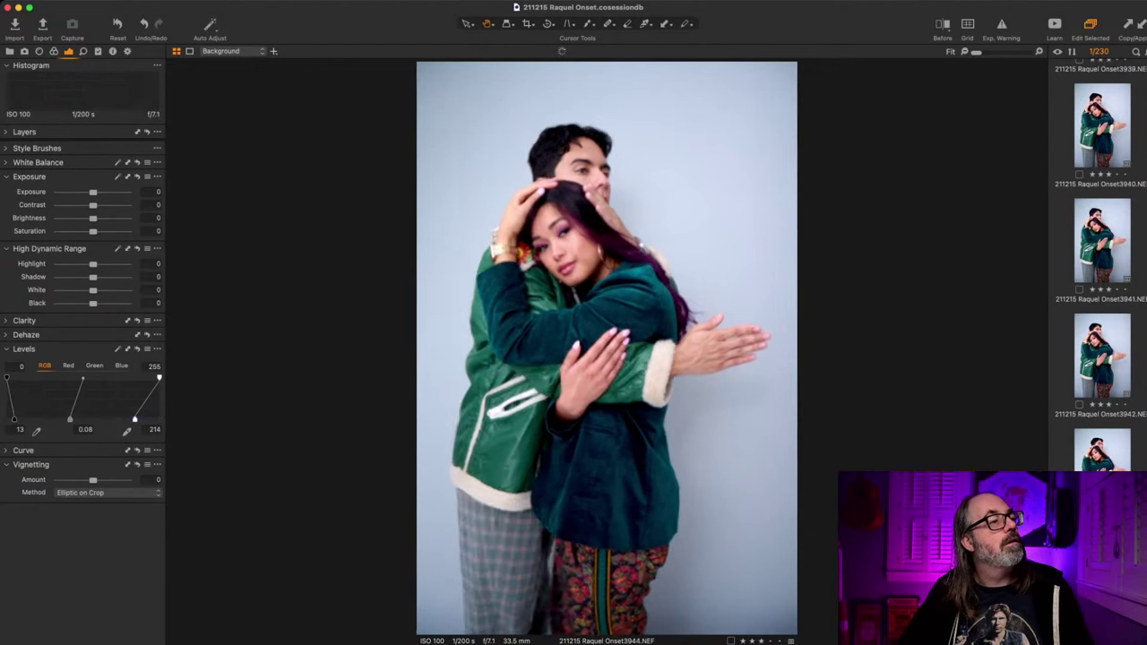
pyautogui.press('Down')
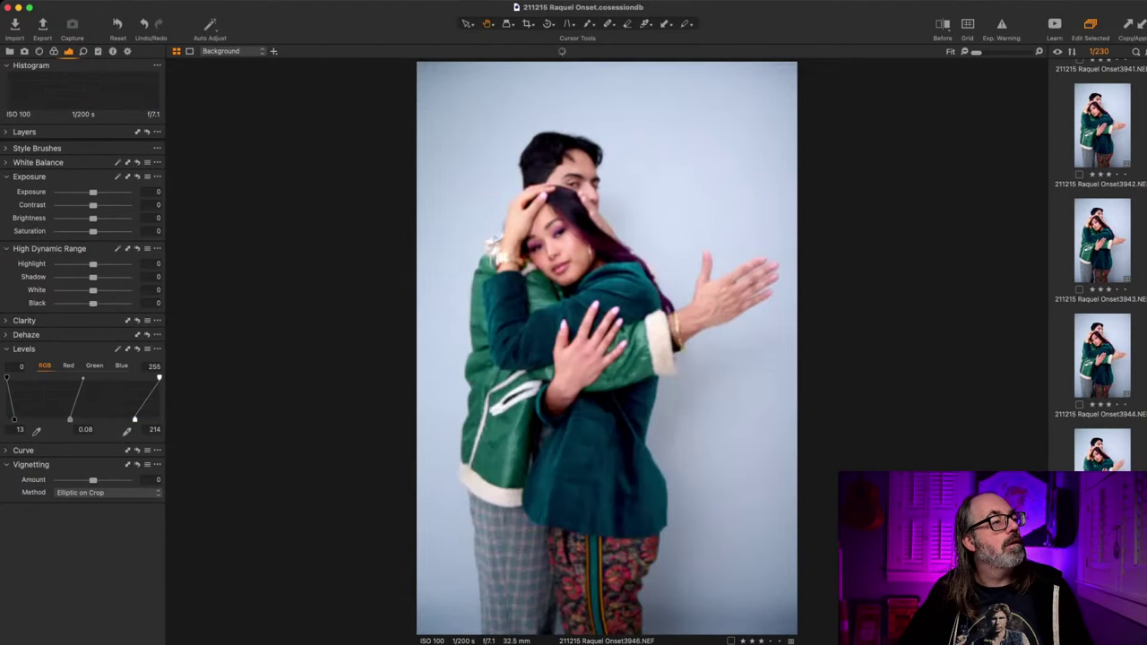
pyautogui.press('Down')
pyautogui.press('Down')
pyautogui.press('Down')
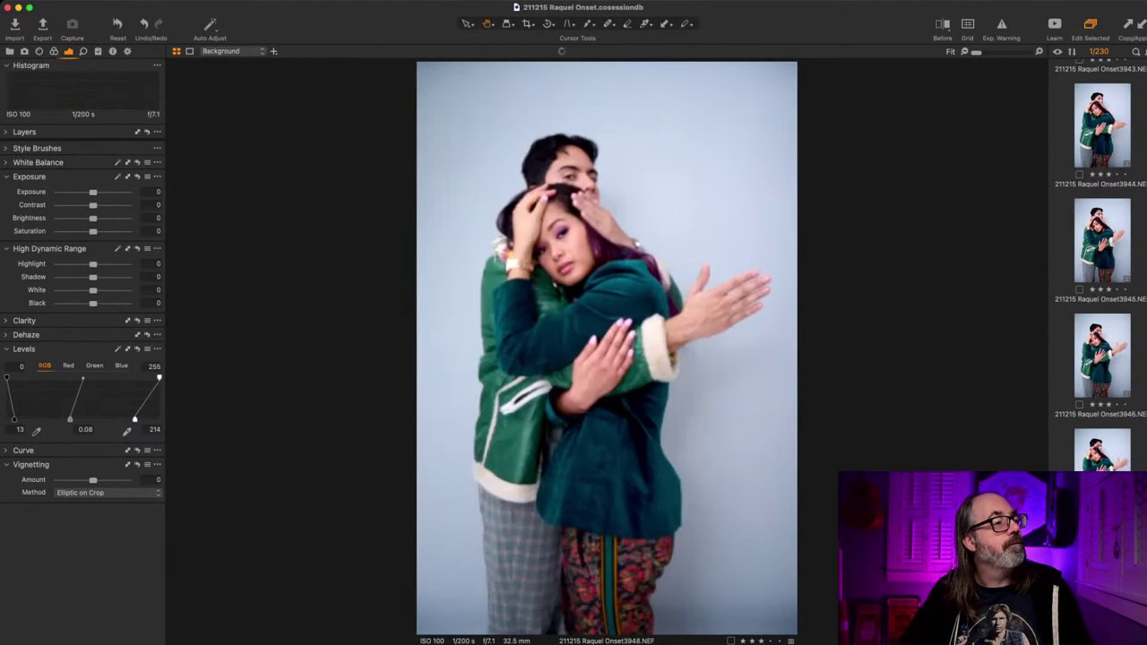
pyautogui.press('Down')
pyautogui.press('Down')
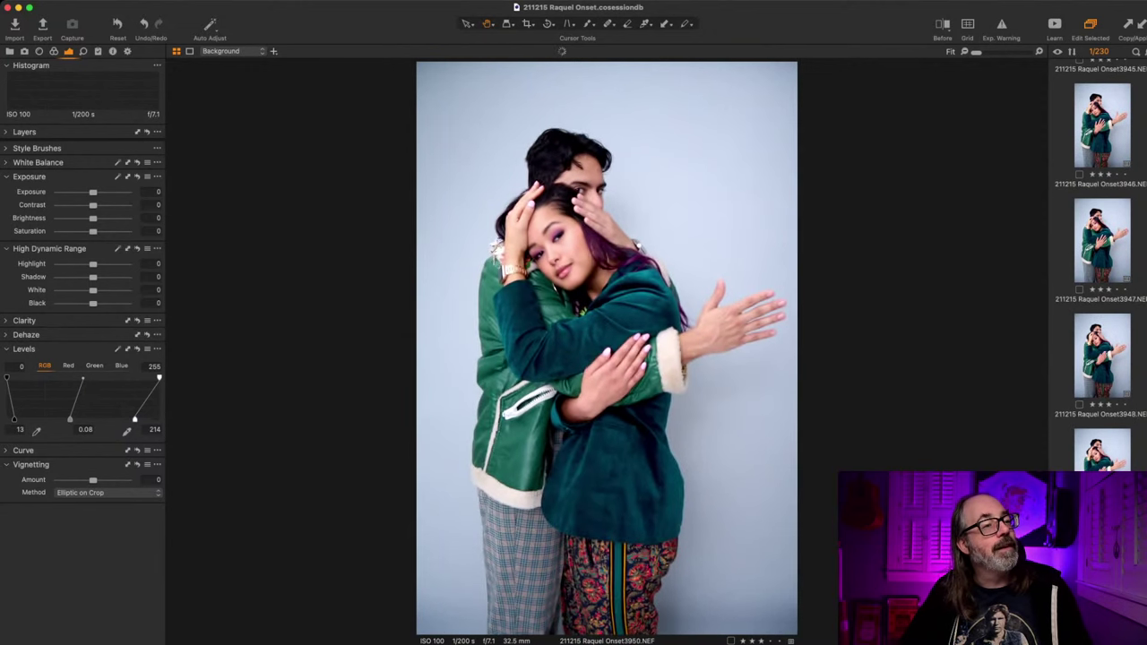
pyautogui.press('Down')
pyautogui.press('Down')
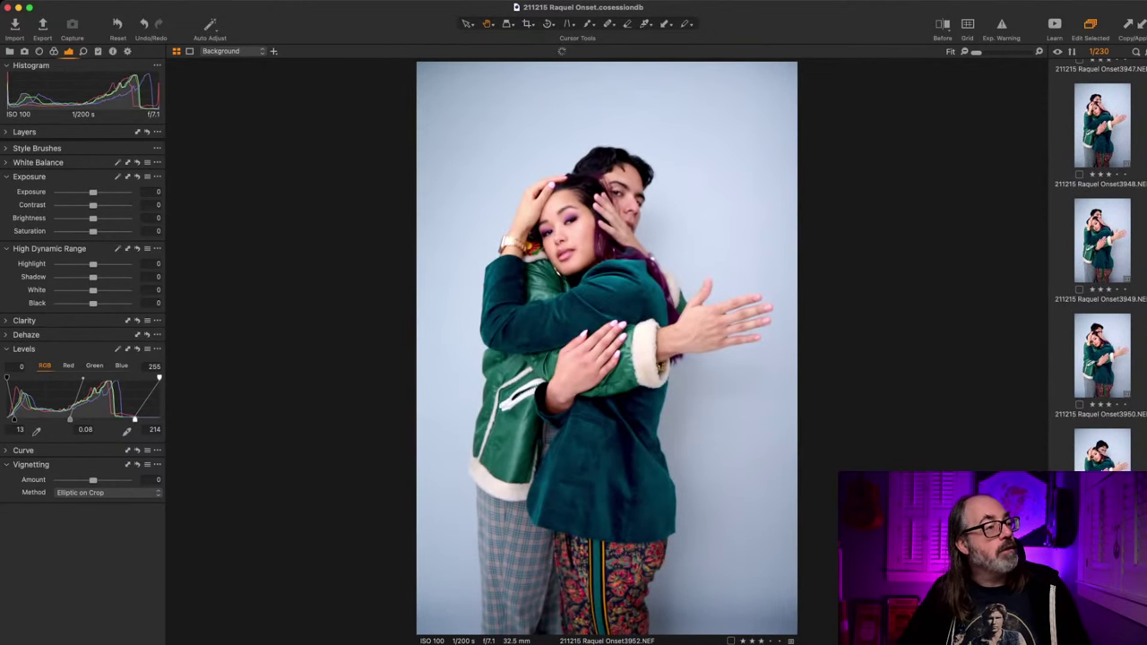
pyautogui.press('Down')
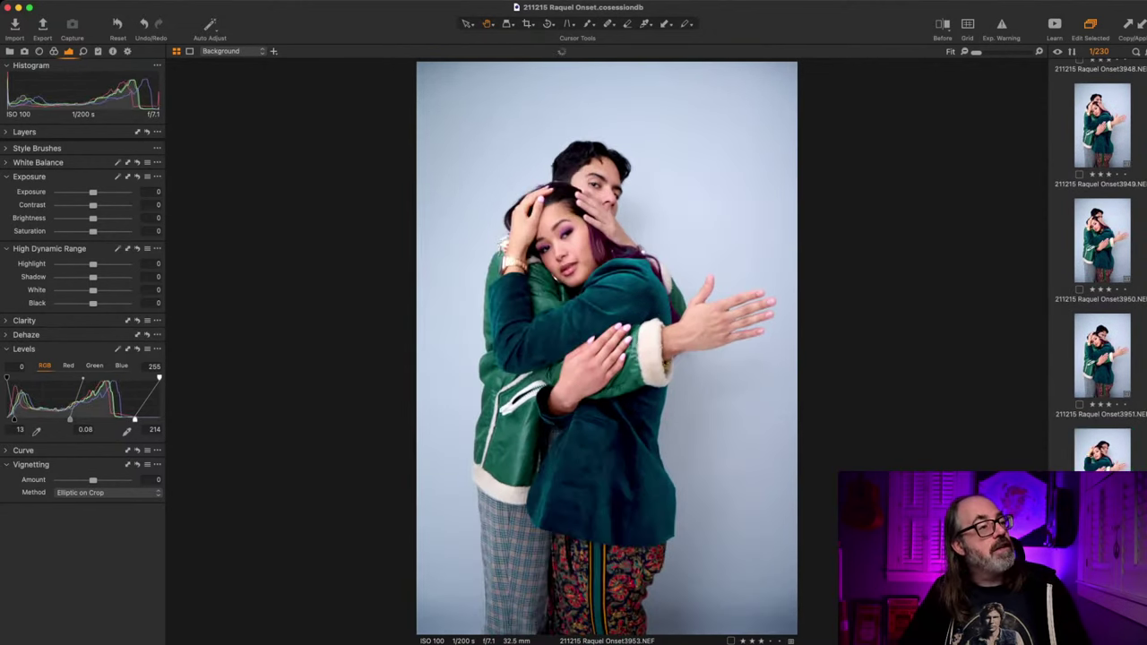
pyautogui.press('Down')
pyautogui.press('Down')
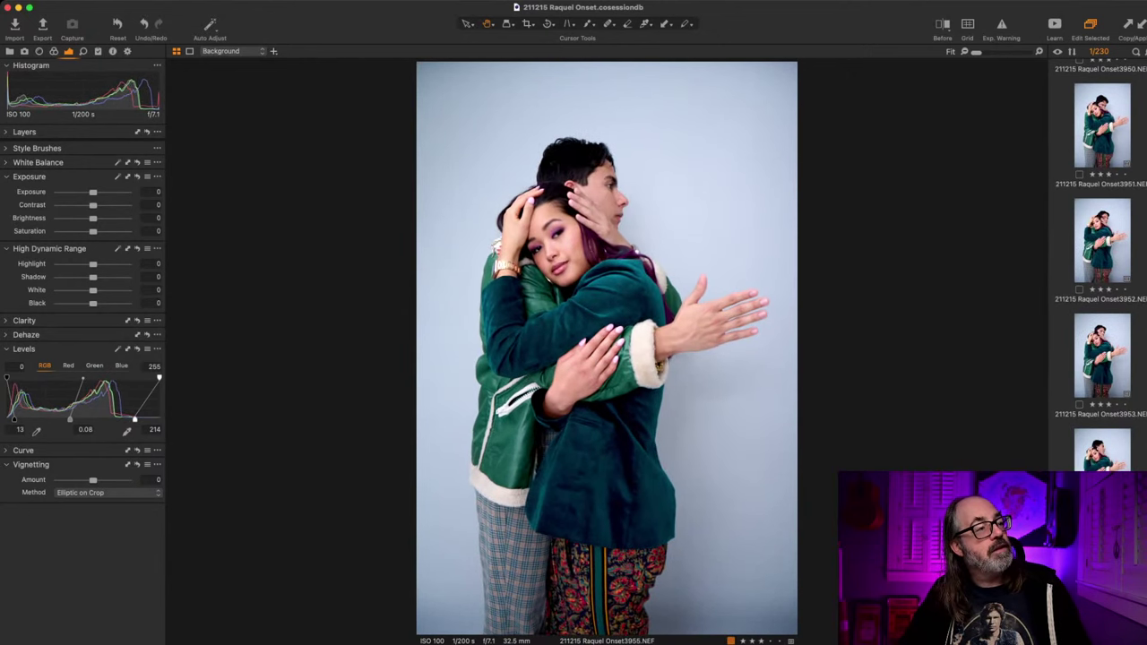
pyautogui.press('Down')
pyautogui.press('Down')
pyautogui.press('Down')
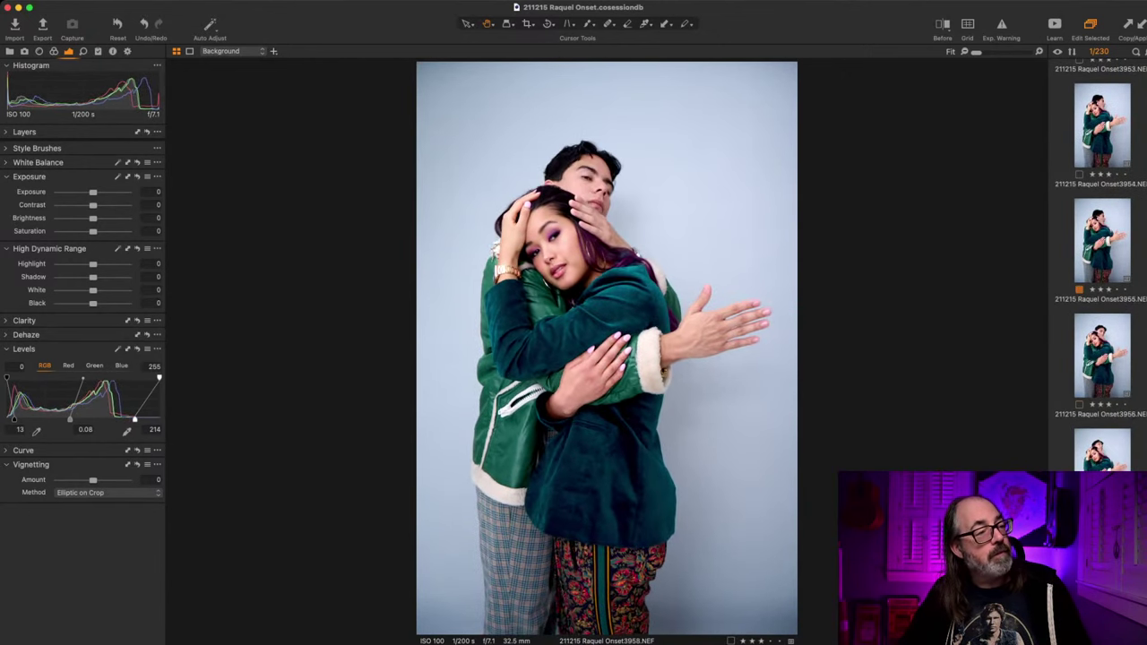
pyautogui.press('Down')
pyautogui.press('Down')
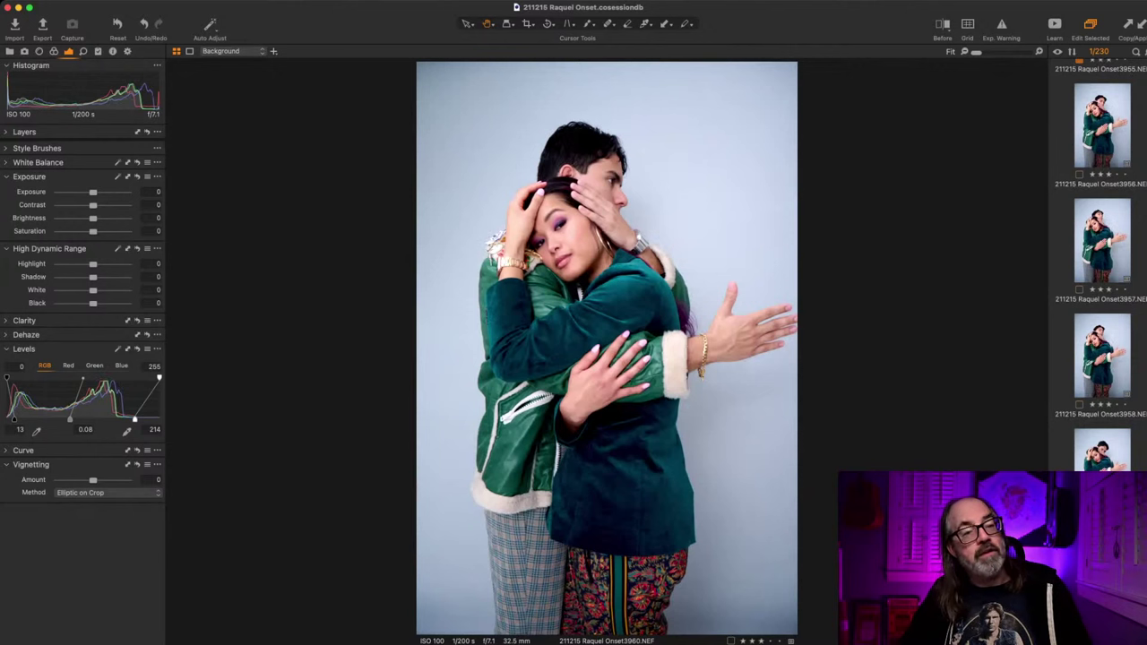
# Step: Demote the weaker image 3961 out of the three-star set and move on to image 3962
pyautogui.press('Down')
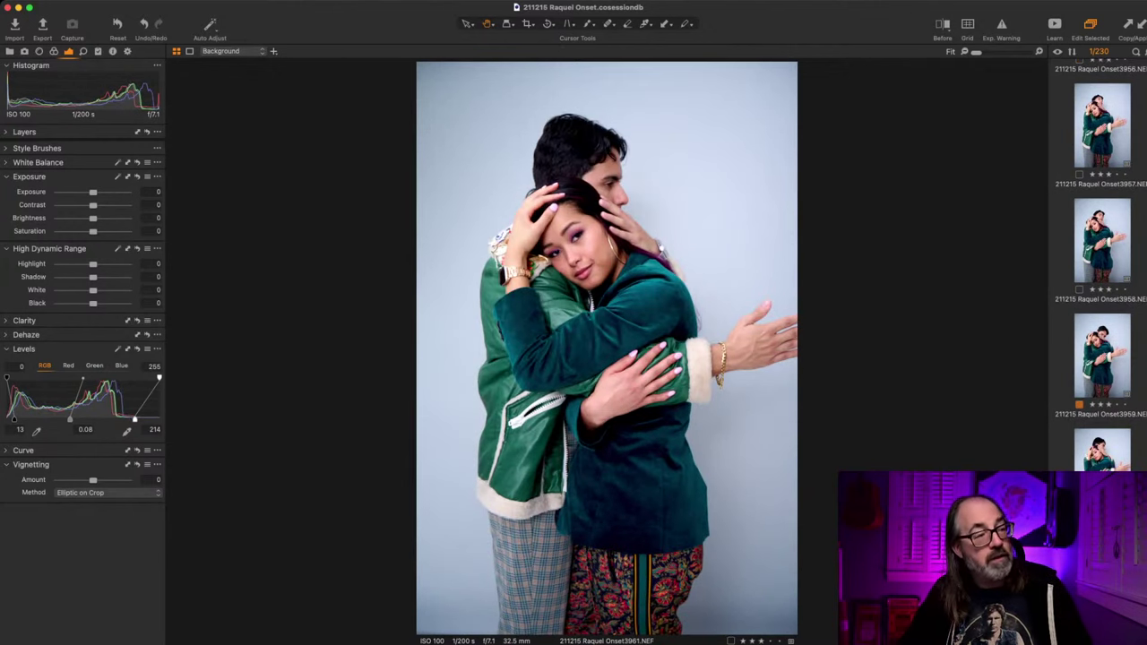
pyautogui.press('Down')
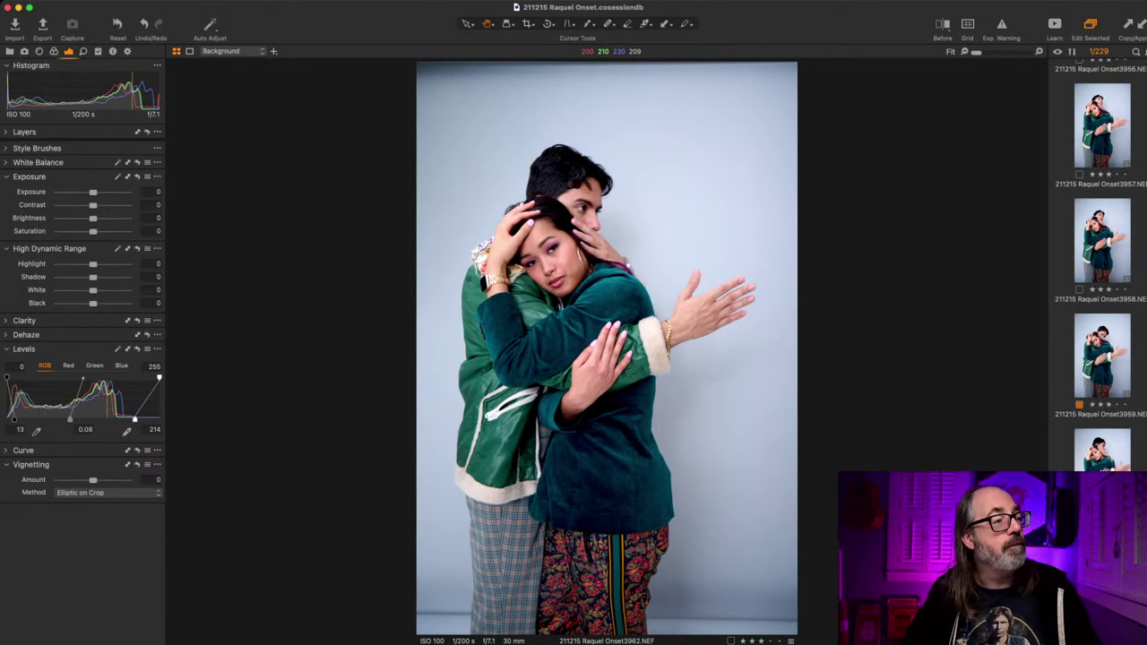
# Step: Crop image 3962 to about 2000 by 1885 px around the couple's upper bodies, trimming all four sides, and inspect it up close
pyautogui.press('Down')
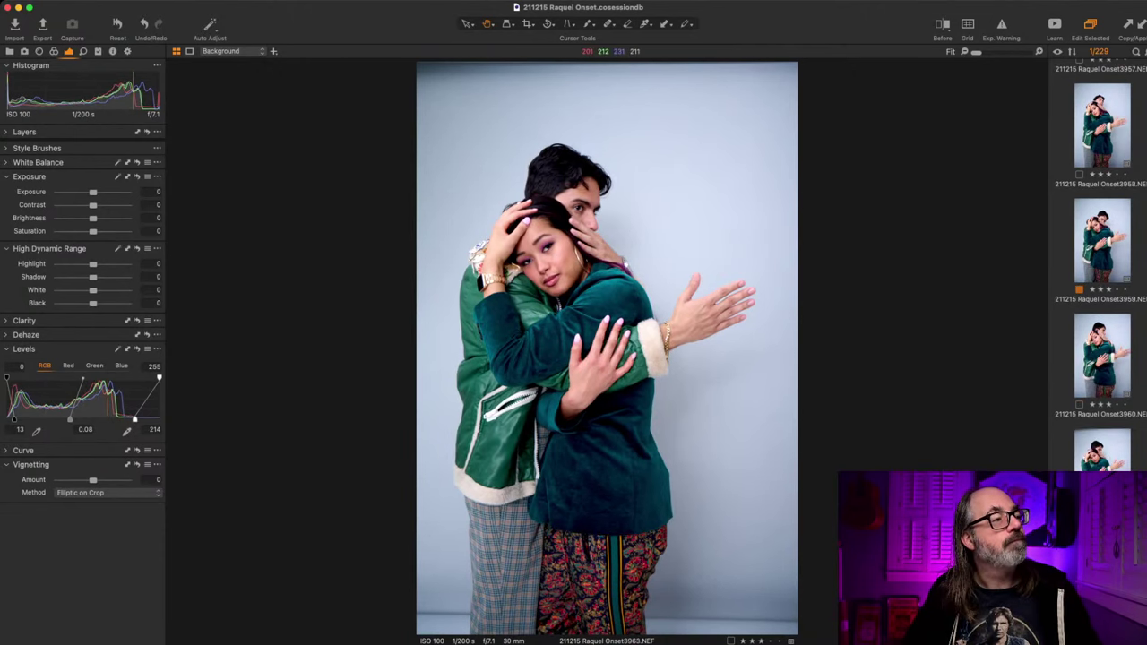
pyautogui.press('Up')
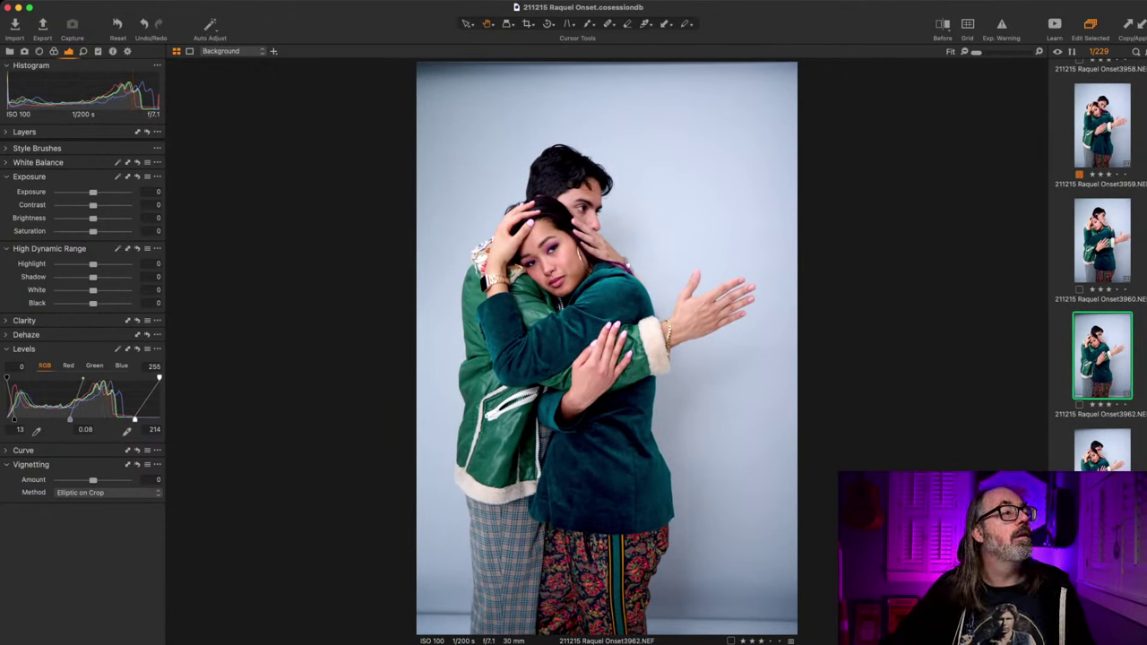
pyautogui.press('c')
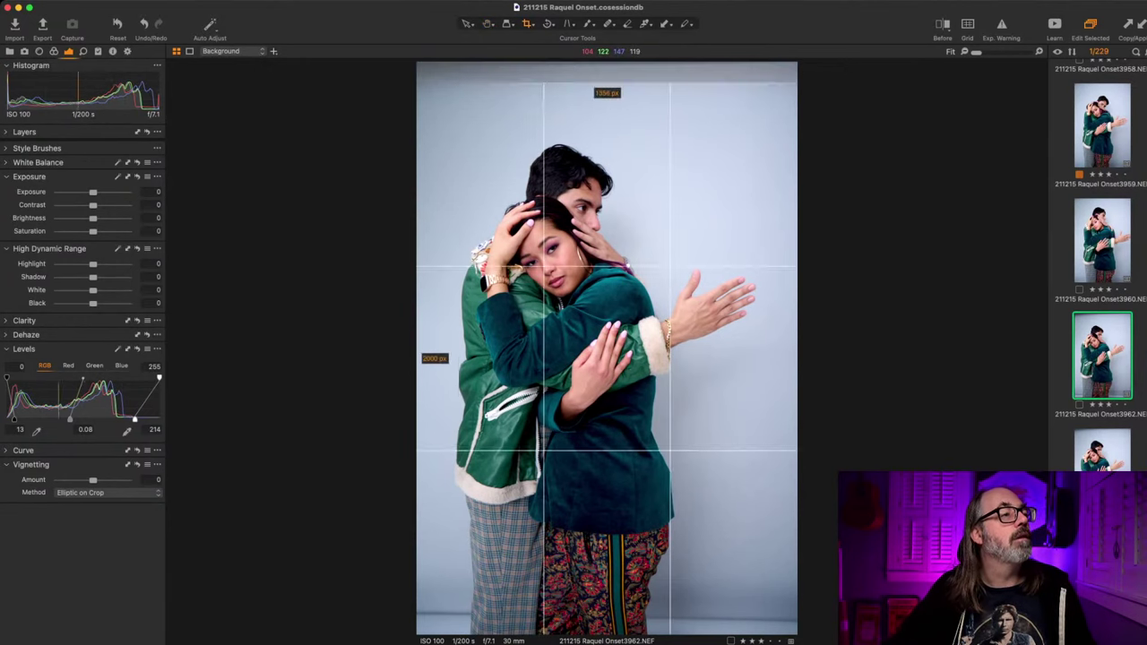
pyautogui.moveTo(606, 124); pyautogui.dragTo(606, 129)
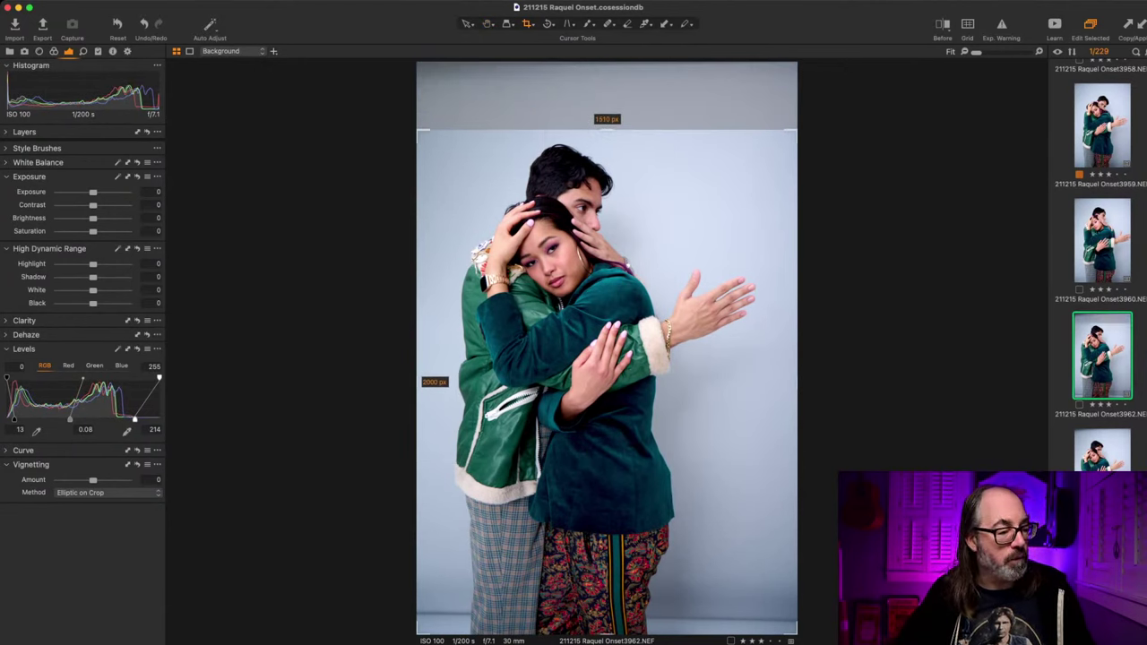
pyautogui.moveTo(606, 634); pyautogui.dragTo(606, 459)
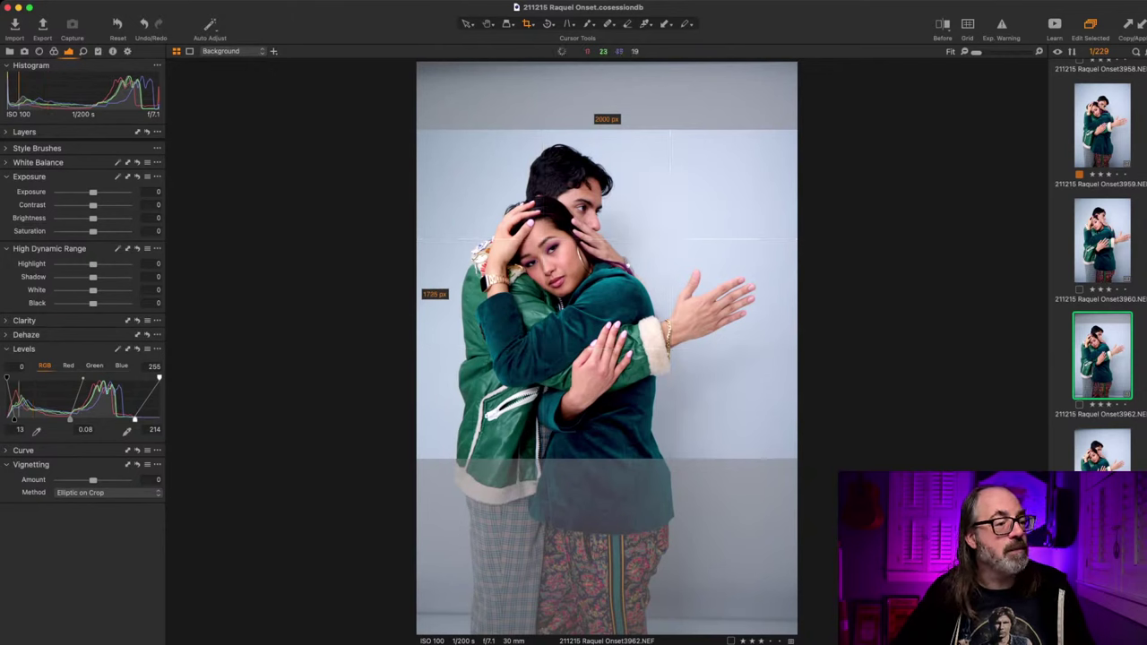
pyautogui.moveTo(797, 294); pyautogui.dragTo(780, 294)
pyautogui.moveTo(417, 293); pyautogui.dragTo(429, 294)
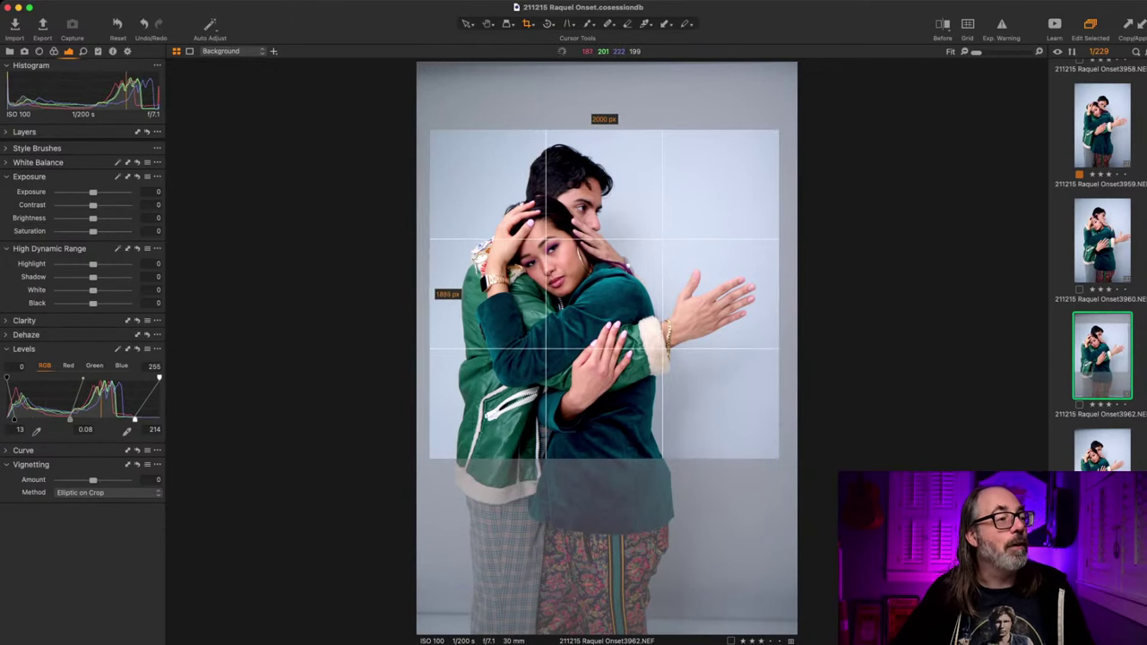
pyautogui.press('h')
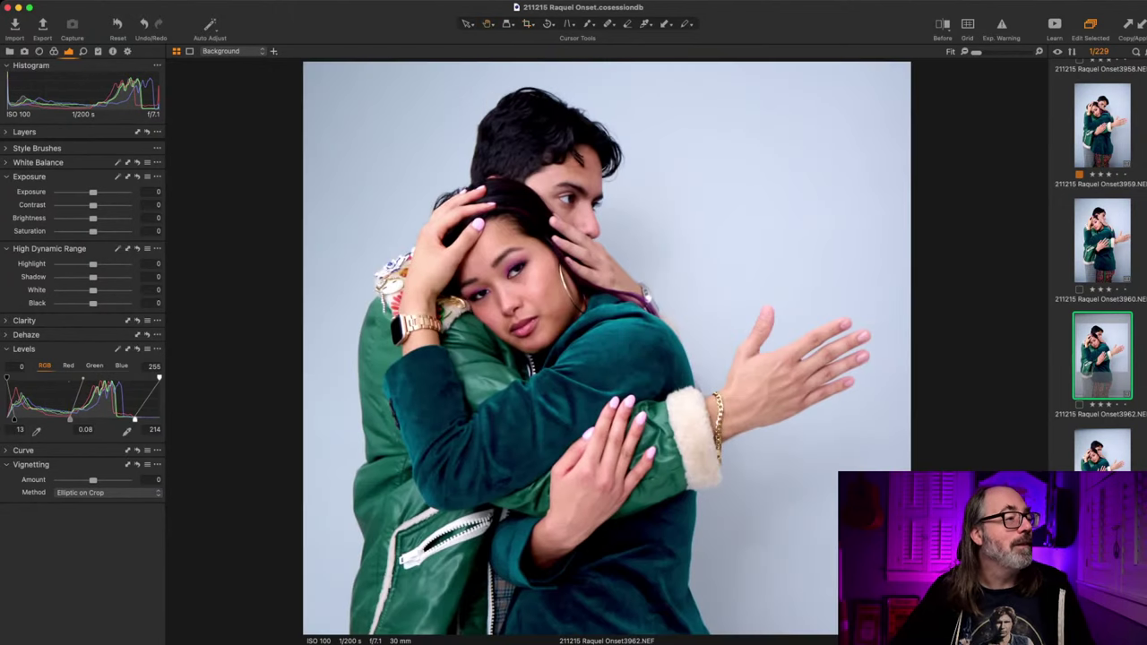
pyautogui.scroll(2, 717, 403)
pyautogui.scroll(5, 717, 403)
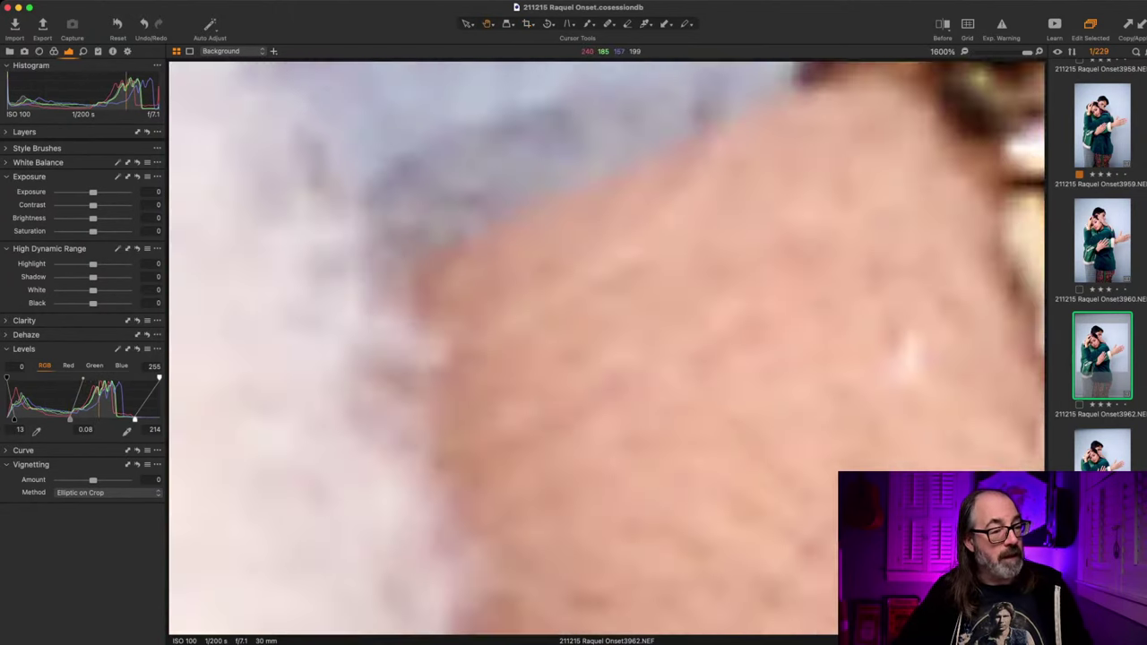
pyautogui.scroll(-7, 717, 404)
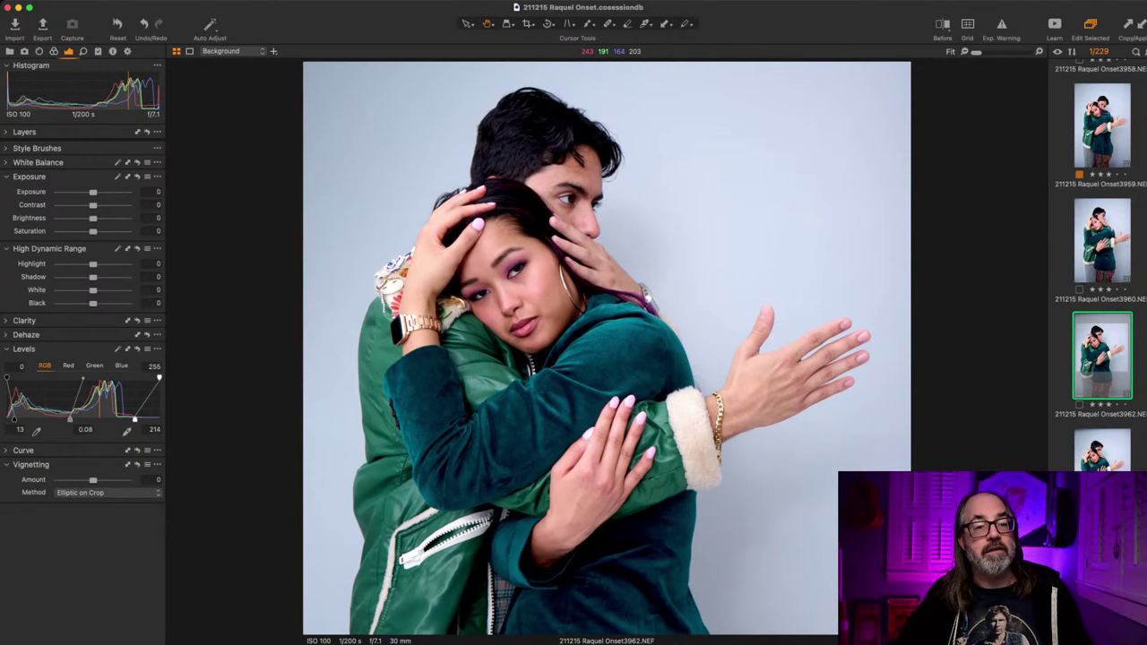
# Step: Apply the tighter crop of image 3962 to images 3963 and 3964
pyautogui.press('Down')
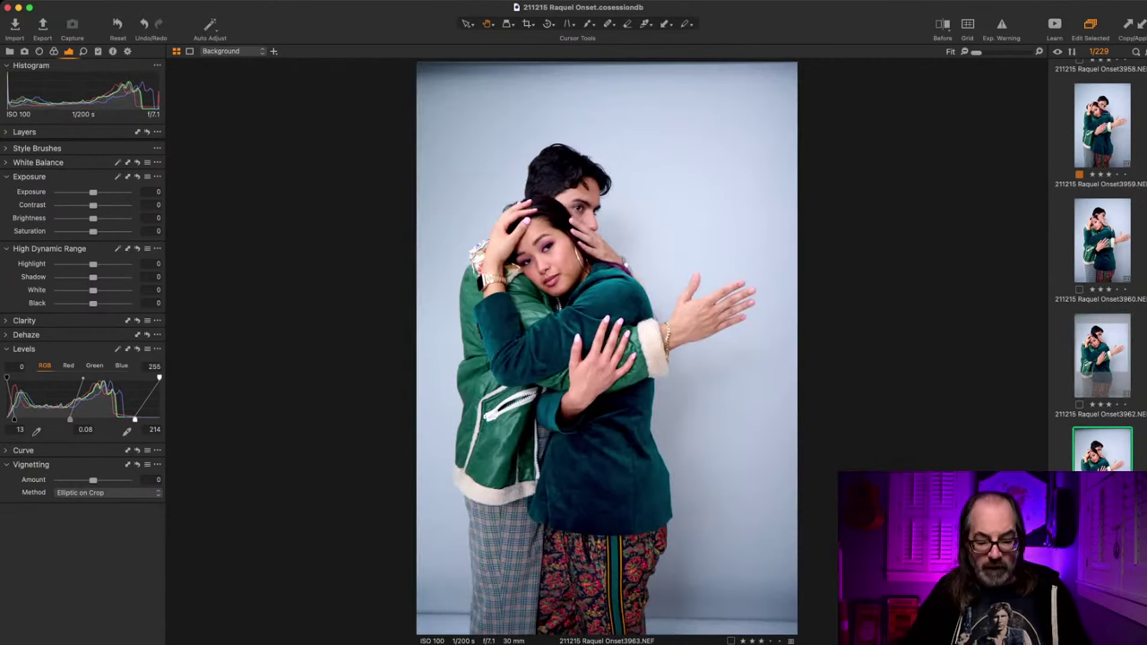
pyautogui.press('super+shift+v')
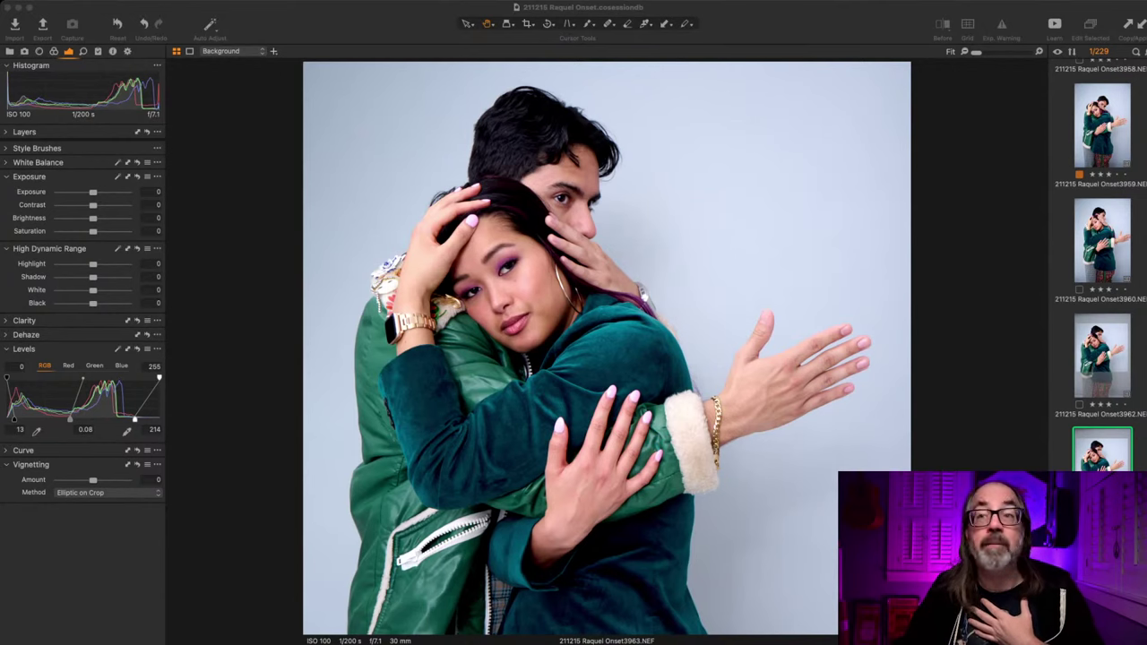
pyautogui.press('super+1')
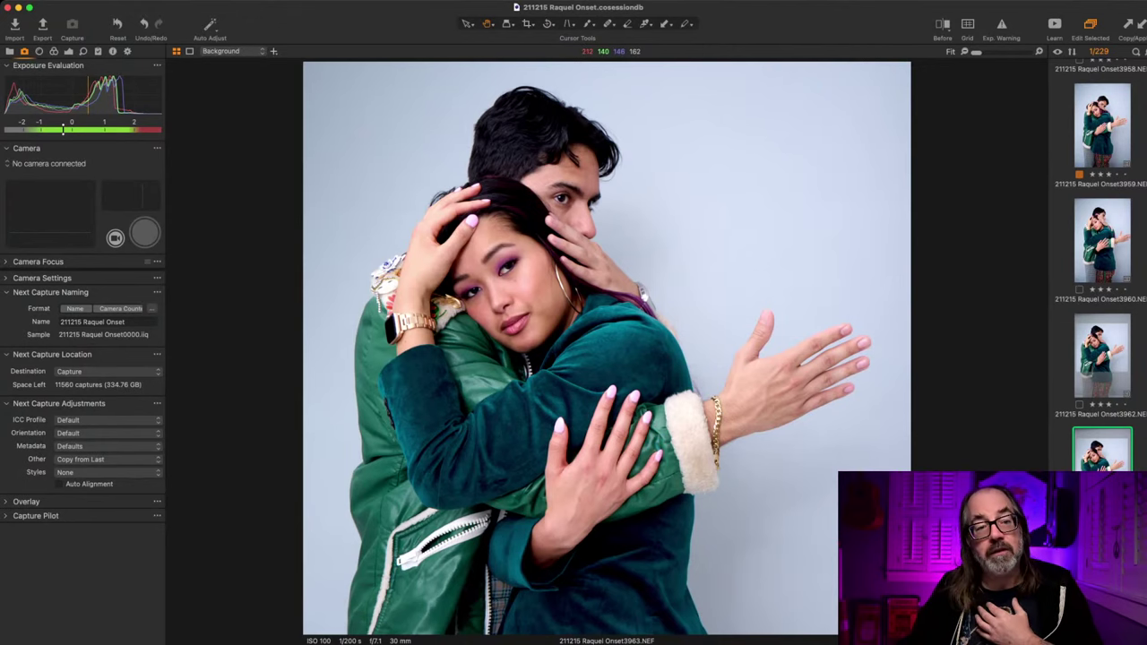
pyautogui.press('super+shift+a')
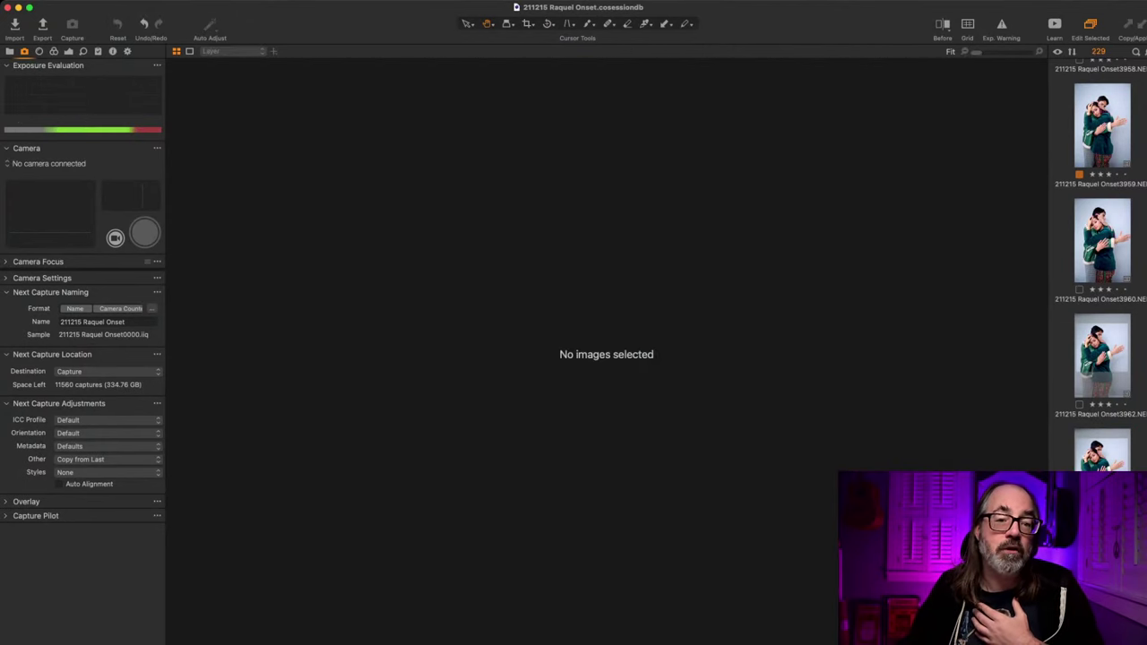
pyautogui.click(1101, 452)
pyautogui.click(1101, 583)
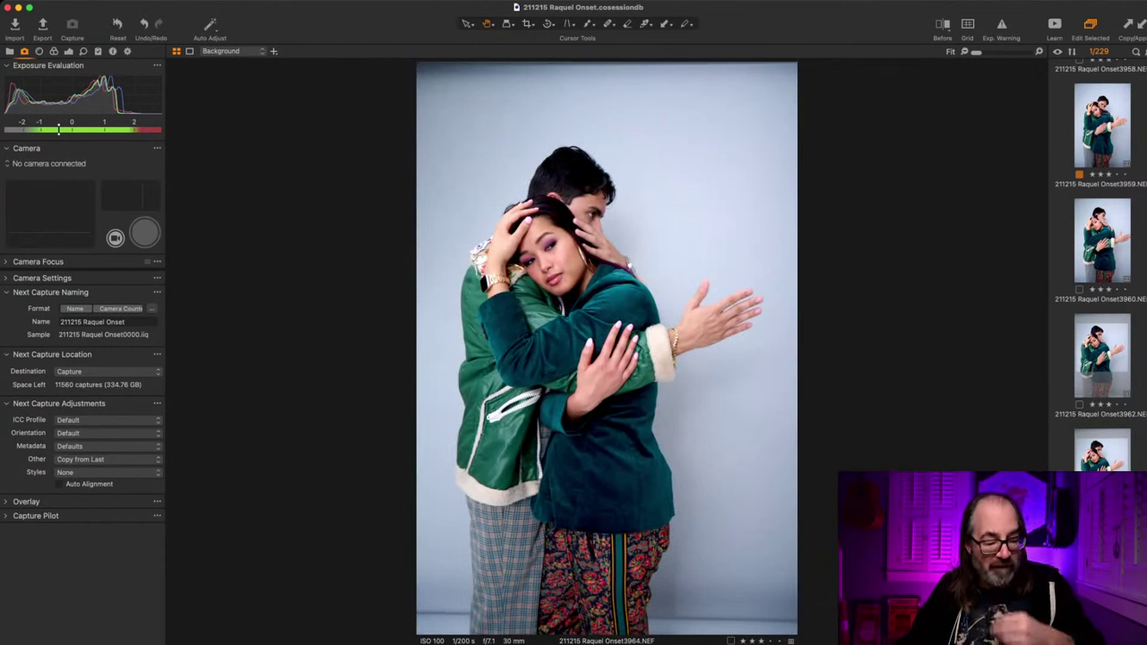
pyautogui.press('Right')
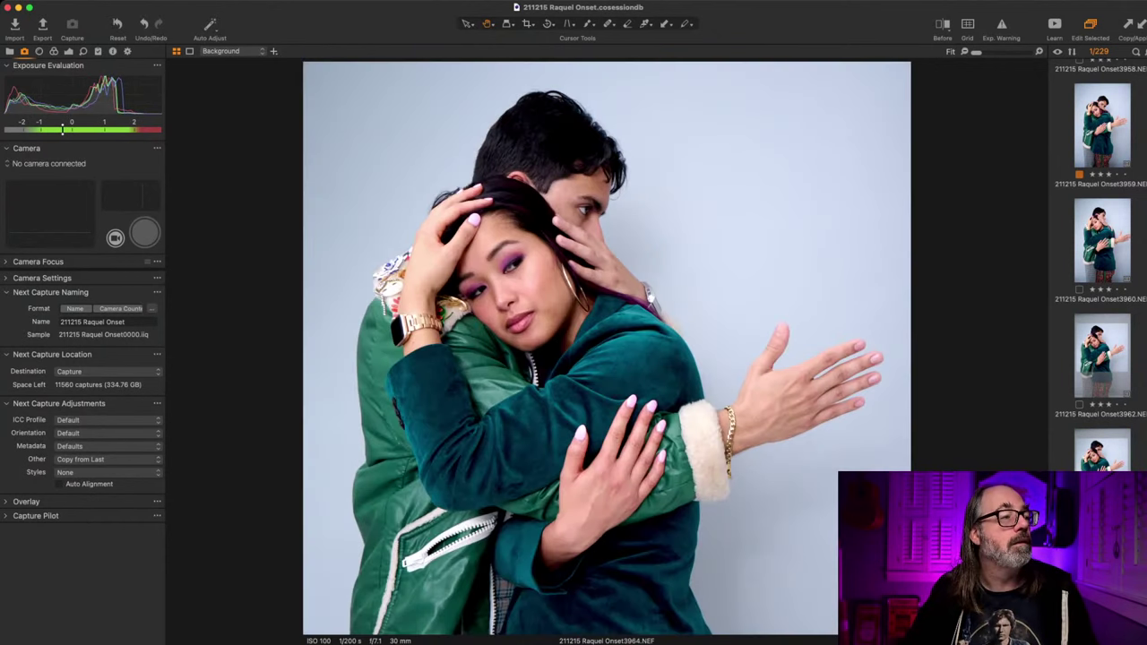
# Step: Check image 3965 against its neighbour 3966 and demote 3965 to two stars
pyautogui.press('Right')
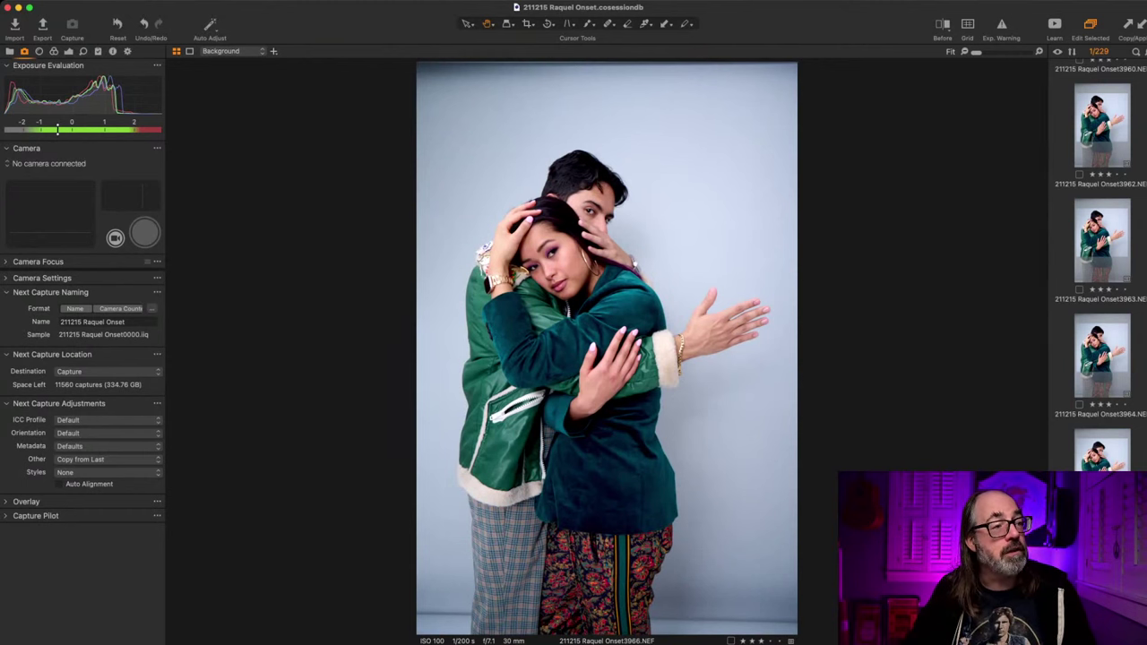
pyautogui.press('Left')
pyautogui.press('2')
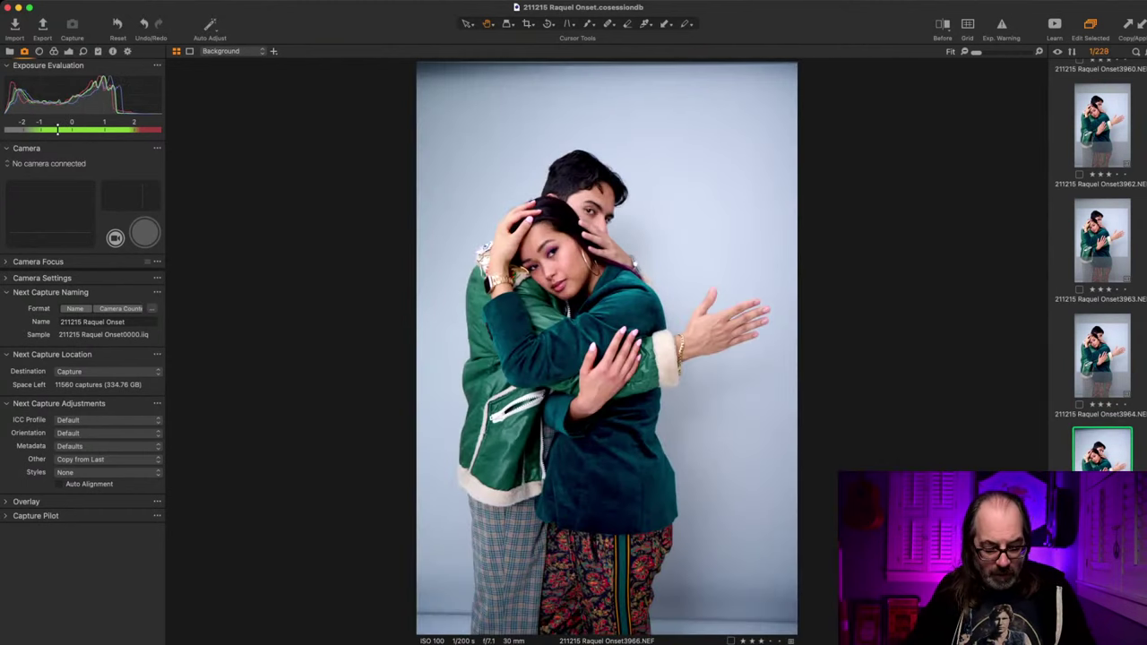
# Step: Compare the cropped image 3964 with image 3966 and review the poses in images 3967 and 3968
pyautogui.press('Left')
pyautogui.press('Left')
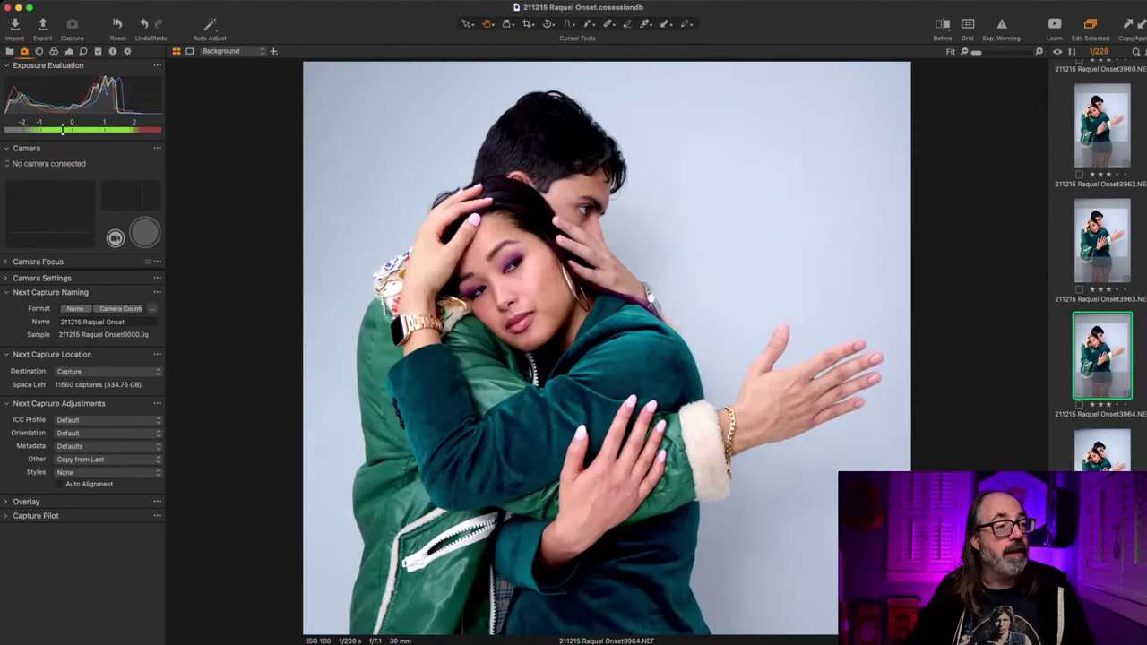
pyautogui.press('Right')
pyautogui.press('Right')
pyautogui.press('Right')
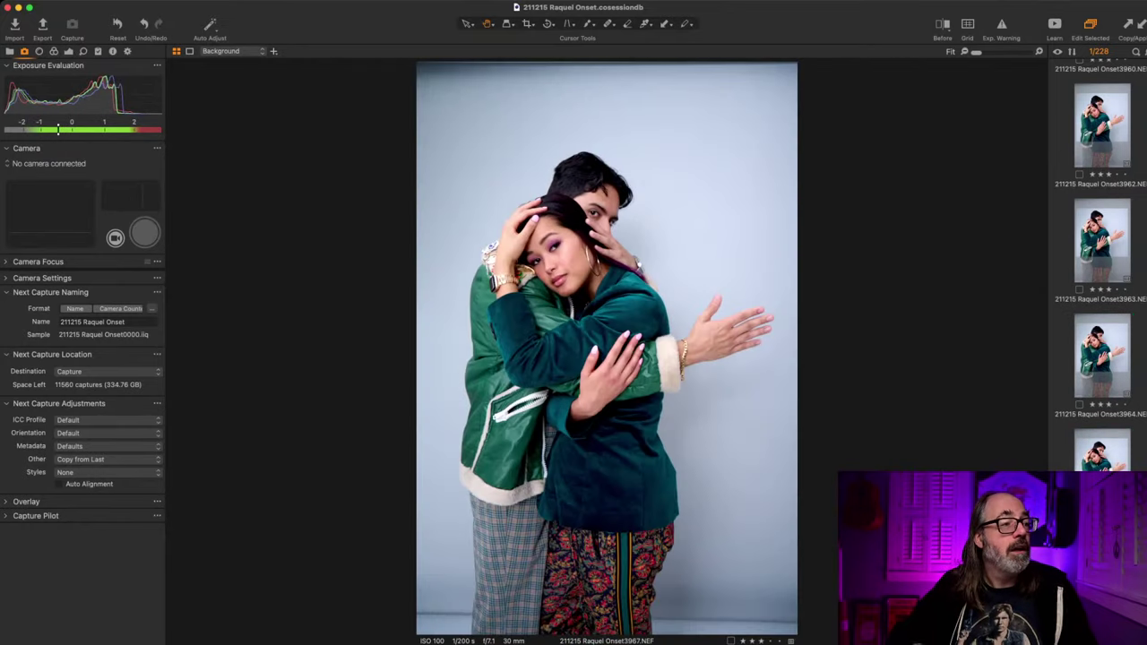
pyautogui.press('Right')
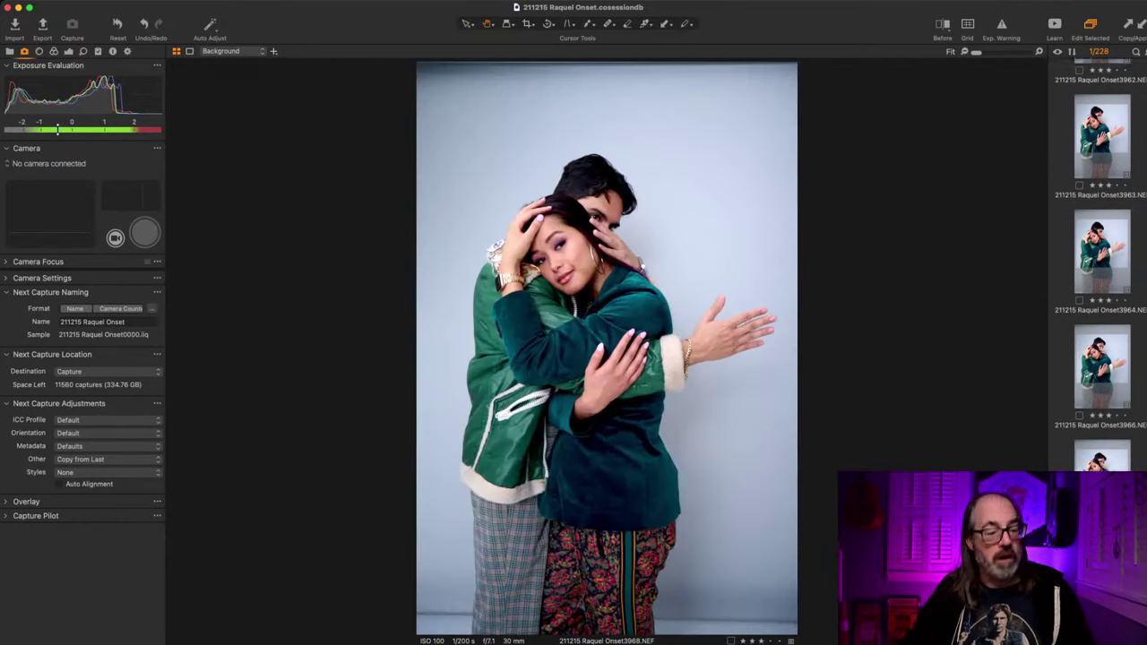
# Step: Review the photos following 3968 one by one and delete photo 3973
pyautogui.press('Right')
pyautogui.press('Right')
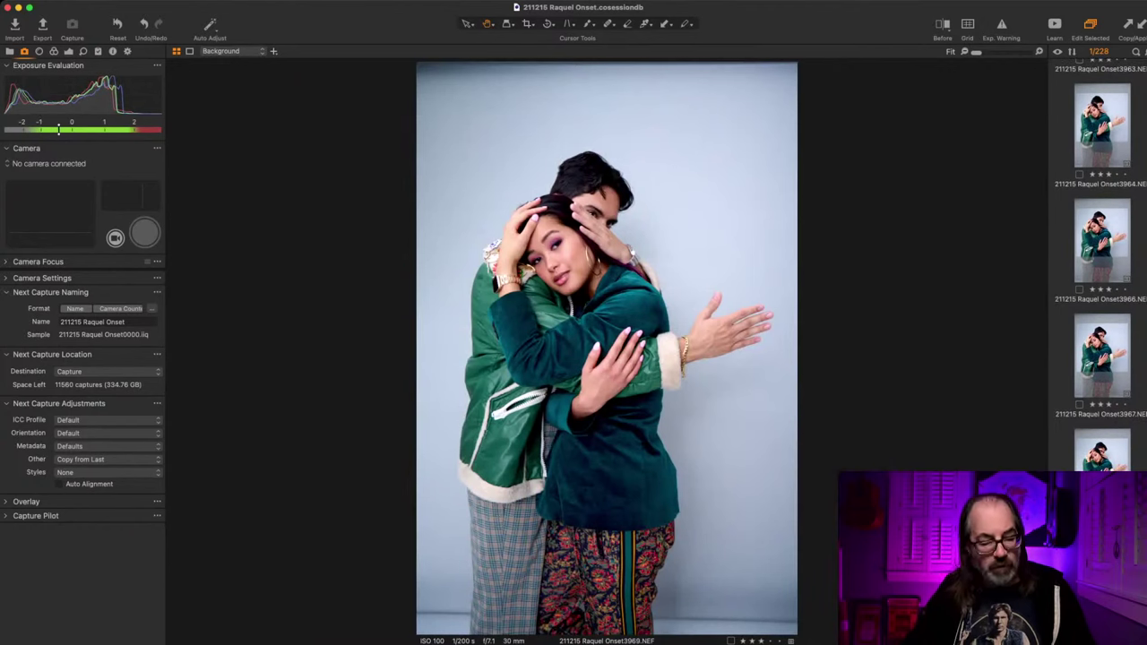
pyautogui.press('Right')
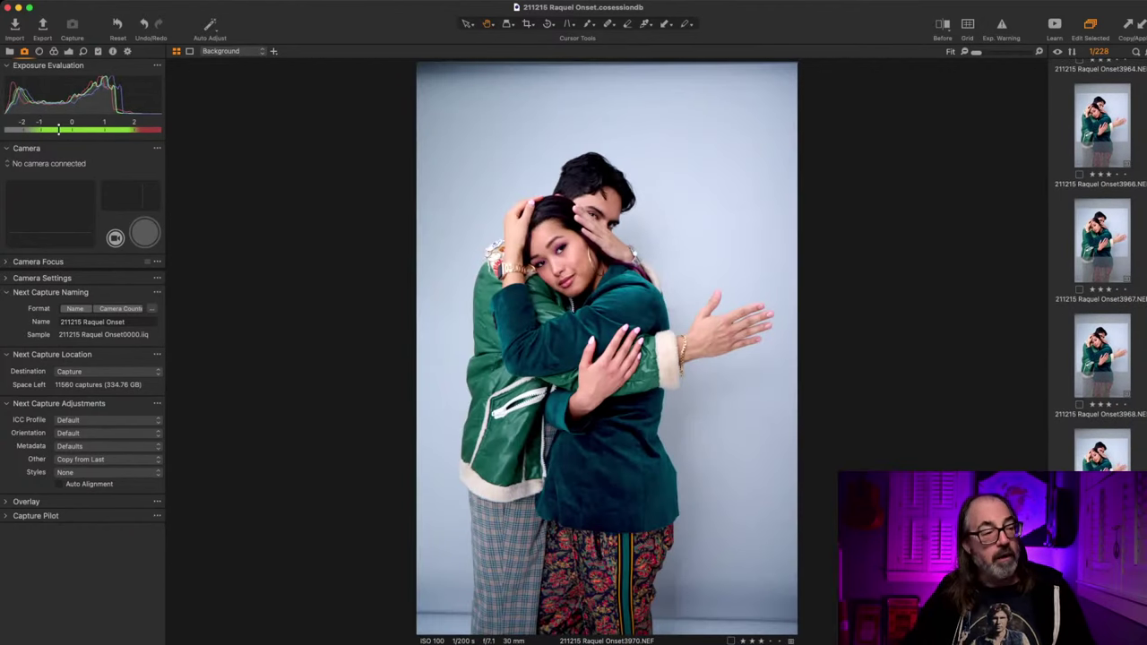
pyautogui.press('Right')
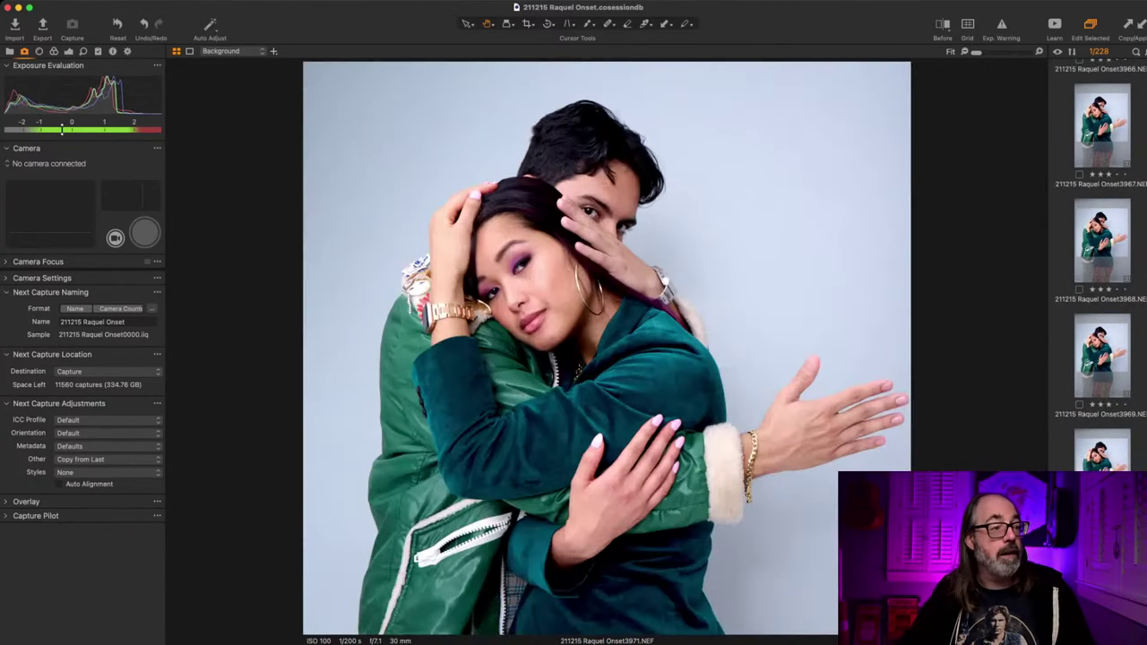
pyautogui.press('Right')
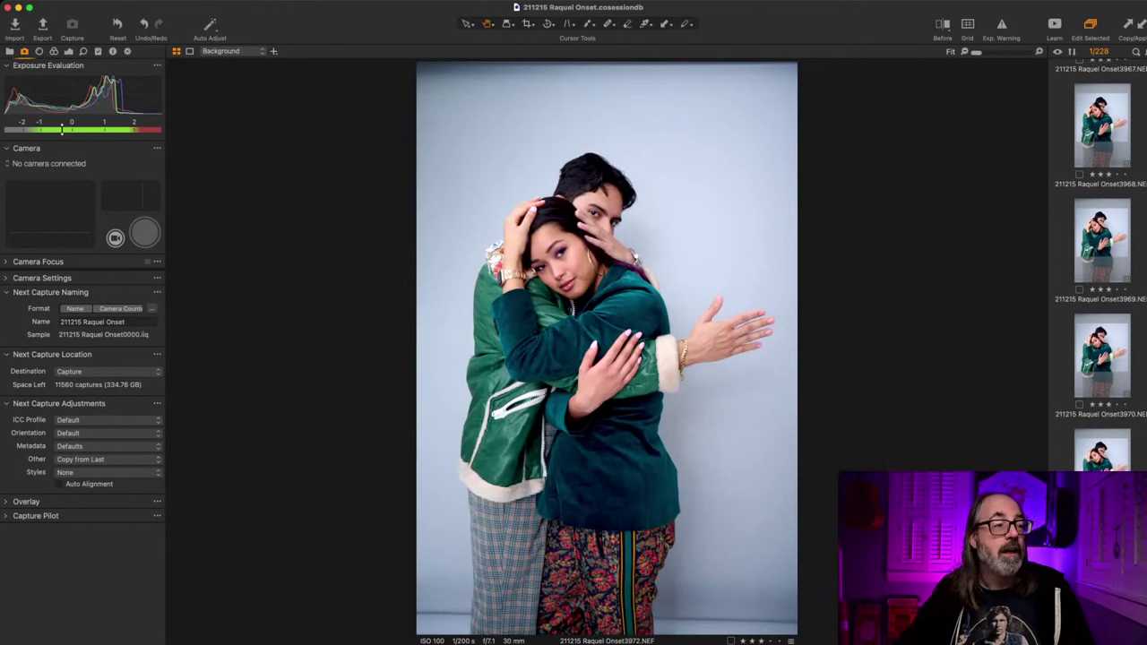
pyautogui.press('Right')
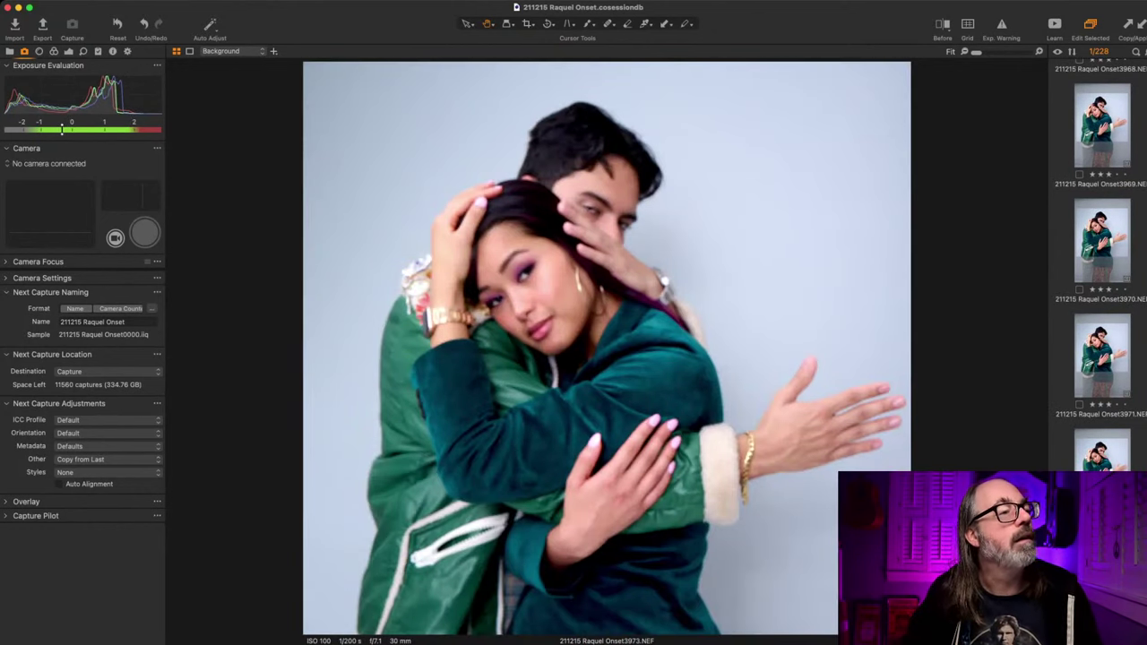
pyautogui.press('Delete')
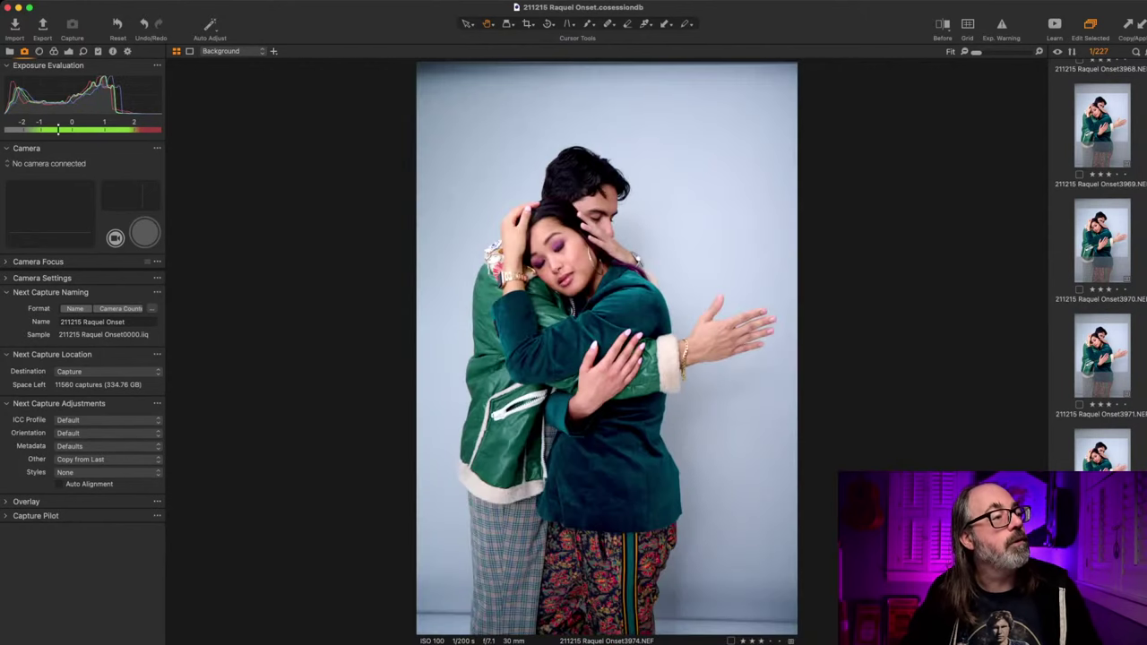
# Step: Compare photo 3974 with photo 3972 and delete photo 3974
pyautogui.press('Left')
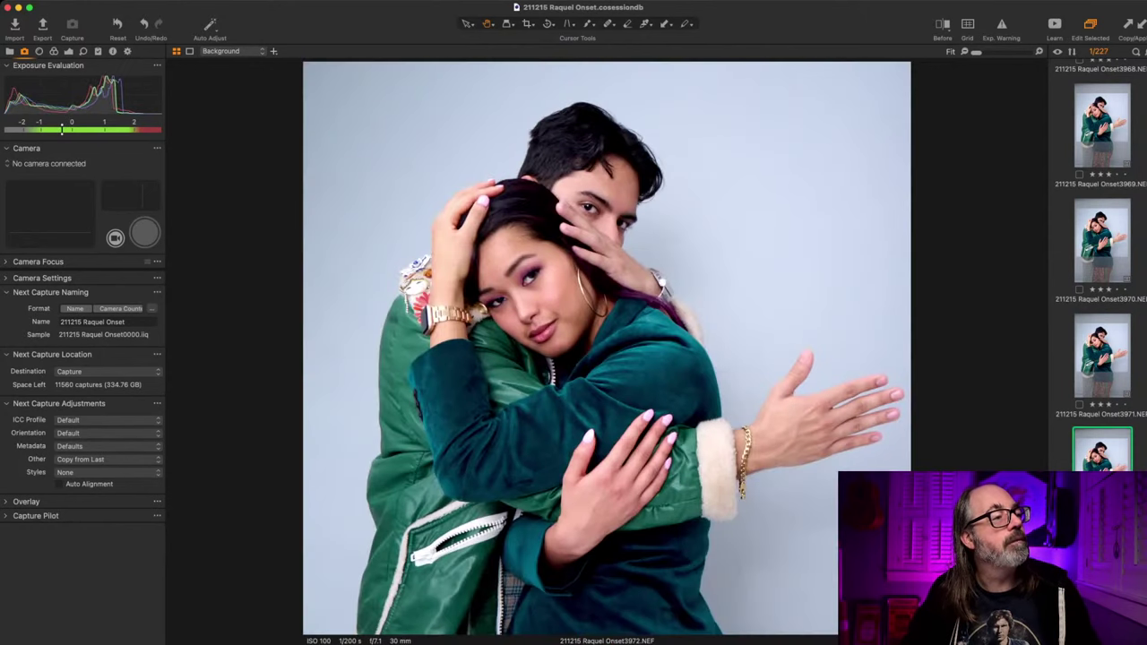
pyautogui.press('Right')
pyautogui.press('Delete')
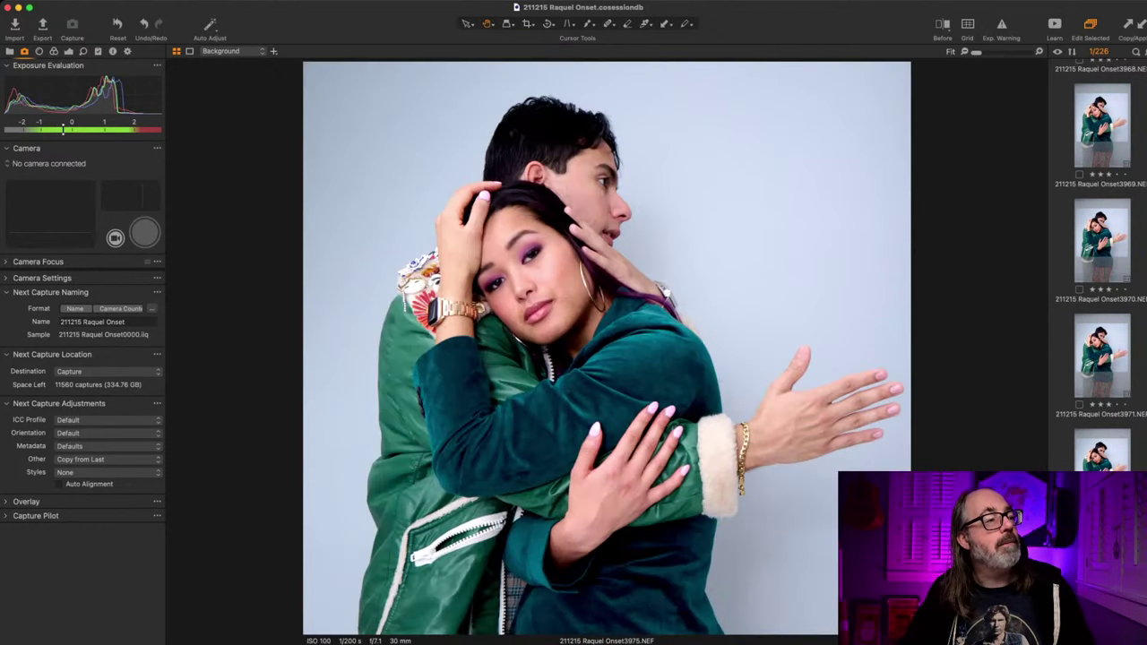
# Step: Review photos 3975 to 3978 of the embracing couple and delete photo 3978
pyautogui.press('Right')
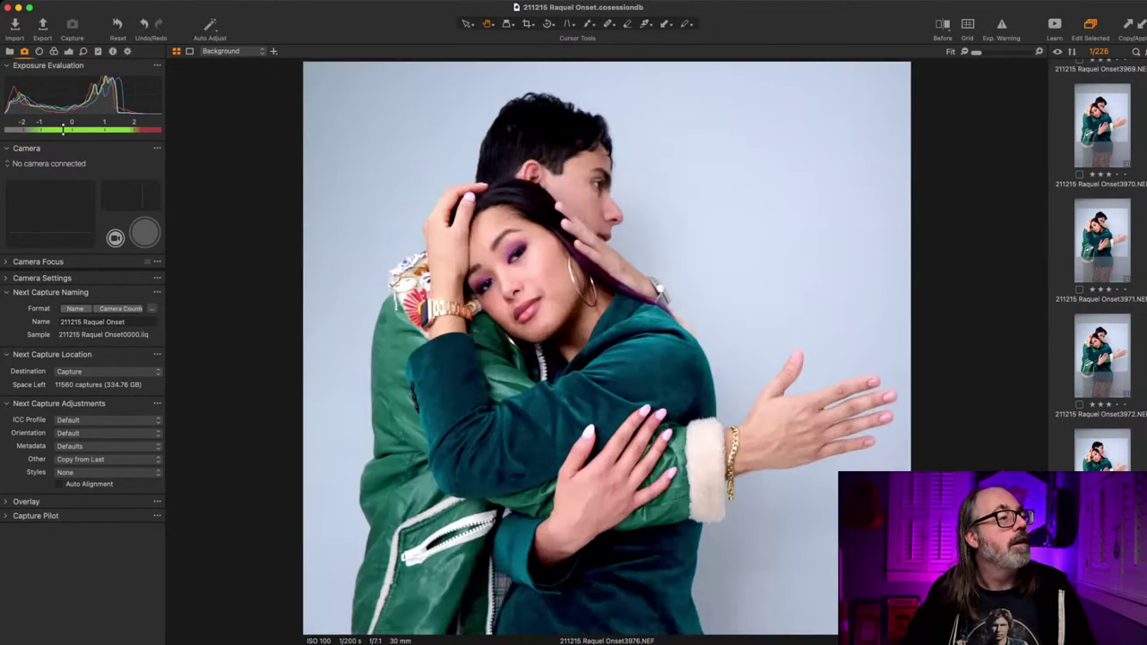
pyautogui.press('Right')
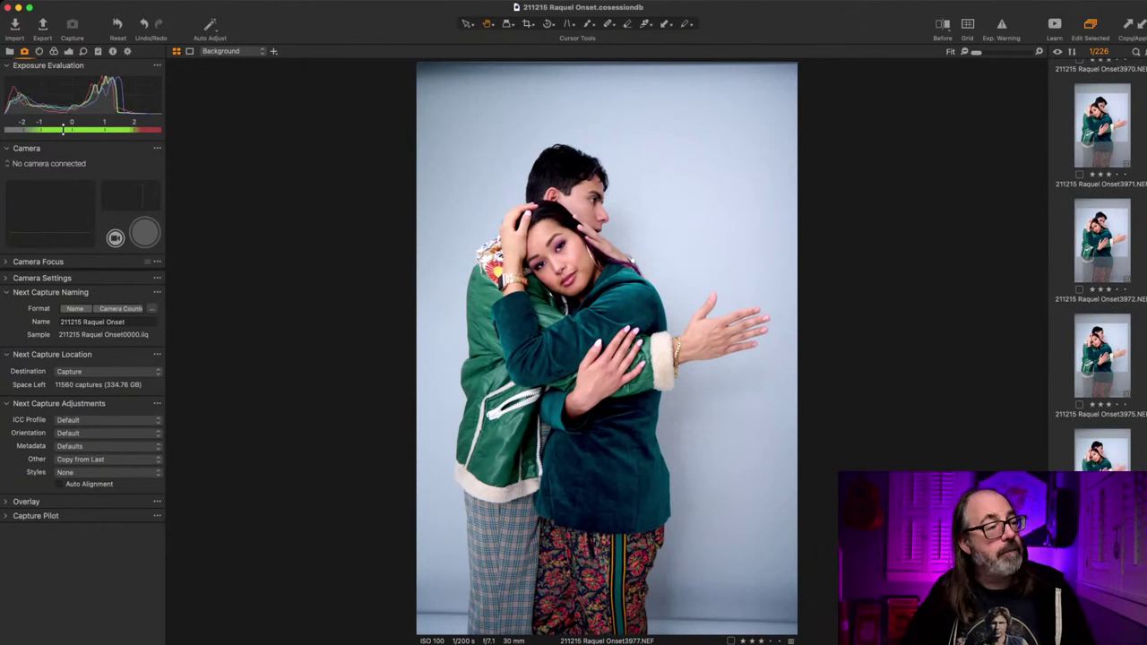
pyautogui.press('Right')
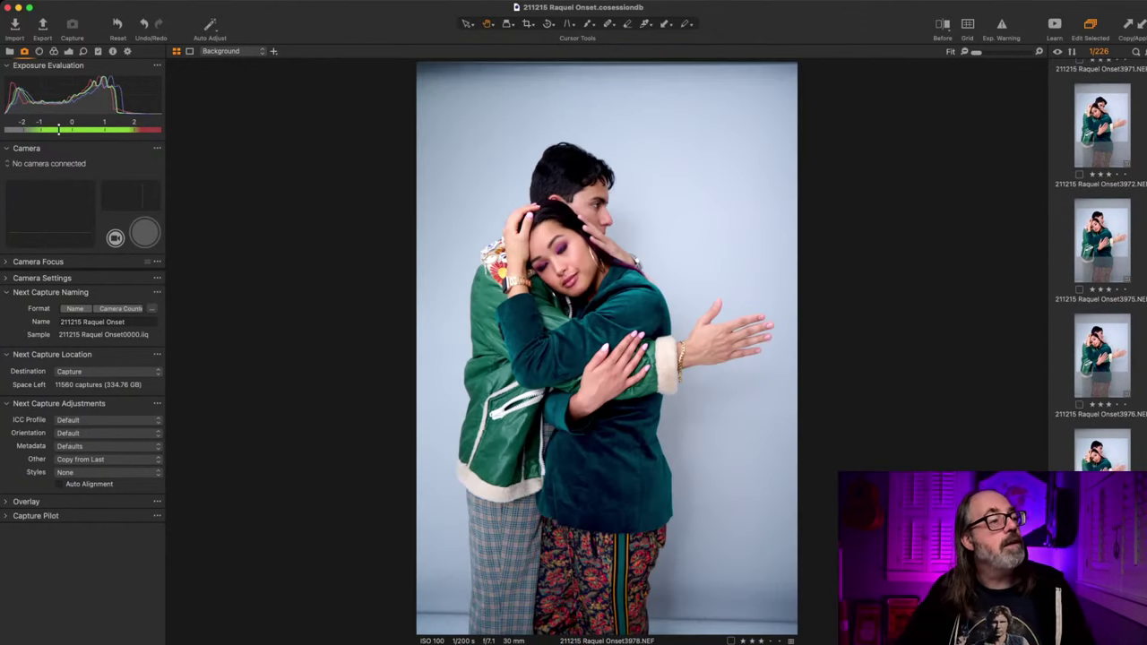
pyautogui.press('Right')
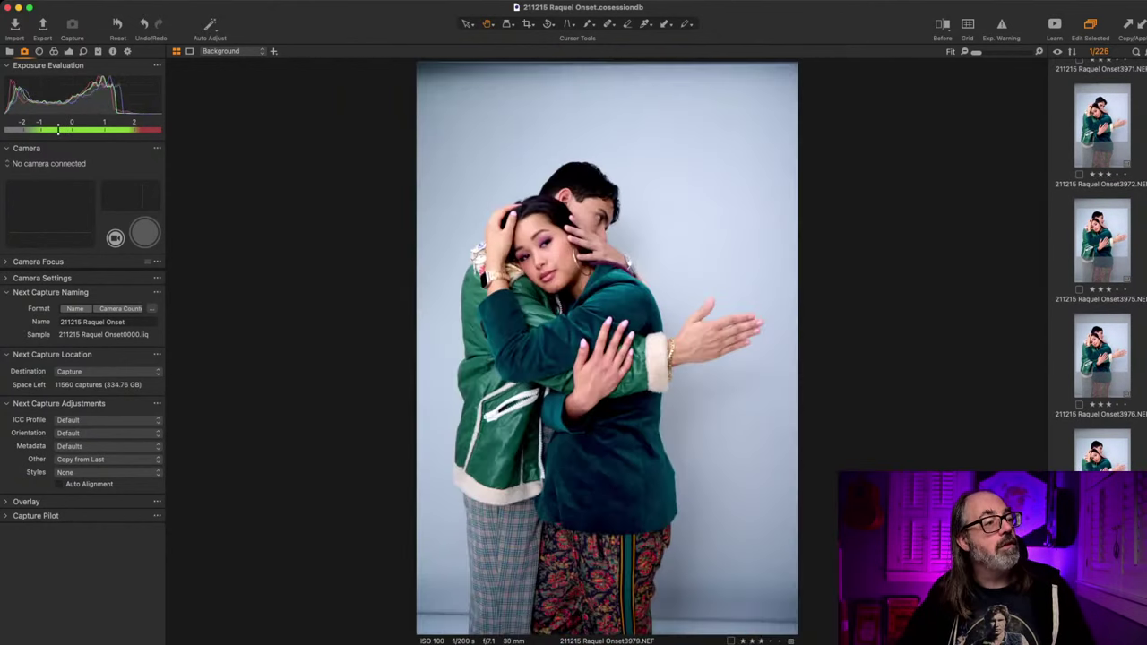
# Step: Review photo 3980 of the embracing couple and delete it
pyautogui.press('Right')
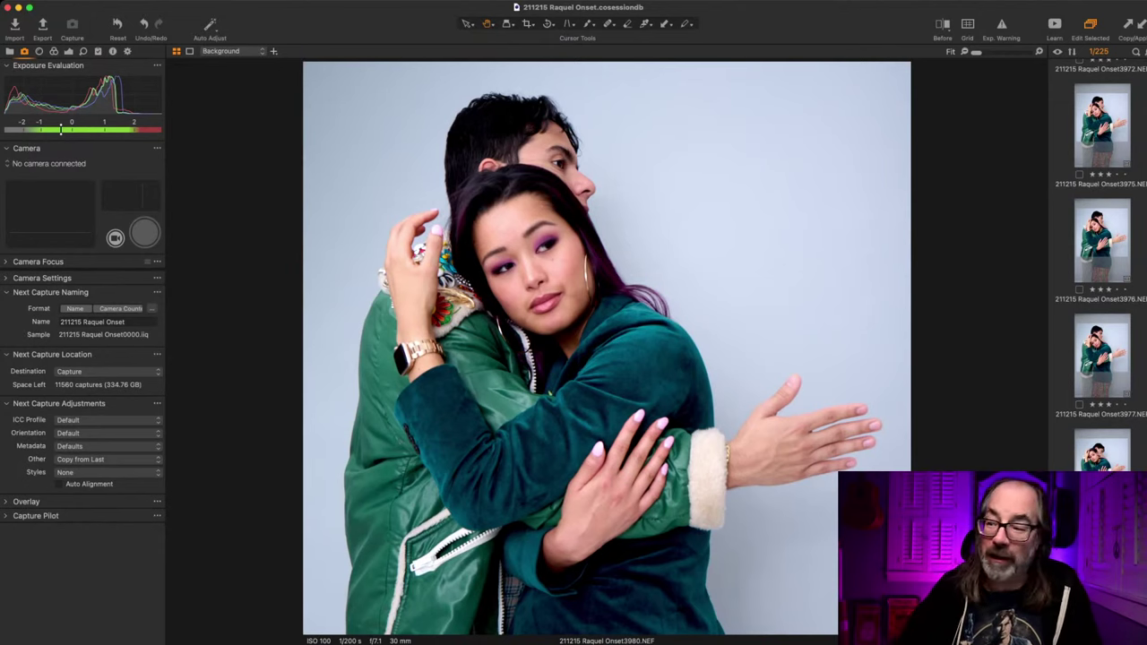
pyautogui.scroll(1, 1101, 269)
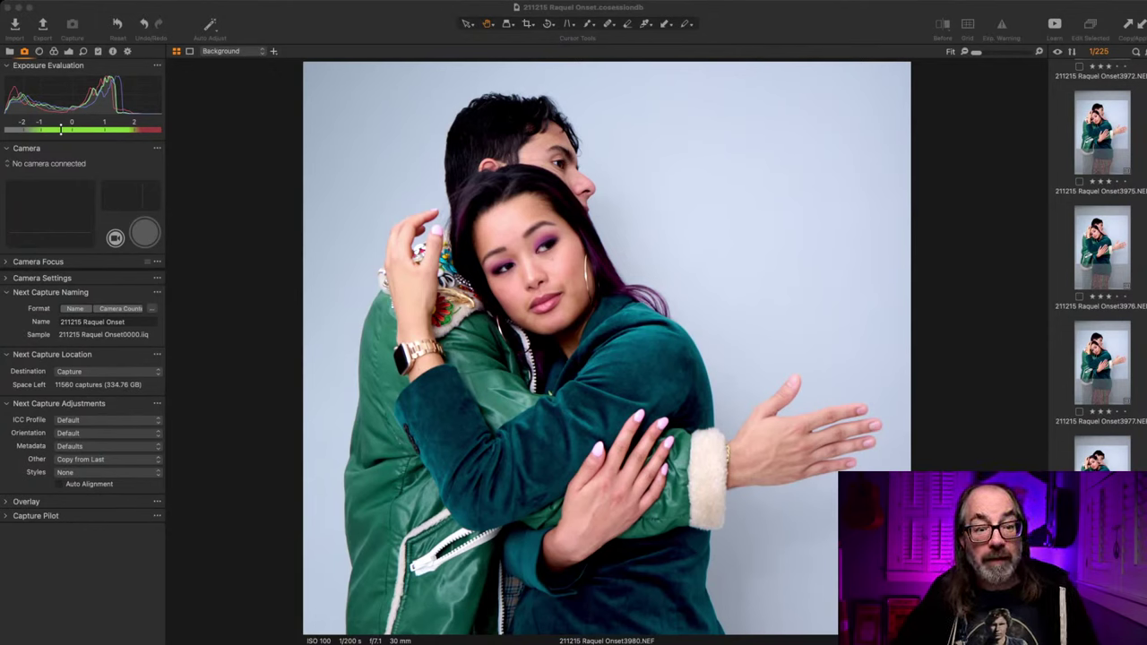
pyautogui.press('super+Tab')
pyautogui.press('super+BackSpace')
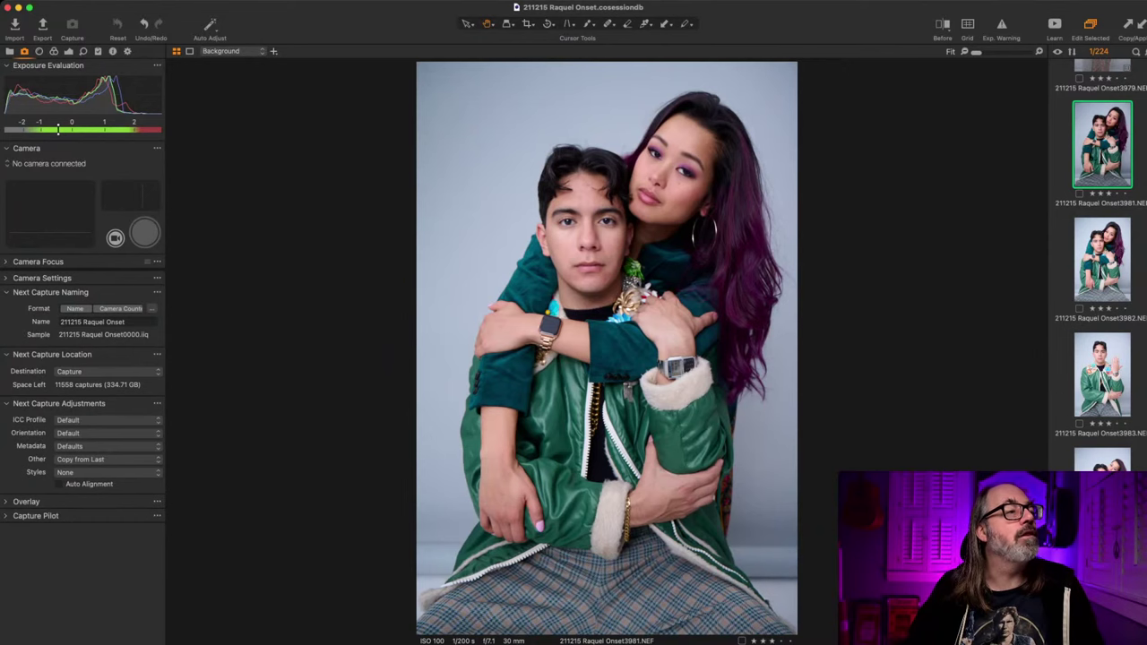
# Step: Inspect both faces in photo 3981 at 100% and delete the photo
pyautogui.doubleClick(586, 250)
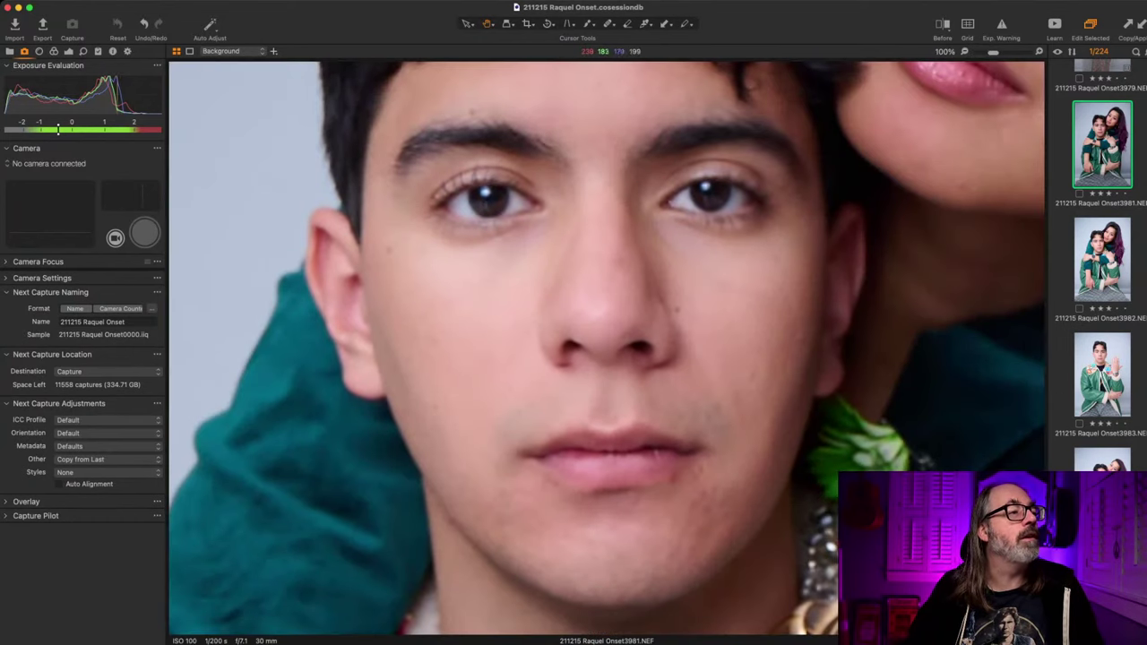
pyautogui.moveTo(833, 251); pyautogui.dragTo(481, 543)
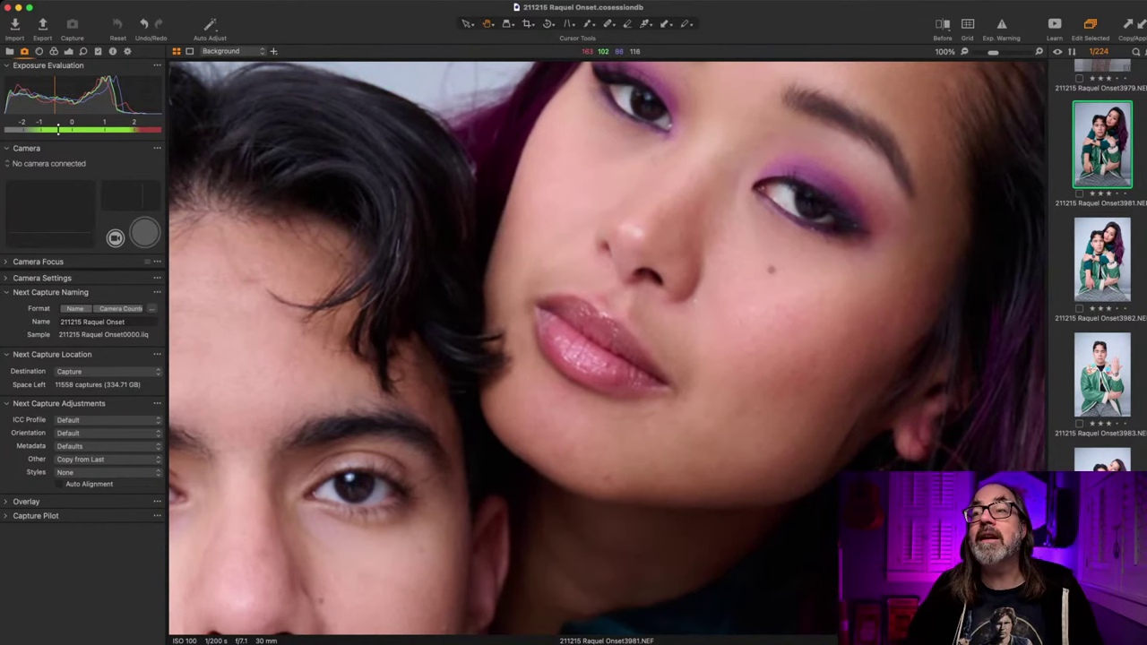
pyautogui.scroll(3, 606, 347)
pyautogui.hscroll(2, 606, 348)
pyautogui.scroll(-1, 607, 348)
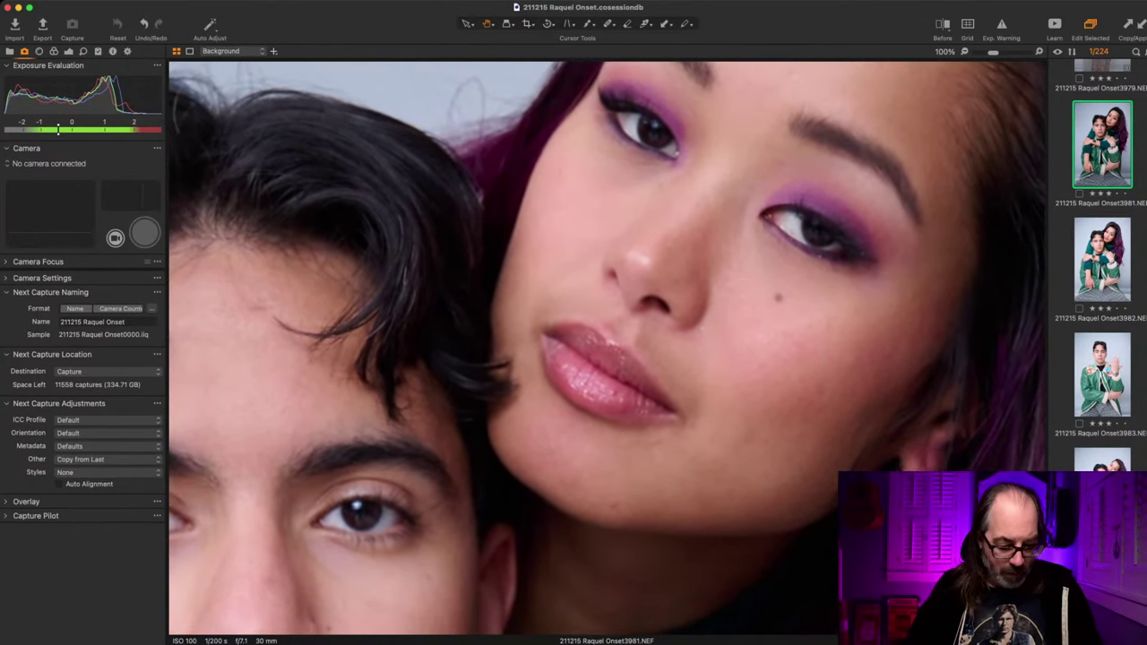
pyautogui.press('Delete')
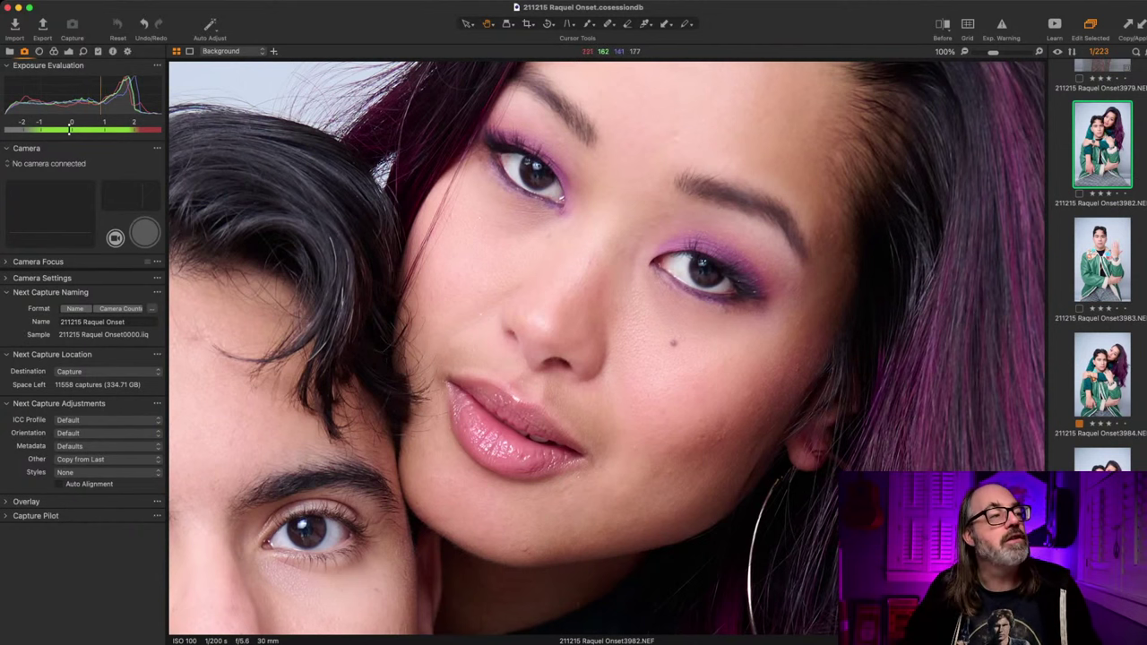
# Step: Inspect both faces in photo 3982 at 100% and sample a skin tone in the Color Editor
pyautogui.moveTo(502, 376); pyautogui.dragTo(711, 211)
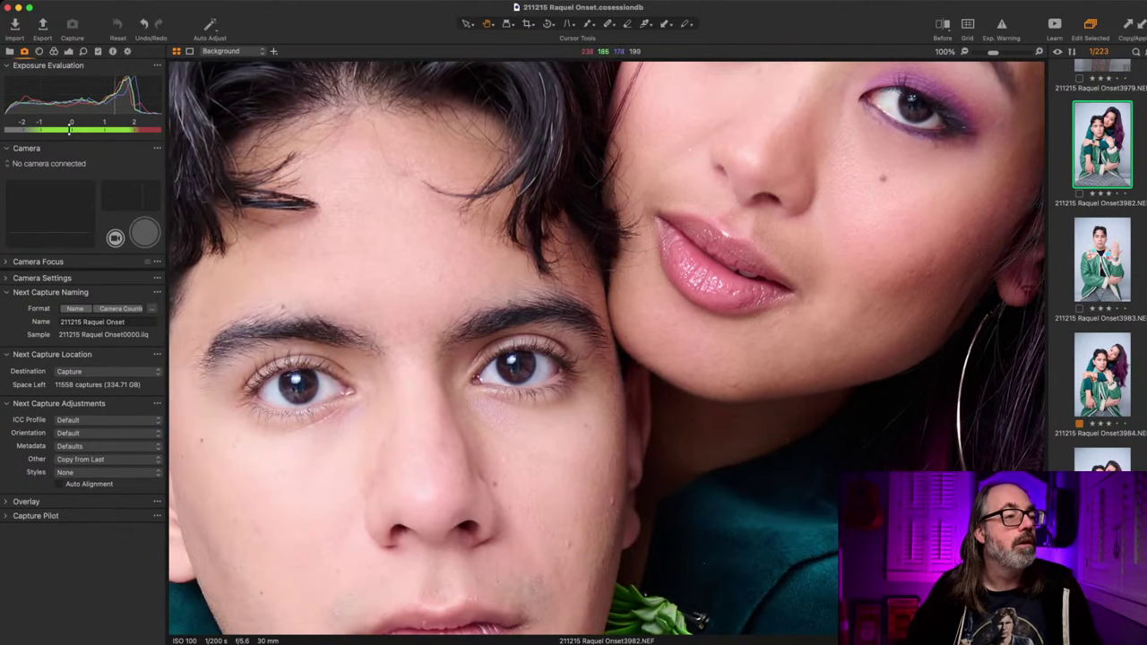
pyautogui.scroll(5, 607, 346)
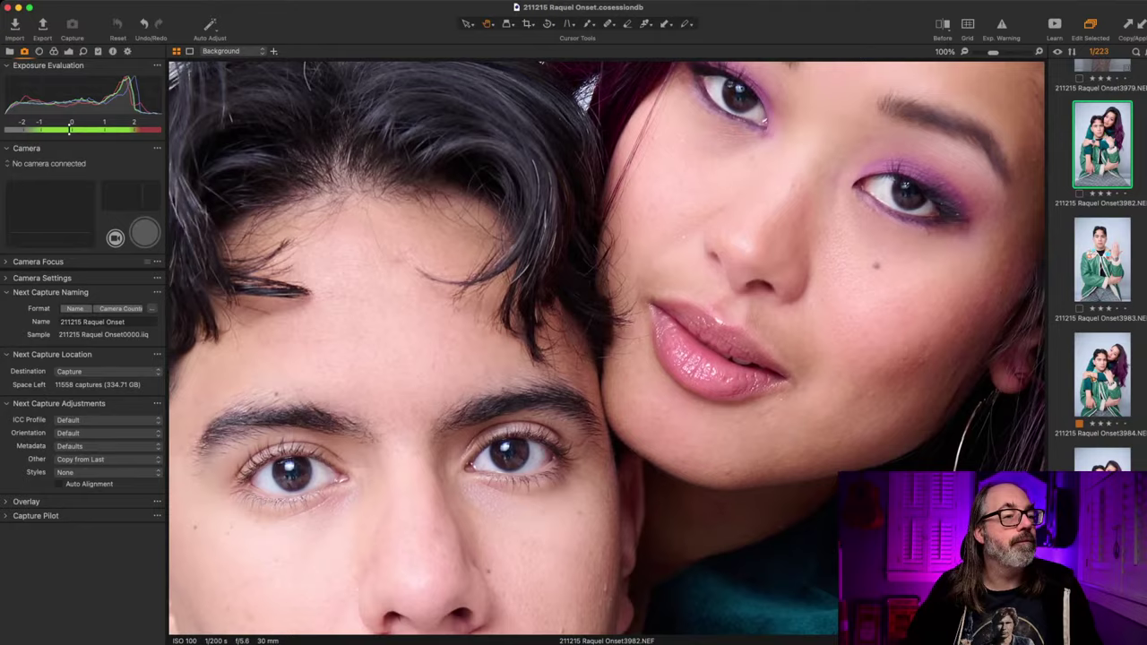
pyautogui.moveTo(607, 347); pyautogui.dragTo(618, 232)
pyautogui.hscroll(-3, 607, 348)
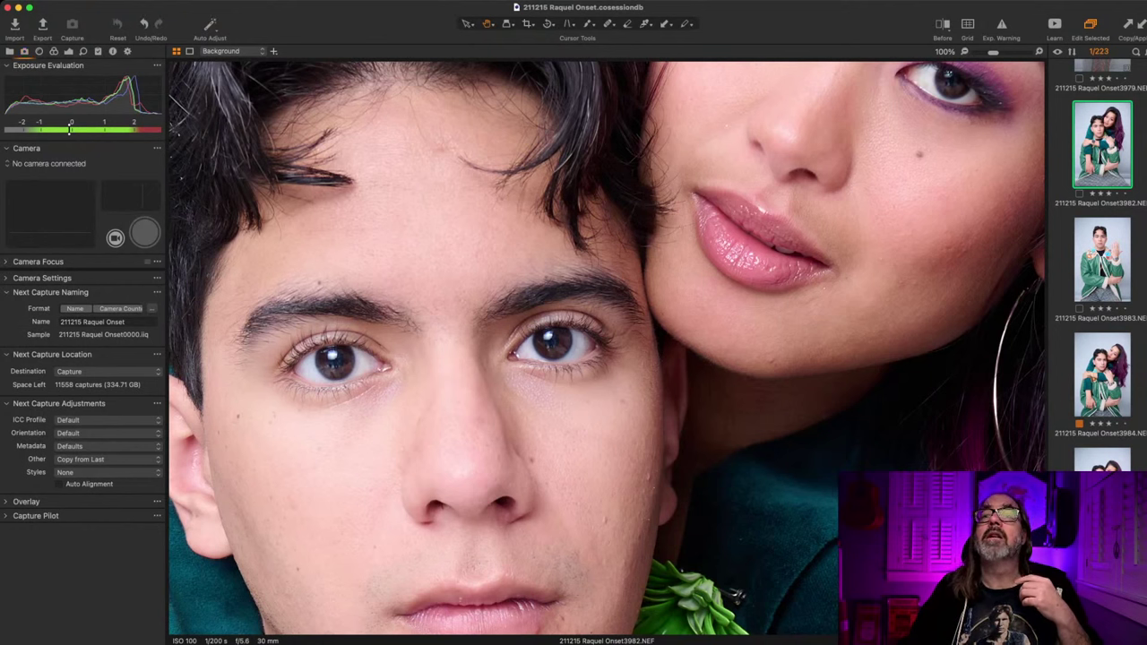
pyautogui.press('super+4')
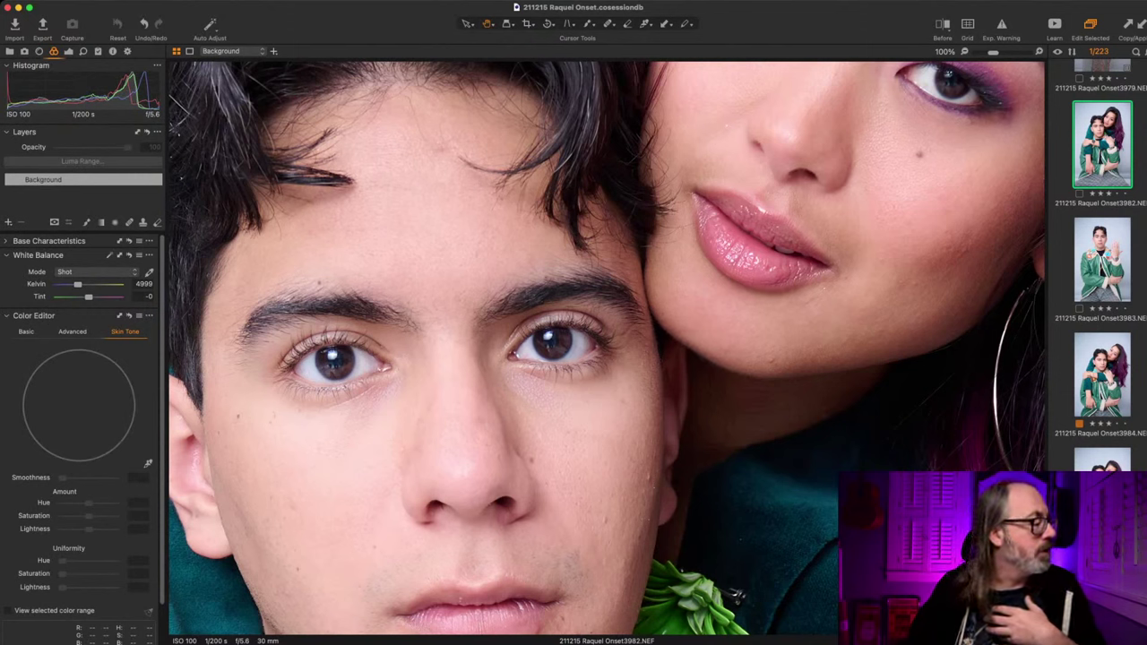
pyautogui.scroll(-1, 81, 431)
pyautogui.press('b')
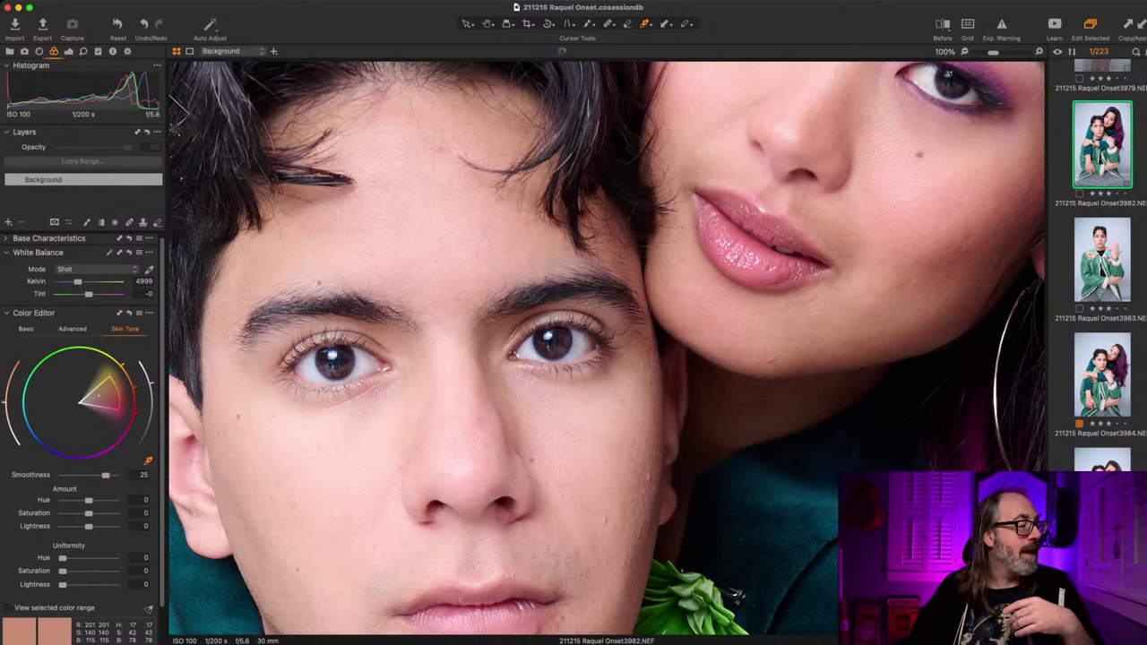
# Step: Try widening the Skin Tone colour range from yellow-green through red to purple and shift the target hue to pink
pyautogui.moveTo(108, 378); pyautogui.dragTo(49, 377)
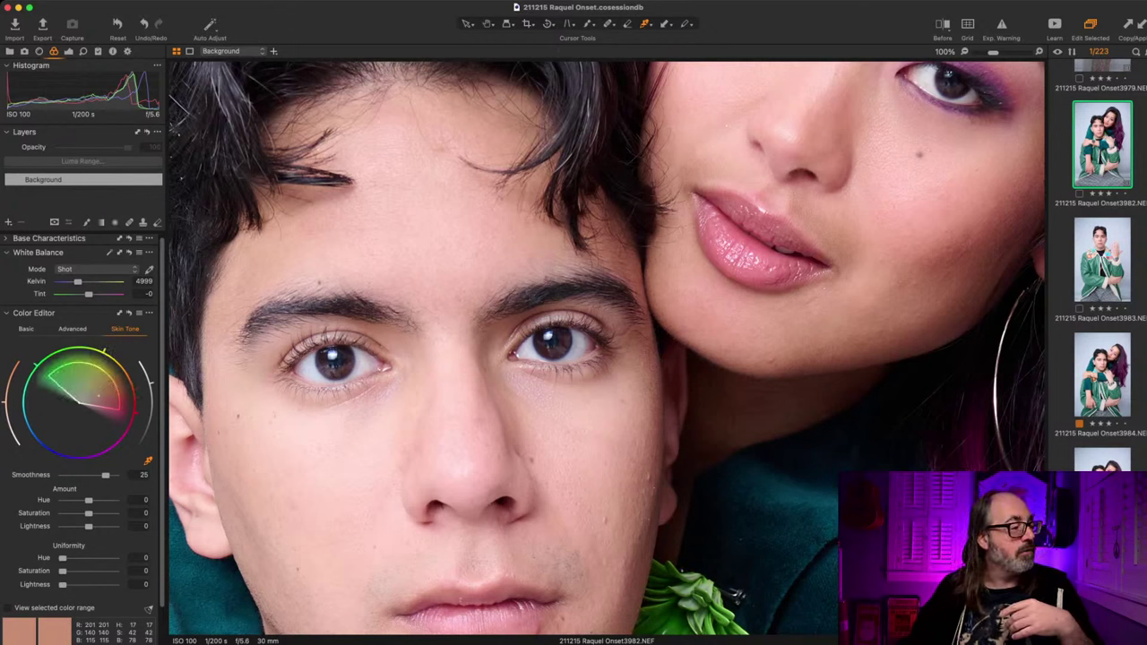
pyautogui.moveTo(119, 410); pyautogui.dragTo(118, 391)
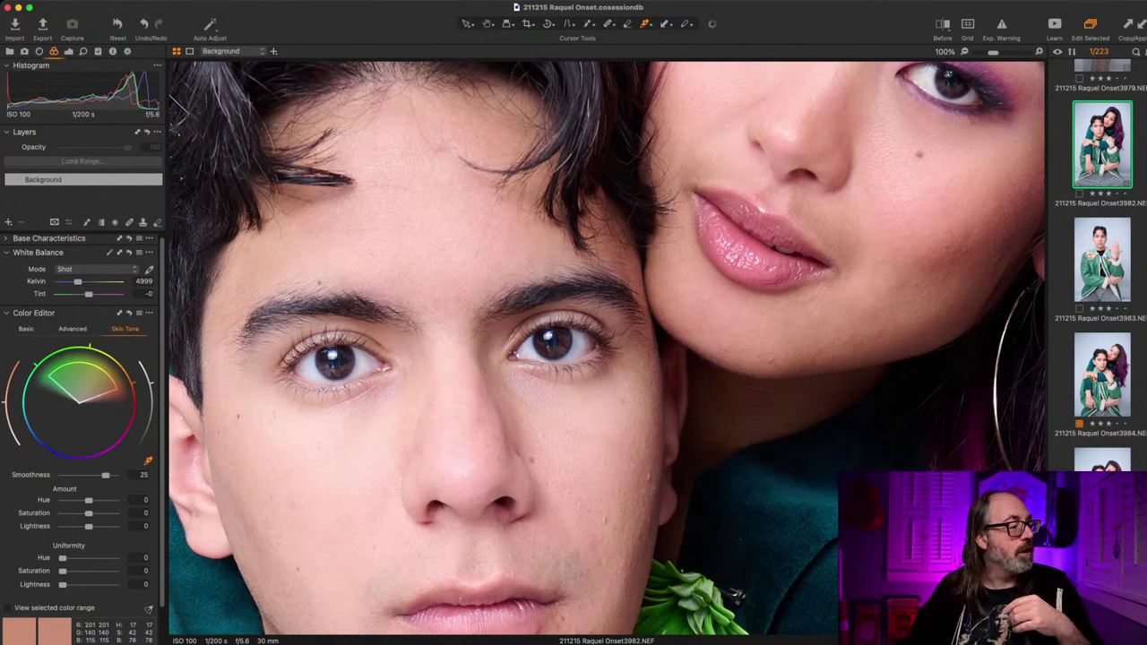
pyautogui.moveTo(117, 391); pyautogui.dragTo(106, 438)
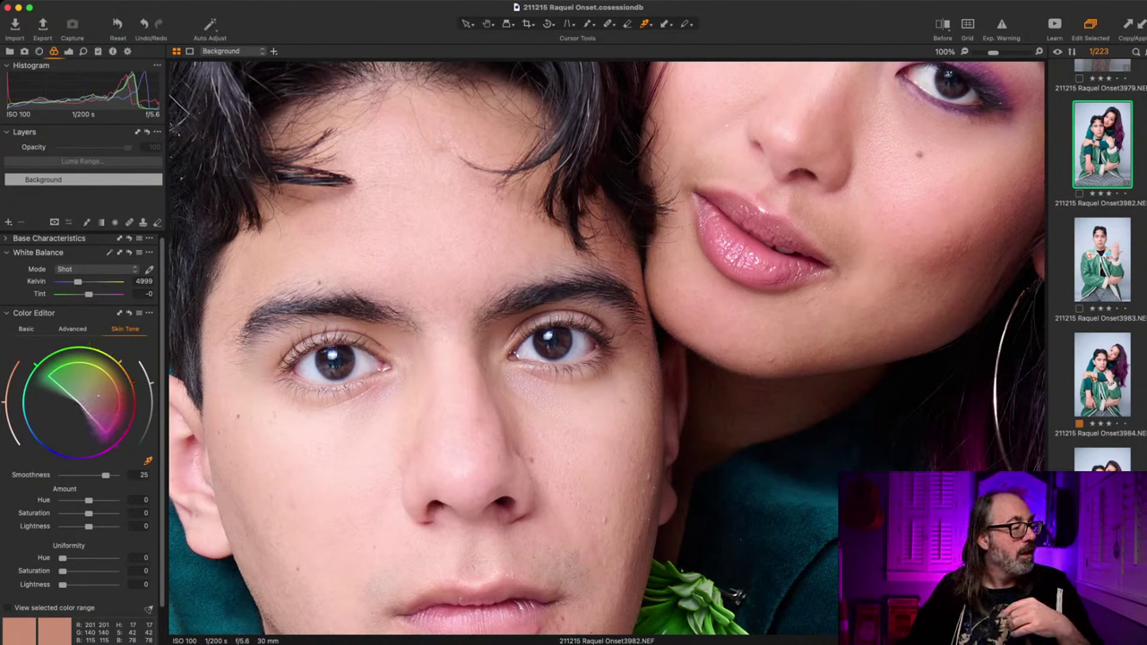
pyautogui.moveTo(105, 436); pyautogui.dragTo(78, 444)
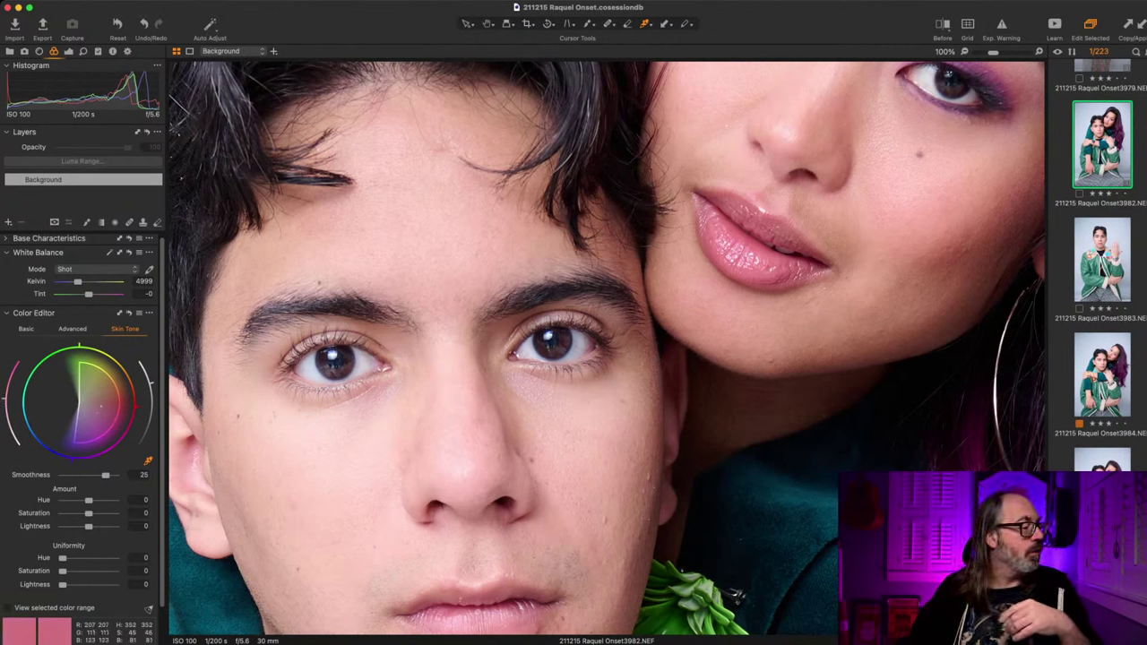
# Step: Try a skin tone Uniformity Hue of 94.5 and return it to 0
pyautogui.scroll(-1, 79, 421)
pyautogui.moveTo(63, 556); pyautogui.dragTo(111, 555)
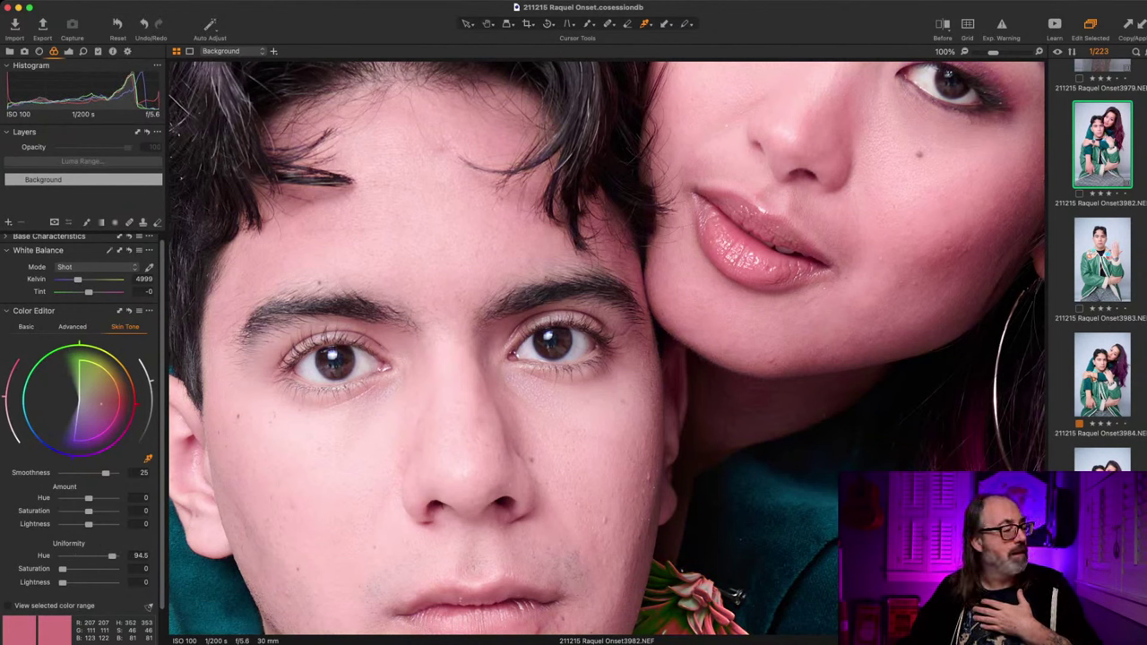
pyautogui.moveTo(111, 556); pyautogui.dragTo(63, 556)
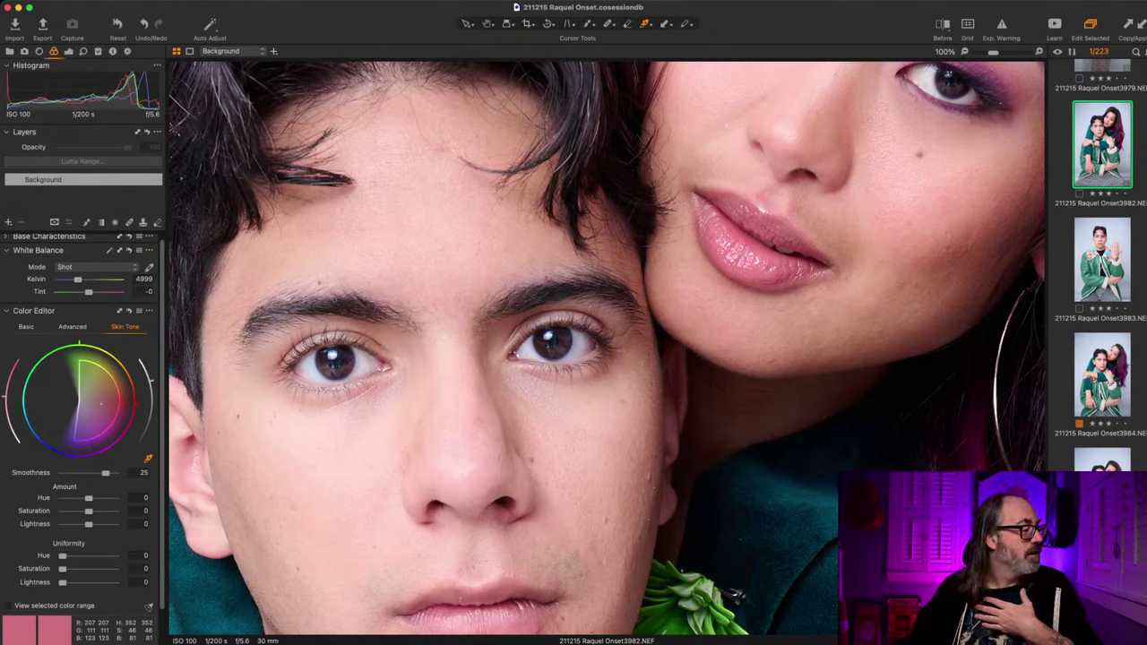
# Step: Set the skin tone Uniformity values for Saturation, Lightness and Hue to 100
pyautogui.moveTo(62, 568); pyautogui.dragTo(114, 582)
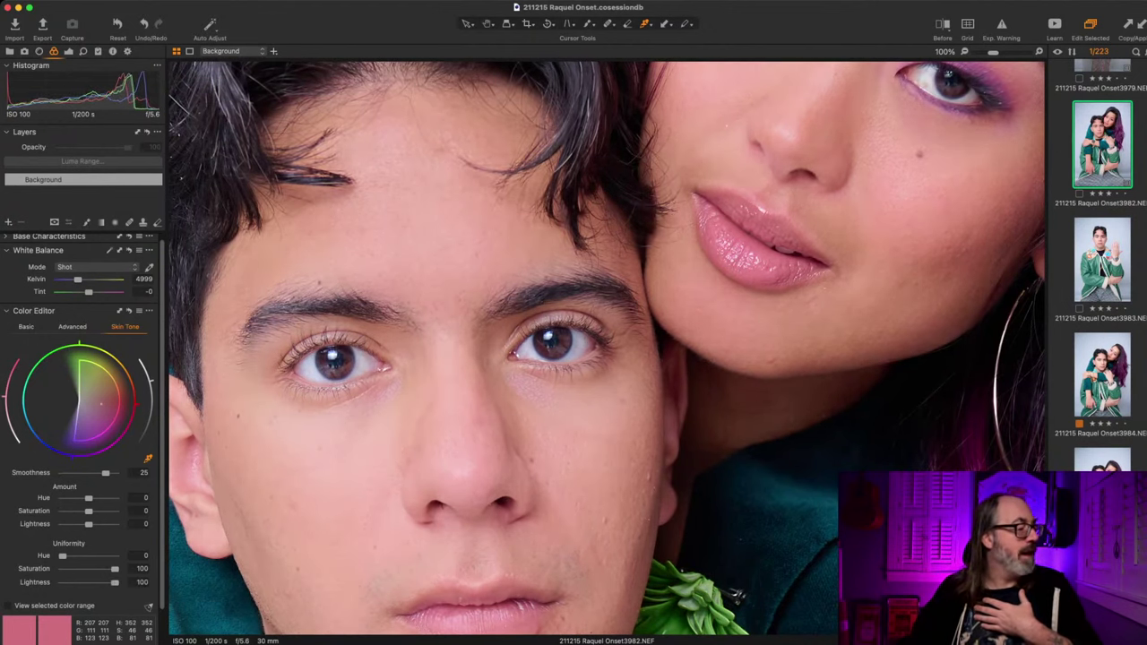
pyautogui.moveTo(62, 556); pyautogui.dragTo(113, 555)
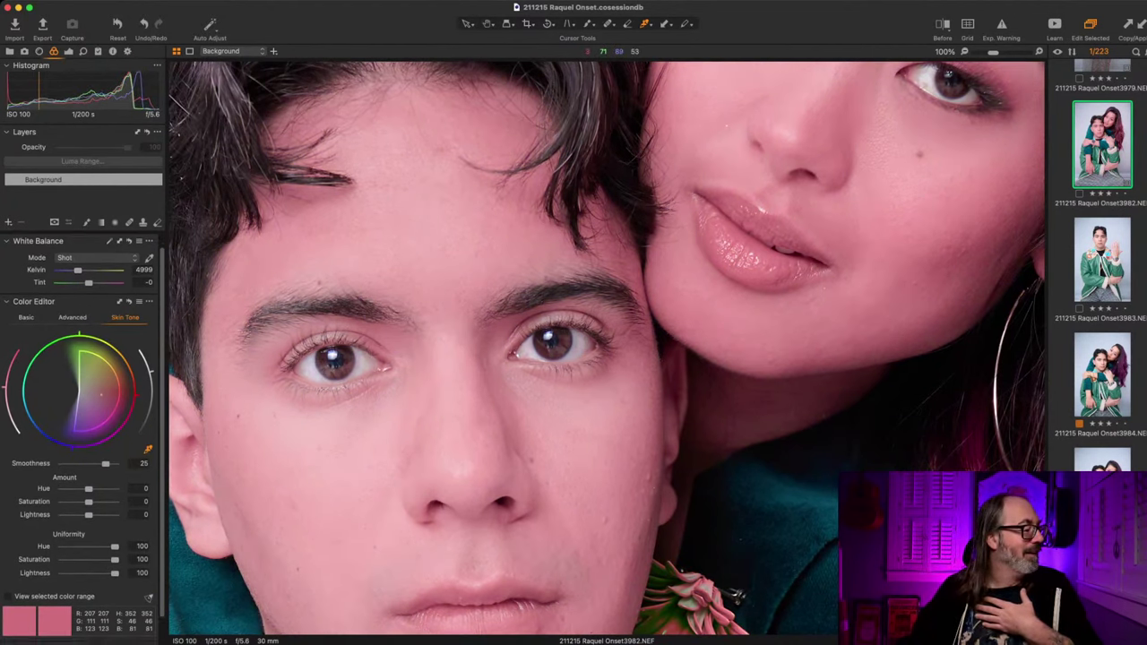
pyautogui.scroll(-1, 82, 439)
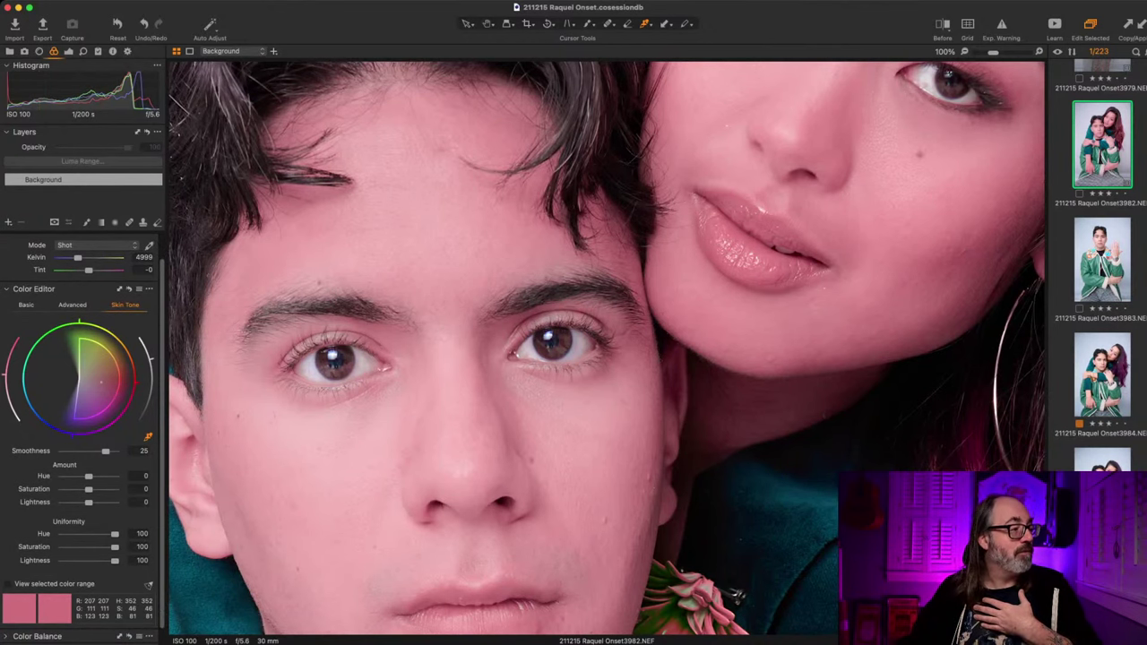
# Step: Target a light skin tone with a narrow orange-red range and reset Uniformity Hue, Saturation and Lightness to 0
pyautogui.moveTo(101, 382)
pyautogui.mouseDown()
pyautogui.moveTo(94, 395)
pyautogui.moveTo(94, 366)
pyautogui.moveTo(107, 370)
pyautogui.mouseUp()
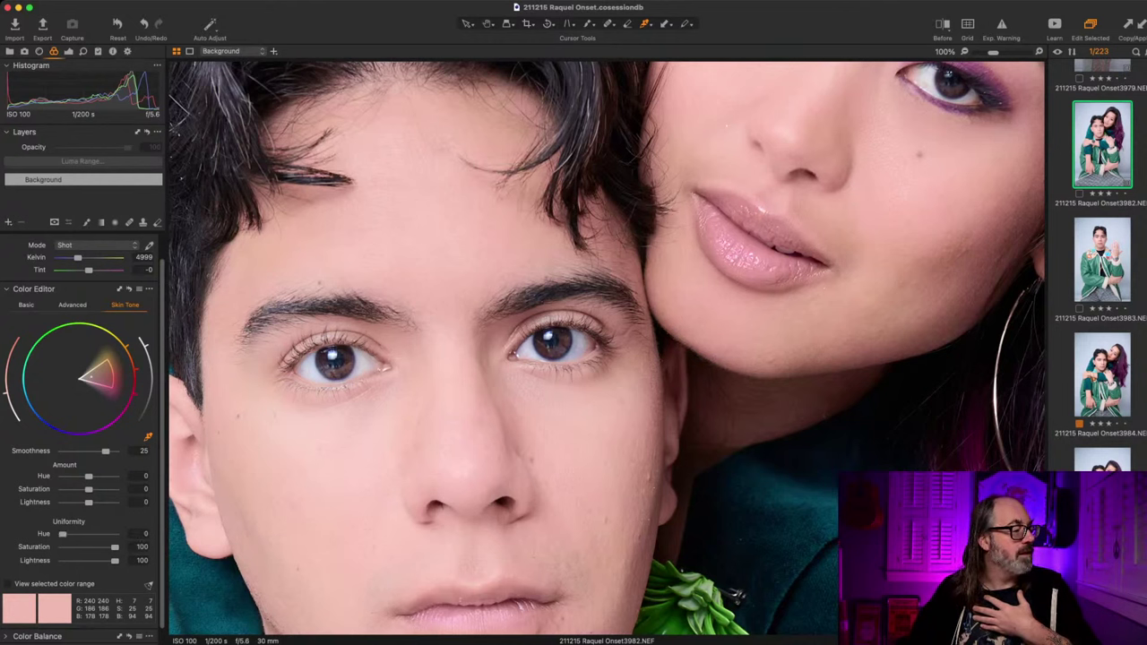
pyautogui.press('Tab')
pyautogui.write('0')
pyautogui.press('Tab')
pyautogui.write('0')
pyautogui.press('Return')
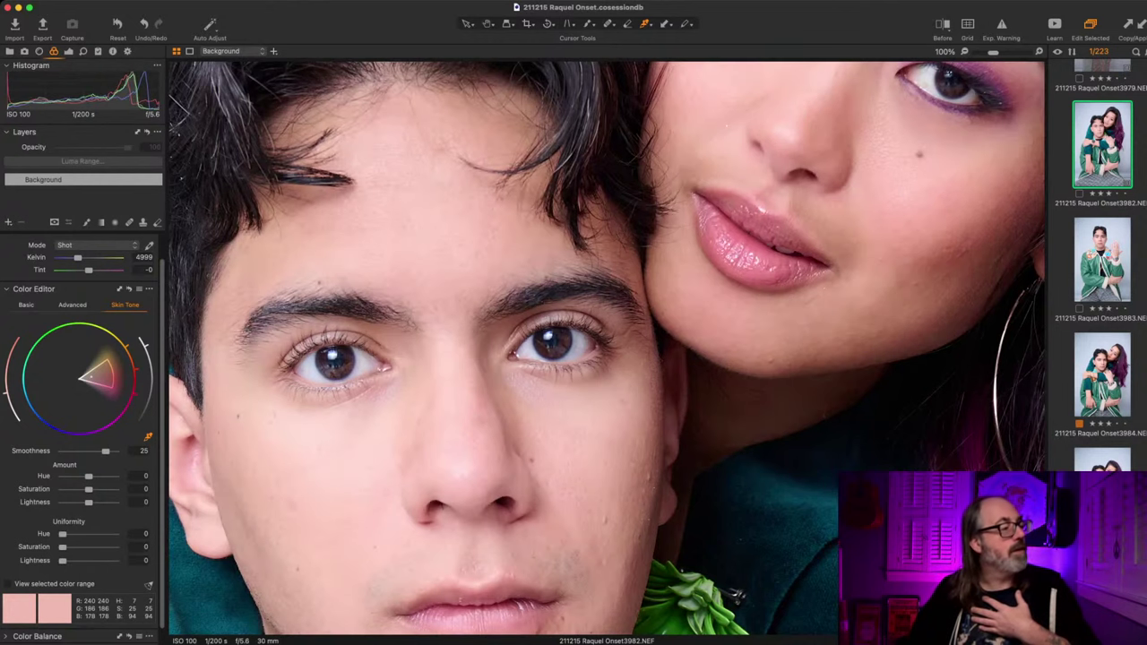
# Step: Reset all adjustments on the couple's portrait 3982 and fit the whole photo in view
pyautogui.press('super+r')
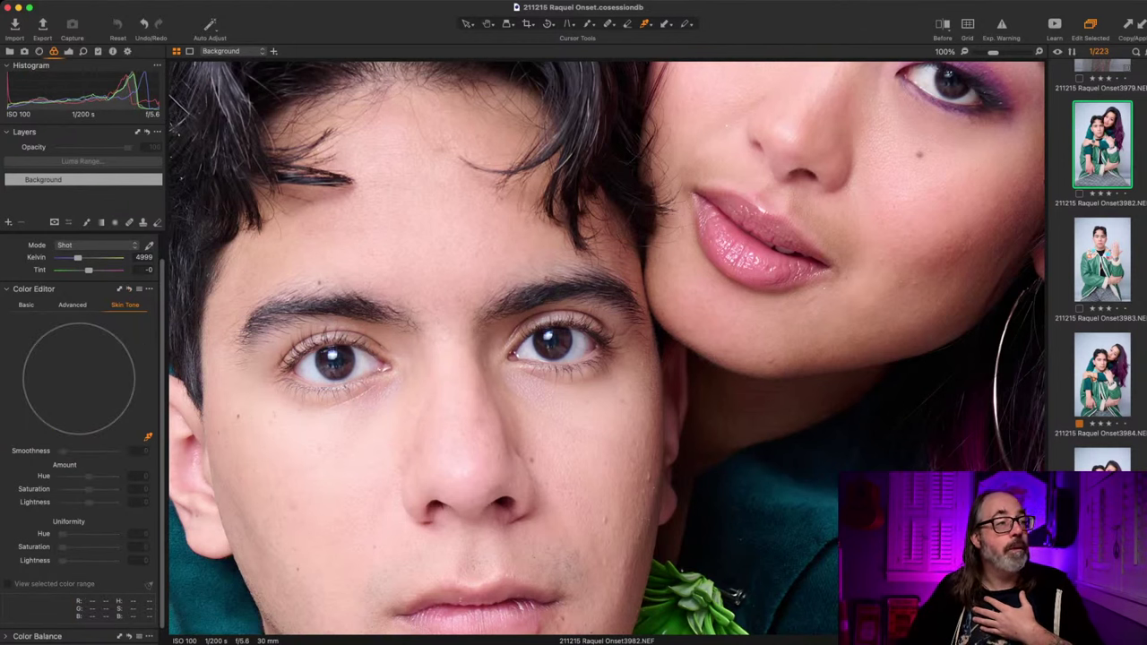
pyautogui.press('h')
pyautogui.press(',')
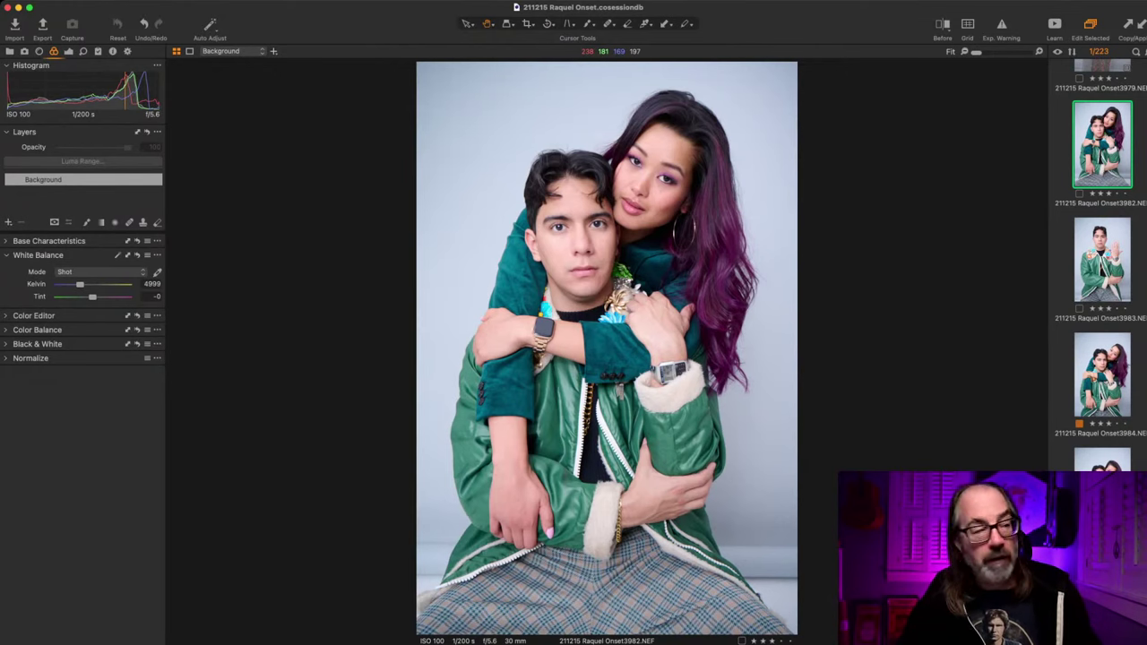
pyautogui.scroll(1, 614, 234)
pyautogui.scroll(6, 615, 235)
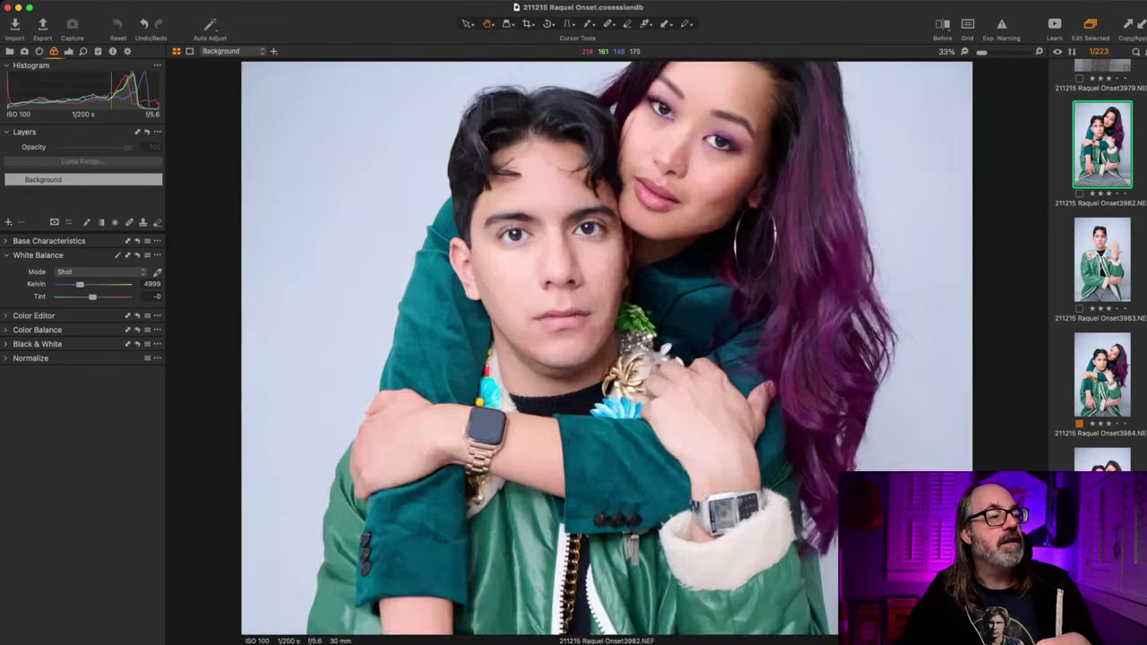
pyautogui.press('super+0')
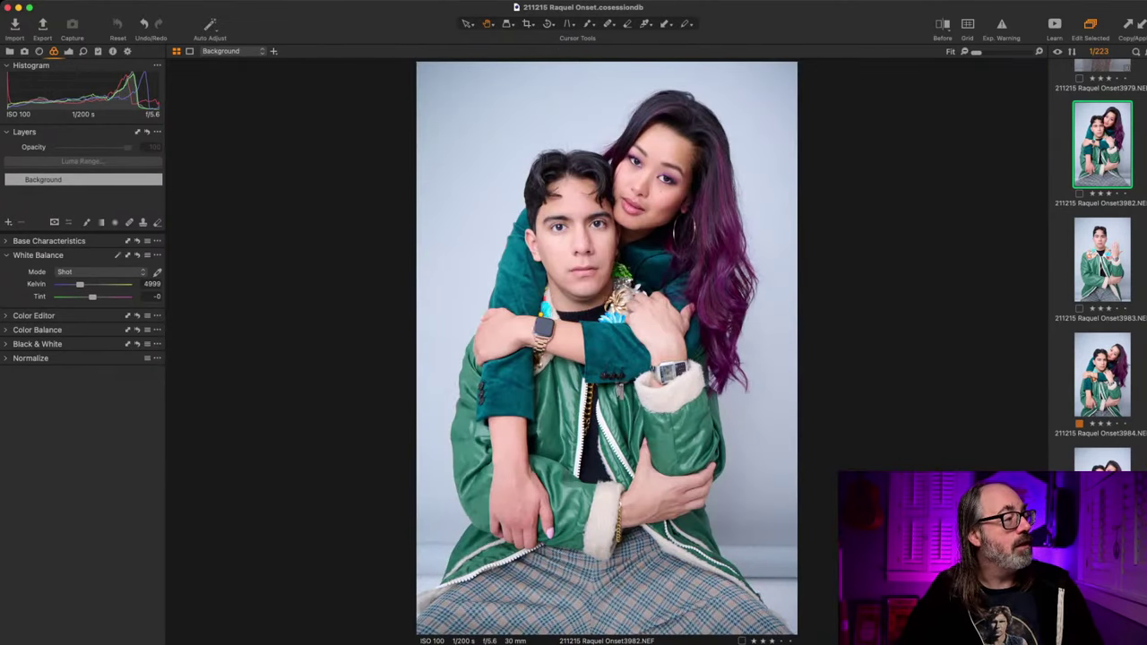
# Step: Bring up the exposure tools and compare portrait 3982 with the neighbouring shots for similar lighting
pyautogui.click(68, 51)
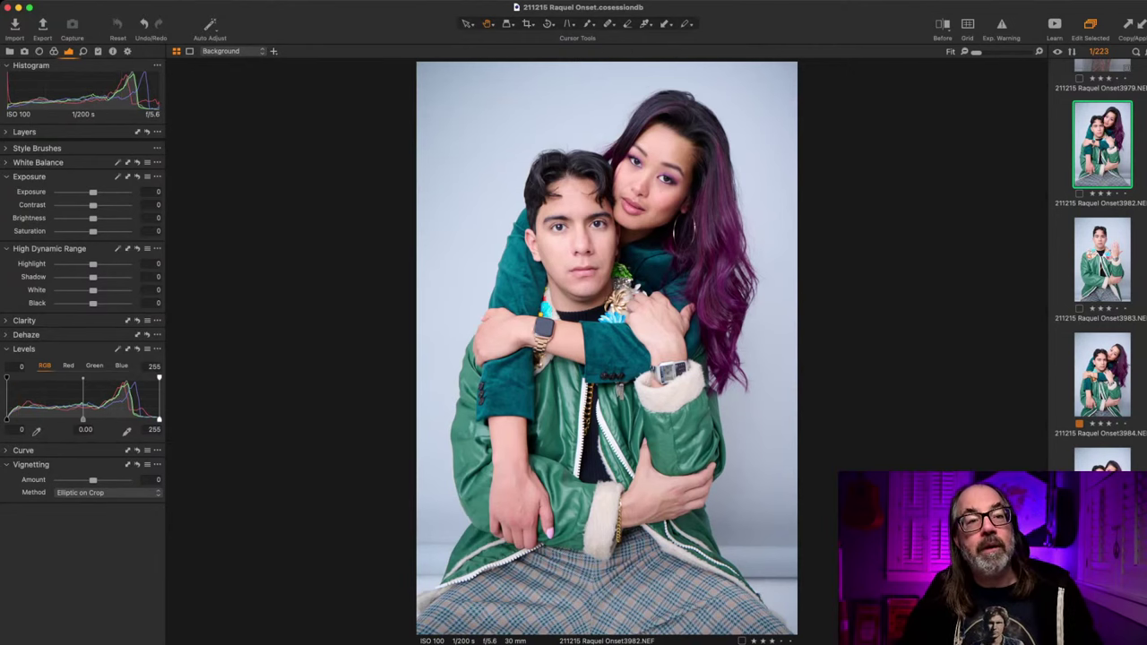
pyautogui.scroll(1, 1101, 266)
pyautogui.scroll(-2, 1101, 265)
pyautogui.scroll(2, 1101, 265)
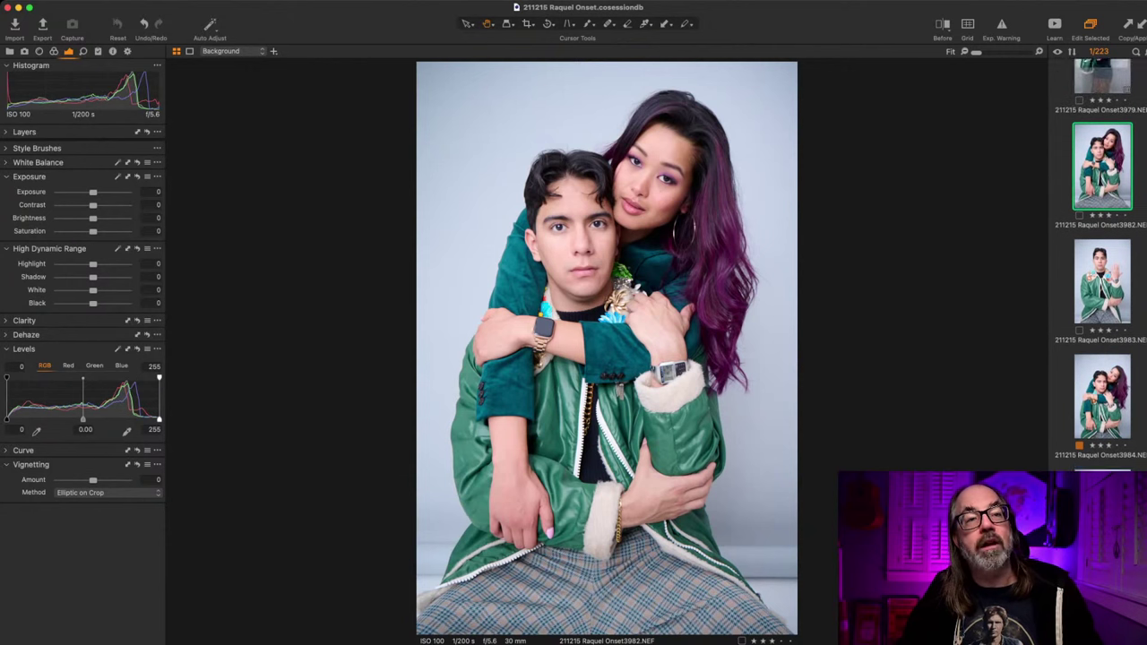
pyautogui.scroll(3, 1100, 265)
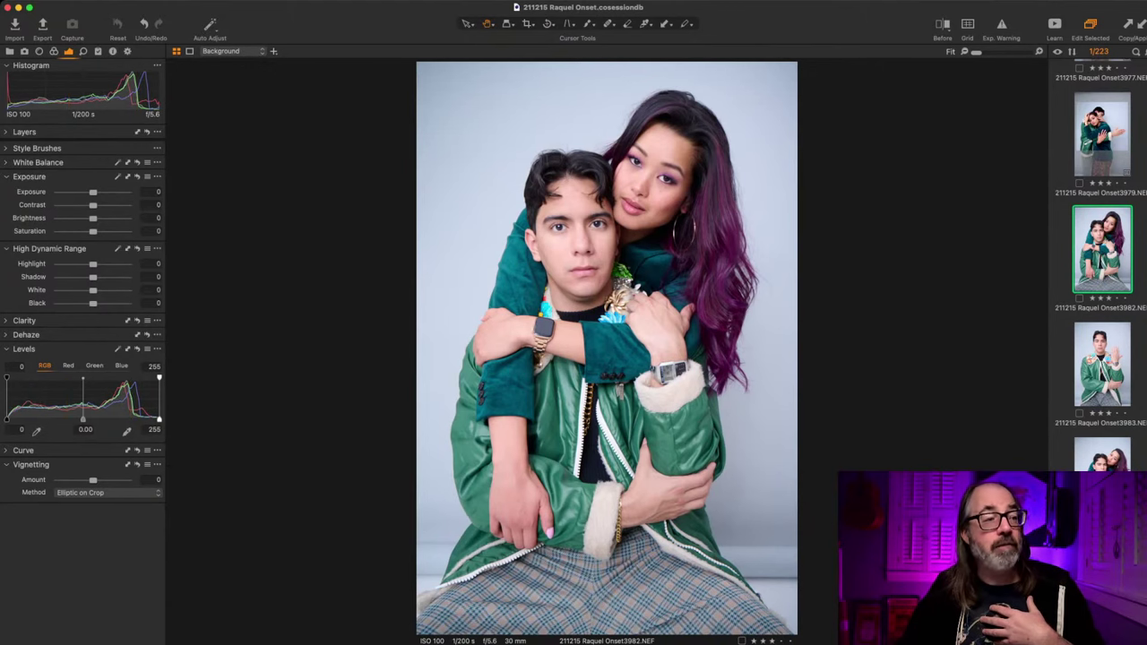
pyautogui.press('Down')
pyautogui.press('Down')
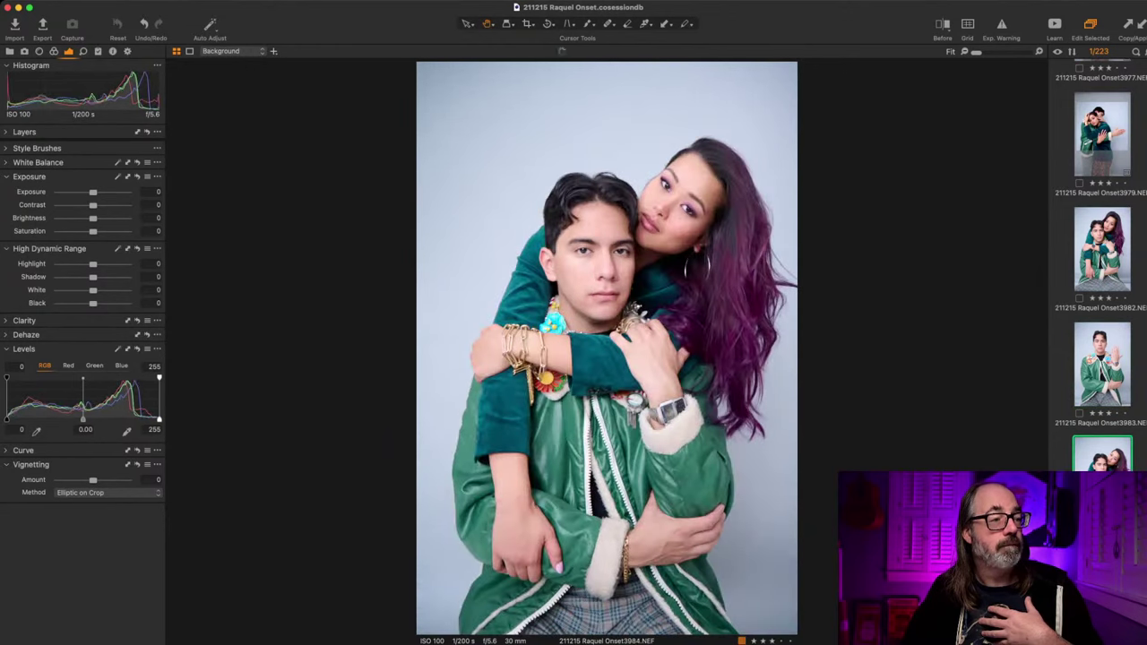
pyautogui.press('Down')
pyautogui.press('Up')
pyautogui.press('Up')
pyautogui.press('Up')
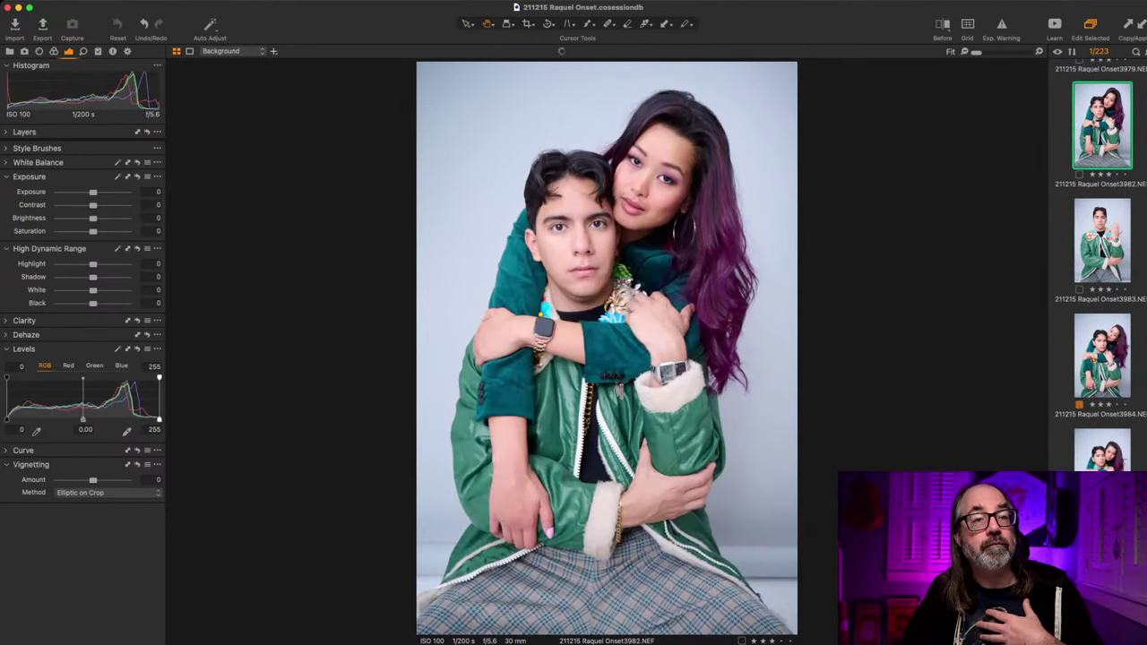
pyautogui.press('Left')
pyautogui.press('Right')
pyautogui.press('Right')
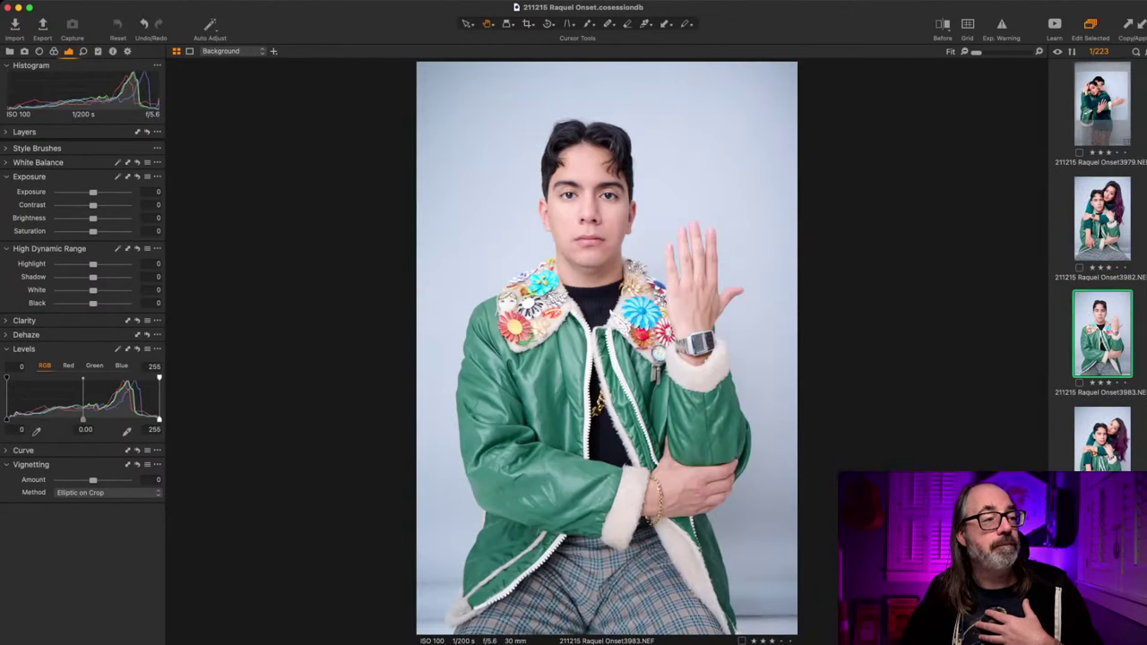
pyautogui.press('Left')
pyautogui.press('Left')
pyautogui.press('Right')
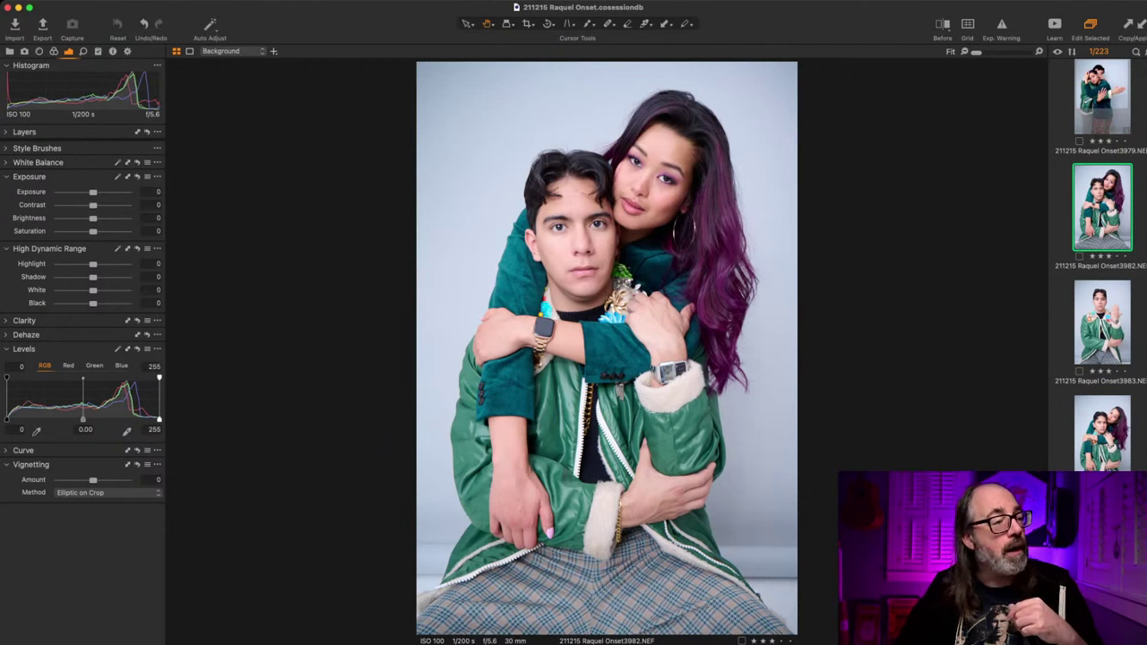
# Step: Set the RGB Levels of portrait 3982 to shadow 12, midtone -0.21 and highlight 239
pyautogui.moveTo(160, 419); pyautogui.dragTo(150, 419)
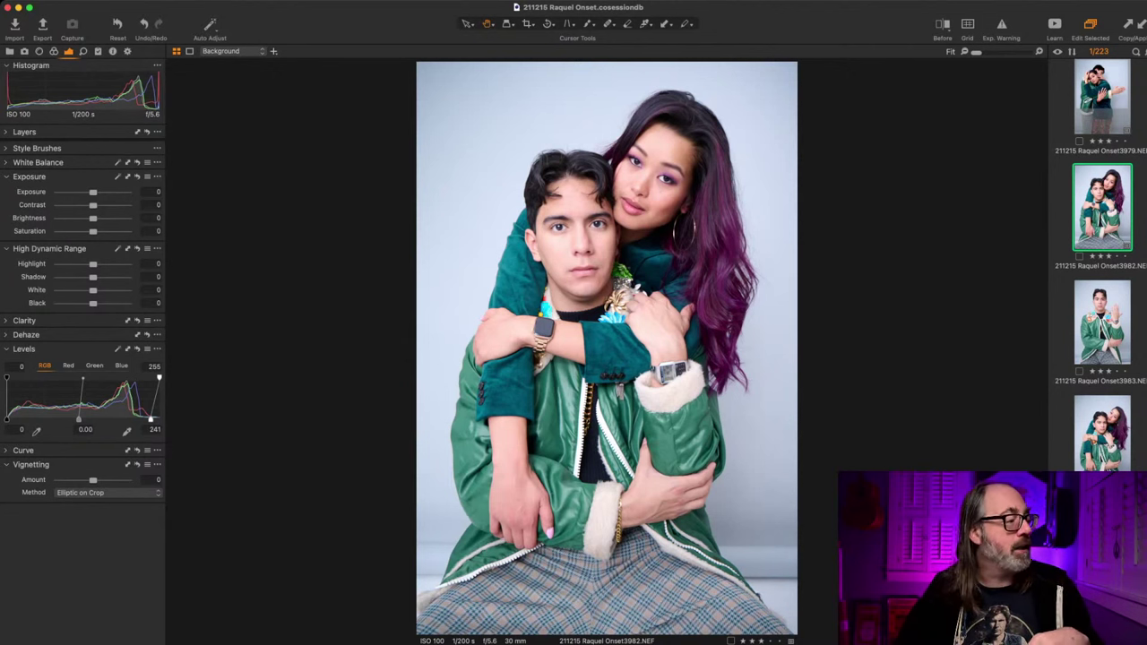
pyautogui.moveTo(150, 419); pyautogui.dragTo(150, 418)
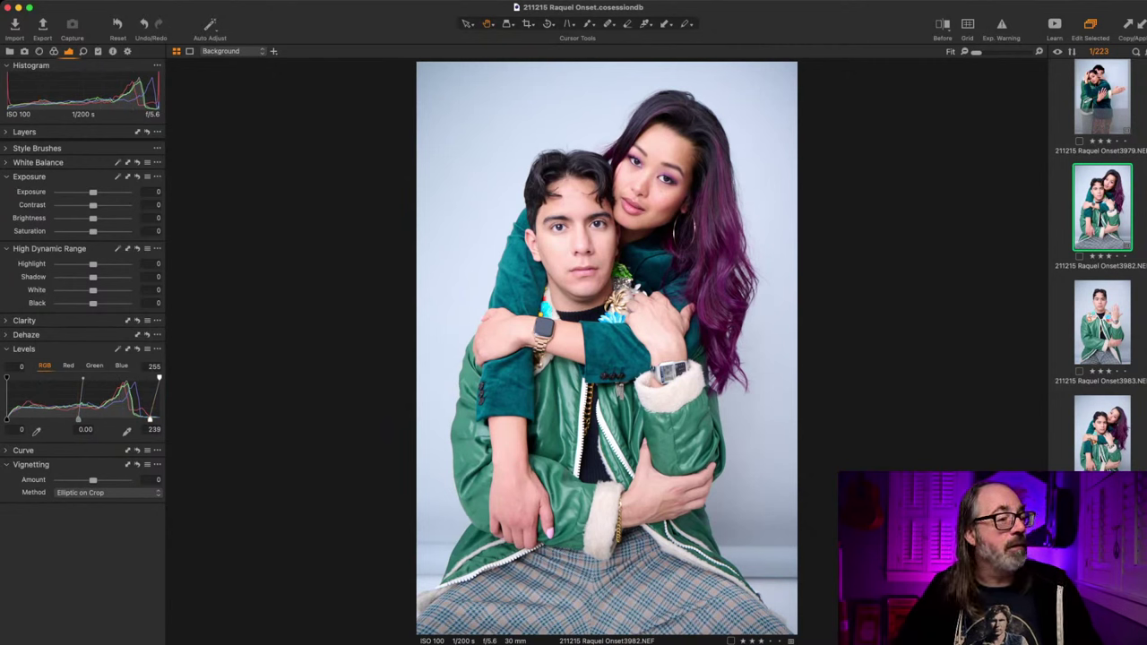
pyautogui.moveTo(78, 418); pyautogui.dragTo(97, 418)
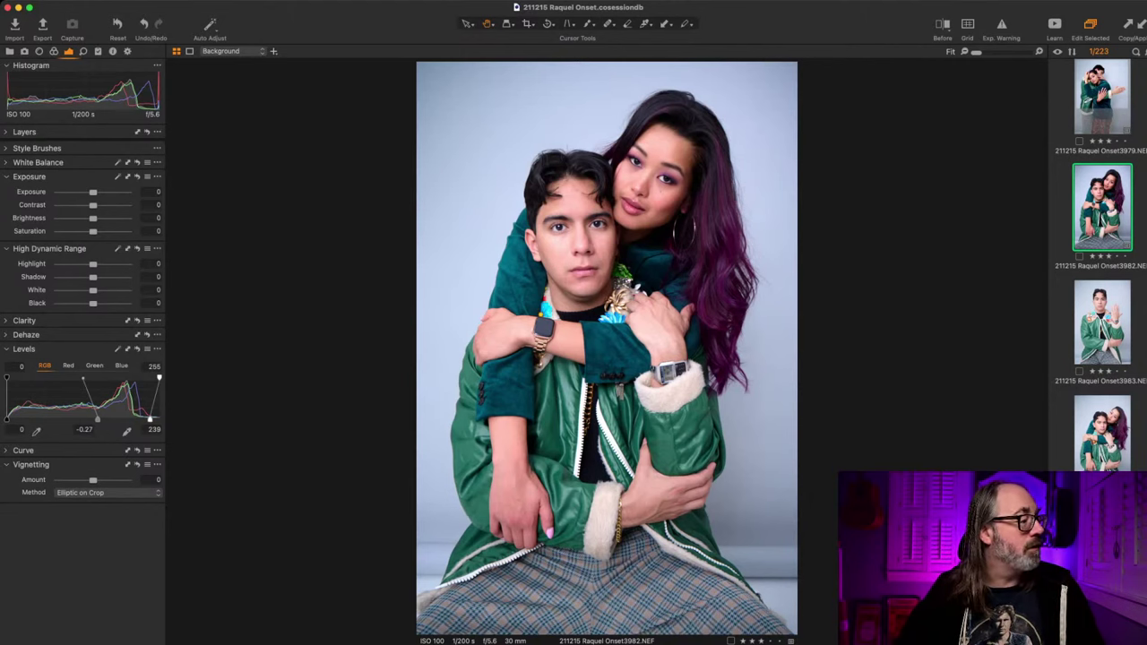
pyautogui.moveTo(97, 419); pyautogui.dragTo(92, 418)
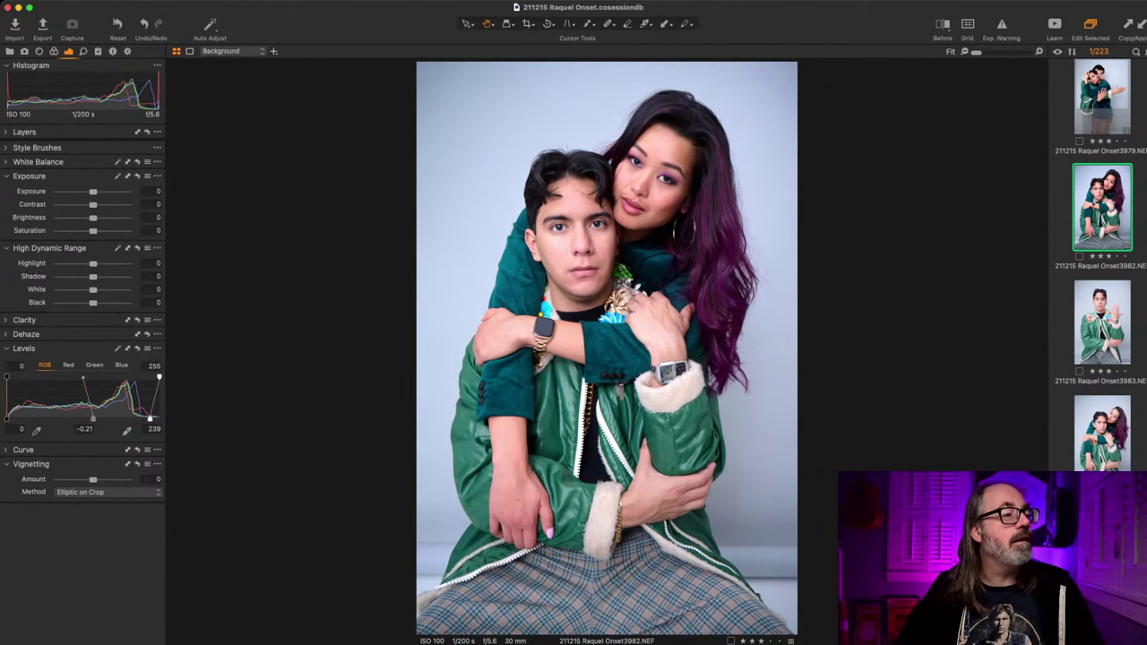
pyautogui.moveTo(7, 417); pyautogui.dragTo(14, 418)
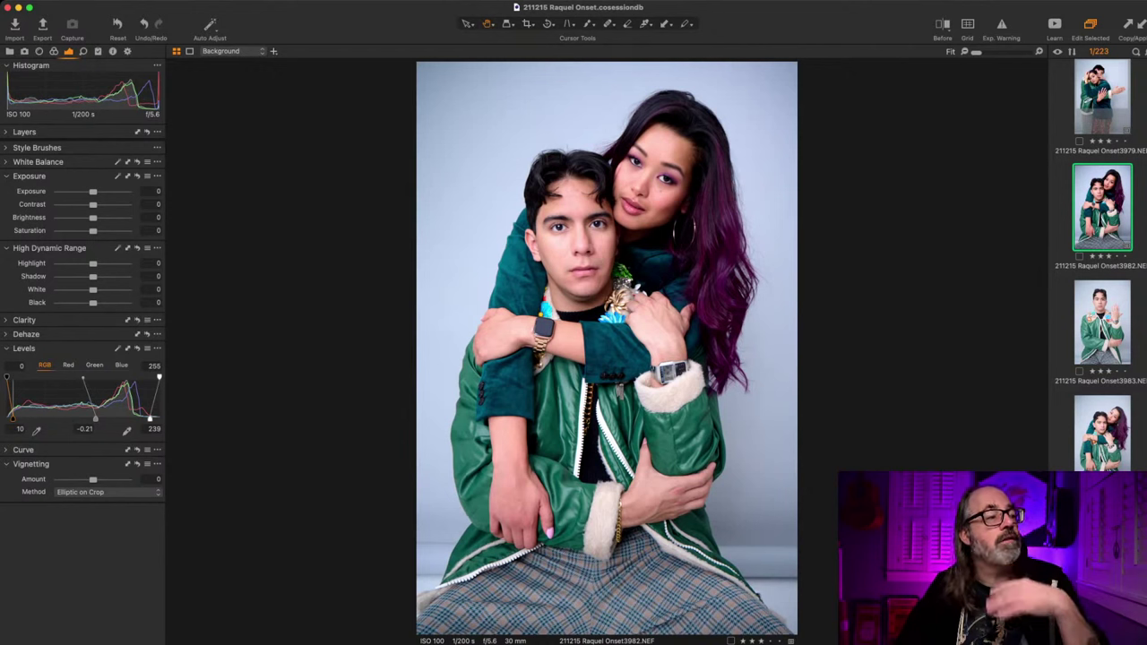
pyautogui.moveTo(14, 418); pyautogui.dragTo(14, 418)
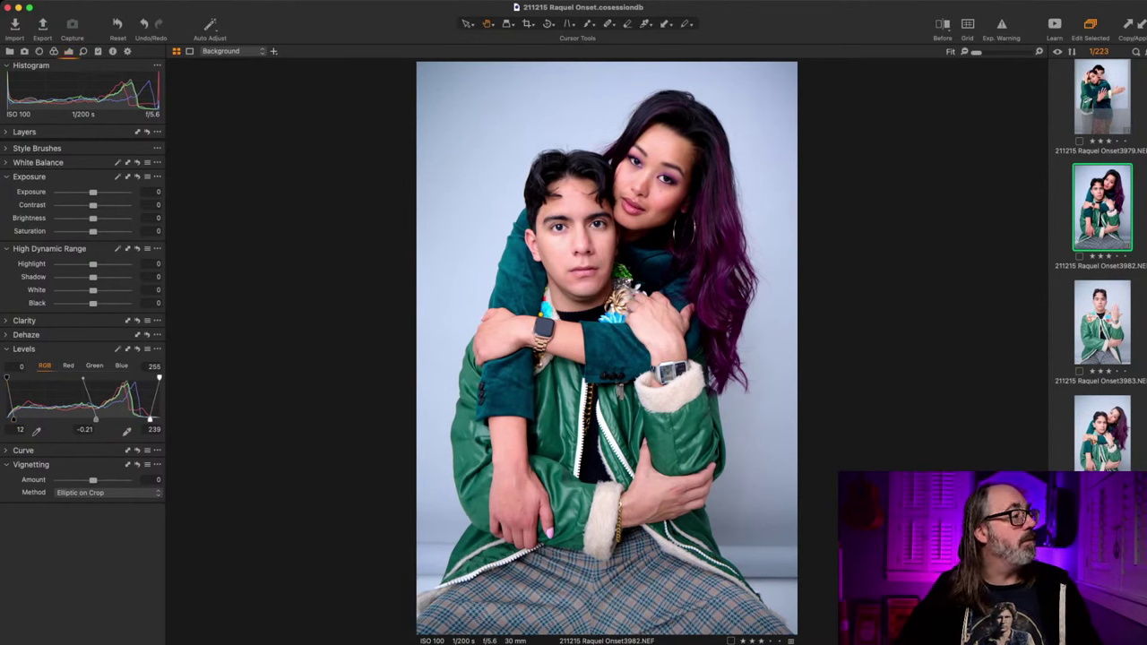
# Step: Warm the white balance of portrait 3982 to 5036 Kelvin
pyautogui.click(53, 51)
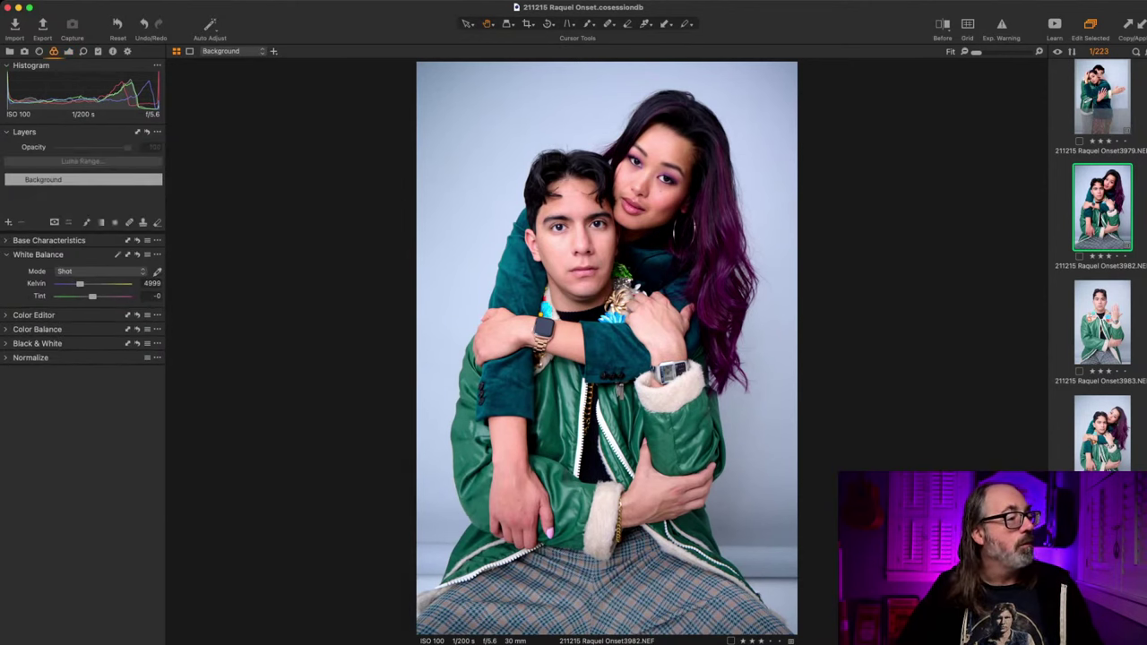
pyautogui.moveTo(80, 284); pyautogui.dragTo(79, 283)
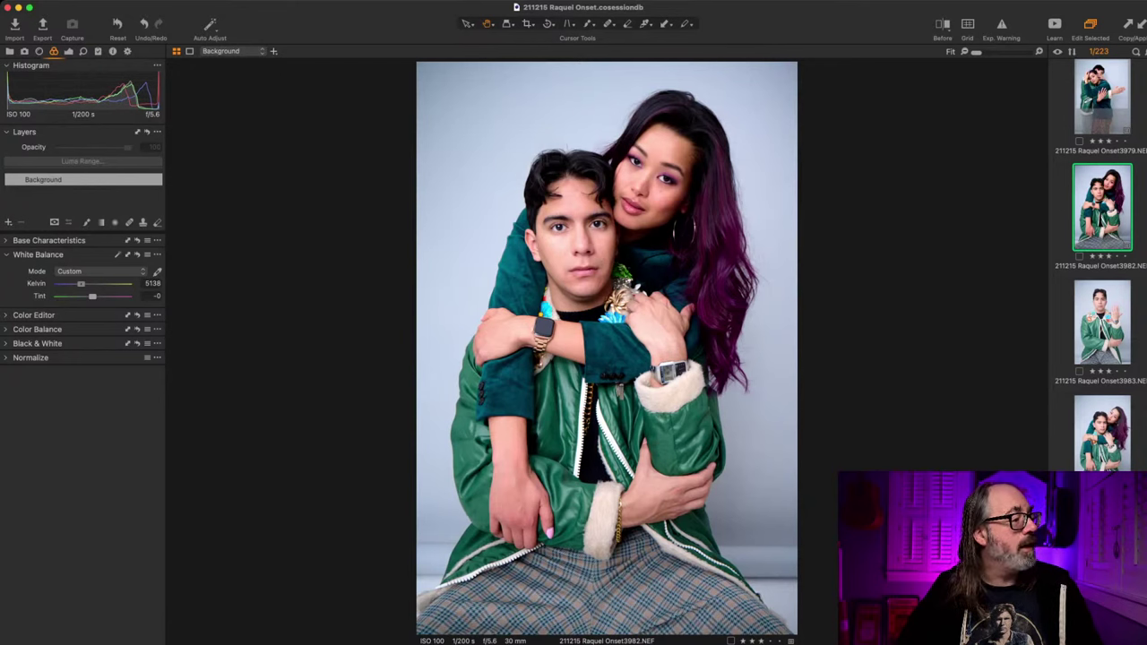
pyautogui.moveTo(80, 284); pyautogui.dragTo(80, 283)
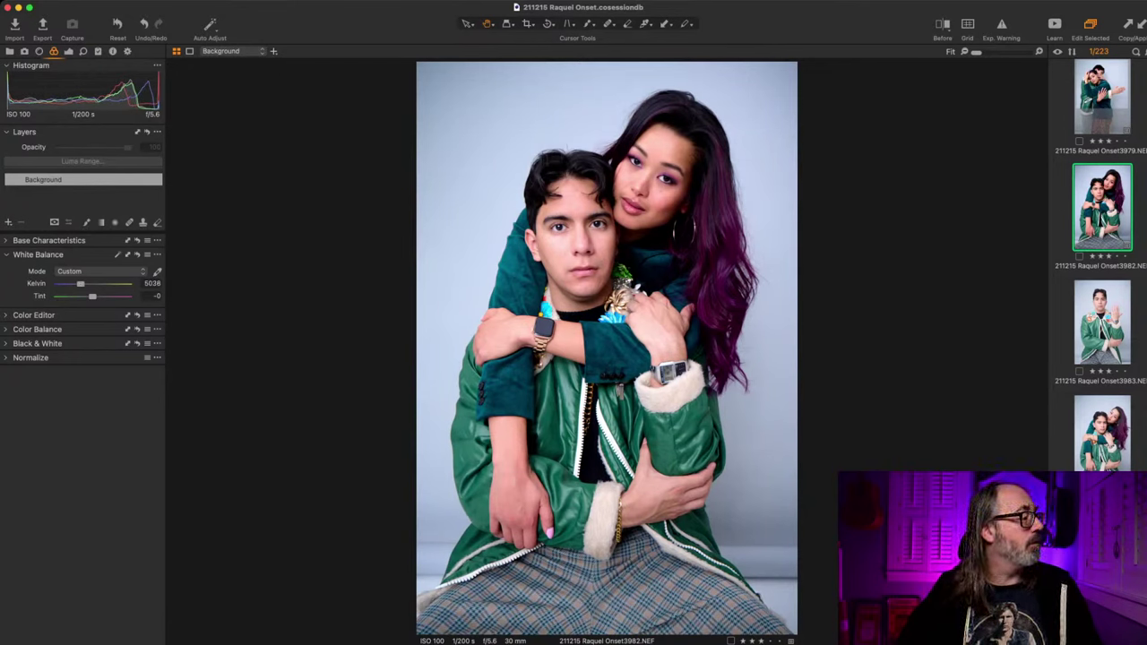
# Step: Shift the midtones of portrait 3982 slightly toward orange-red with the 3-Way Color Balance
pyautogui.click(33, 315)
pyautogui.click(33, 314)
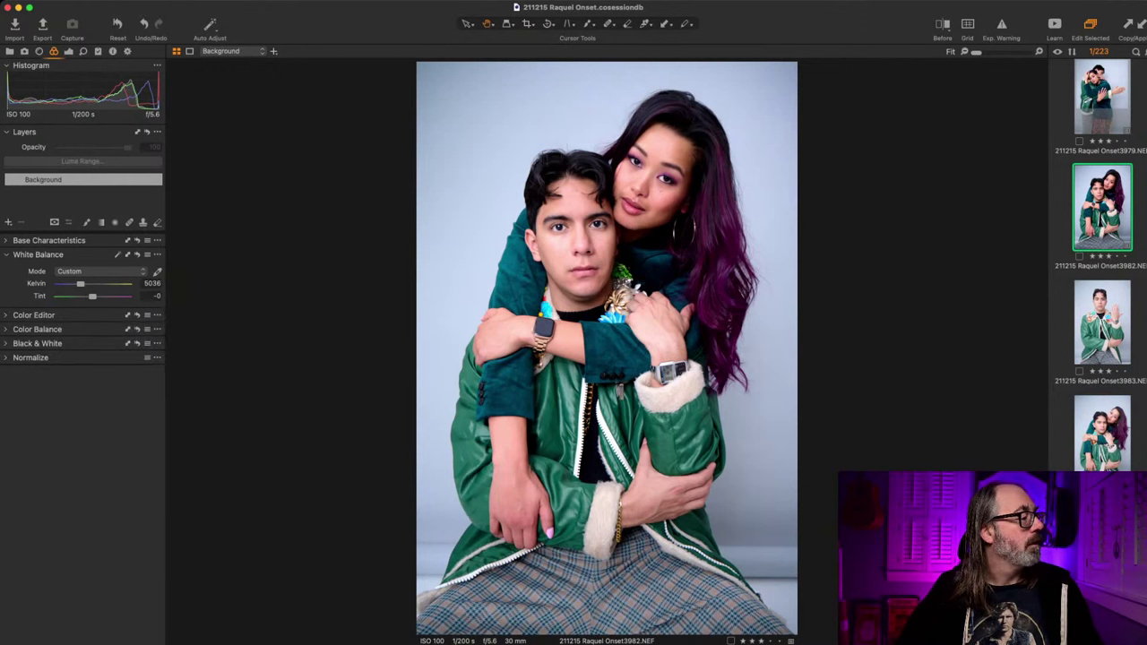
pyautogui.click(36, 329)
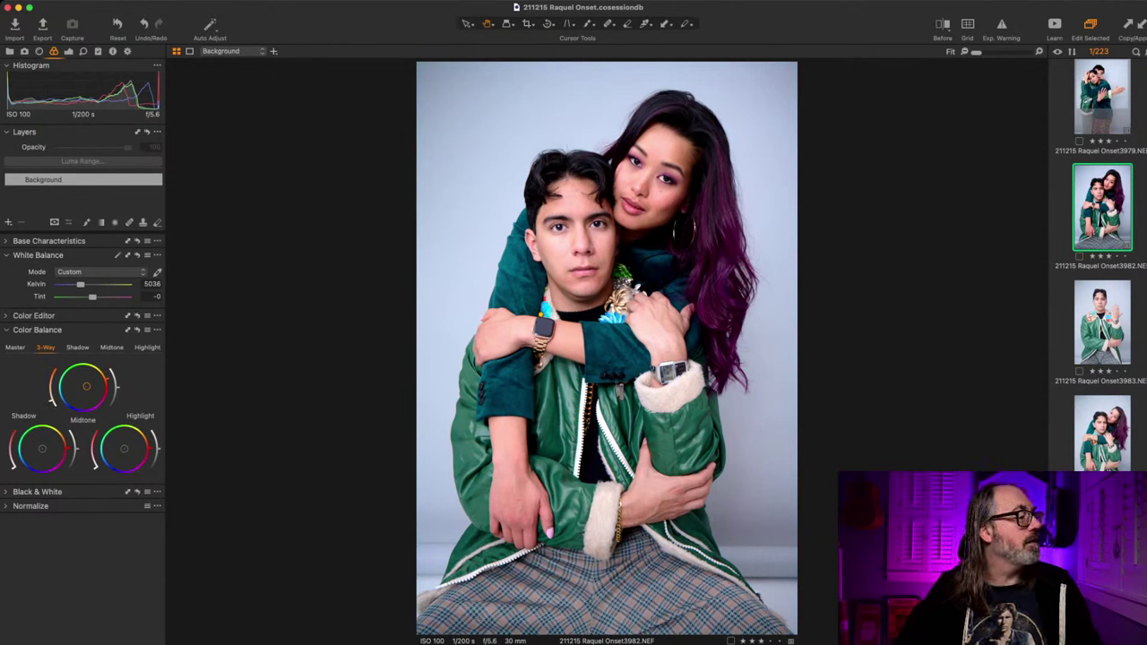
pyautogui.click(37, 330)
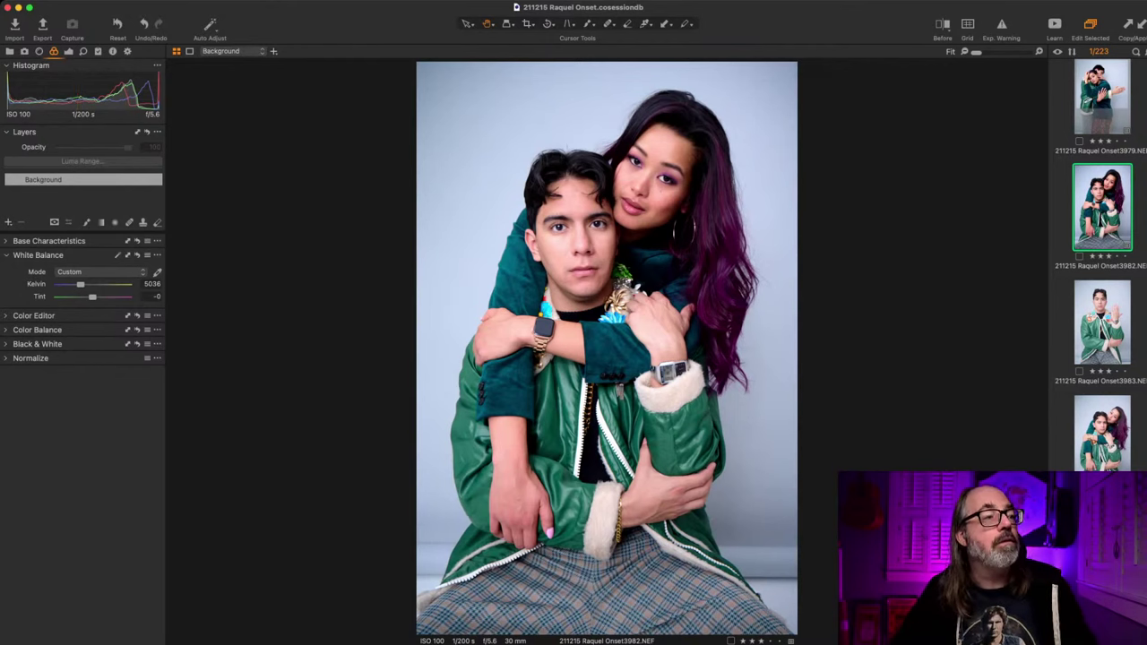
# Step: Apply the adjustments copied from portrait 3982 to photos 3983 and 3984, and compare the two
pyautogui.press('Right')
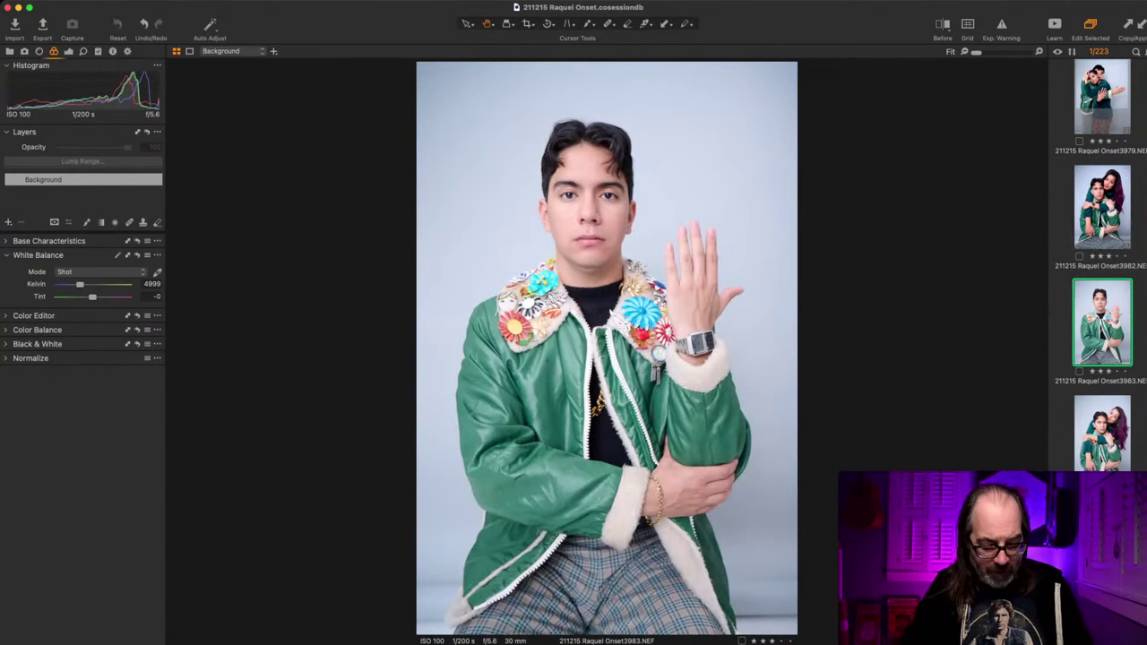
pyautogui.press('super+shift+v')
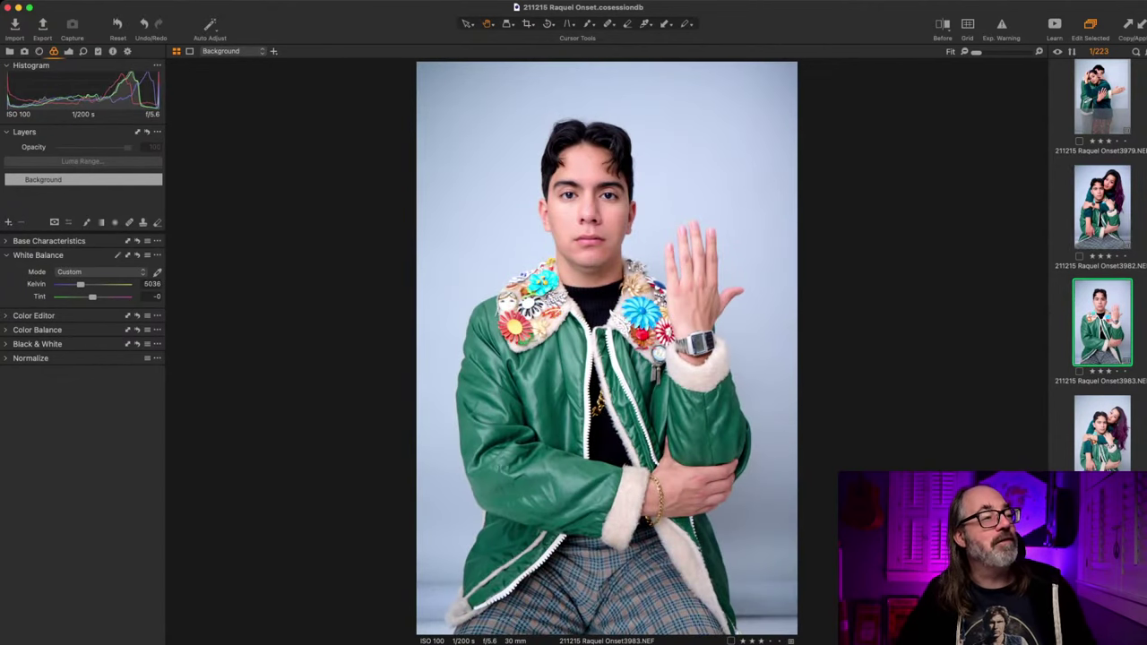
pyautogui.press('Right')
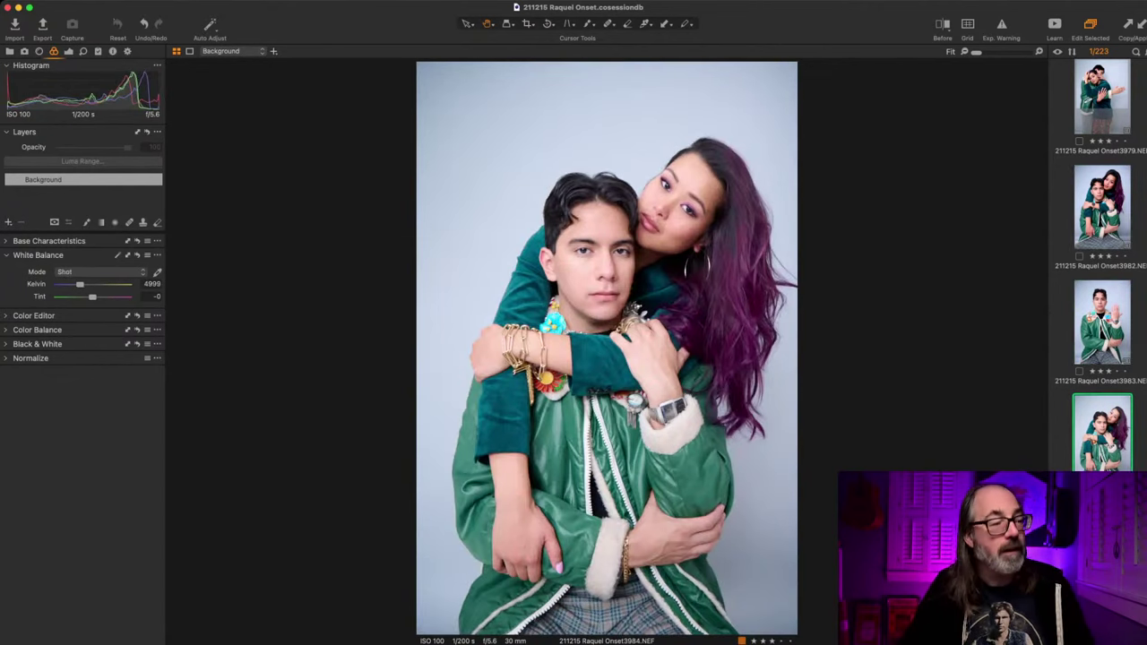
pyautogui.press('super+shift+v')
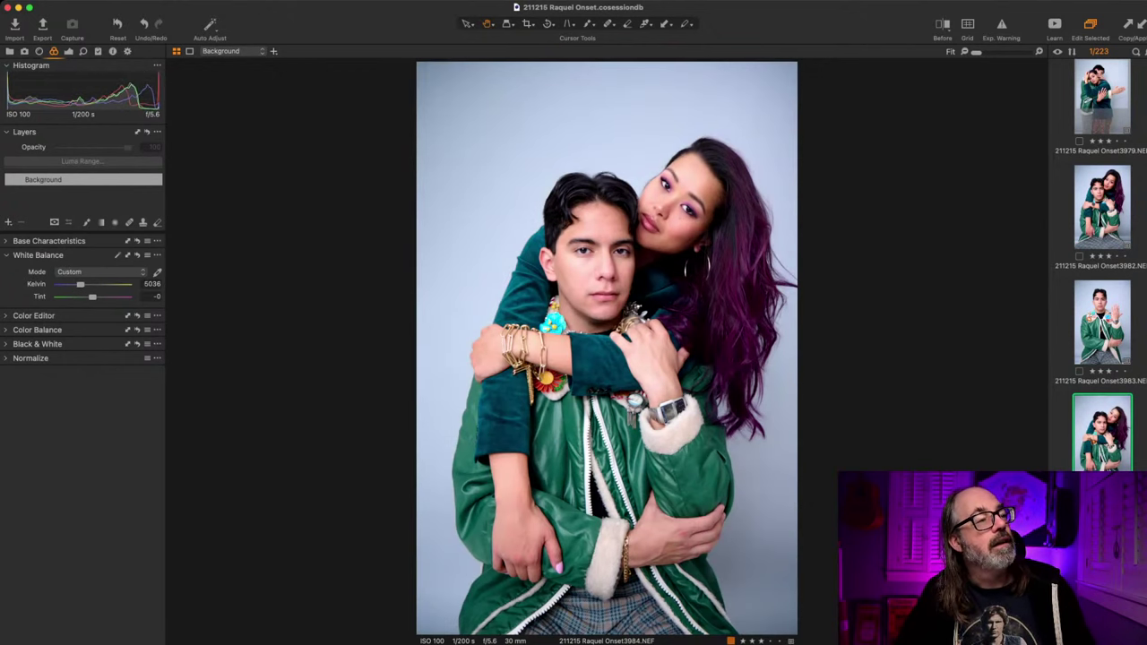
pyautogui.press('Left')
pyautogui.press('Right')
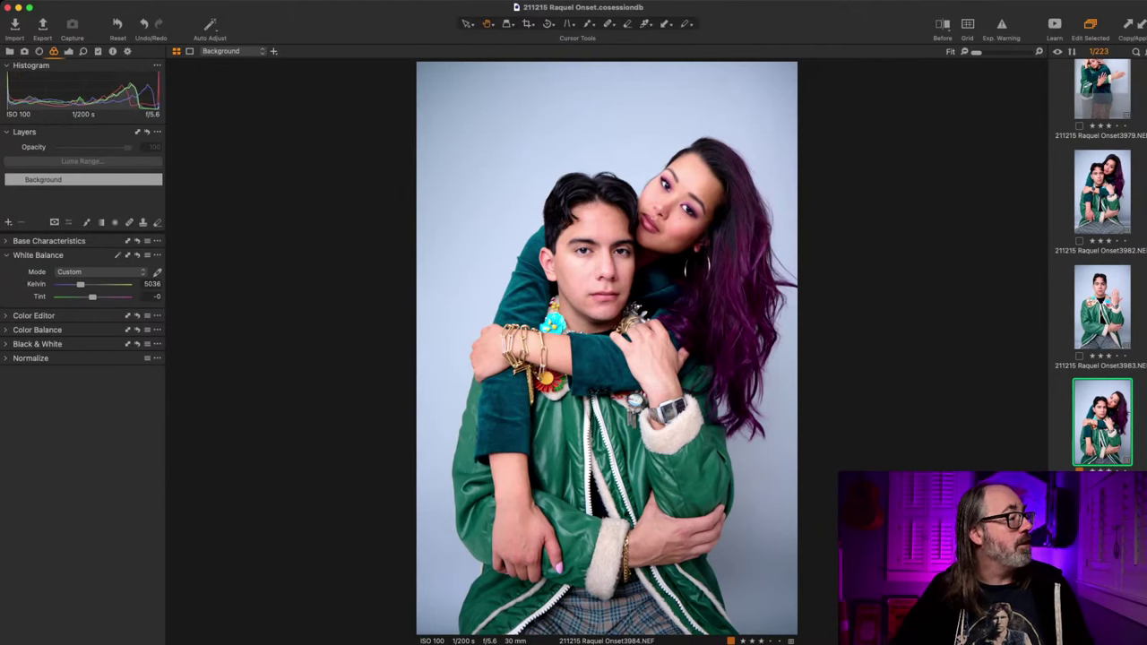
# Step: Set the Levels midtone of photo 3984 to -0.07 and check the faces at 100% before returning to the full view
pyautogui.press('super+5')
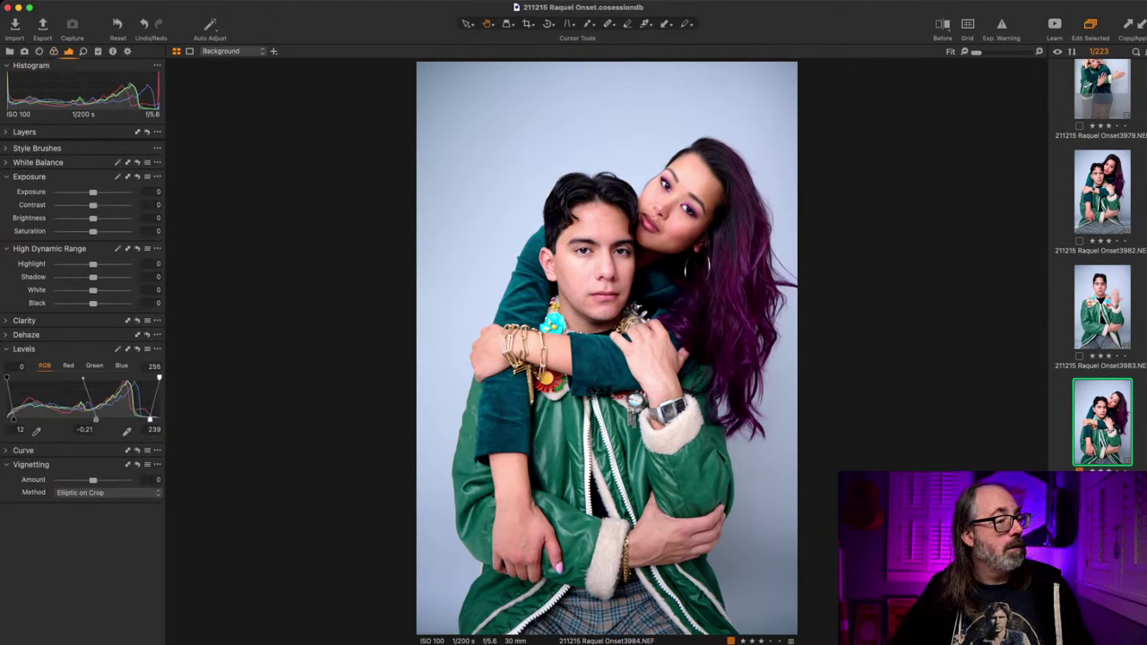
pyautogui.moveTo(96, 420); pyautogui.dragTo(86, 420)
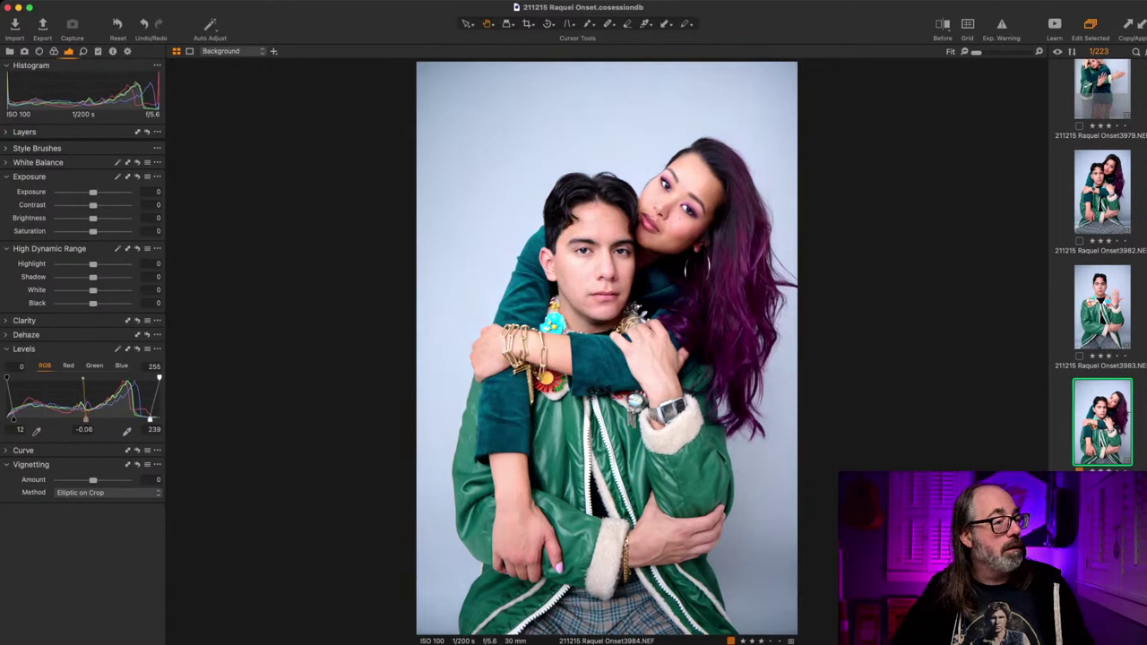
pyautogui.moveTo(86, 418); pyautogui.dragTo(85, 418)
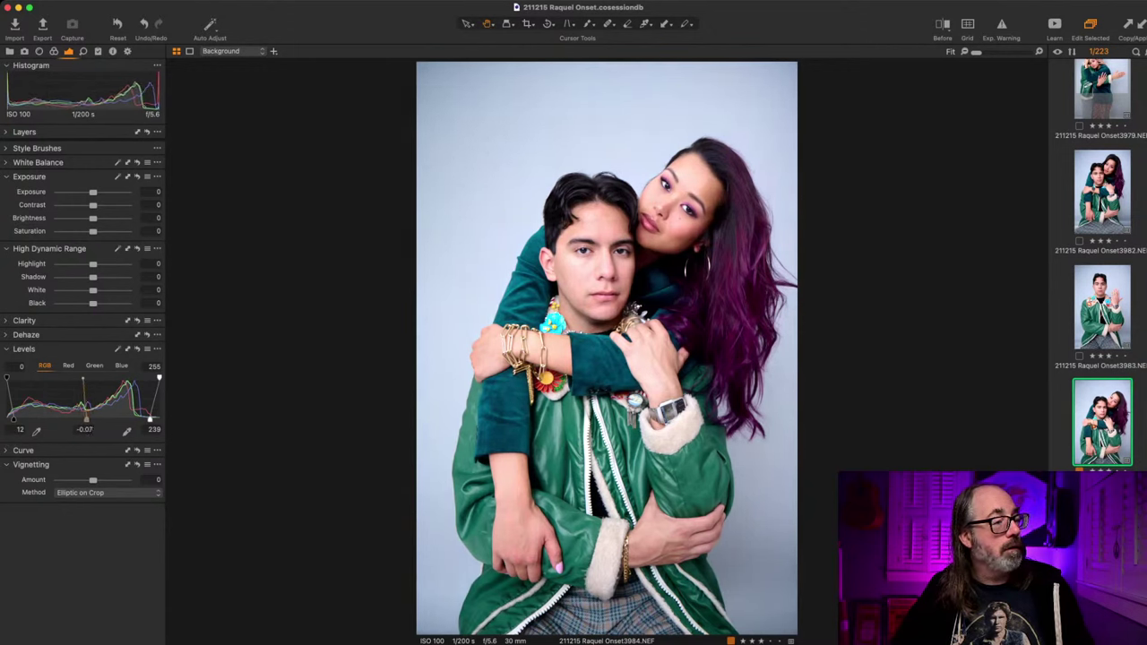
pyautogui.doubleClick(598, 258)
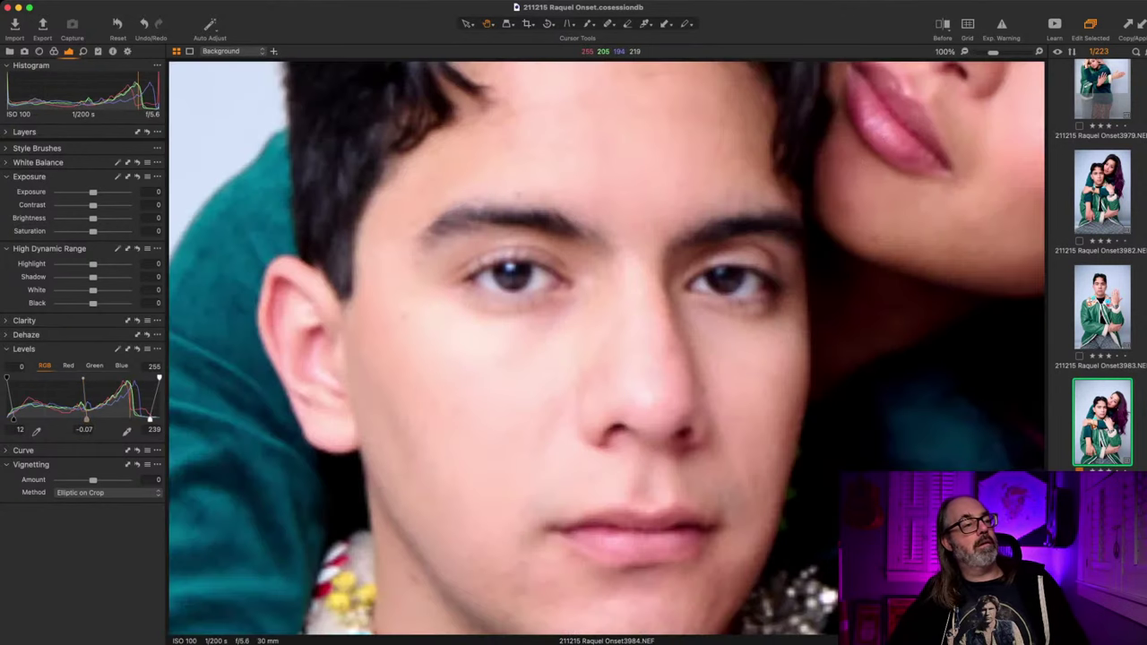
pyautogui.doubleClick(598, 269)
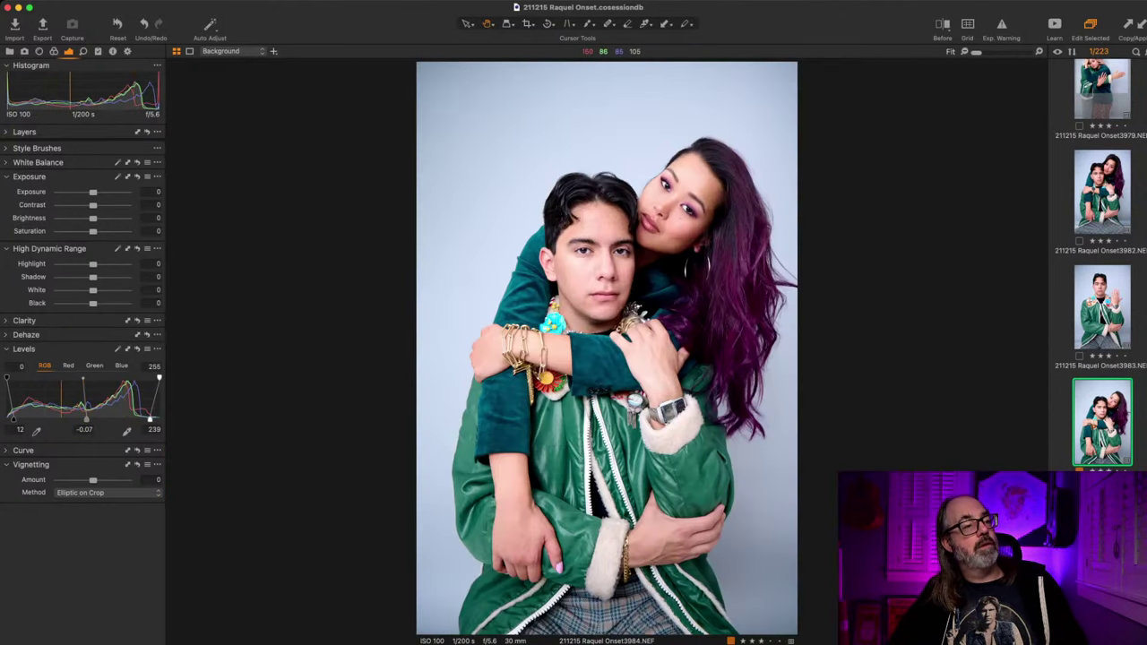
pyautogui.doubleClick(639, 186)
pyautogui.press('super+0')
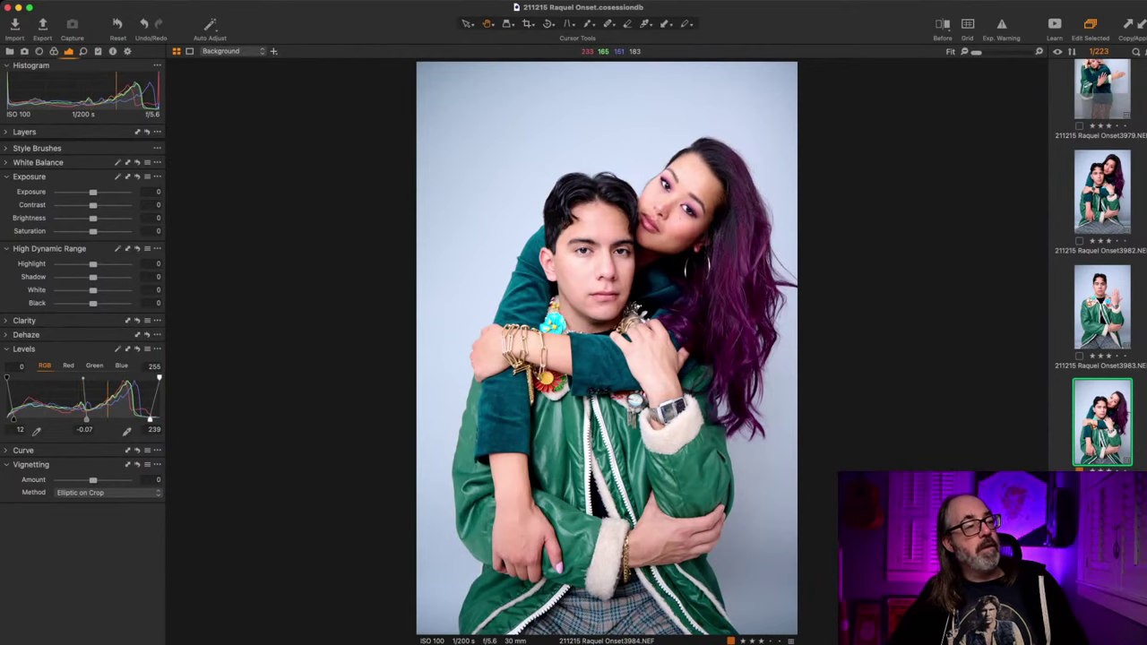
pyautogui.press('super+alt+0')
pyautogui.press('super+0')
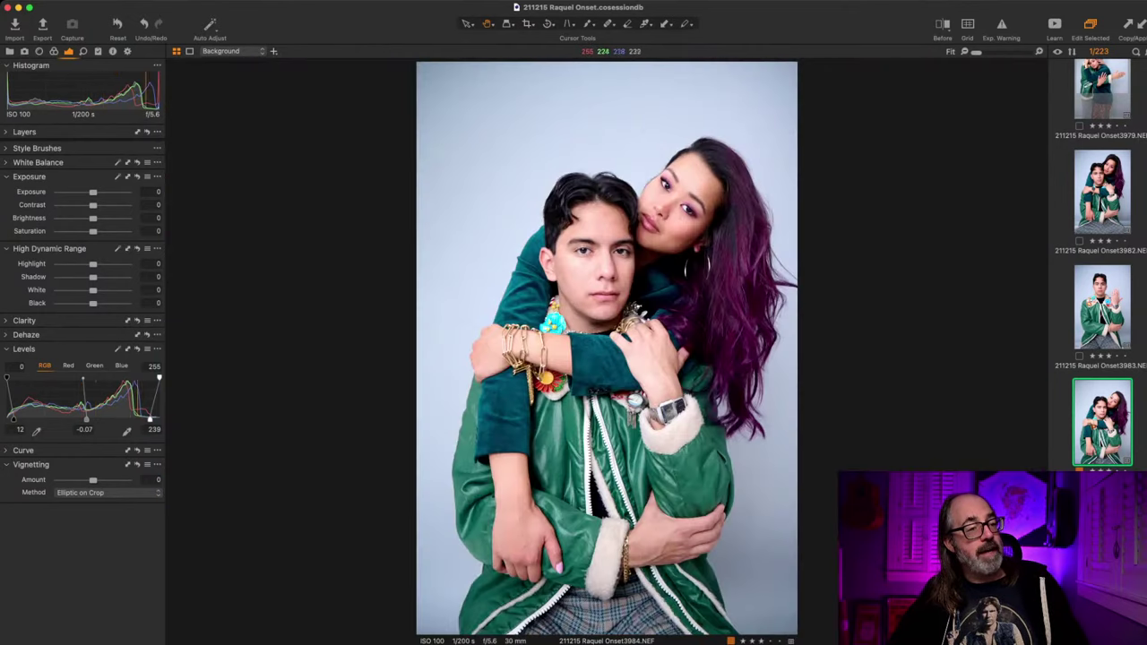
# Step: Copy the adjustments of photo 3984 and apply them to photos 3985 and 3986
pyautogui.press('super+alt+0')
pyautogui.press('super+0')
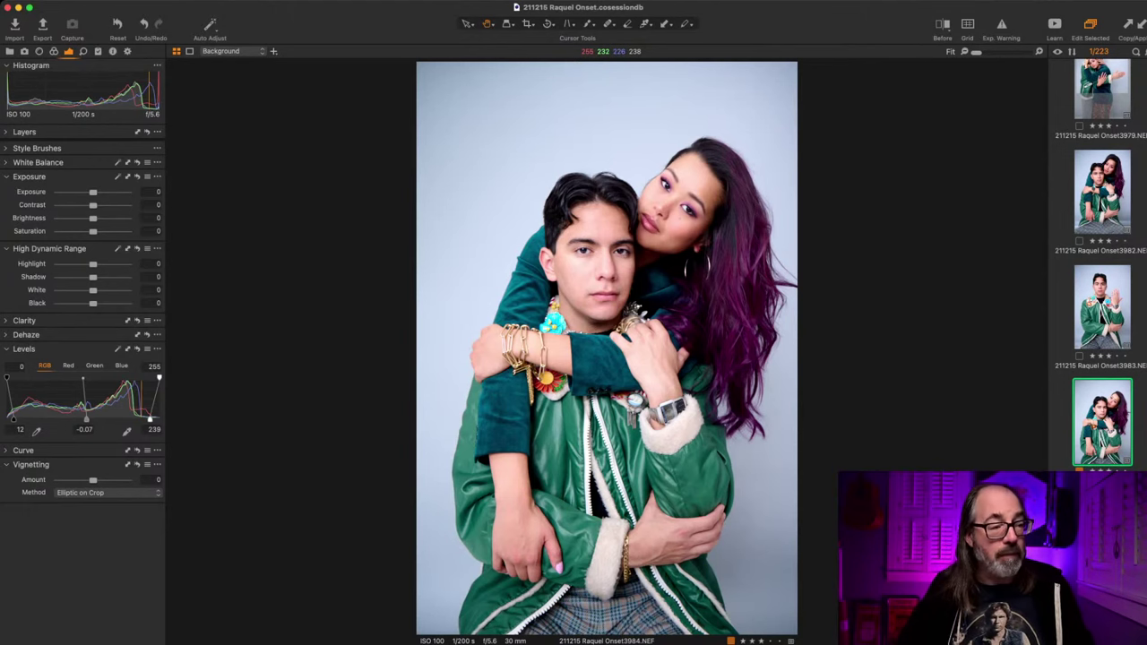
pyautogui.press('Down')
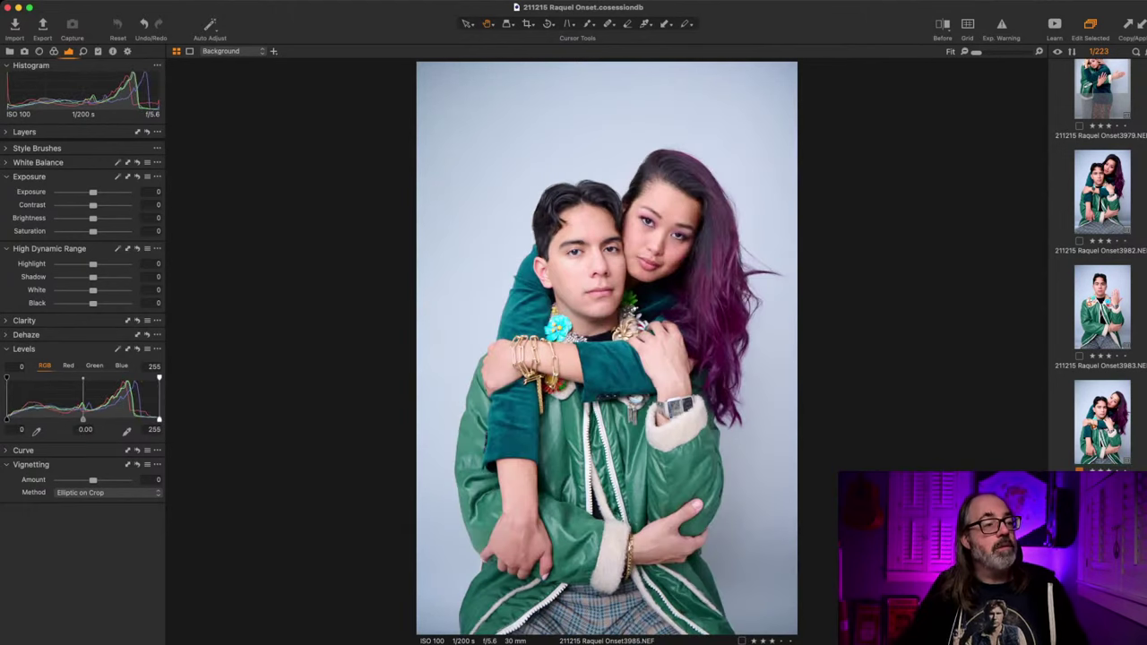
pyautogui.press('super+shift+l')
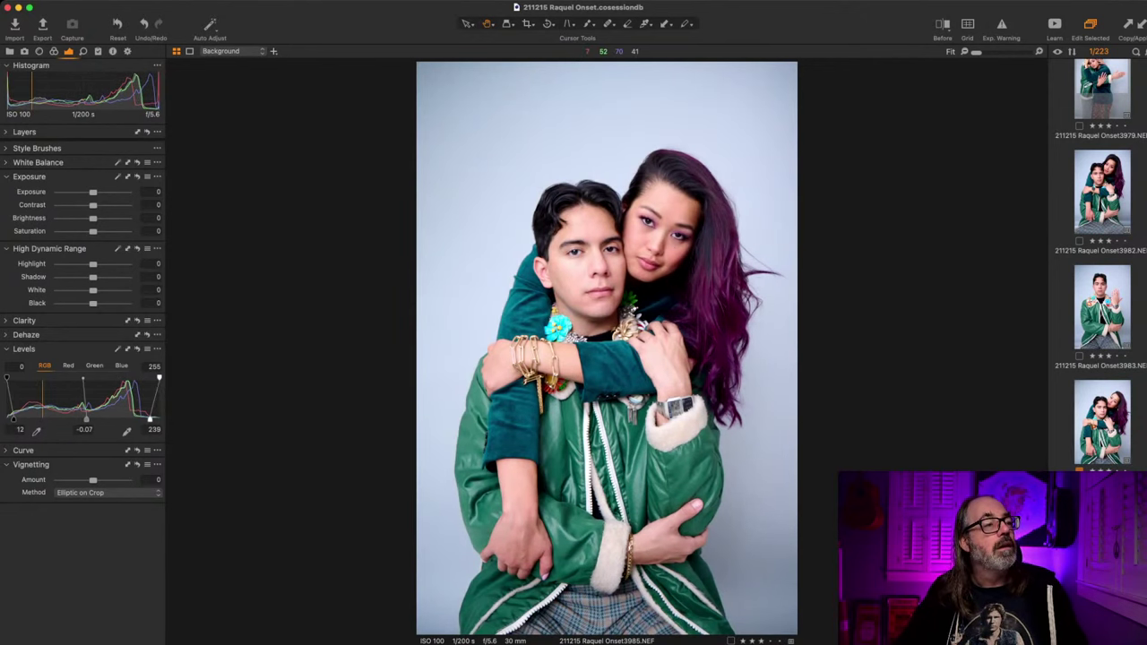
pyautogui.press('Down')
pyautogui.press('super+l')
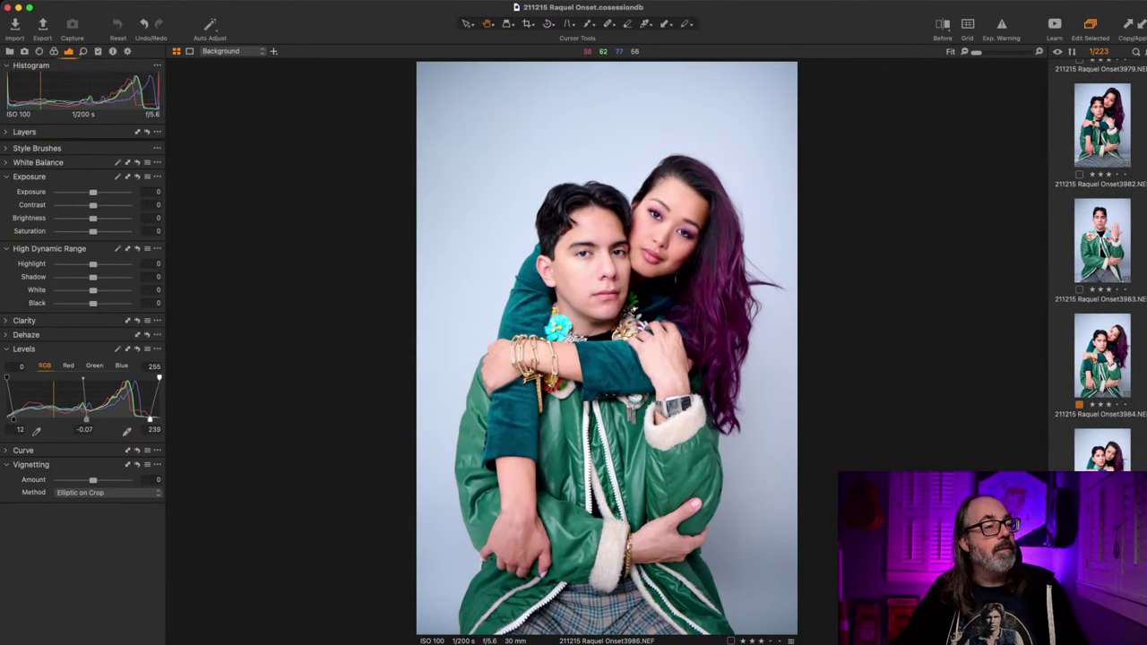
# Step: Apply the copied adjustments one by one to photos 3987 through 3992
pyautogui.press('Down')
pyautogui.press('Down')
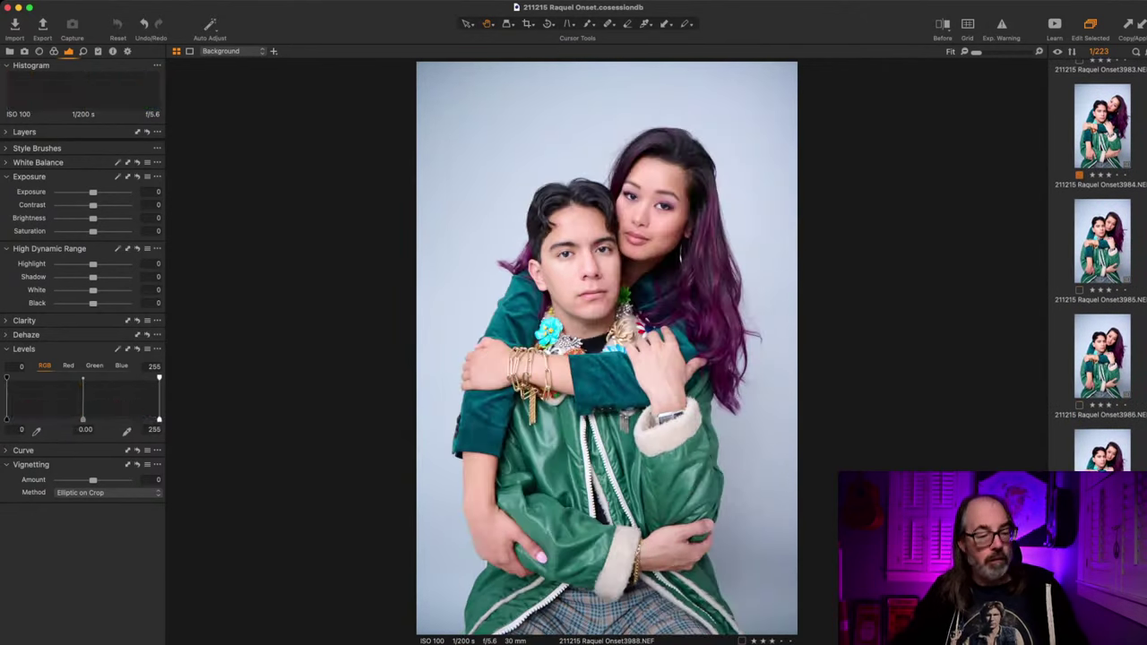
pyautogui.press('Down')
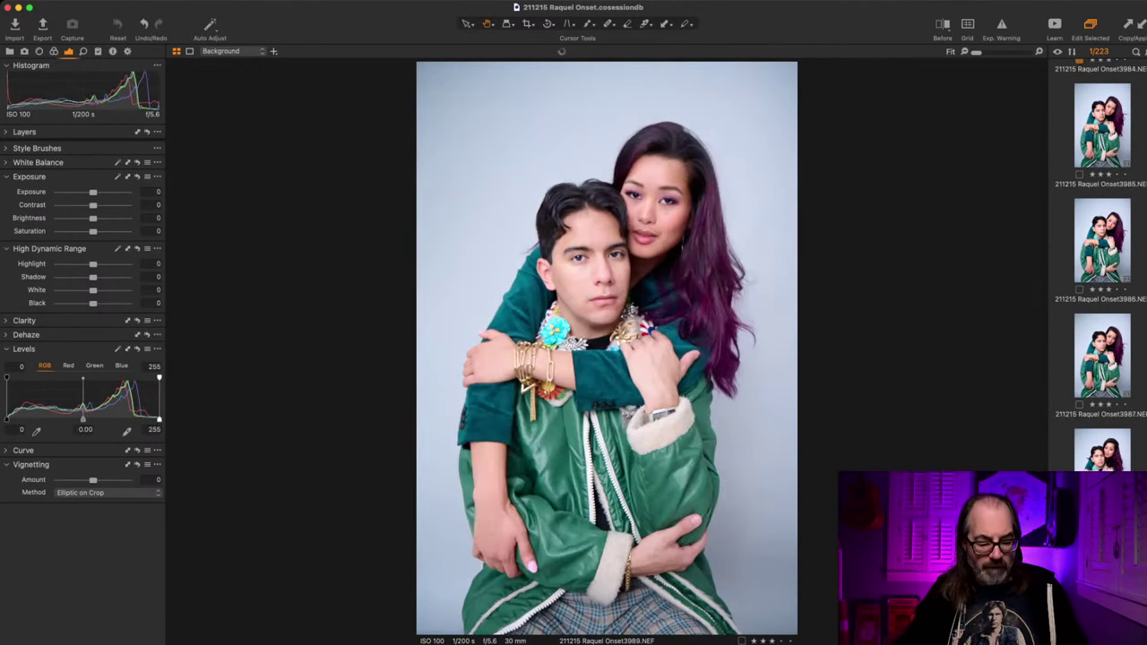
pyautogui.press('Down')
pyautogui.press('Down')
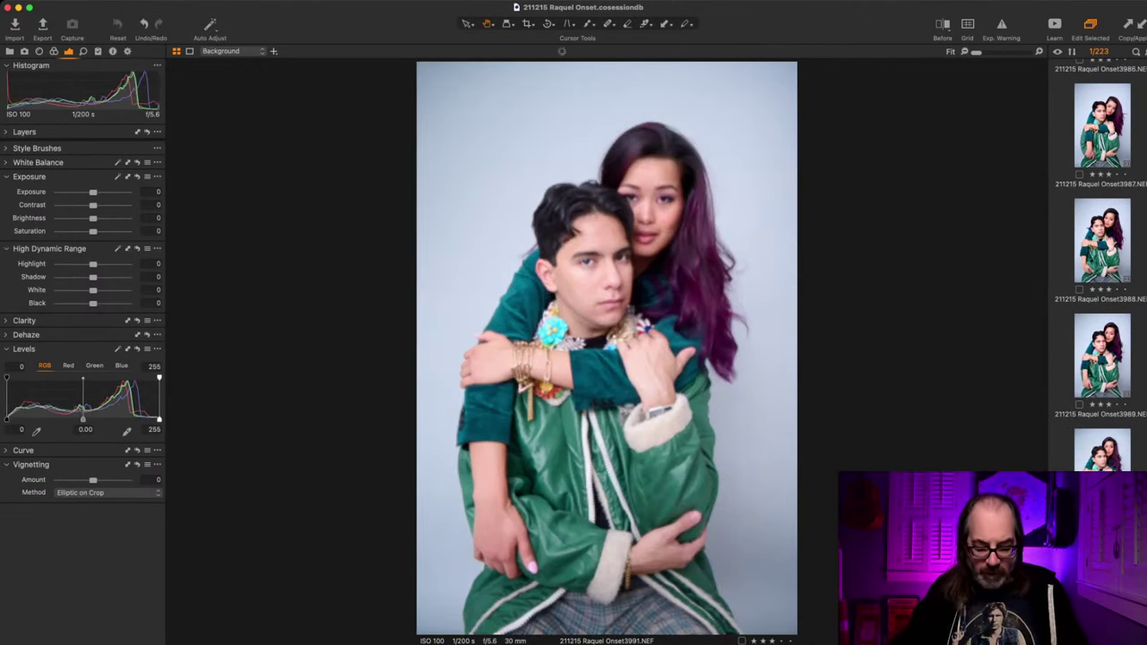
pyautogui.press('Up')
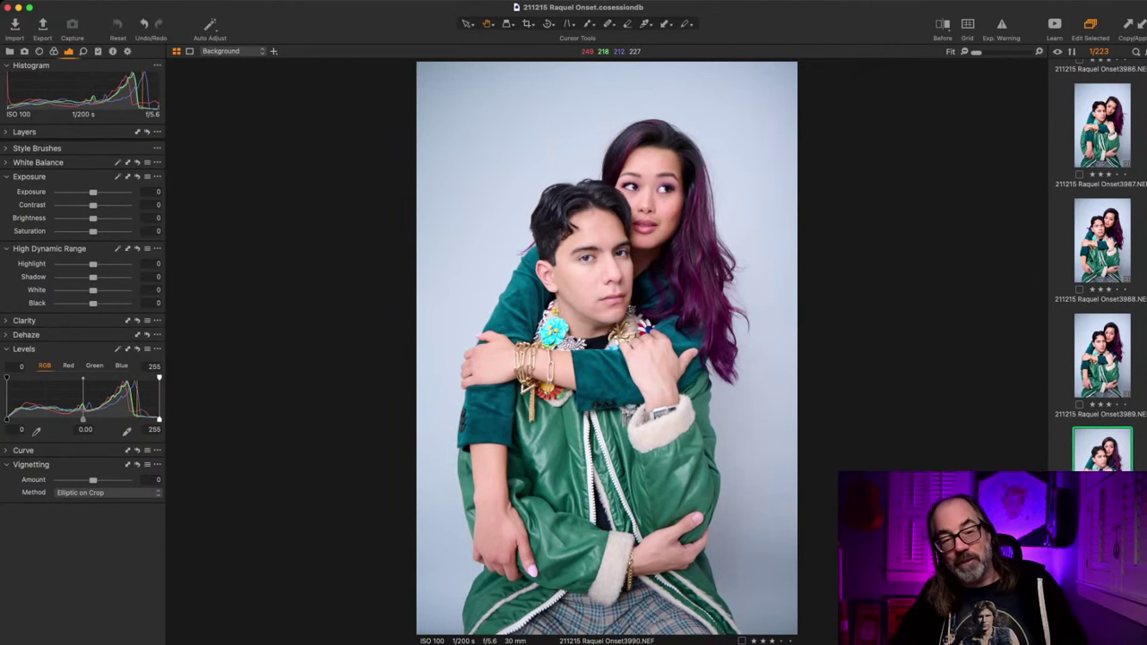
pyautogui.press('Down')
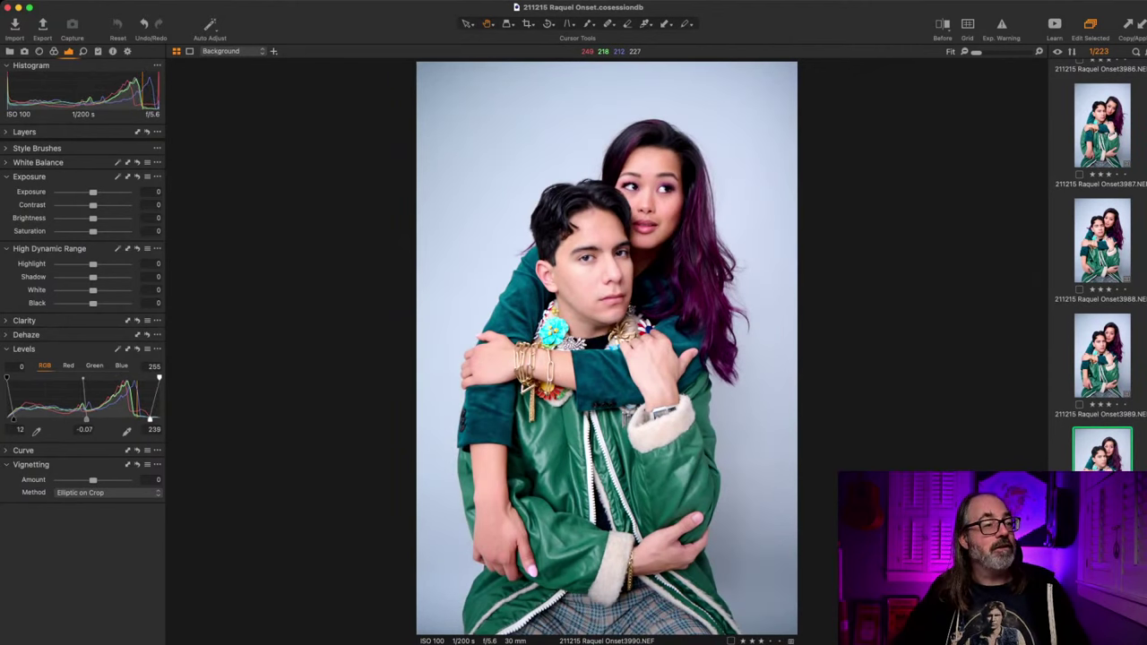
pyautogui.press('Down')
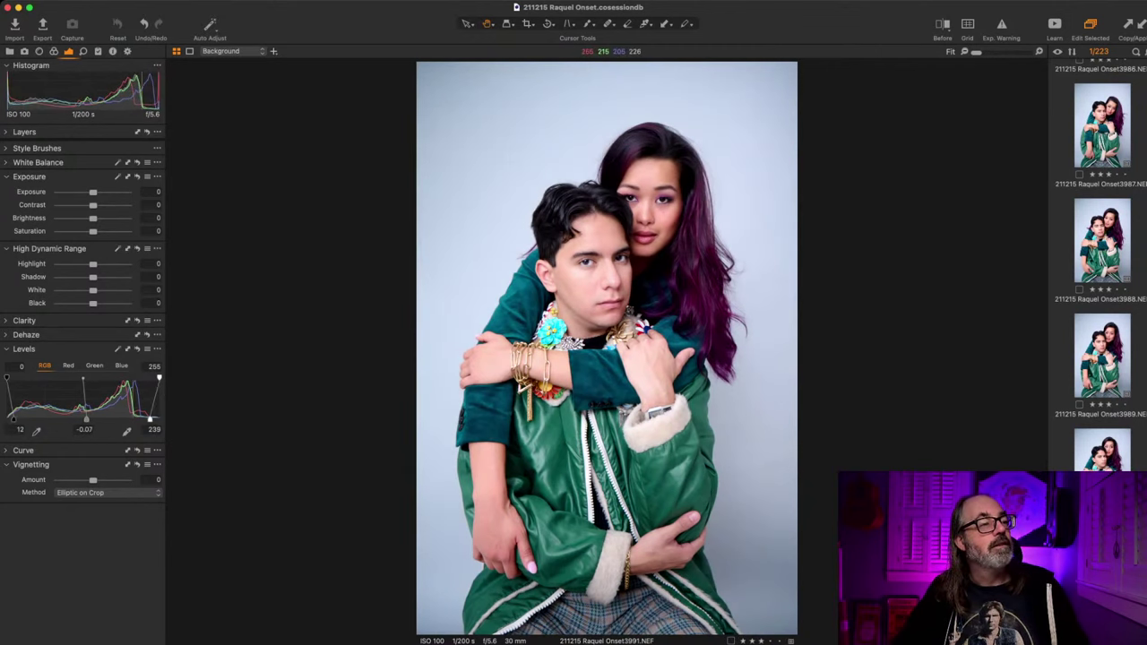
pyautogui.press('super+l')
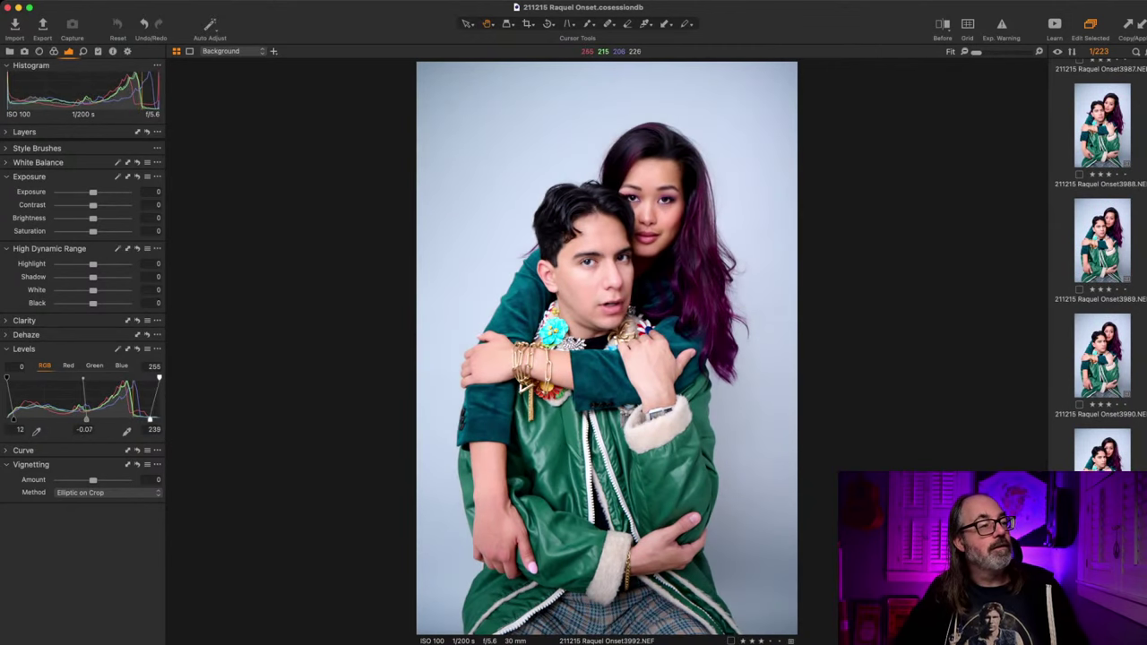
# Step: Compare photo 3992 with 3991, and view it side by side with photos 3993 and 3994
pyautogui.press('Up')
pyautogui.press('Down')
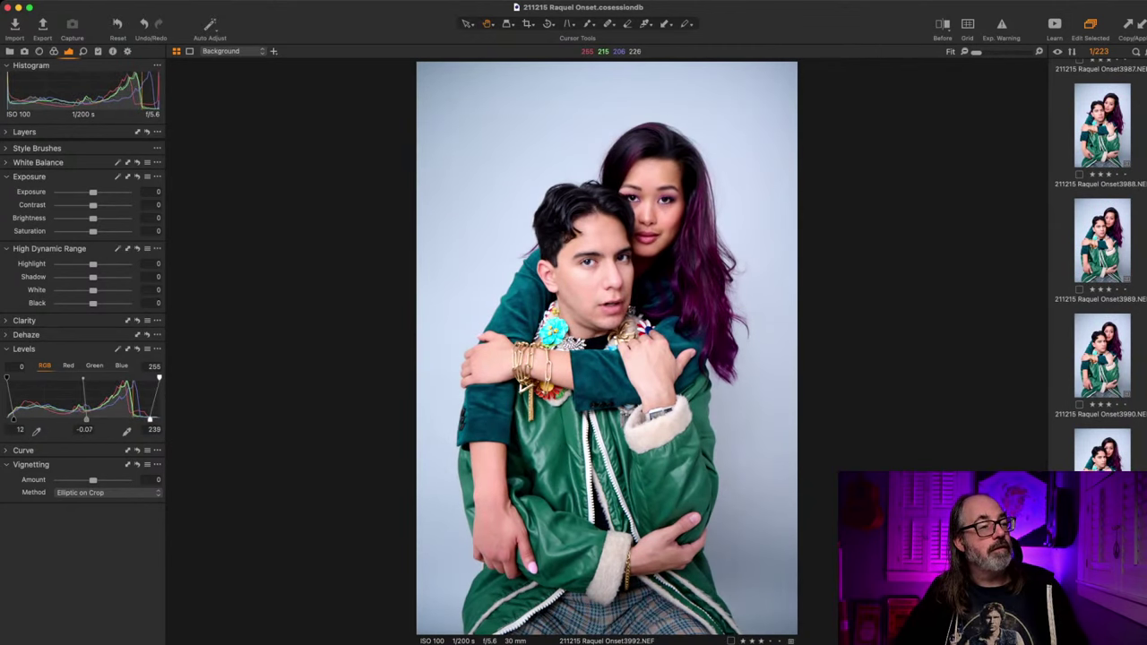
pyautogui.press('Up')
pyautogui.press('Down')
pyautogui.hotkey('shift', 'Down')
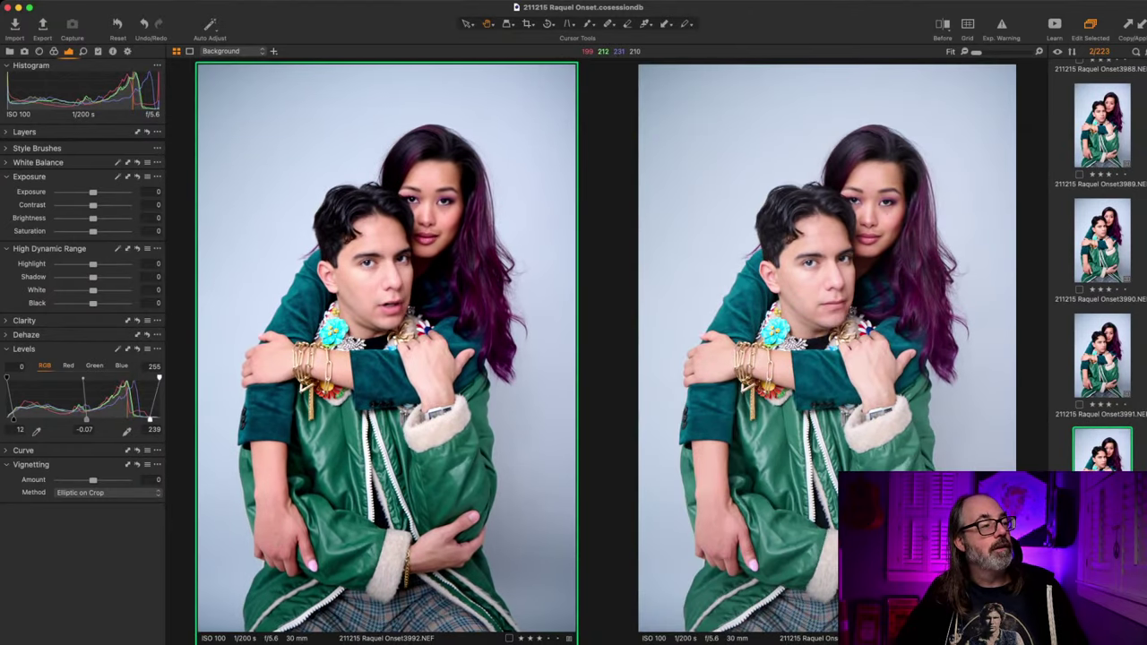
pyautogui.press('Down')
pyautogui.hotkey('shift', 'Down')
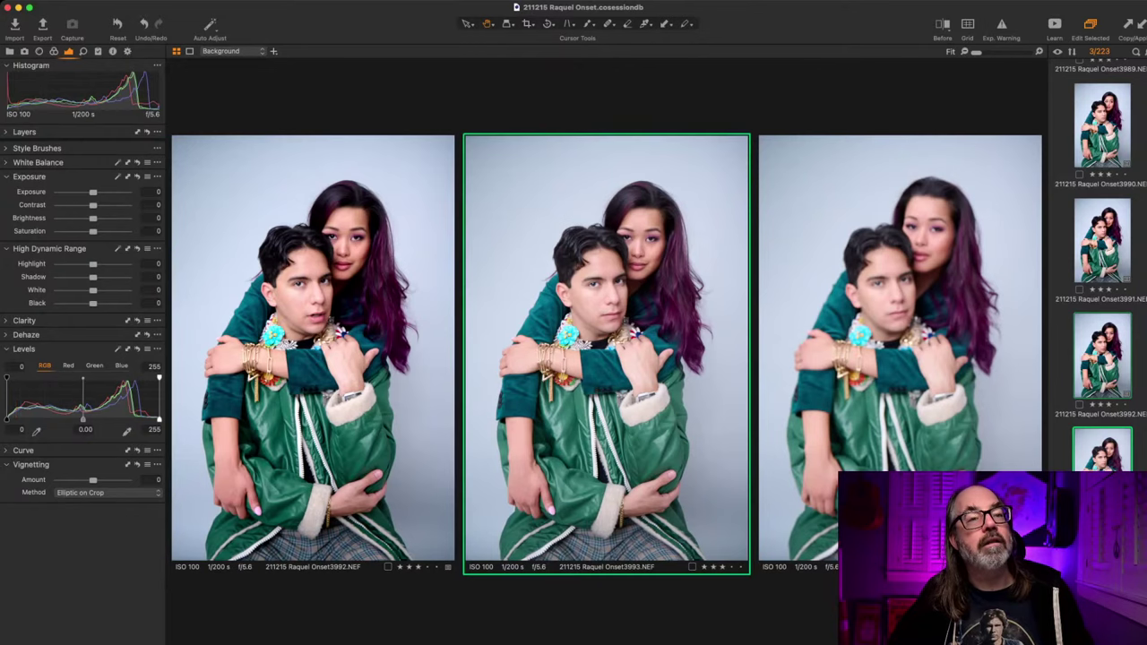
# Step: Delete photos 3992 and 3994 from the session, and apply the copied adjustments to photo 3993
pyautogui.scroll(-1, 1102, 240)
pyautogui.click(1102, 240)
pyautogui.press('Down')
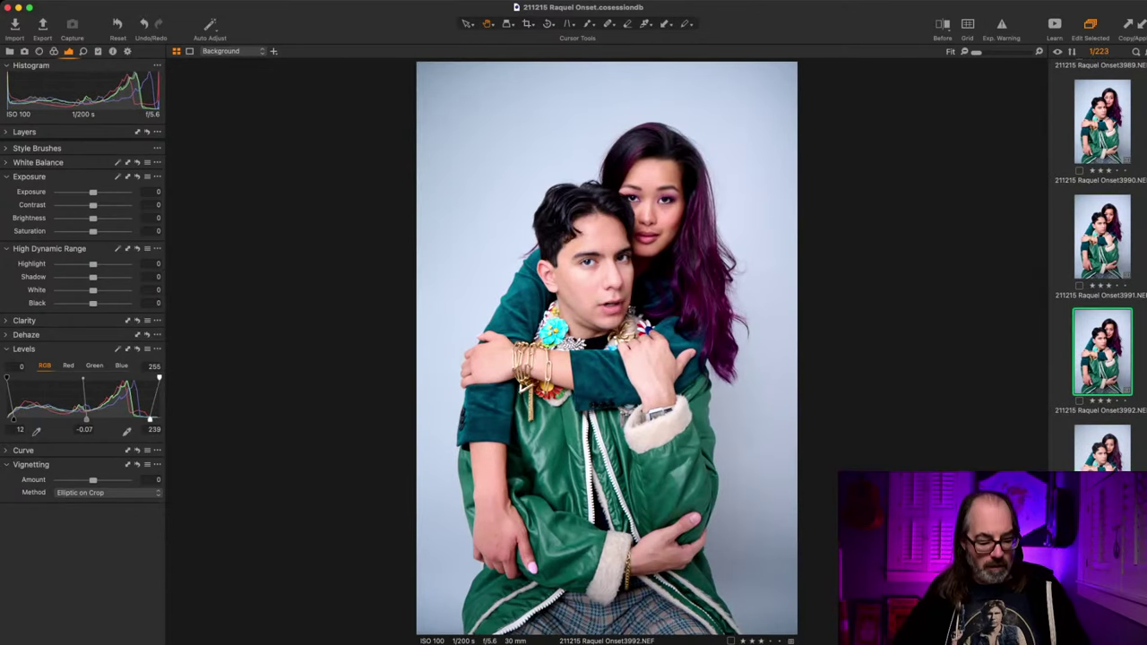
pyautogui.press('super+BackSpace')
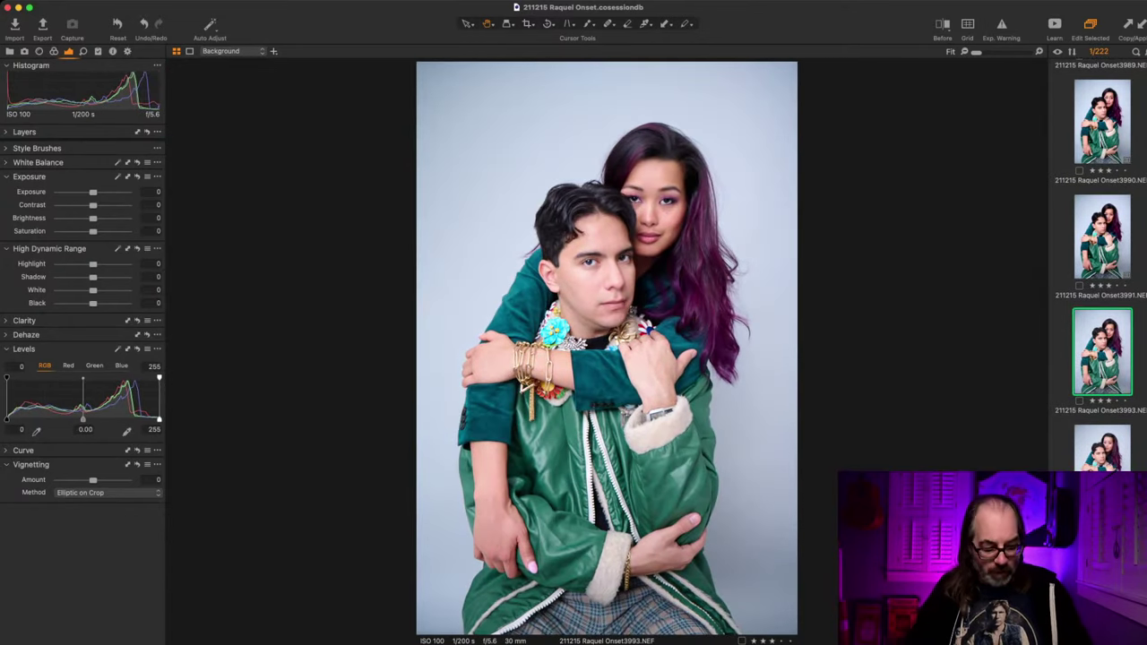
pyautogui.press('Down')
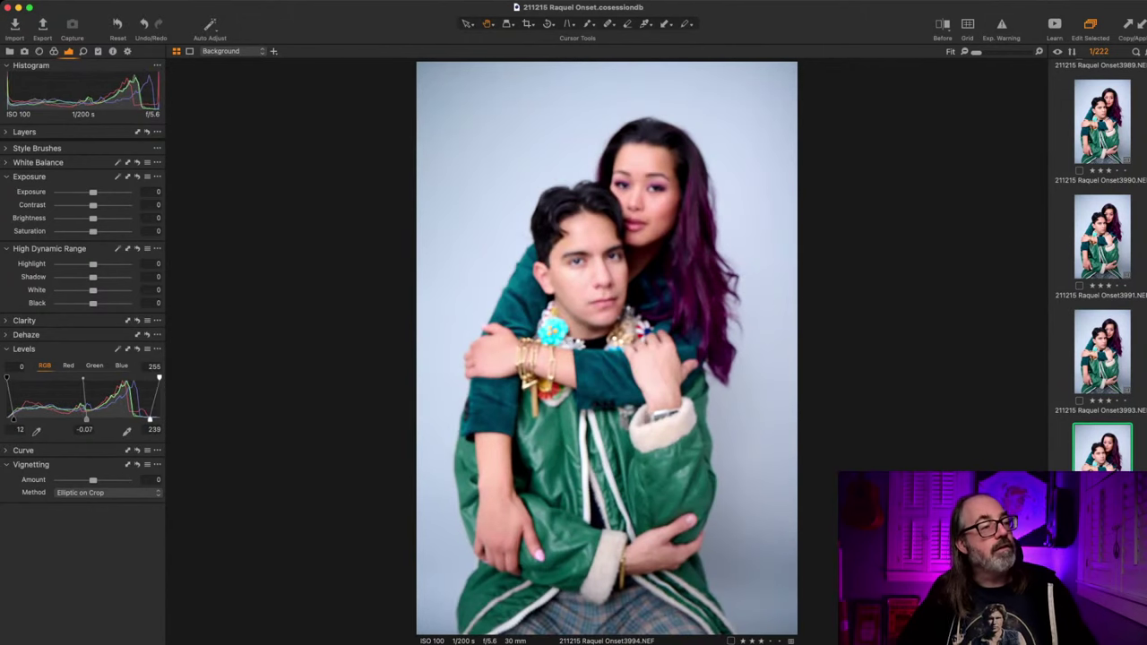
pyautogui.press('super+BackSpace')
# Step: Apply the copied adjustments one by one to photos 3995 through 4001
pyautogui.press('Down')
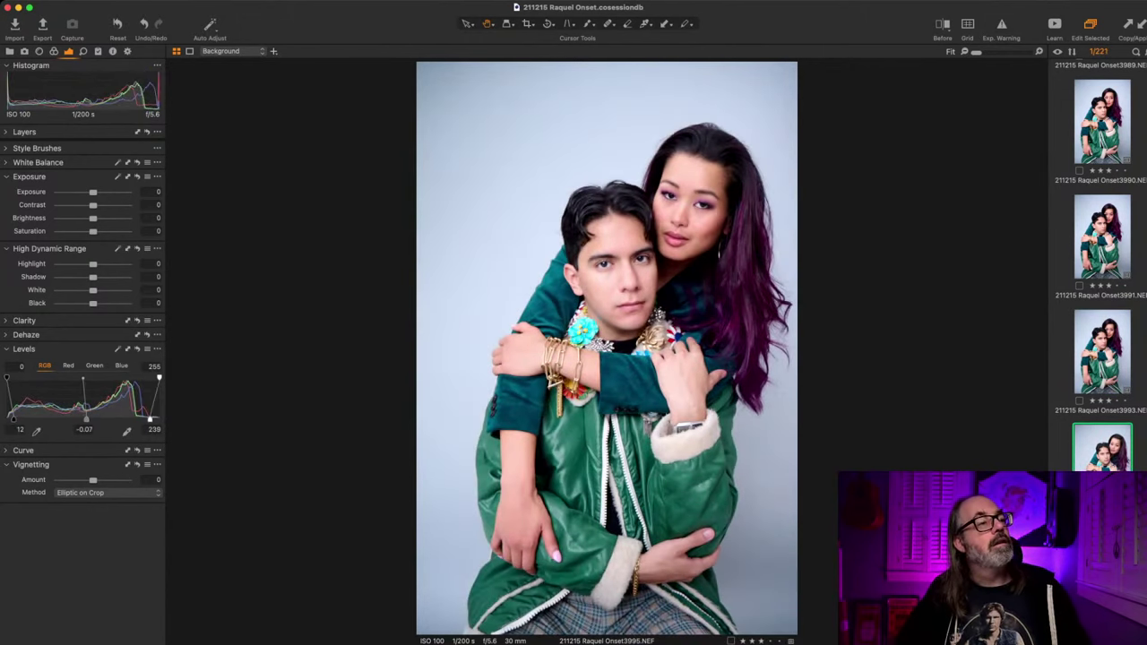
pyautogui.press('super+l')
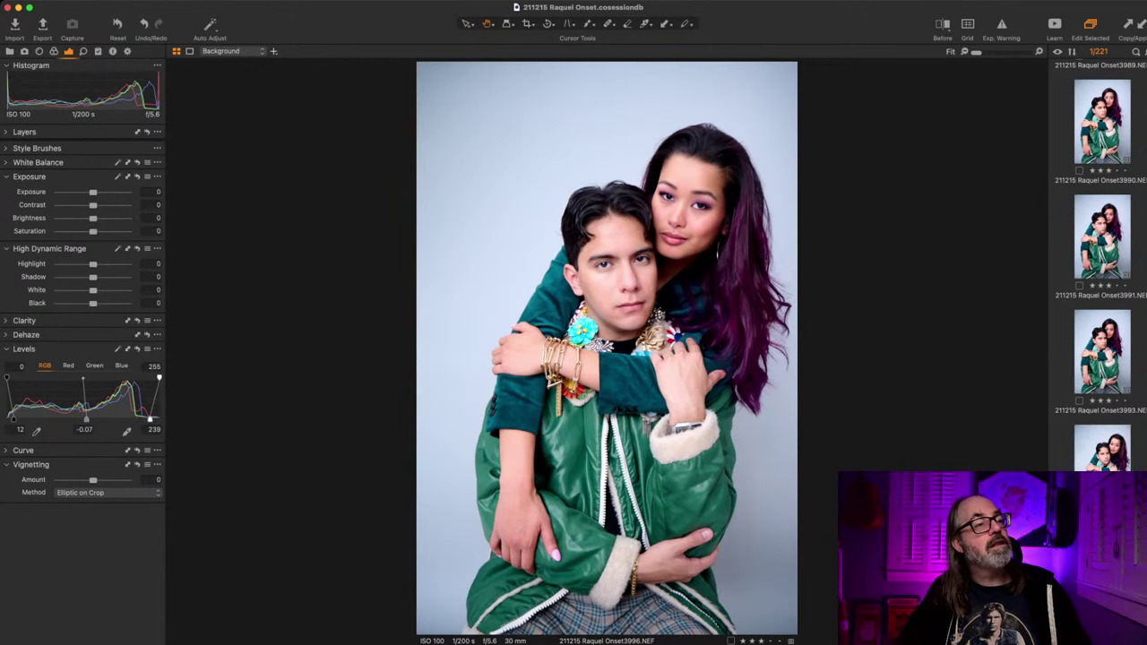
pyautogui.press('Down')
pyautogui.press('super+shift+l')
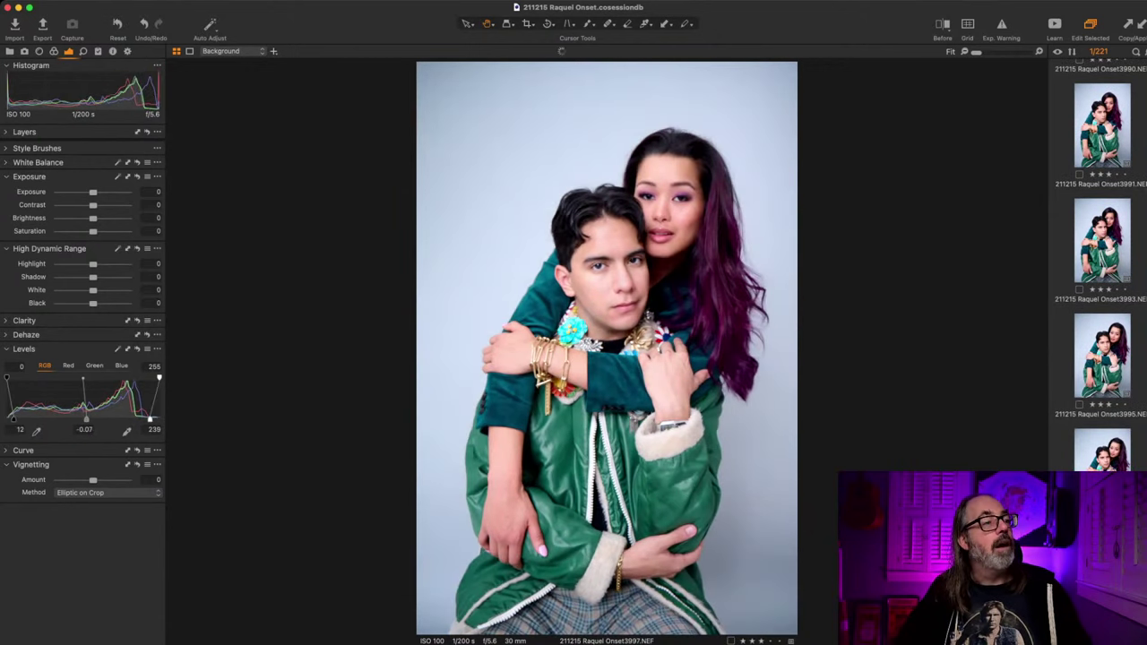
pyautogui.press('Down')
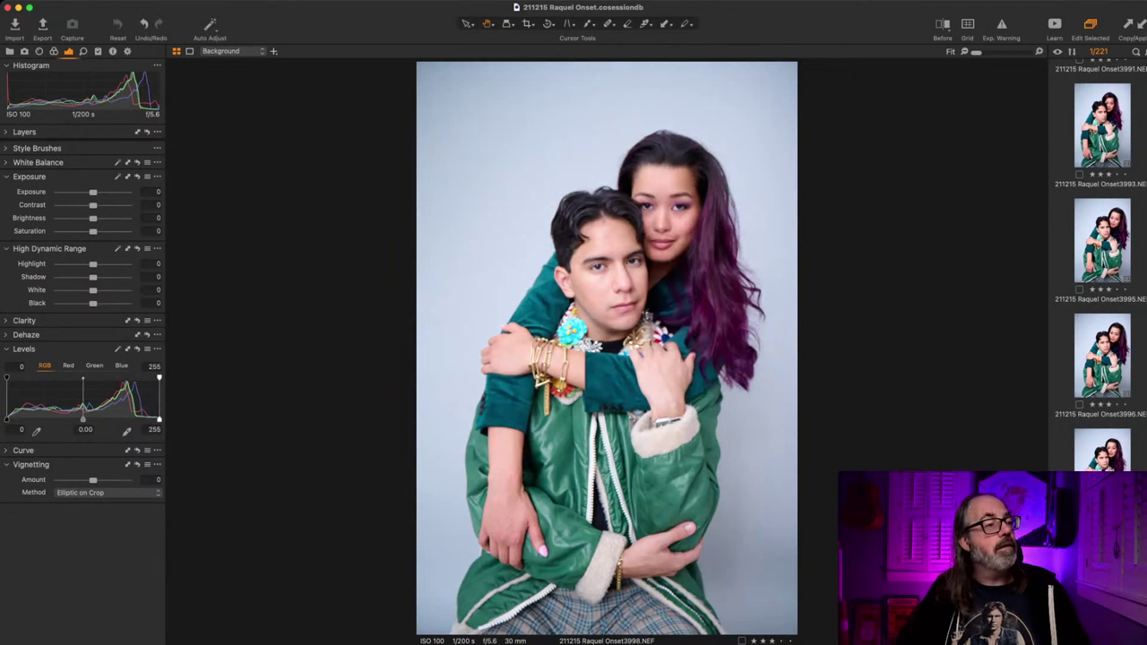
pyautogui.press('super+shift+l')
pyautogui.press('Down')
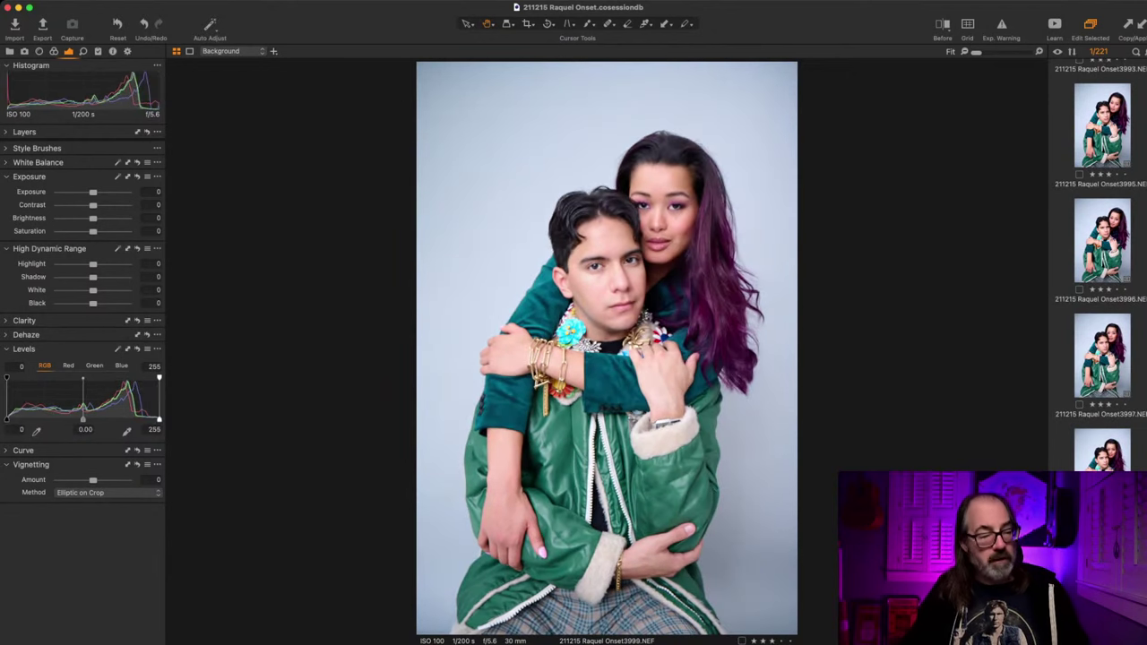
pyautogui.press('super+shift+l')
pyautogui.press('Down')
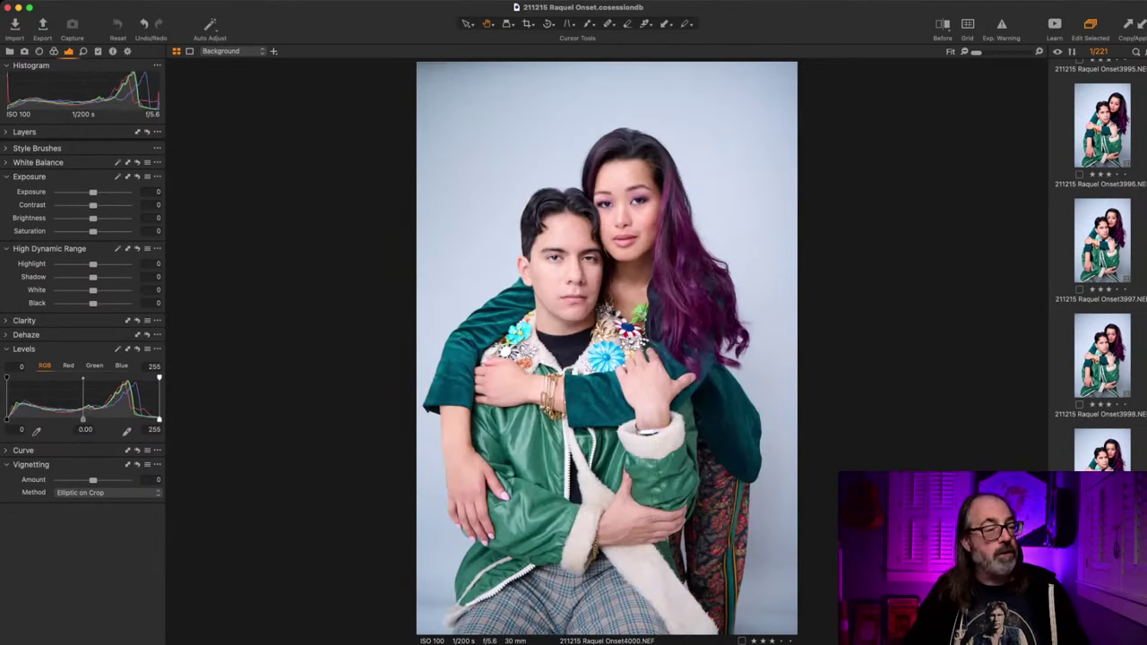
pyautogui.press('super+shift+l')
pyautogui.press('Down')
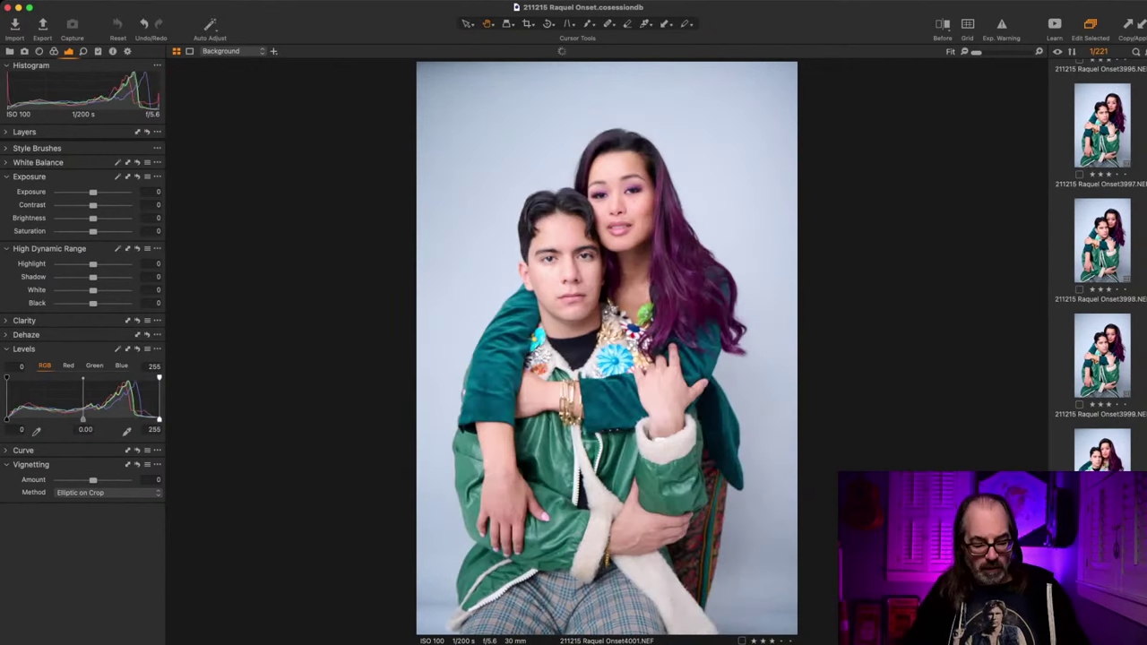
pyautogui.press('super+shift+l')
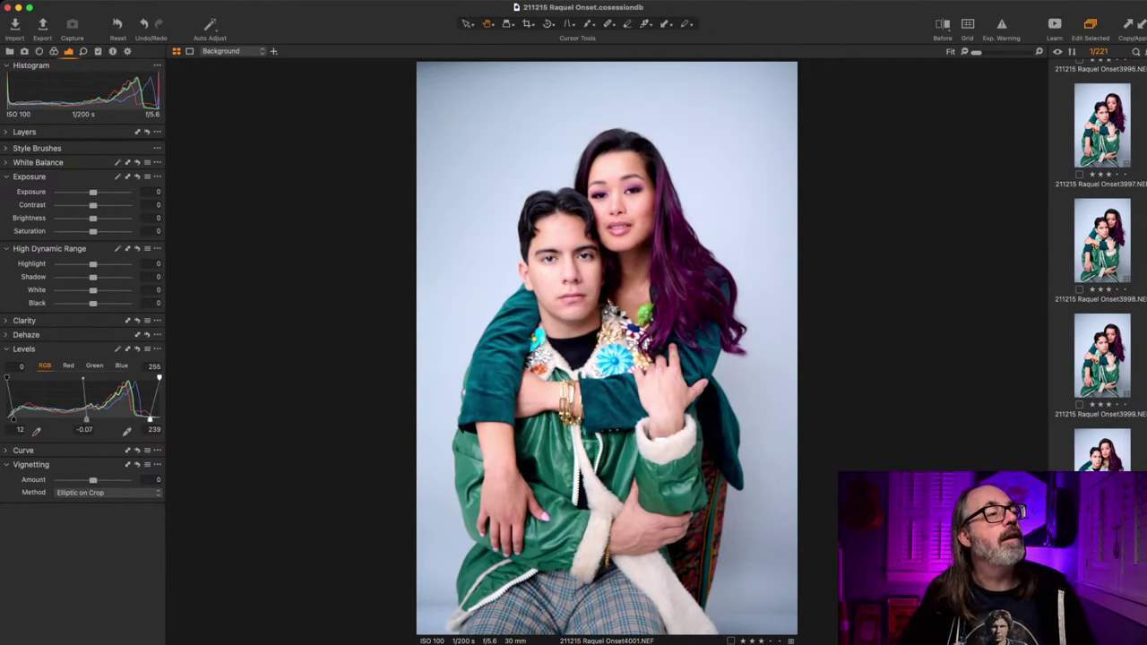
# Step: Apply the copied adjustments one by one to photos 4002 through 4006
pyautogui.press('Down')
pyautogui.press('super+shift+l')
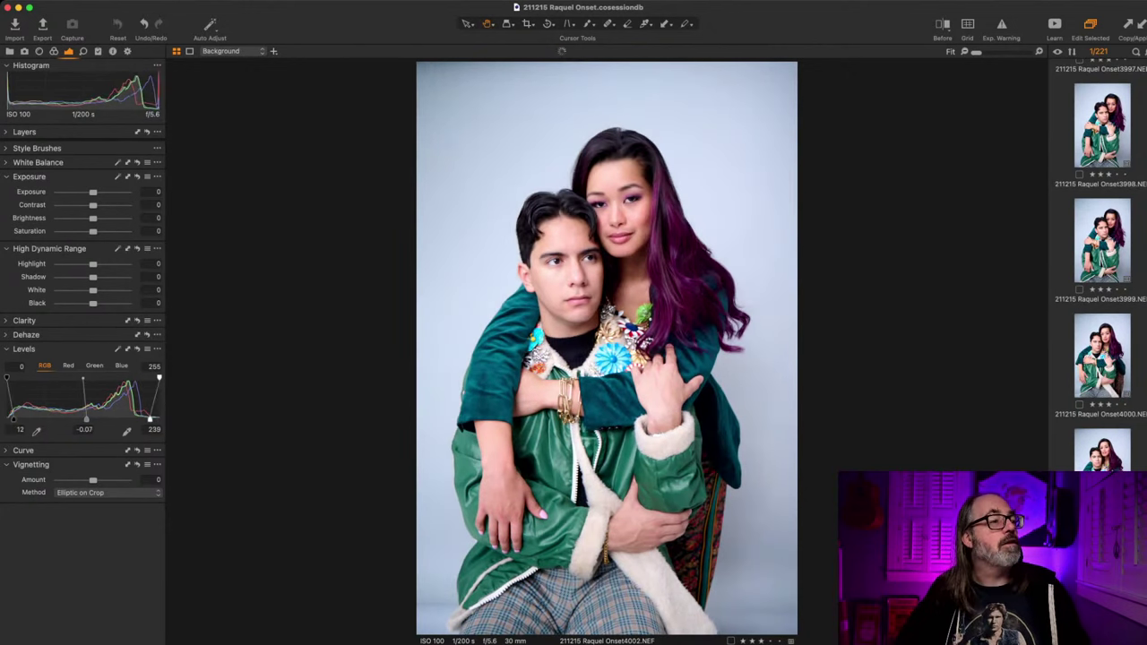
pyautogui.press('Down')
pyautogui.press('super+shift+l')
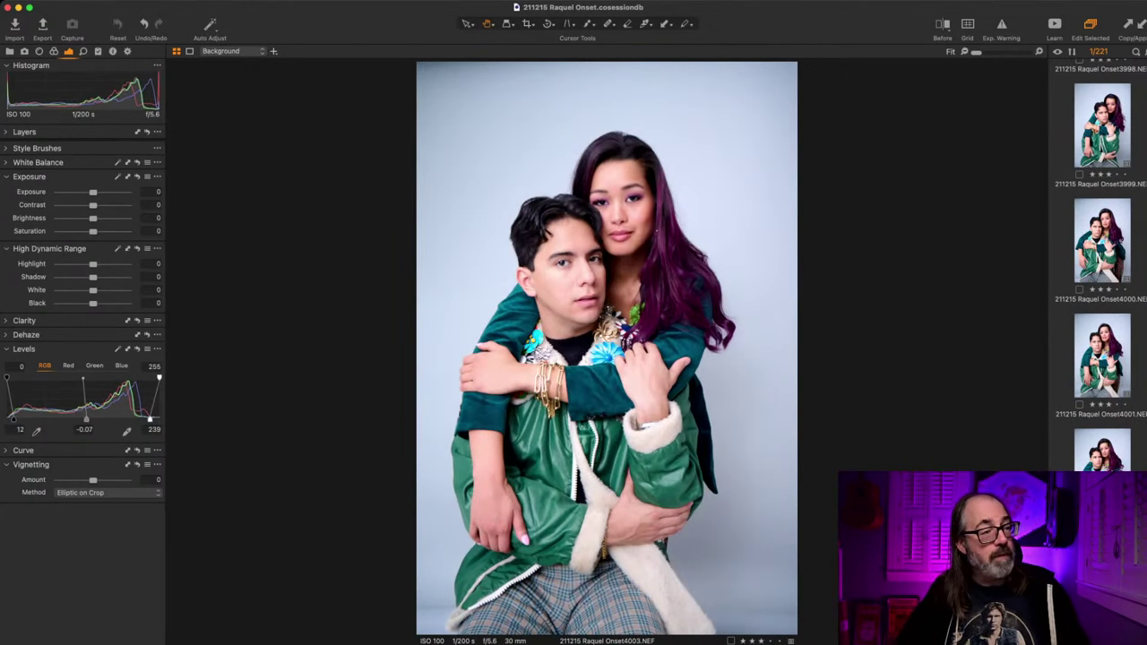
pyautogui.press('Down')
pyautogui.press('super+shift+l')
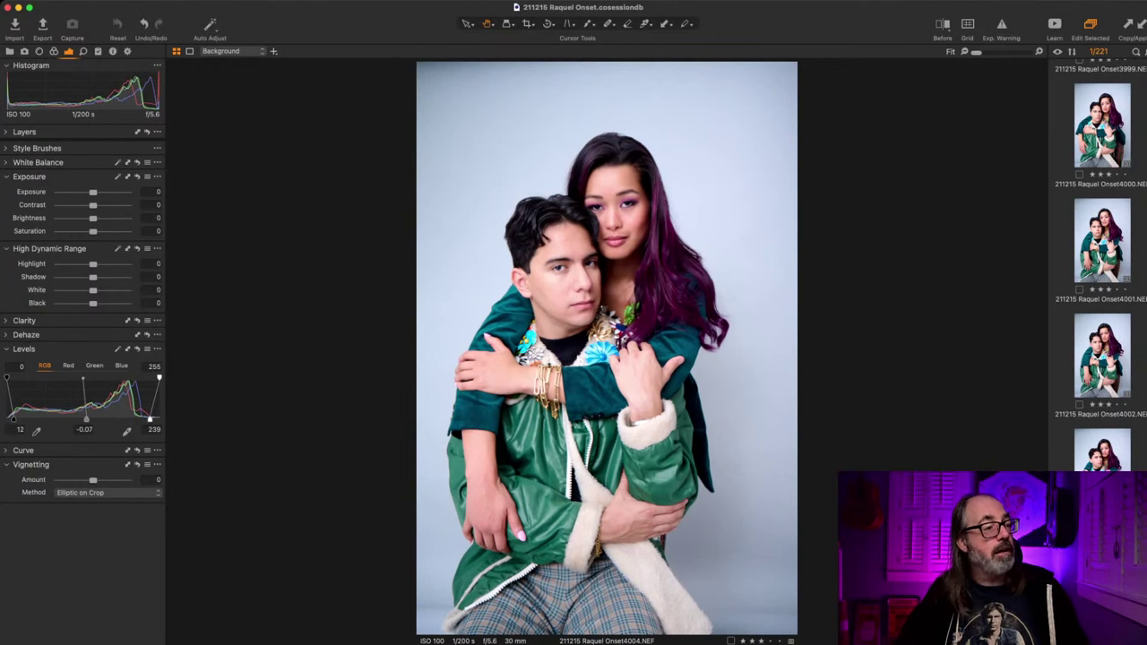
pyautogui.press('Down')
pyautogui.press('super+shift+l')
pyautogui.press('Down')
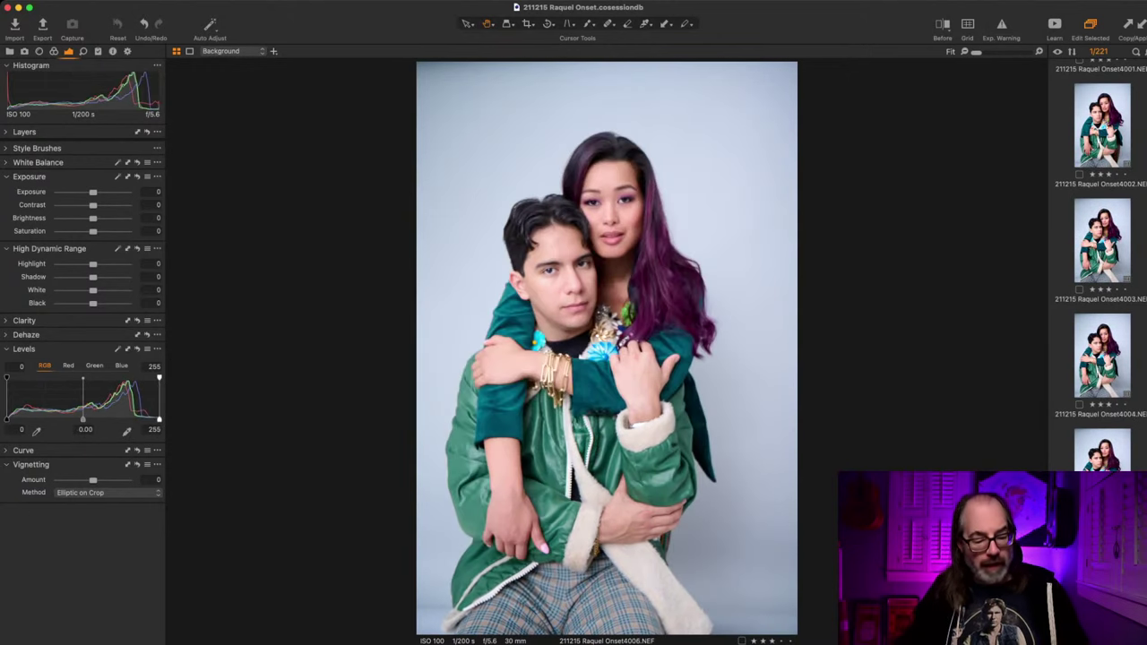
pyautogui.press('super+shift+l')
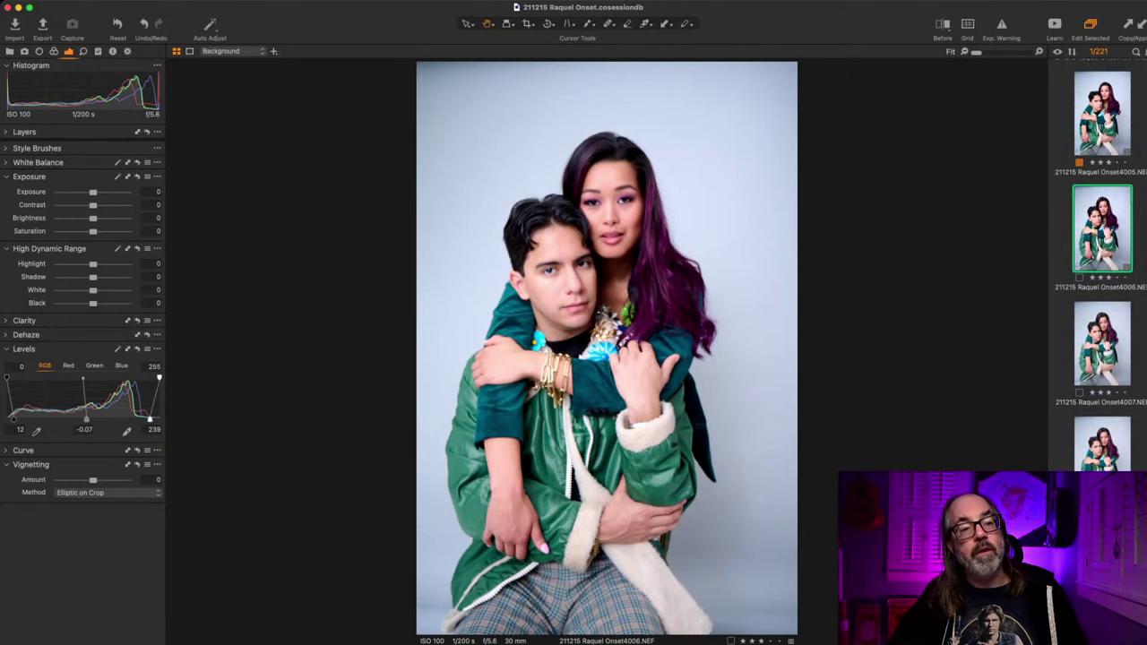
# Step: Select photos 4006 through 4012 and apply the copied adjustments to all of them at once
pyautogui.scroll(-5, 1101, 264)
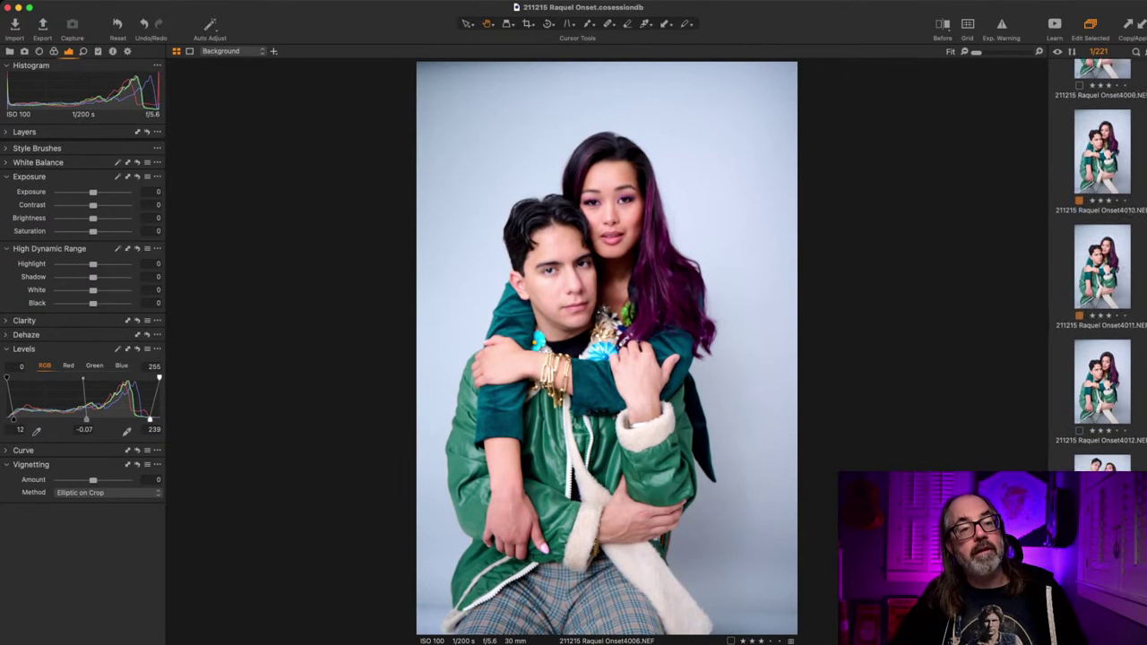
pyautogui.scroll(1, 1102, 264)
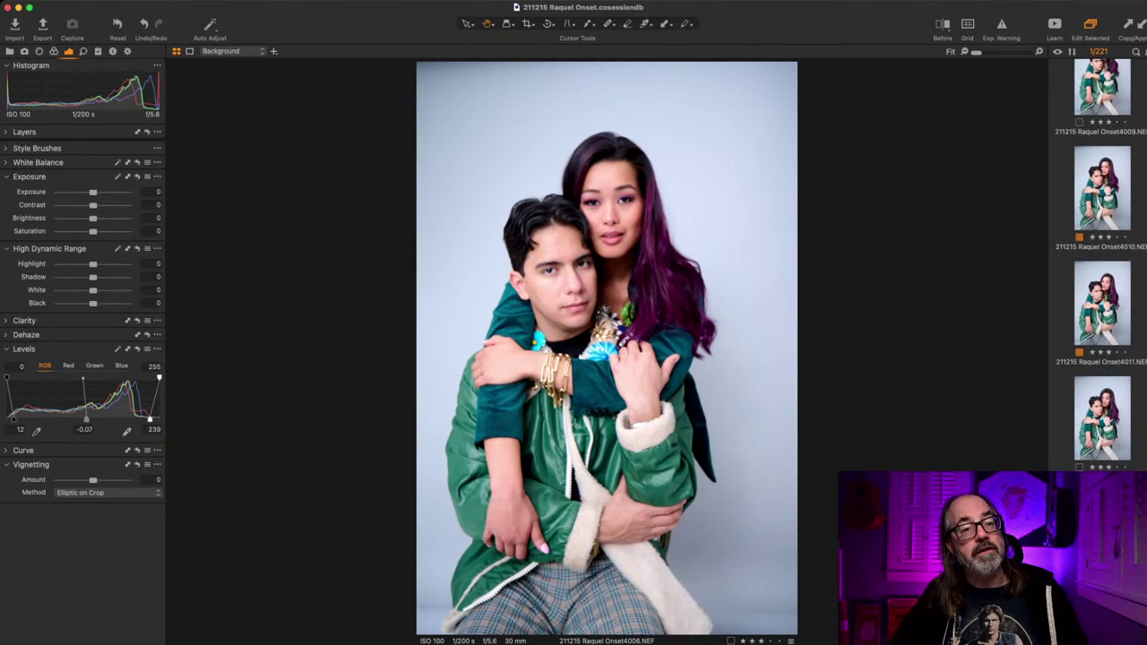
pyautogui.keyDown('shift'); pyautogui.click(1101, 303); pyautogui.keyUp('shift')
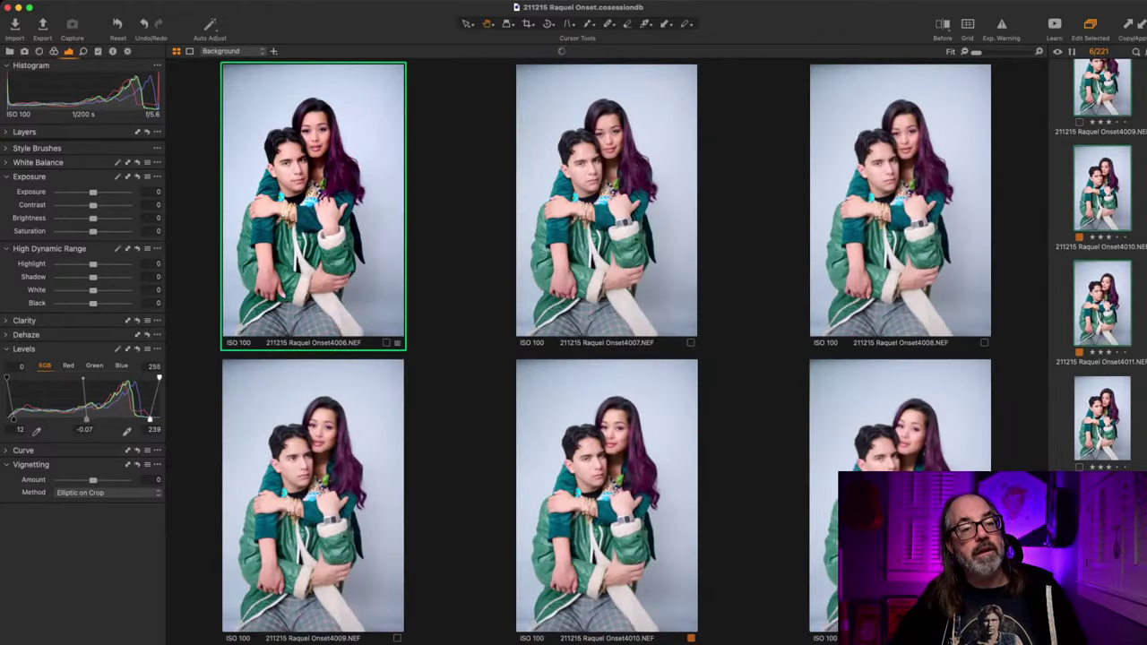
pyautogui.keyDown('shift'); pyautogui.click(1102, 418); pyautogui.keyUp('shift')
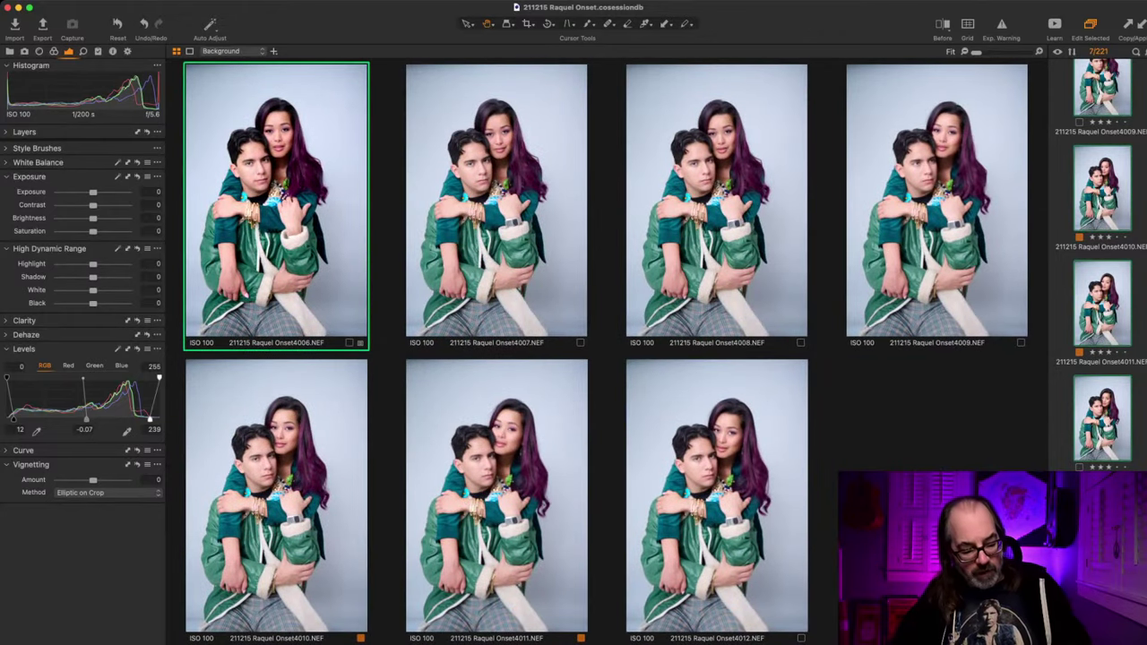
pyautogui.press('shift+super+v')
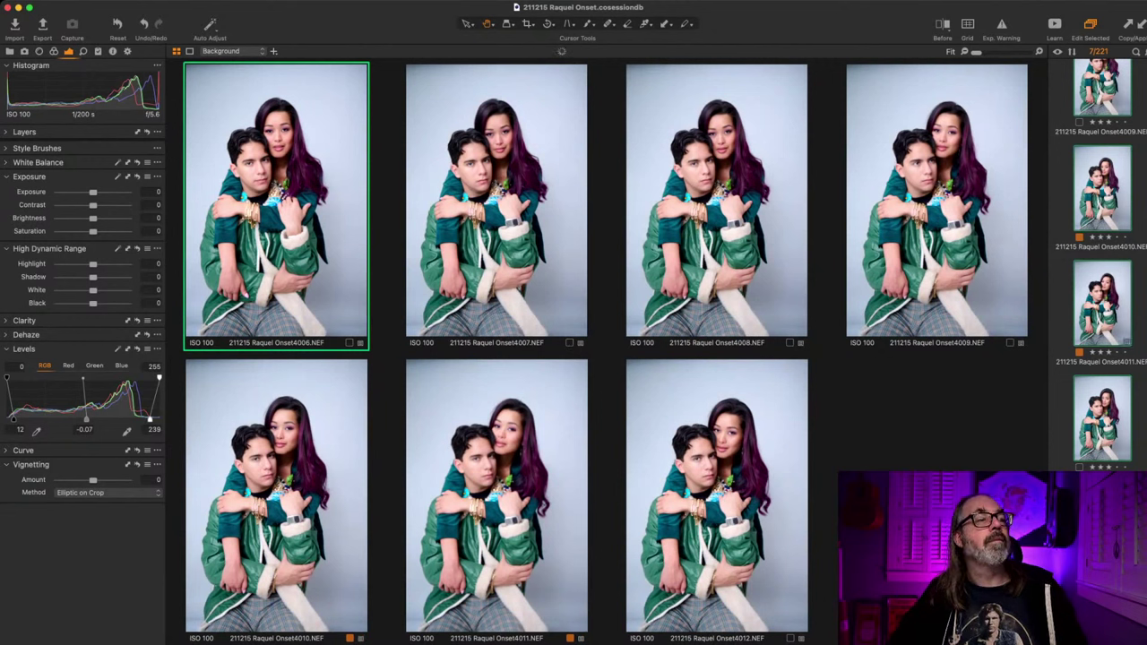
# Step: Review the graded photos 4005 through 4011 one by one and delete photo 4011 from the session
pyautogui.scroll(5, 1101, 264)
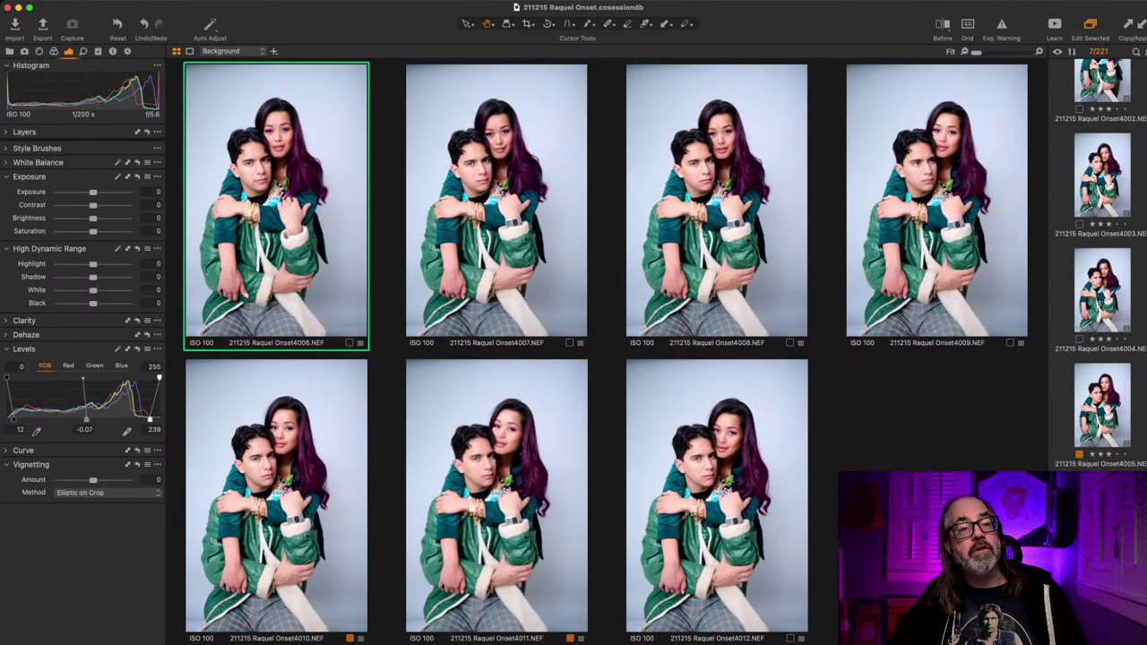
pyautogui.click(1102, 289)
pyautogui.press('Down')
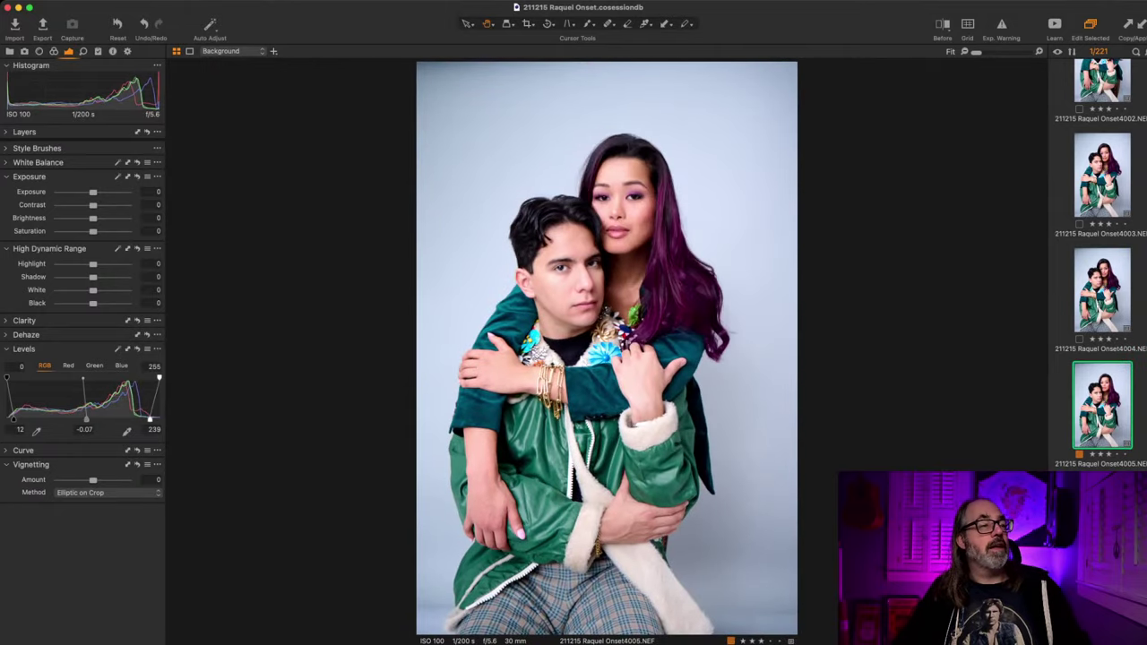
pyautogui.press('Down')
pyautogui.press('Down')
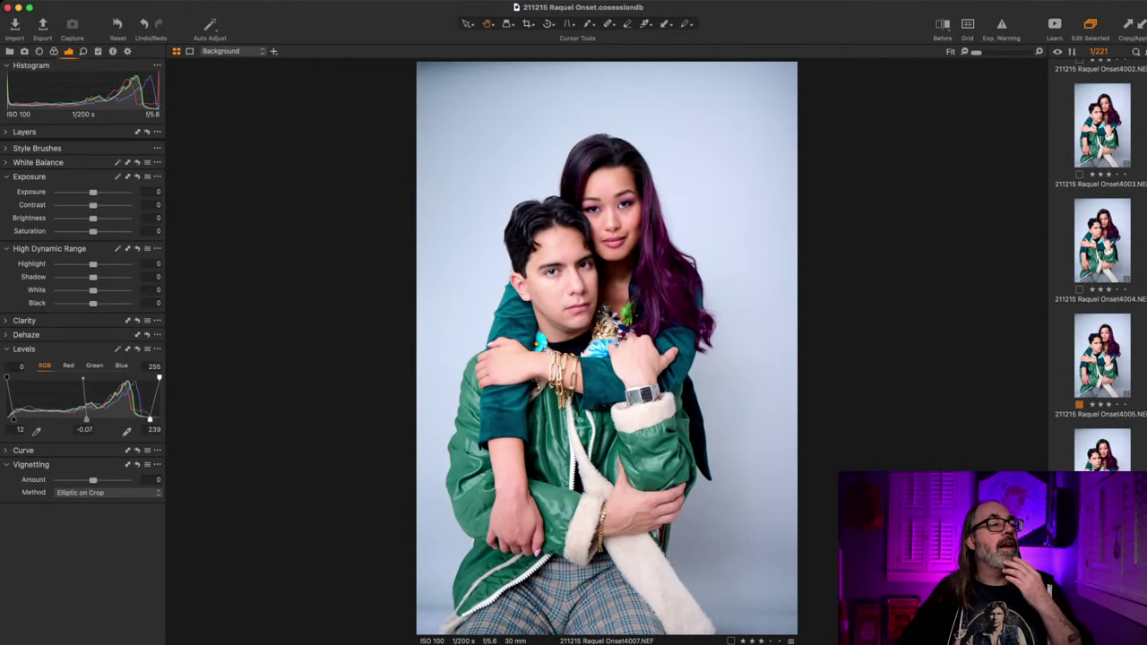
pyautogui.press('Down')
pyautogui.press('Down')
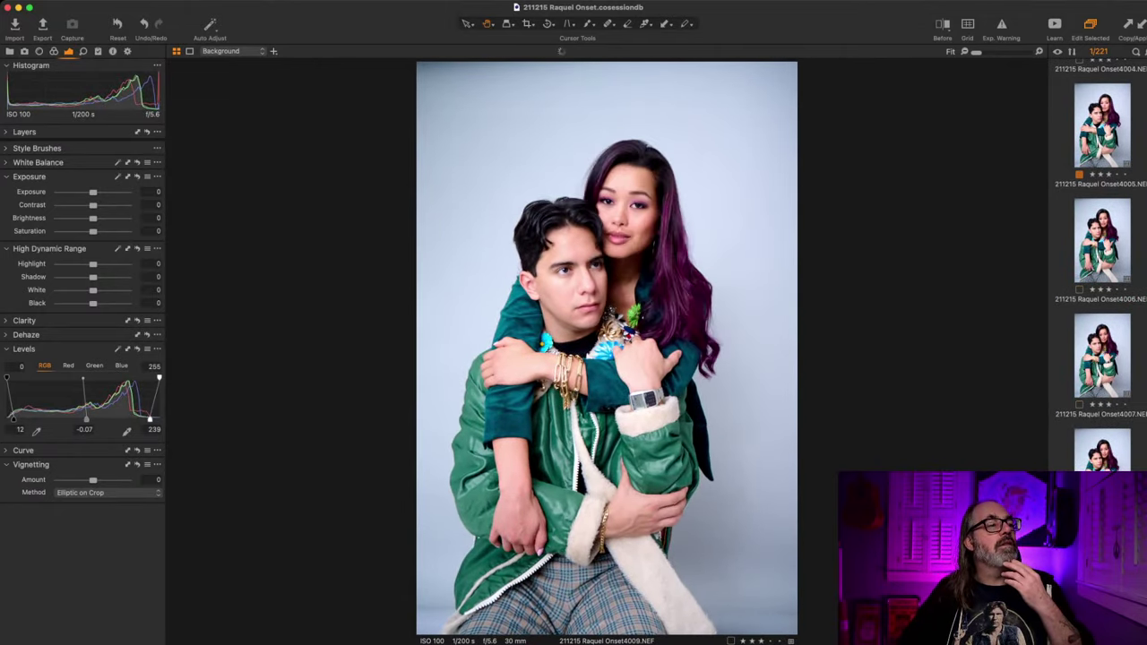
pyautogui.press('Down')
pyautogui.press('Down')
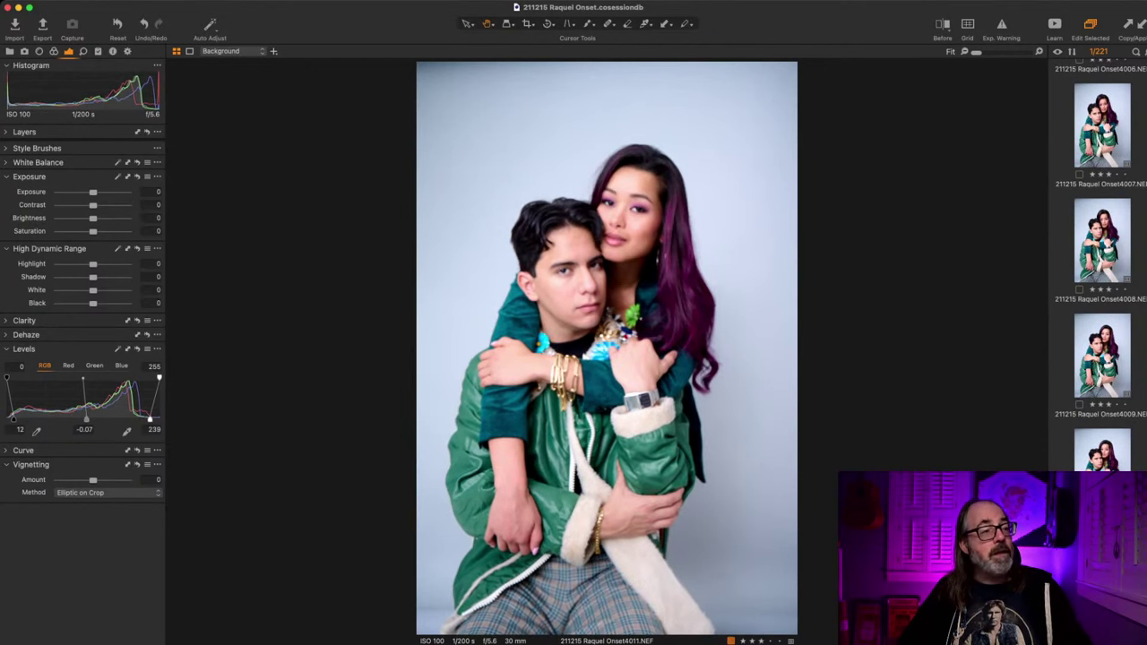
pyautogui.press('Down')
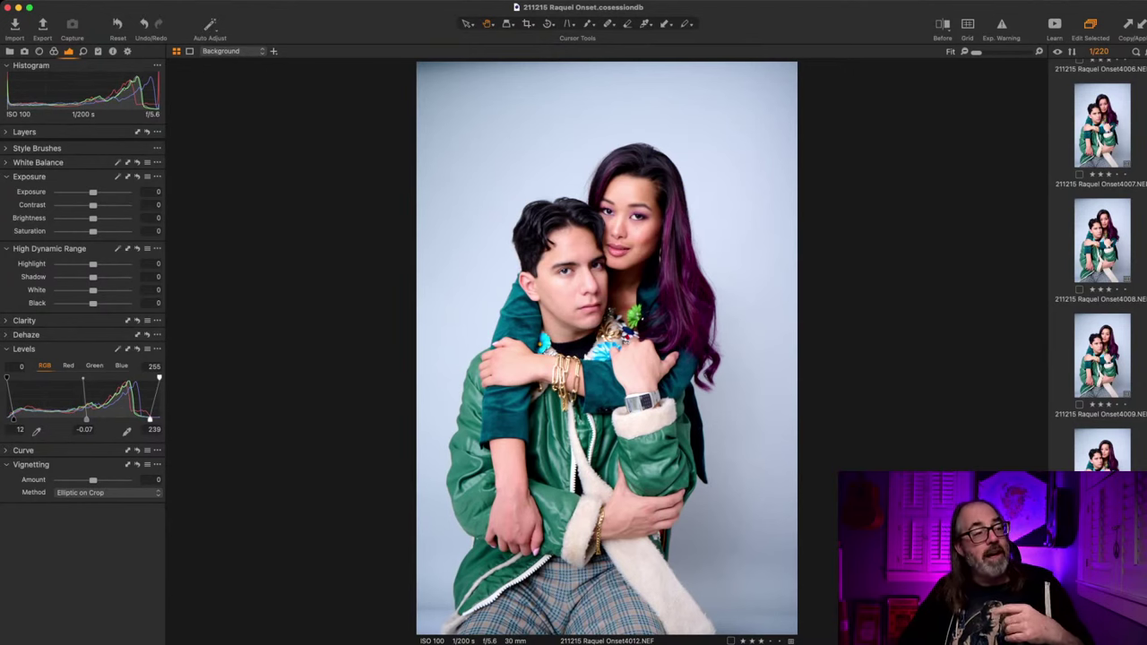
# Step: Apply the copied adjustments one by one to photos 4013, 4014 and 4015
pyautogui.press('Down')
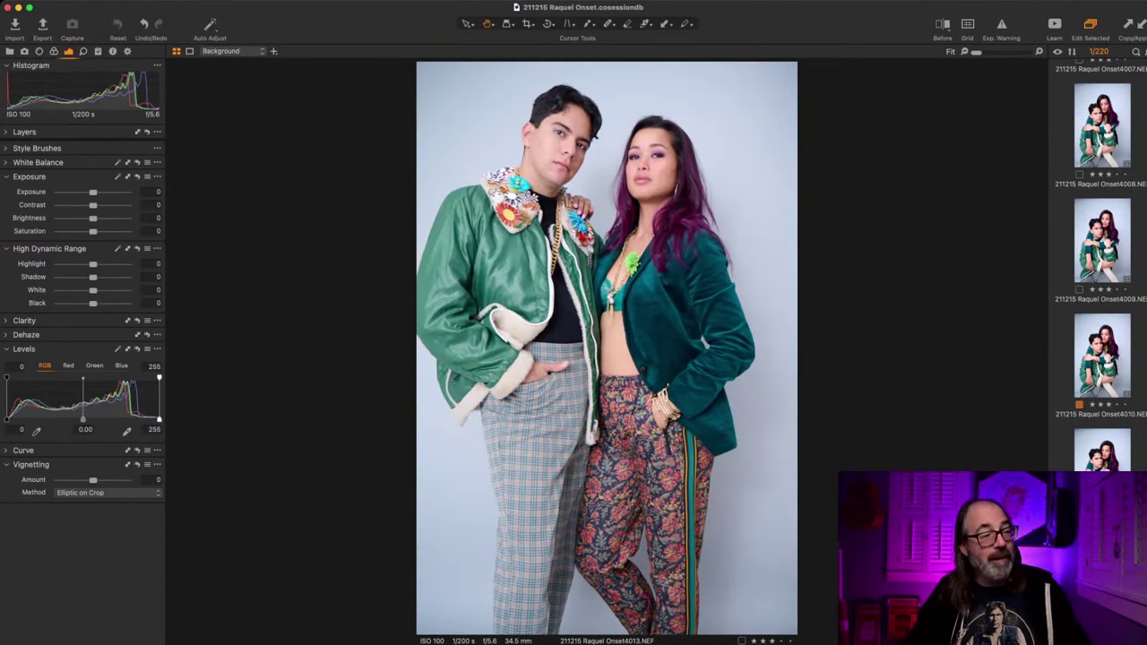
pyautogui.press('super+l')
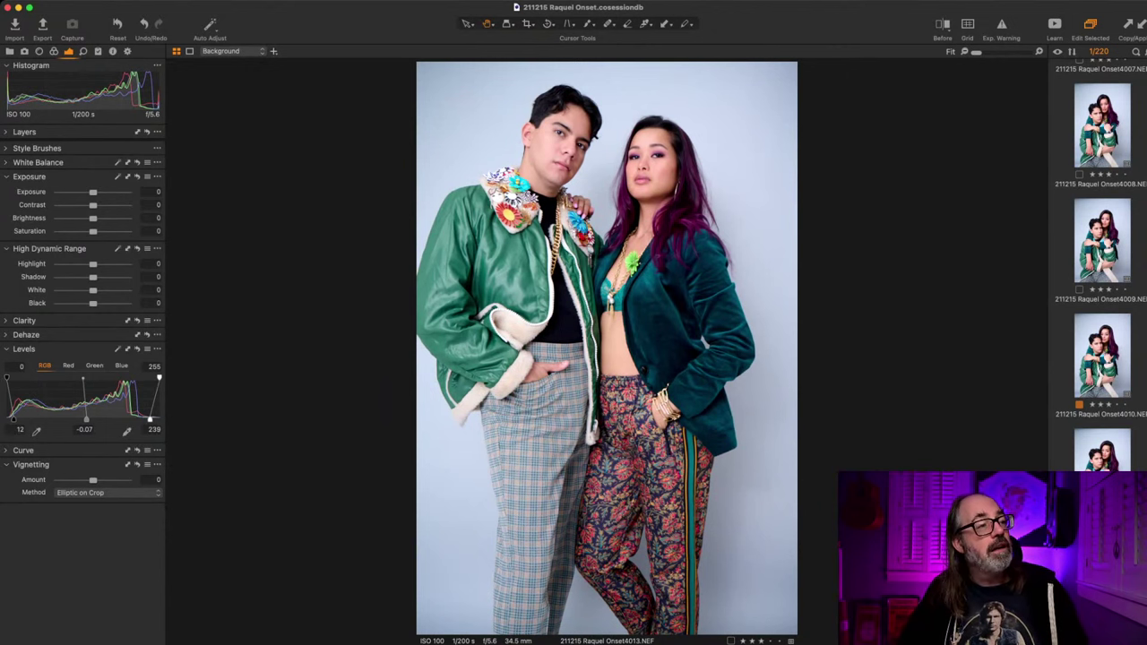
pyautogui.press('Down')
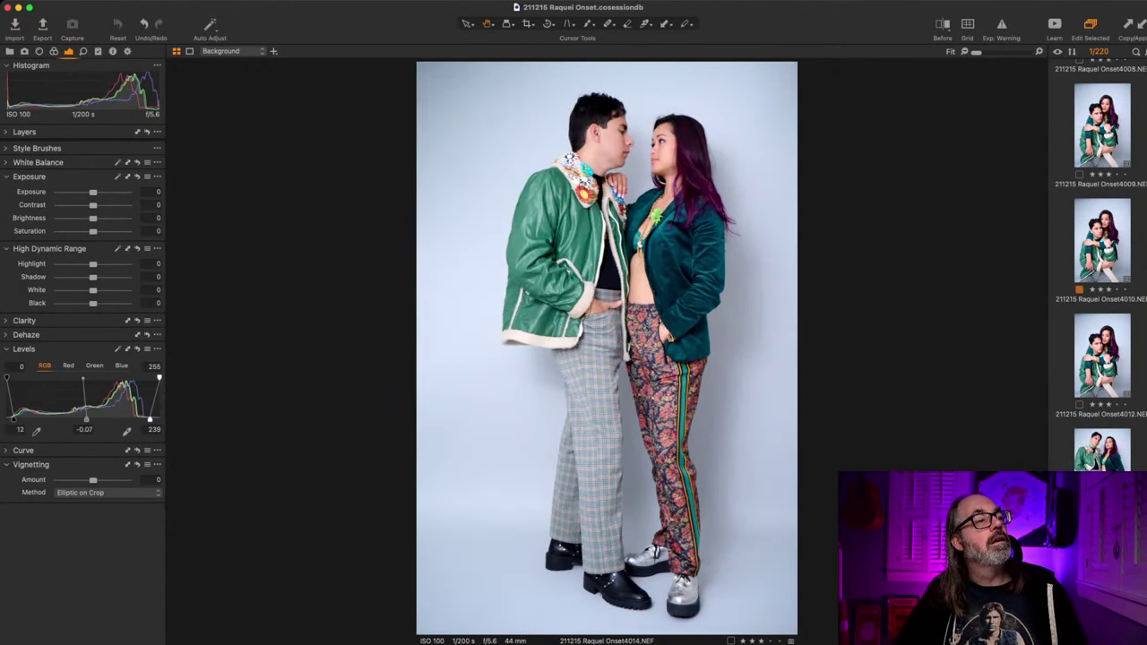
pyautogui.press('cmd+shift+l')
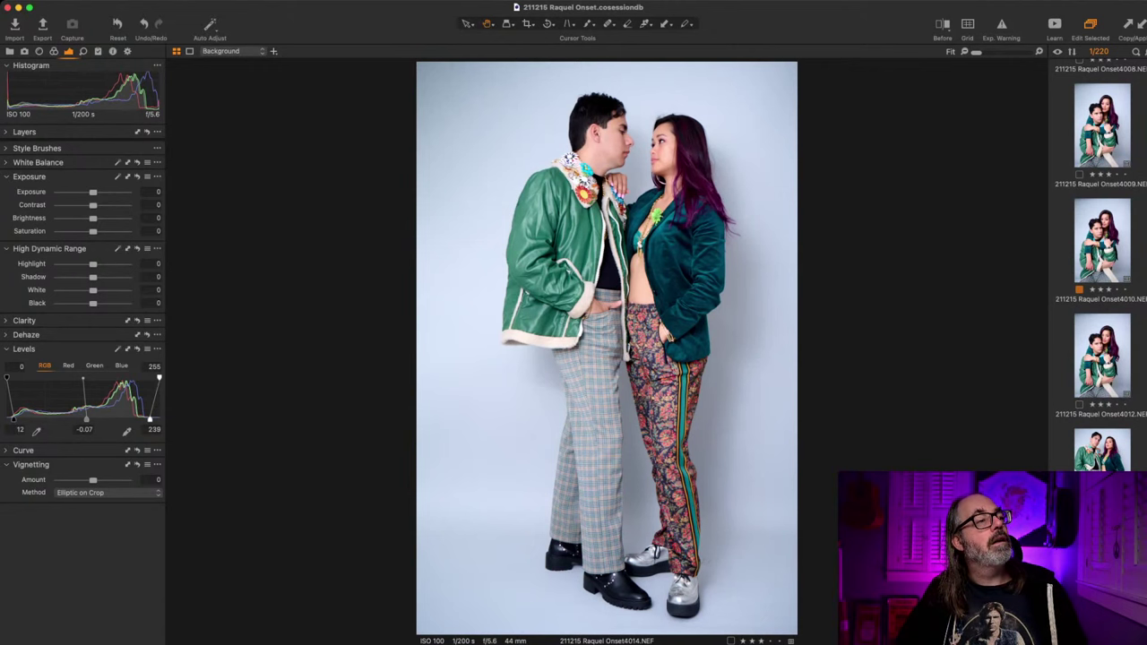
pyautogui.press('Down')
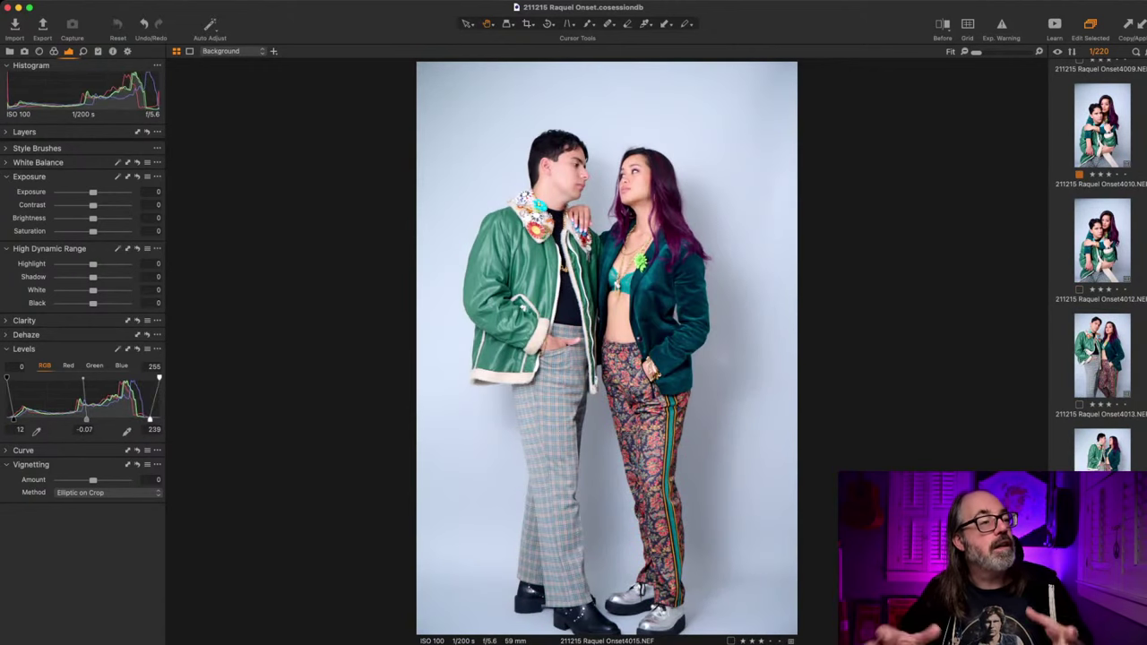
pyautogui.press('super+shift+l')
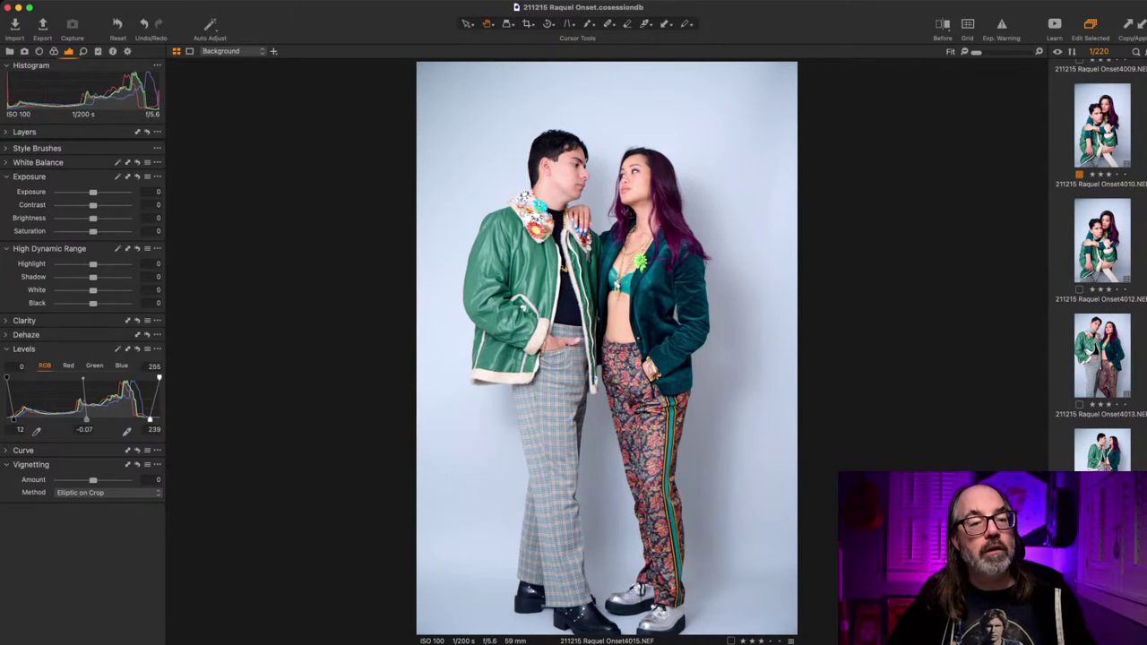
# Step: Select photos 4016 through 4063 and apply the copied adjustments to all of them at once
pyautogui.scroll(-7, 1102, 268)
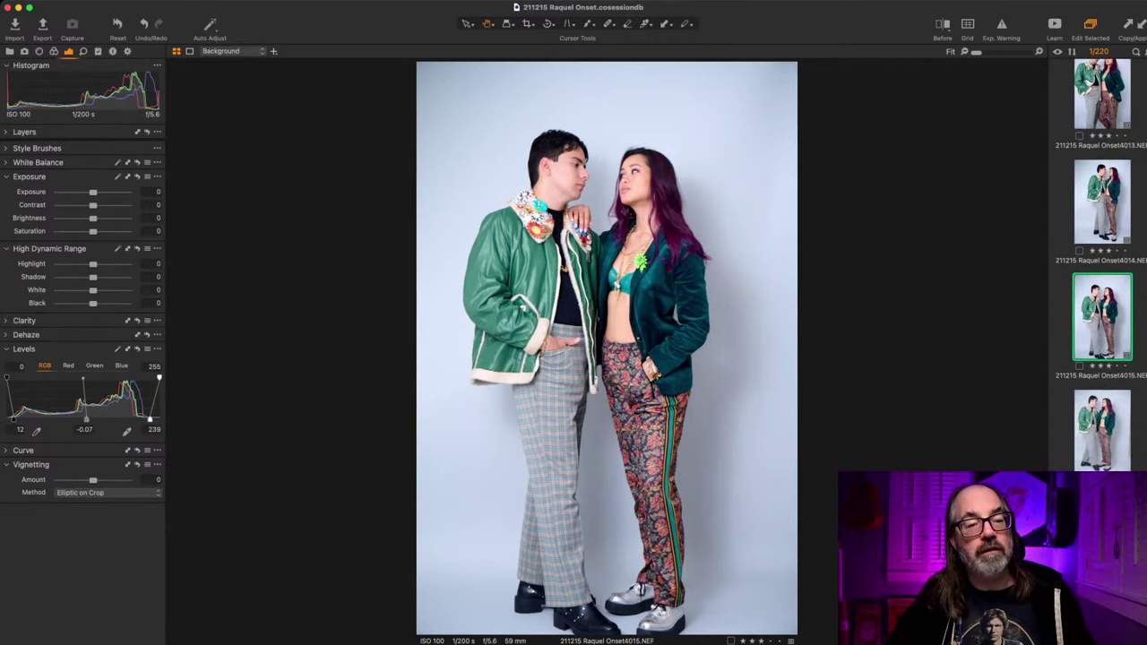
pyautogui.press('Down')
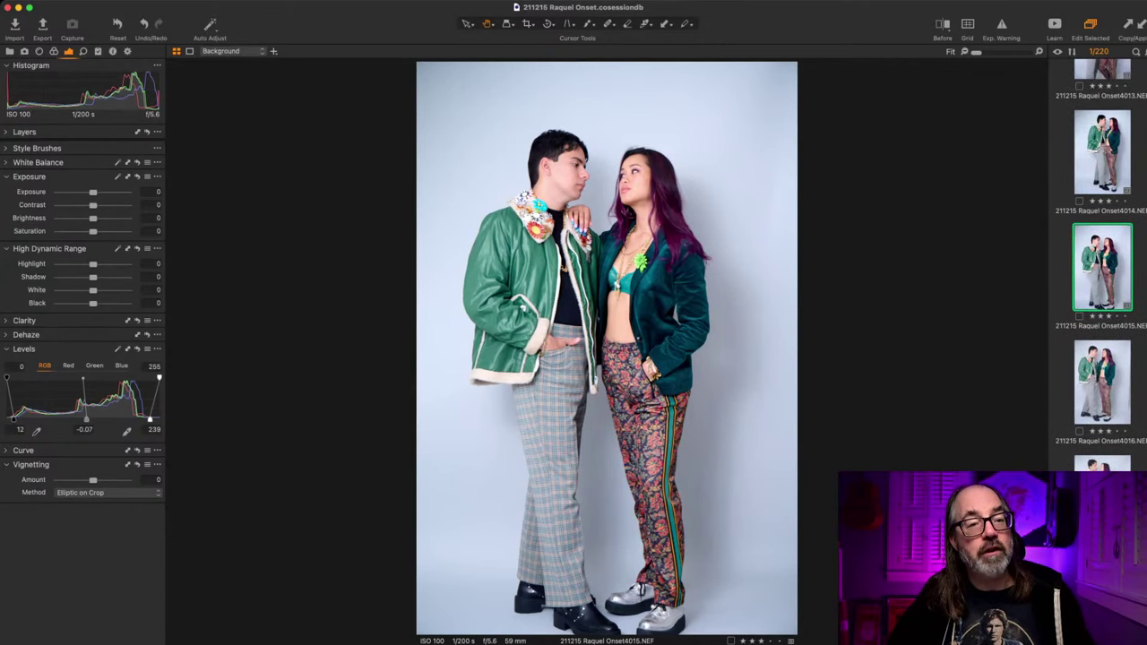
pyautogui.scroll(-10, 1101, 265)
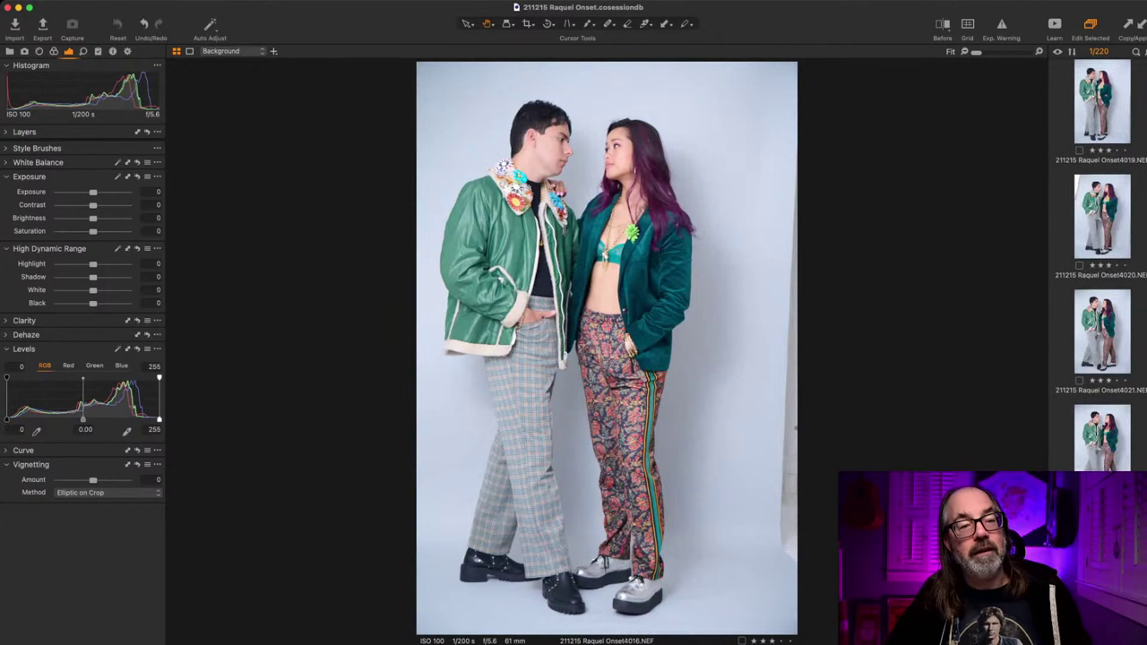
pyautogui.scroll(-2, 1102, 266)
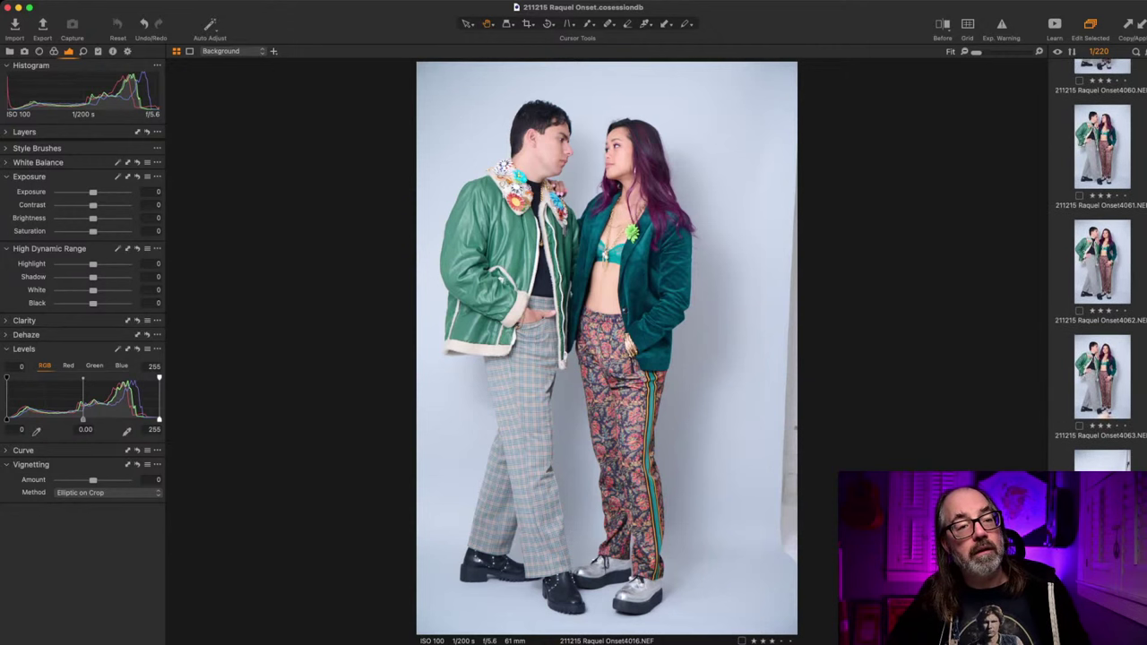
pyautogui.keyDown('shift'); pyautogui.click(1101, 376); pyautogui.keyUp('shift')
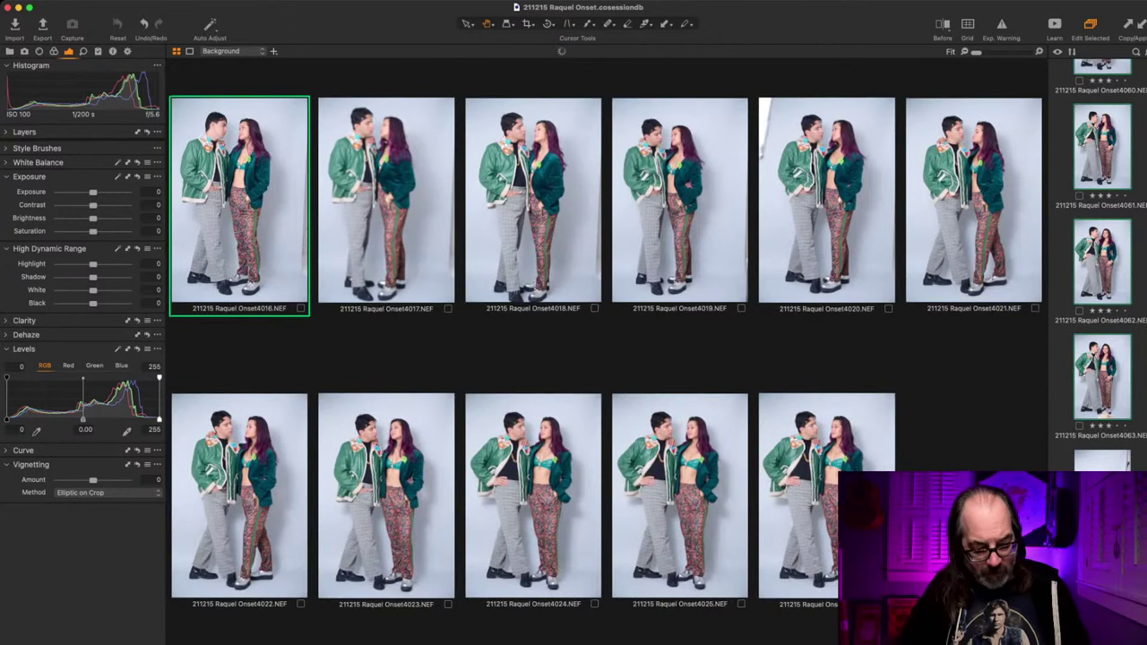
pyautogui.press('super+shift+l')
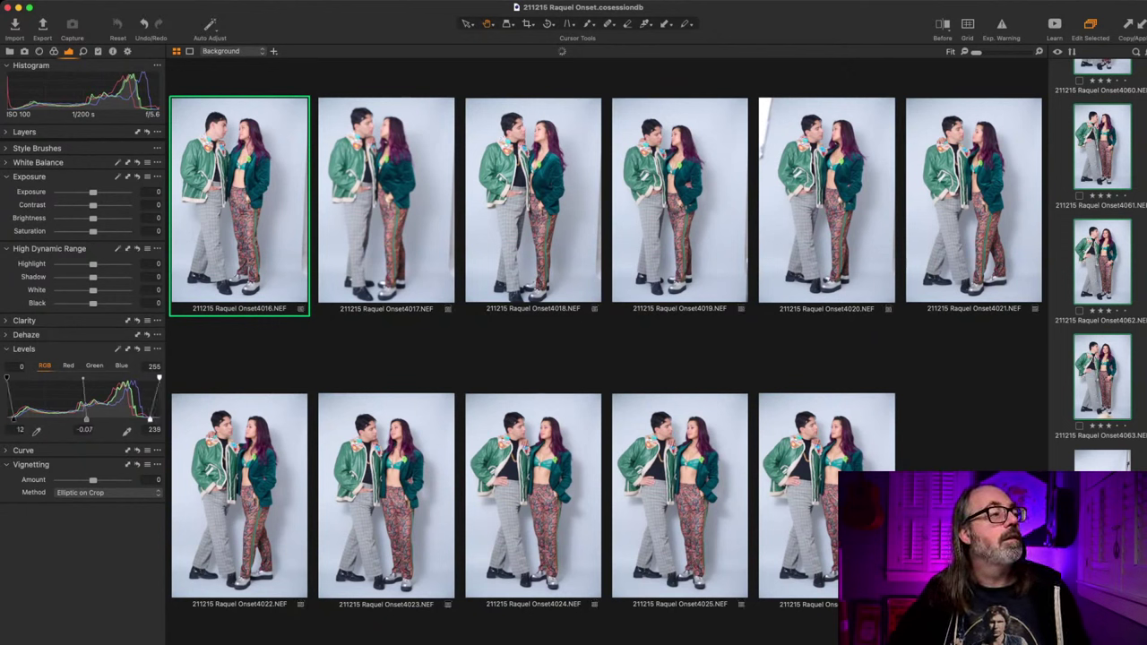
# Step: Open photo 4013 and compare its original and graded versions in a split before/after view, shifting the divider, and close the comparison
pyautogui.scroll(15, 1102, 264)
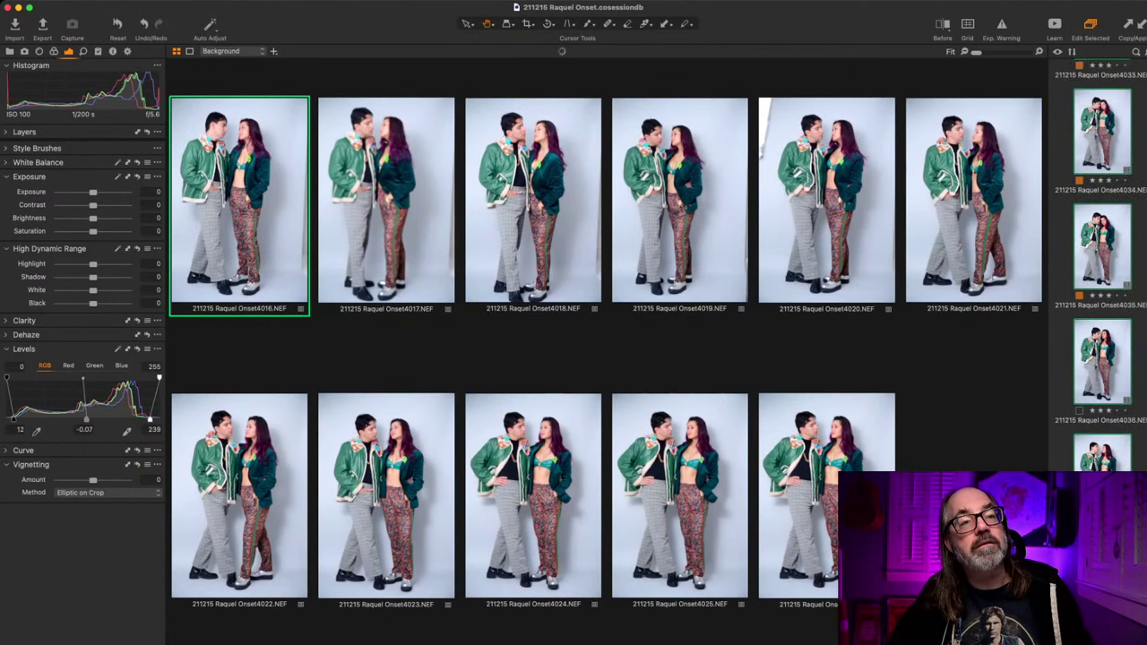
pyautogui.scroll(3, 1102, 269)
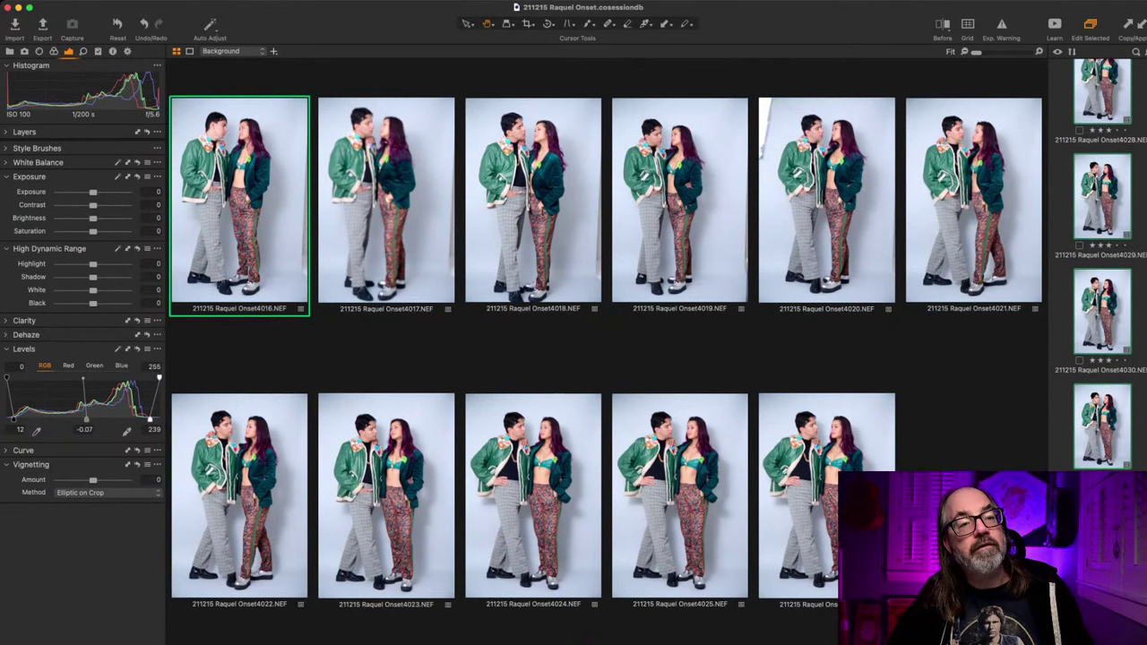
pyautogui.scroll(5, 1103, 268)
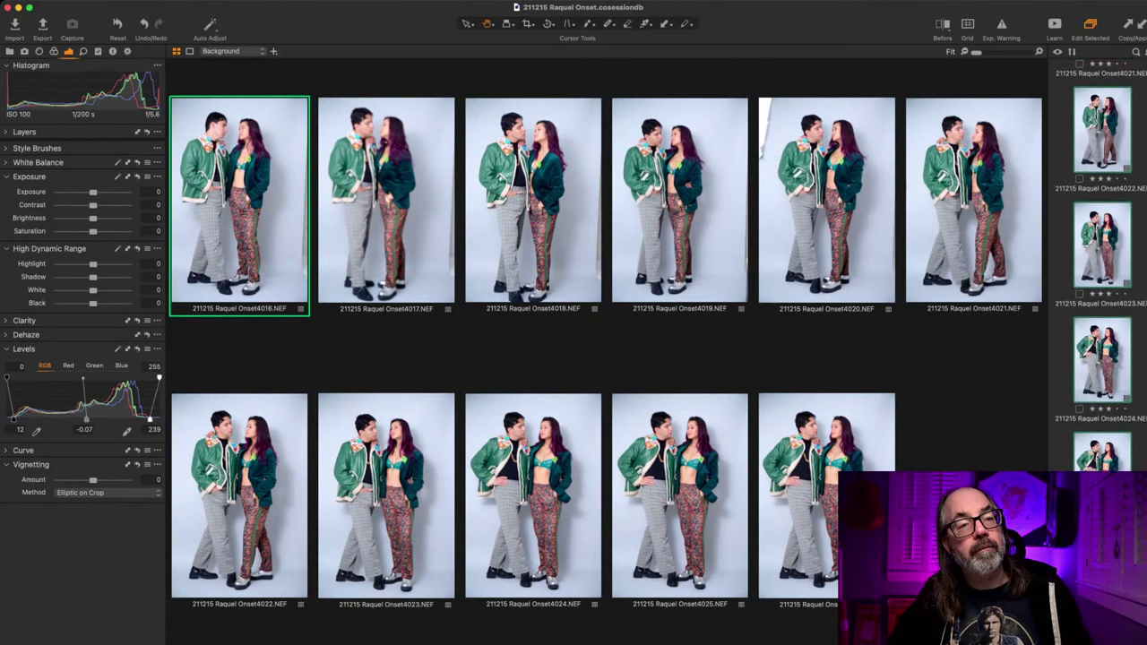
pyautogui.scroll(5, 1103, 269)
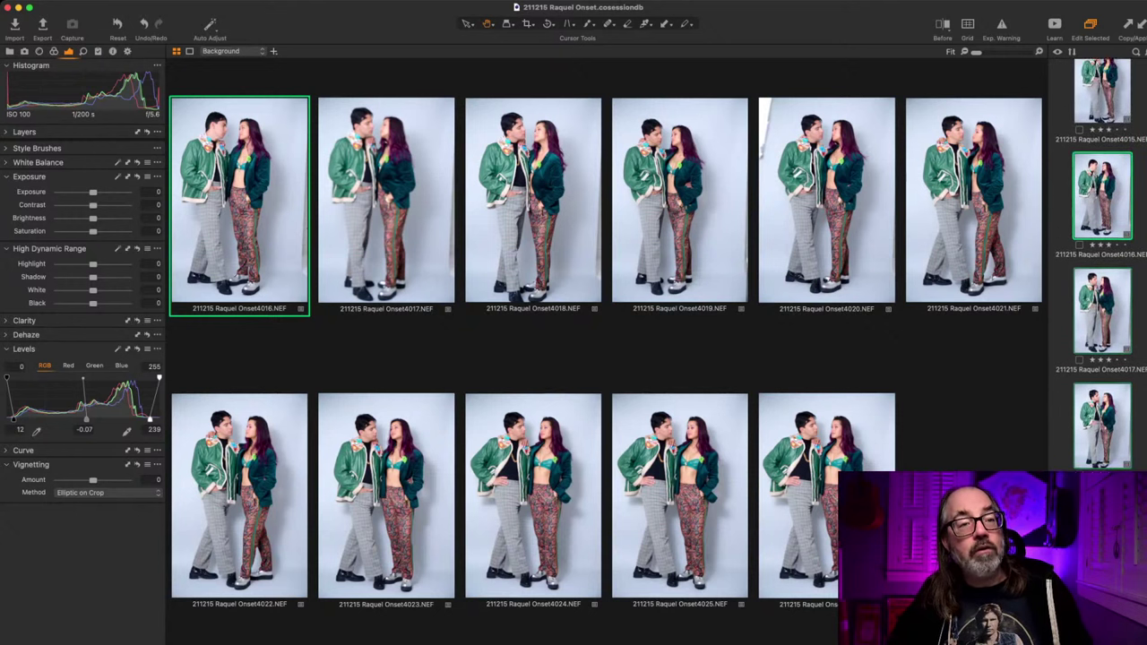
pyautogui.scroll(5, 1103, 269)
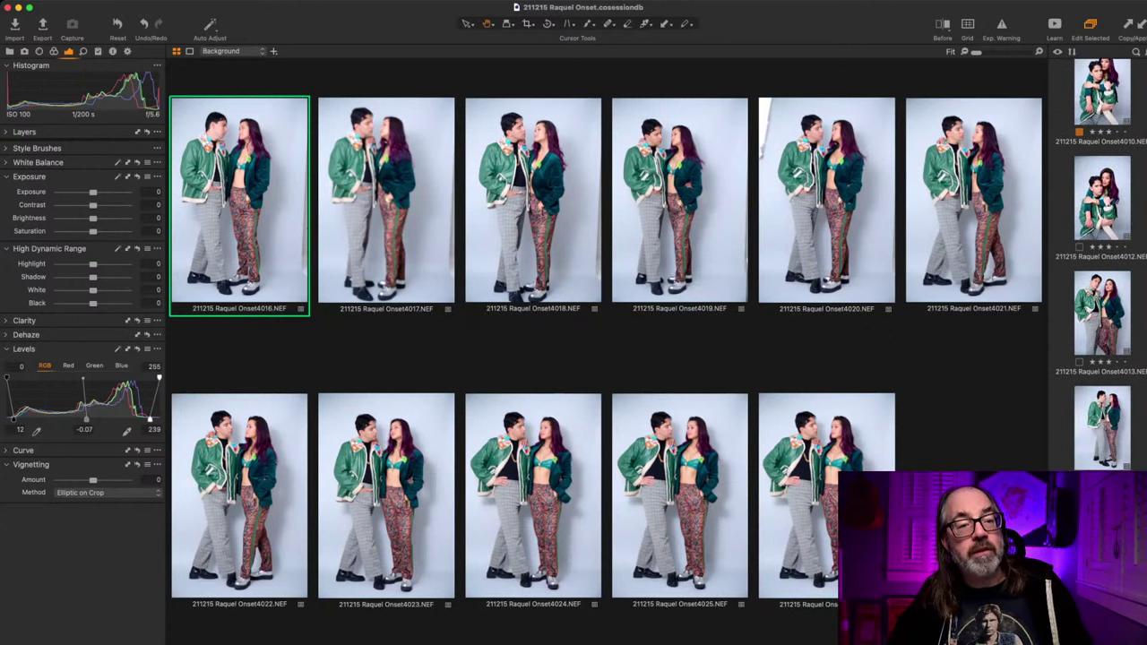
pyautogui.click(1102, 313)
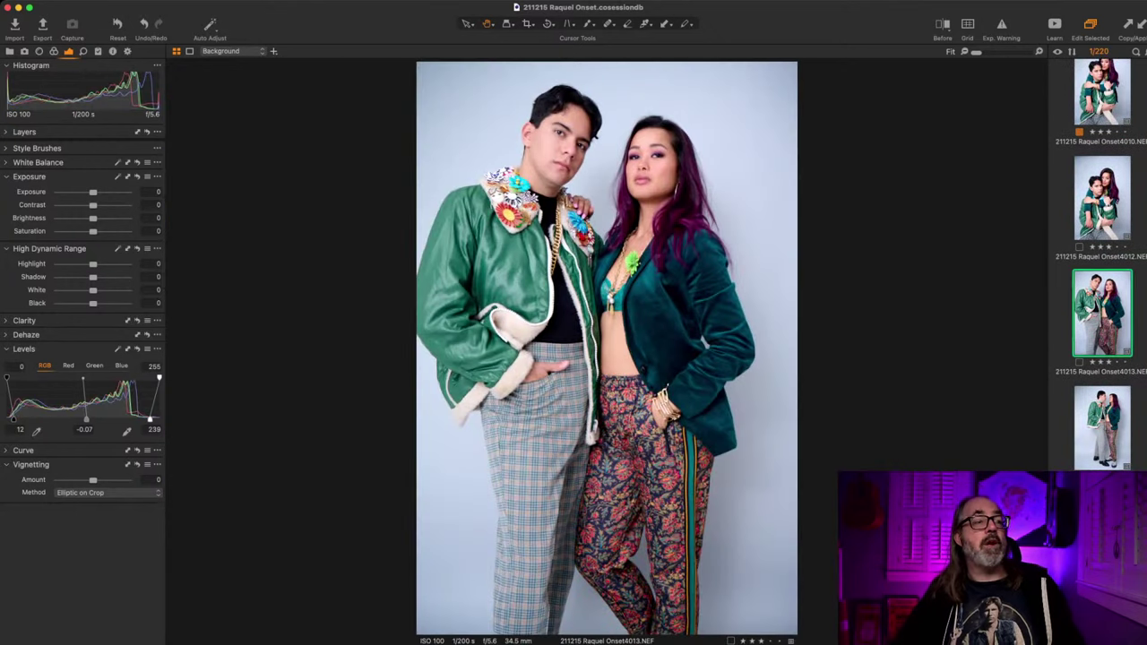
pyautogui.press('y')
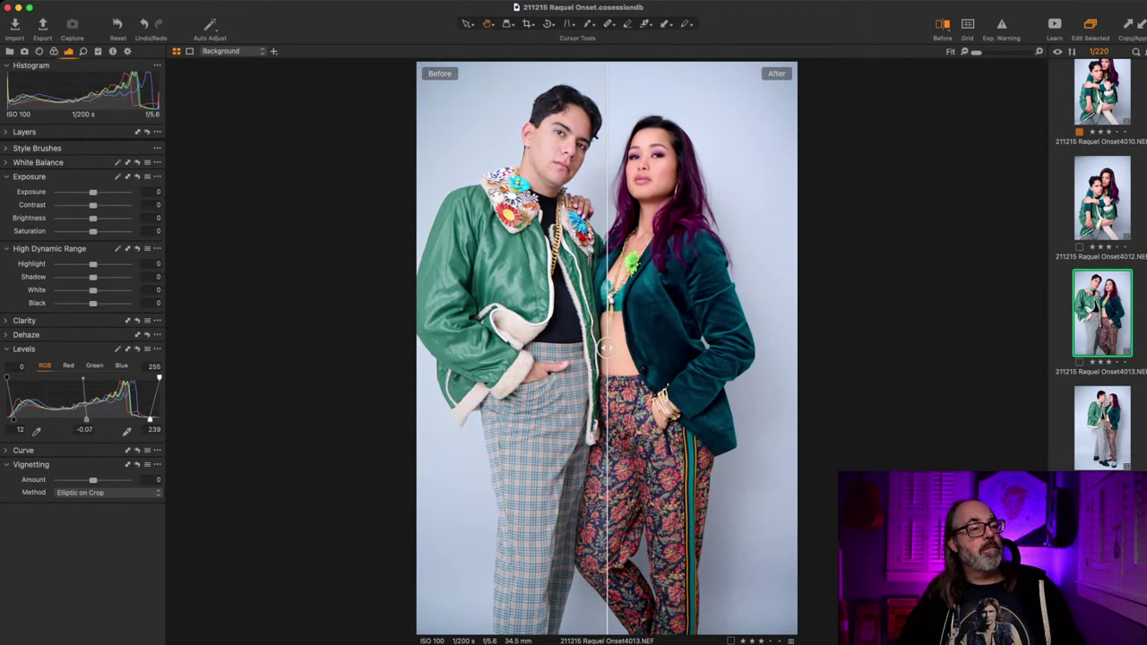
pyautogui.moveTo(606, 348); pyautogui.dragTo(549, 348)
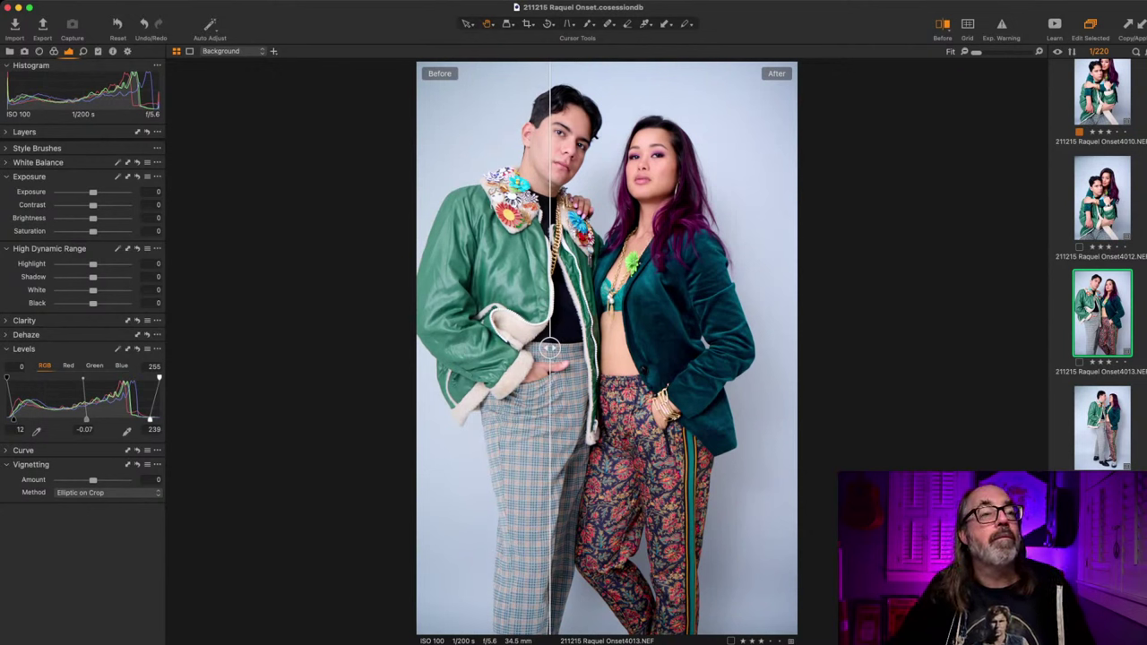
pyautogui.press('y')
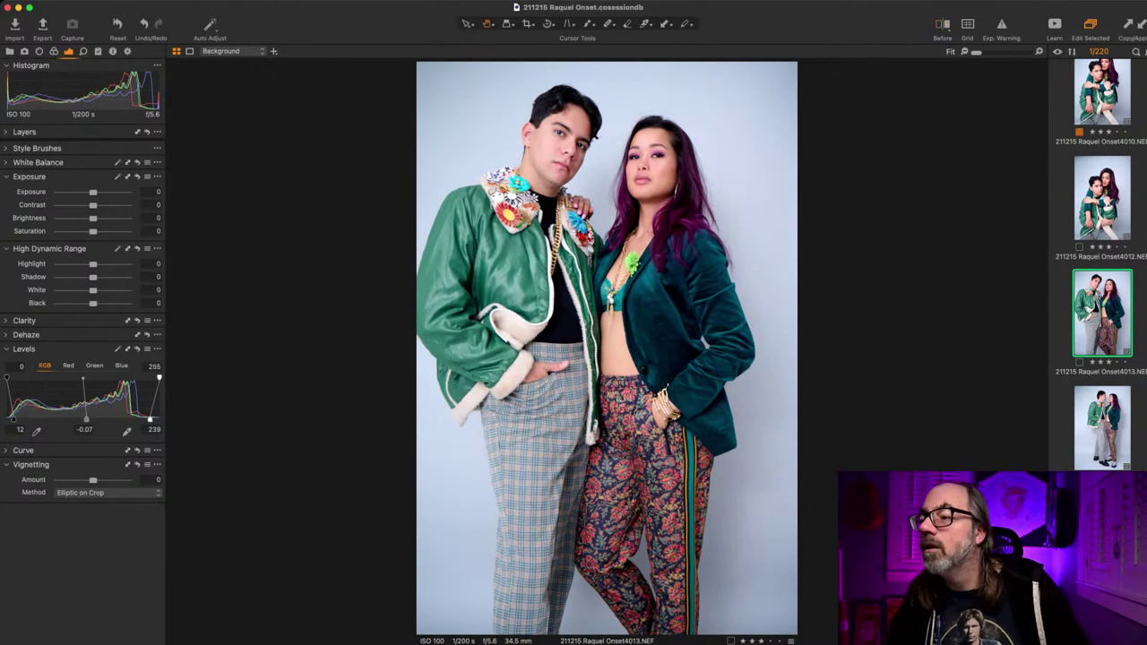
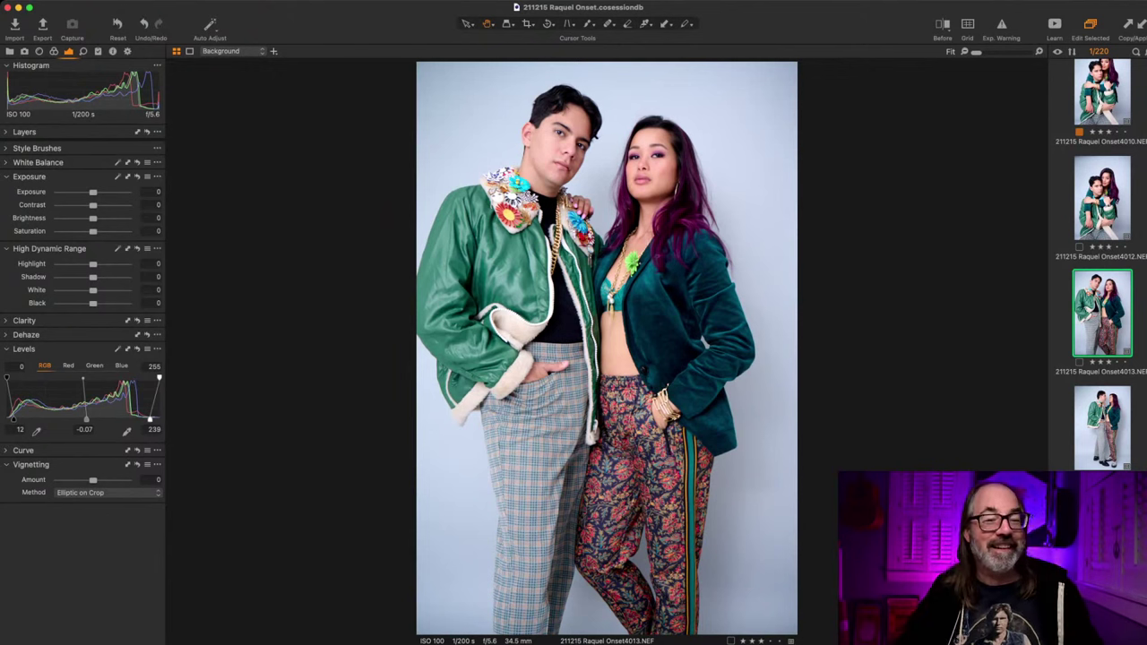
# Step: Examine the graded full-length photos 4014 through 4017 one after another, going back to compare 4015 with 4016
pyautogui.scroll(-1, 1101, 269)
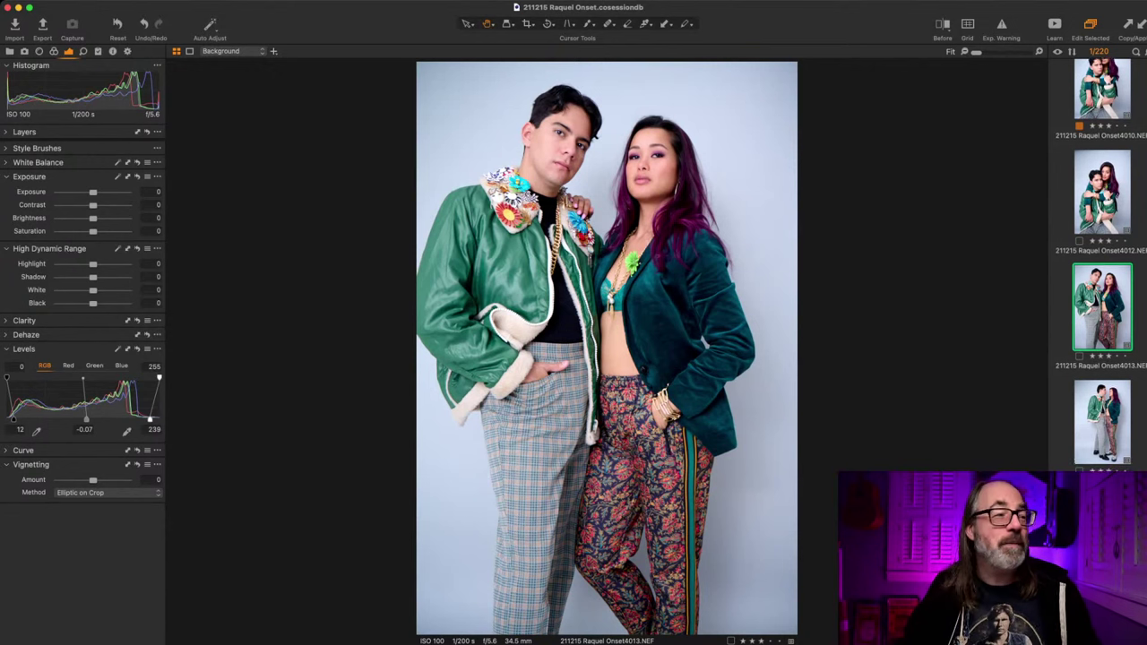
pyautogui.press('Down')
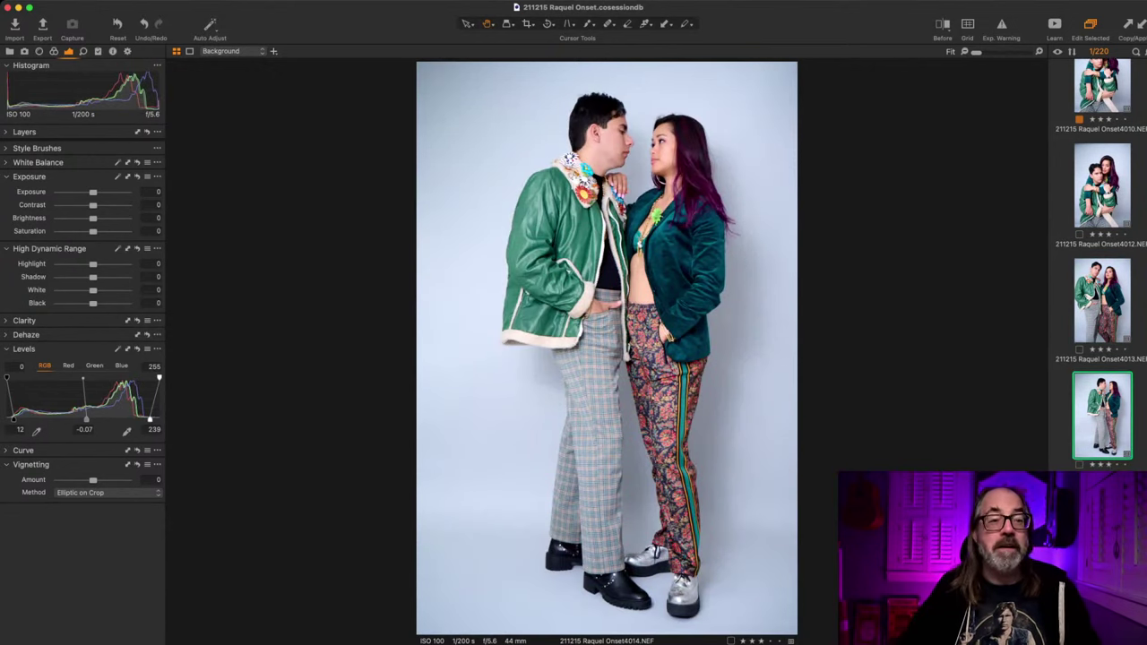
pyautogui.press('Down')
pyautogui.press('Down')
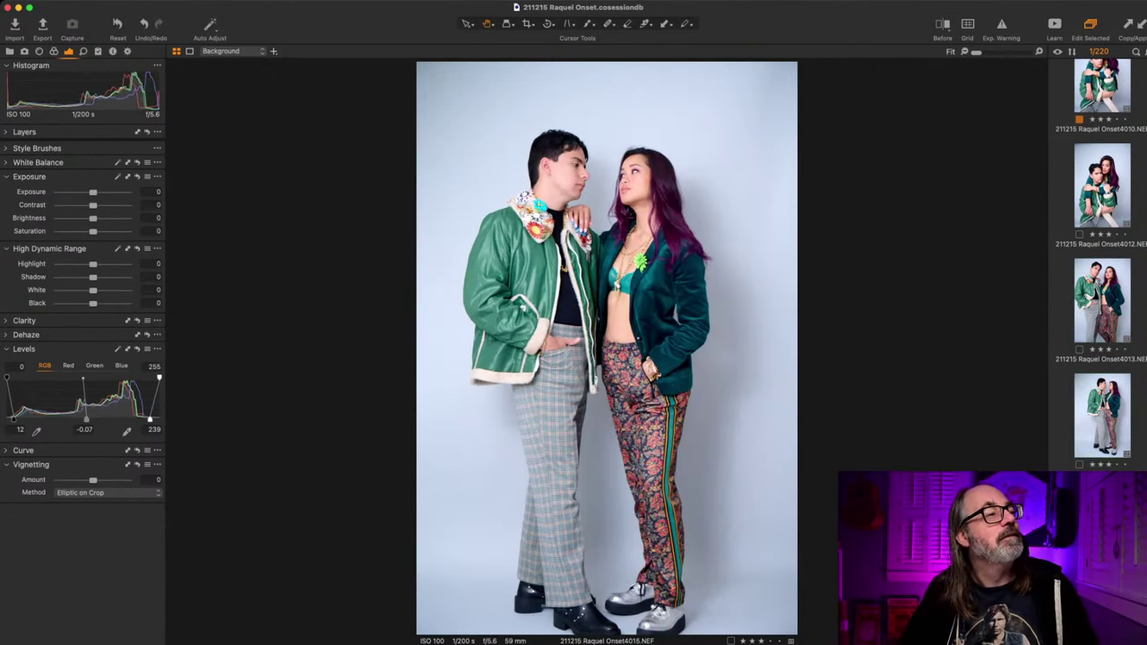
pyautogui.press('Right')
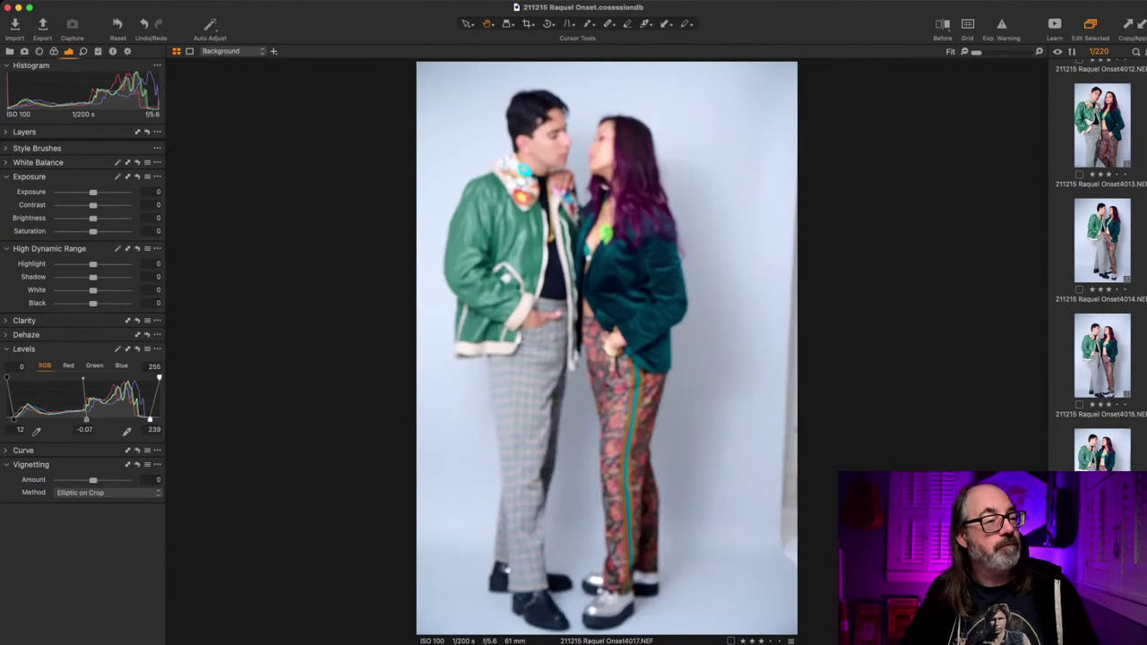
pyautogui.press('Up')
pyautogui.press('Up')
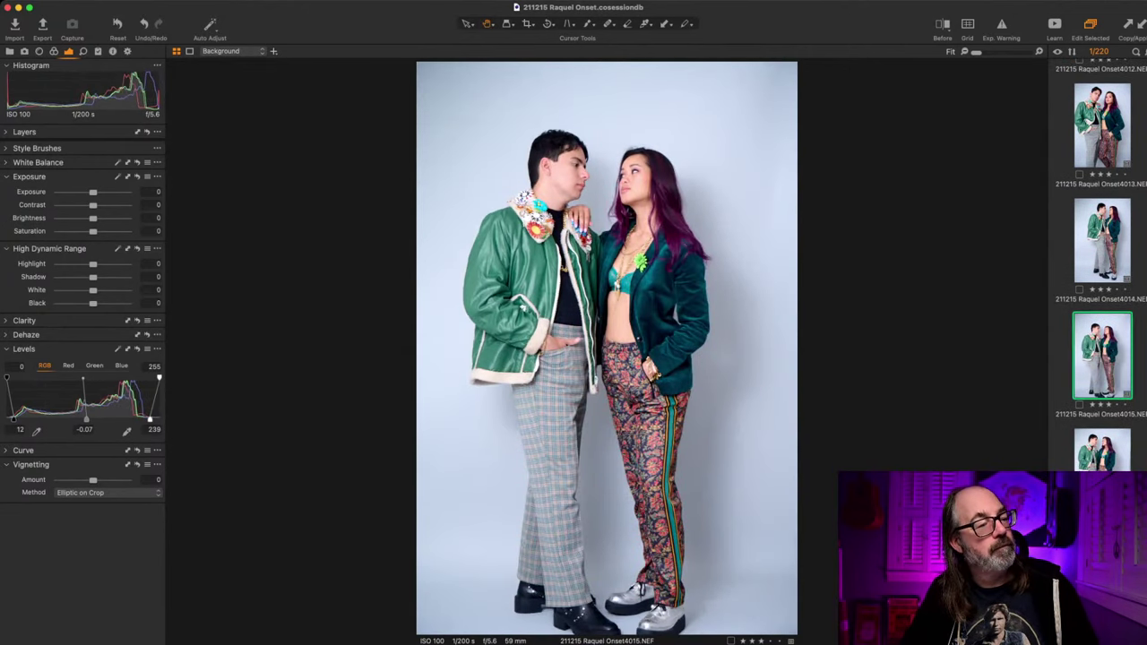
pyautogui.press('Right')
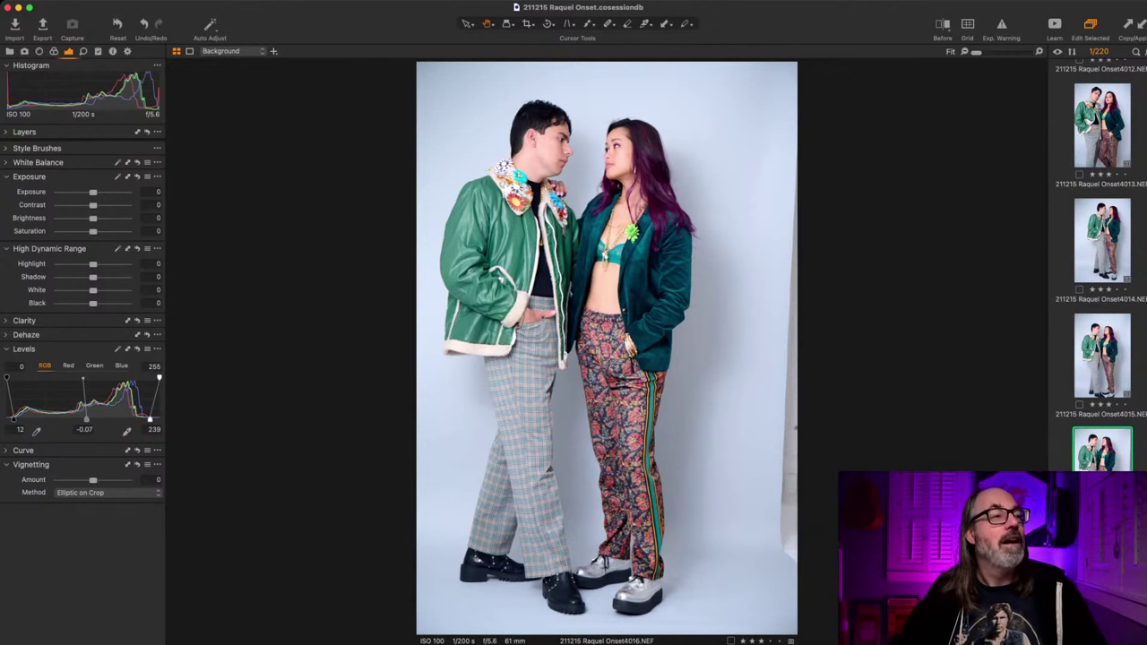
pyautogui.scroll(1, 1101, 269)
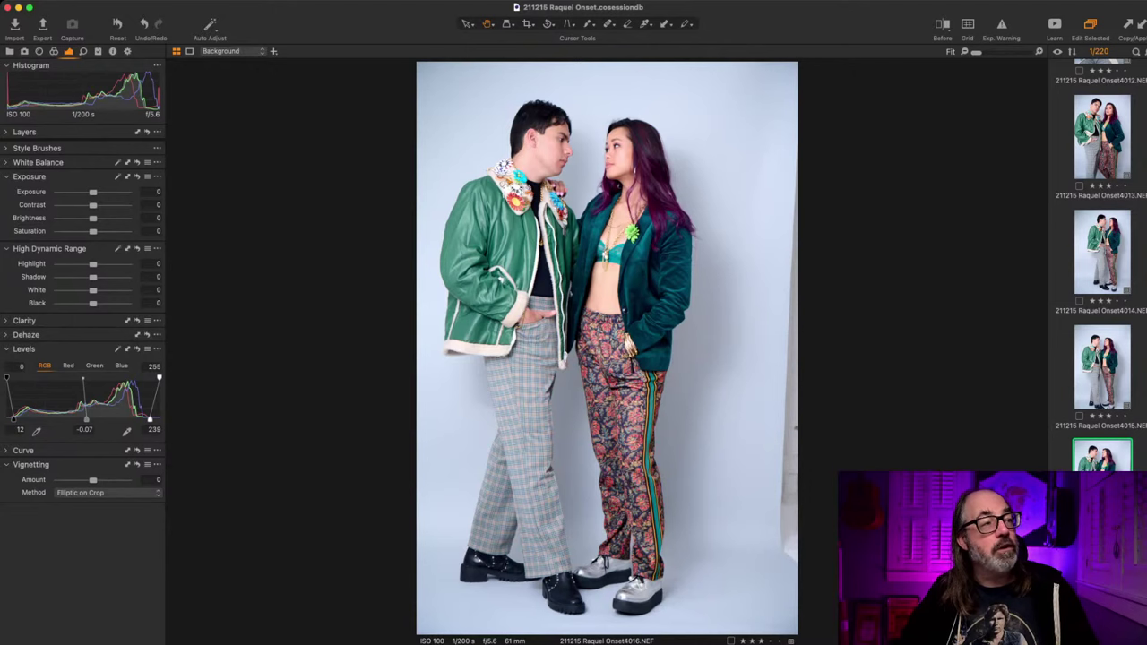
# Step: Crop photo 4016 to about 1300 by 2000 px, trimming empty background above the couple and the backdrop edge beside the woman
pyautogui.press('c')
pyautogui.moveTo(606, 62); pyautogui.dragTo(606, 85)
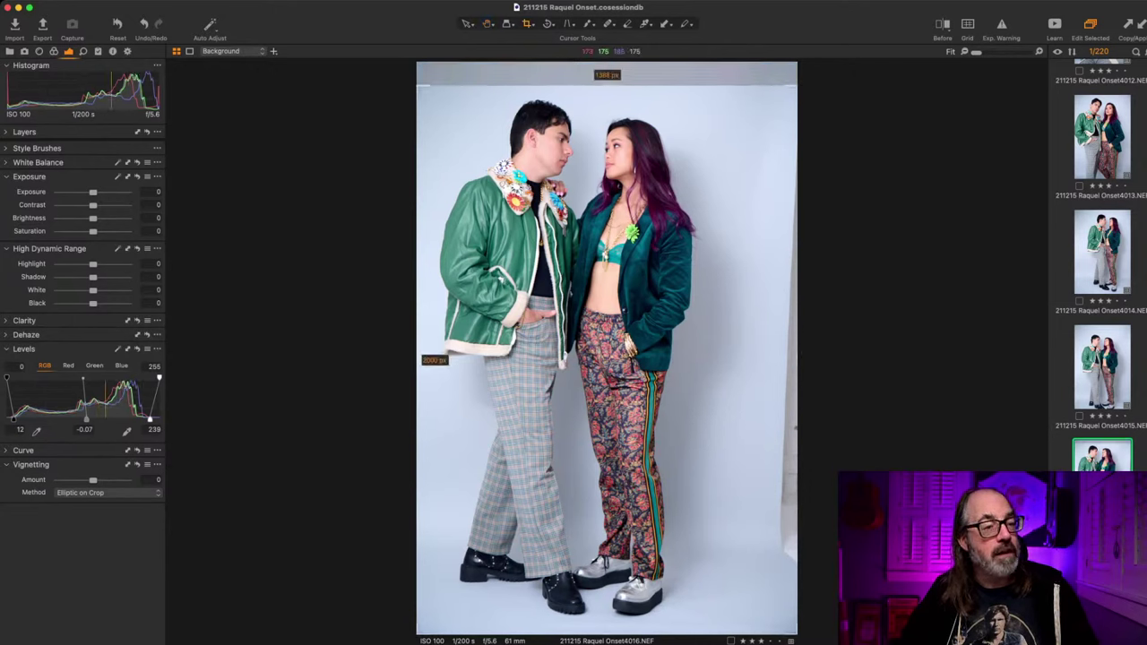
pyautogui.moveTo(796, 361); pyautogui.dragTo(773, 359)
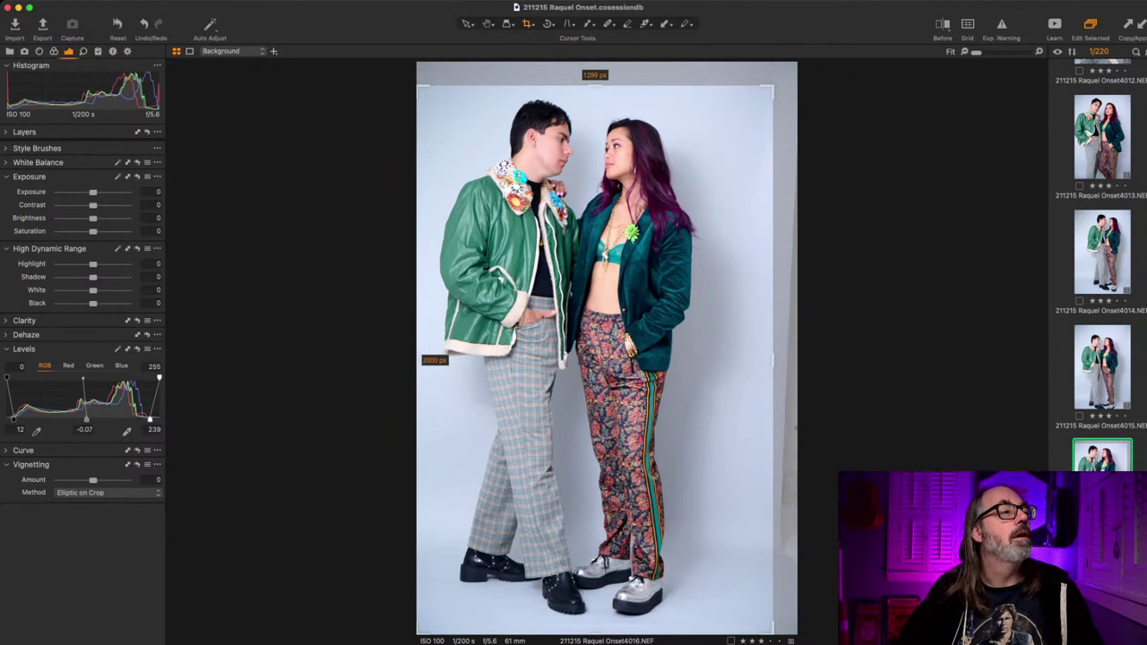
pyautogui.press('h')
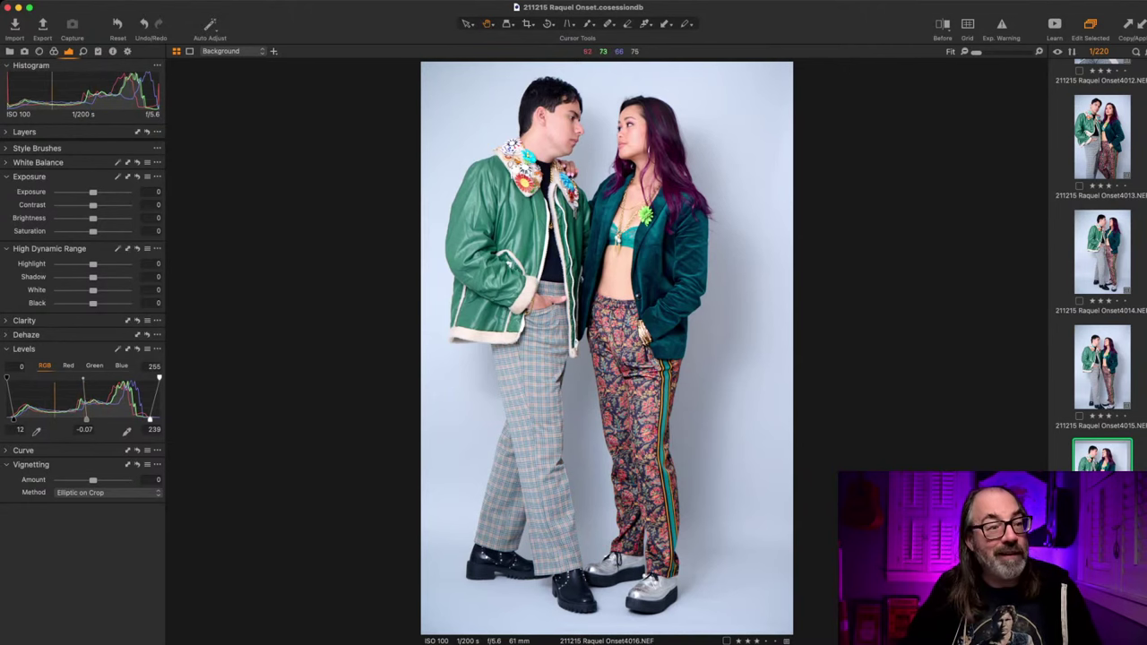
pyautogui.scroll(-1, 1101, 269)
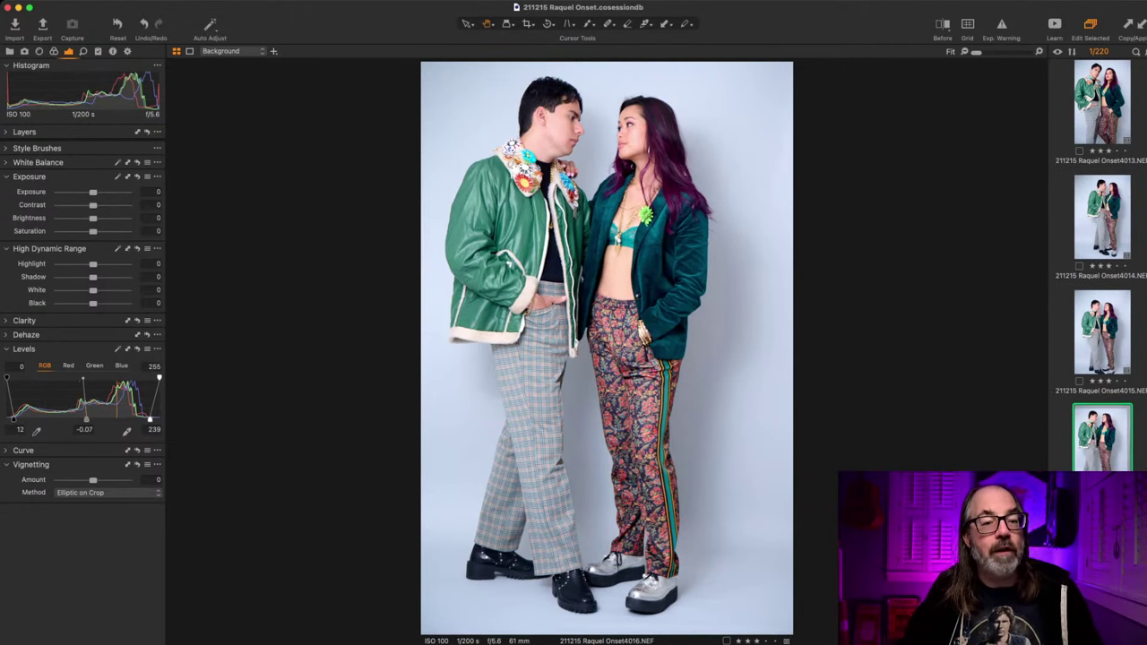
# Step: Examine the graded full-length photos 4018 through 4028 one after another
pyautogui.press('Down')
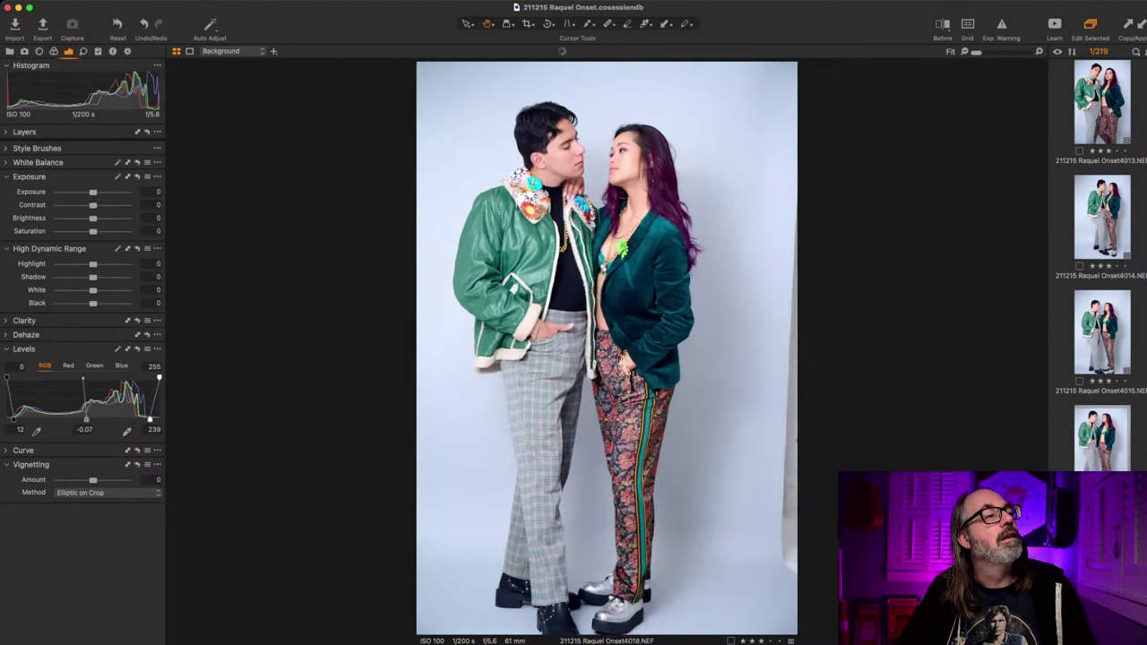
pyautogui.press('Right')
pyautogui.press('Right')
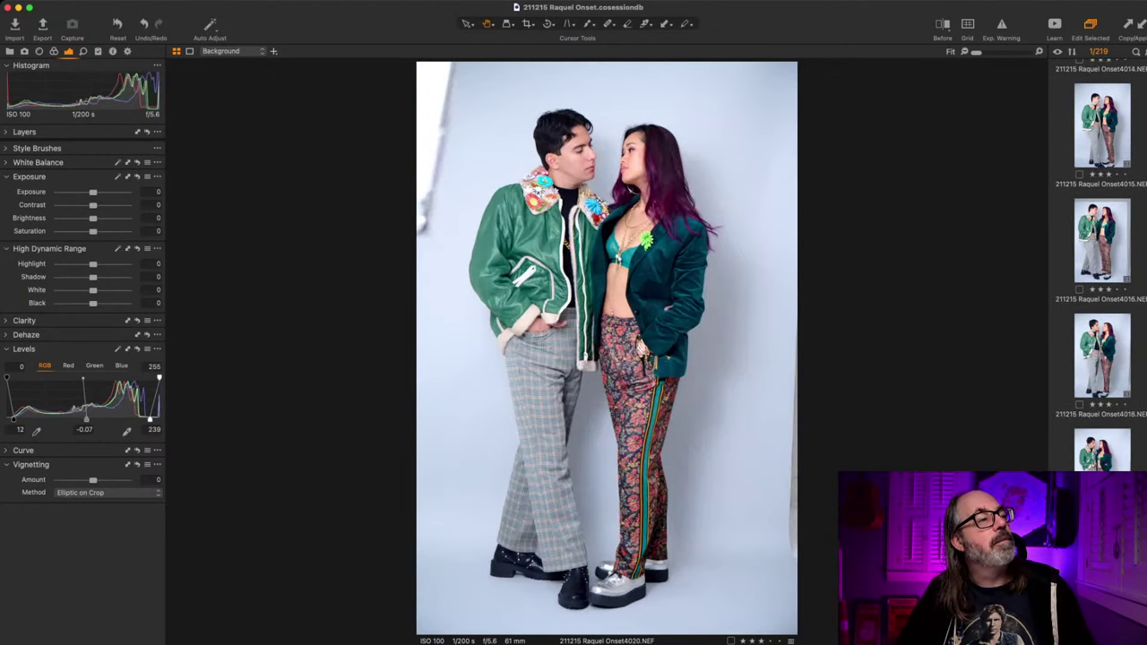
pyautogui.press('Right')
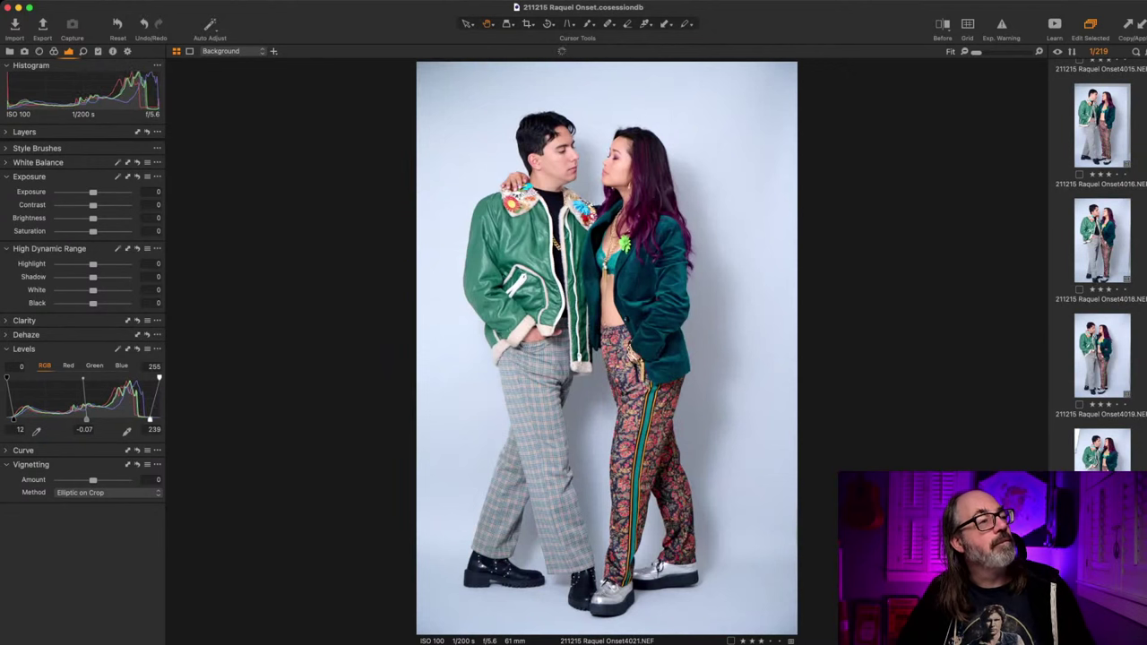
pyautogui.press('Right')
pyautogui.press('Right')
pyautogui.press('Right')
pyautogui.press('Right')
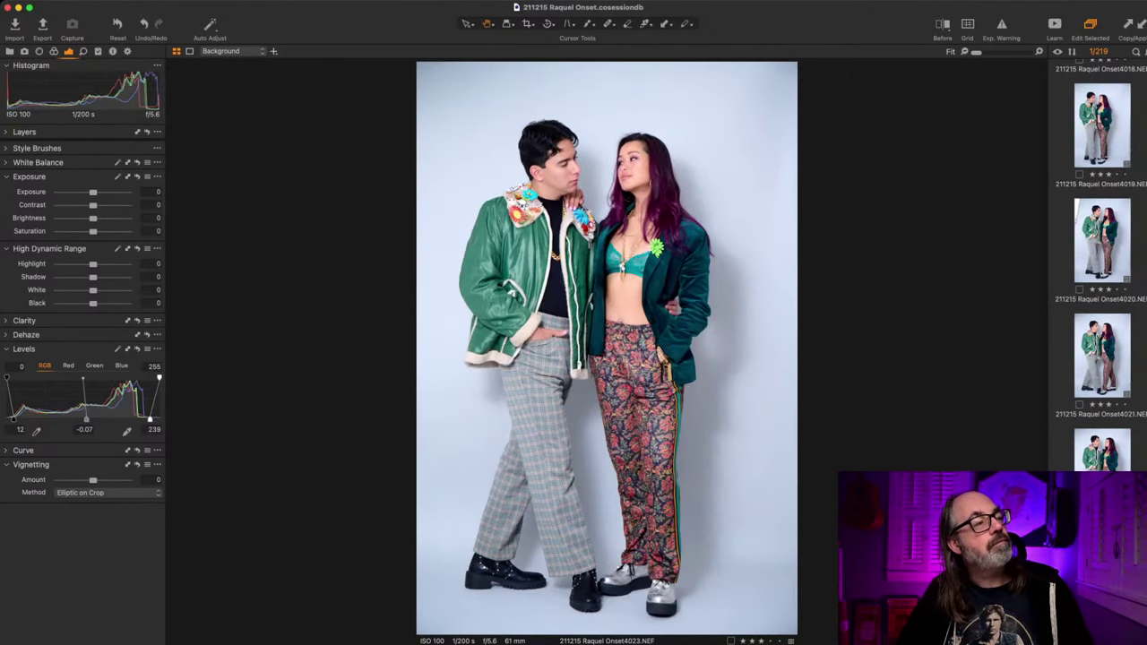
pyautogui.press('Right')
pyautogui.press('Right')
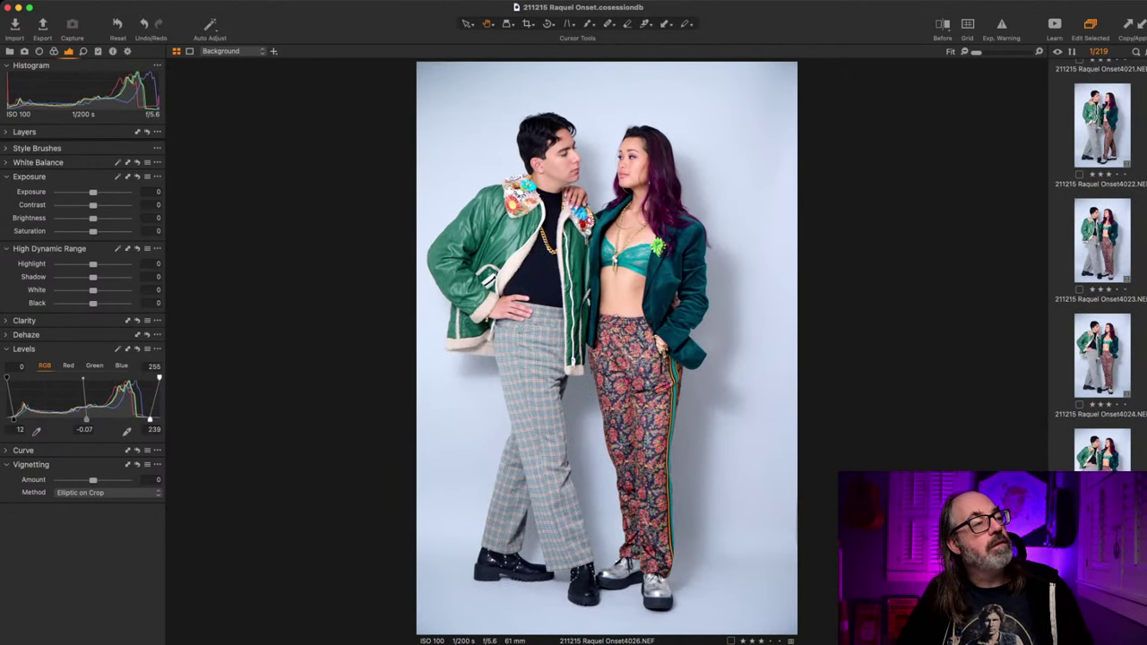
pyautogui.press('Right')
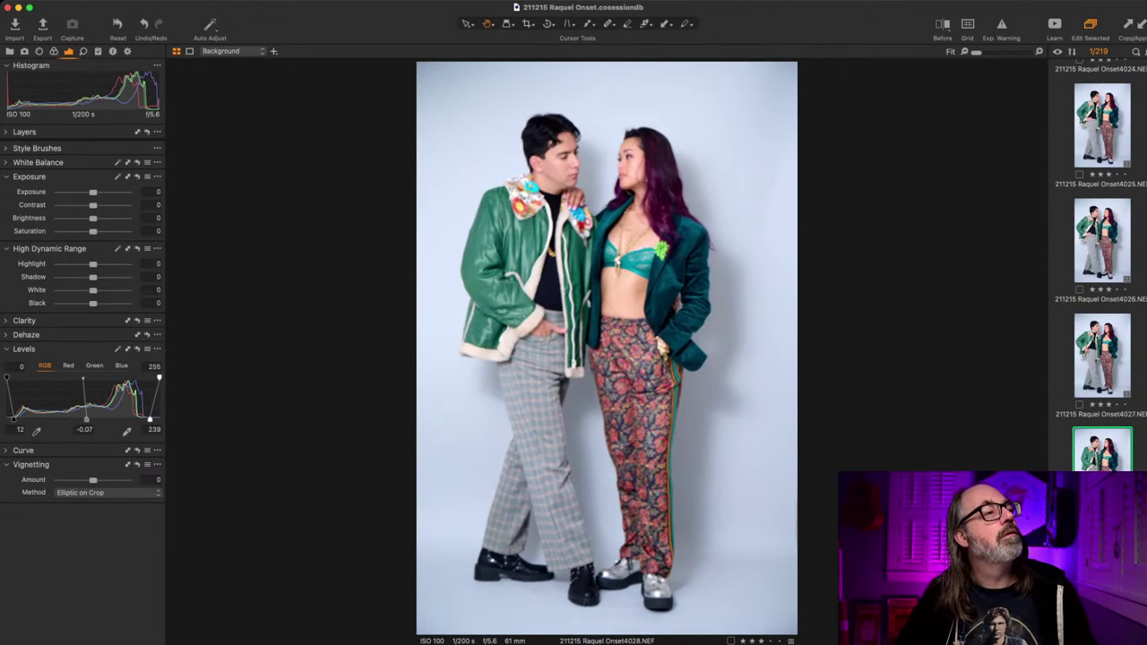
# Step: Go back to photo 4026 to compare it with the neighbouring shots, and continue examining the series up to photo 4034
pyautogui.press('Left')
pyautogui.press('Left')
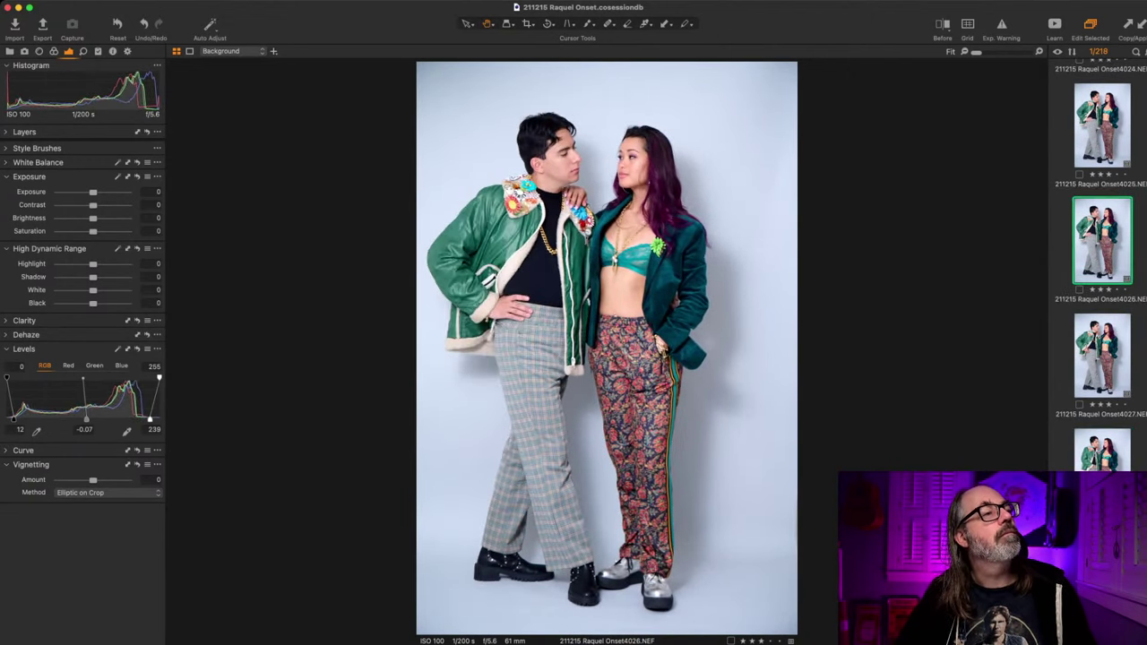
pyautogui.press('Right')
pyautogui.press('Right')
pyautogui.press('Right')
pyautogui.press('Right')
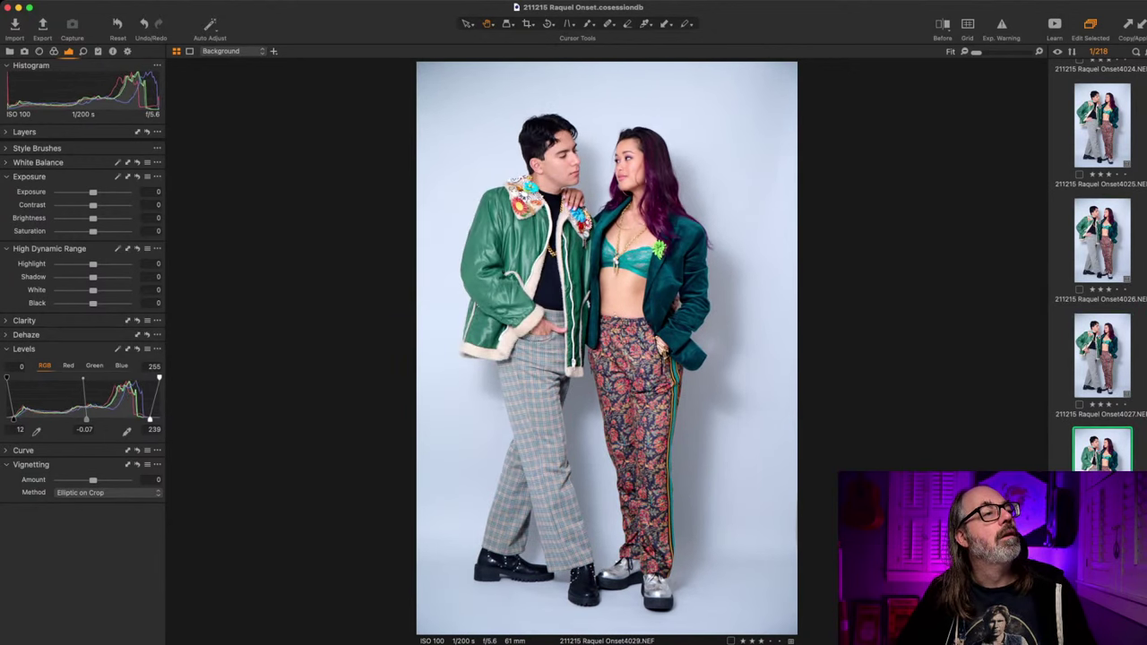
pyautogui.press('Right')
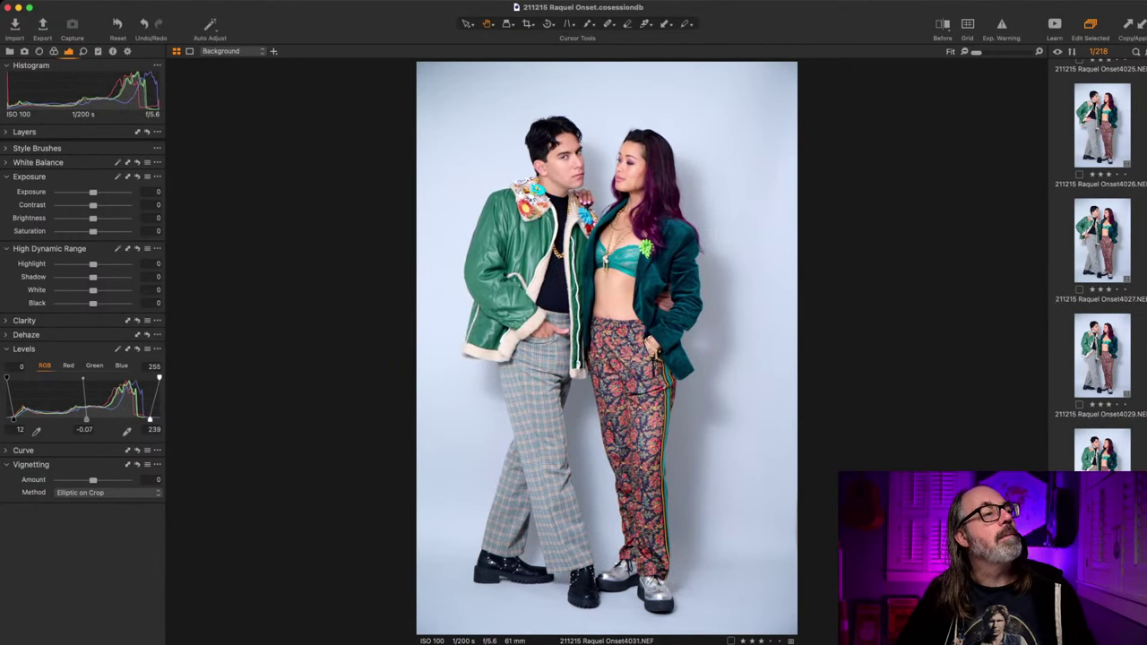
pyautogui.press('Right')
pyautogui.press('Right')
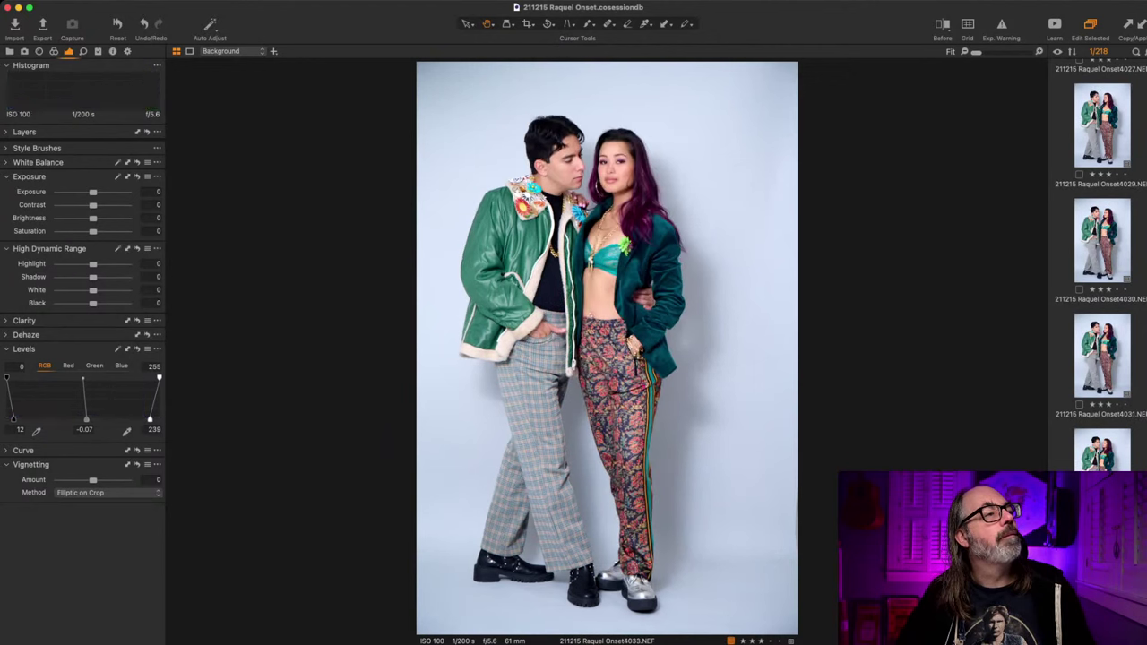
pyautogui.press('Right')
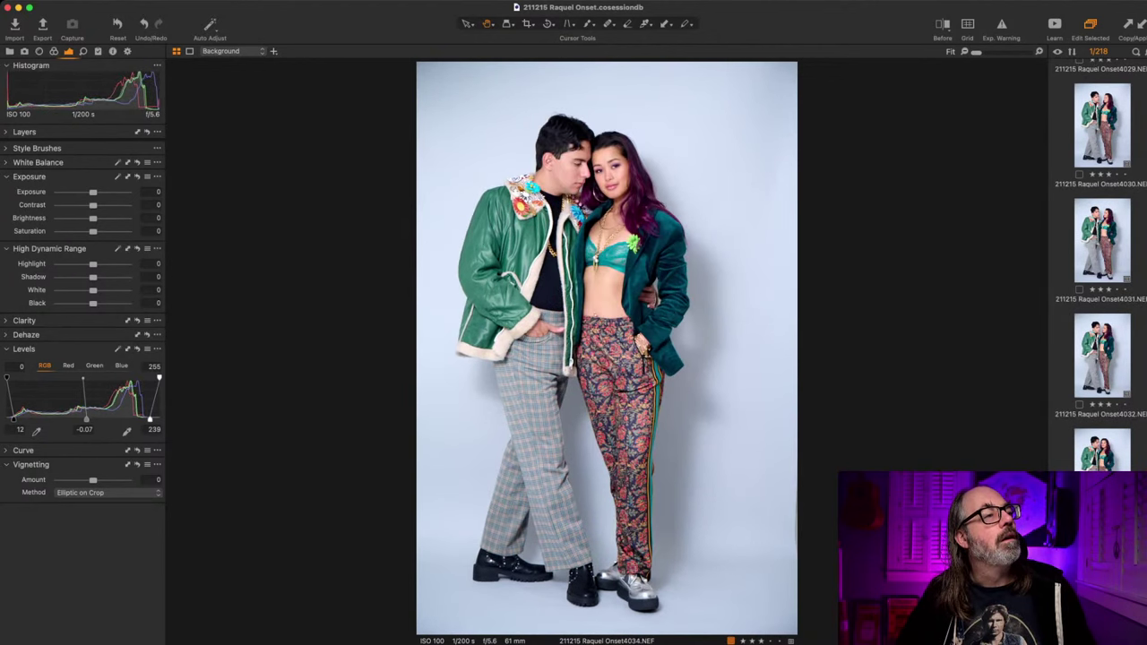
# Step: Examine photos 4035 through 4041, switching back and forth between 4038 and 4039 to compare the poses
pyautogui.press('Right')
pyautogui.press('Right')
pyautogui.press('Right')
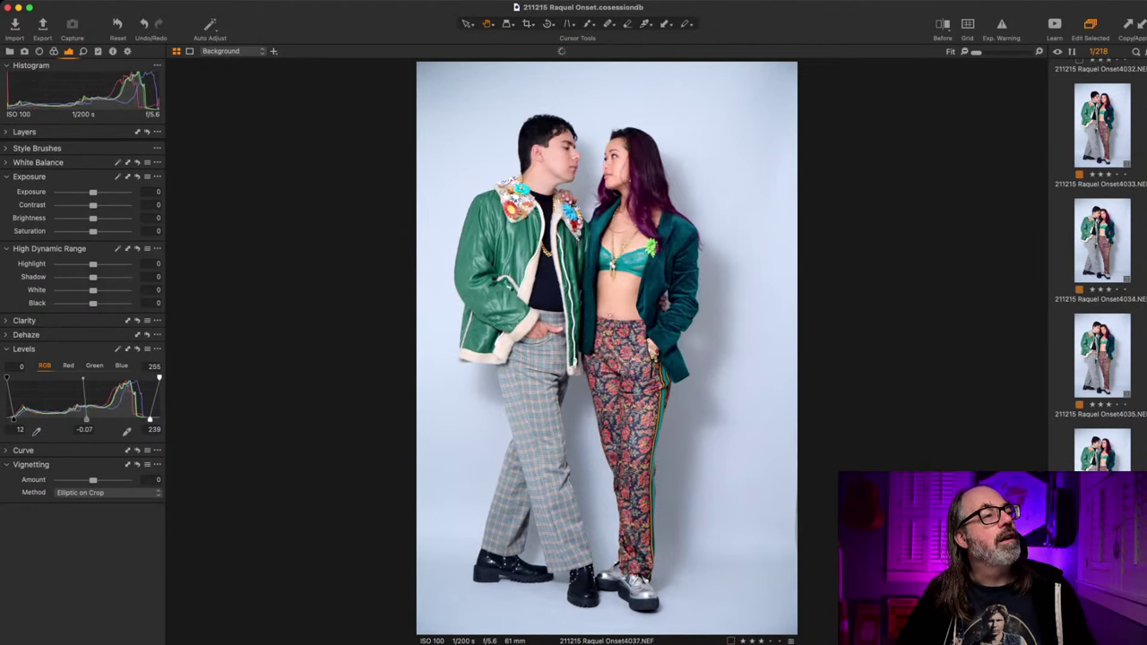
pyautogui.press('Right')
pyautogui.press('Right')
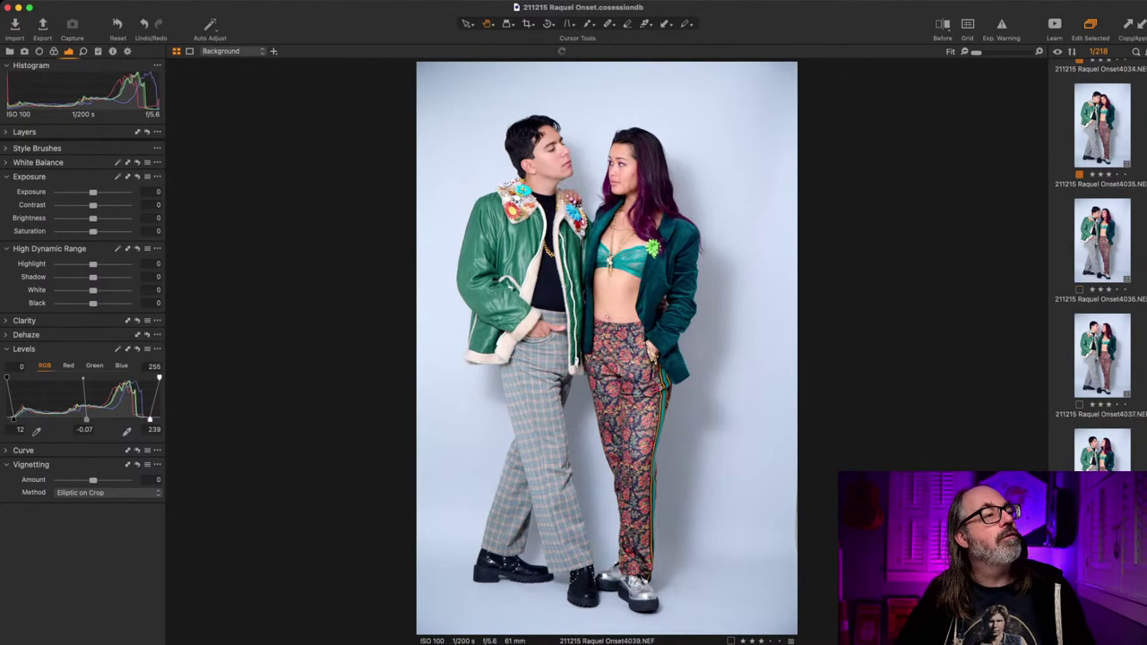
pyautogui.press('Left')
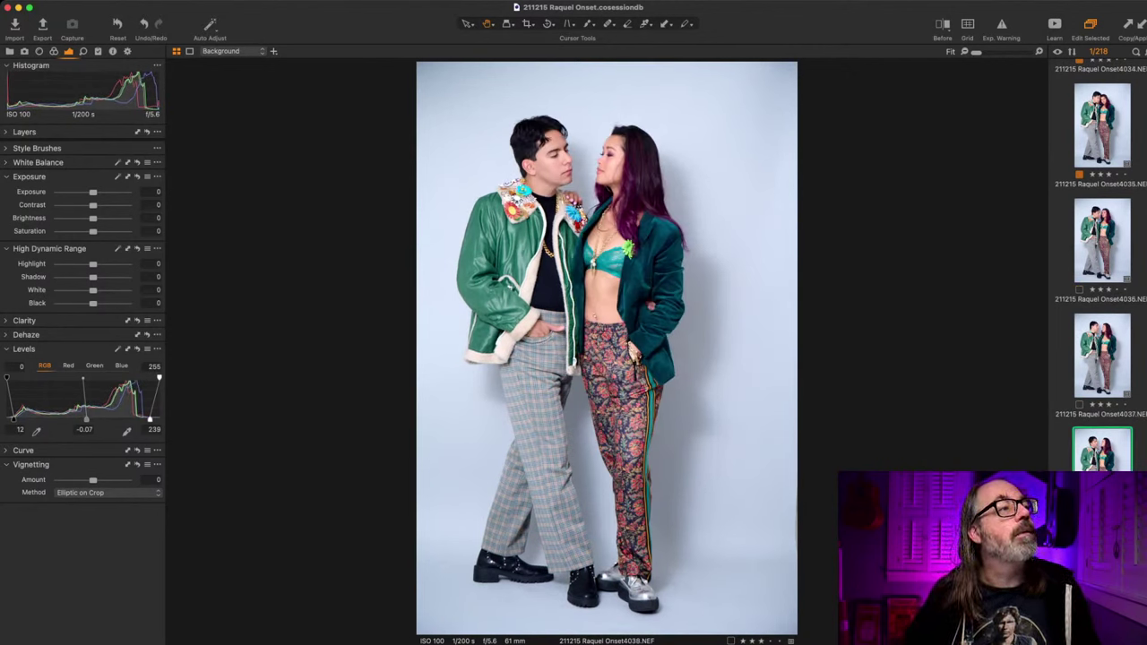
pyautogui.press('Right')
pyautogui.press('Left')
pyautogui.press('Right')
pyautogui.press('Right')
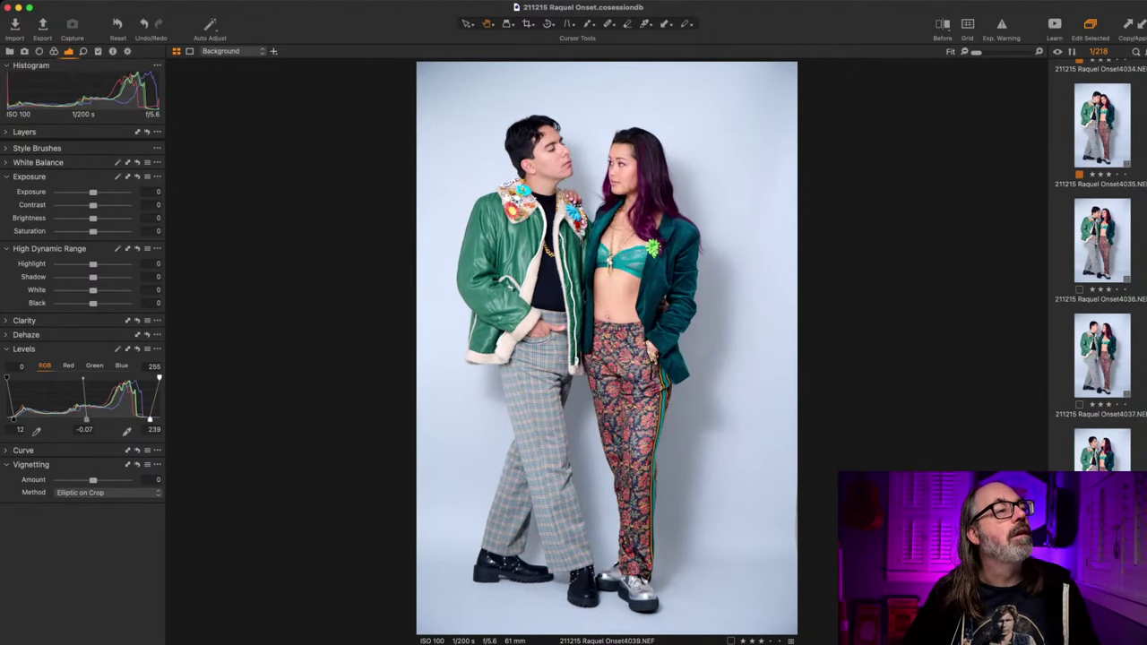
pyautogui.press('Right')
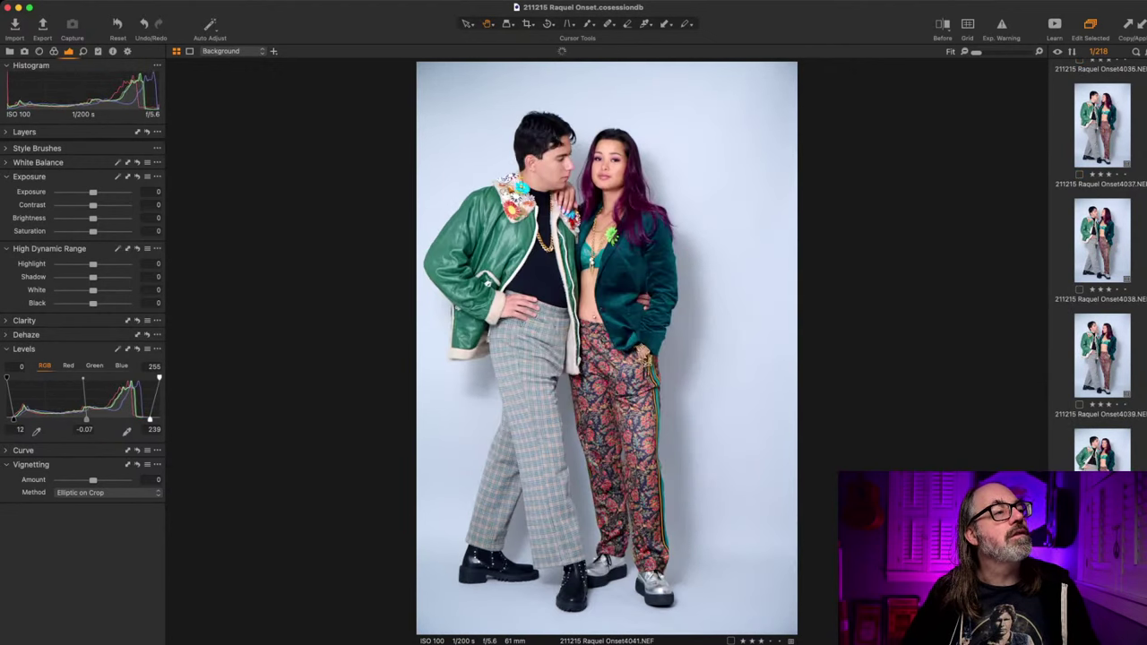
# Step: Examine the hand-on-hip poses in photos 4042 through 4050 for consistent grading
pyautogui.press('Right')
pyautogui.press('Right')
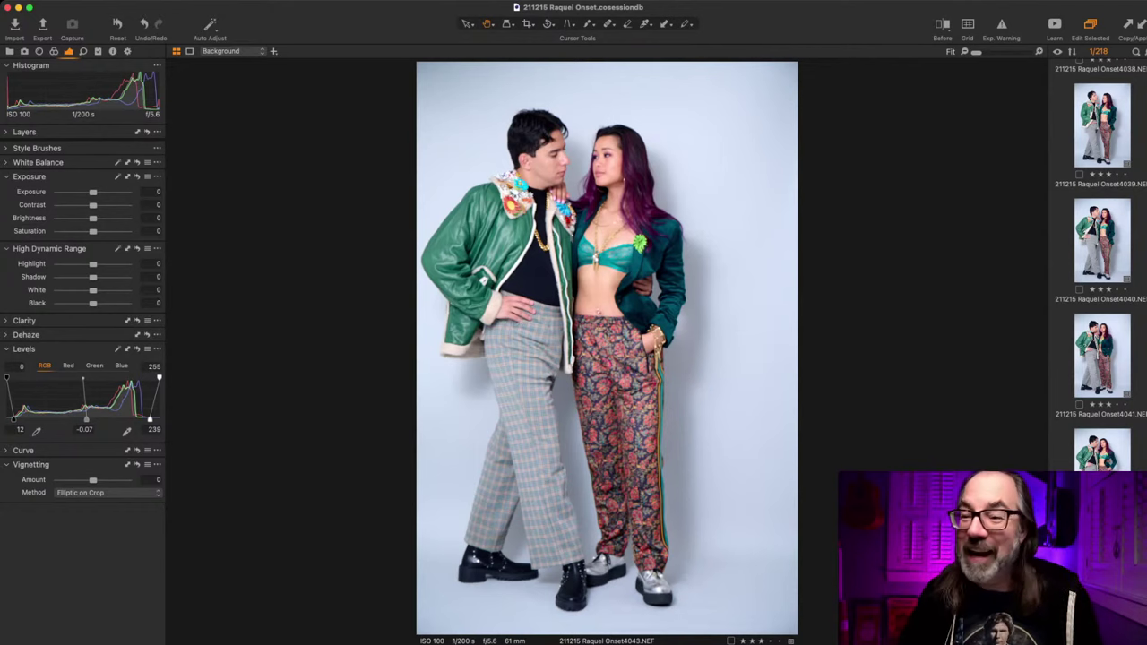
pyautogui.press('Right')
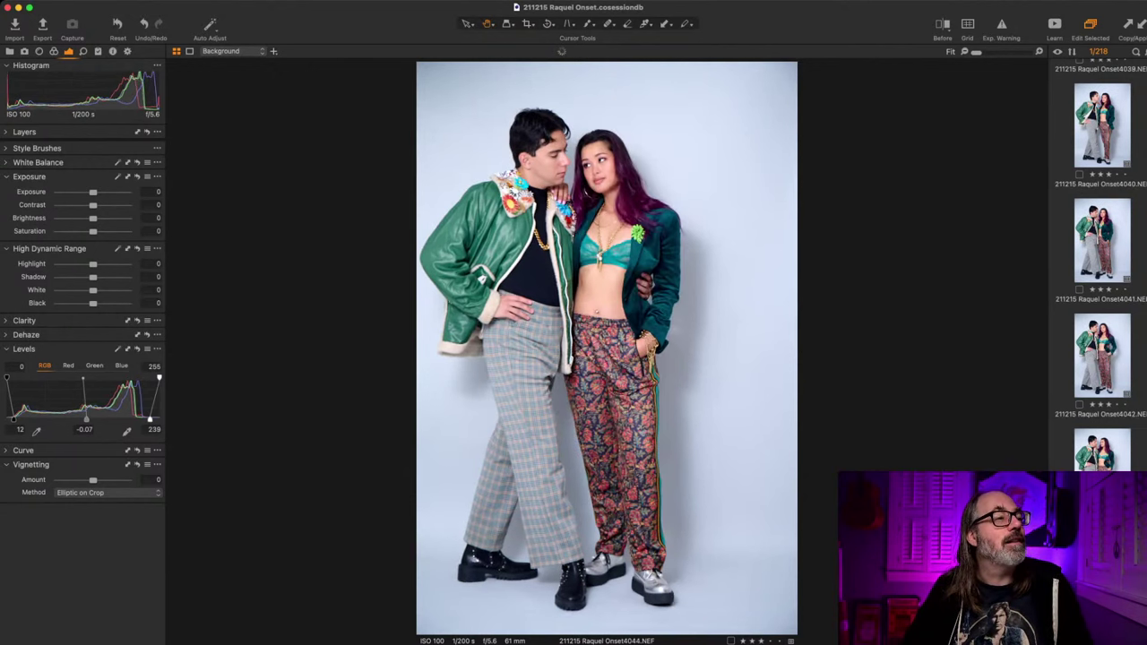
pyautogui.press('Right')
pyautogui.press('Right')
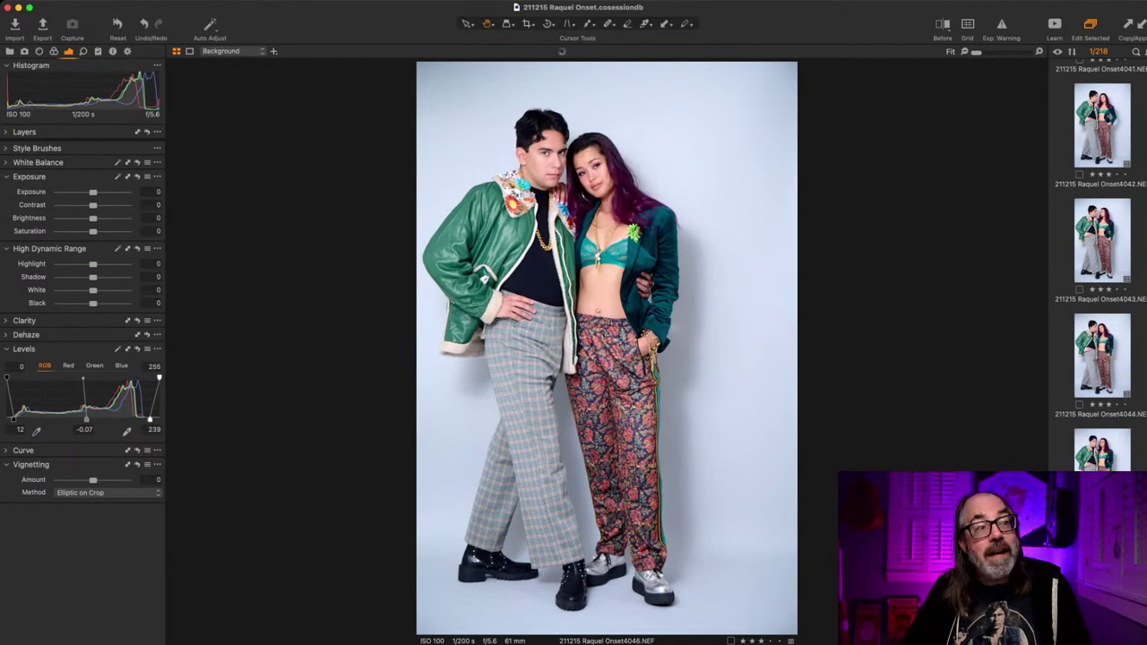
pyautogui.press('Right')
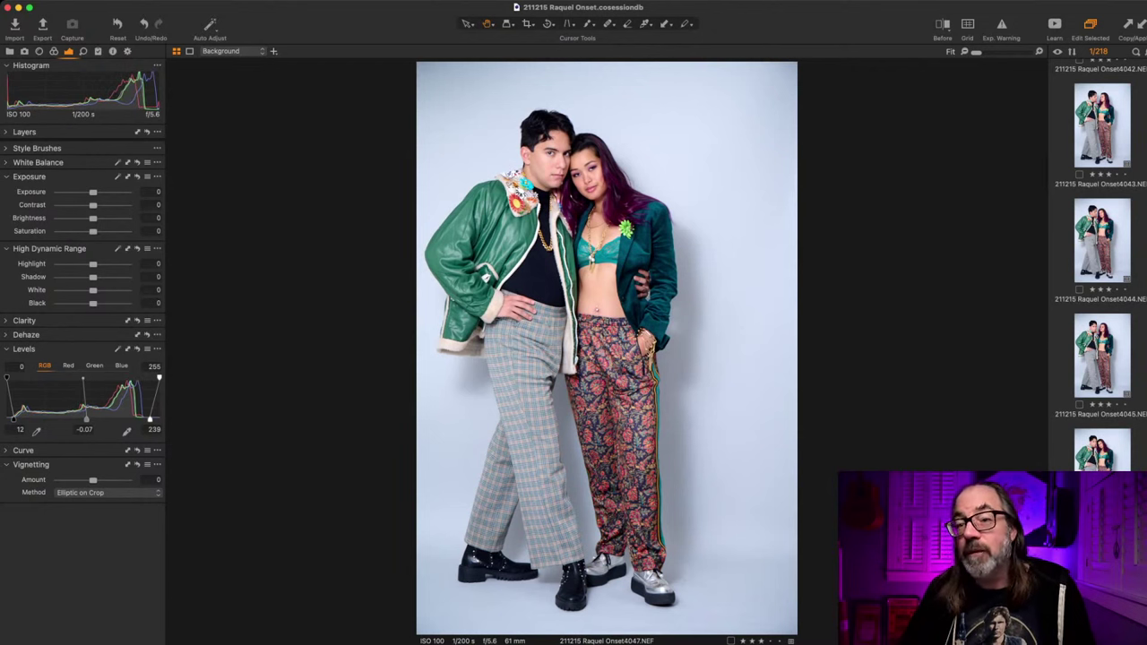
pyautogui.press('Right')
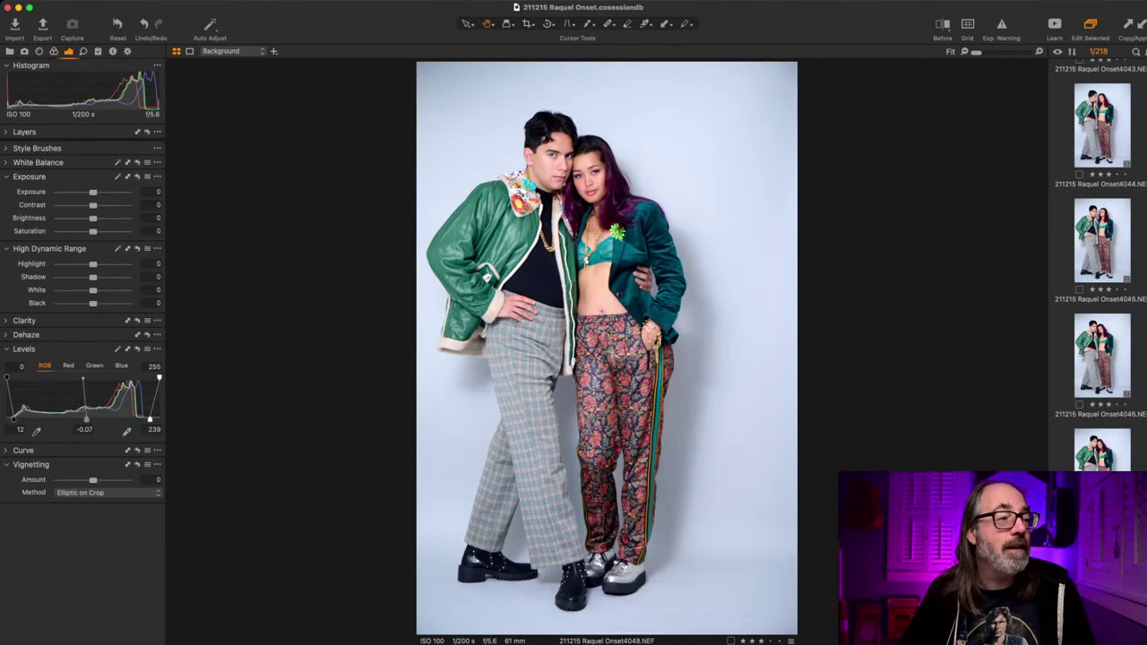
pyautogui.press('Right')
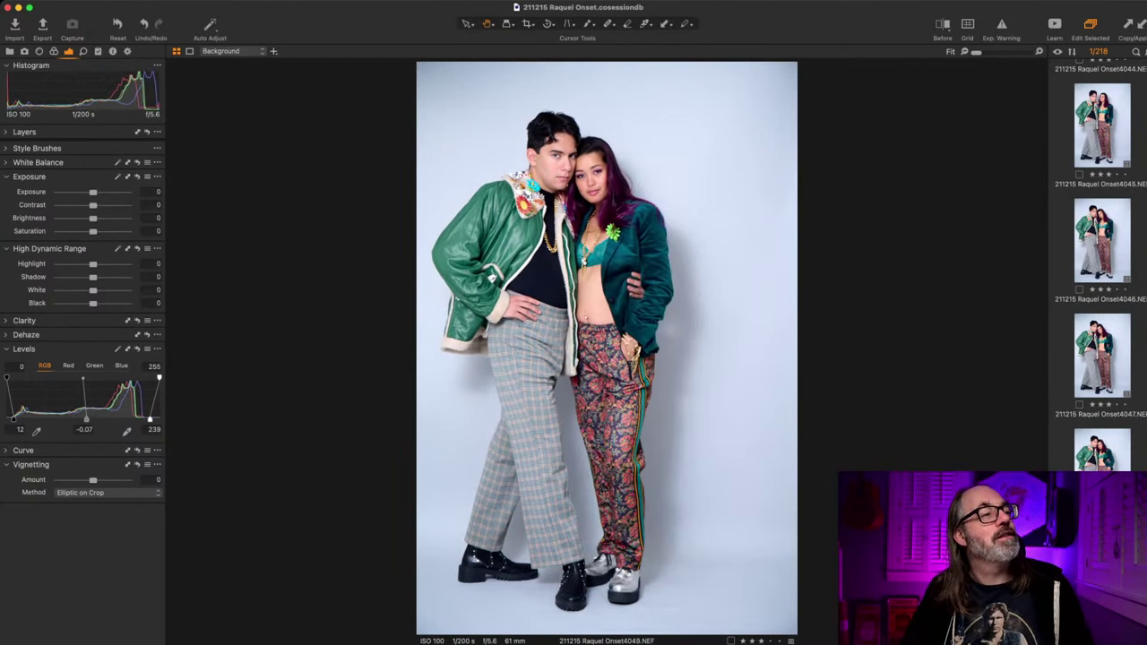
pyautogui.press('Right')
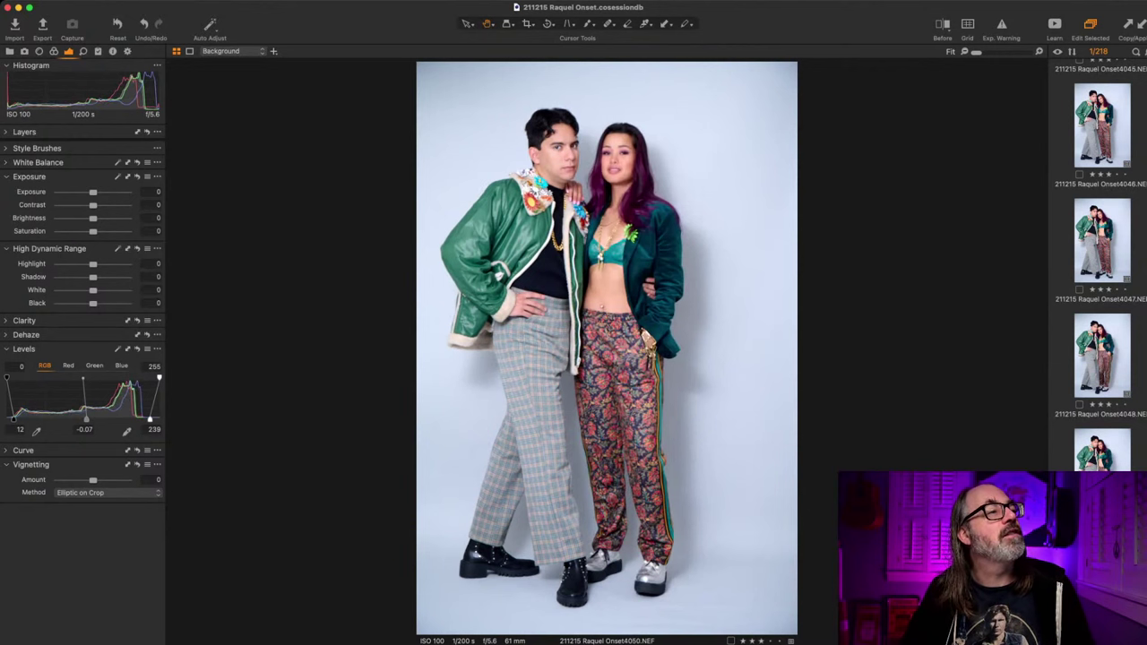
# Step: Continue examining the graded couple shots from photo 4051 up to photo 4058
pyautogui.press('Right')
pyautogui.press('Right')
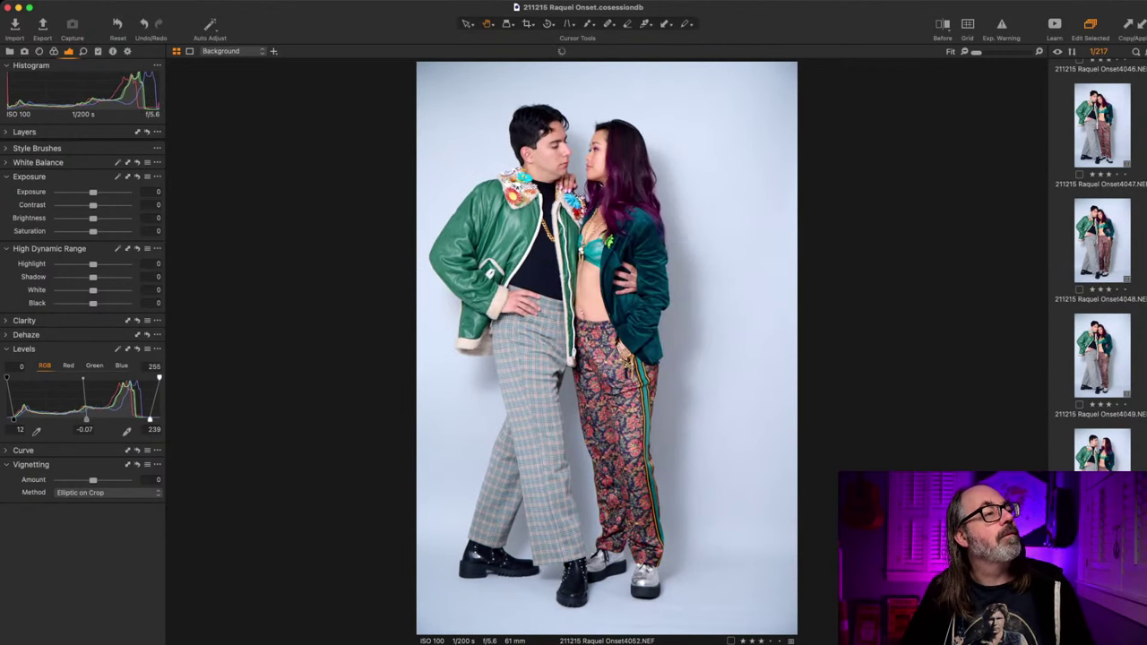
pyautogui.press('Right')
pyautogui.press('Right')
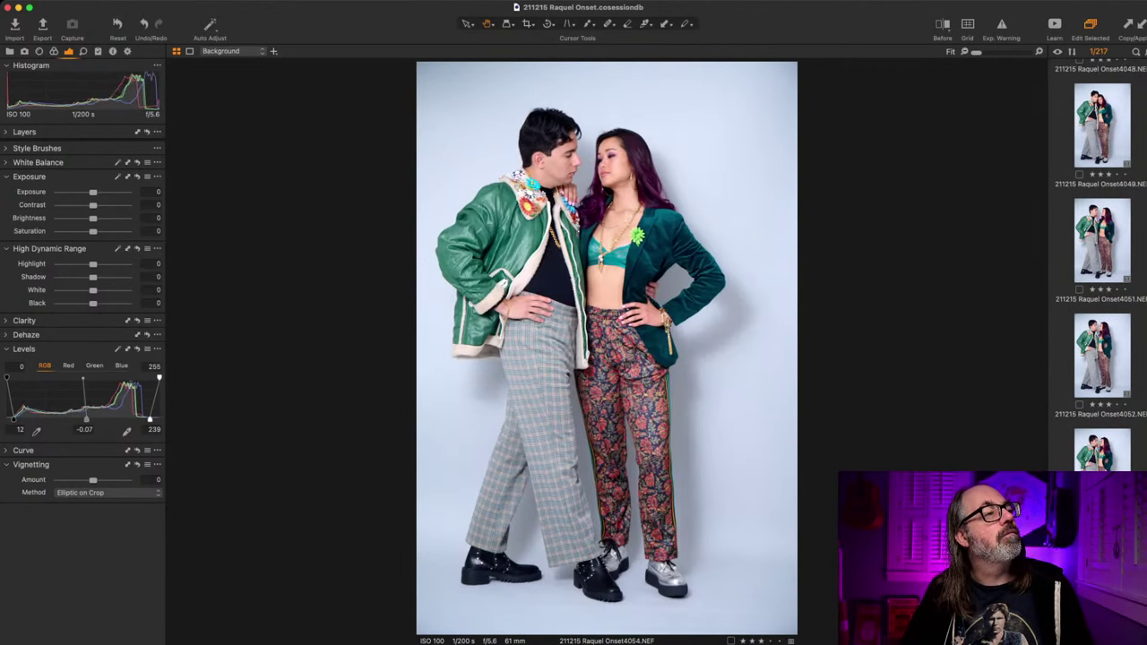
pyautogui.press('Right')
pyautogui.press('Right')
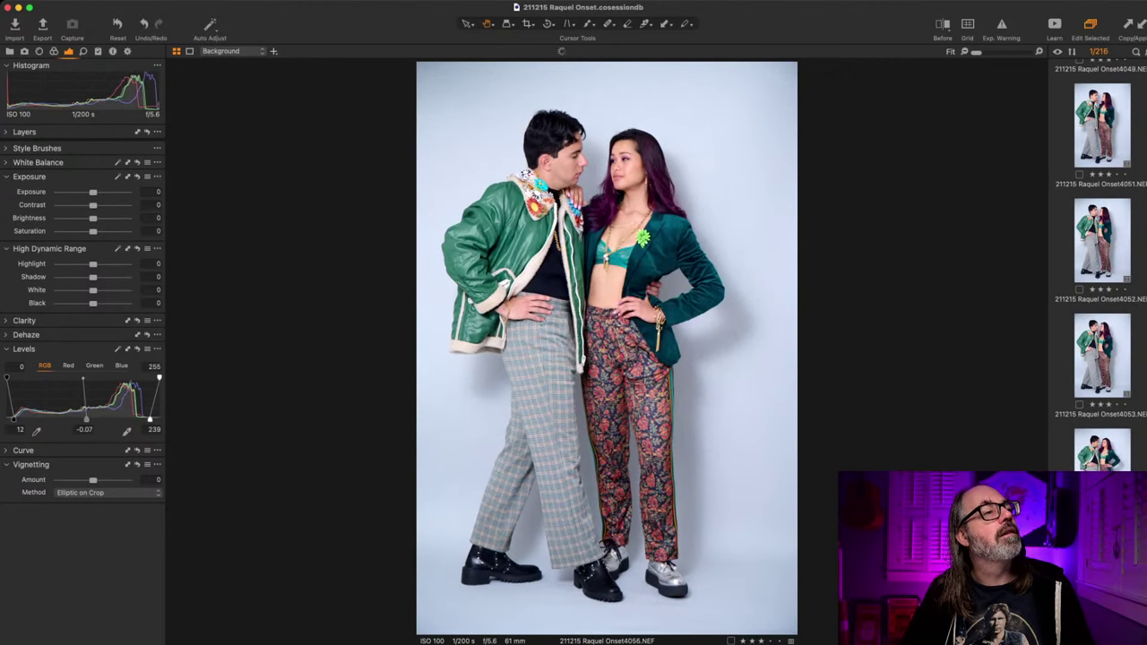
pyautogui.press('Right')
pyautogui.press('Right')
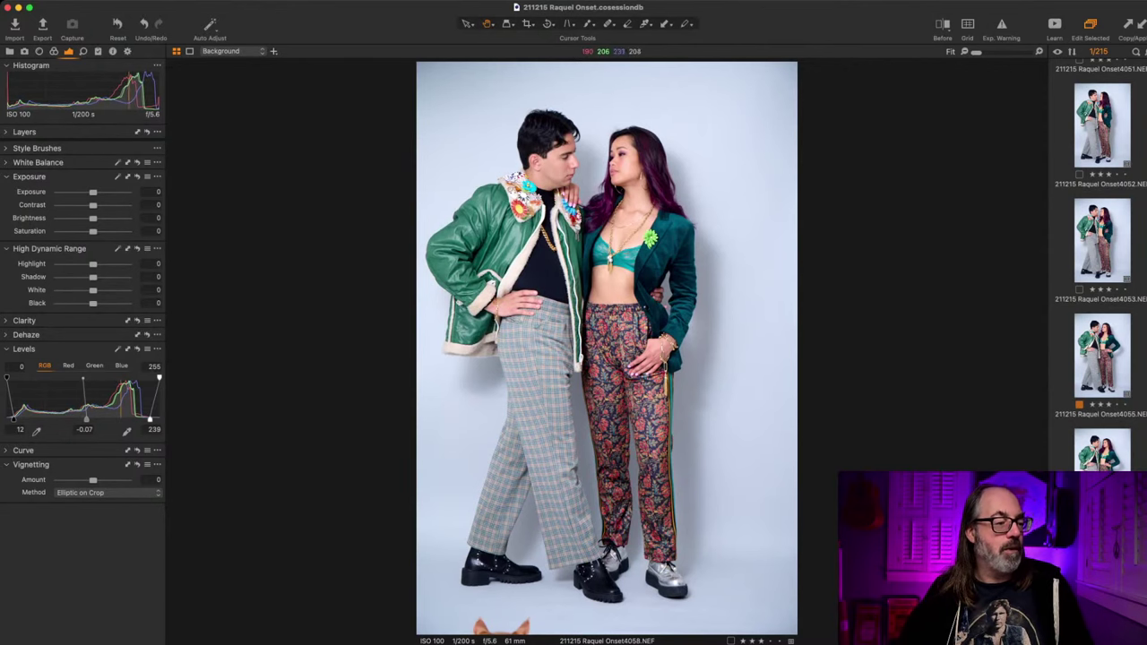
# Step: Inspect the cat's ears at the lower edge of photo 4058 at 100%, and crop them out along with excess background above the couple
pyautogui.doubleClick(505, 618)
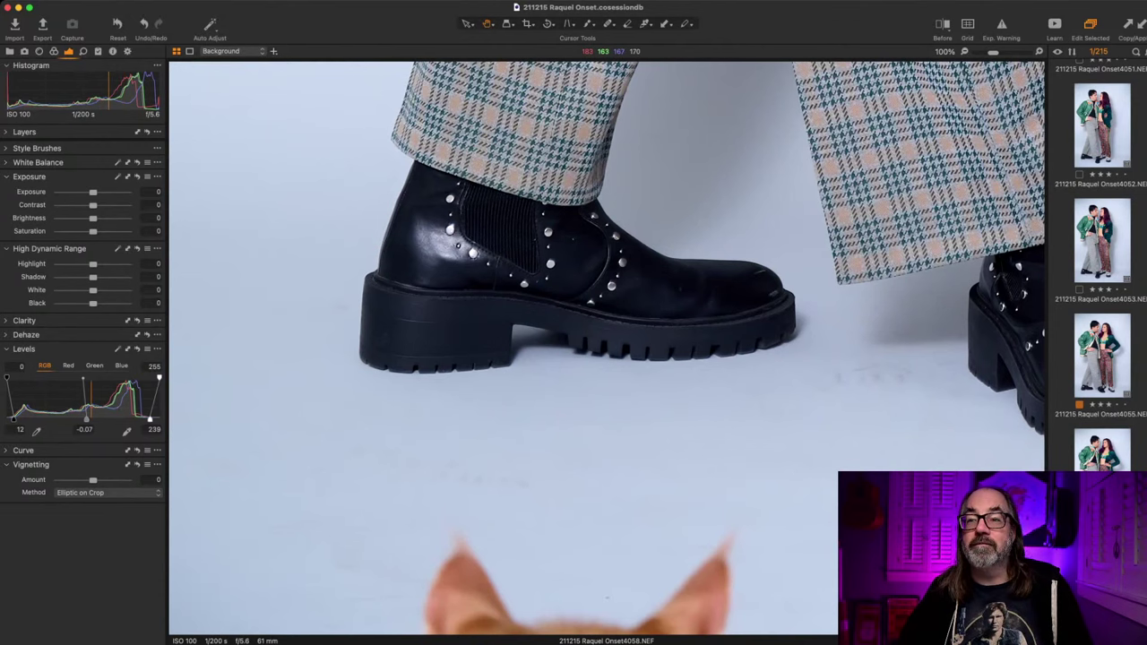
pyautogui.press('z')
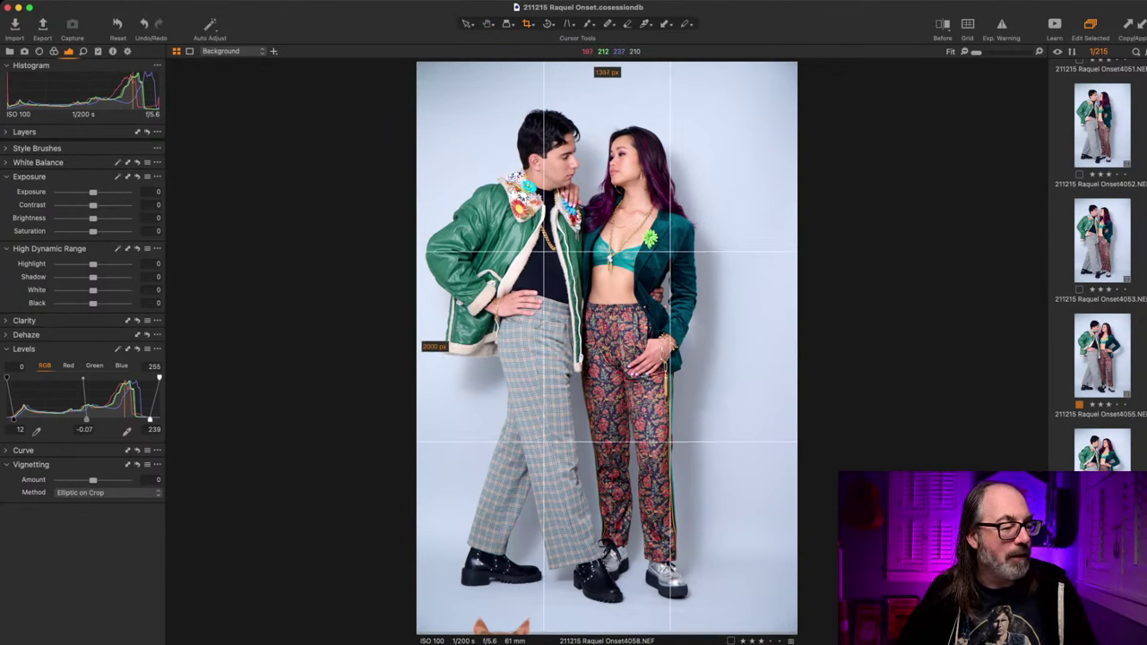
pyautogui.moveTo(607, 632); pyautogui.dragTo(607, 612)
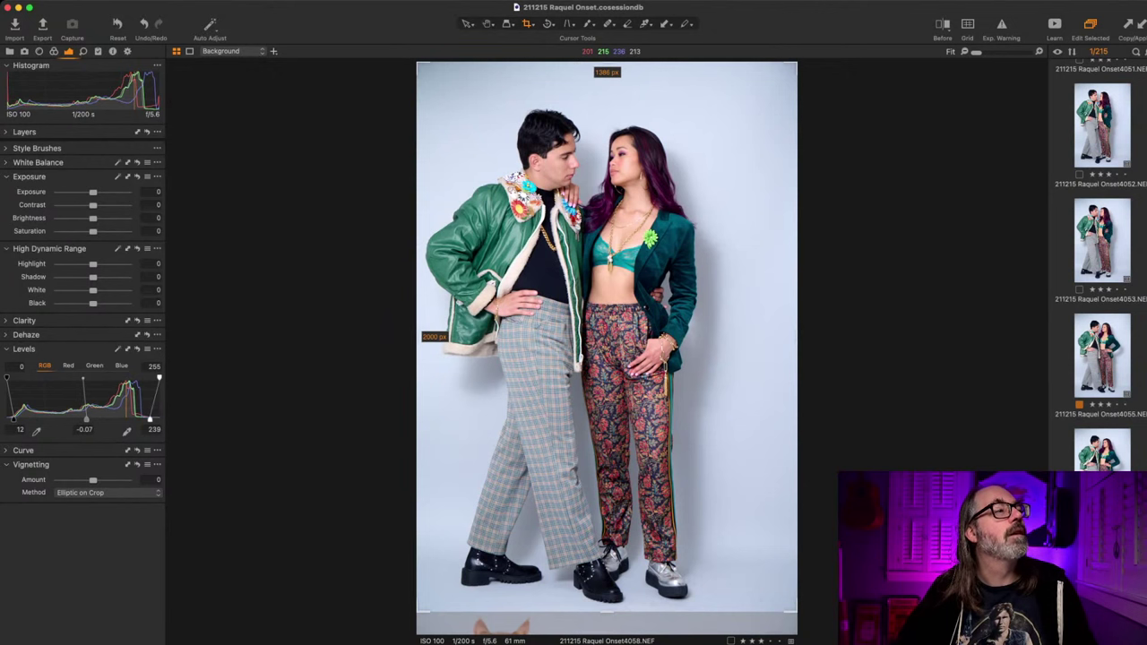
pyautogui.moveTo(606, 62); pyautogui.dragTo(606, 94)
pyautogui.press('h')
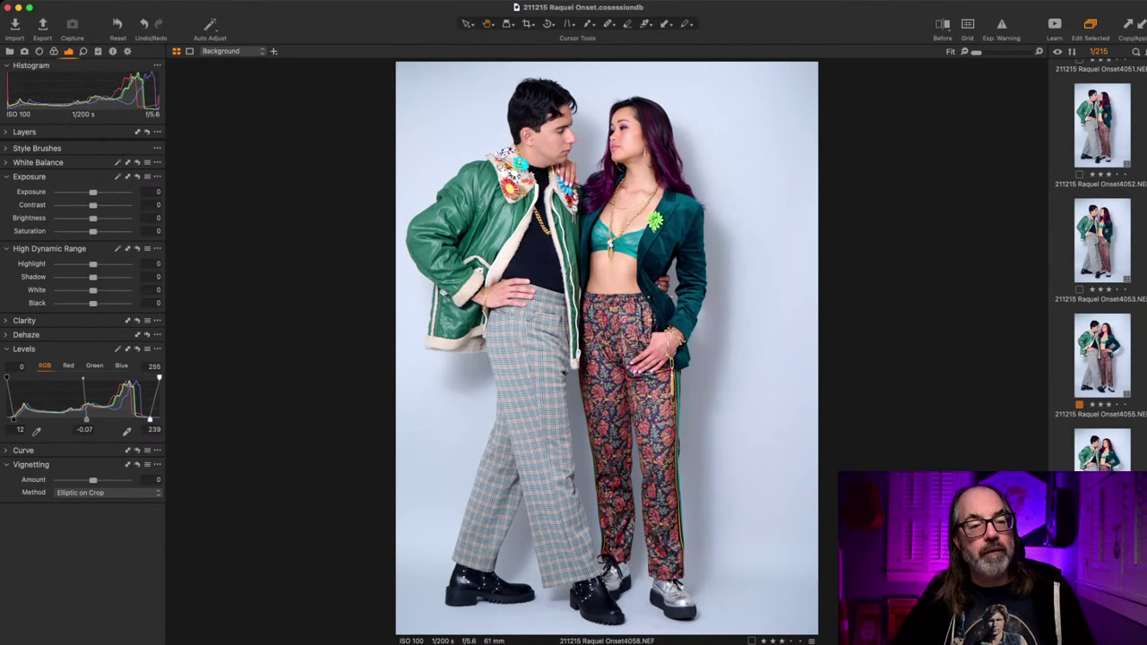
# Step: Compare the standing poses after photo 4058 up to 4063, dropping weaker frames such as 4062 and 4063 from the three-star selection
pyautogui.scroll(-3, 1101, 265)
pyautogui.press('Right')
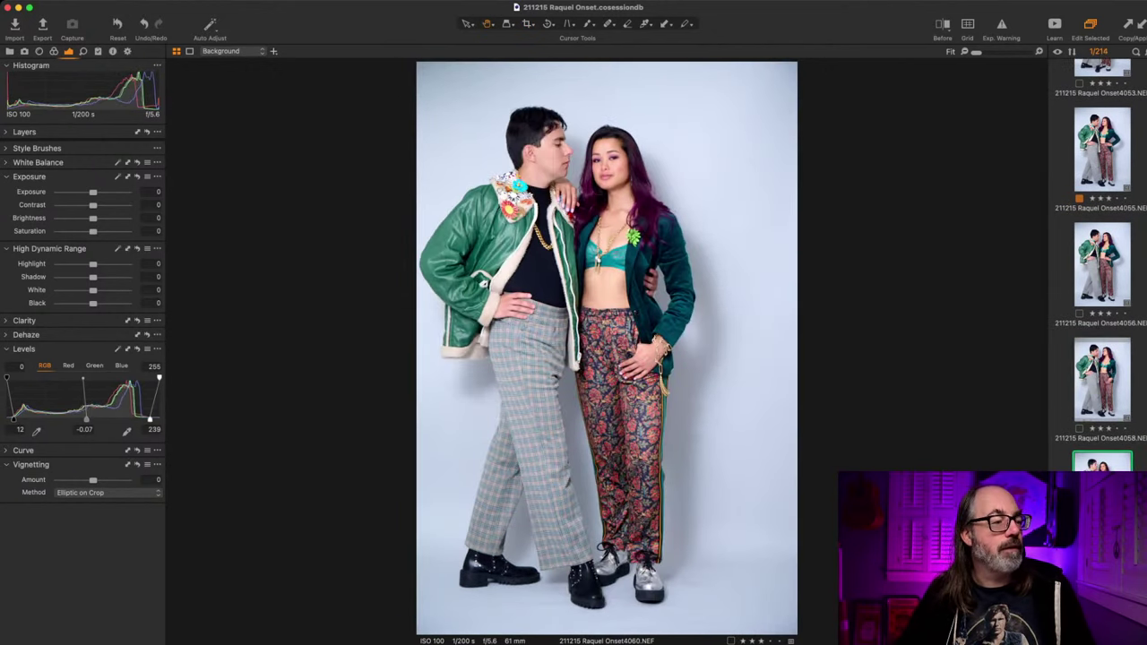
pyautogui.press('Right')
pyautogui.press('Right')
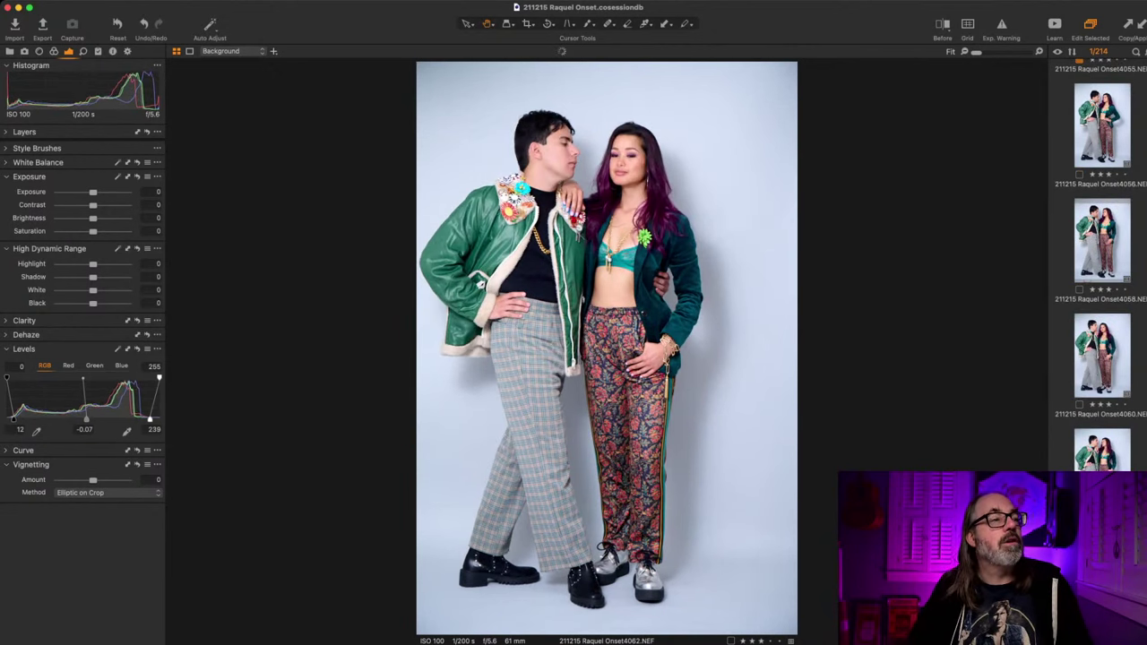
pyautogui.press('Right')
pyautogui.press('Left')
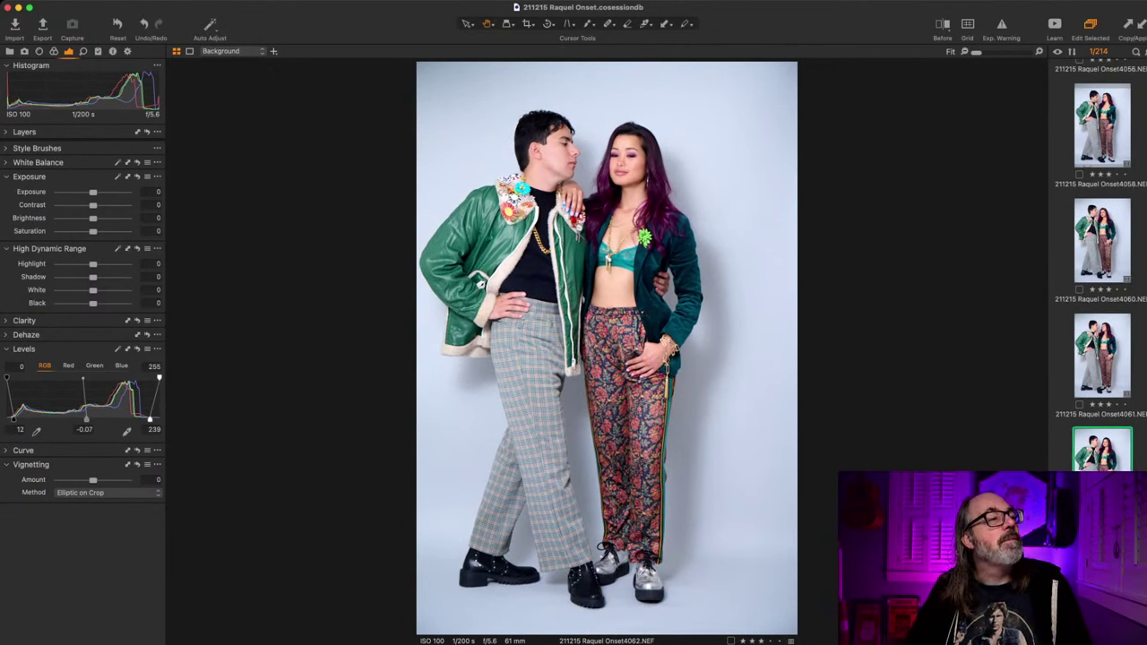
pyautogui.press('Right')
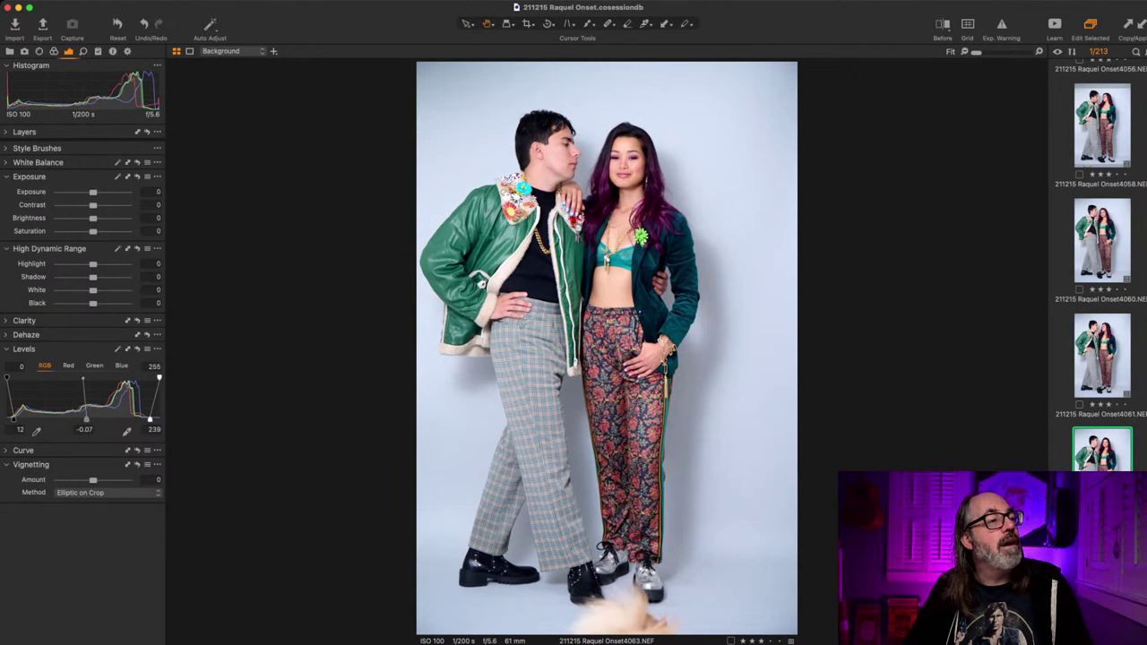
pyautogui.press('Right')
pyautogui.press('Left')
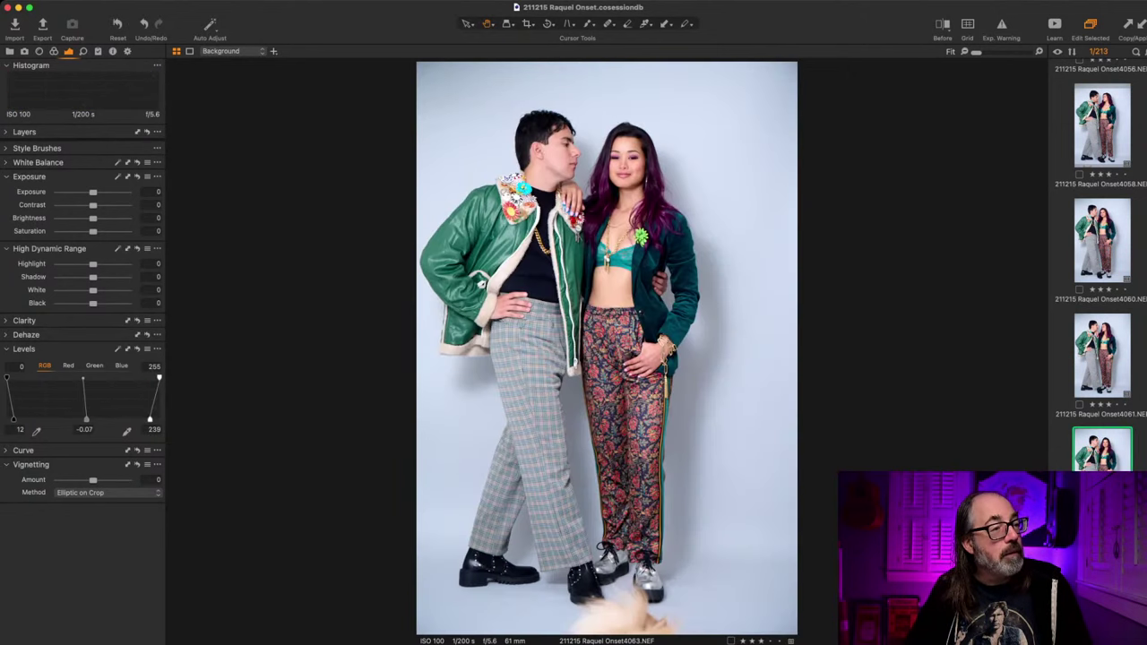
pyautogui.press('Right')
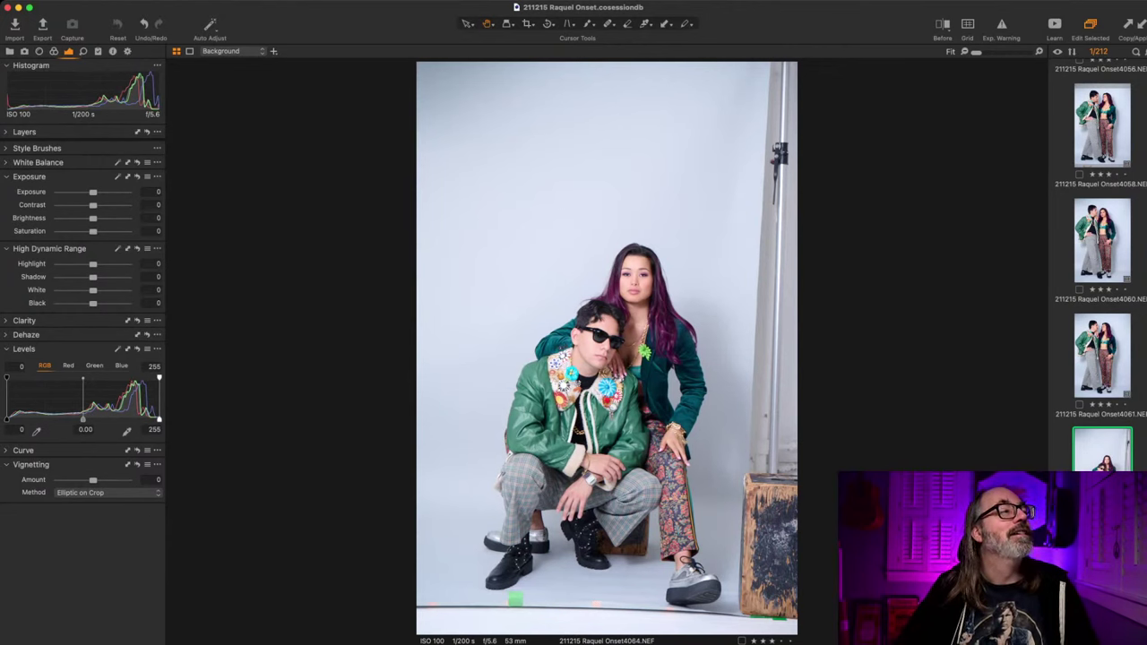
# Step: Straighten photo 4064 and crop it to about 1497 × 2000 px, cutting out the backdrop edge, light stand and wooden crate
pyautogui.press('c')
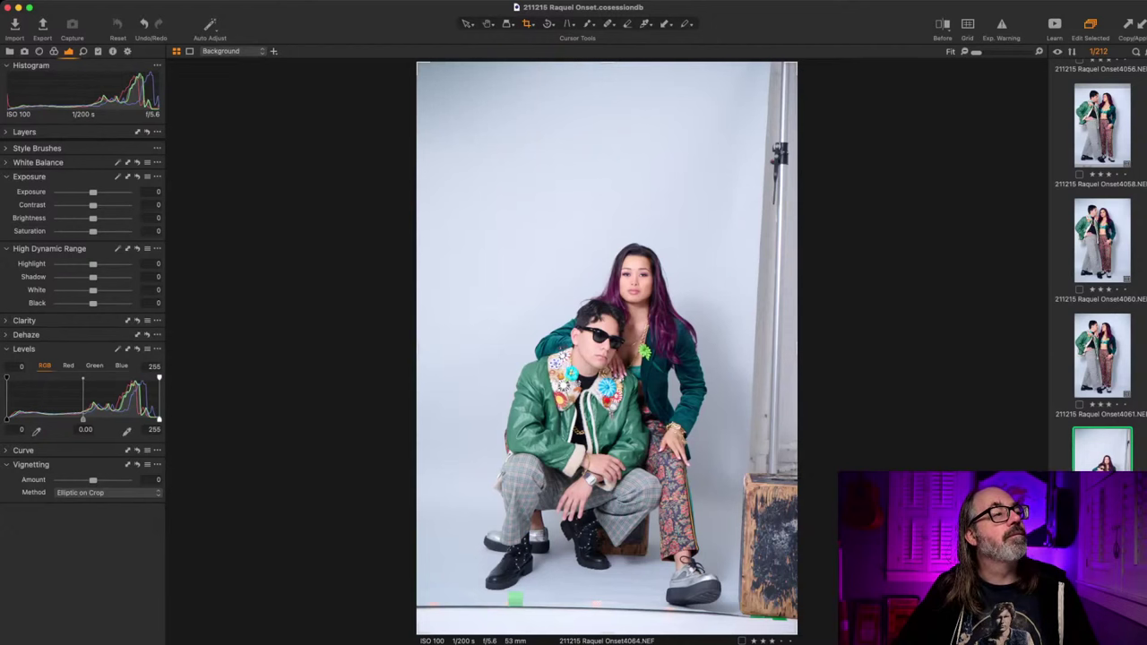
pyautogui.moveTo(607, 63); pyautogui.dragTo(607, 215)
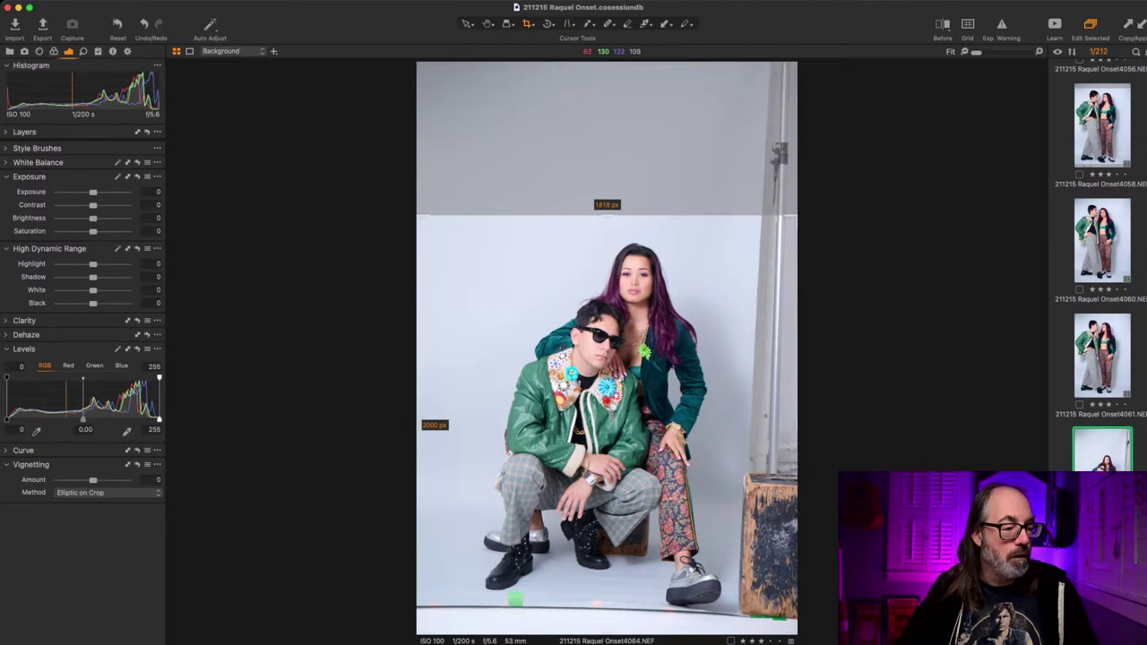
pyautogui.moveTo(607, 634); pyautogui.dragTo(607, 607)
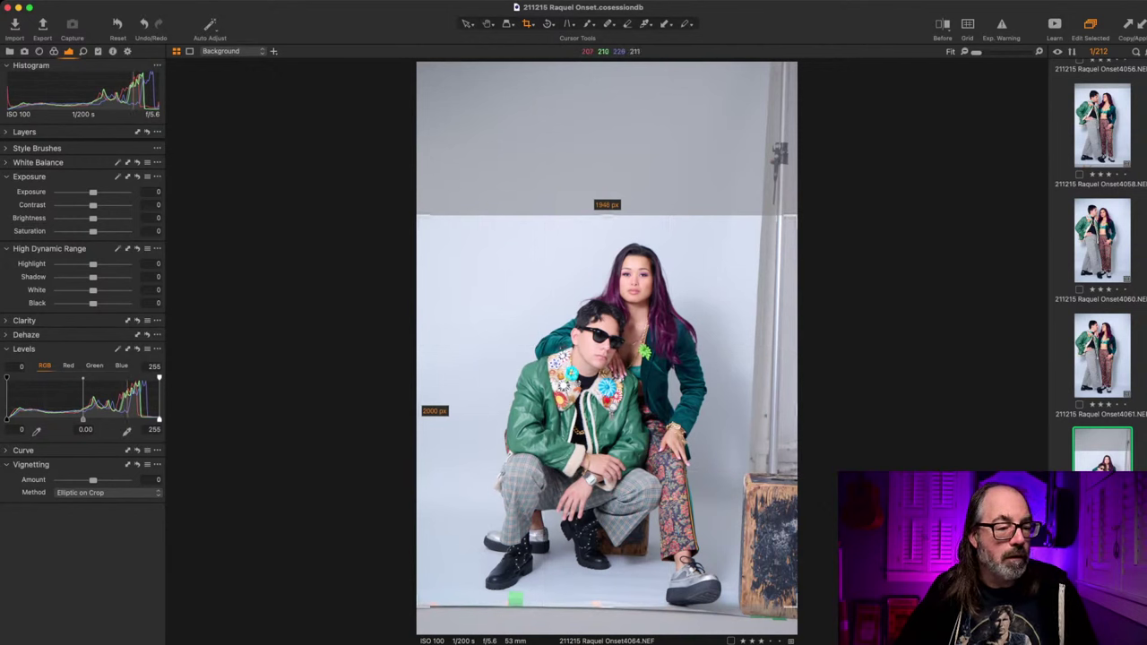
pyautogui.moveTo(798, 615); pyautogui.dragTo(802, 599)
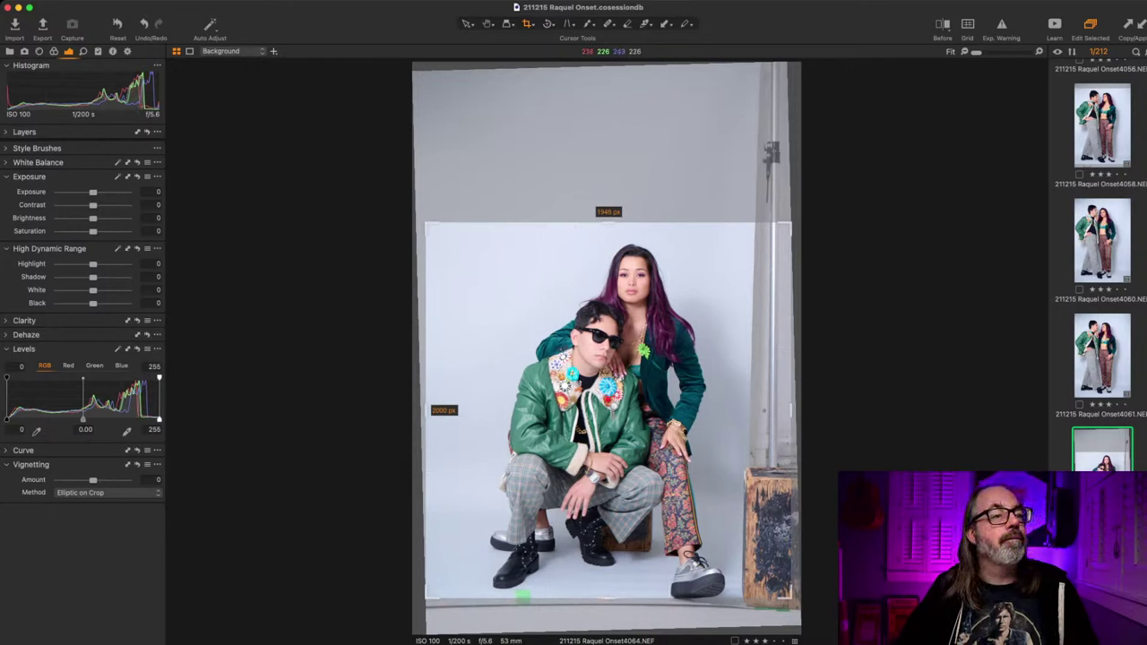
pyautogui.moveTo(791, 410); pyautogui.dragTo(742, 408)
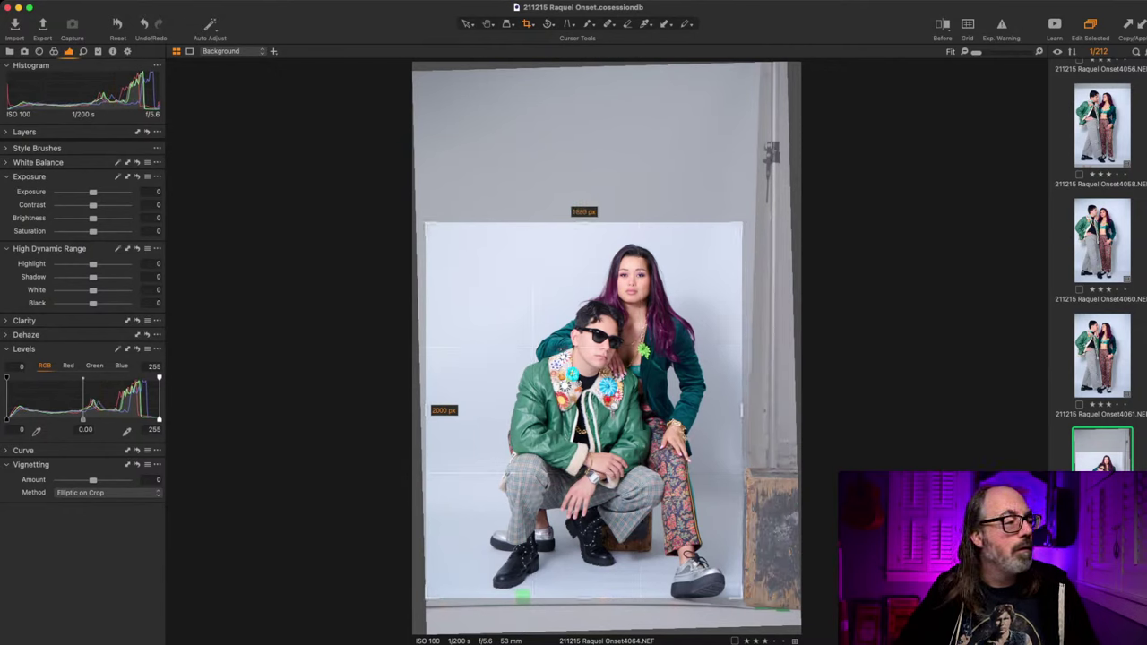
pyautogui.moveTo(425, 410); pyautogui.dragTo(461, 410)
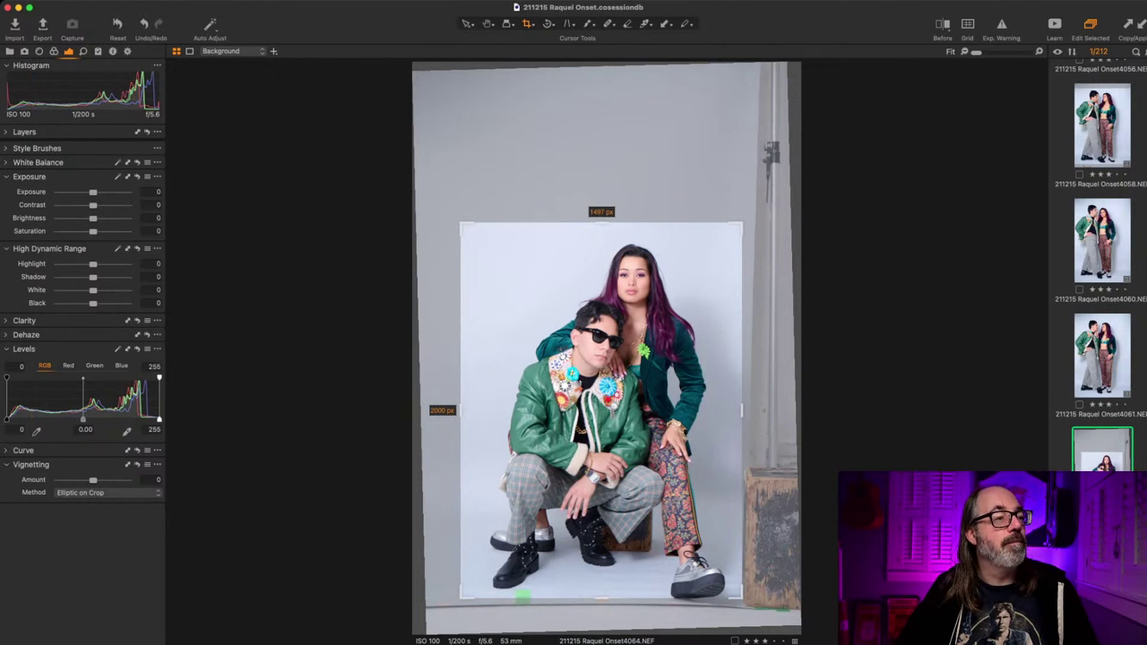
pyautogui.press('h')
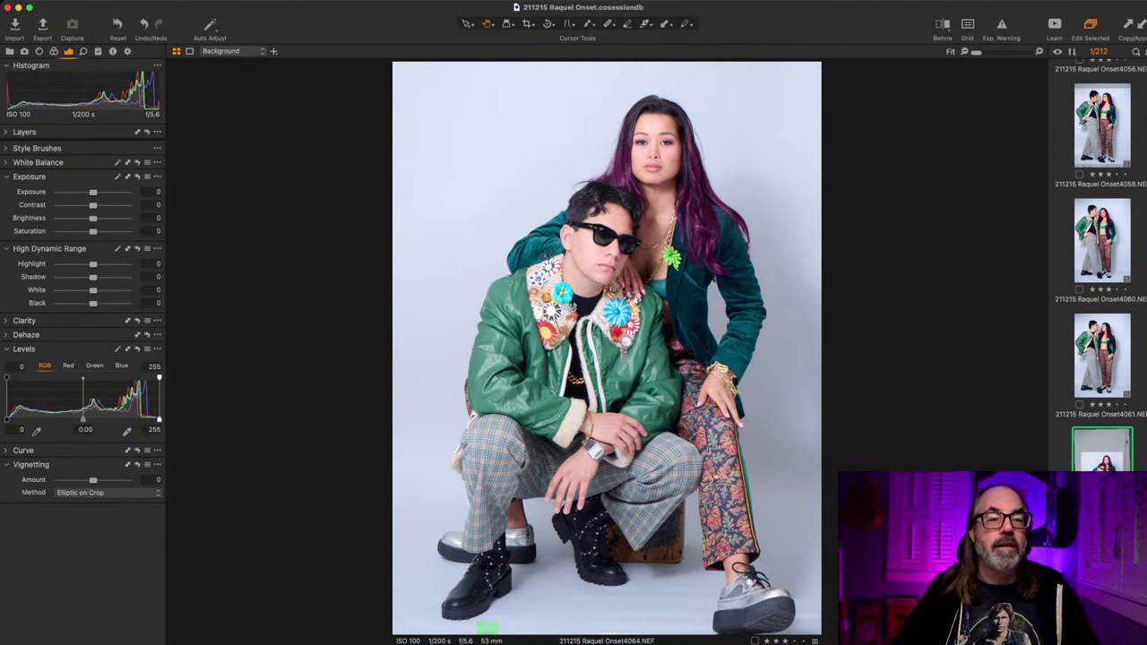
# Step: Clone out the green and pink tape marks on the floor in front of the couple in photo 4065
pyautogui.press('Right')
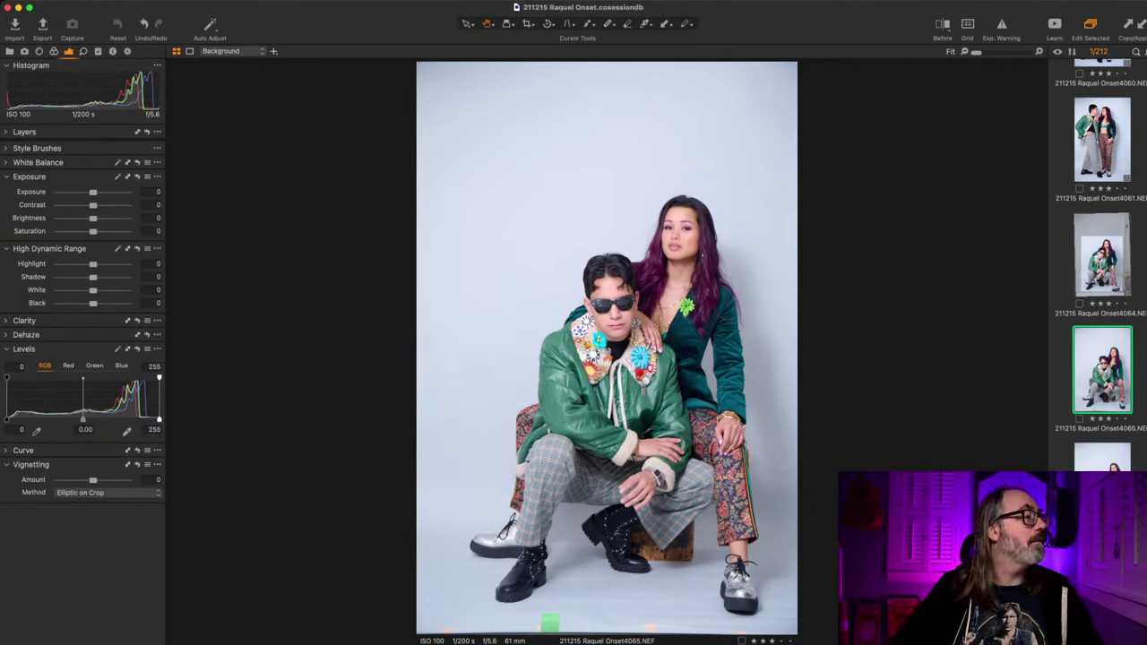
pyautogui.click(24, 132)
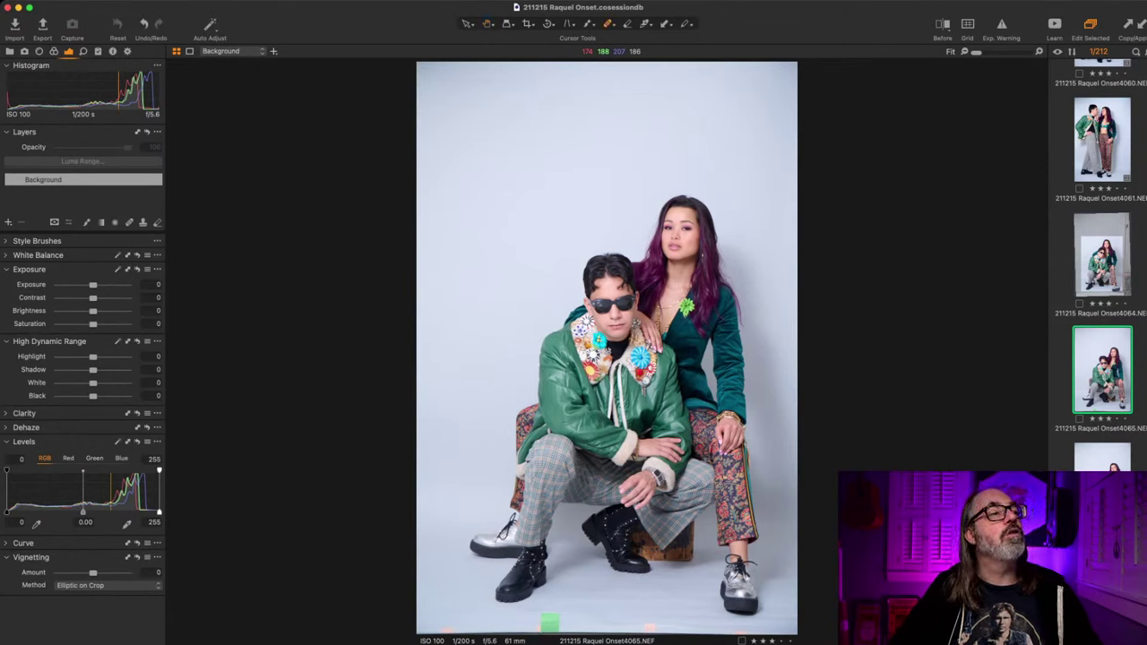
pyautogui.press('s')
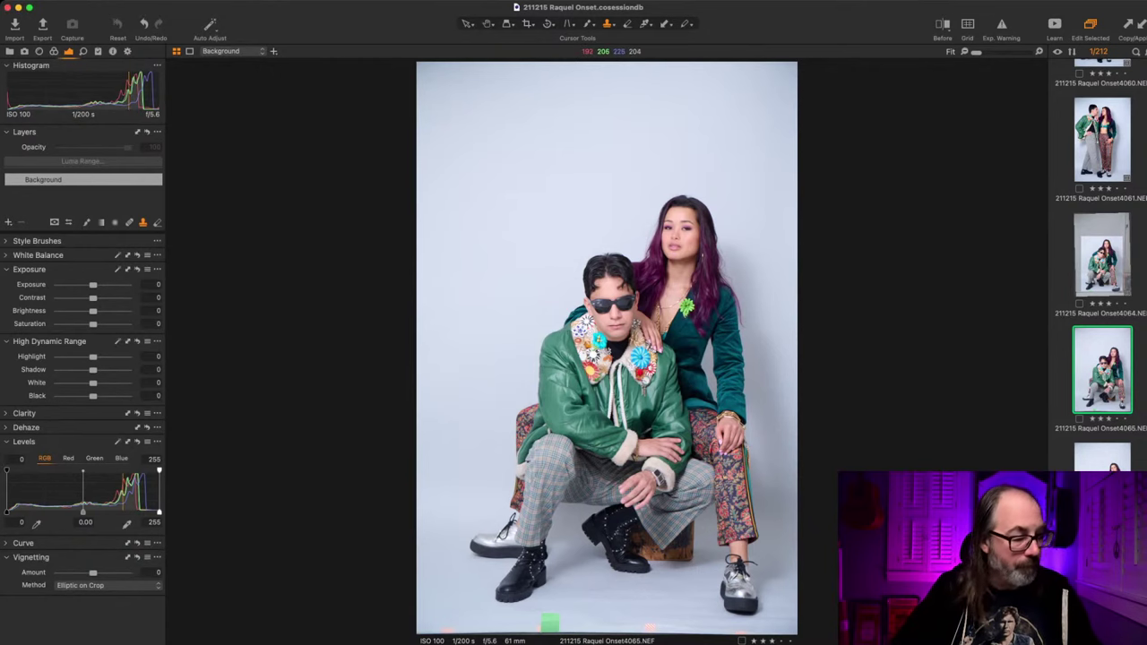
pyautogui.click(434, 594)
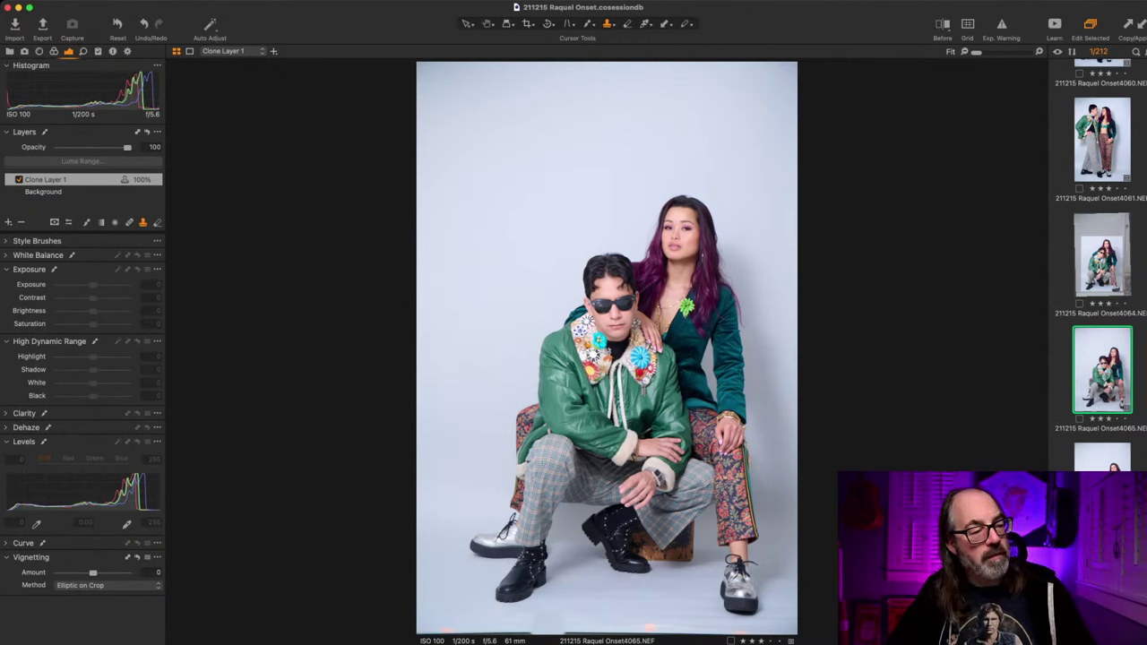
pyautogui.moveTo(650, 630); pyautogui.dragTo(648, 626)
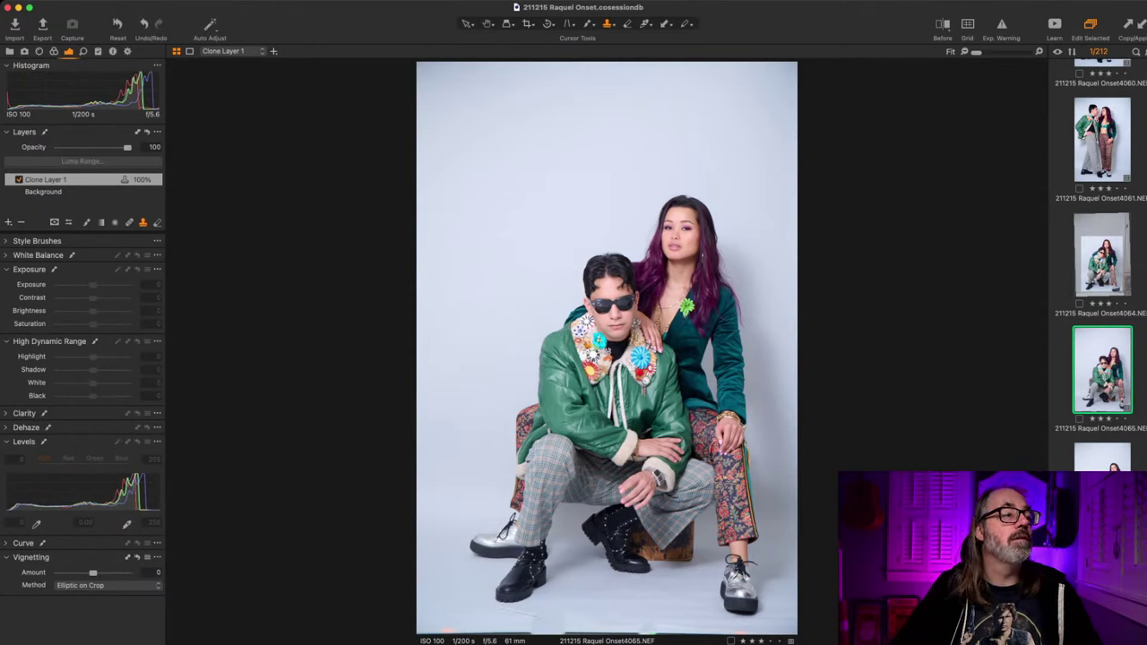
# Step: Heal the leftover green tape traces on the floor near the lower edge of photo 4065
pyautogui.press('q')
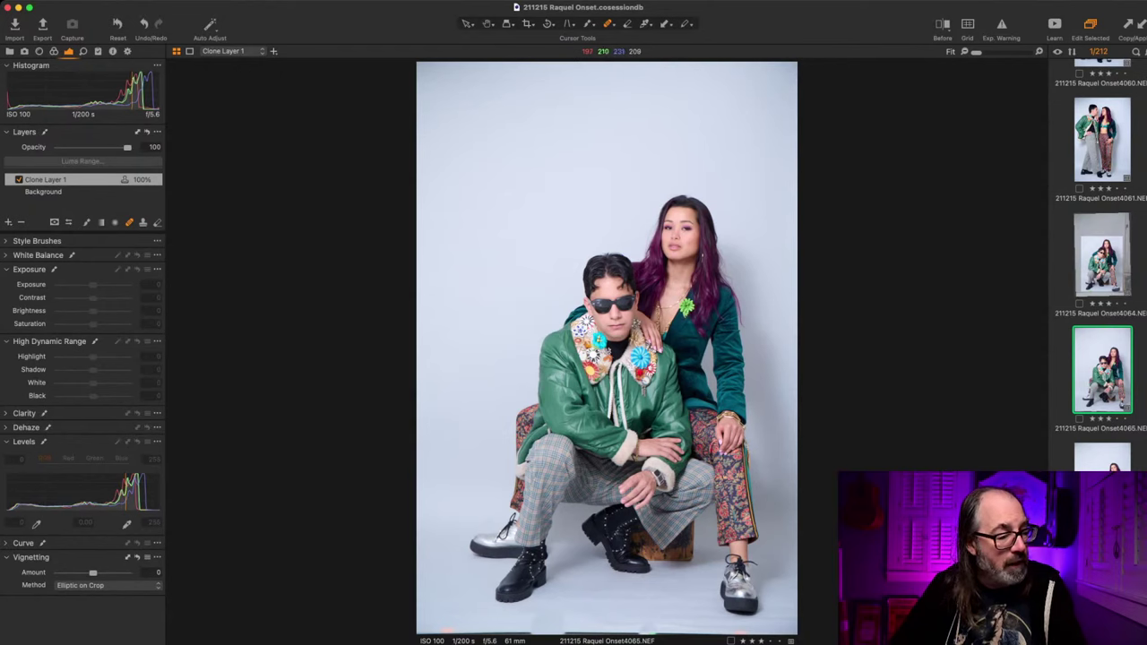
pyautogui.click(533, 621)
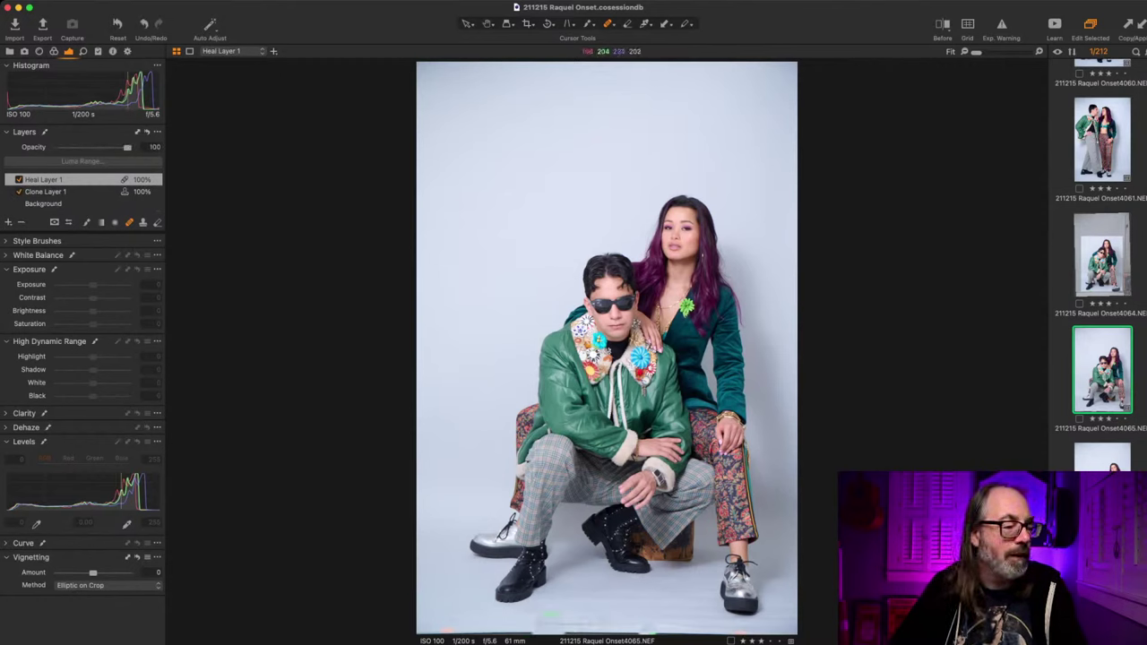
pyautogui.moveTo(535, 622); pyautogui.dragTo(566, 622)
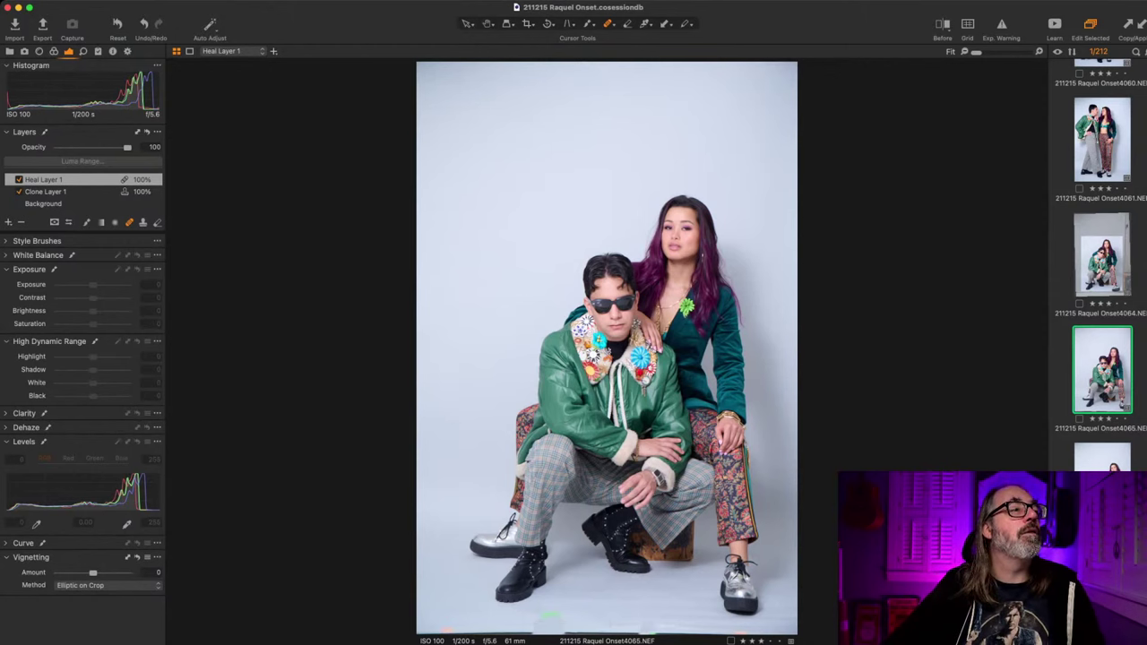
# Step: Crop photo 4065 to about 1524 × 2000 px, trimming the floor edge, the space above the couple and the left side
pyautogui.press('c')
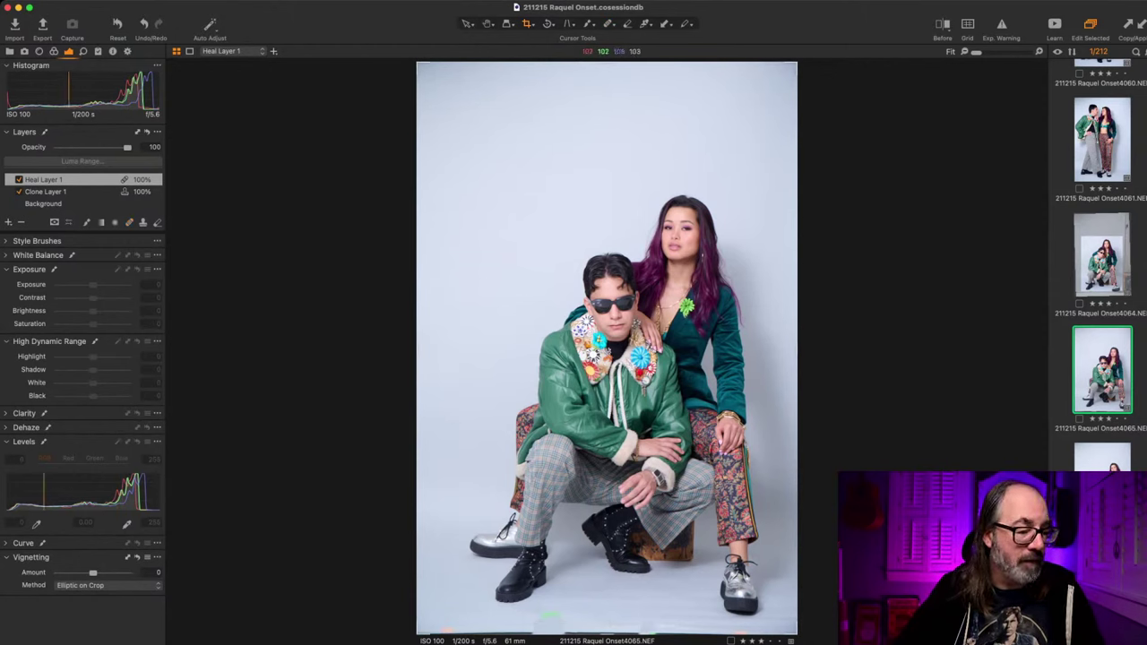
pyautogui.moveTo(607, 633); pyautogui.dragTo(607, 616)
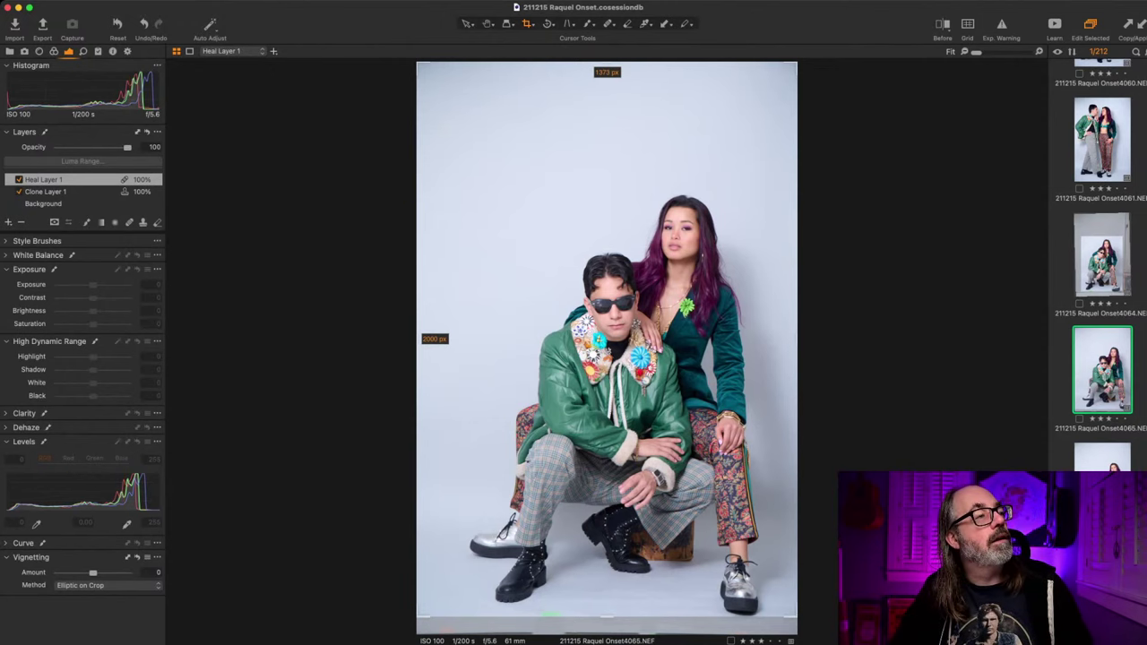
pyautogui.moveTo(606, 61); pyautogui.dragTo(607, 169)
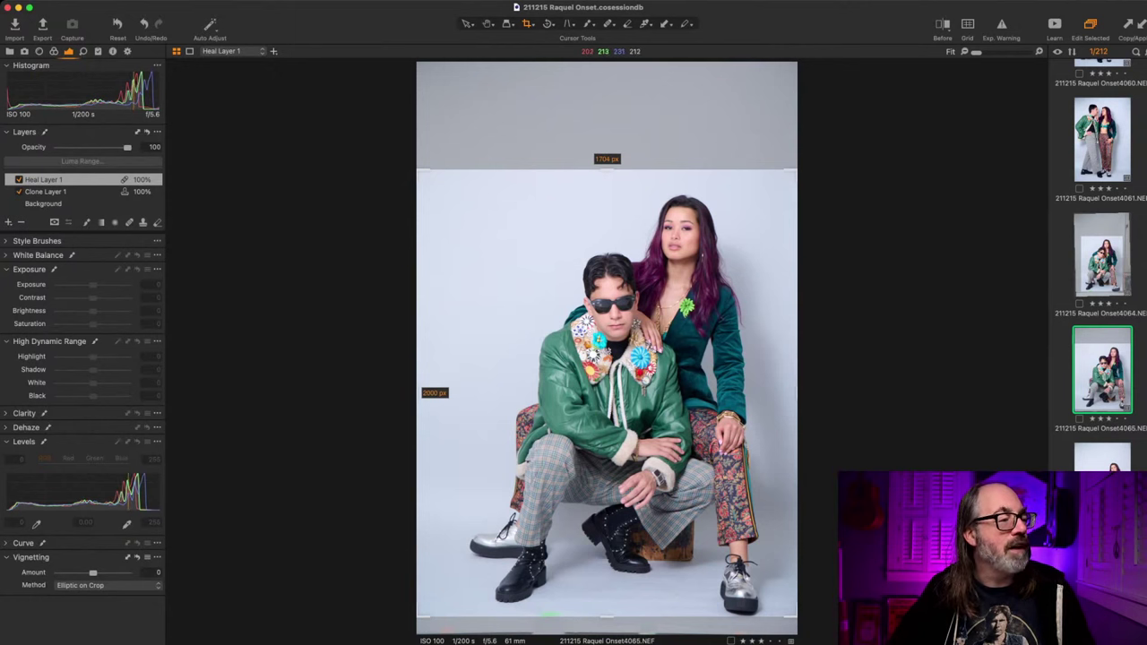
pyautogui.moveTo(417, 392); pyautogui.dragTo(456, 393)
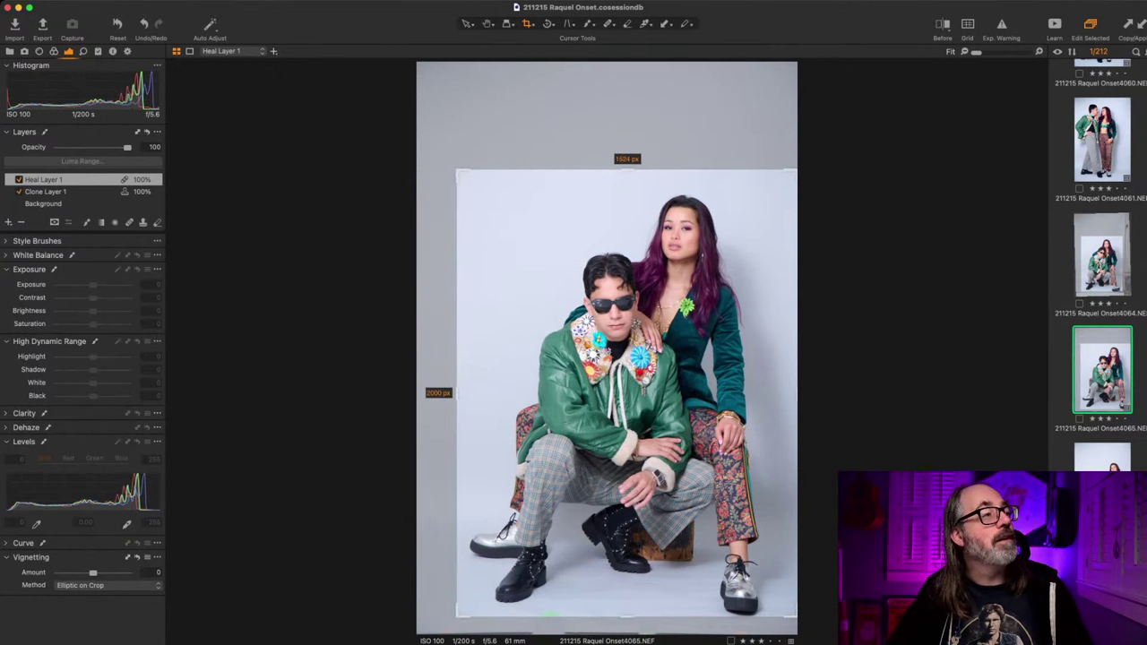
pyautogui.press('h')
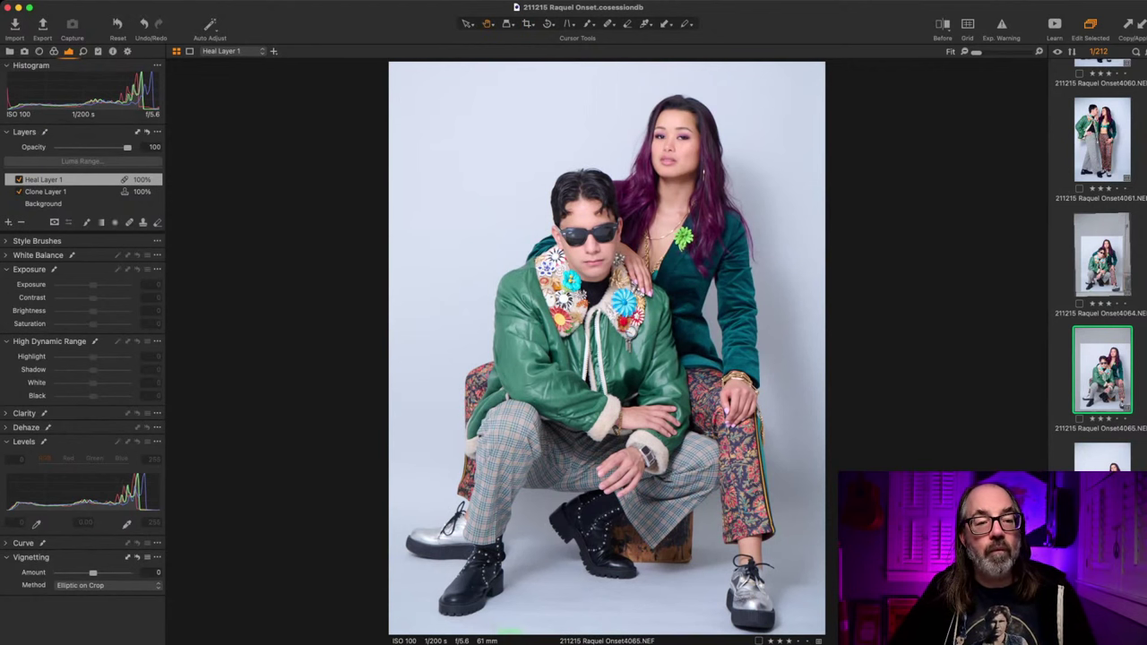
# Step: Check photos 4066 through 4069 of the seated couple one after another at full-frame size
pyautogui.press('Down')
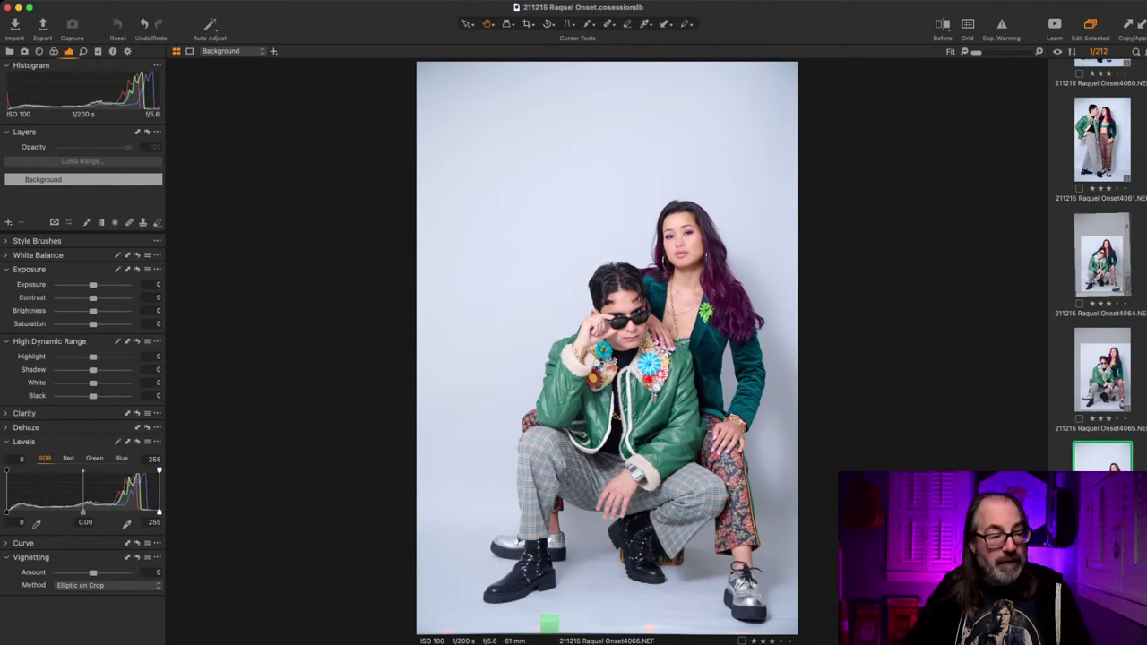
pyautogui.press('Right')
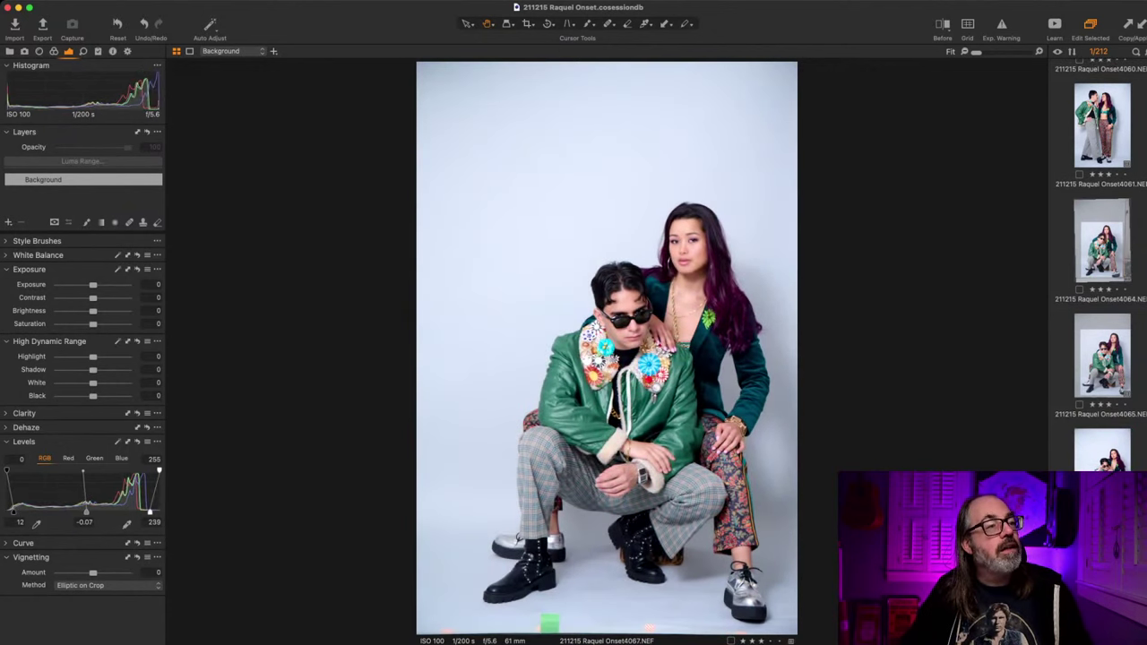
pyautogui.press('Right')
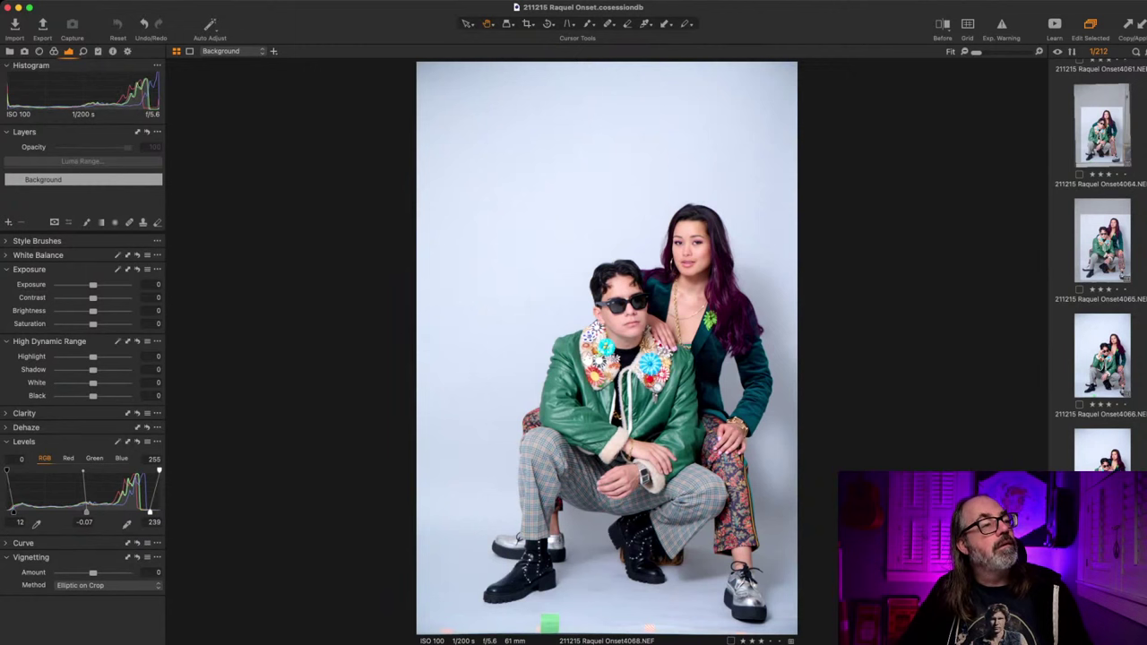
pyautogui.press('Right')
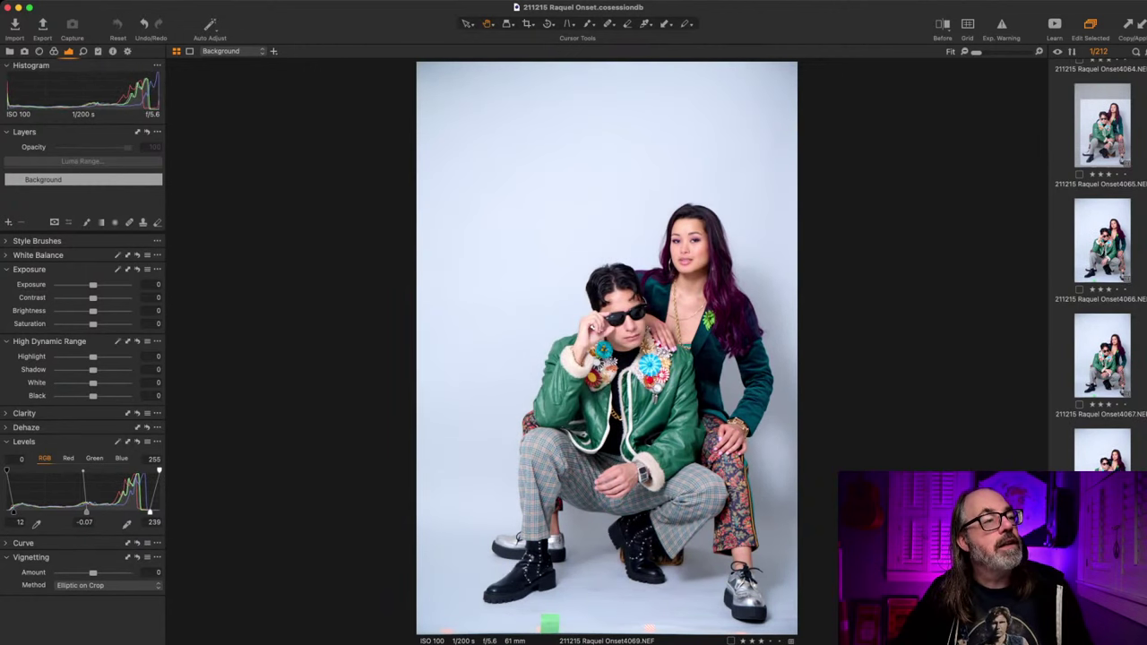
# Step: Look down the filmstrip past photo 4115, then select the run of photos from 4069 onward to compare them side by side
pyautogui.scroll(-10, 1102, 266)
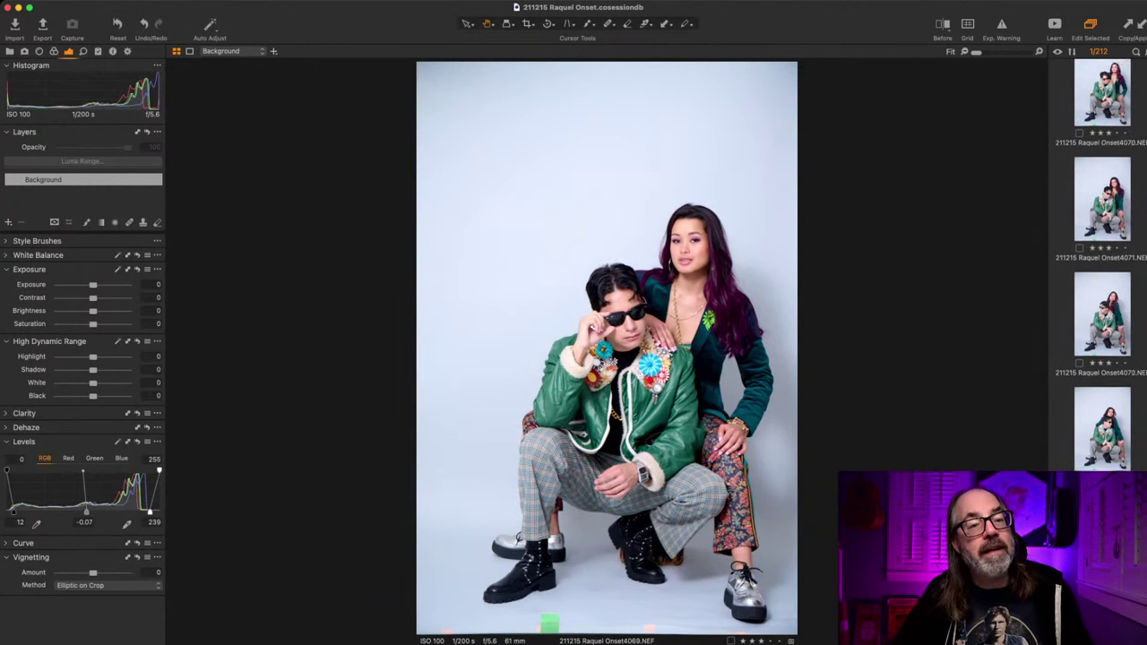
pyautogui.scroll(-12, 1101, 265)
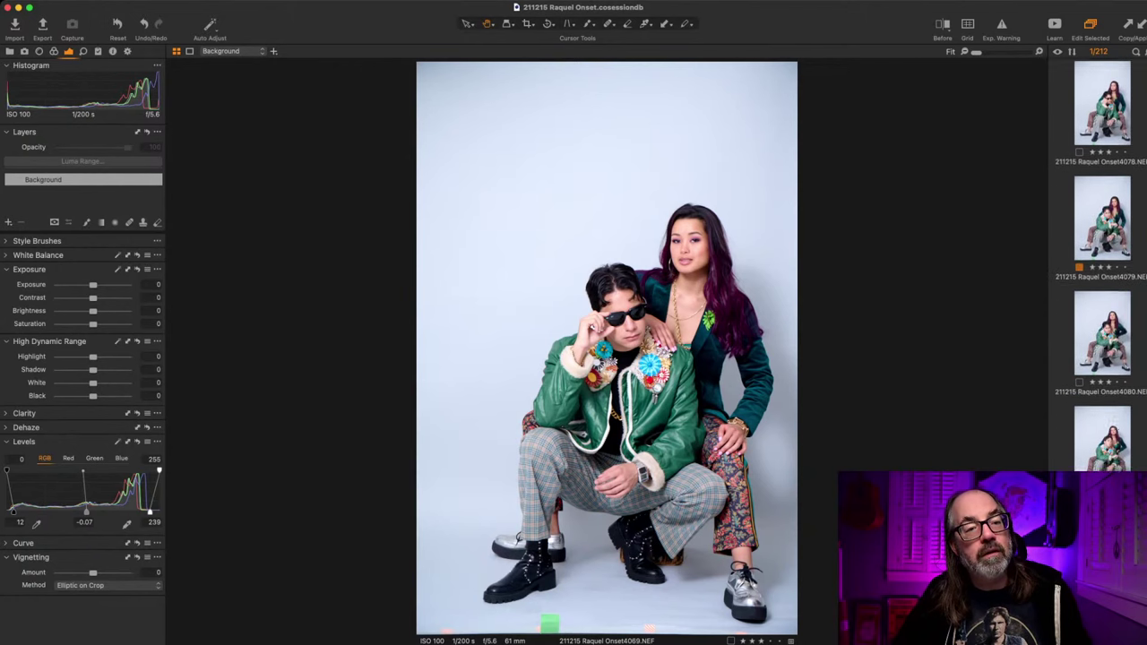
pyautogui.scroll(-20, 1102, 265)
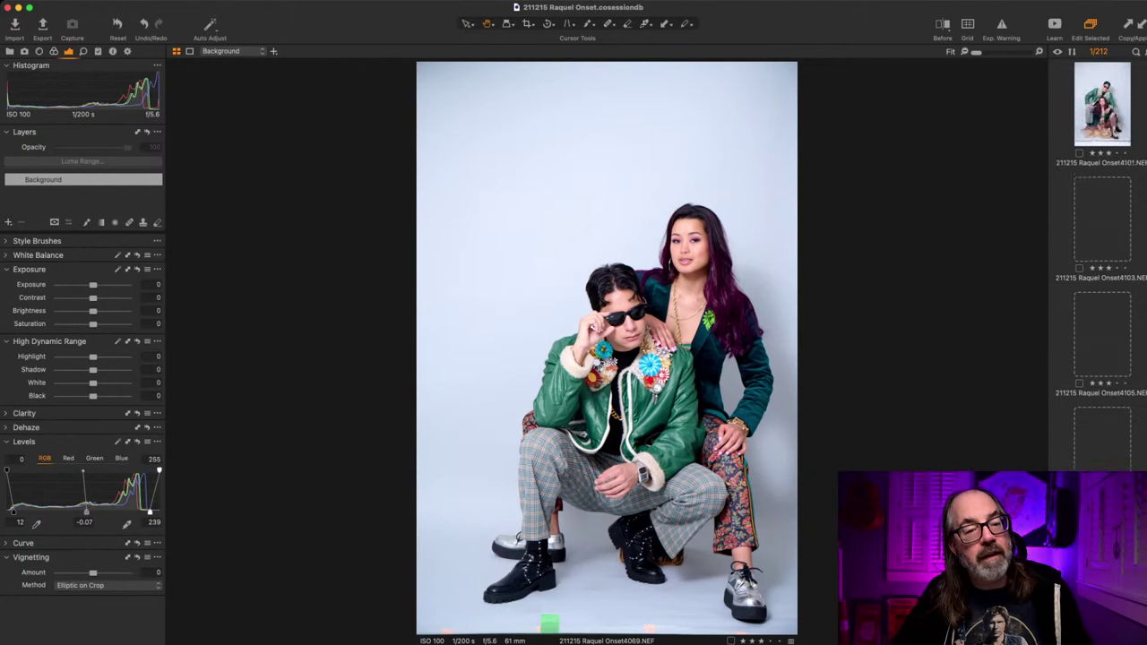
pyautogui.scroll(1, 1101, 265)
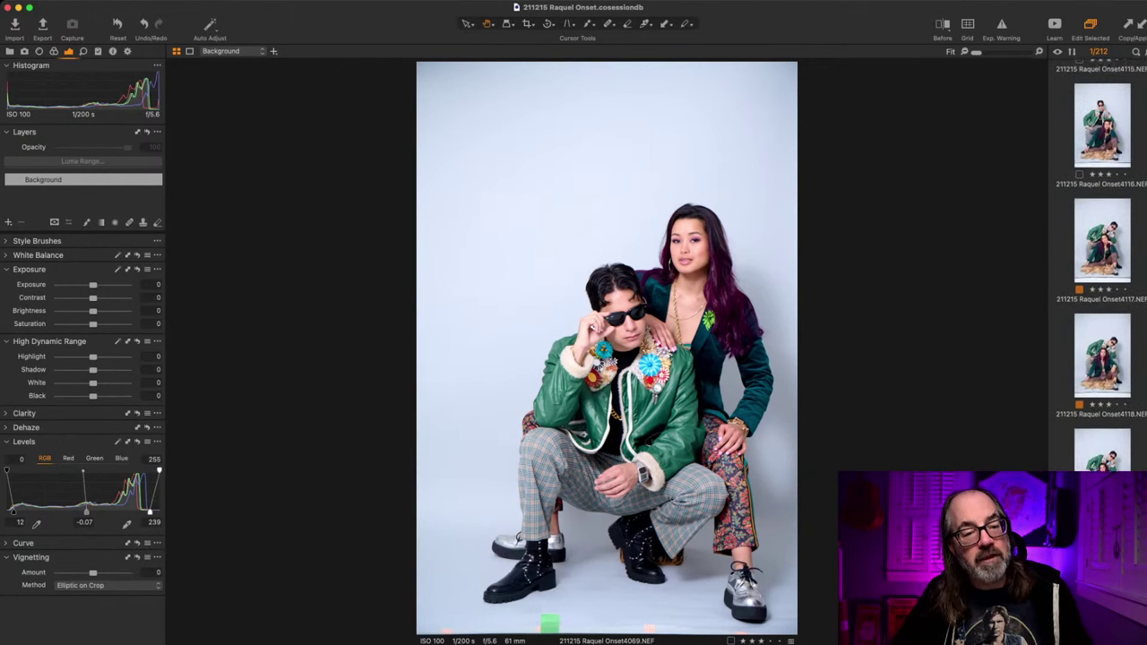
pyautogui.press('super+a')
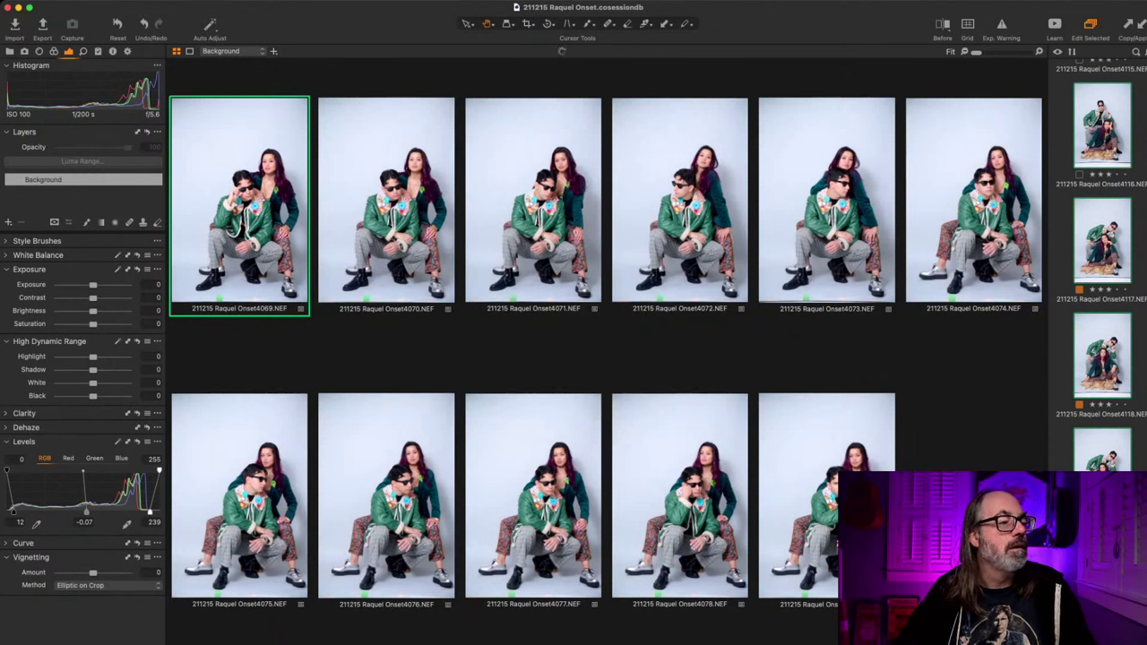
pyautogui.scroll(20, 1102, 265)
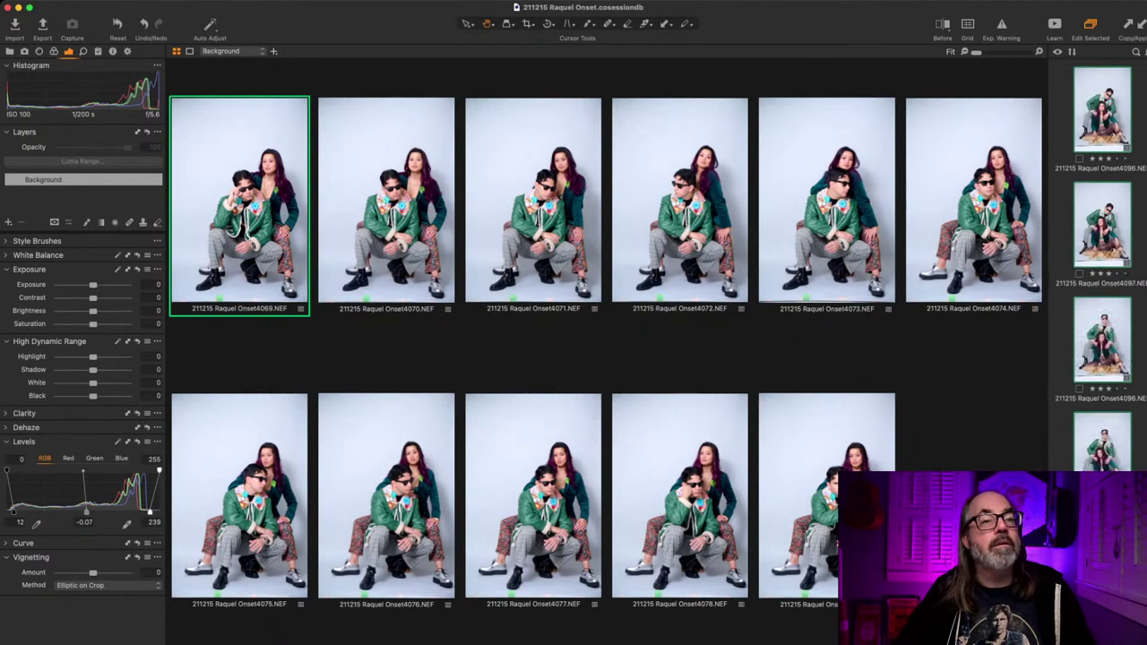
pyautogui.scroll(8, 1101, 265)
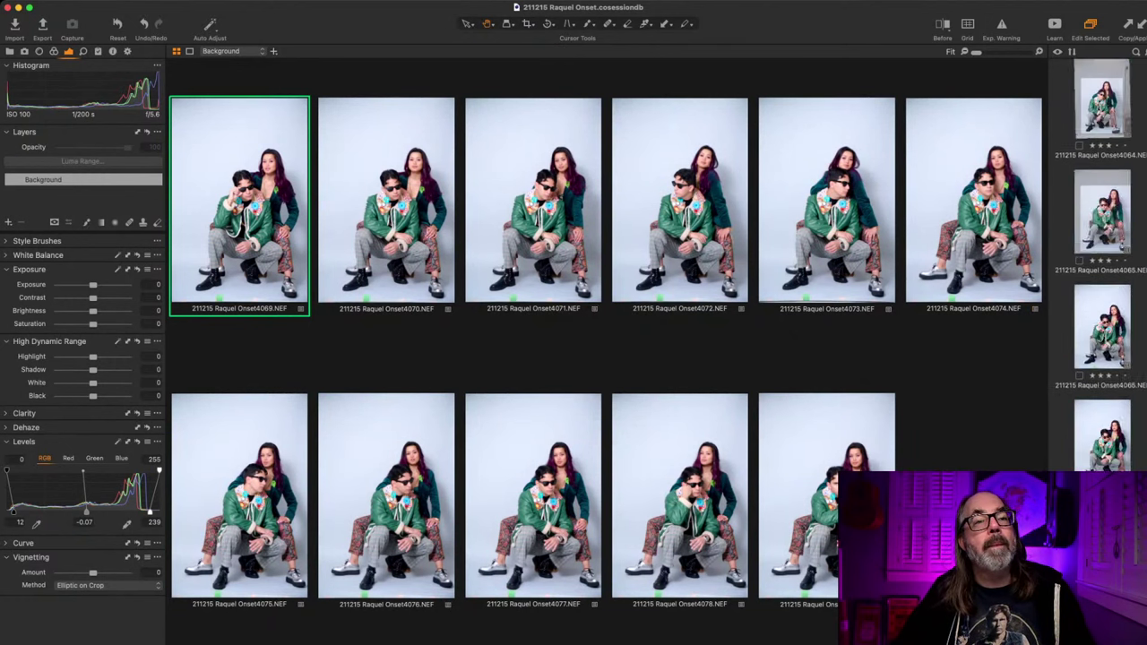
pyautogui.scroll(-3, 1102, 265)
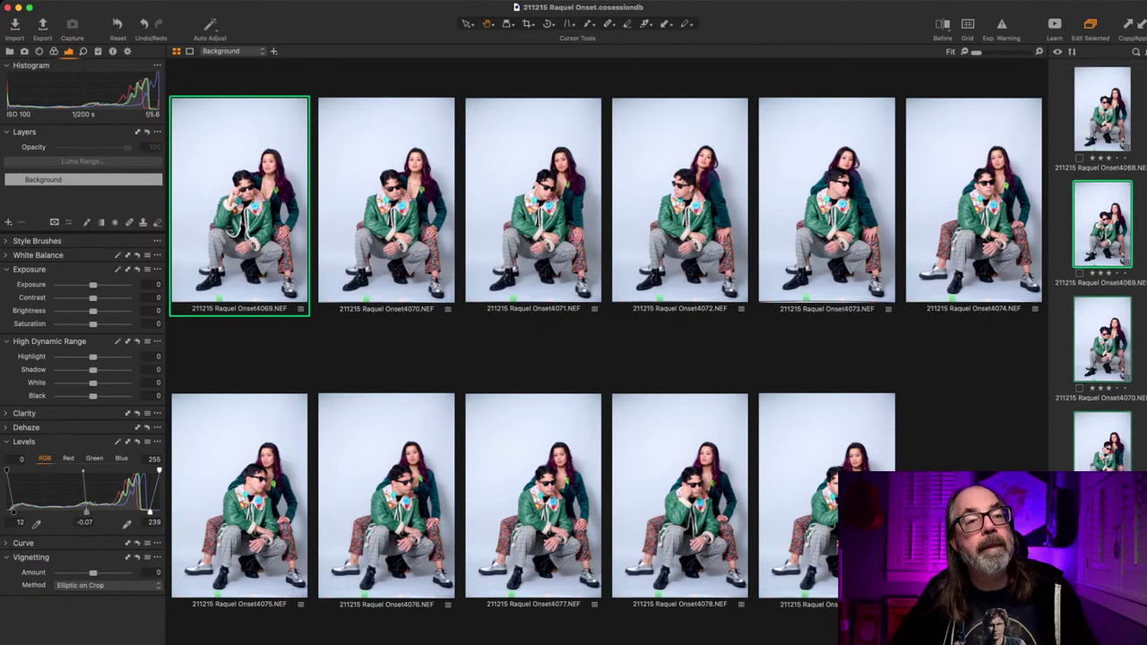
# Step: Review the seated-couple photos 4068 through 4082 individually to check the grade and the floor marks
pyautogui.click(1101, 226)
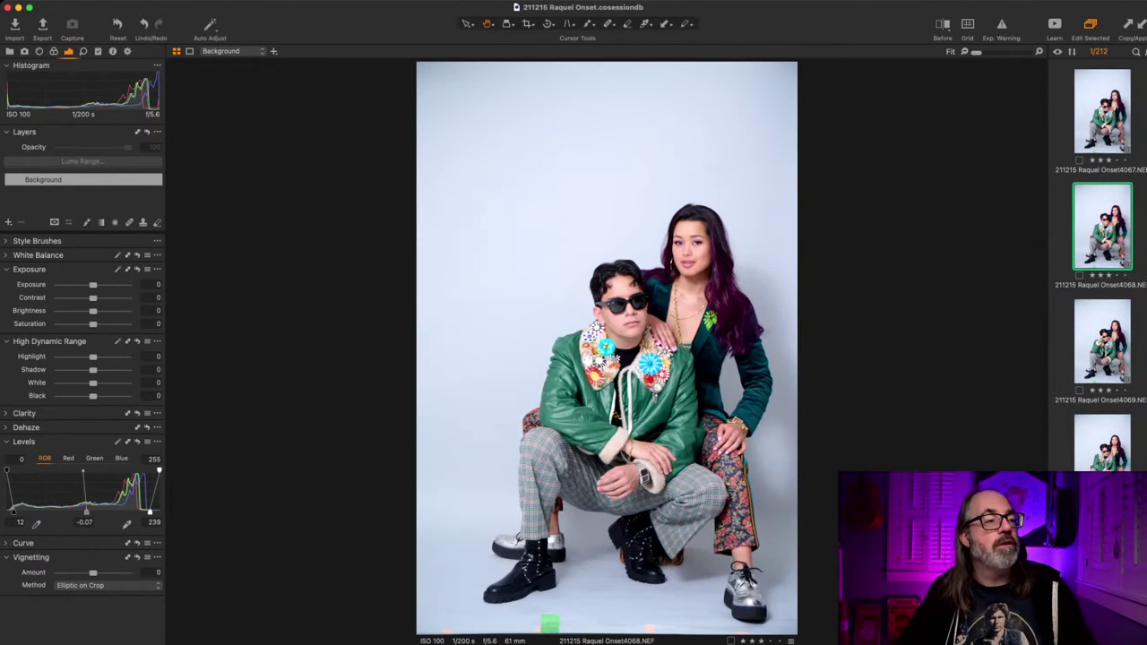
pyautogui.press('Right')
pyautogui.press('Right')
pyautogui.press('Right')
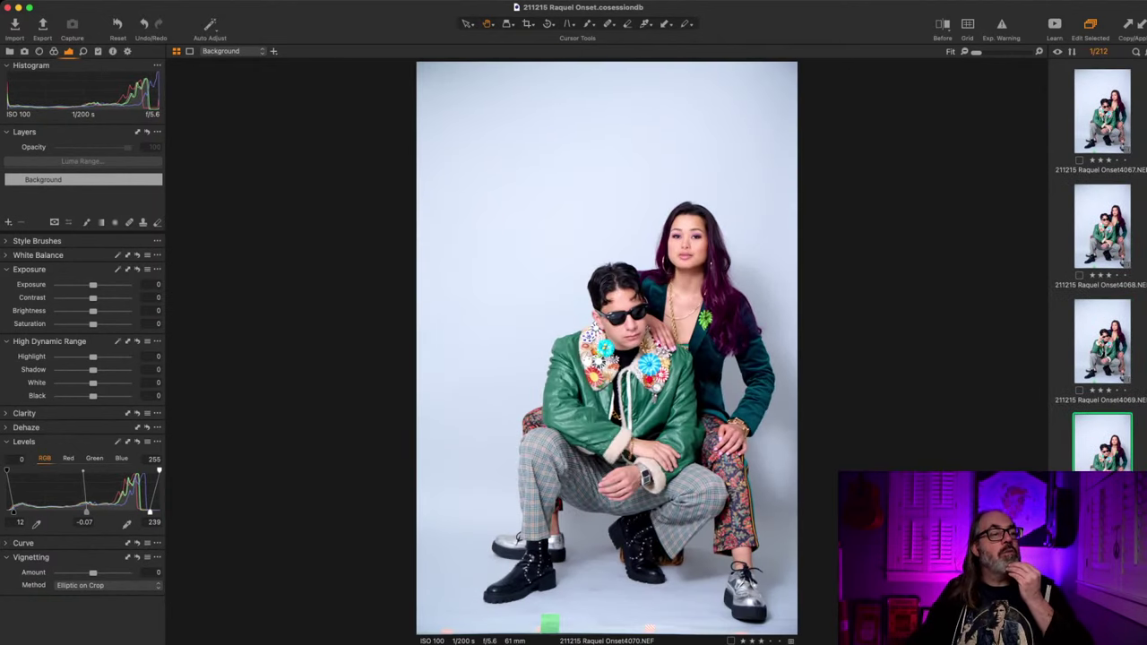
pyautogui.press('Right')
pyautogui.press('Right')
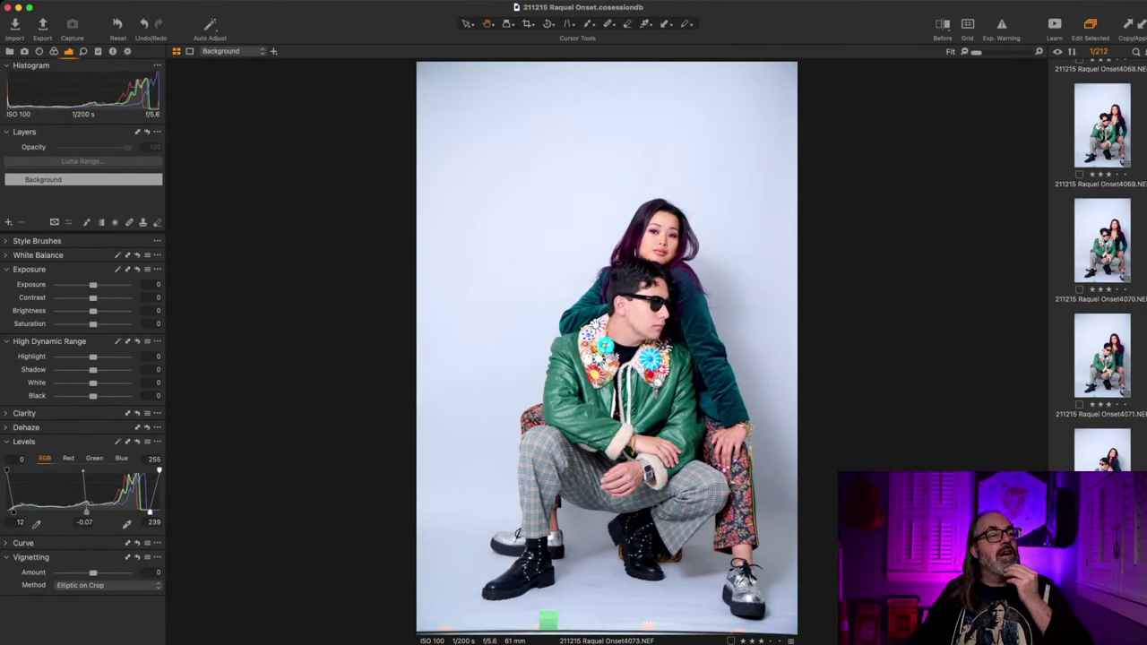
pyautogui.press('Right')
pyautogui.press('Right')
pyautogui.press('Right')
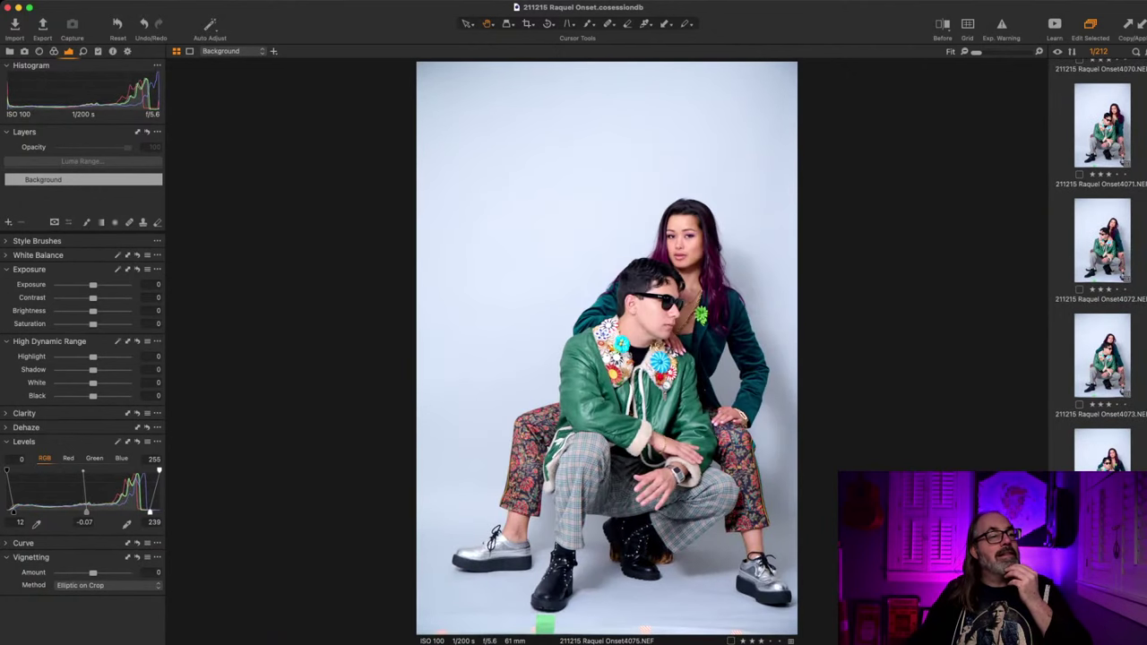
pyautogui.press('Right')
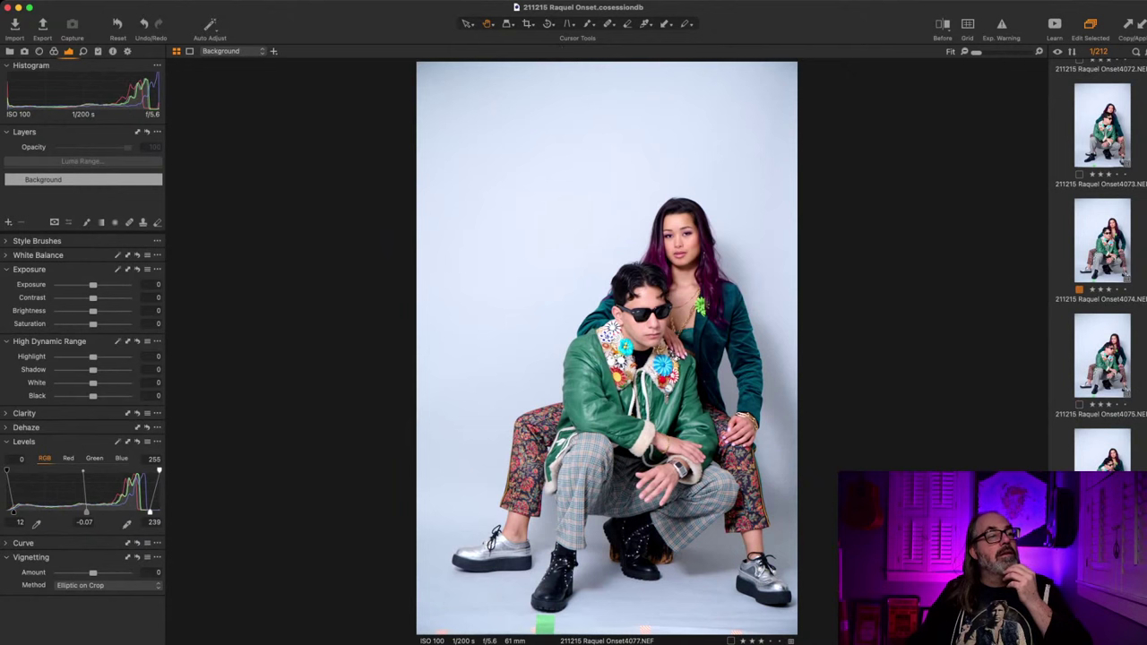
pyautogui.press('Left')
pyautogui.press('Right')
pyautogui.press('Right')
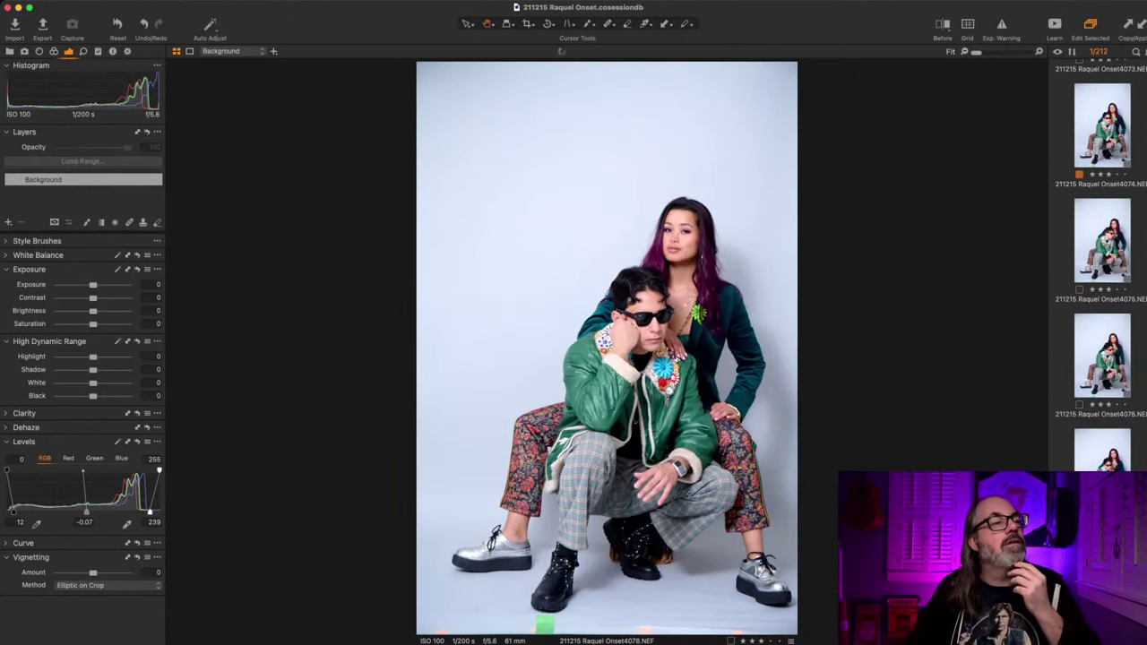
pyautogui.press('Right')
pyautogui.press('Right')
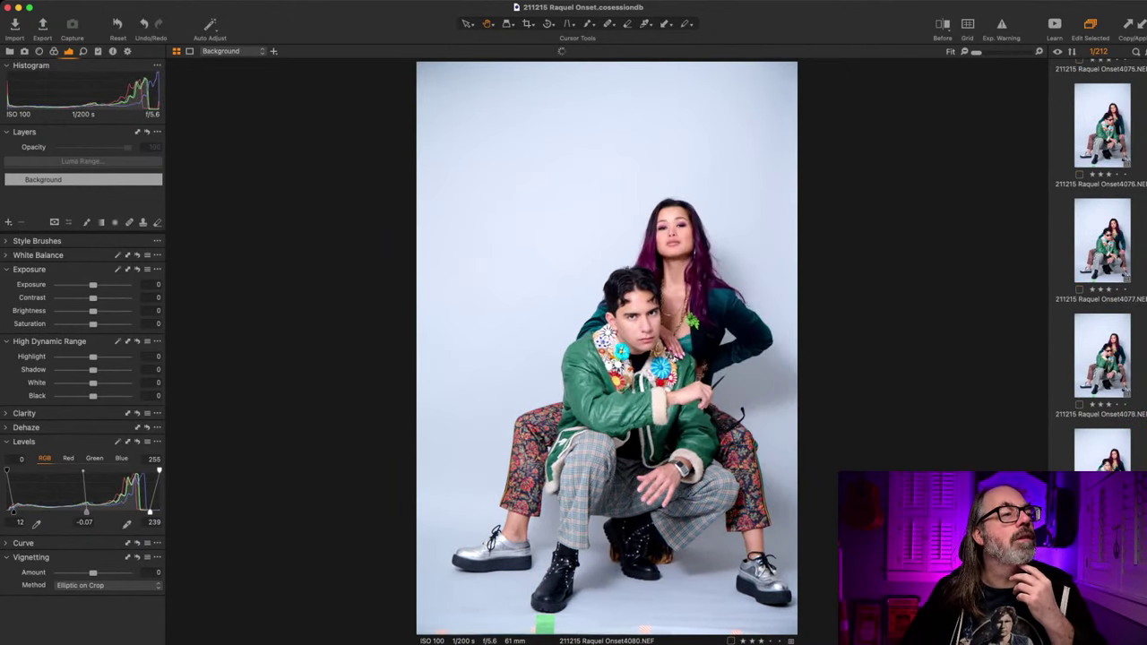
pyautogui.press('Right')
pyautogui.press('Right')
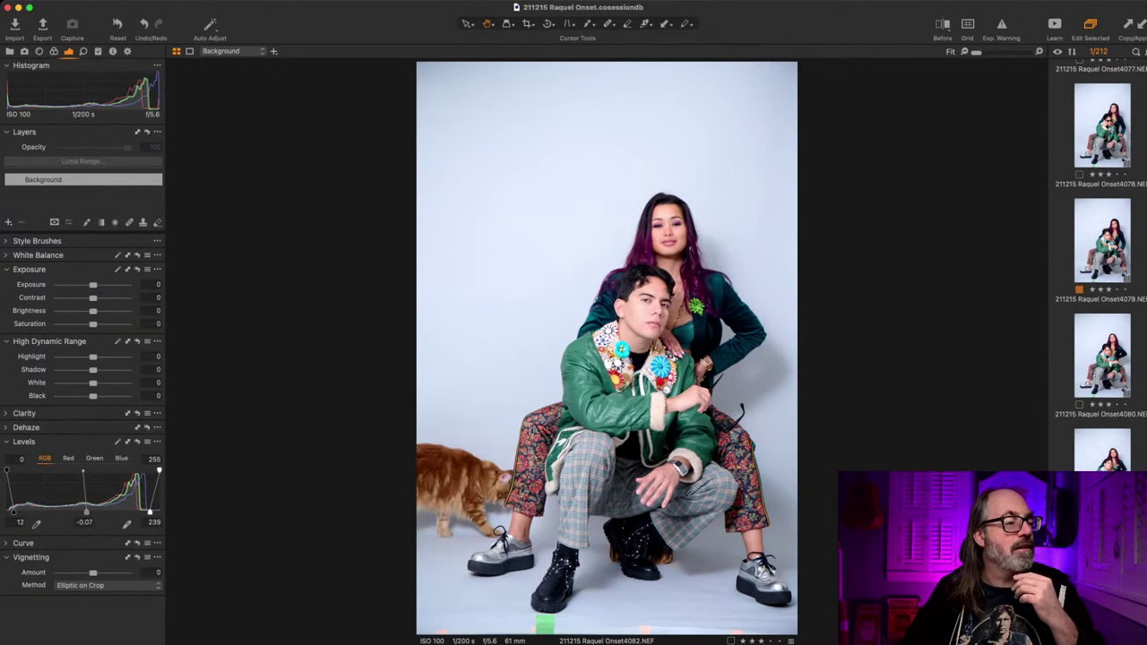
# Step: Review photos 4083 through 4088, with the man seated behind the woman, for grade consistency and the backdrop's lower edge
pyautogui.press('Right')
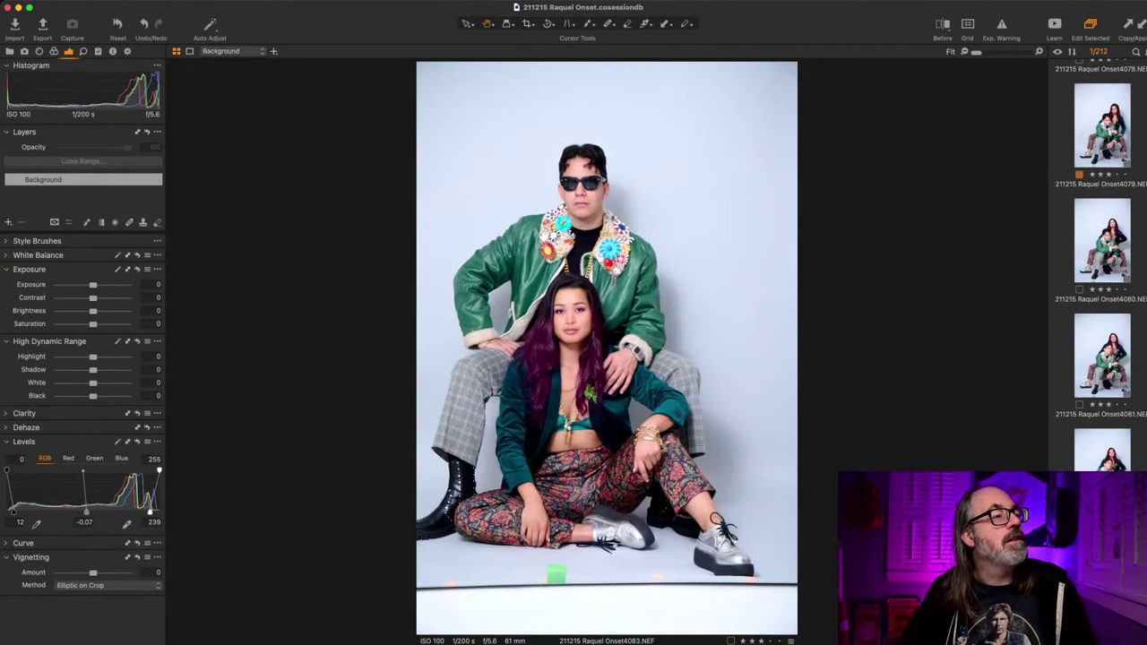
pyautogui.press('Right')
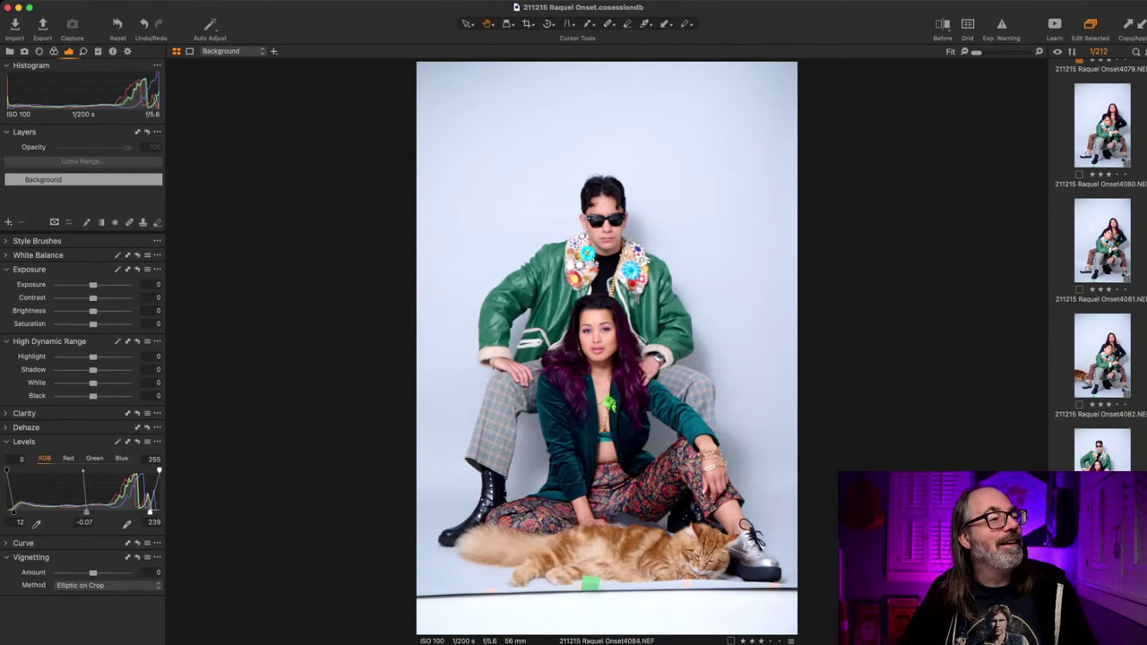
pyautogui.press('Right')
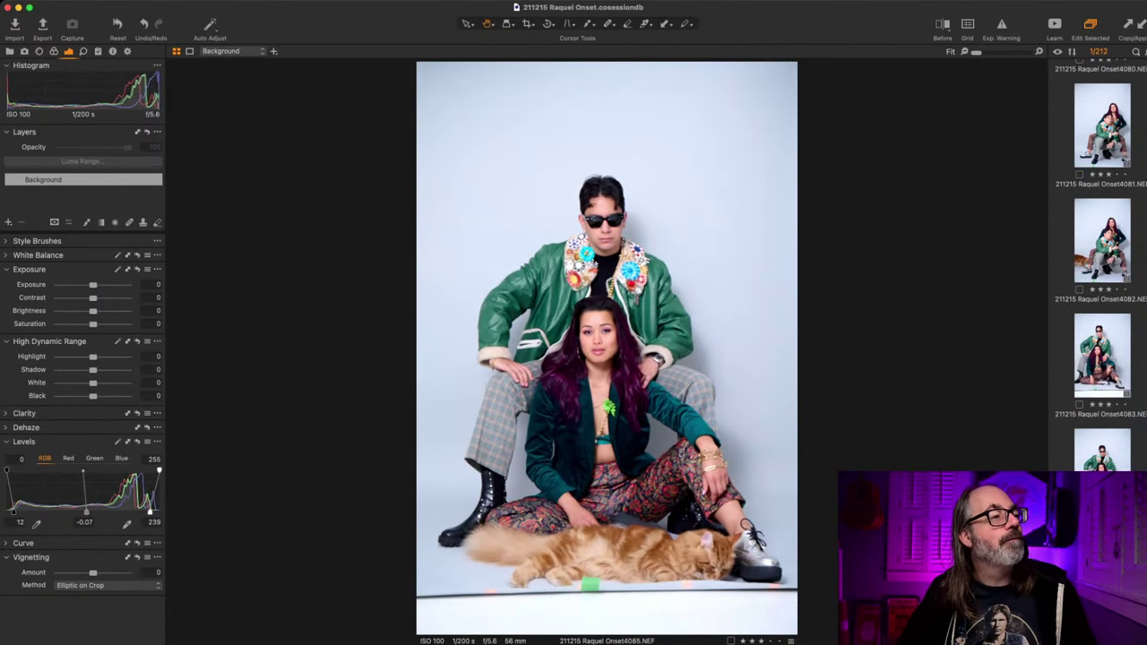
pyautogui.press('Right')
pyautogui.press('Right')
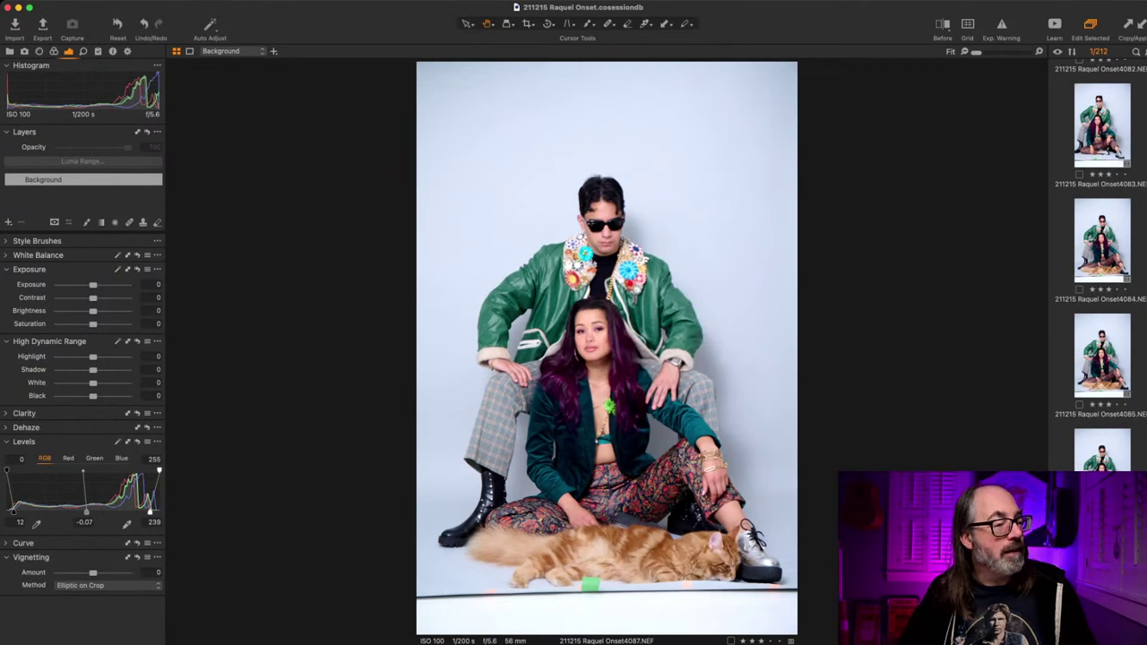
pyautogui.press('Right')
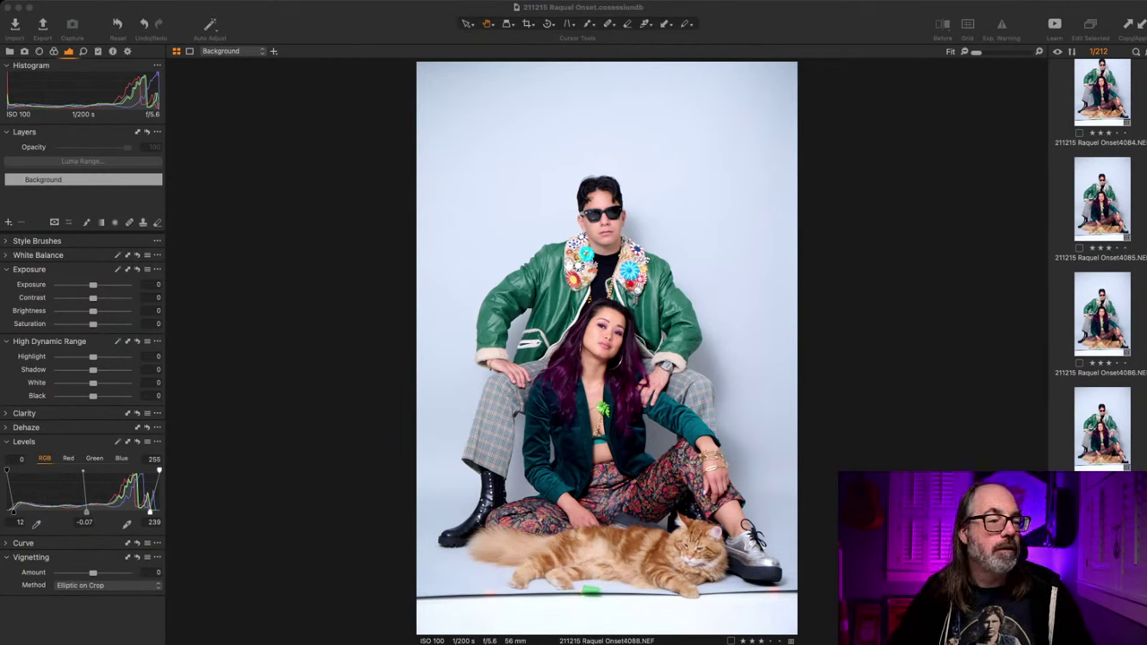
# Step: Review the couple-with-cat photos 4089 through 4114 individually for poses, grade consistency and tape marks on the floor
pyautogui.press('super+Tab')
pyautogui.press('Down')
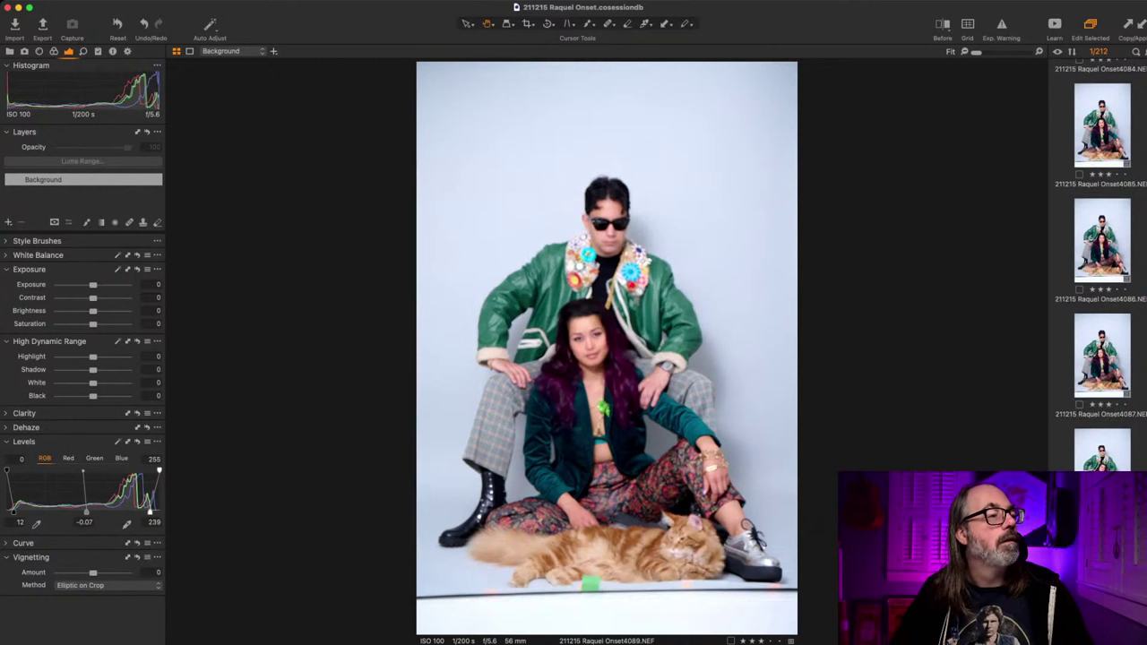
pyautogui.press('Down')
pyautogui.press('Right')
pyautogui.press('Right')
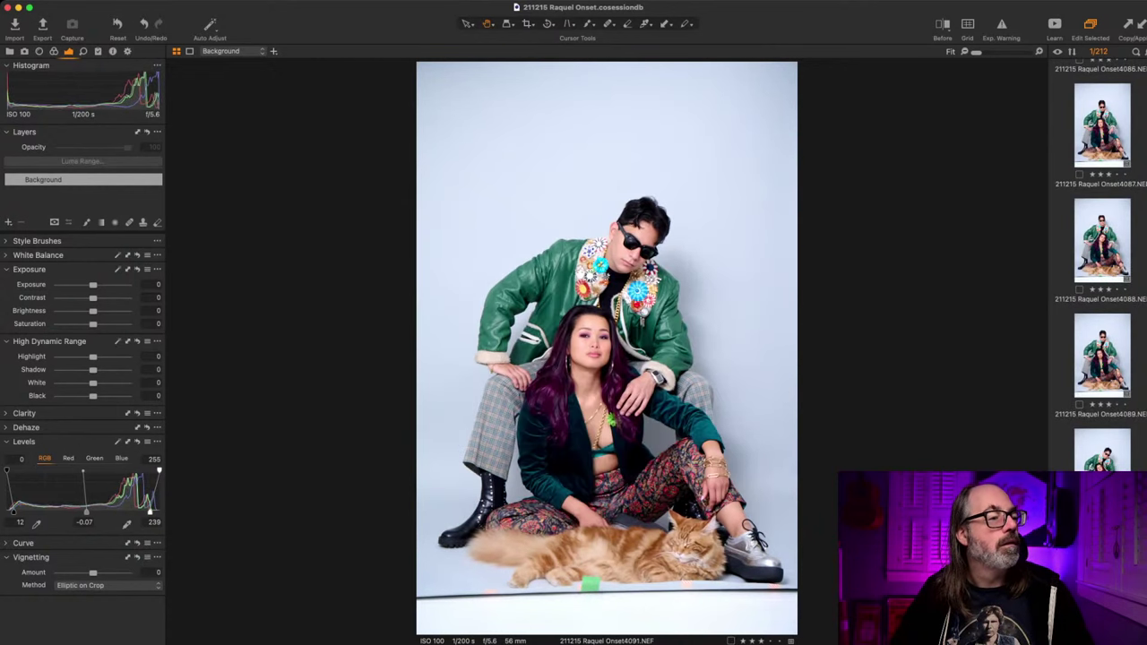
pyautogui.press('Right')
pyautogui.press('Right')
pyautogui.press('Right')
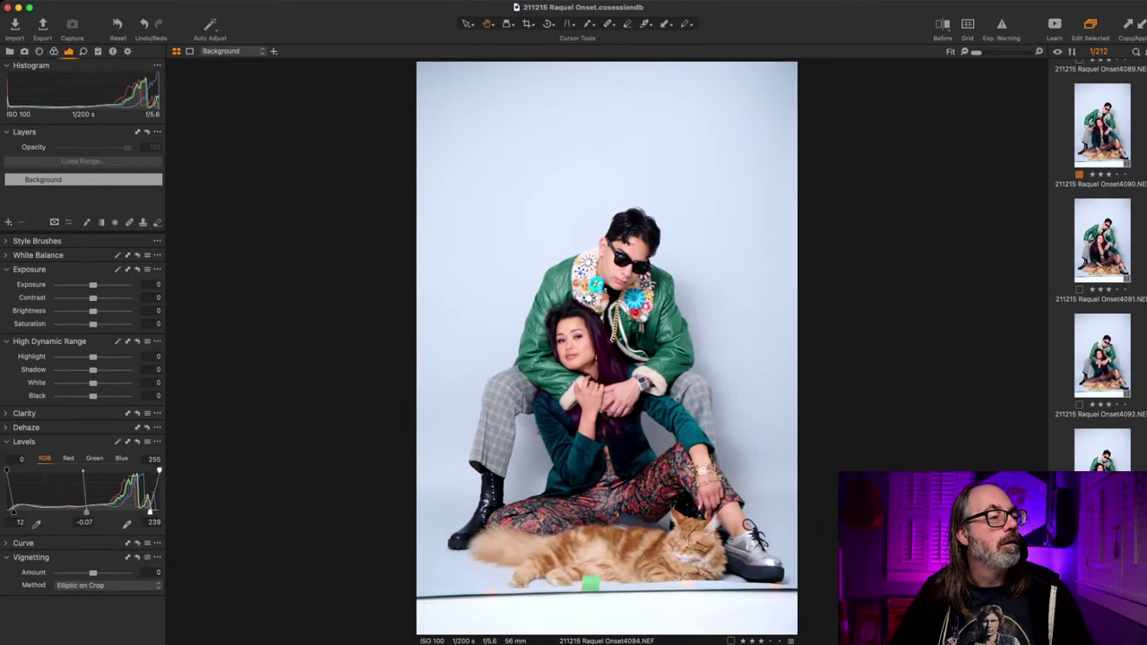
pyautogui.press('Right')
pyautogui.press('Right')
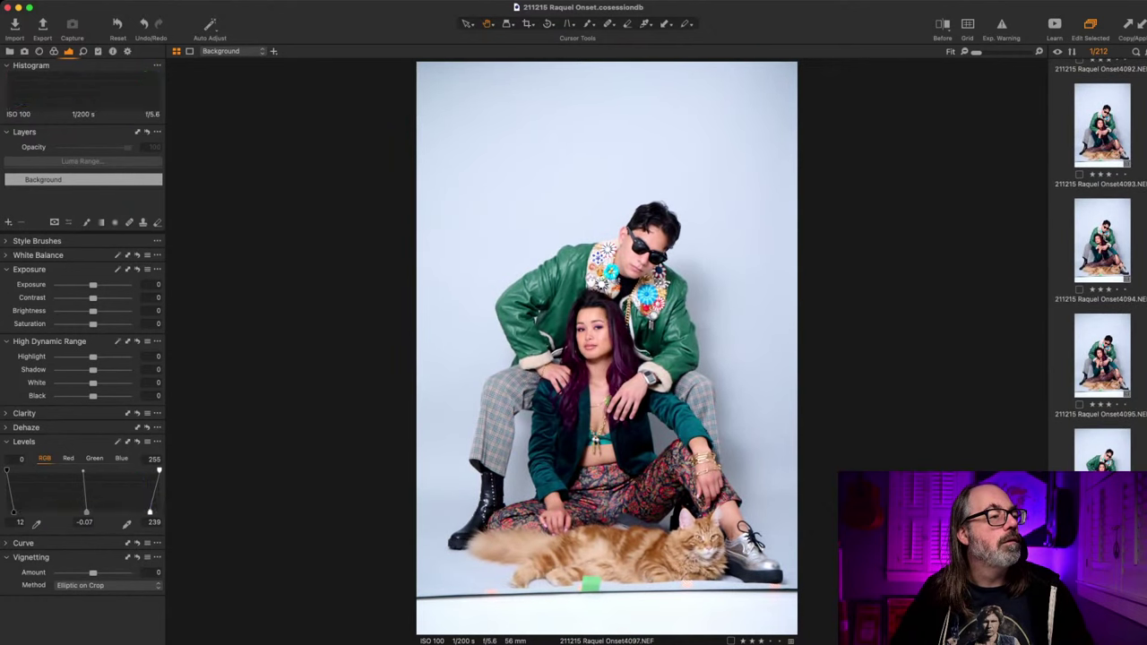
pyautogui.press('Right')
pyautogui.press('Right')
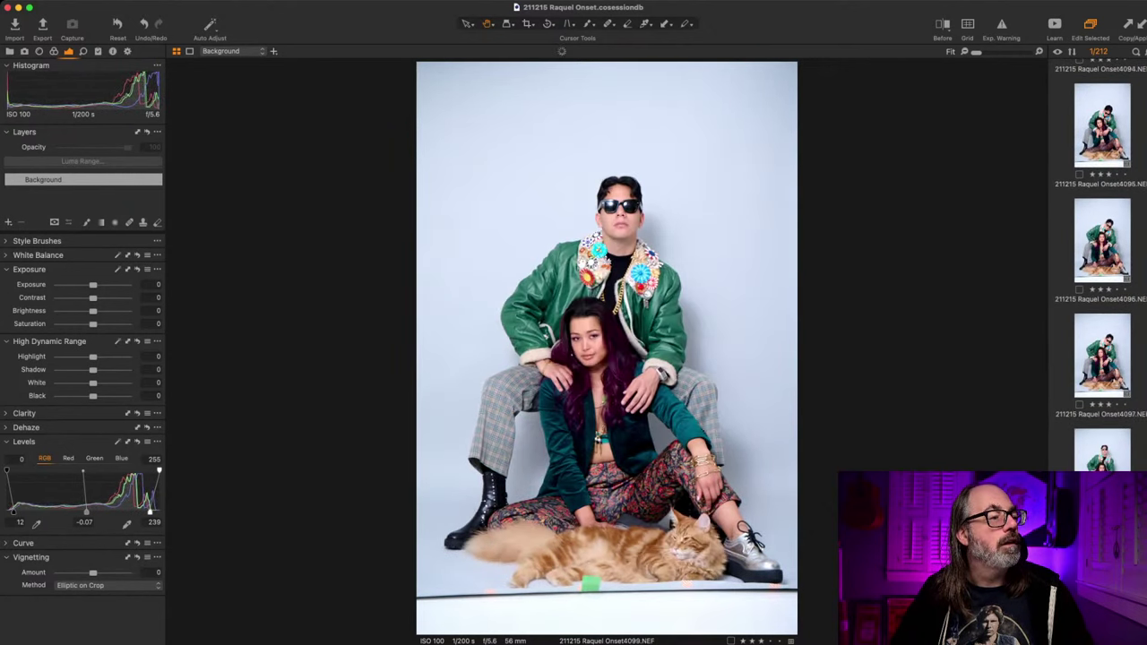
pyautogui.press('Right')
pyautogui.press('Right')
pyautogui.press('Right')
pyautogui.press('Right')
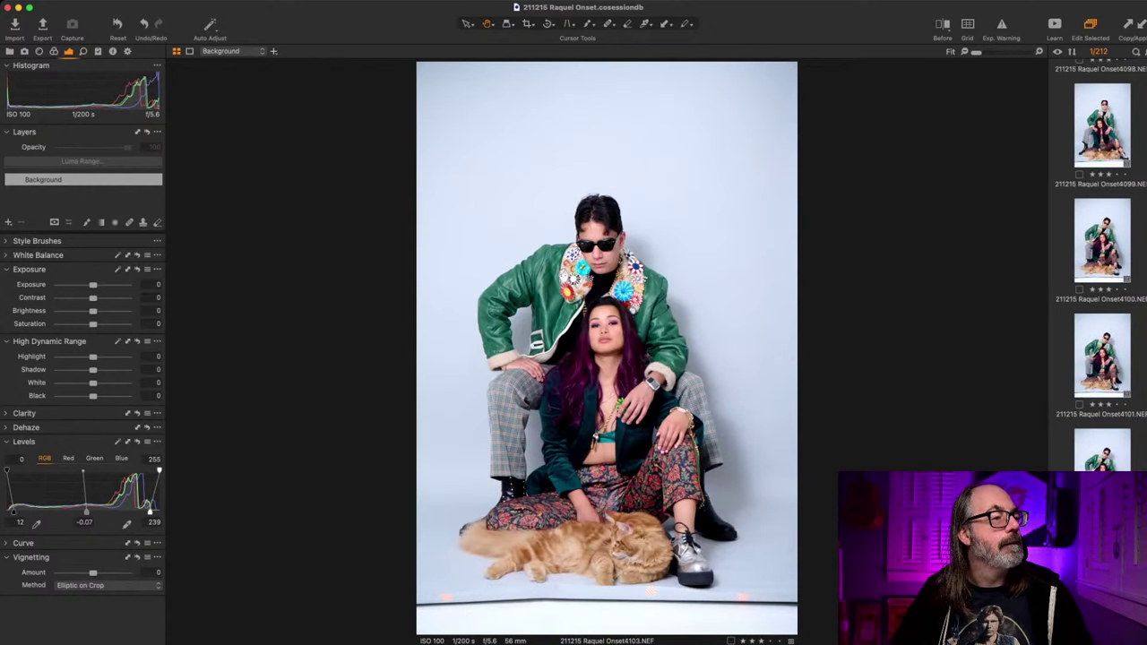
pyautogui.press('Right')
pyautogui.press('Right')
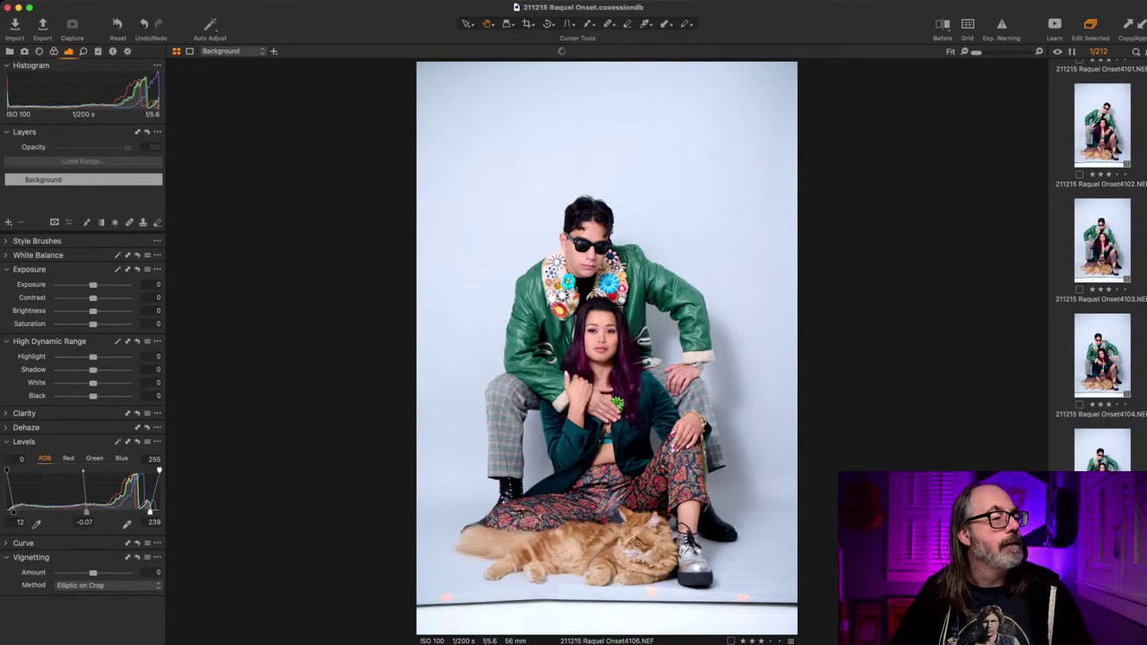
pyautogui.press('Left')
pyautogui.press('Right')
pyautogui.press('Right')
pyautogui.press('Right')
pyautogui.press('Right')
pyautogui.press('Right')
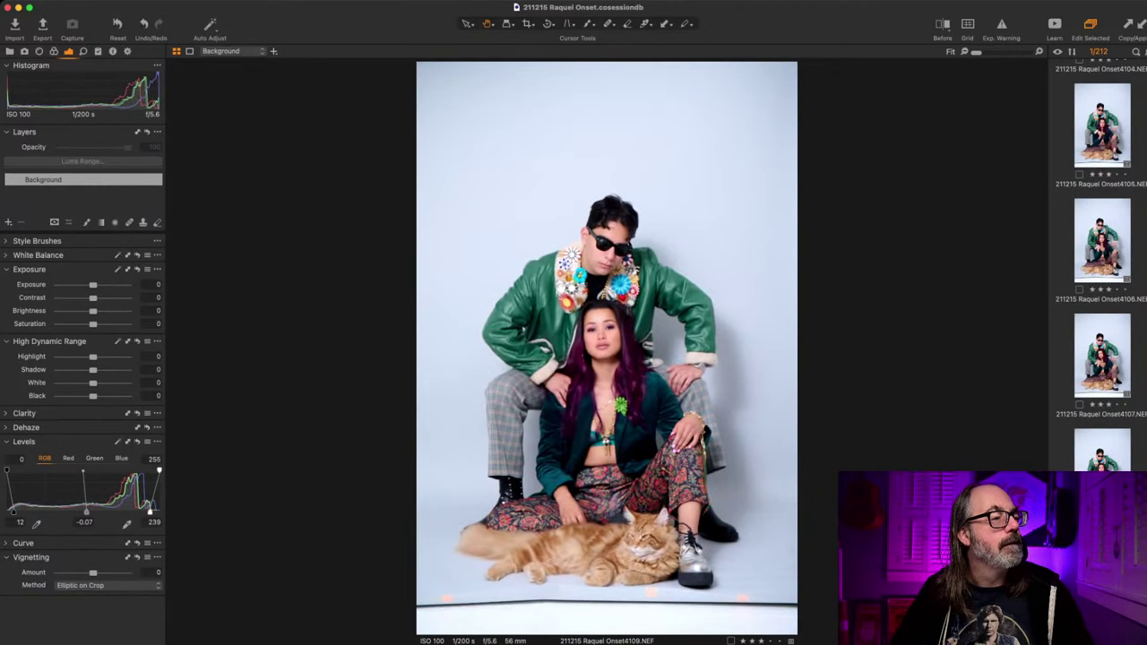
pyautogui.press('Right')
pyautogui.press('Right')
pyautogui.press('Right')
pyautogui.press('Right')
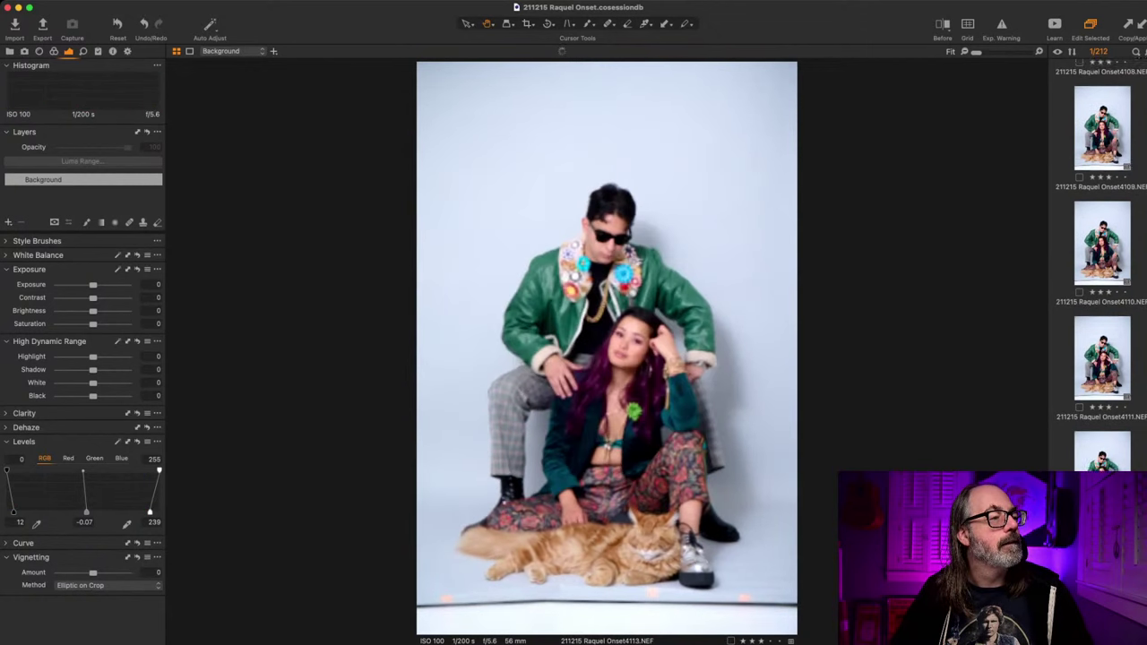
pyautogui.press('Right')
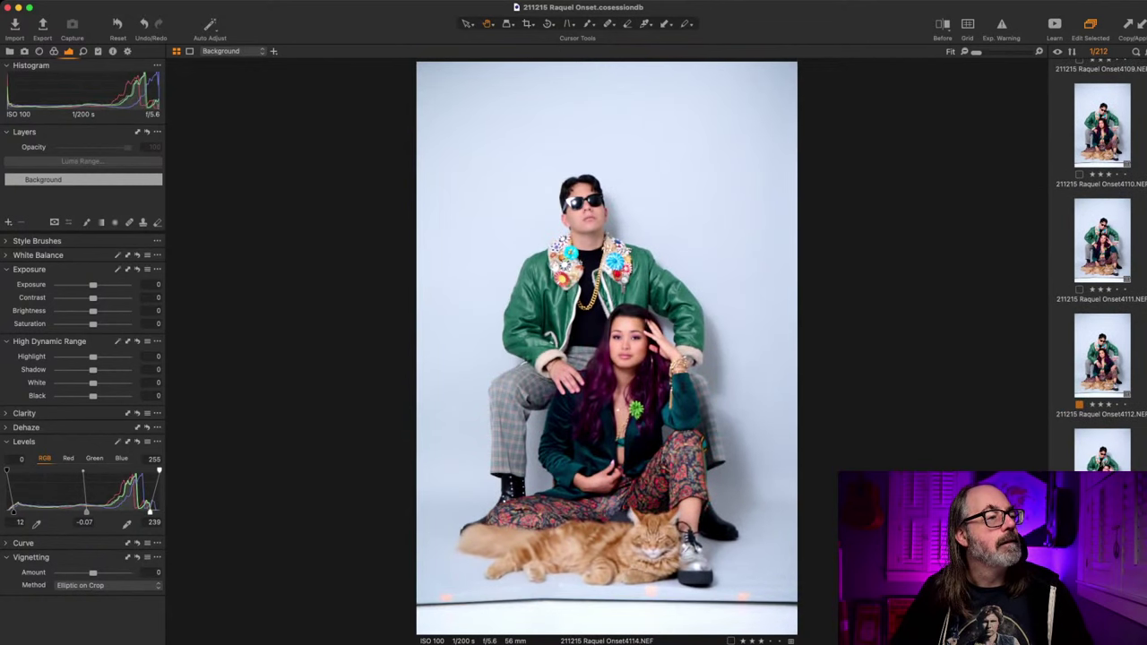
# Step: Review the couple-with-cat photos 4115 through 4120 individually for poses and grade consistency
pyautogui.press('Right')
pyautogui.press('Right')
pyautogui.press('Right')
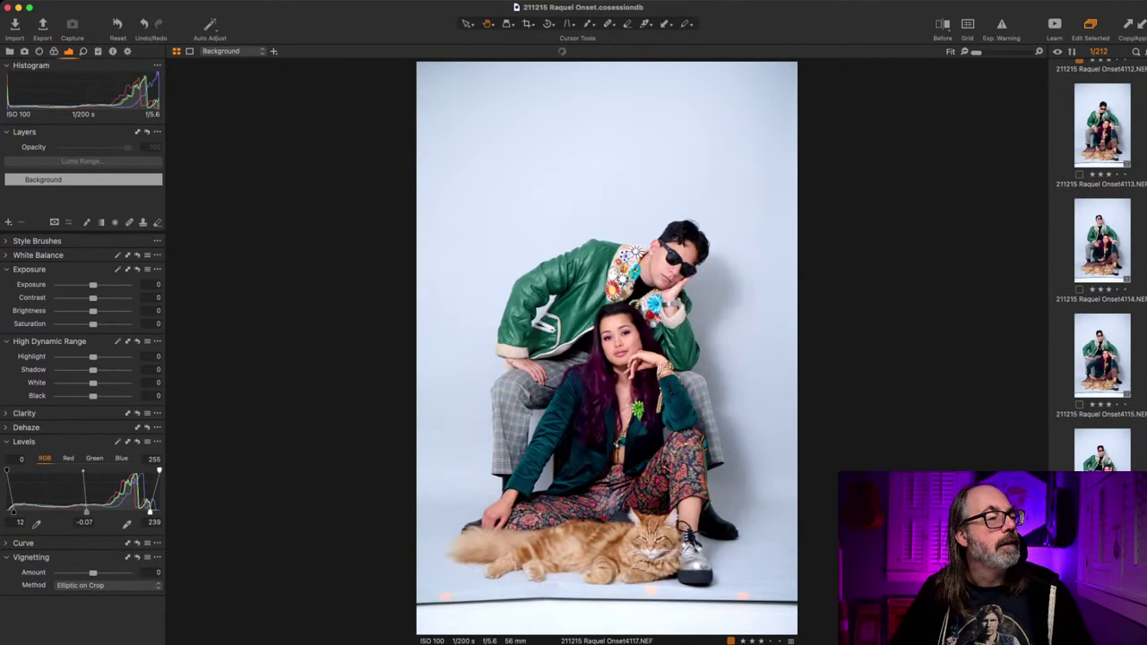
pyautogui.press('Right')
pyautogui.press('Left')
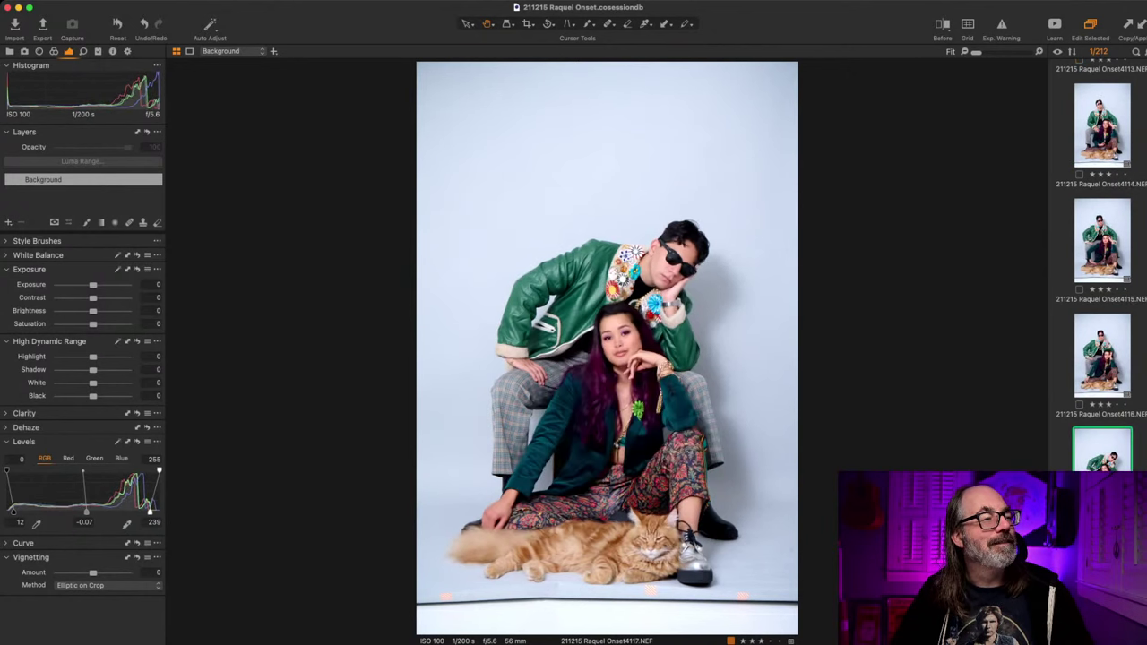
pyautogui.press('Right')
pyautogui.press('Right')
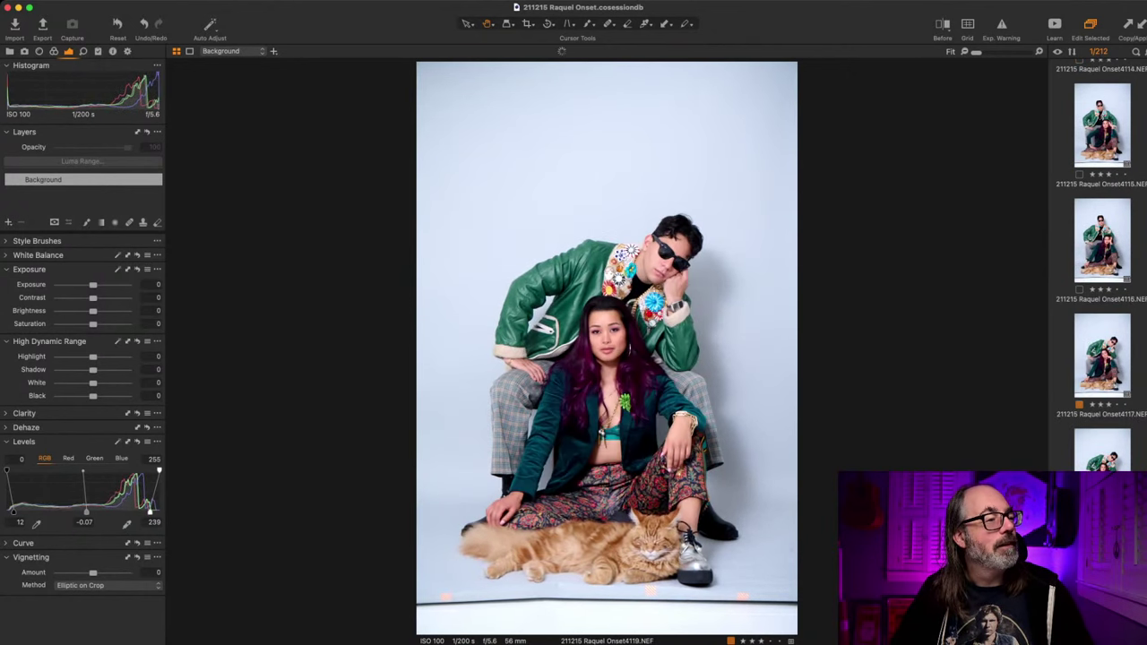
pyautogui.press('Right')
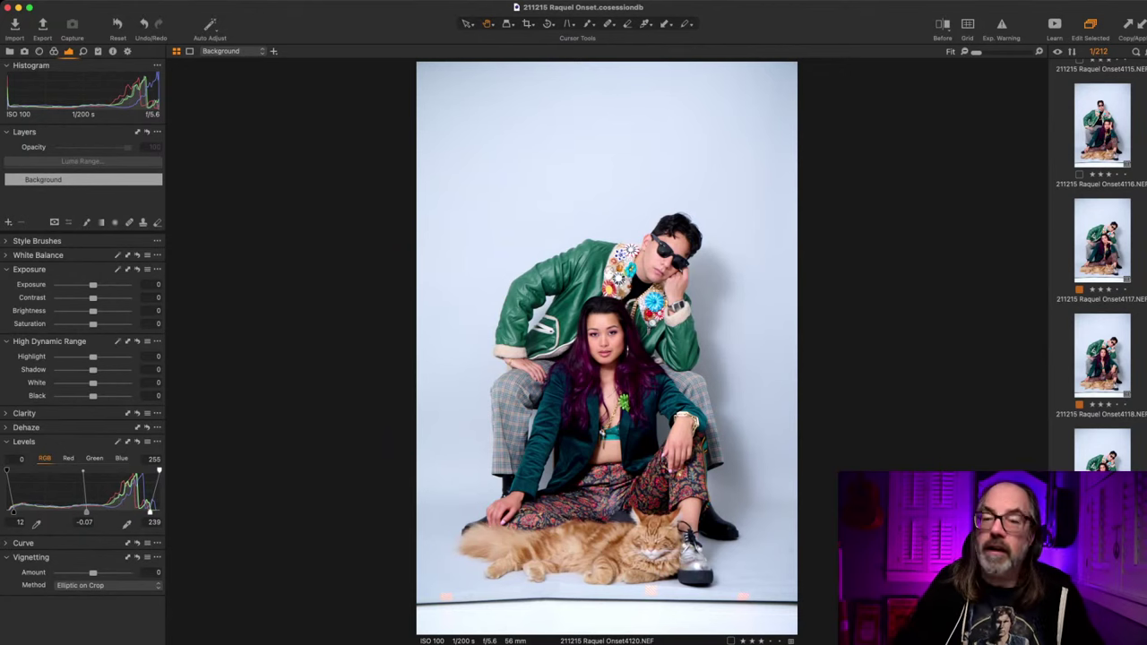
# Step: Return to the start of the filmstrip and view photo 3881 on its own
pyautogui.press('super+a')
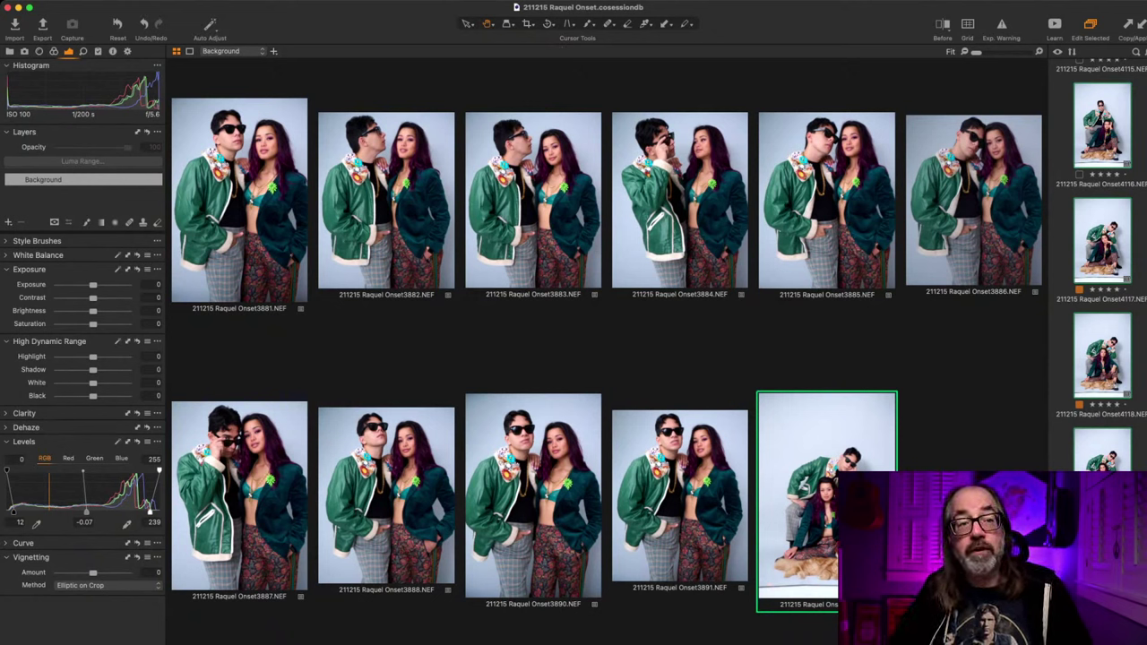
pyautogui.scroll(20, 1102, 266)
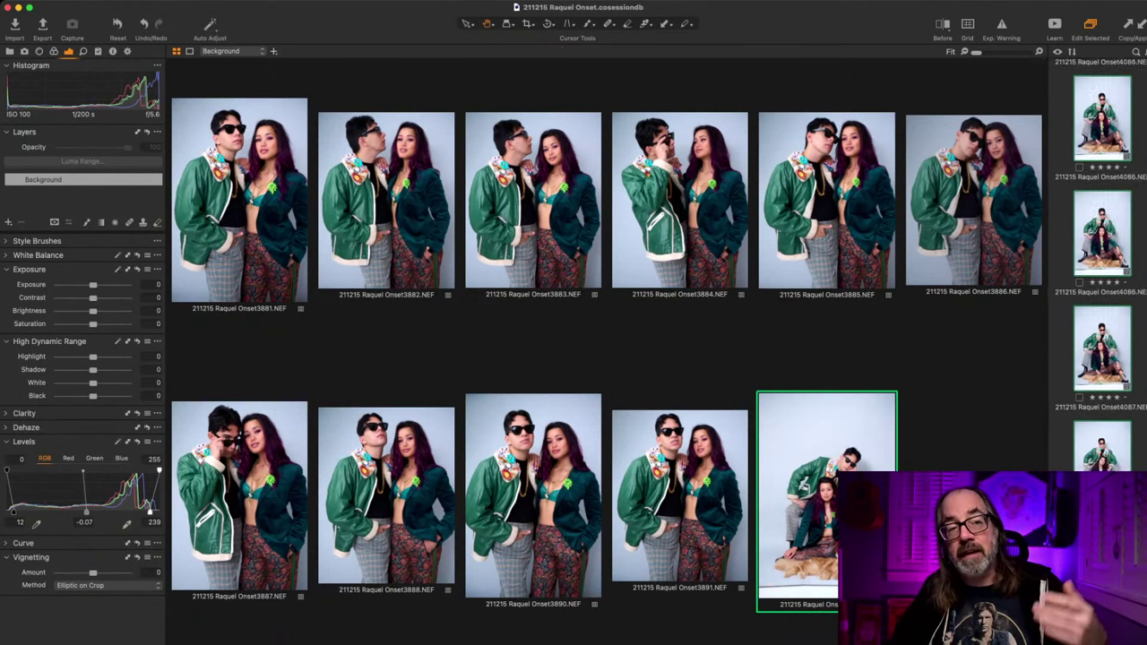
pyautogui.scroll(20, 1102, 265)
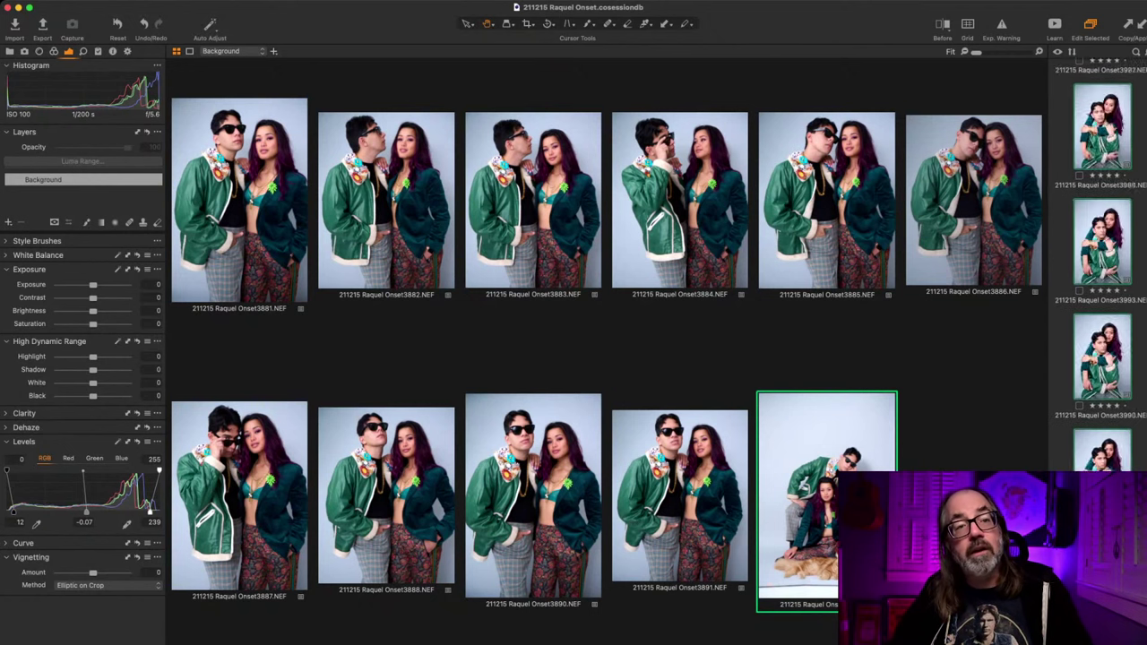
pyautogui.scroll(15, 1101, 264)
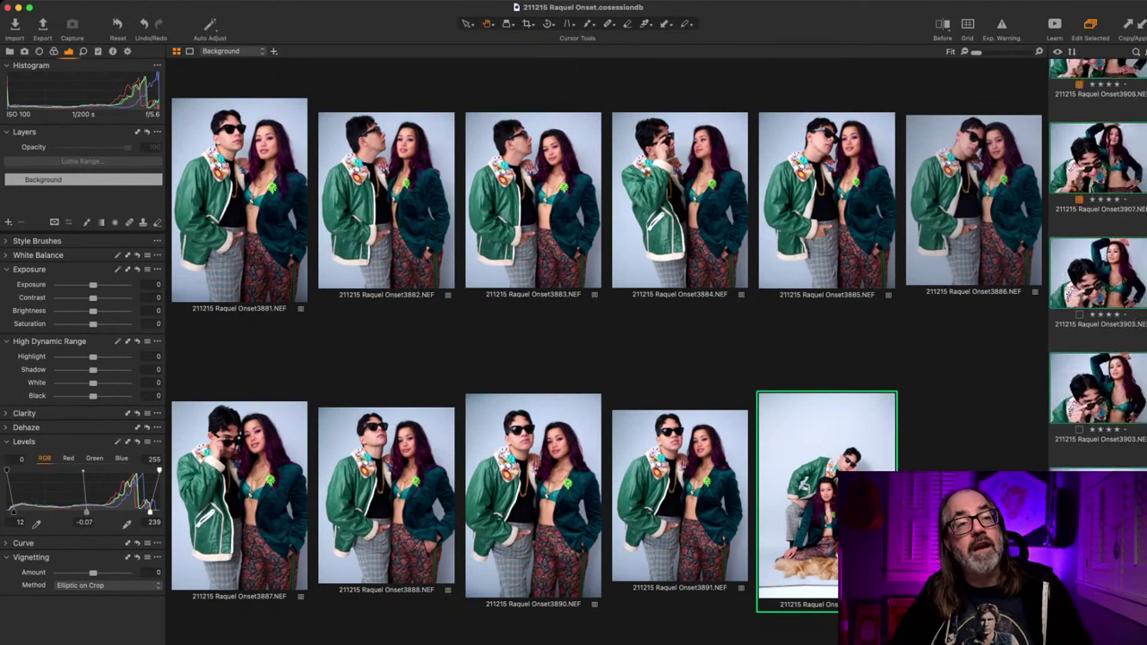
pyautogui.scroll(3, 1102, 265)
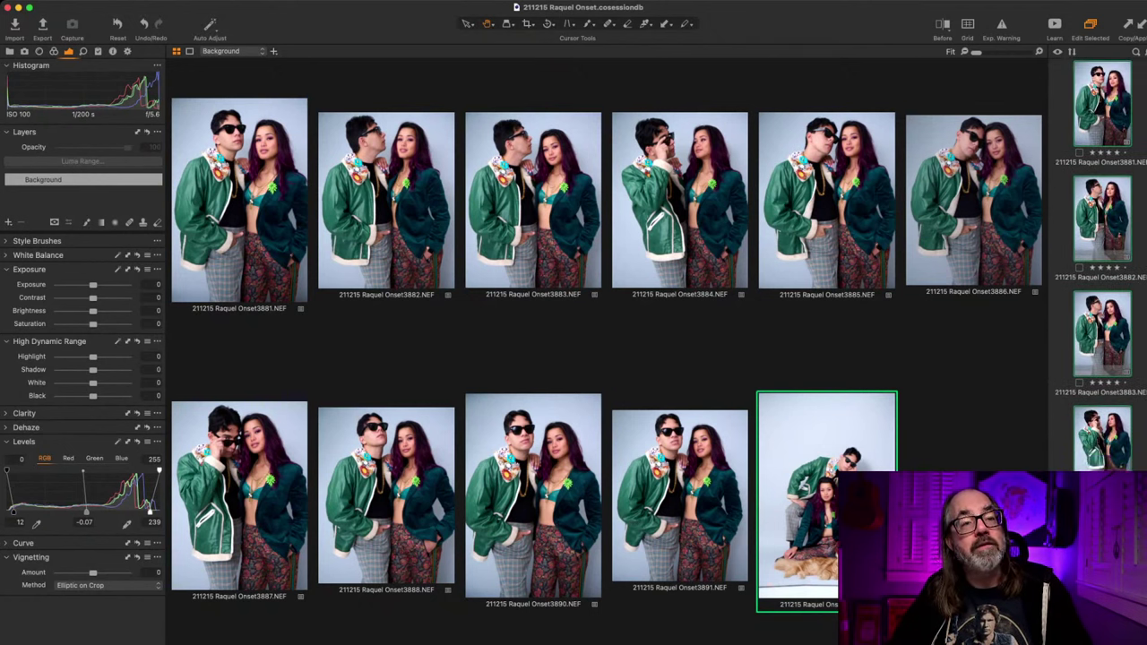
pyautogui.press('super+shift+a')
pyautogui.click(1101, 103)
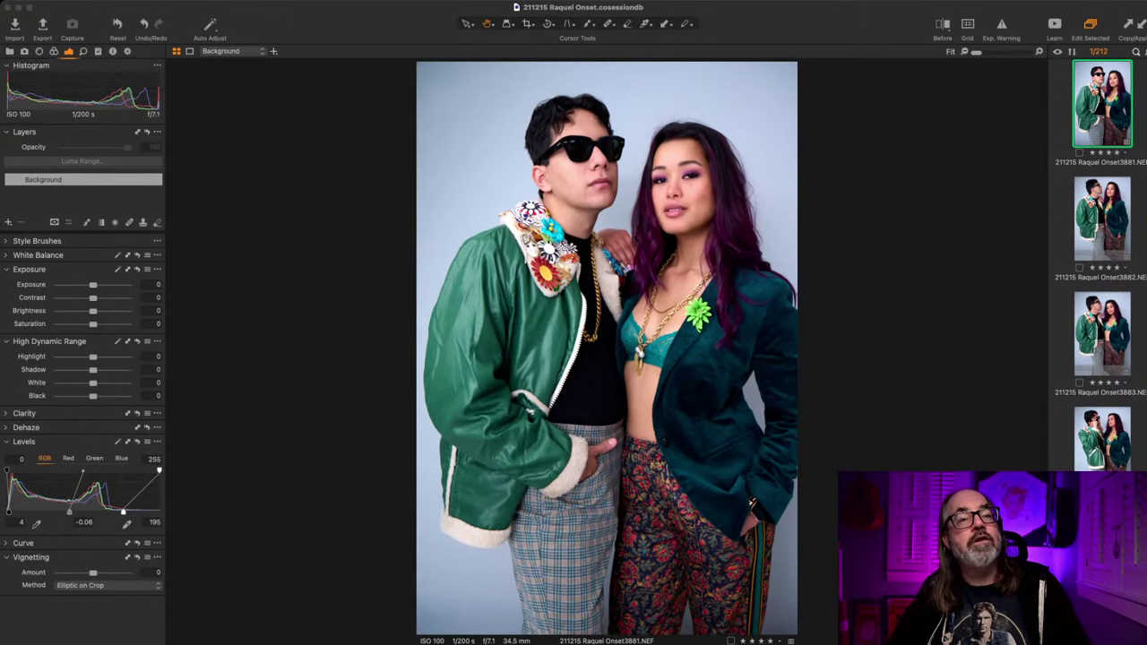
# Step: Look through the standing-couple photos 3881 through 3887 for any frame whose grade does not match its neighbours
pyautogui.press('super+shift+a')
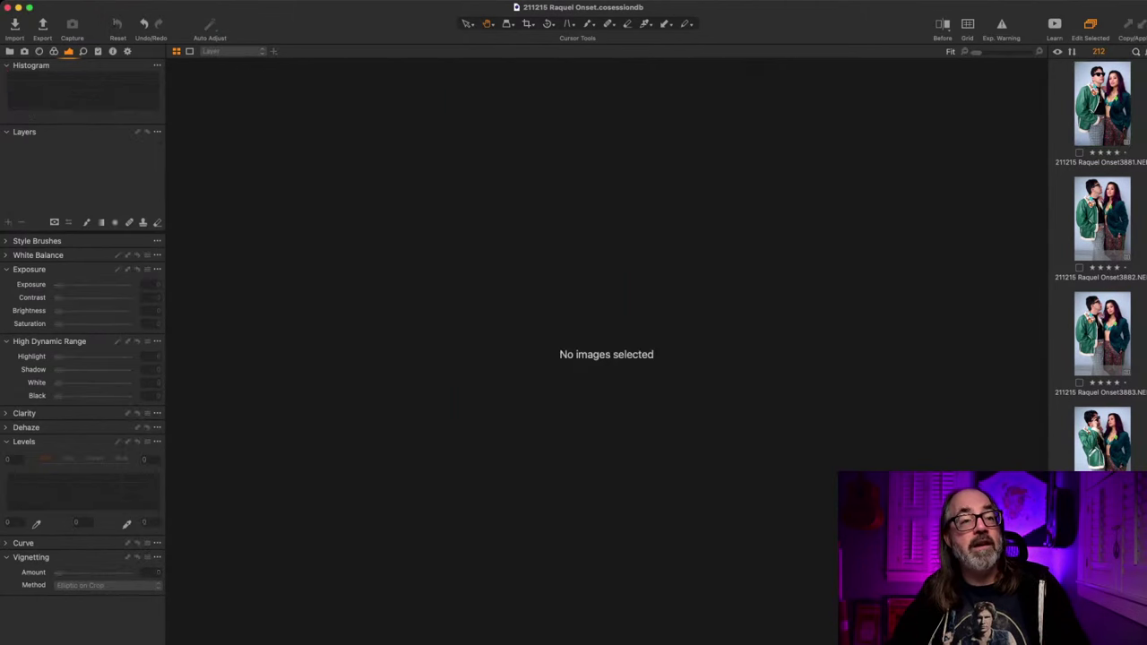
pyautogui.press('Right')
pyautogui.press('Right')
pyautogui.press('Down')
pyautogui.press('Down')
pyautogui.press('Down')
pyautogui.press('Down')
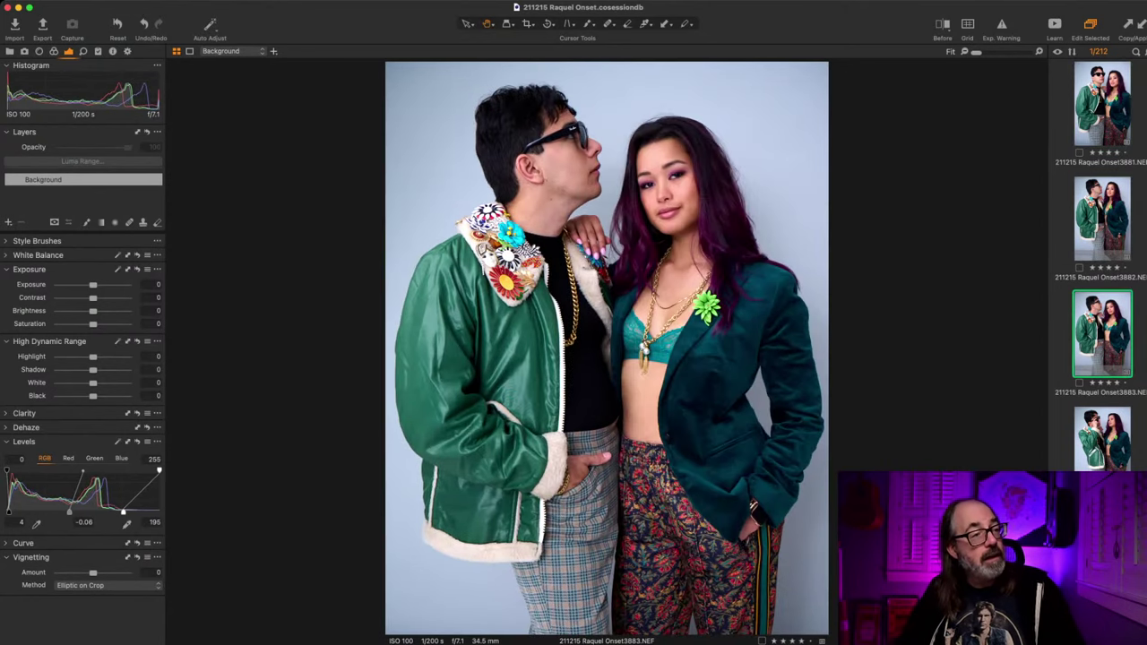
pyautogui.press('Down')
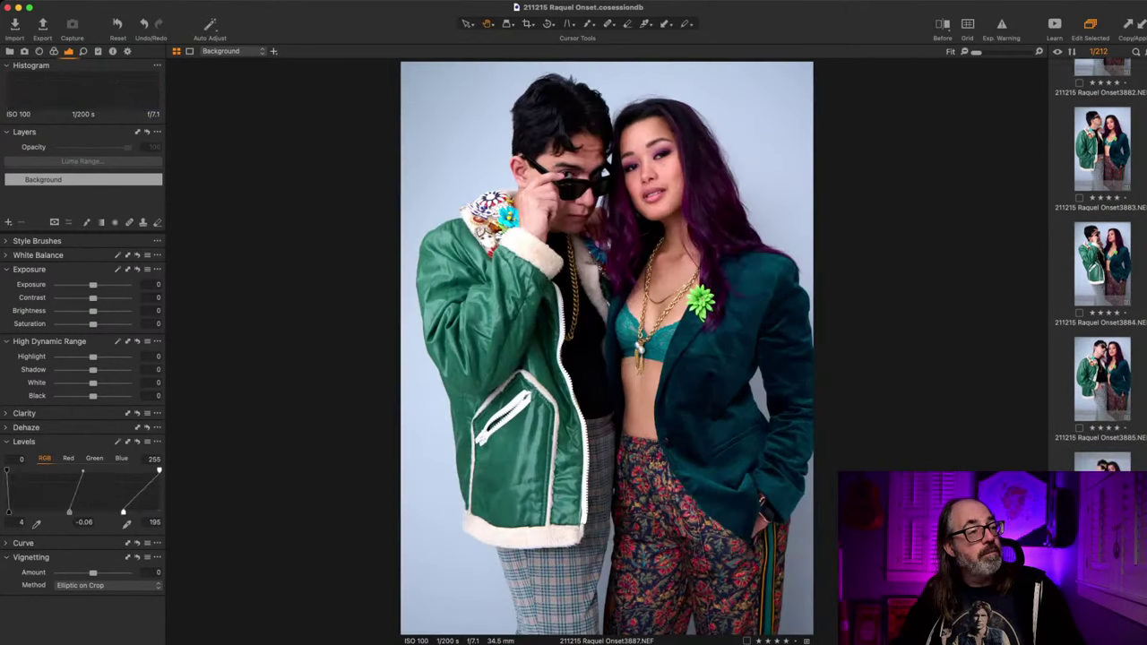
# Step: Copy the adjustments from photo 3885 and apply them to the ungraded photo 3886
pyautogui.press('Up')
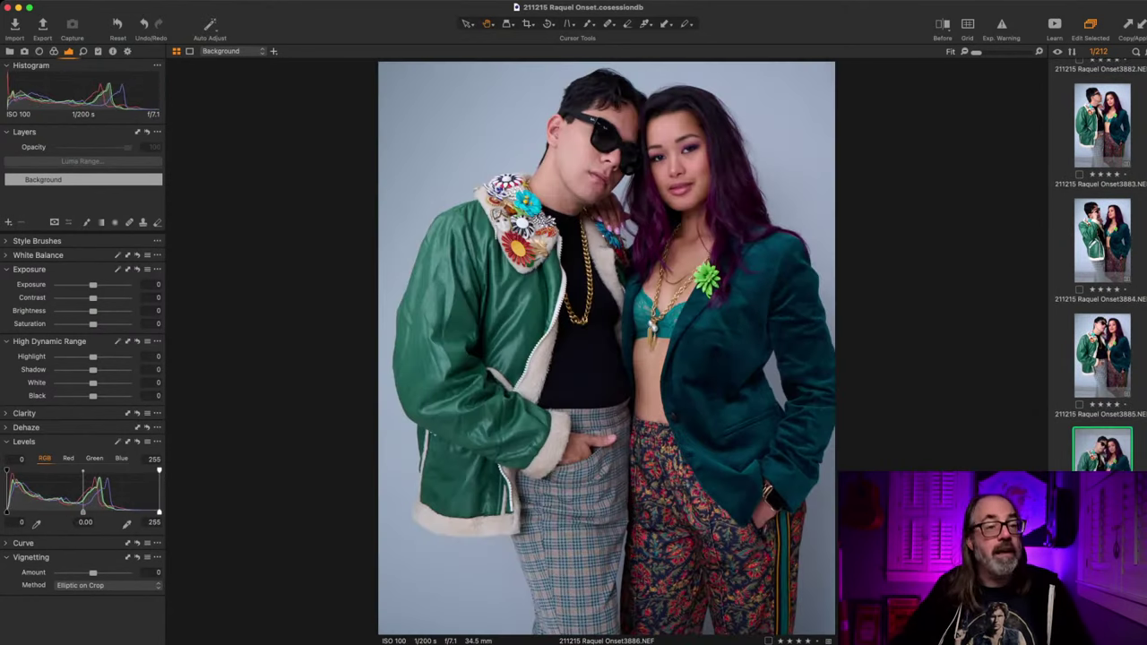
pyautogui.press('Up')
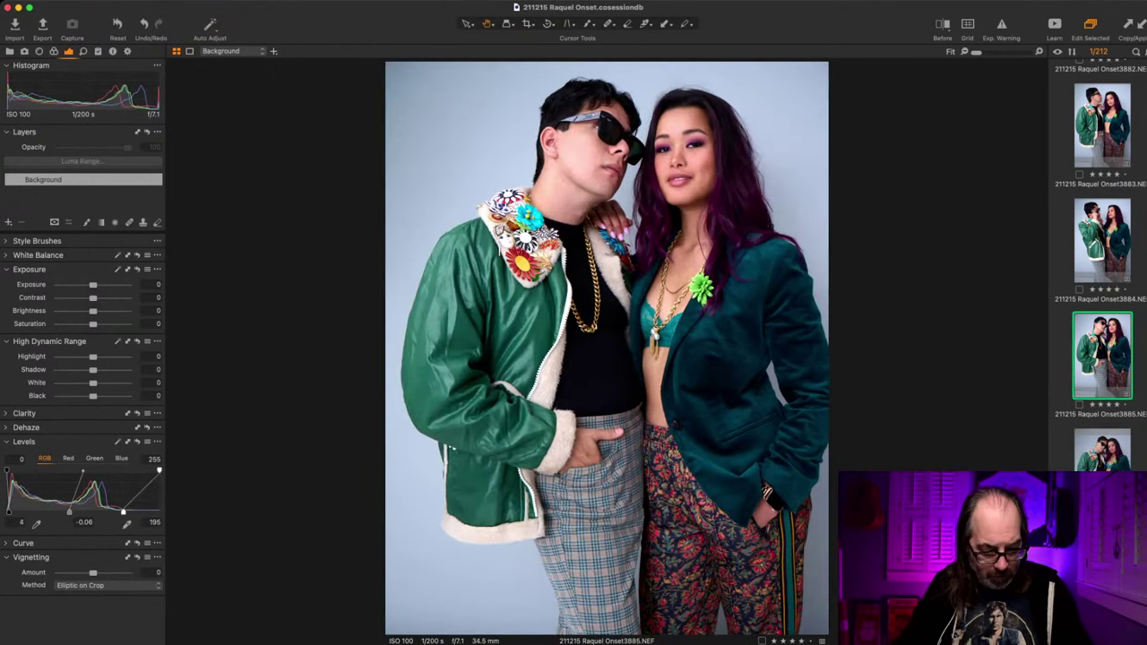
pyautogui.press('Down')
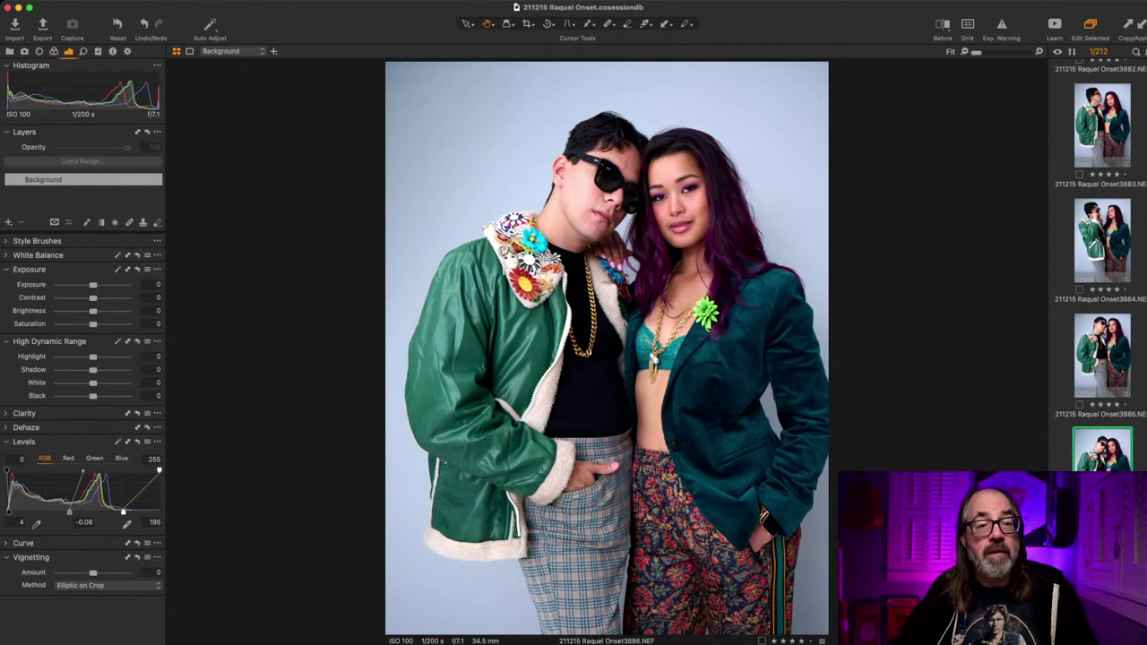
# Step: Recheck the standing-couple photos from 3881 through 3893 individually for grade and crop consistency
pyautogui.press('Left')
pyautogui.press('Left')
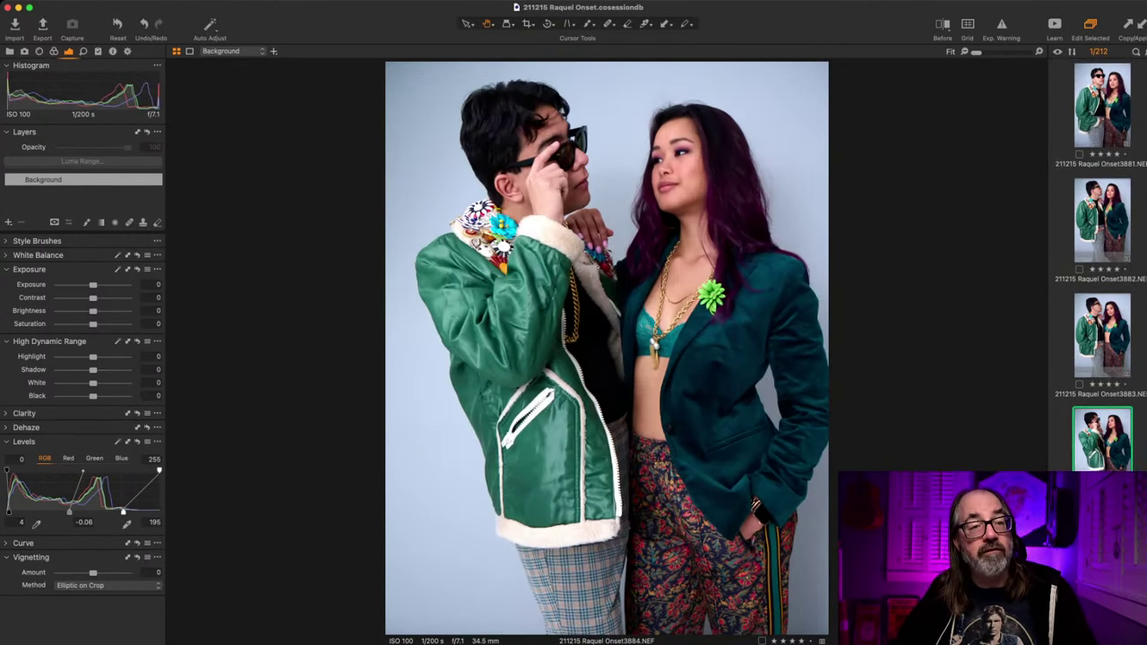
pyautogui.click(1102, 103)
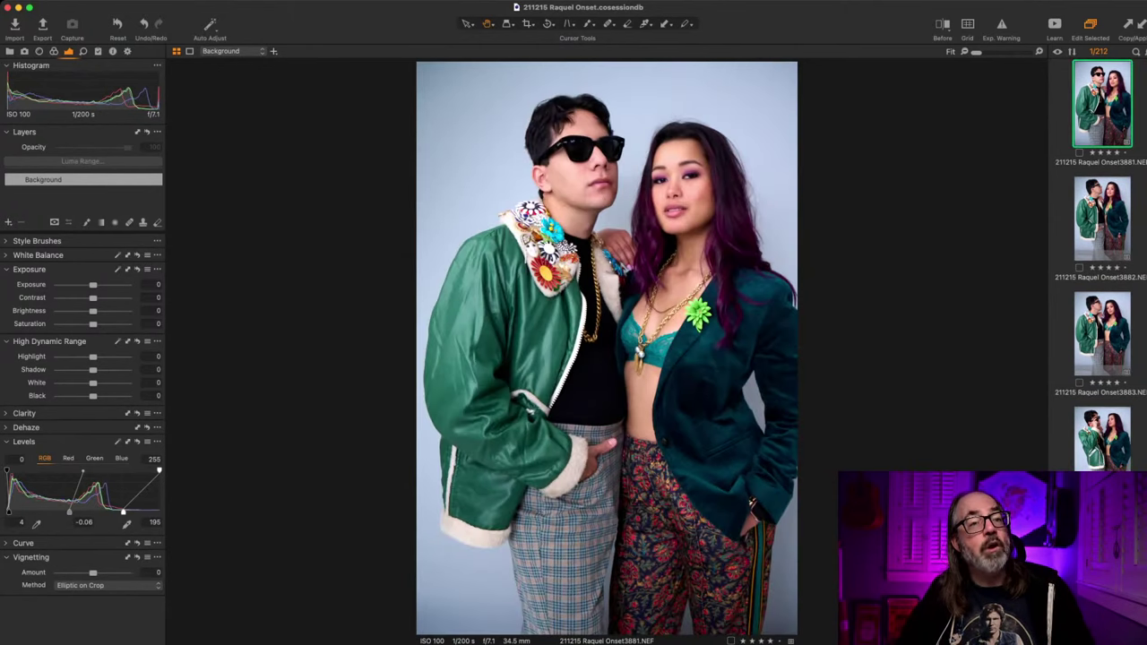
pyautogui.press('Right')
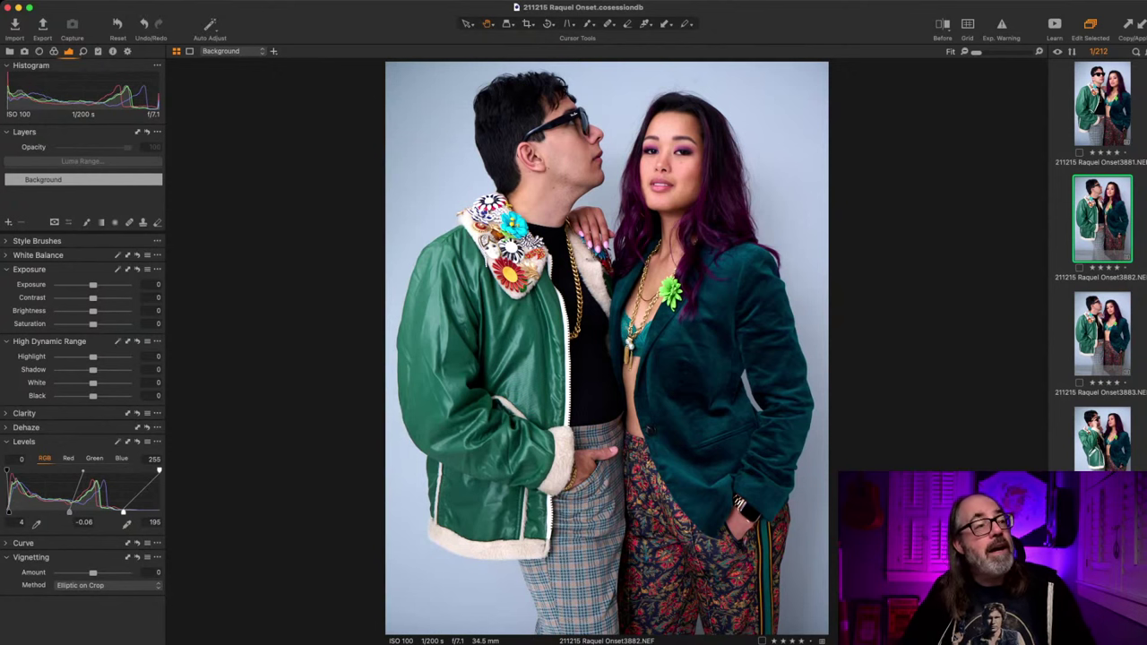
pyautogui.press('Right')
pyautogui.press('Right')
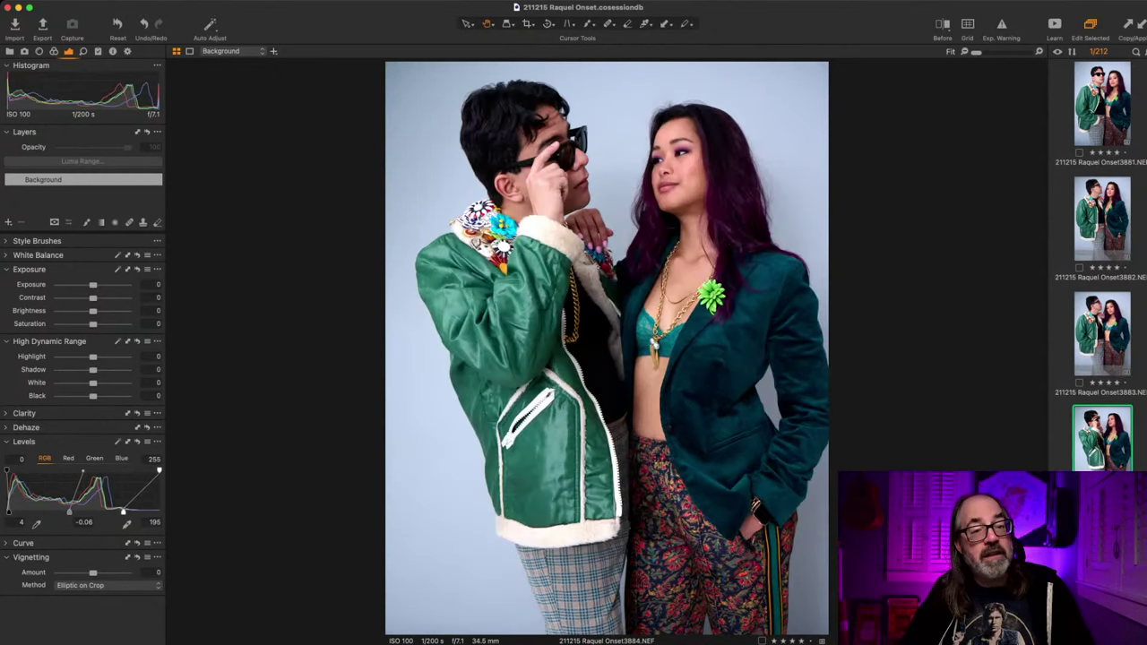
pyautogui.press('Right')
pyautogui.press('Right')
pyautogui.press('Right')
pyautogui.press('Right')
pyautogui.press('Right')
pyautogui.press('Right')
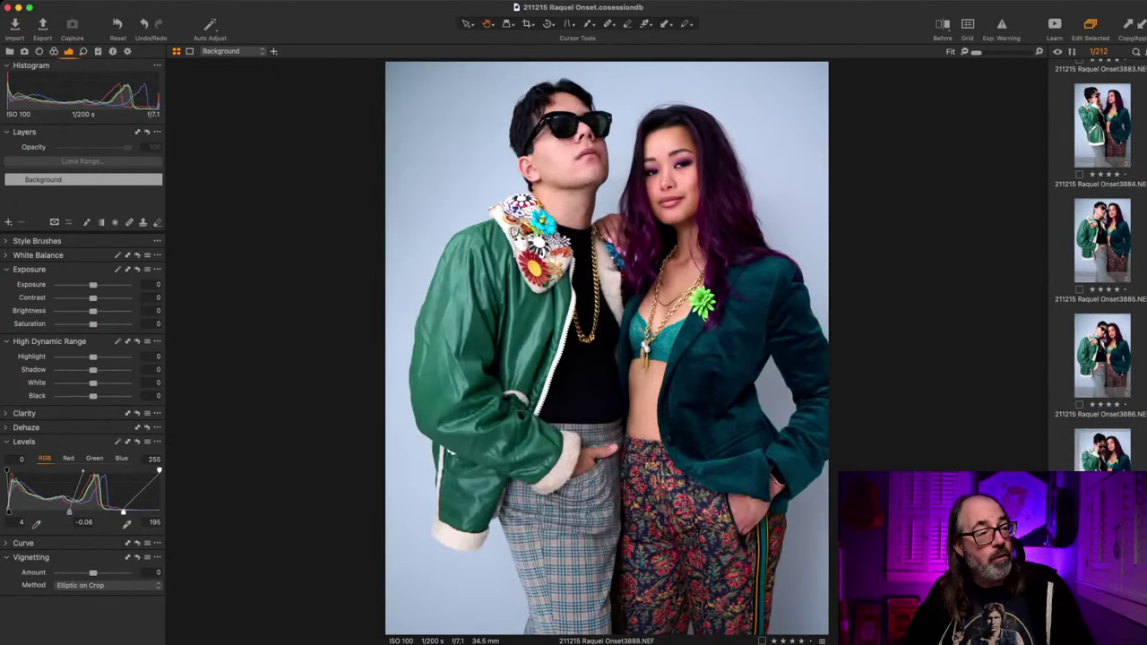
pyautogui.press('Right')
pyautogui.press('Right')
pyautogui.press('Right')
pyautogui.press('Right')
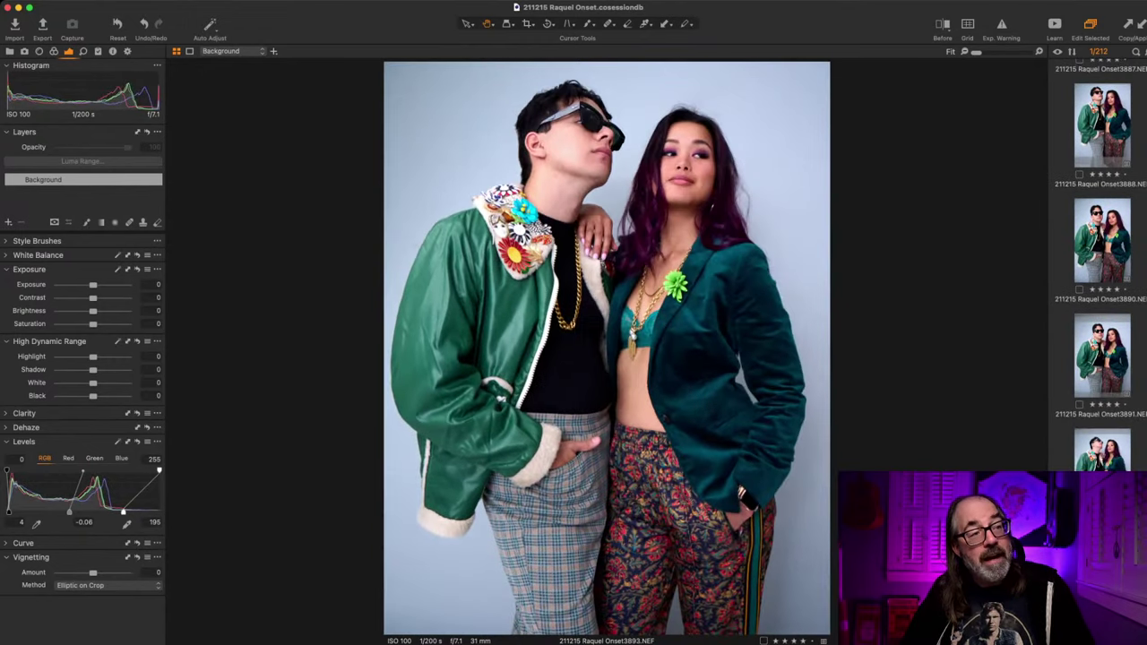
# Step: Review photos 3894 through 3909, including the tighter horizontal poses, for grade consistency
pyautogui.press('Right')
pyautogui.press('Right')
pyautogui.press('Right')
pyautogui.press('Right')
pyautogui.press('Right')
pyautogui.press('Right')
pyautogui.press('Right')
pyautogui.press('Right')
pyautogui.press('Right')
pyautogui.press('Right')
pyautogui.press('Right')
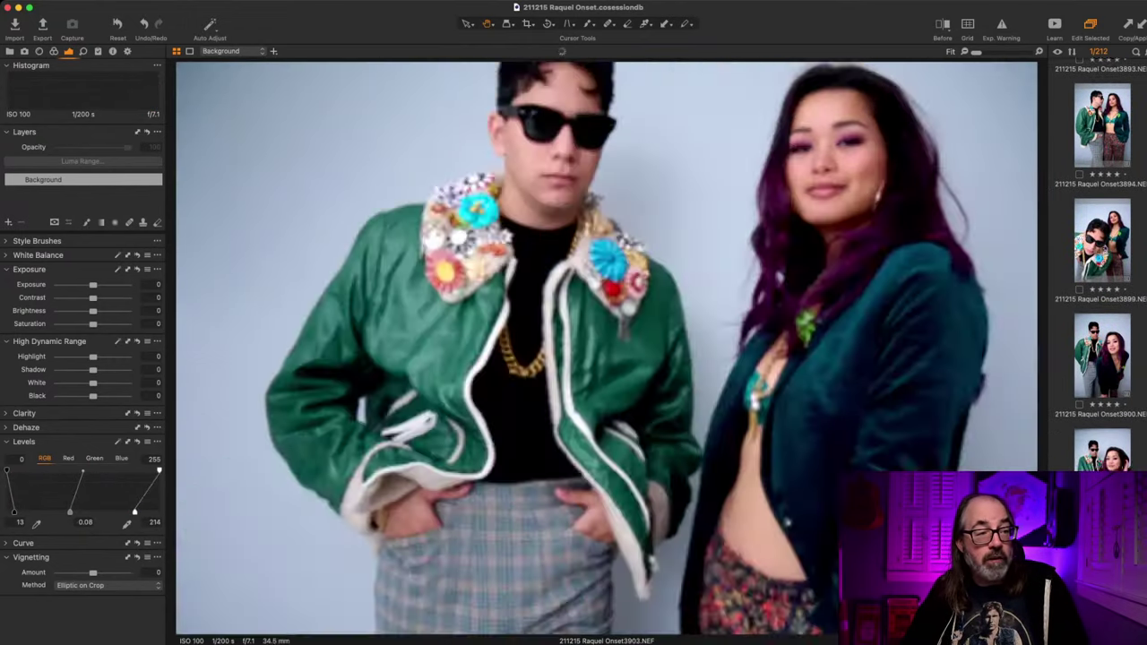
pyautogui.press('Right')
pyautogui.press('Right')
pyautogui.press('Right')
pyautogui.press('Right')
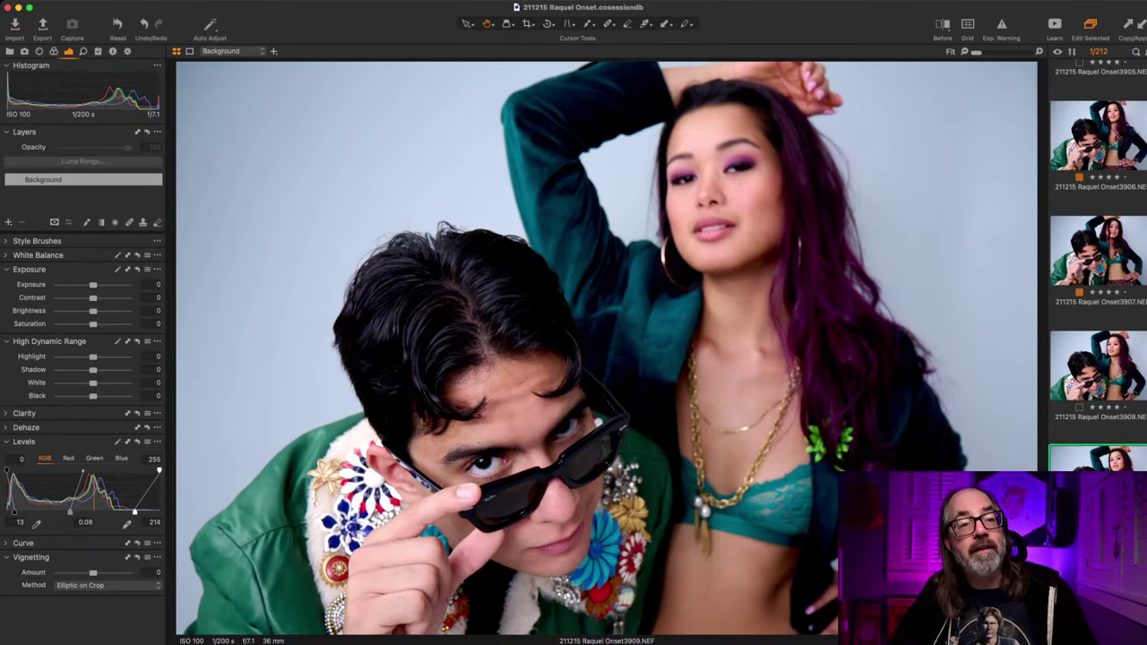
# Step: Select all the photos with 3907 as the primary image and open the process recipes for exporting
pyautogui.press('shift+super+a')
pyautogui.click(1098, 250)
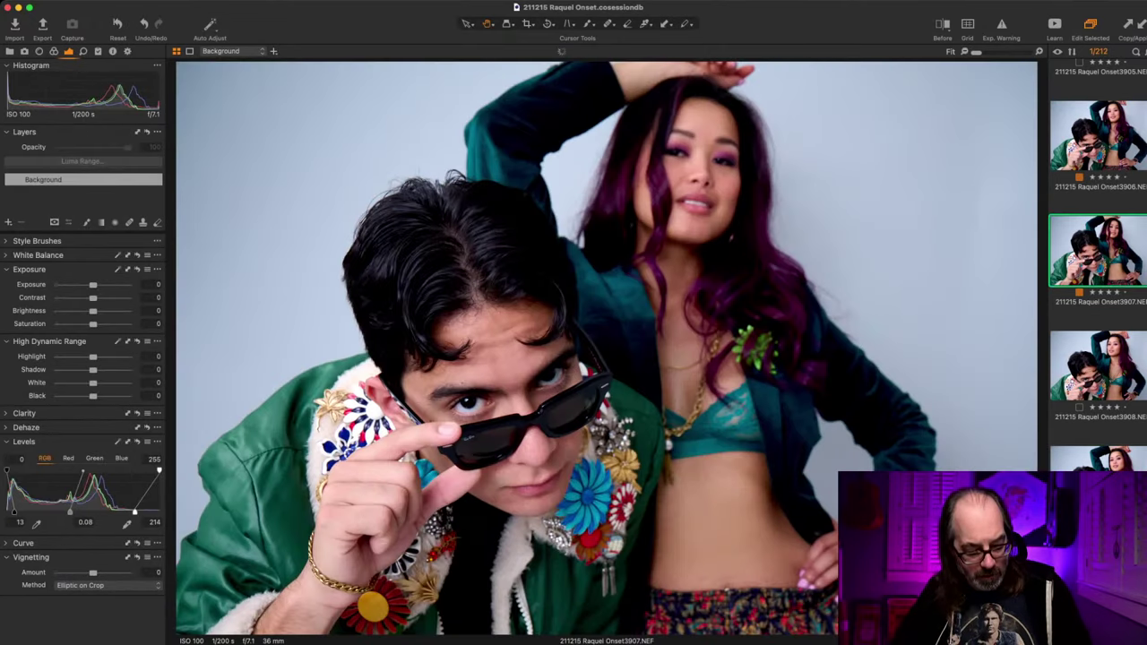
pyautogui.press('super+a')
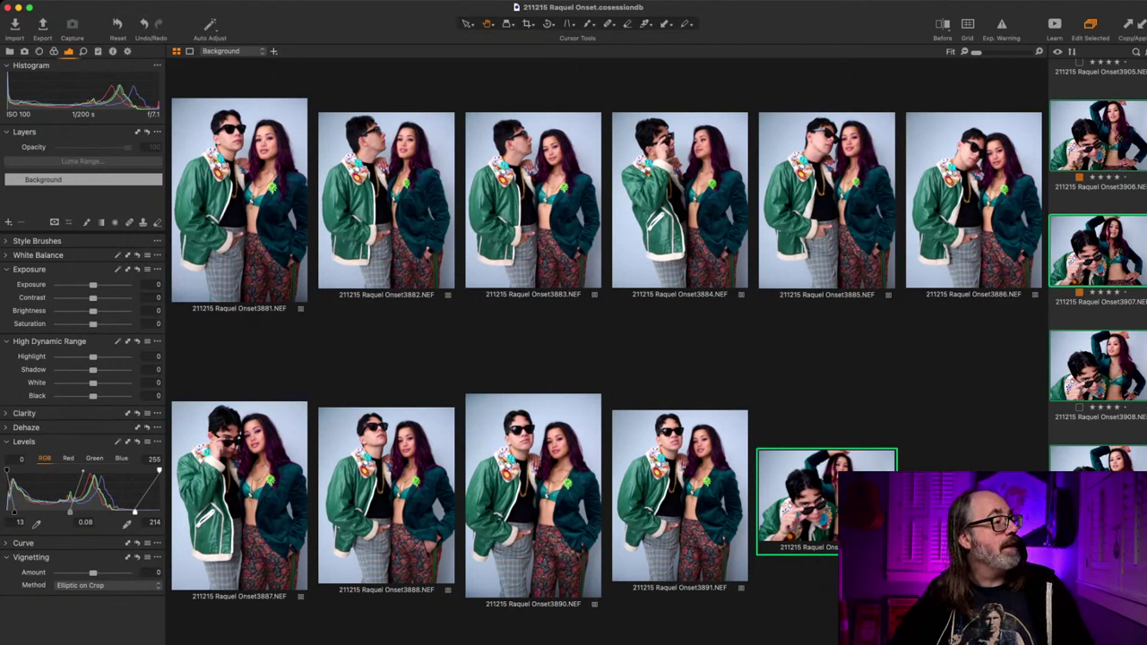
pyautogui.press('super+alt+9')
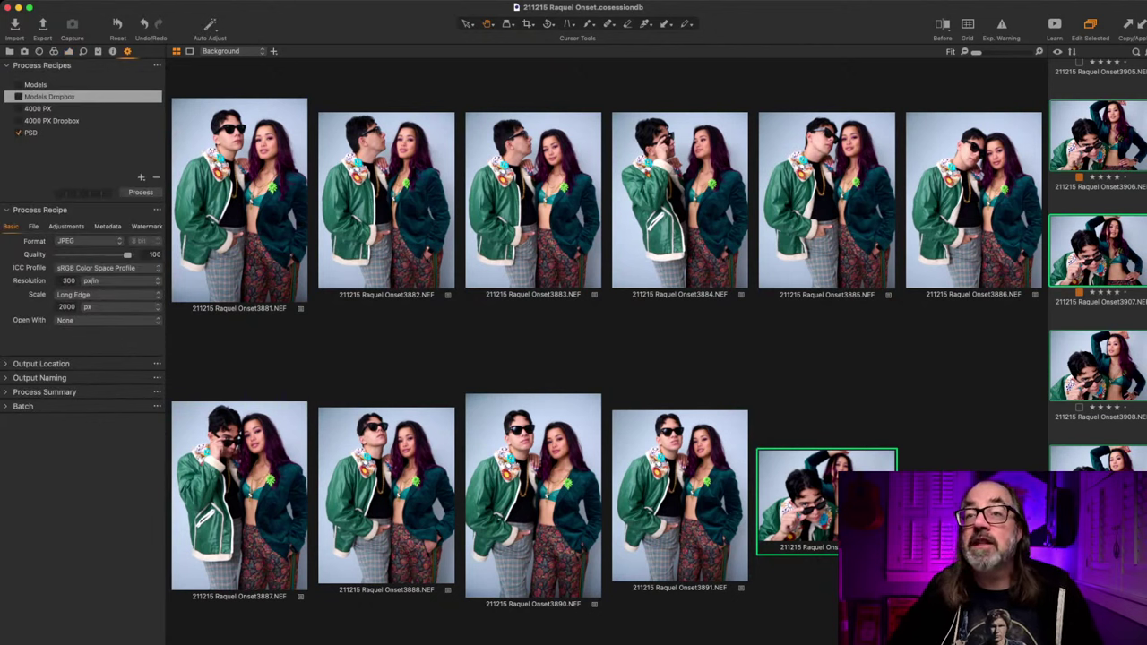